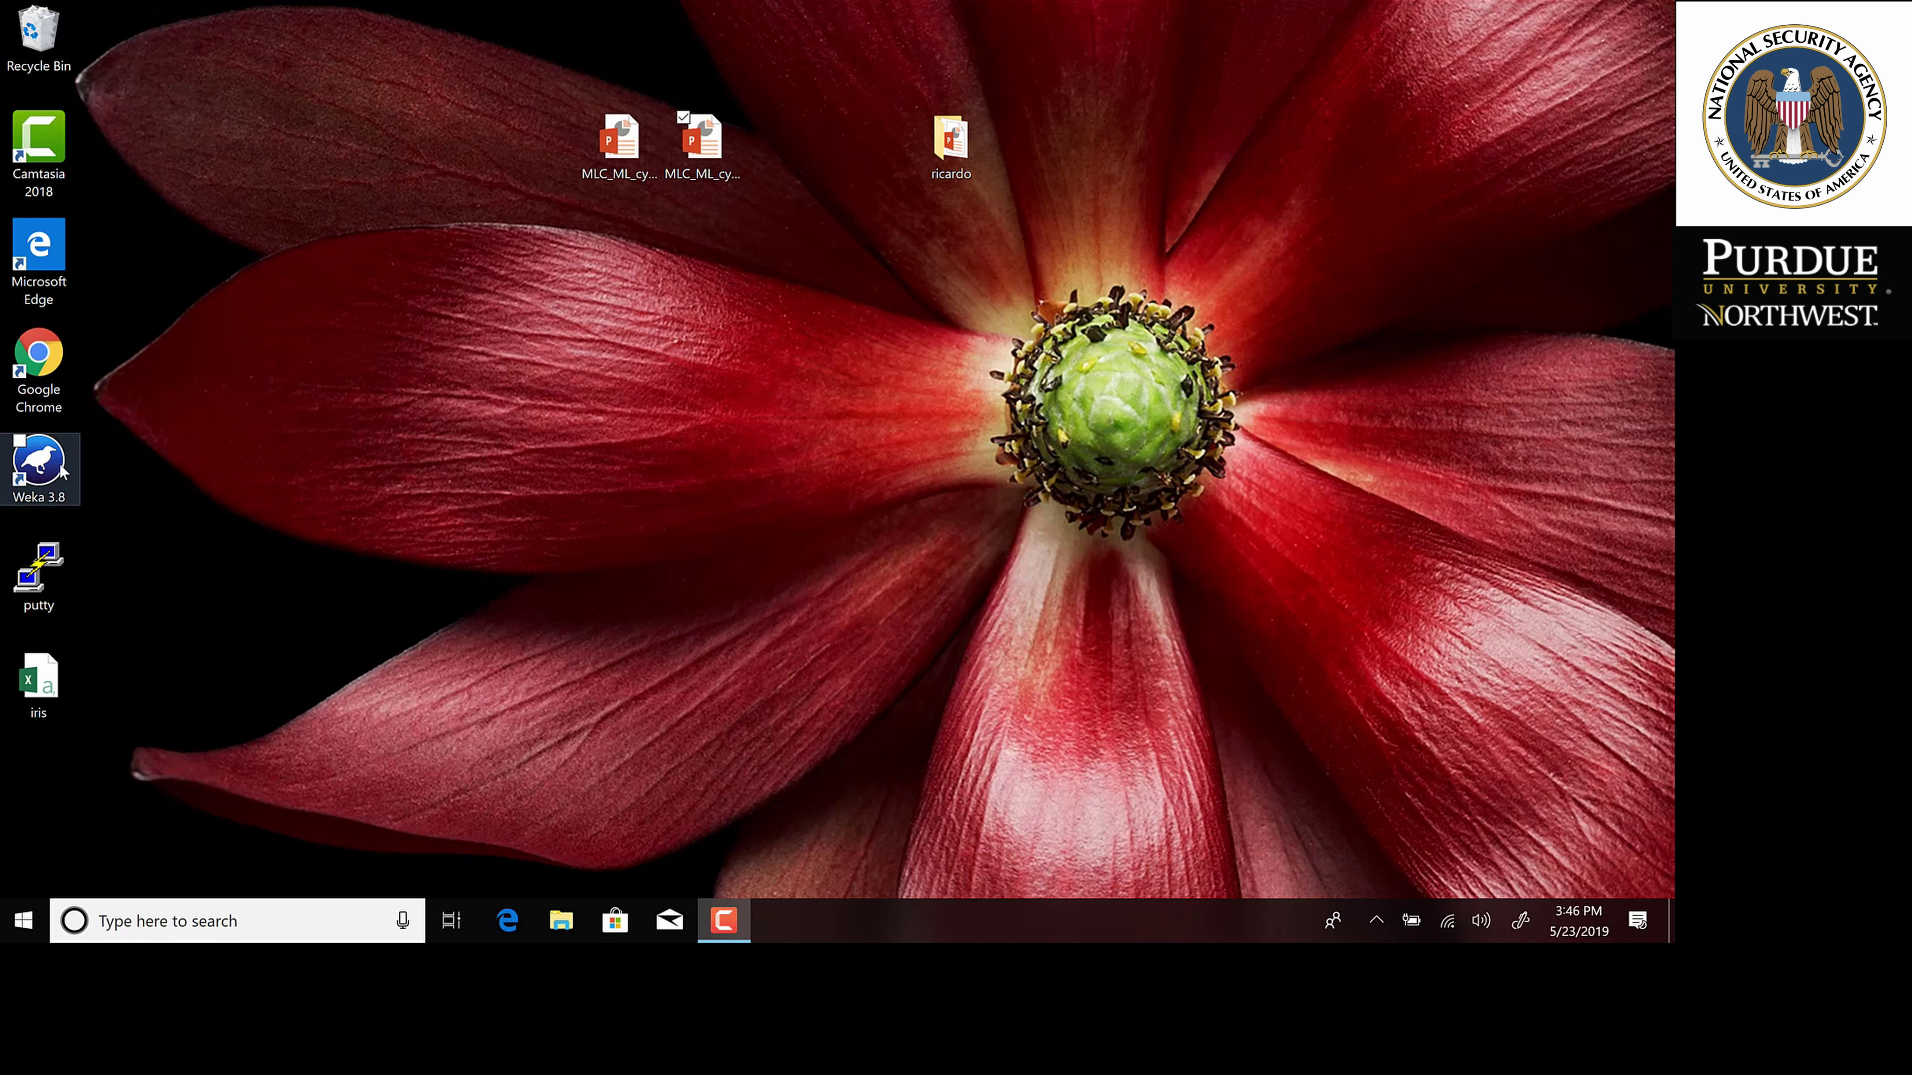
# Move the Weka 3.8 shortcut and the iris file out of the desktop's icon column, placing iris below Weka.
pyautogui.doubleClick(42, 469)
pyautogui.moveTo(251, 393); pyautogui.dragTo(252, 394)
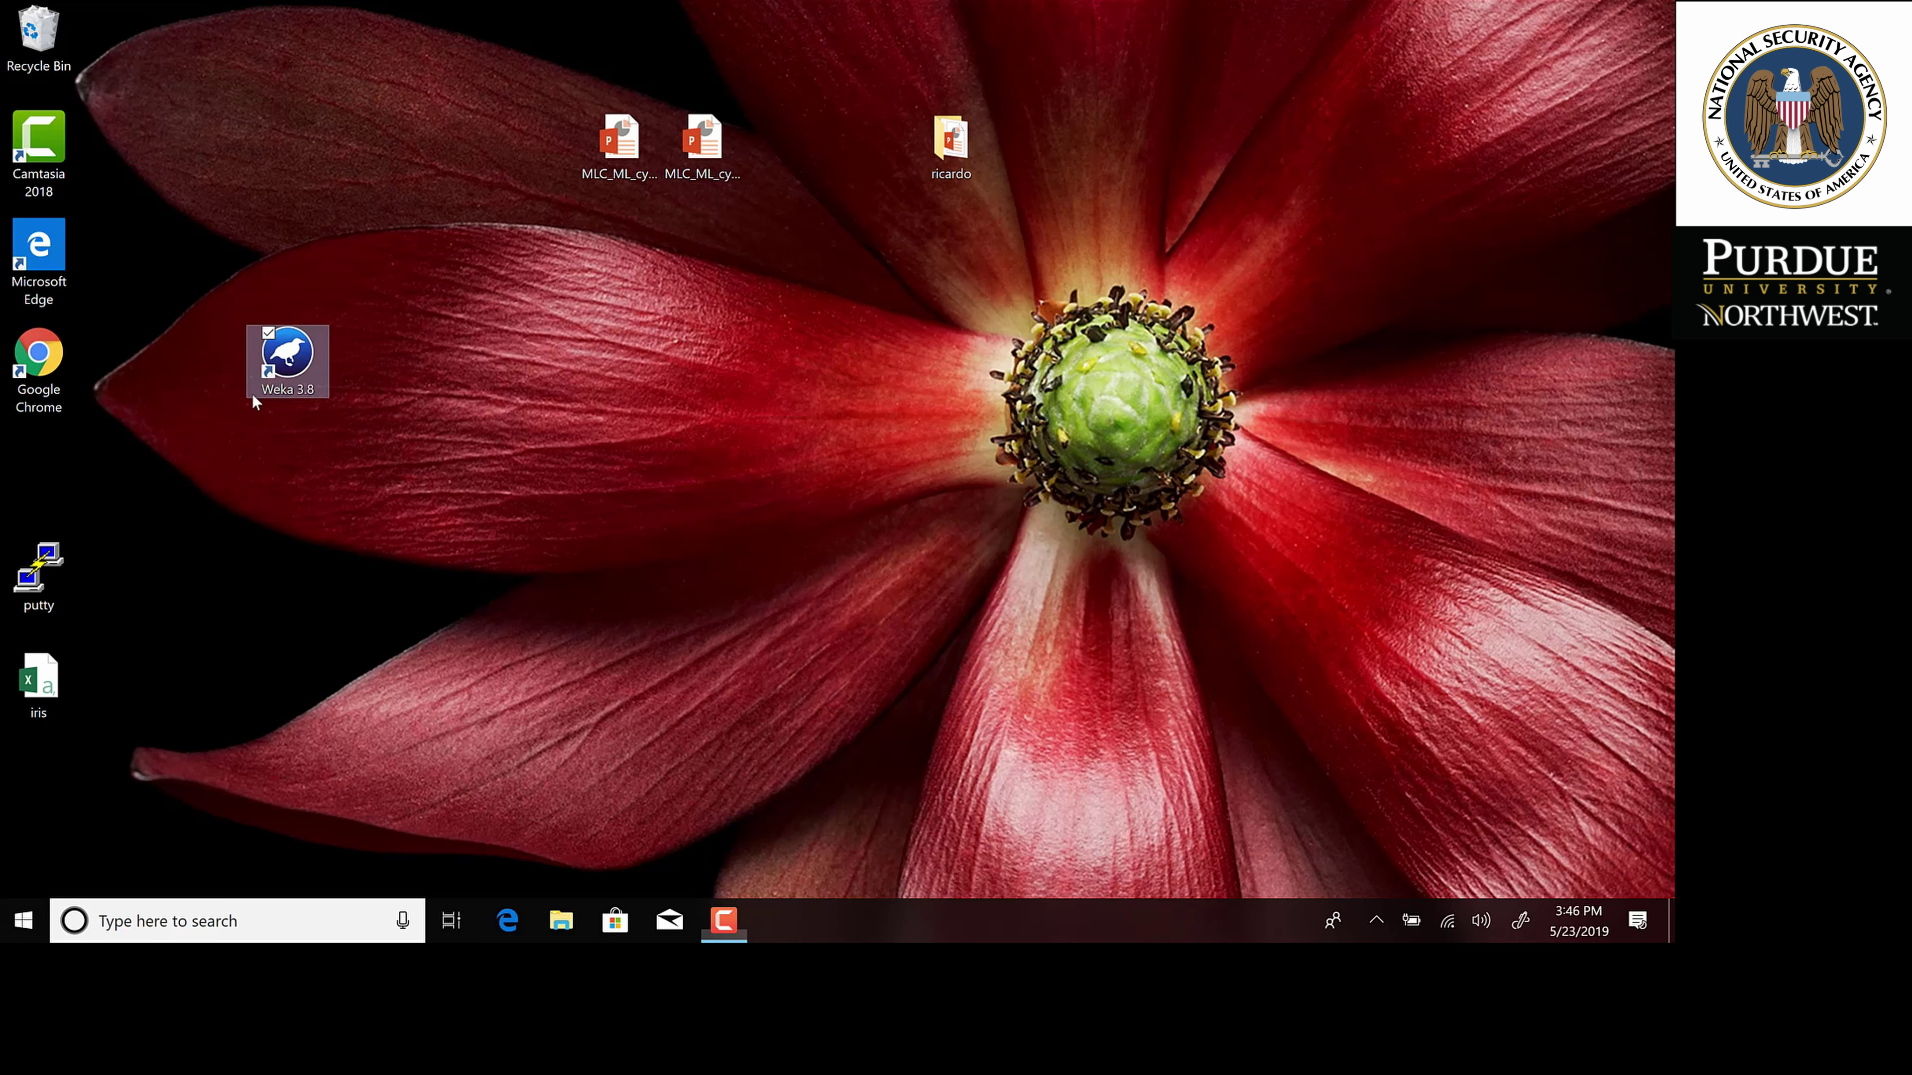
pyautogui.click(292, 538)
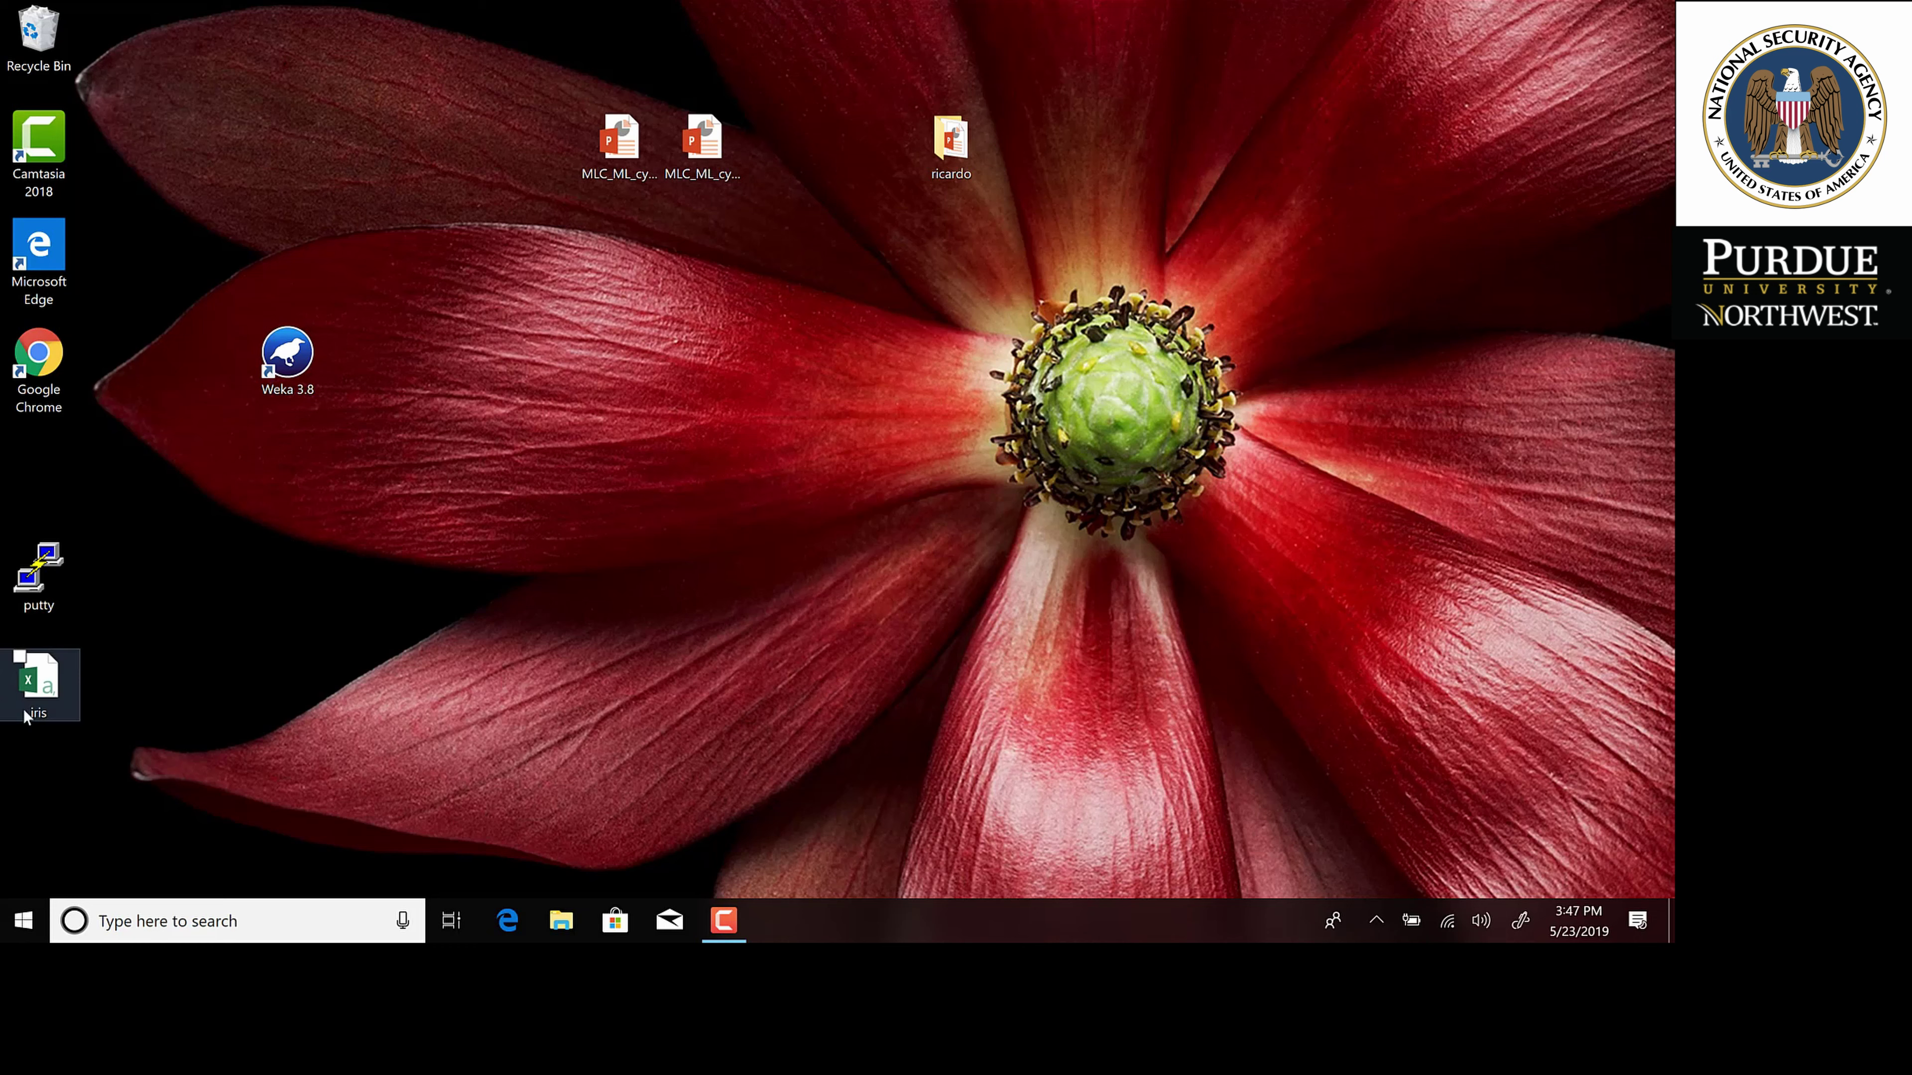
pyautogui.click(39, 682)
pyautogui.moveTo(53, 694); pyautogui.dragTo(301, 486)
pyautogui.click(380, 553)
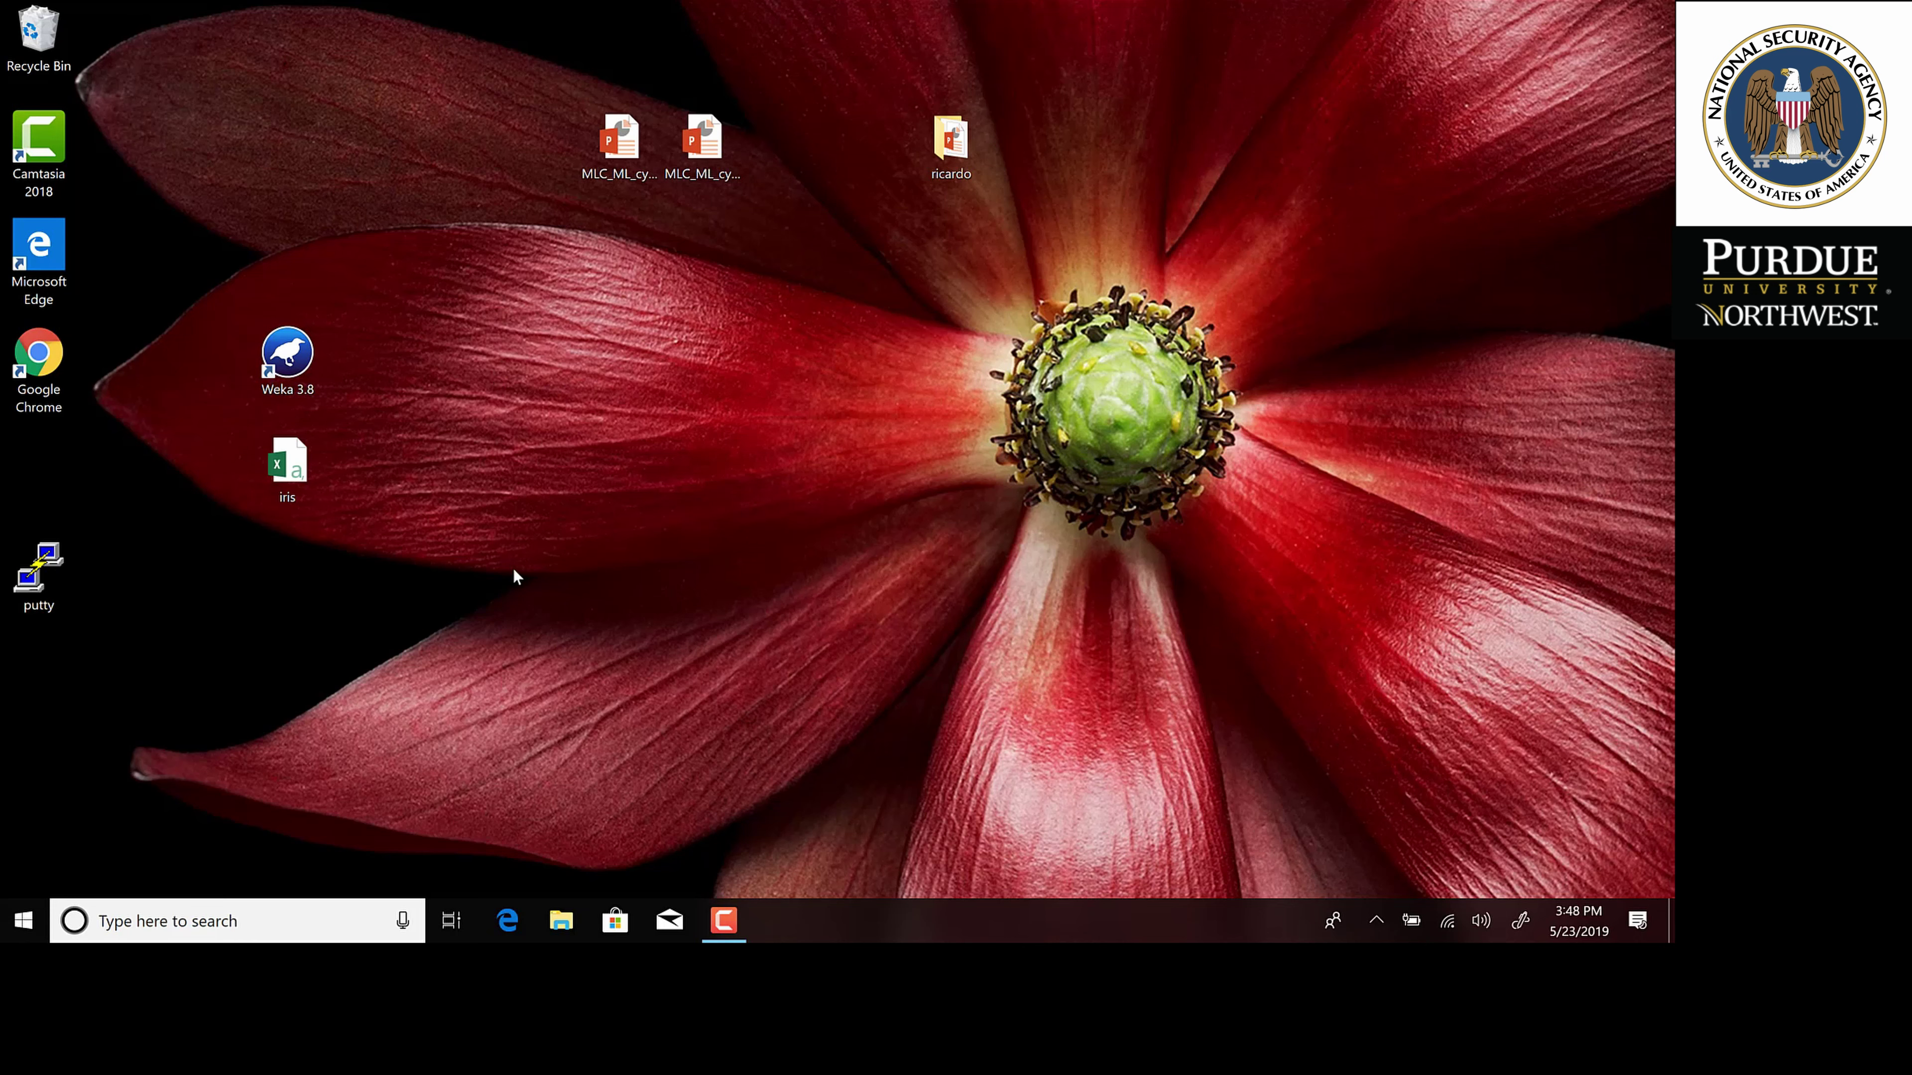
# Open the iris CSV file in Excel 2016 and dismiss the Office activation offer.
pyautogui.click(293, 469)
pyautogui.doubleClick(291, 463)
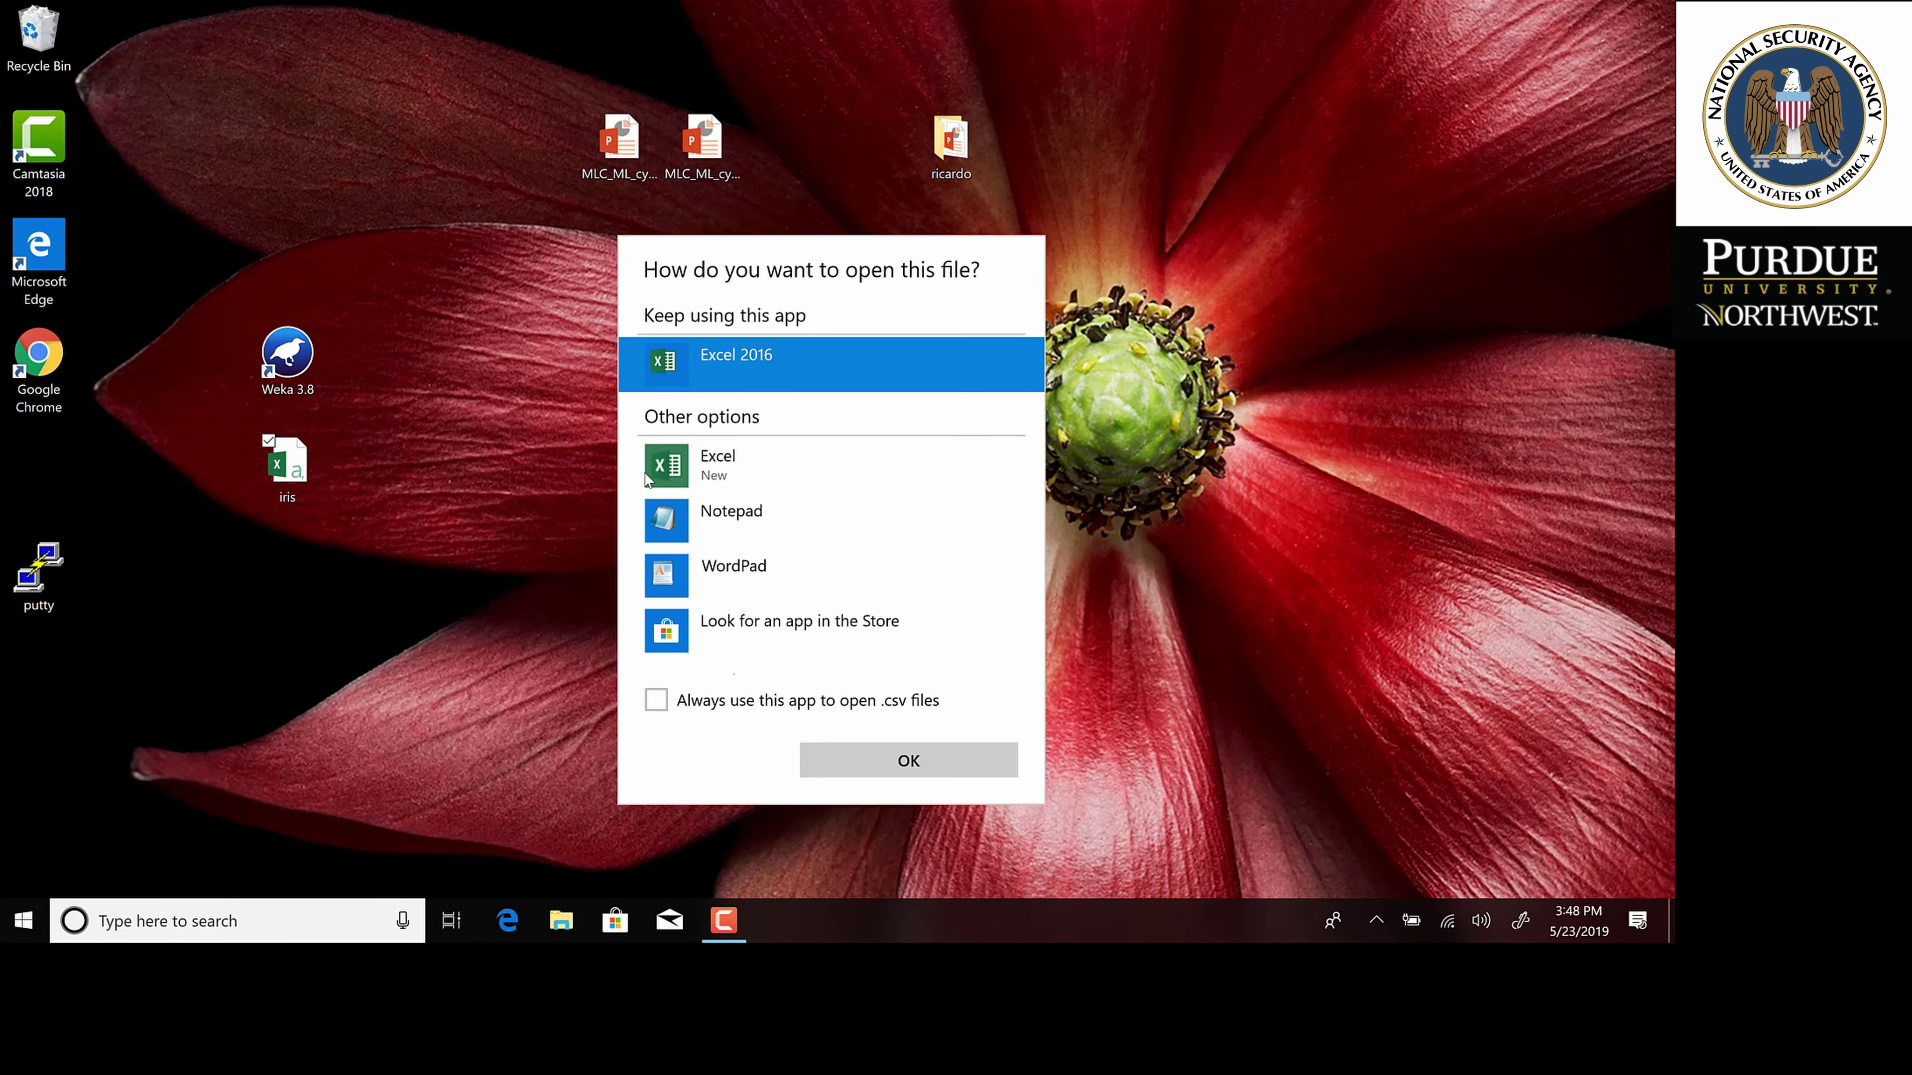
pyautogui.click(909, 759)
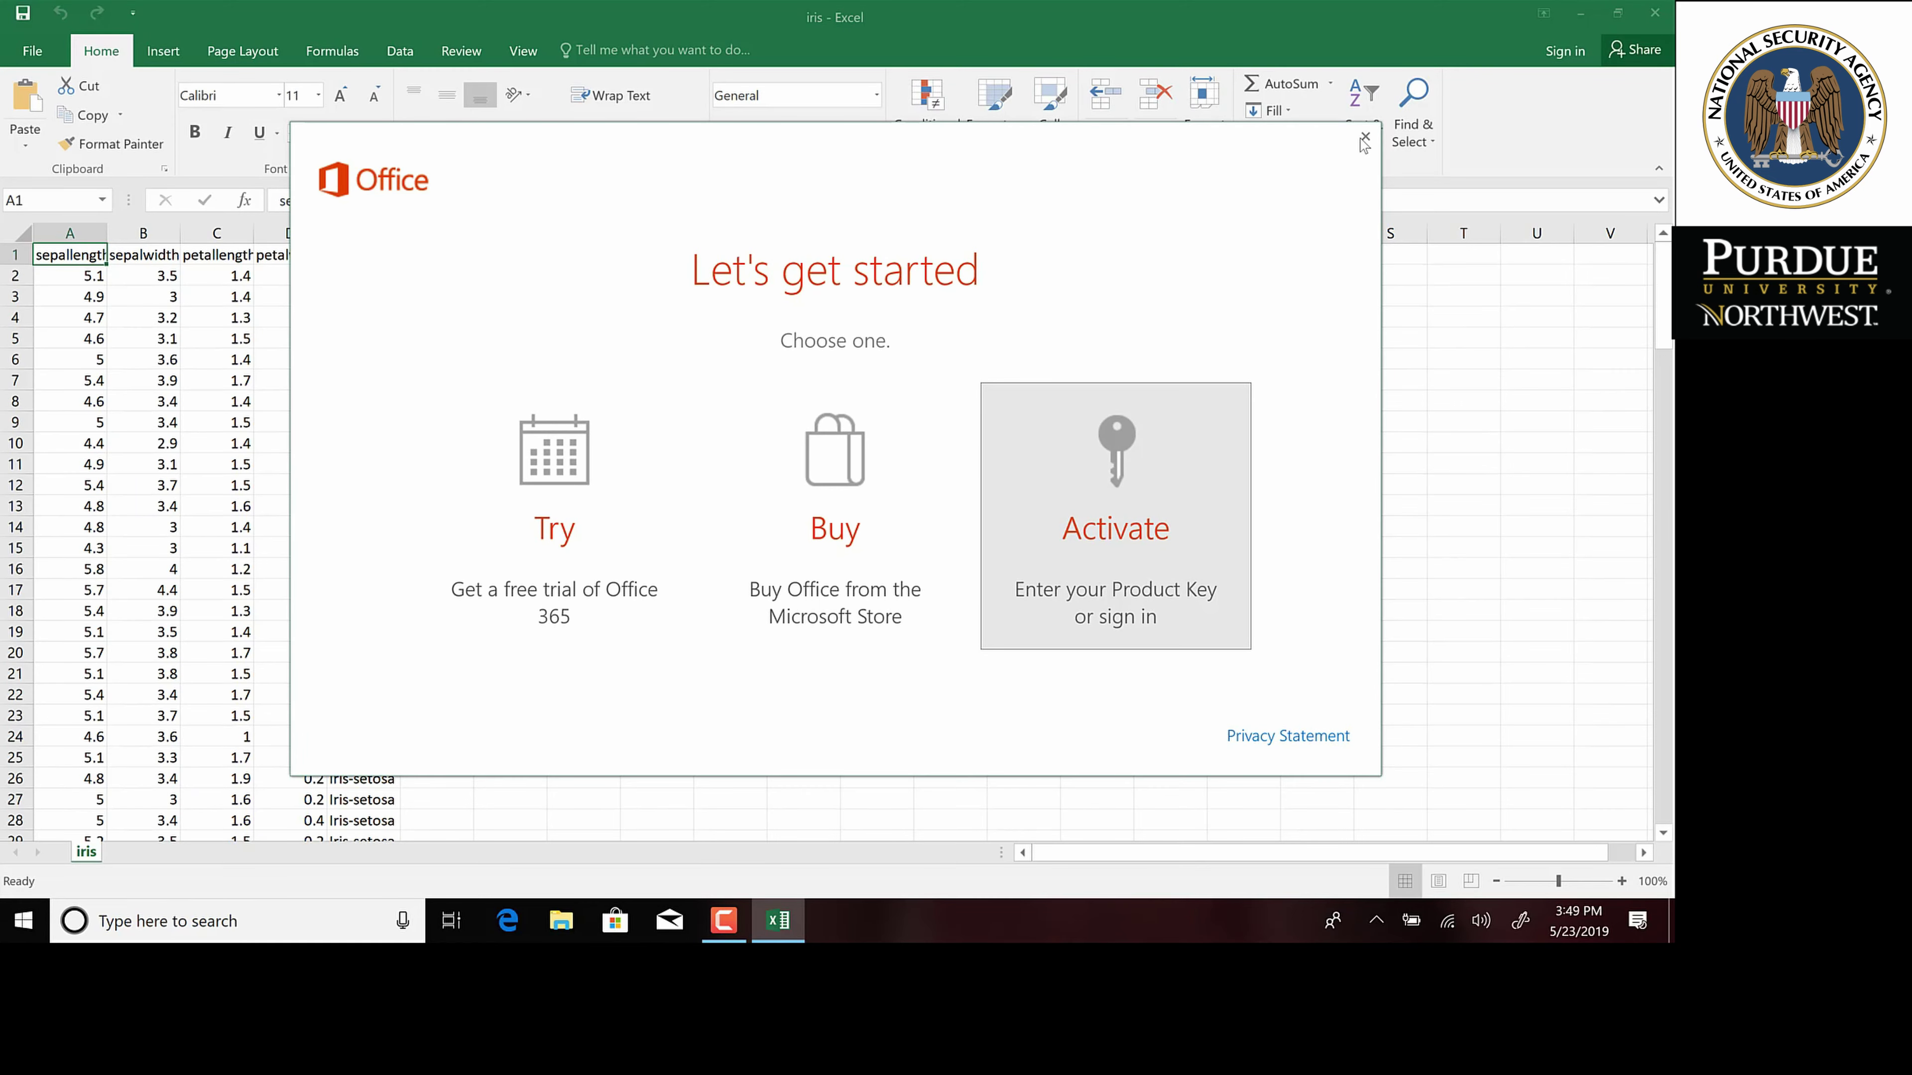
pyautogui.click(1365, 139)
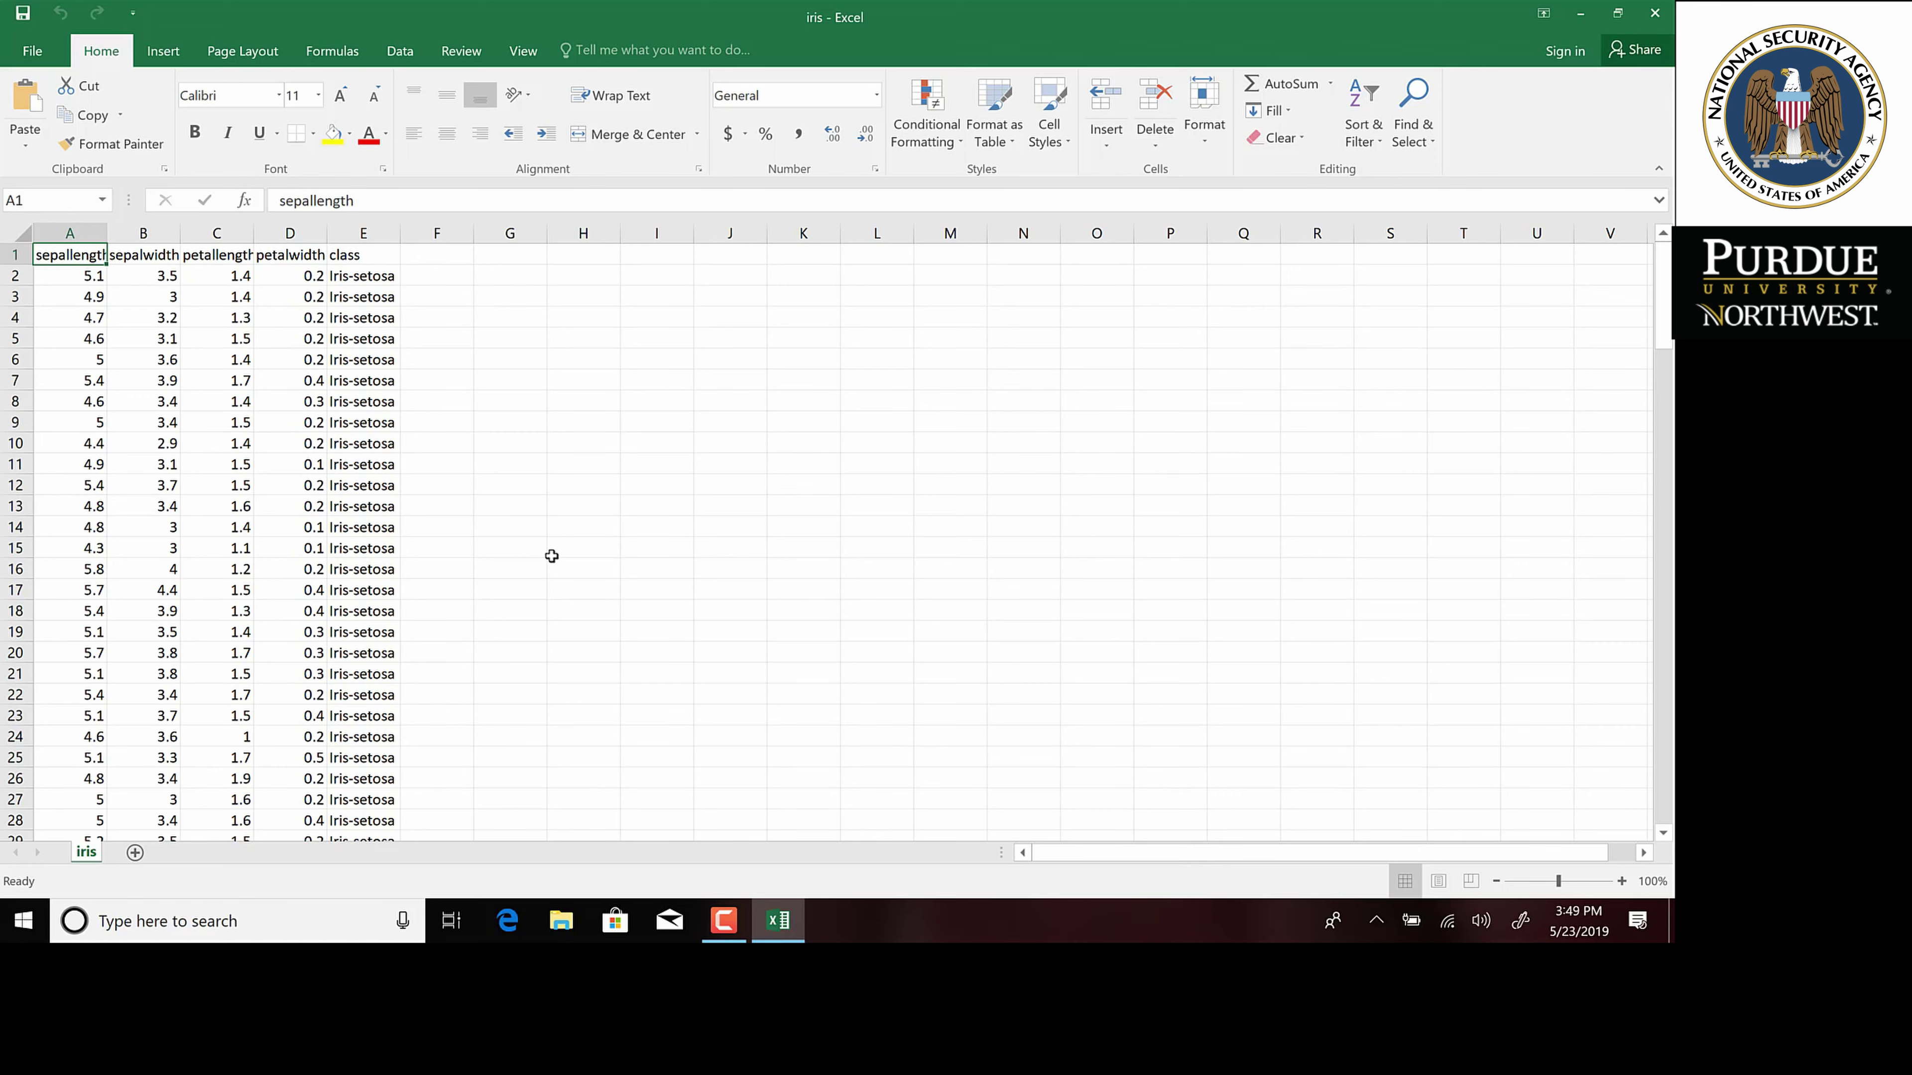
# Review the iris records down to the last row and return to the header row.
pyautogui.moveTo(1665, 332); pyautogui.dragTo(1665, 807)
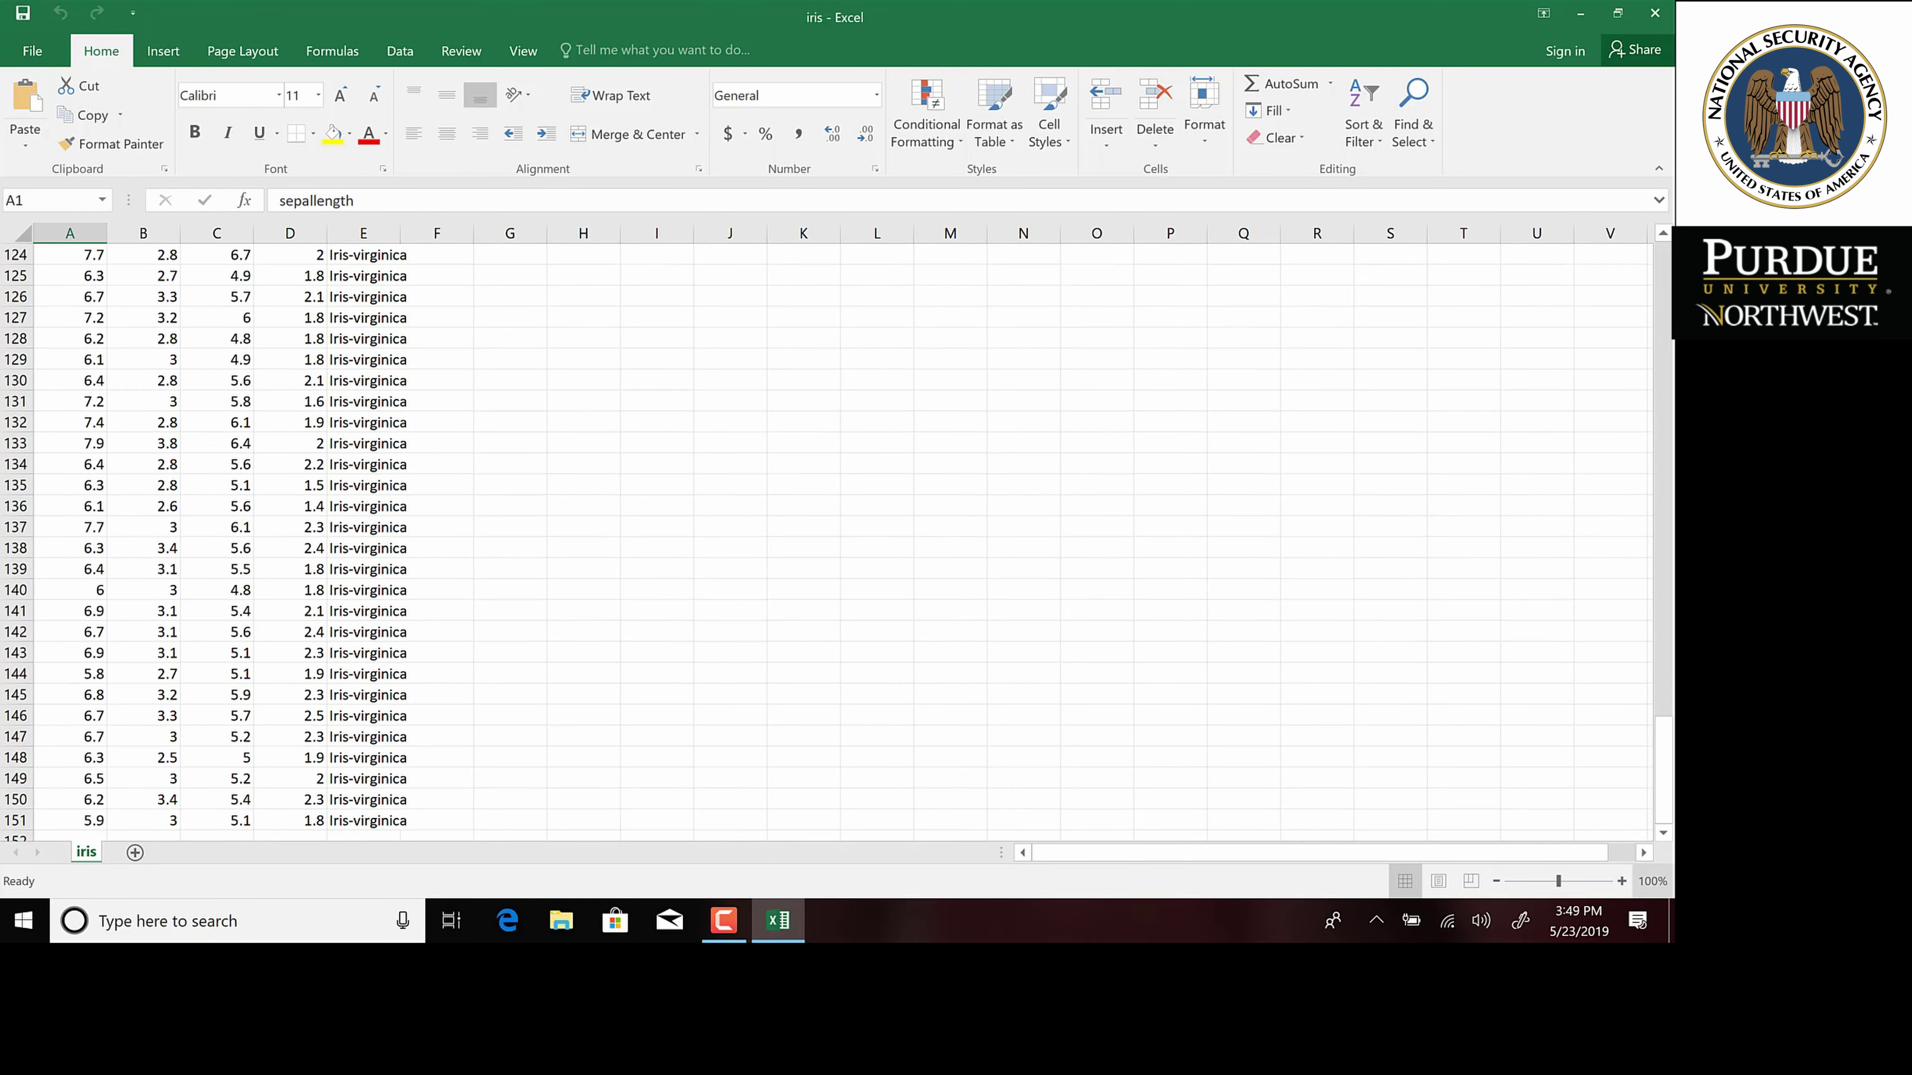
pyautogui.click(1662, 835)
pyautogui.click(1662, 835)
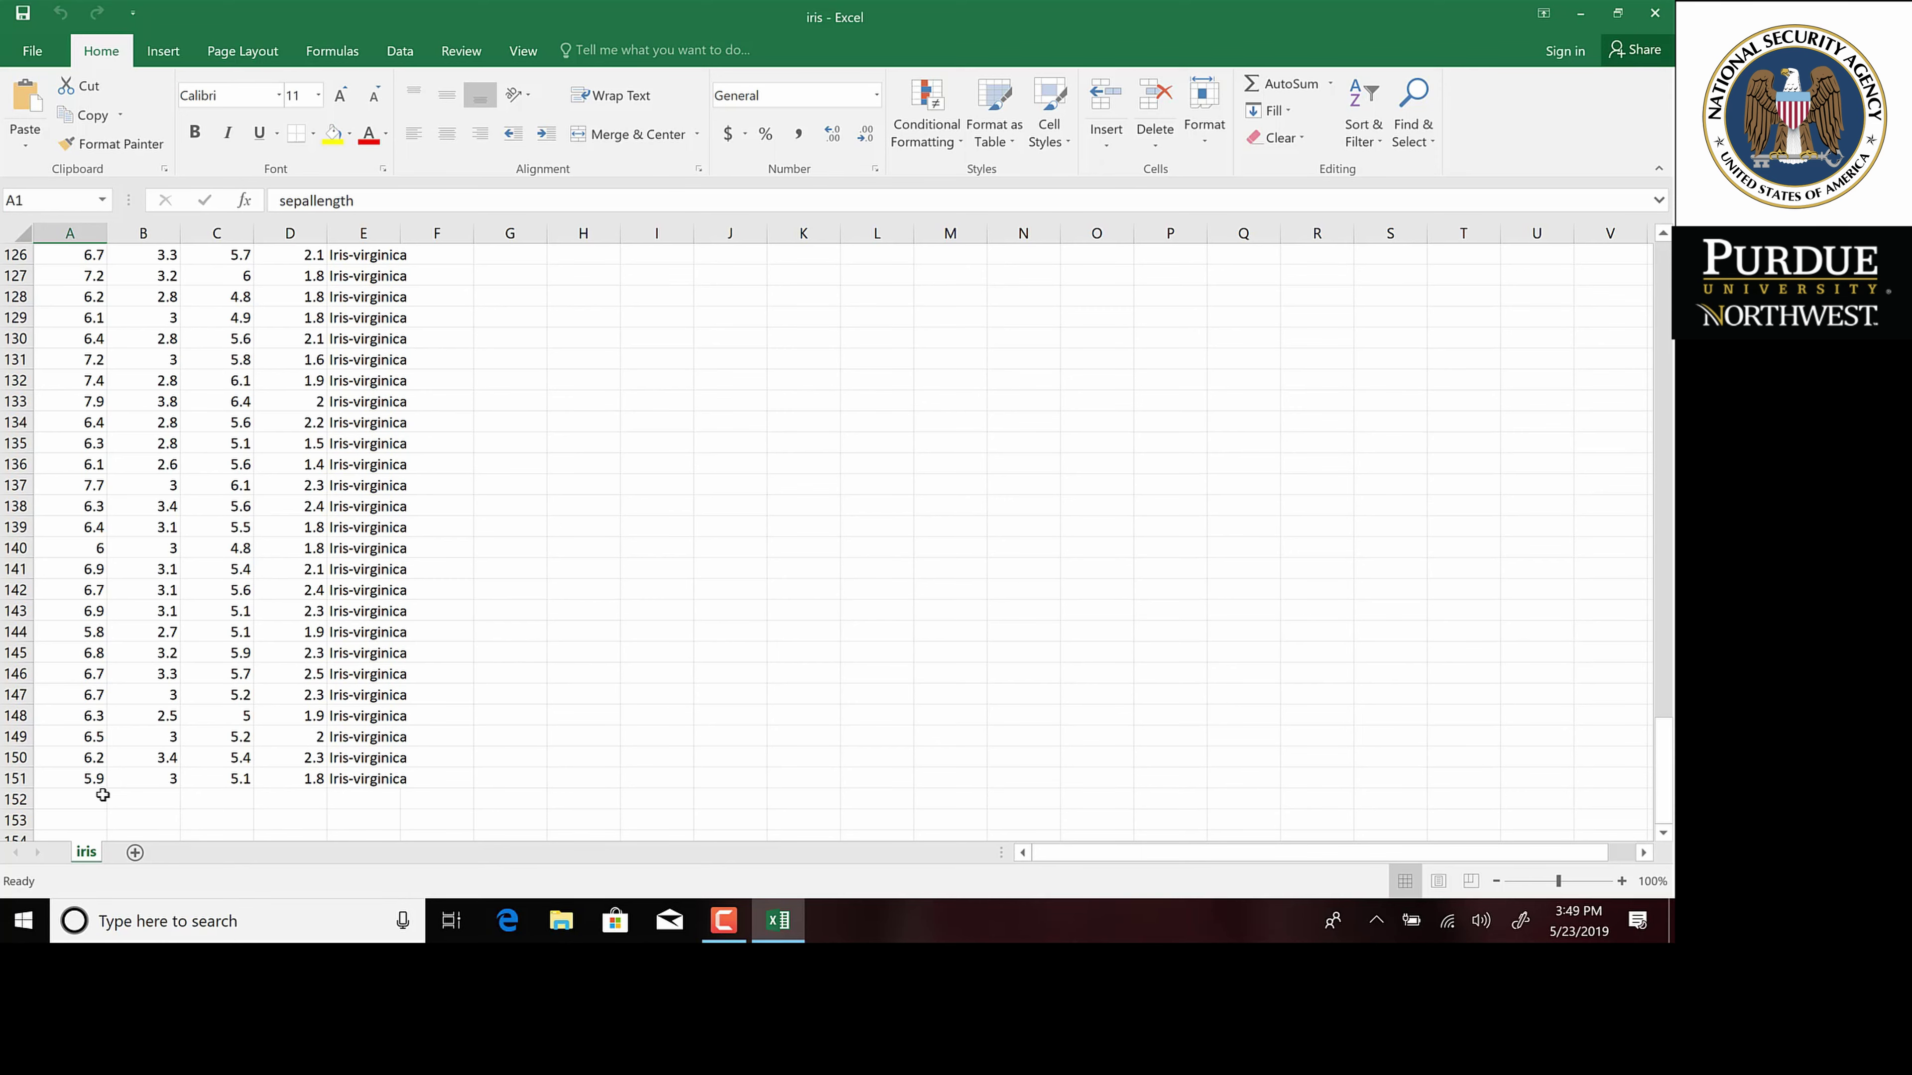
pyautogui.moveTo(1666, 780); pyautogui.dragTo(1666, 294)
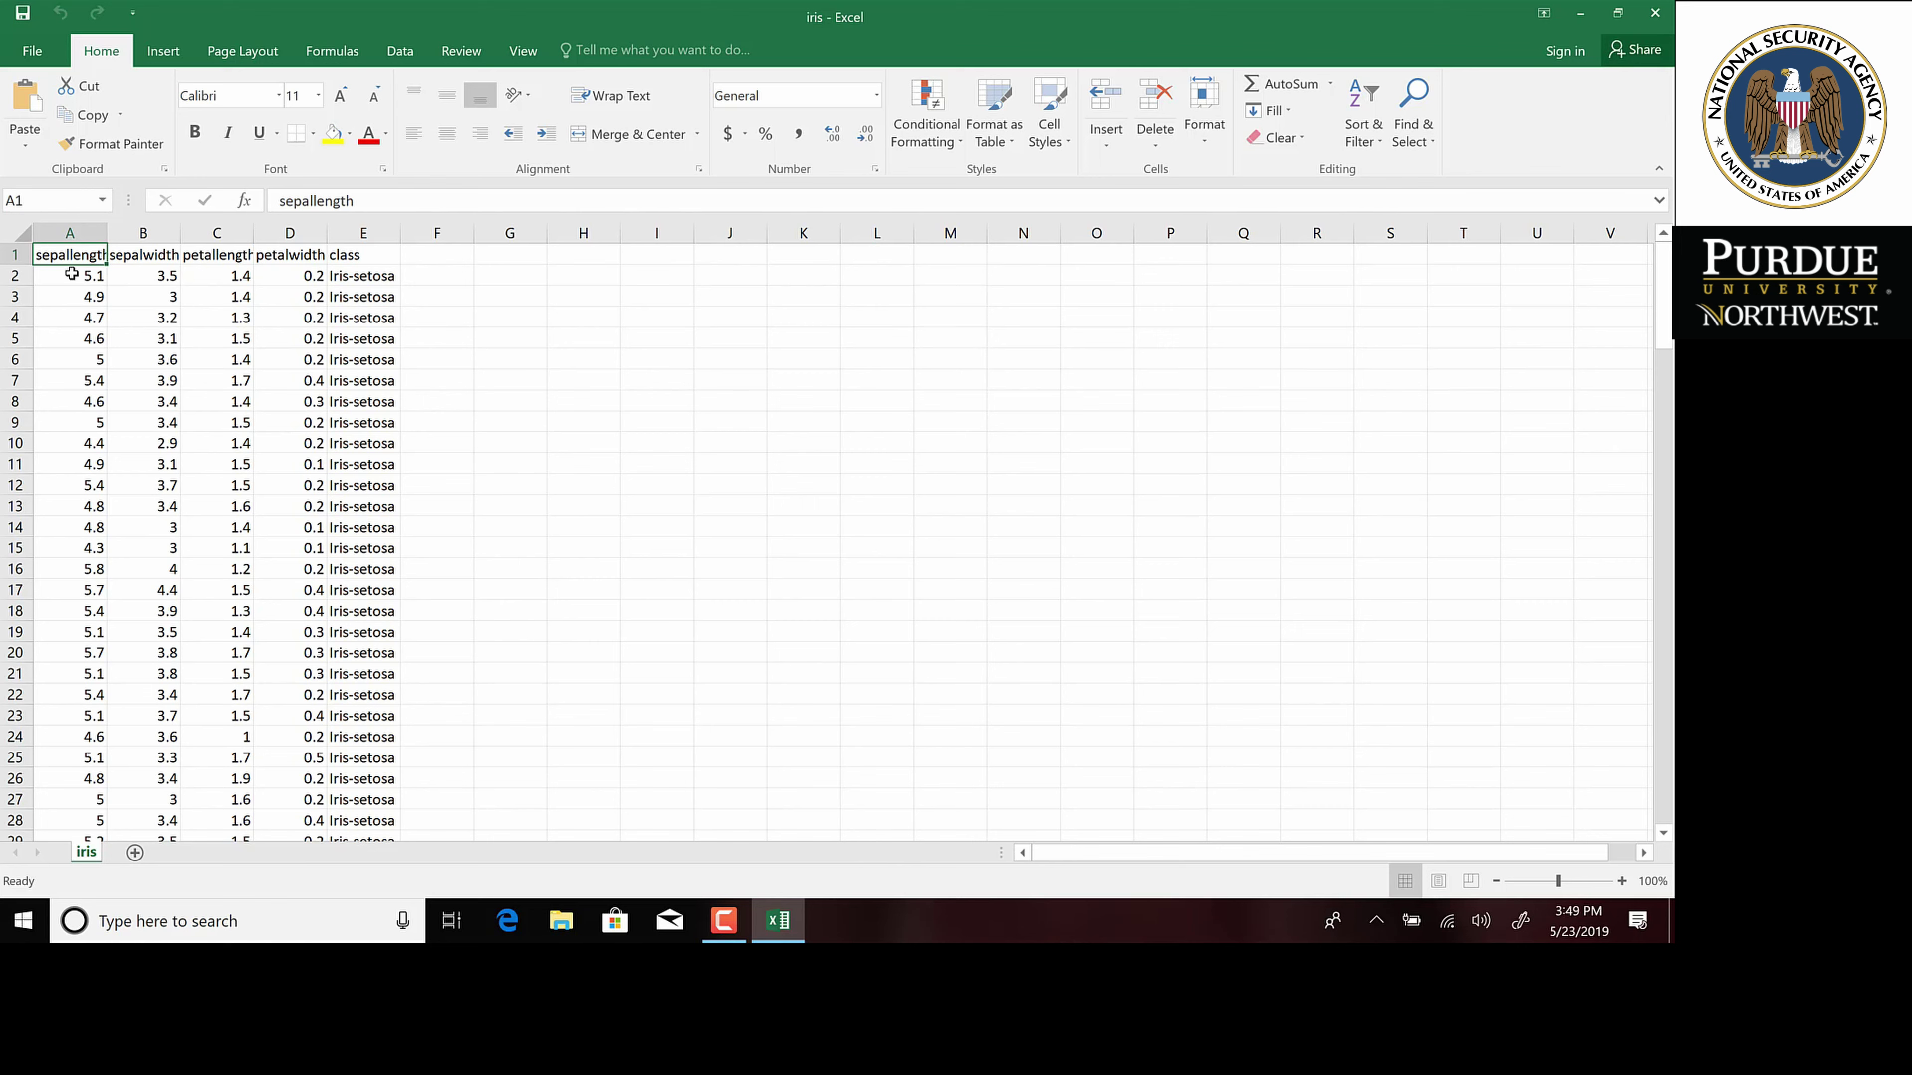
# Examine the sepal and petal attribute headers, the sample records and the class column of the iris sheet.
pyautogui.click(167, 261)
pyautogui.click(205, 261)
pyautogui.click(279, 261)
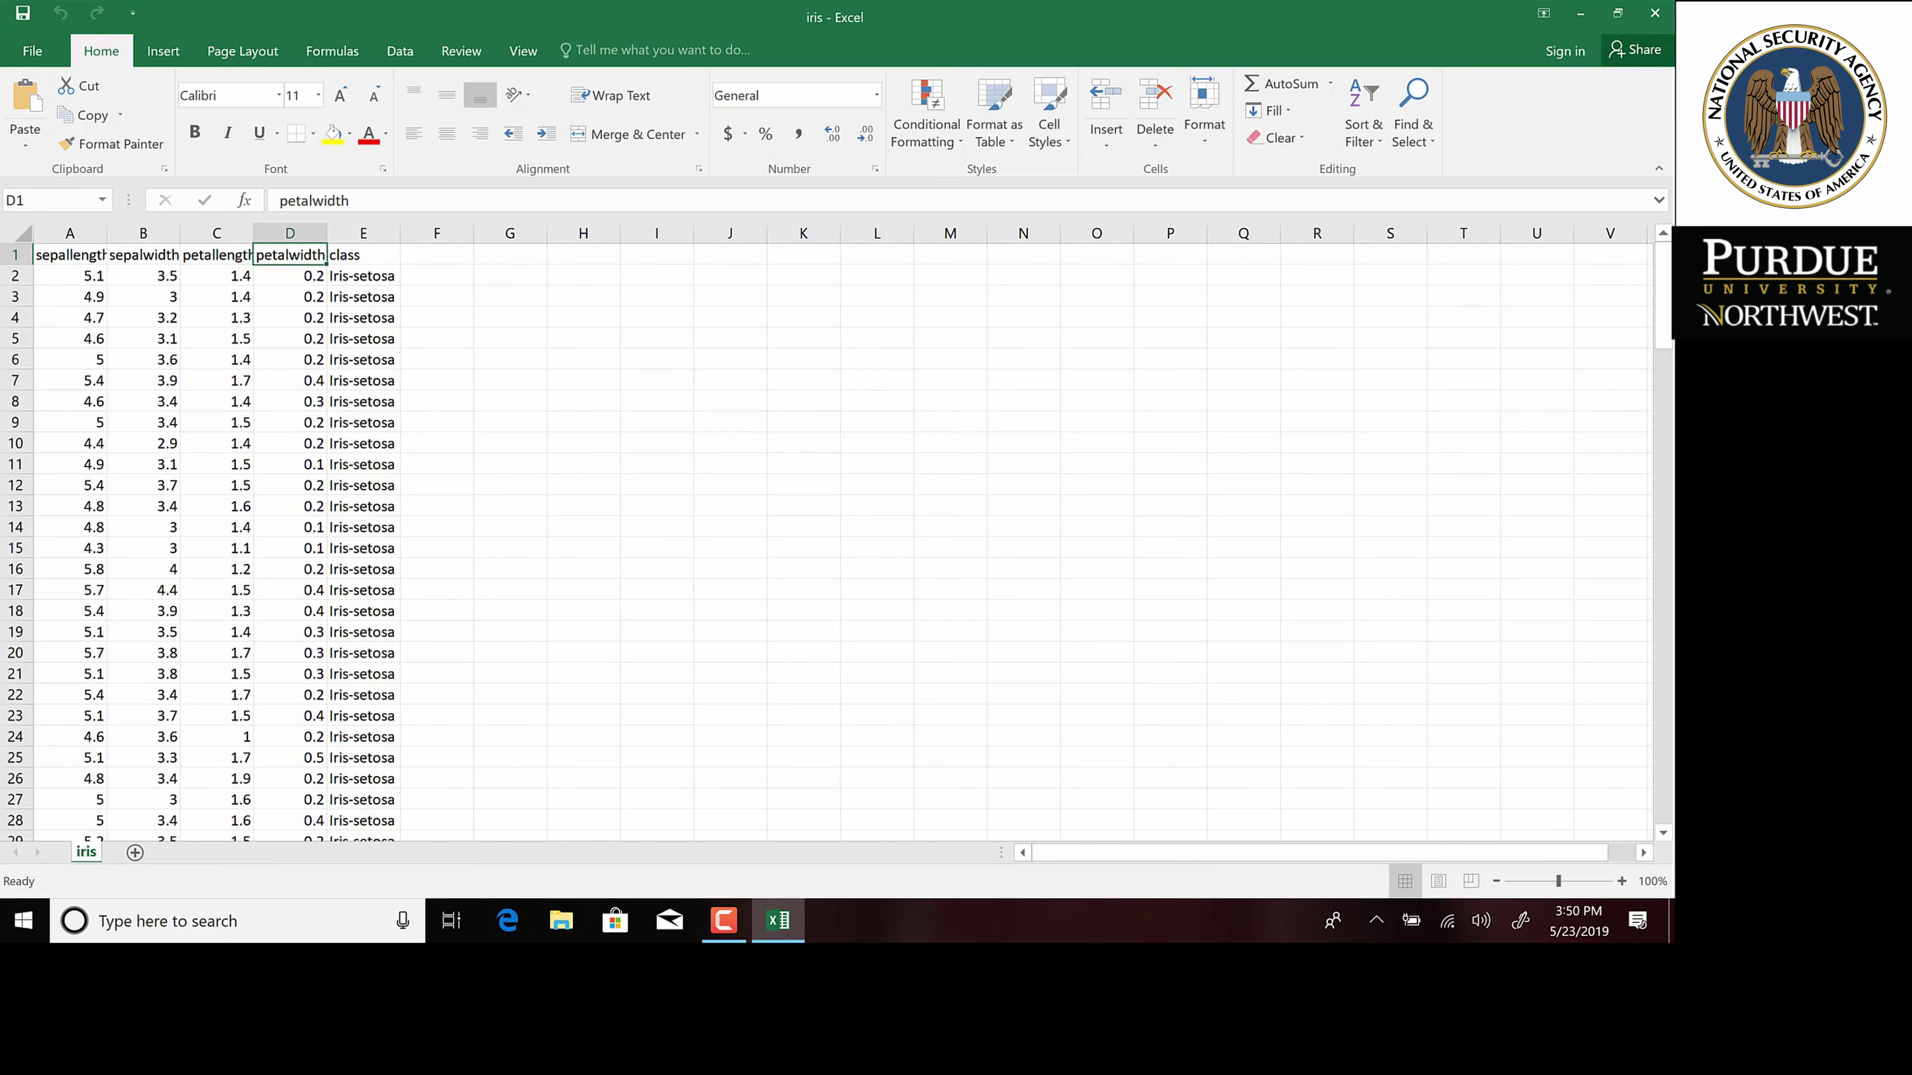
pyautogui.moveTo(1663, 294); pyautogui.dragTo(1665, 670)
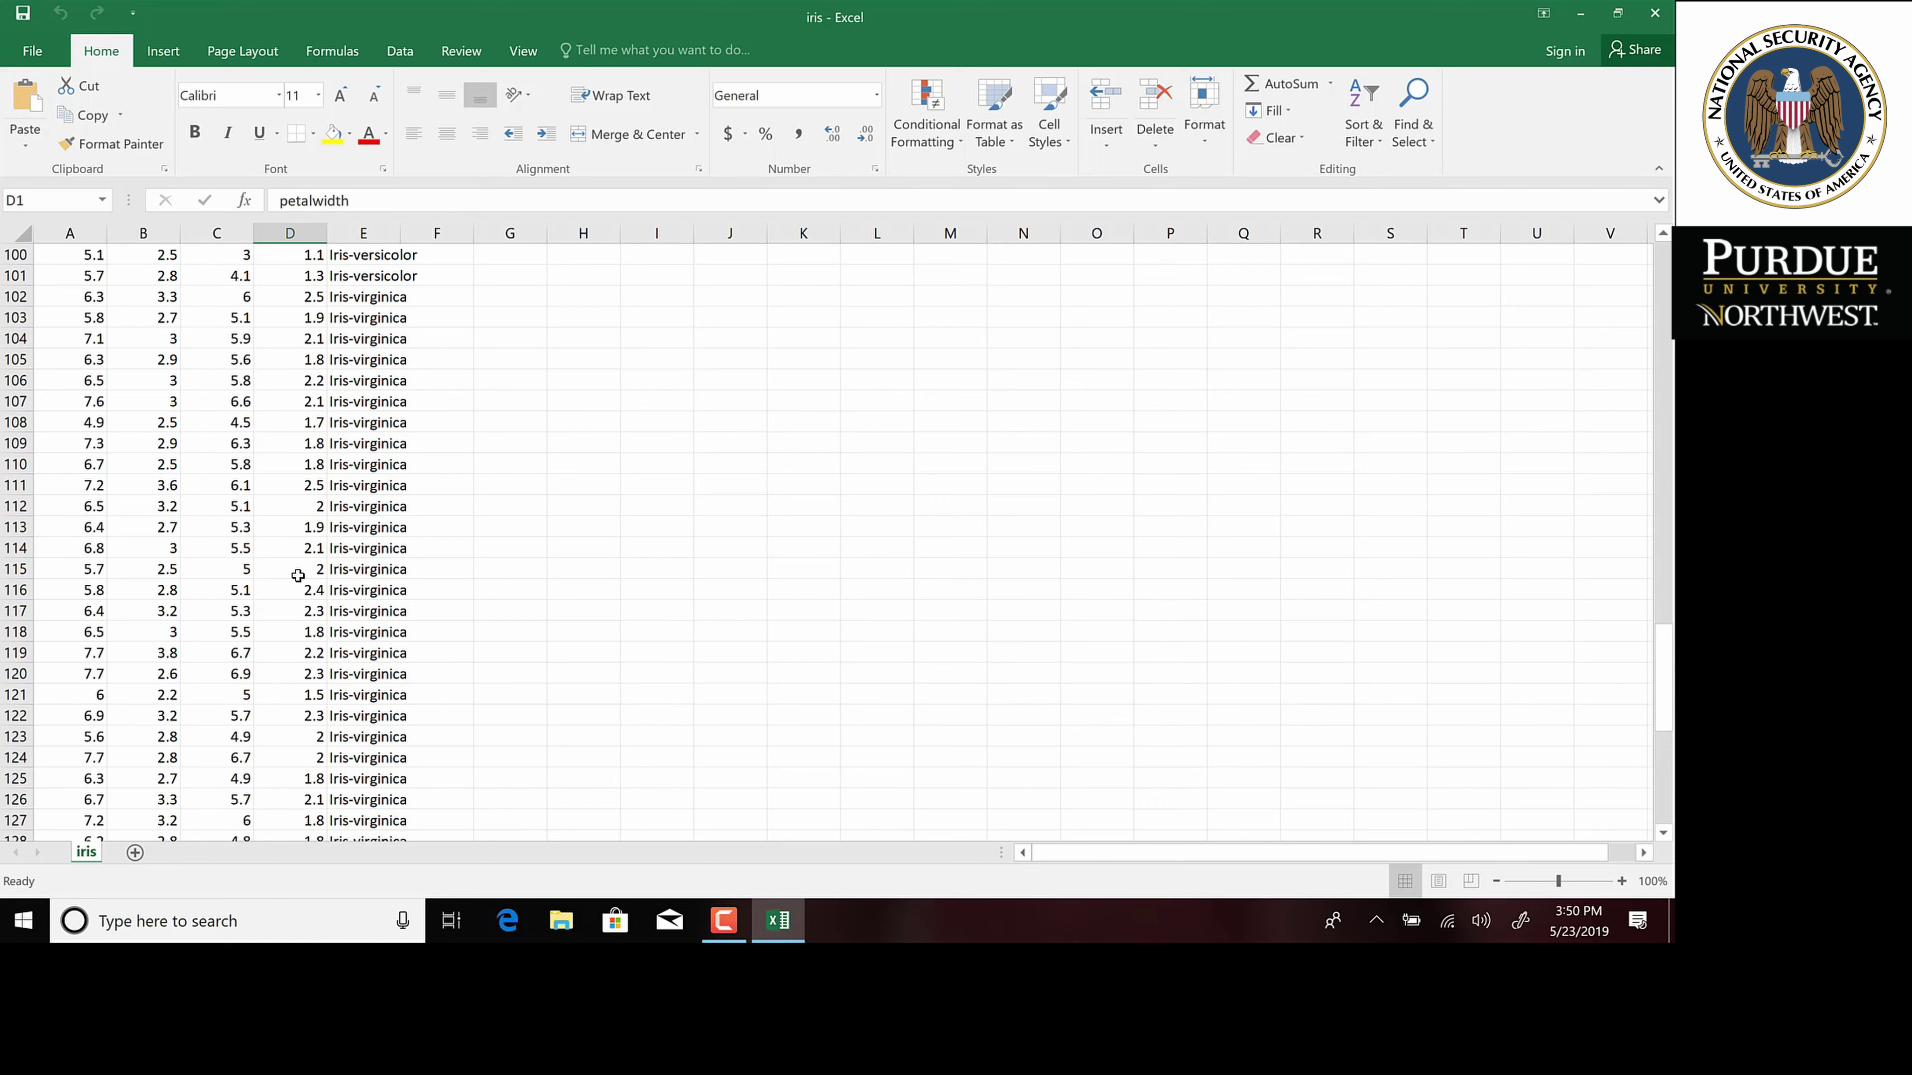
pyautogui.moveTo(1663, 714); pyautogui.dragTo(1663, 332)
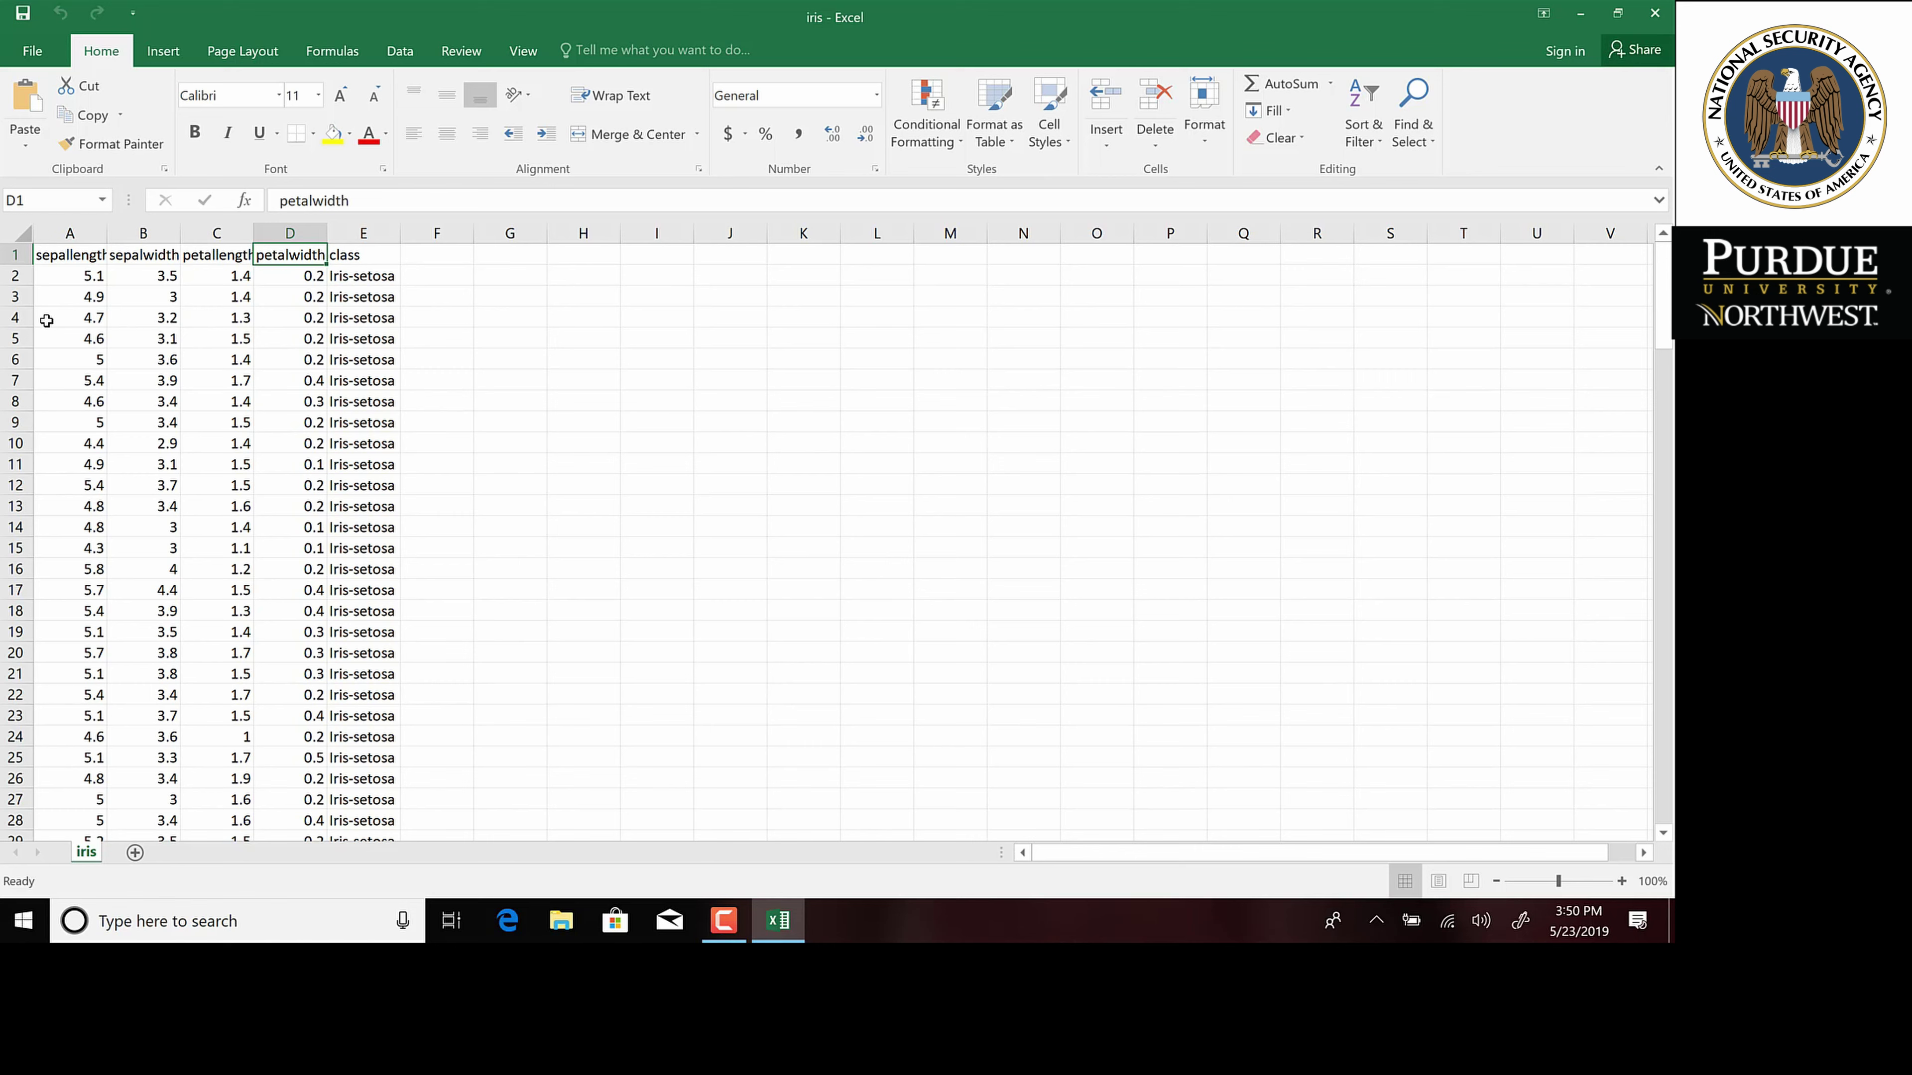
pyautogui.click(69, 297)
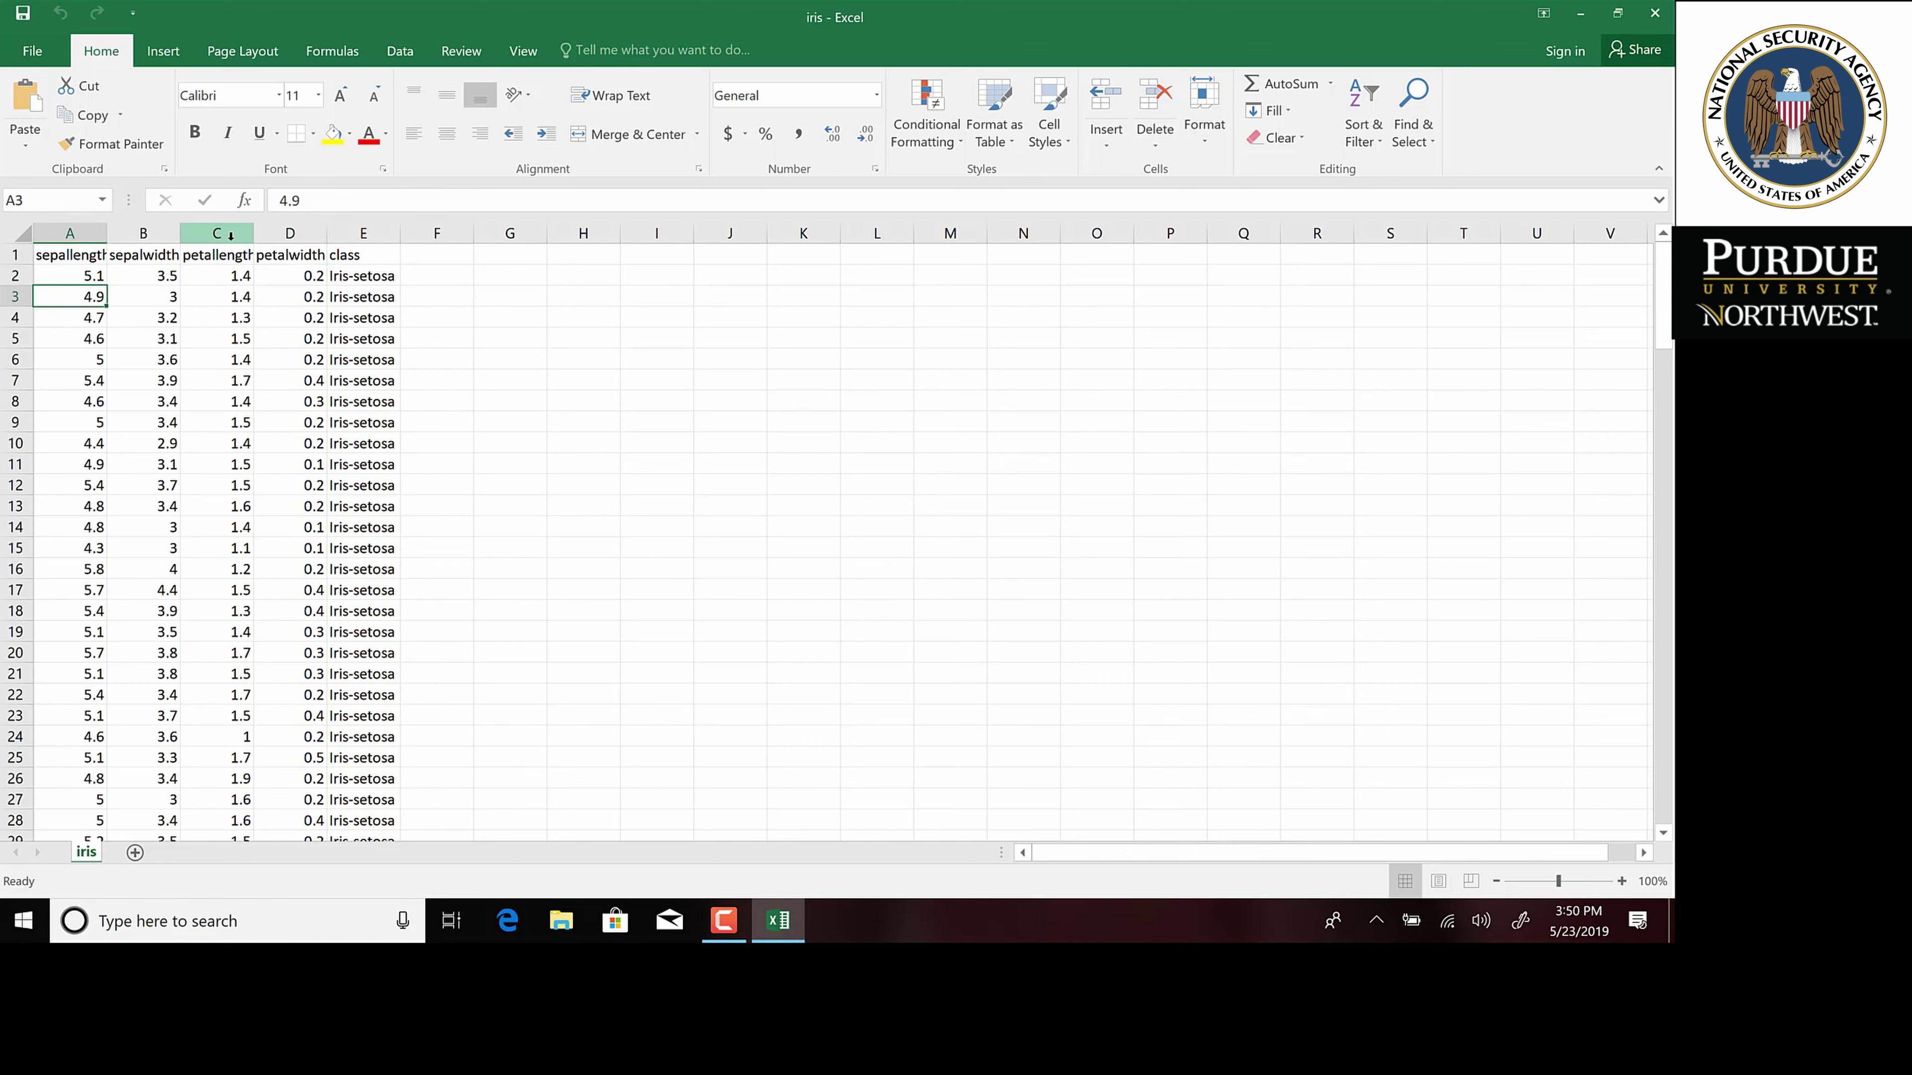
pyautogui.click(372, 237)
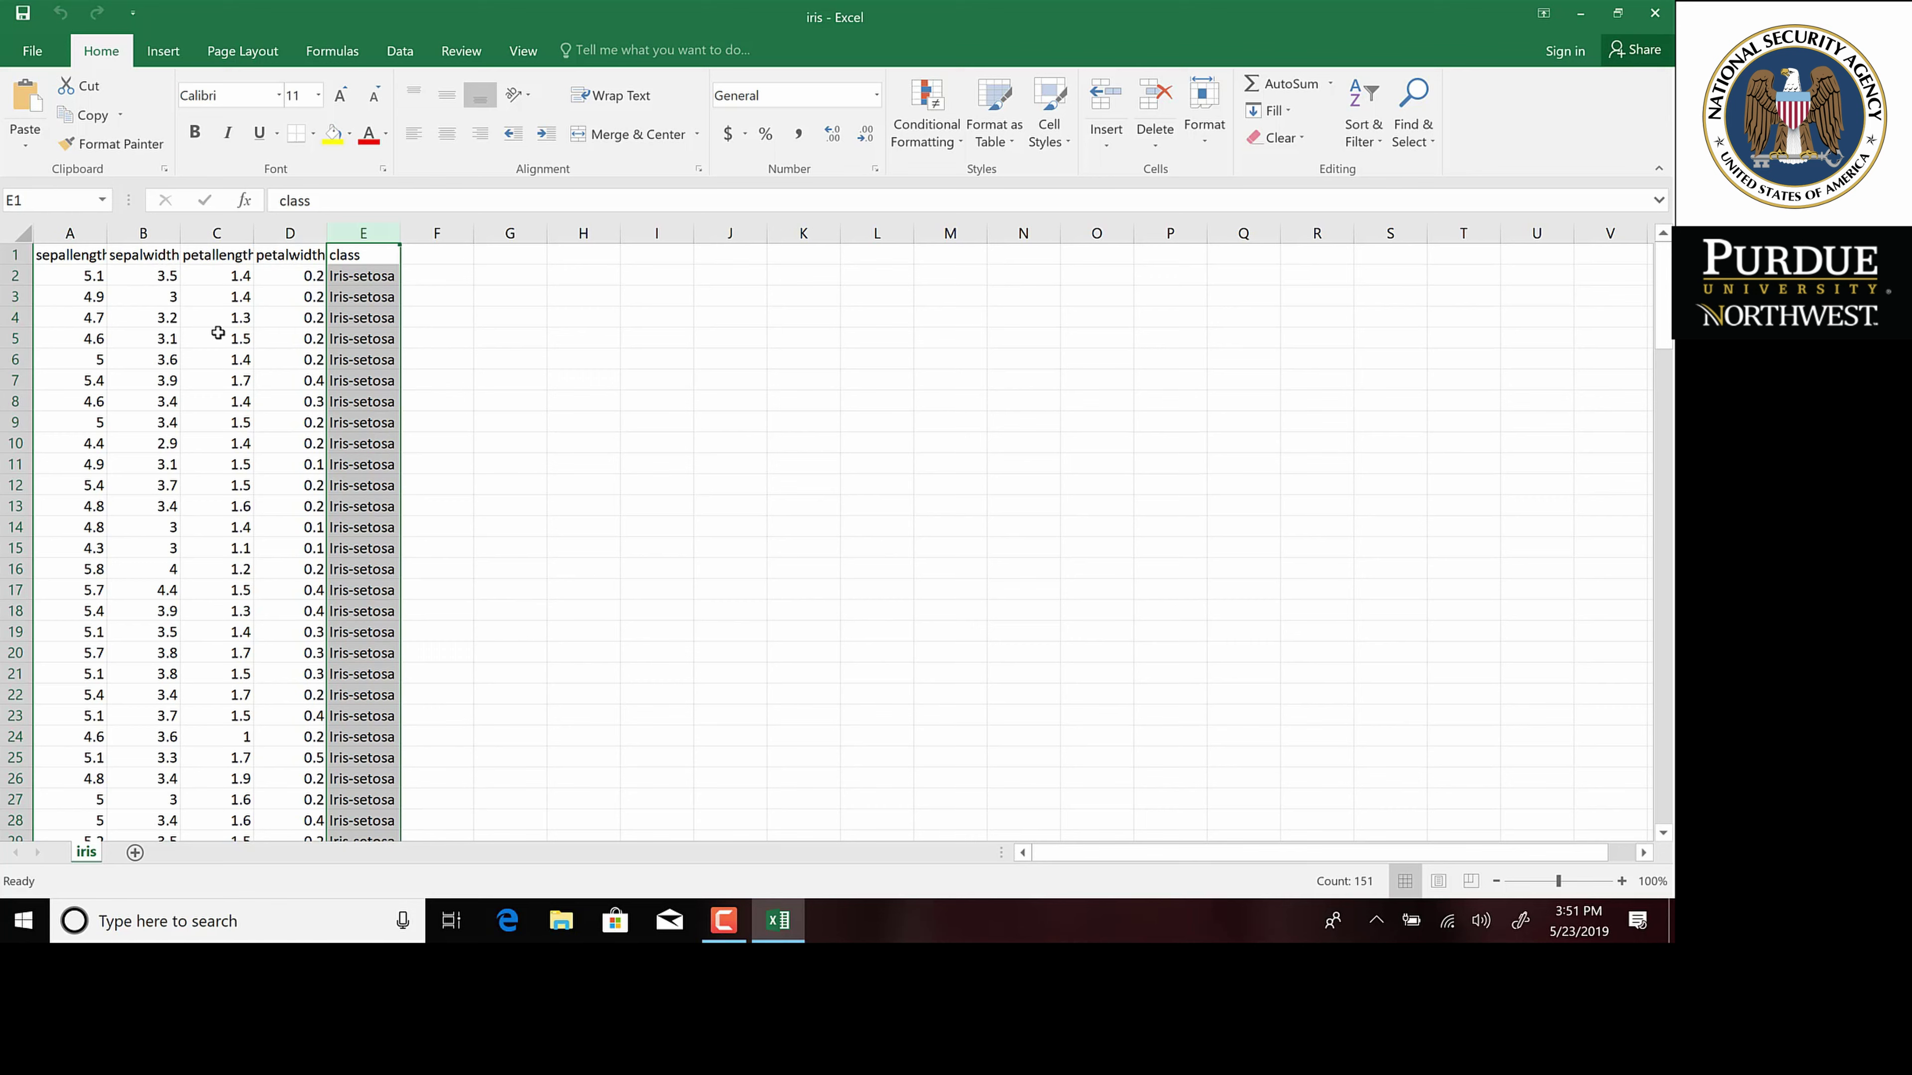
pyautogui.click(479, 458)
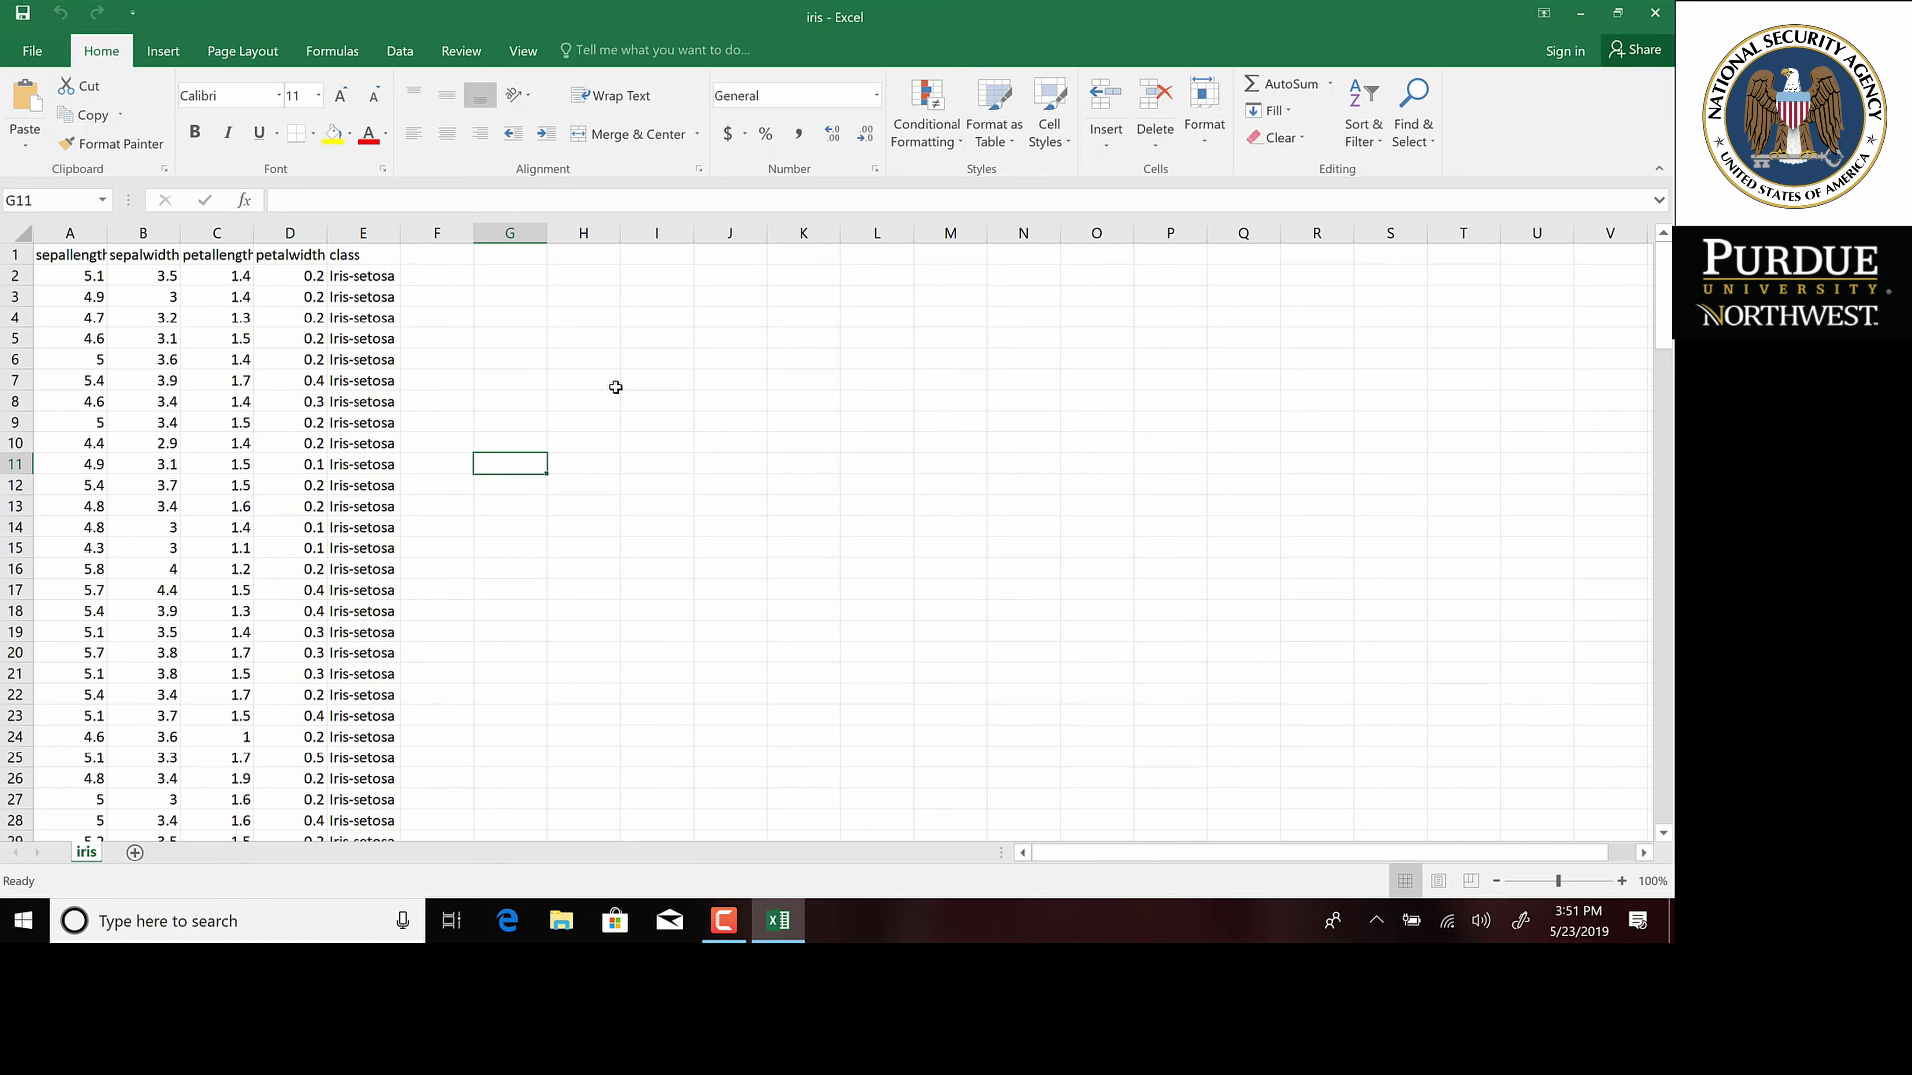
# Highlight the values in the four measurement columns from row 2, followed by the class labels beside them.
pyautogui.click(65, 279)
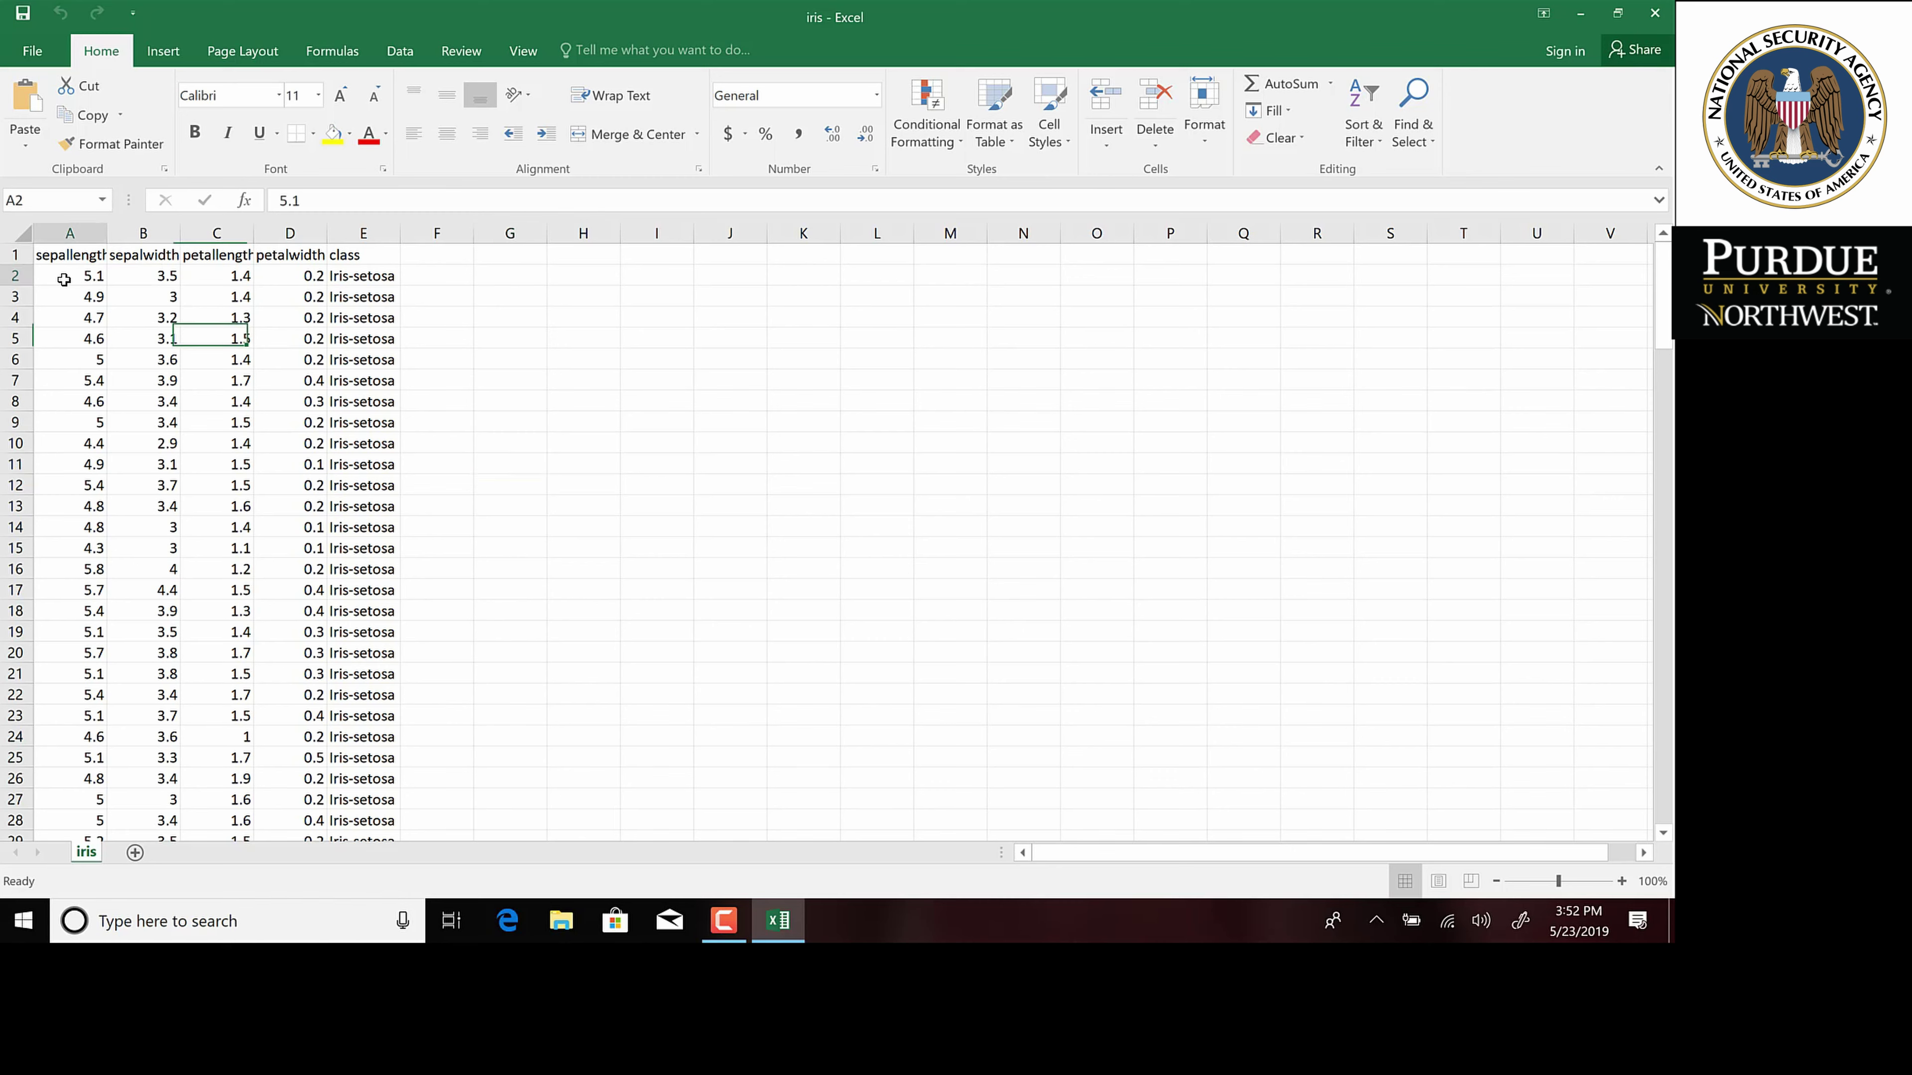
pyautogui.moveTo(65, 280); pyautogui.dragTo(286, 821)
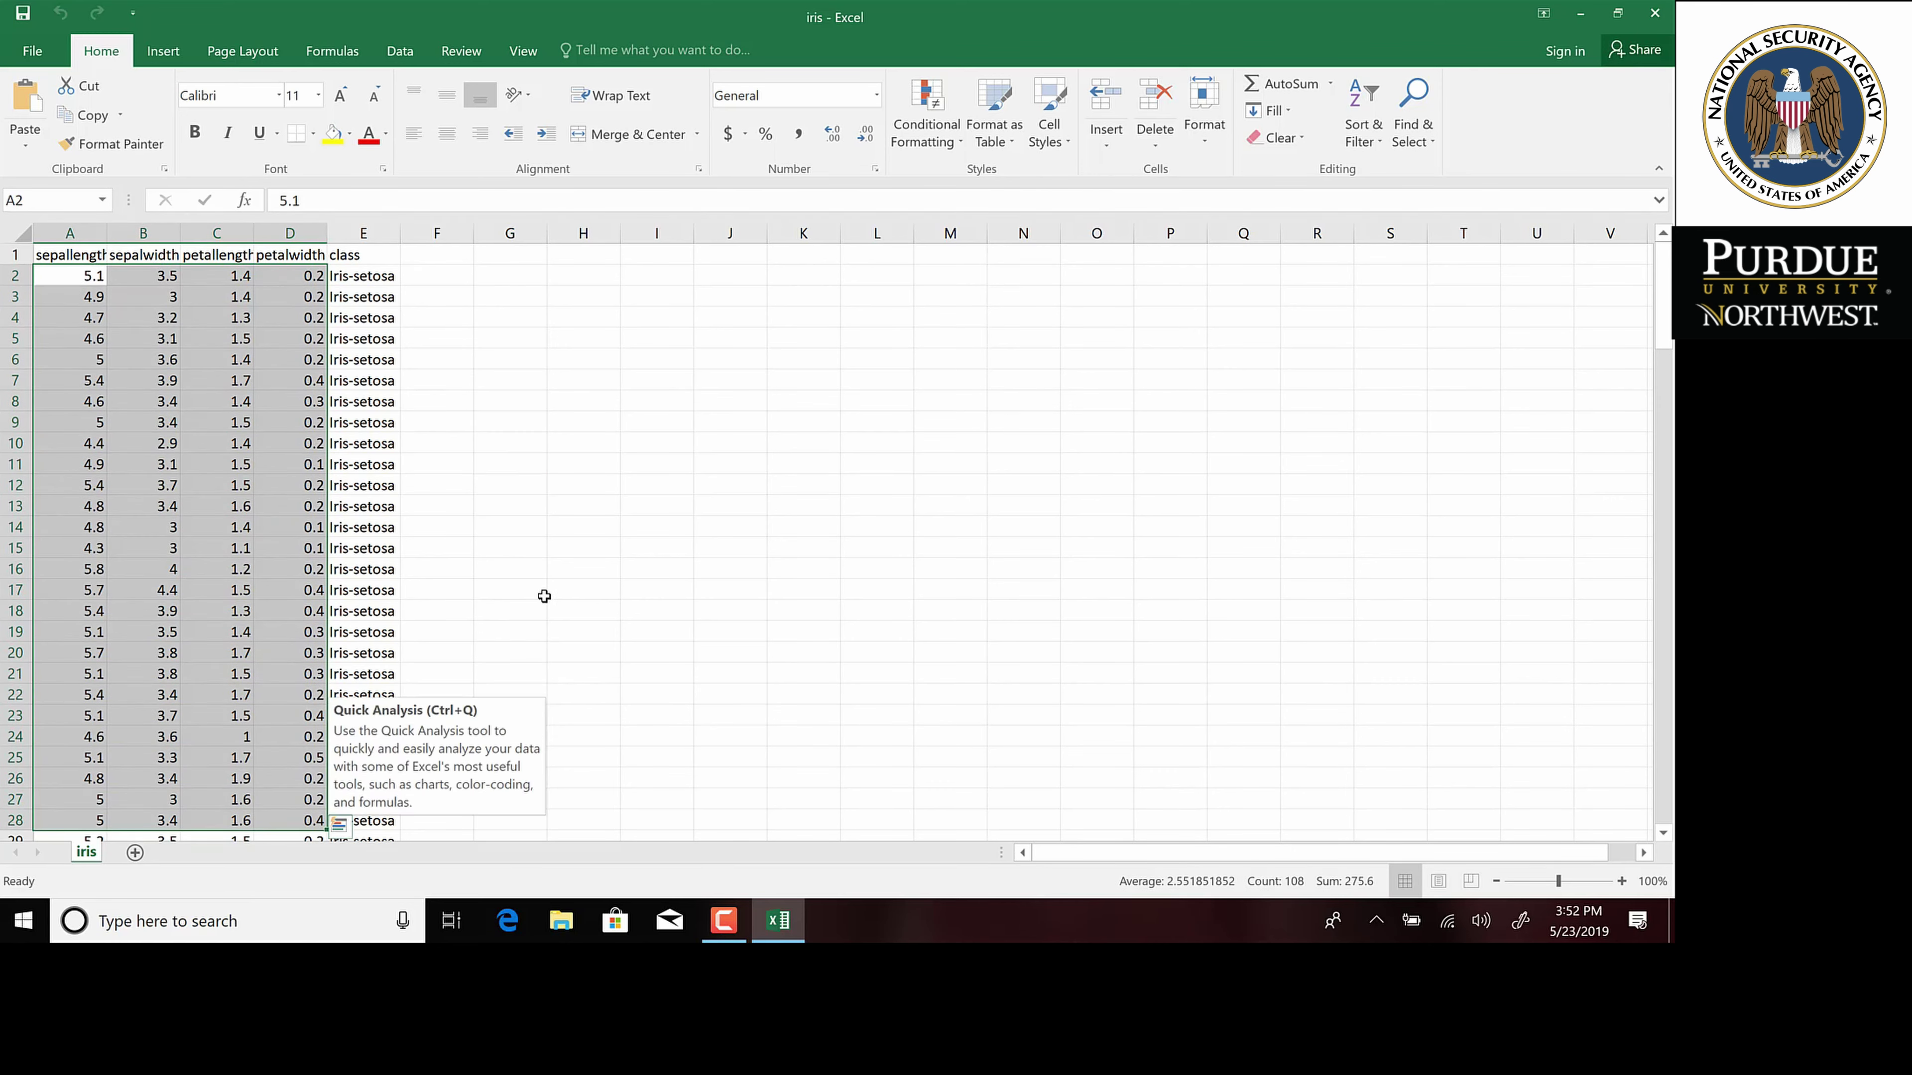
pyautogui.click(544, 596)
pyautogui.moveTo(371, 277); pyautogui.dragTo(354, 800)
pyautogui.click(542, 696)
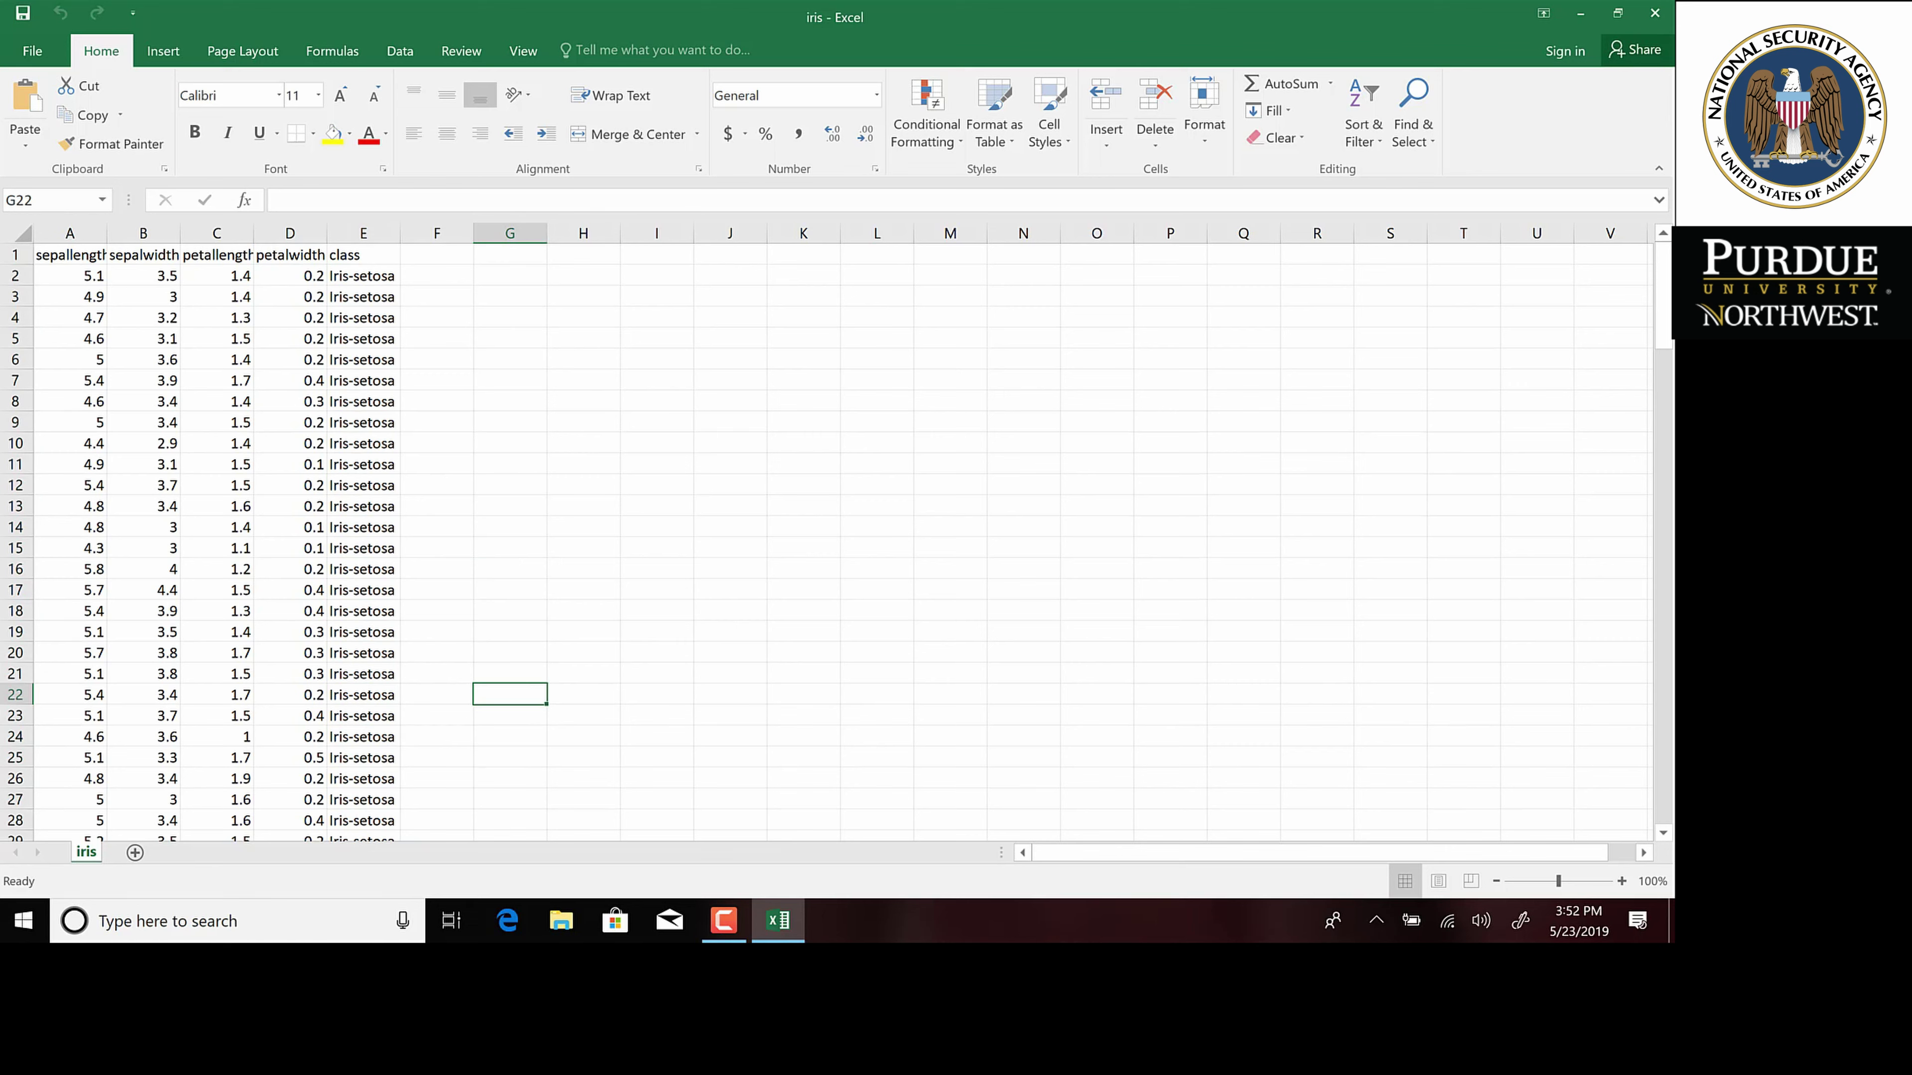
# Check where the iris records end and go back to the start of the sheet.
pyautogui.moveTo(1664, 339); pyautogui.dragTo(1664, 814)
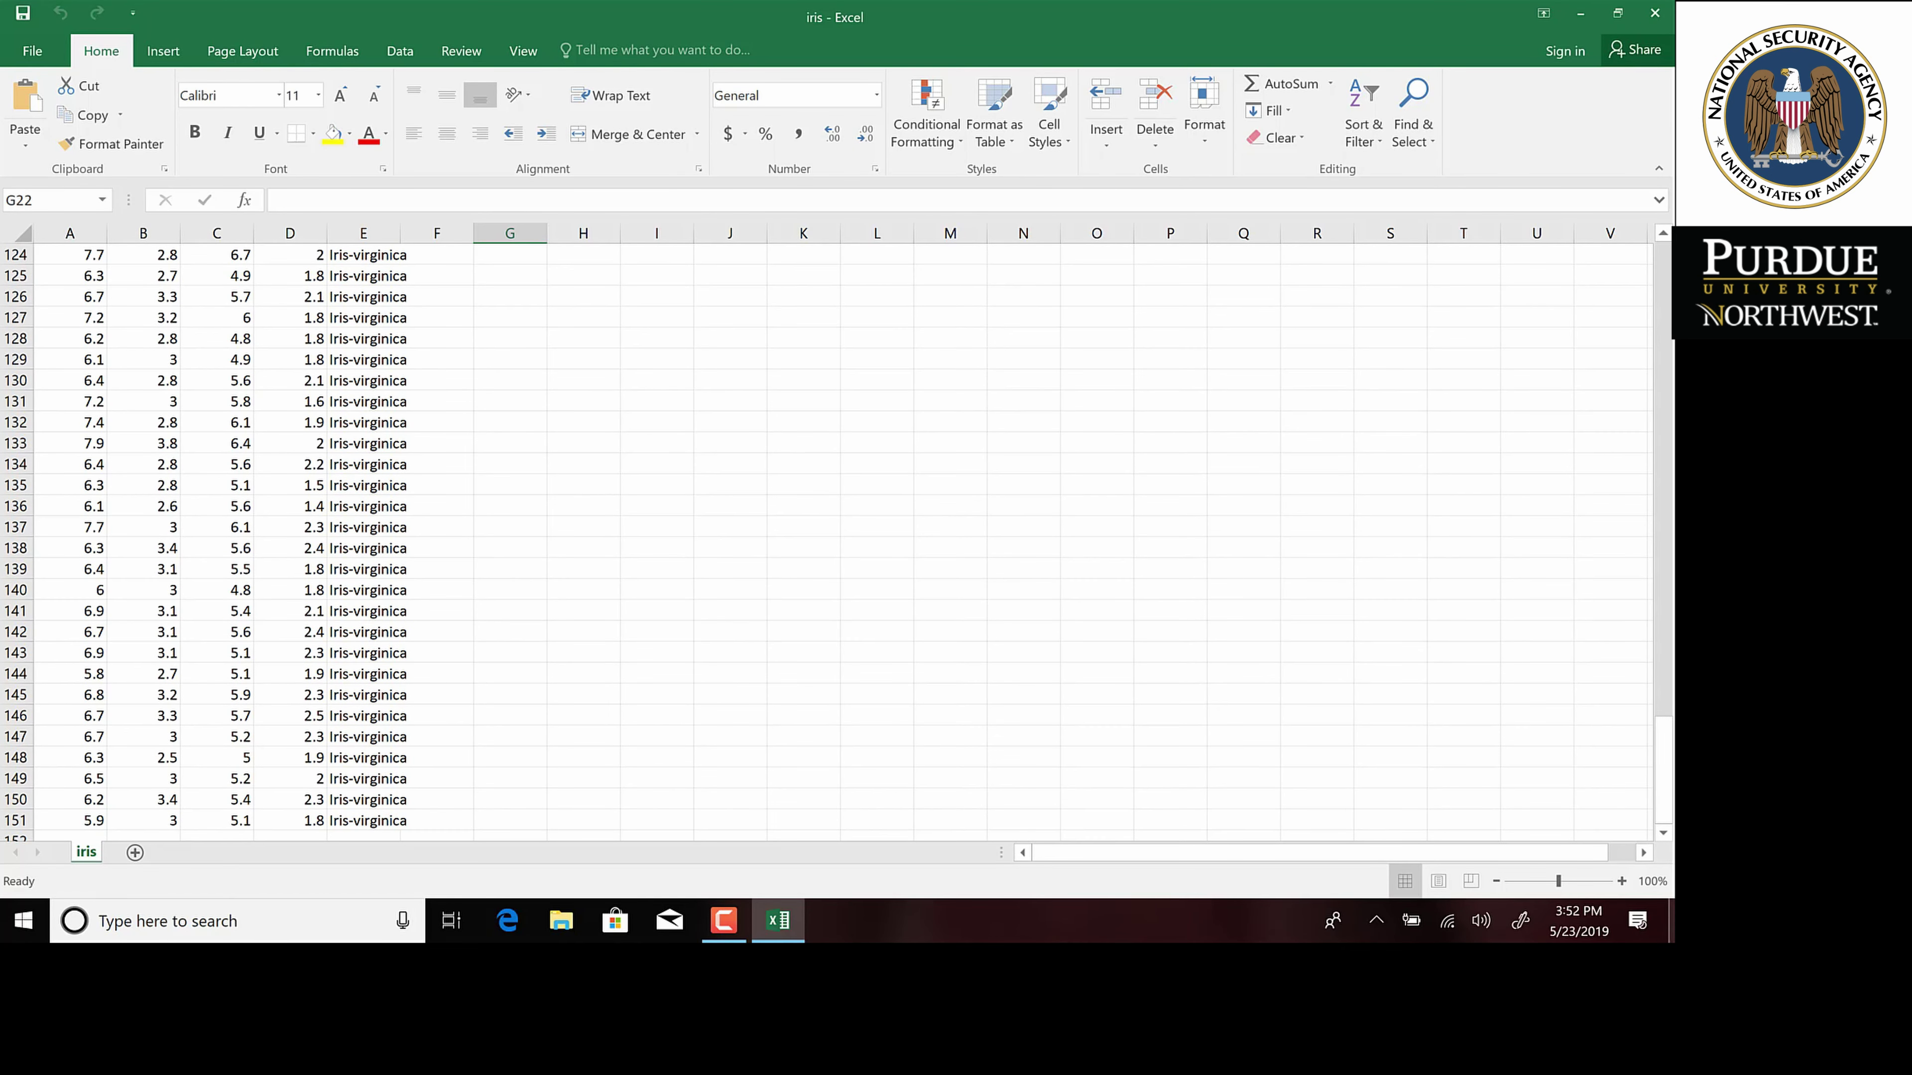
pyautogui.click(1664, 833)
pyautogui.click(1664, 833)
pyautogui.click(1663, 832)
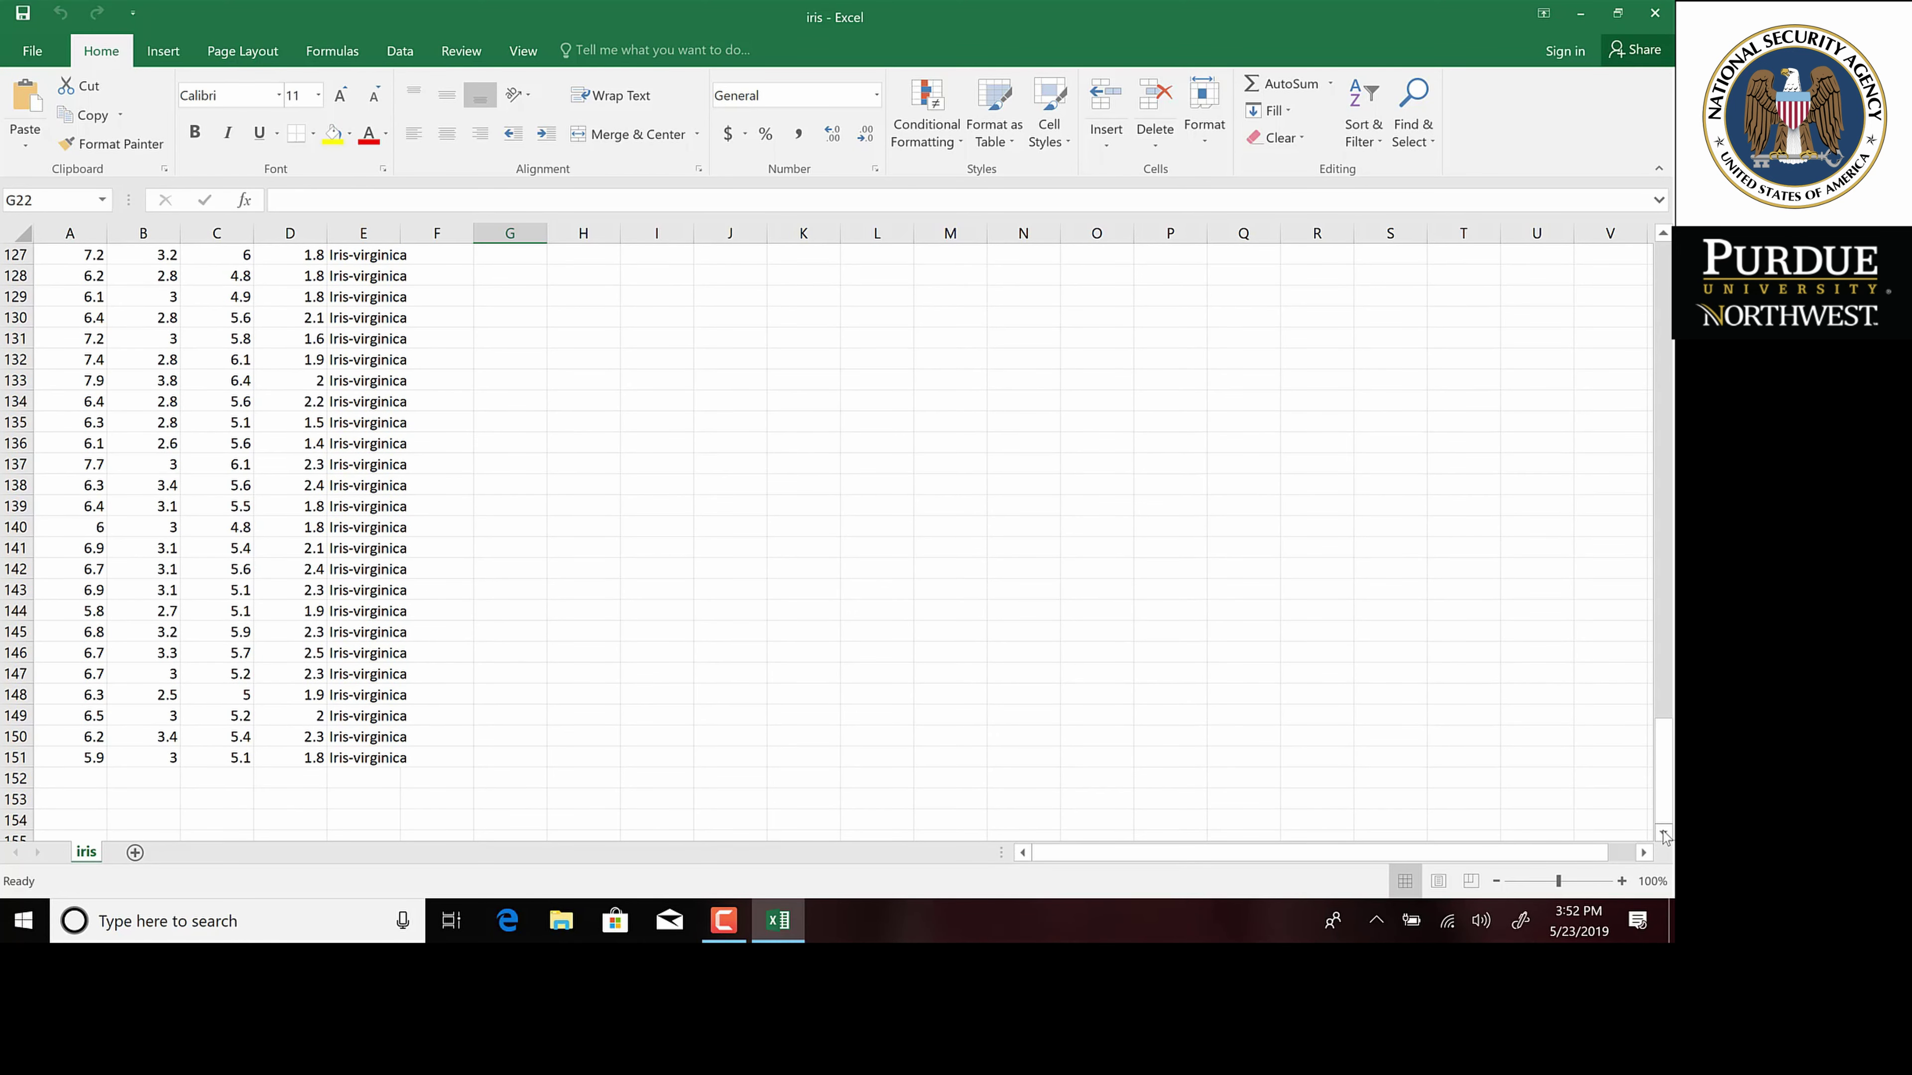
pyautogui.moveTo(1663, 802); pyautogui.dragTo(1664, 324)
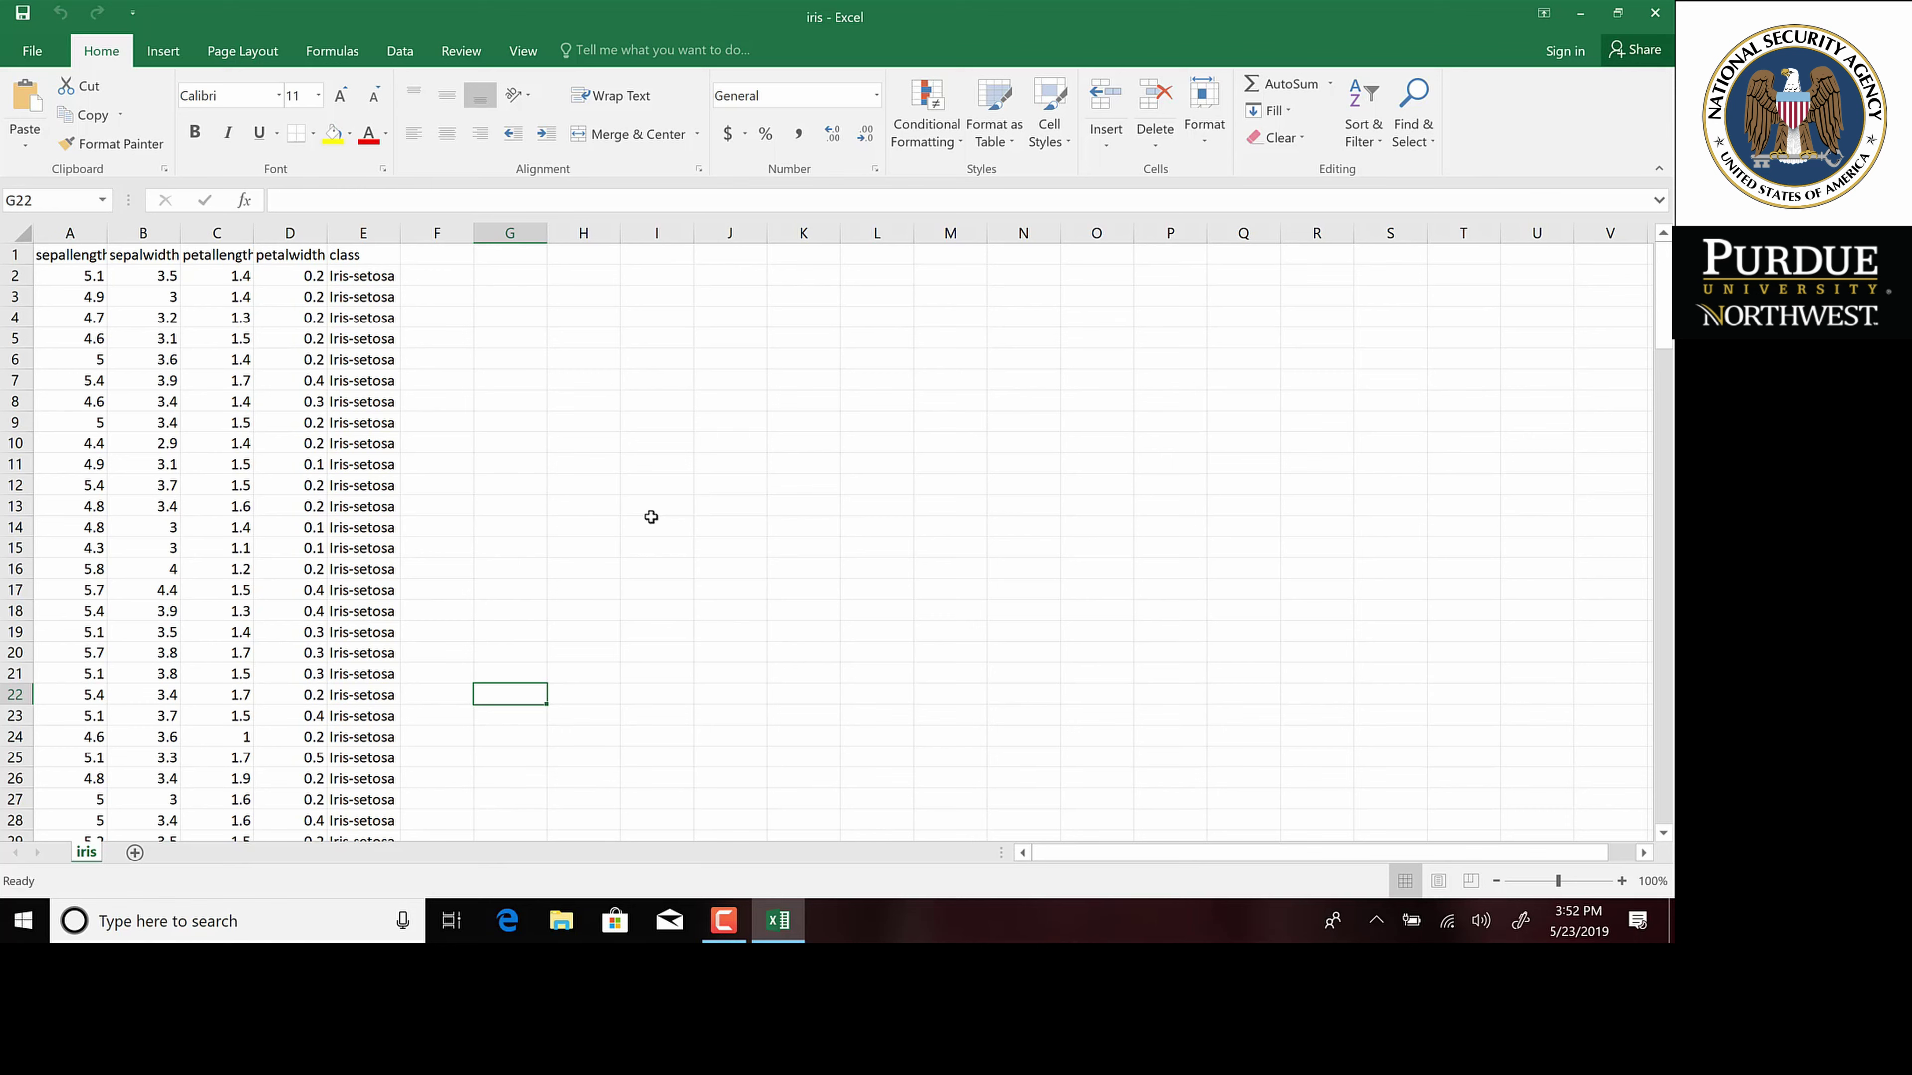
pyautogui.click(672, 569)
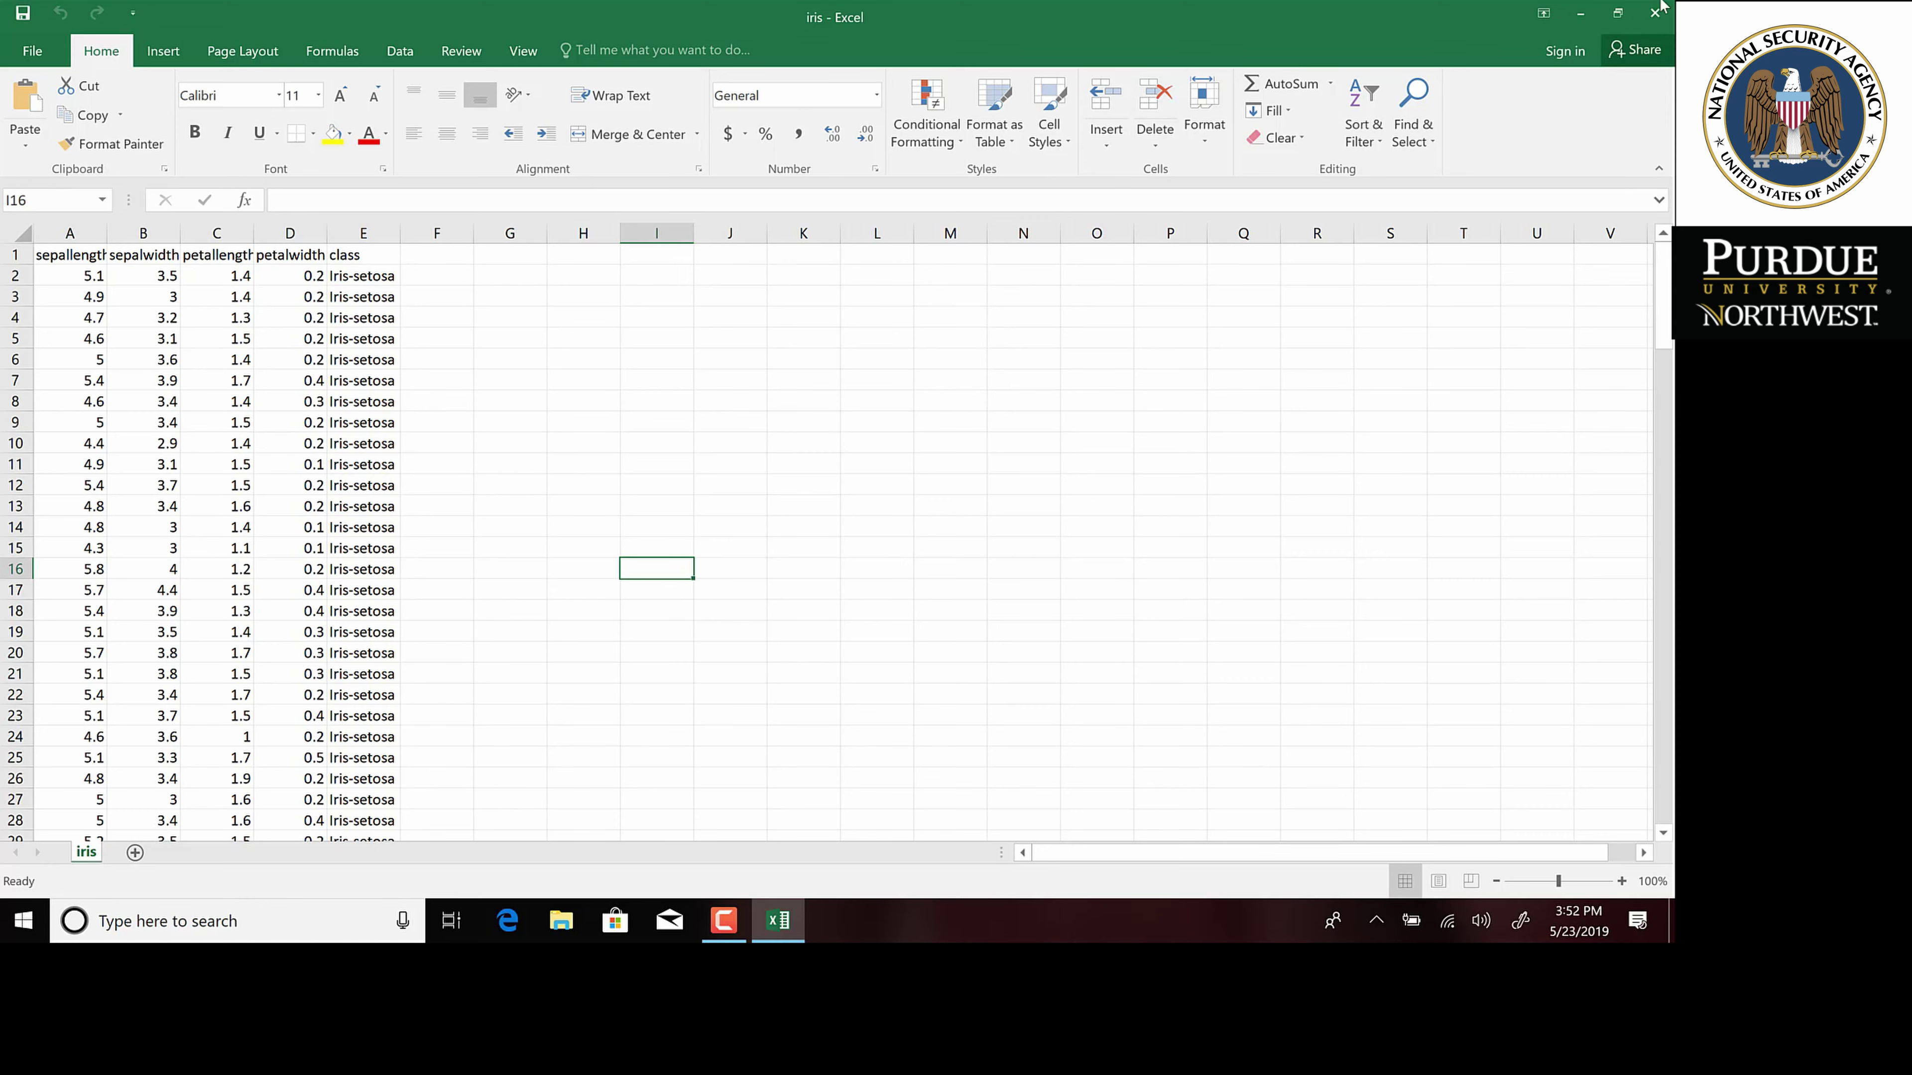
# Close the iris workbook, launch Weka 3.8 from the desktop and dismiss its package manager notice.
pyautogui.click(1654, 15)
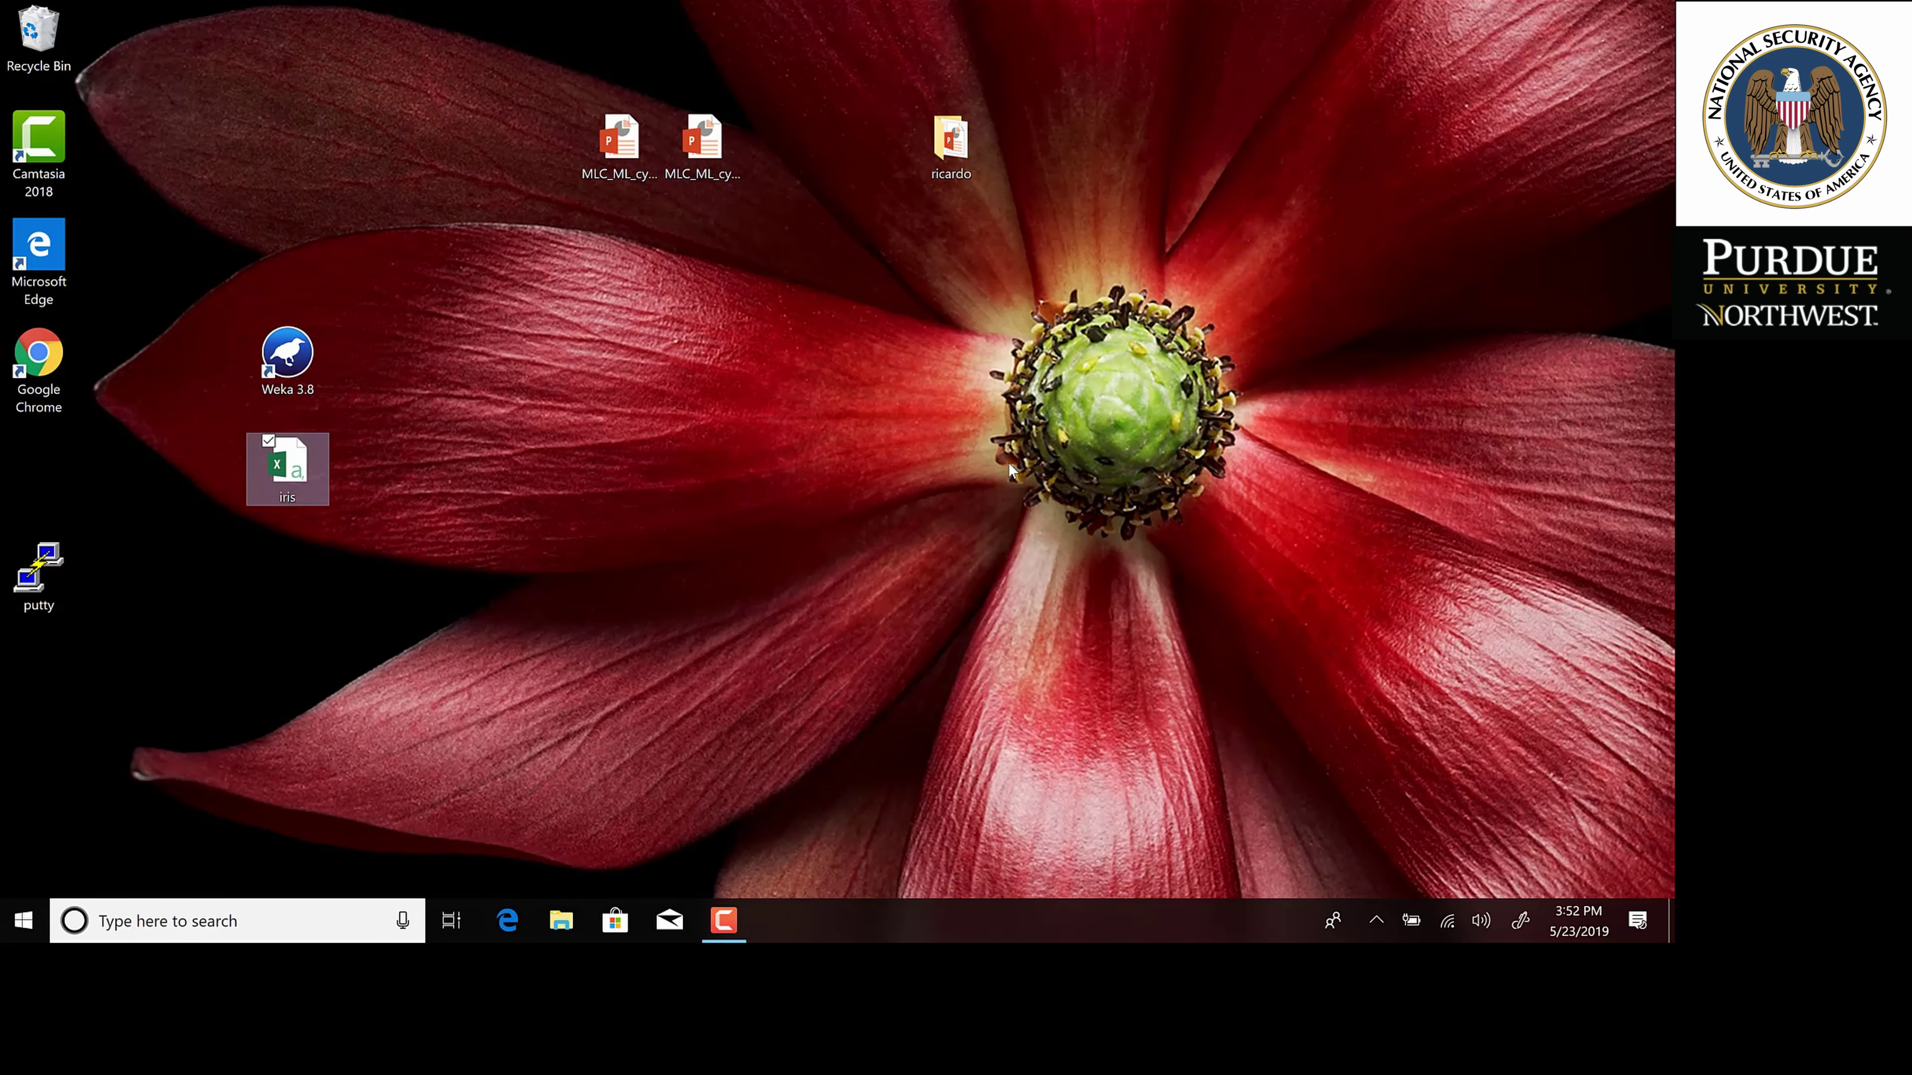
pyautogui.doubleClick(292, 355)
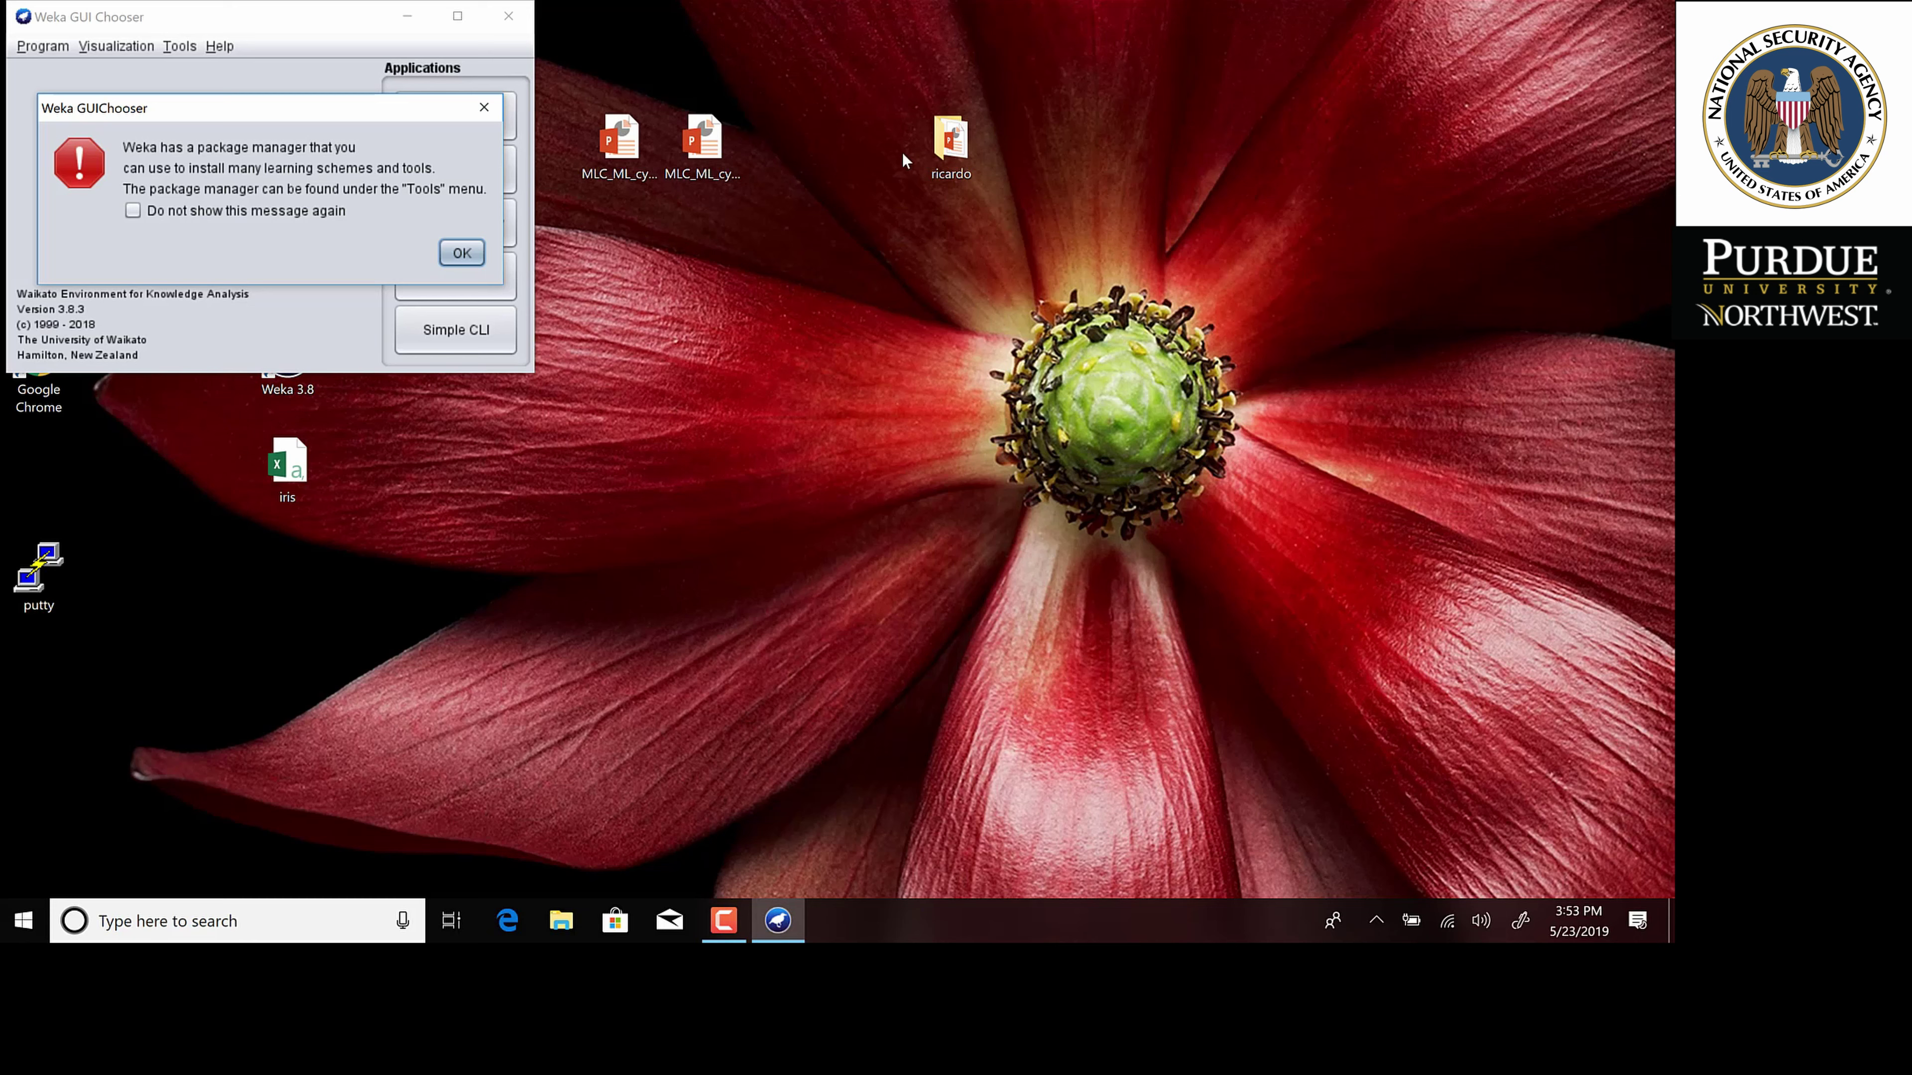
pyautogui.click(467, 254)
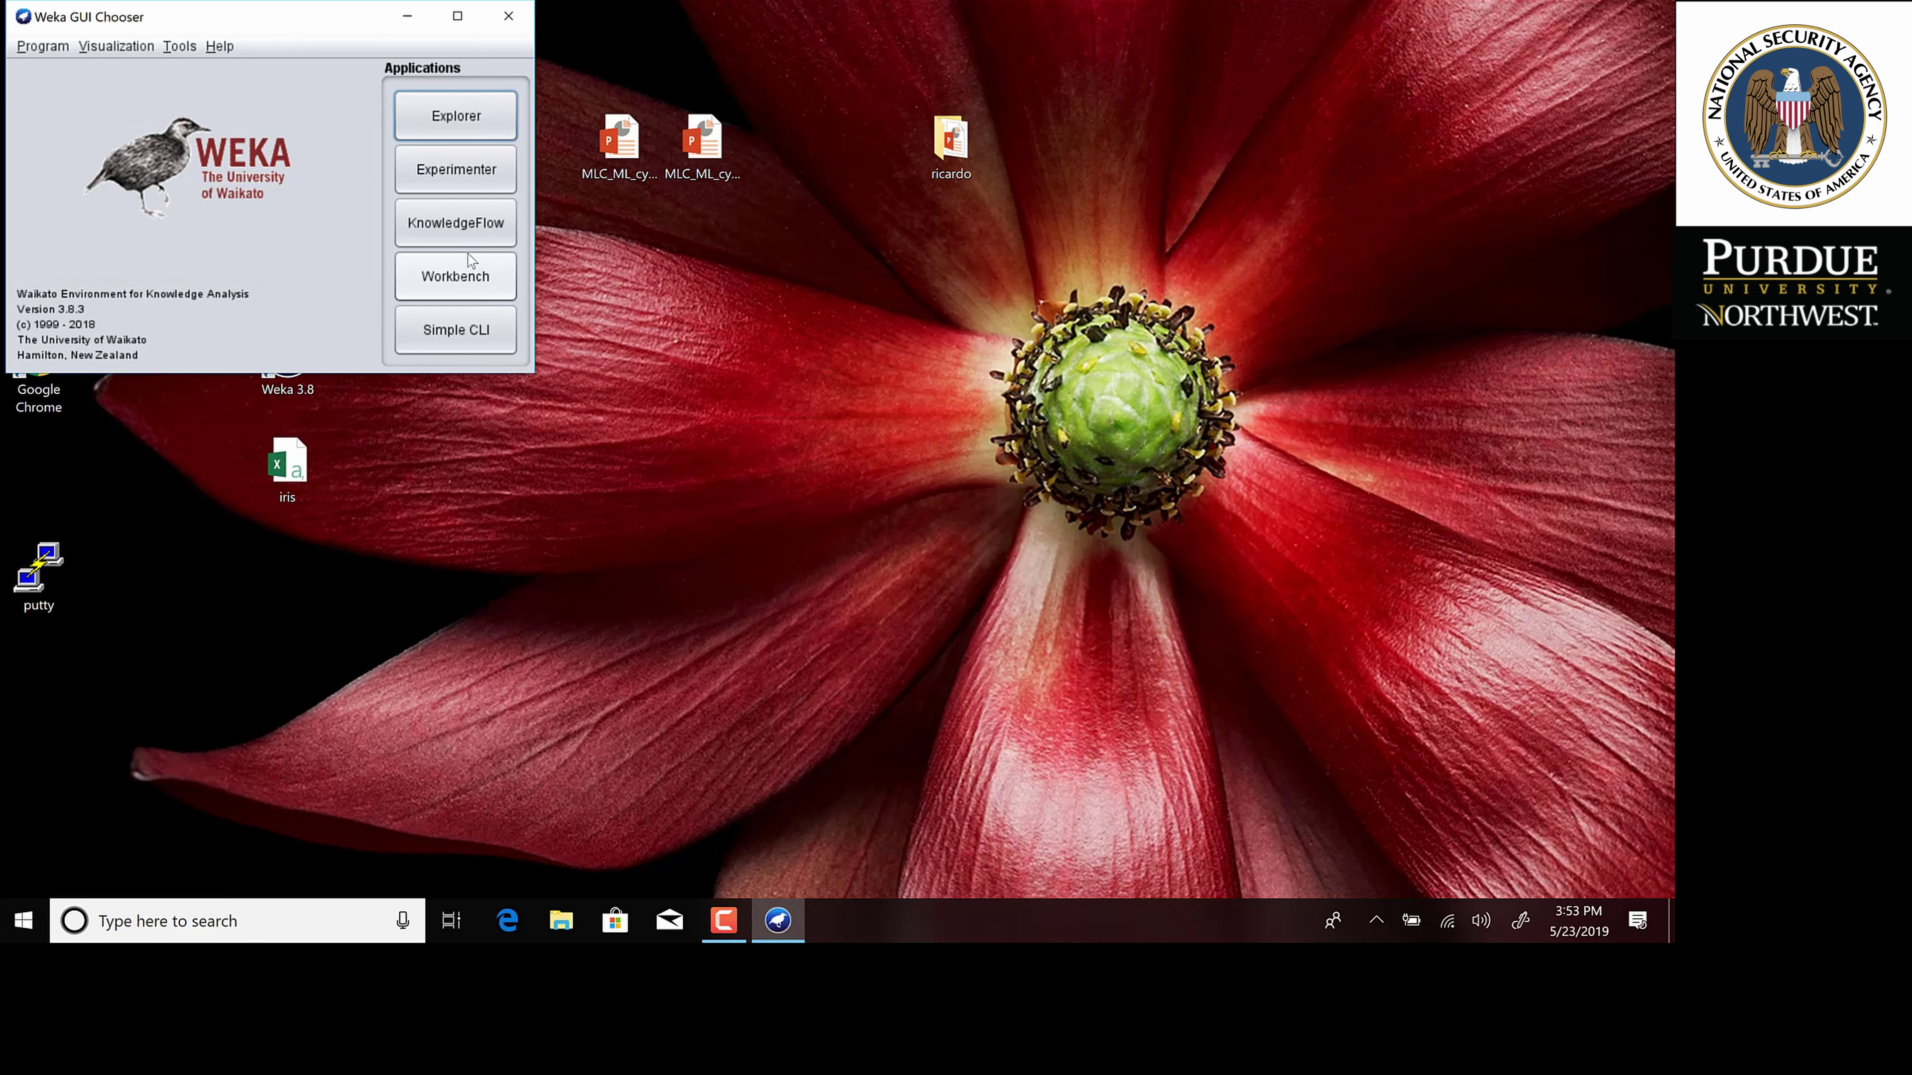
pyautogui.click(43, 46)
pyautogui.moveTo(179, 49)
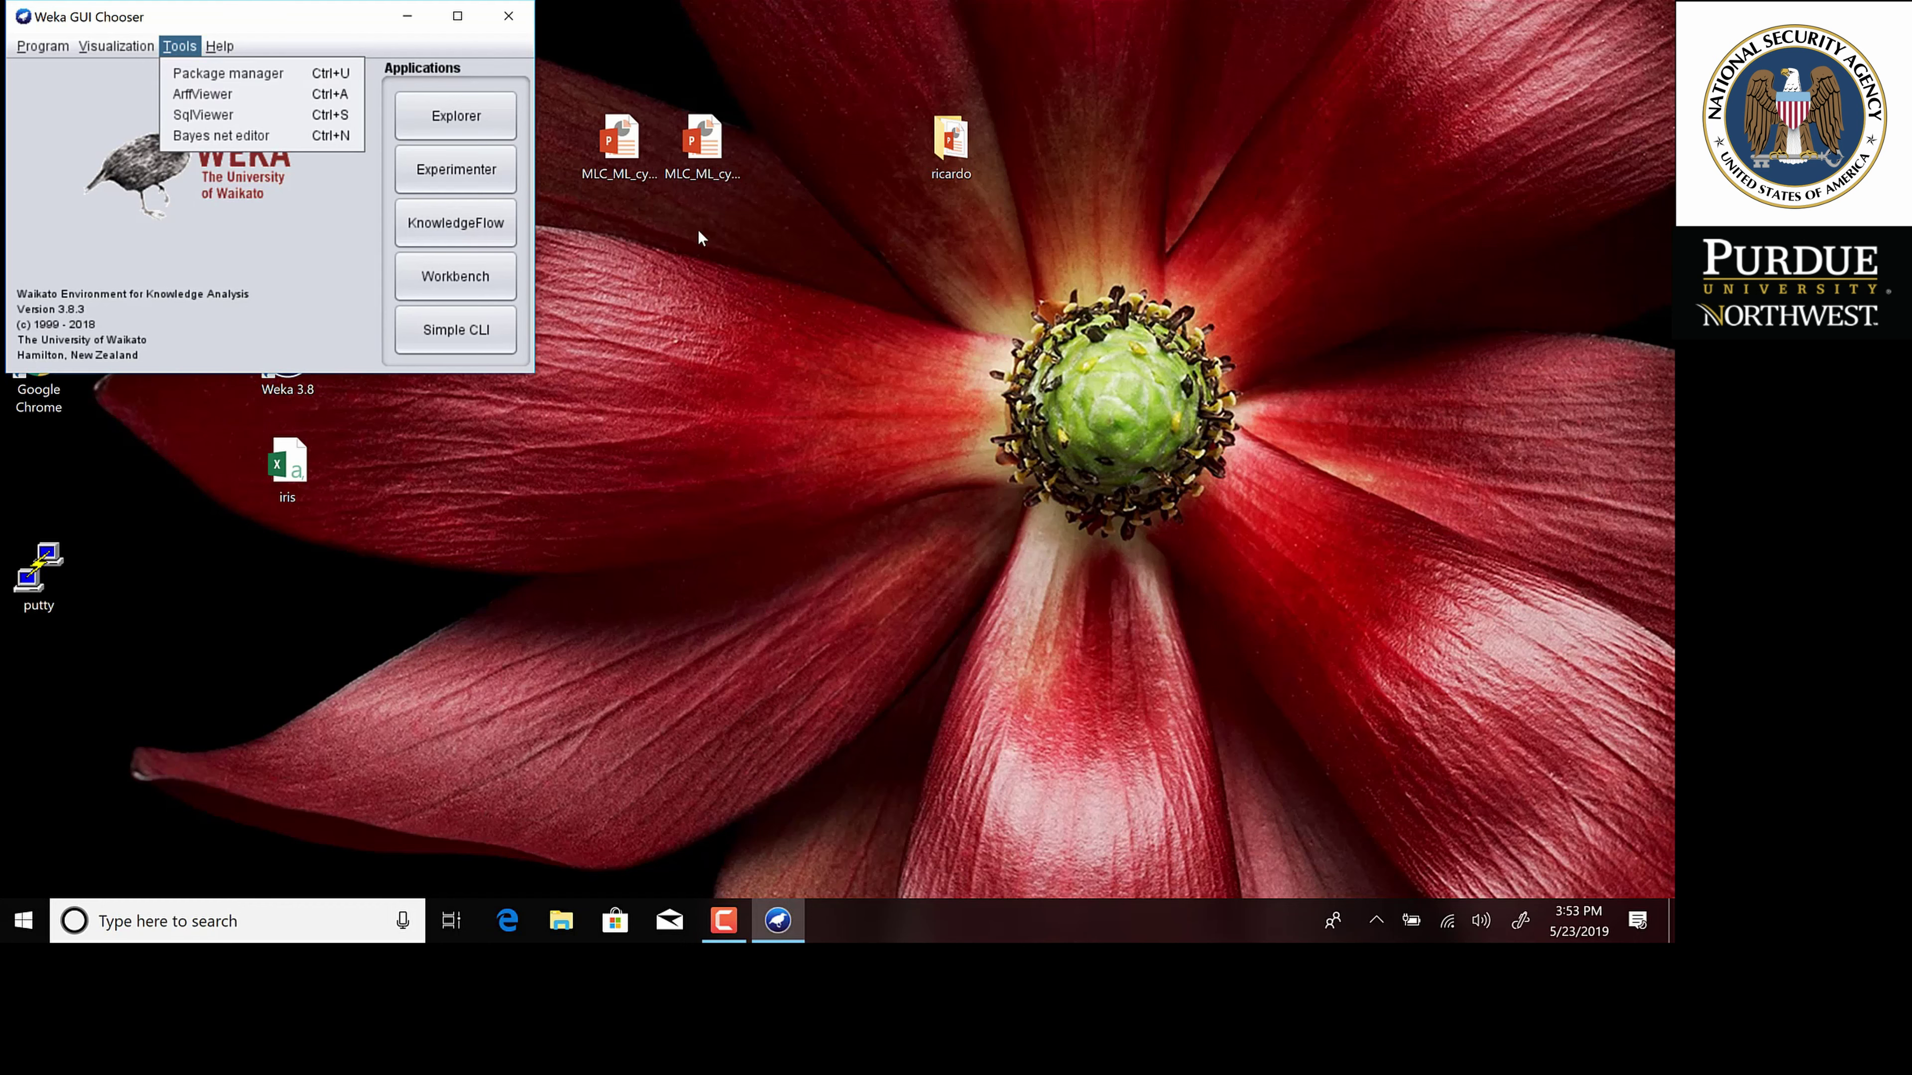
pyautogui.click(707, 293)
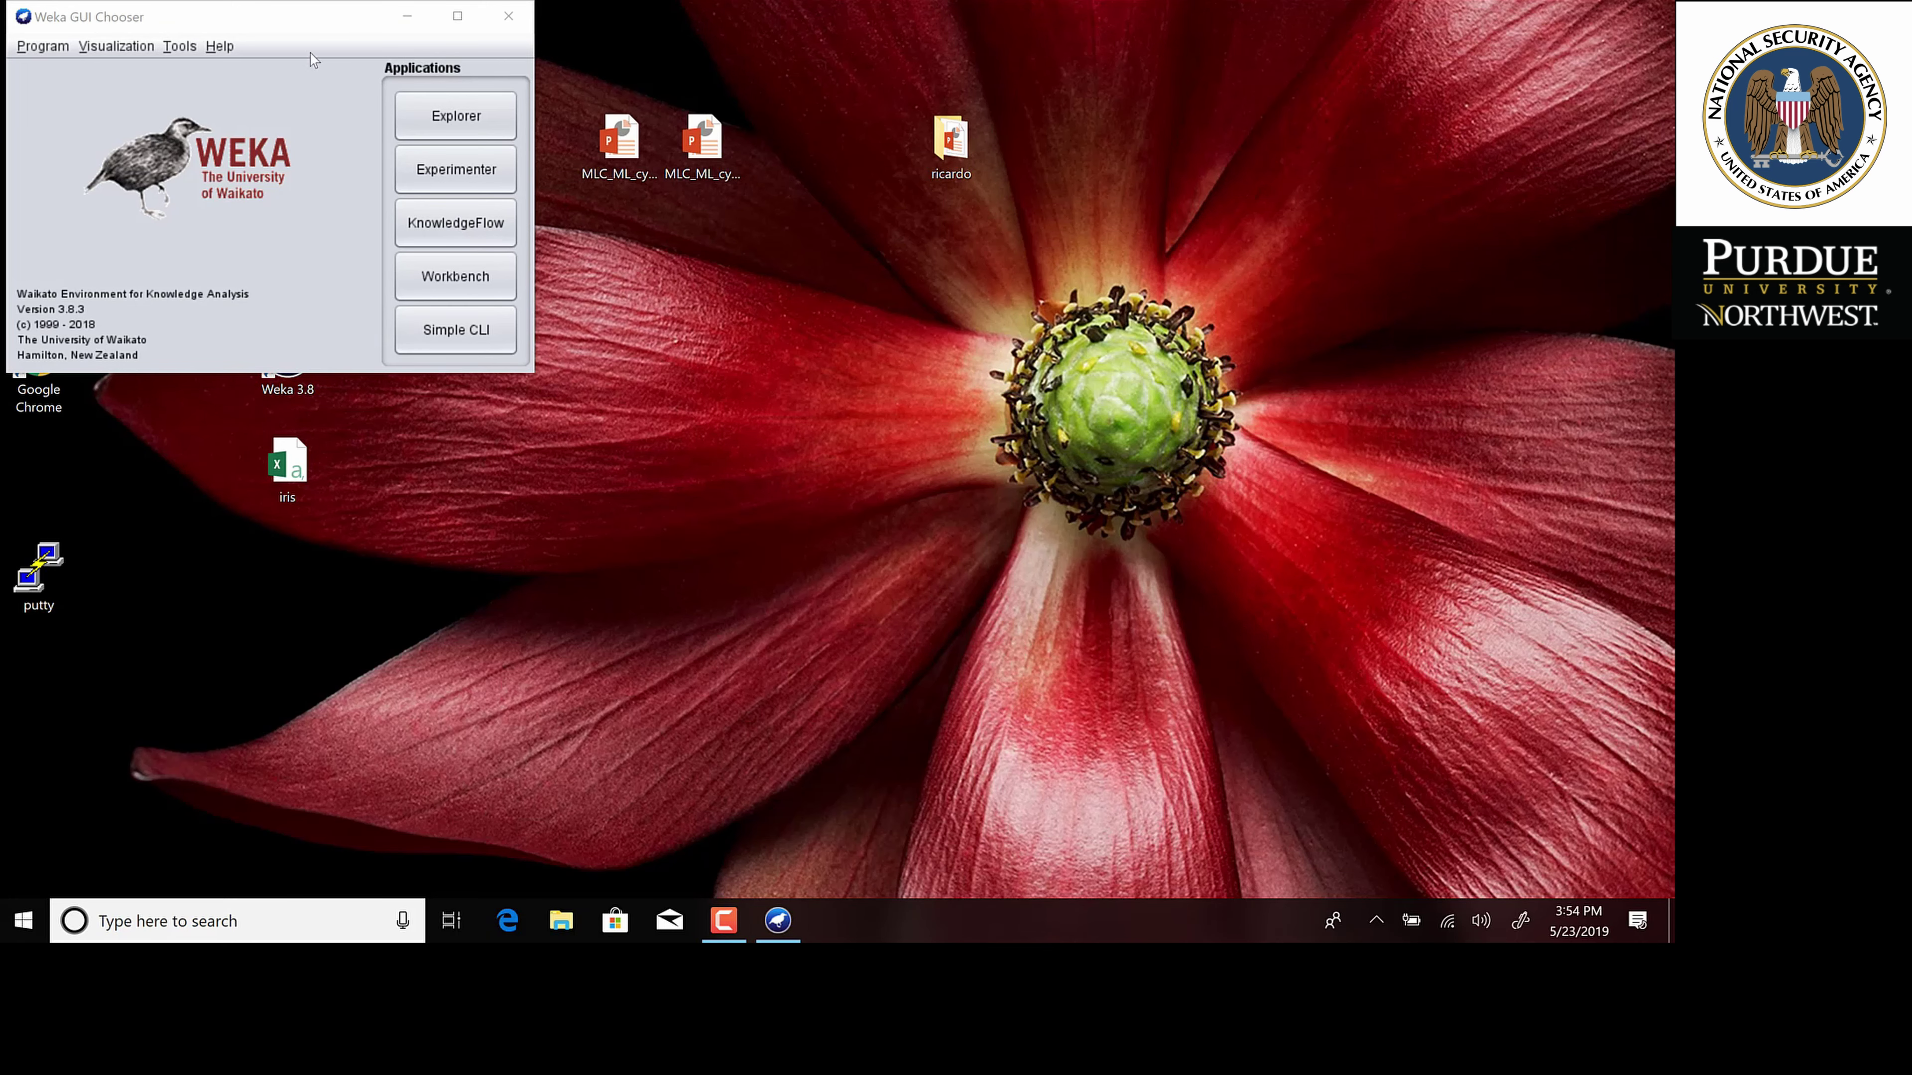
# Reposition the Weka GUI Chooser window towards the middle of the desktop, clear of the desktop icons.
pyautogui.moveTo(339, 26); pyautogui.dragTo(650, 278)
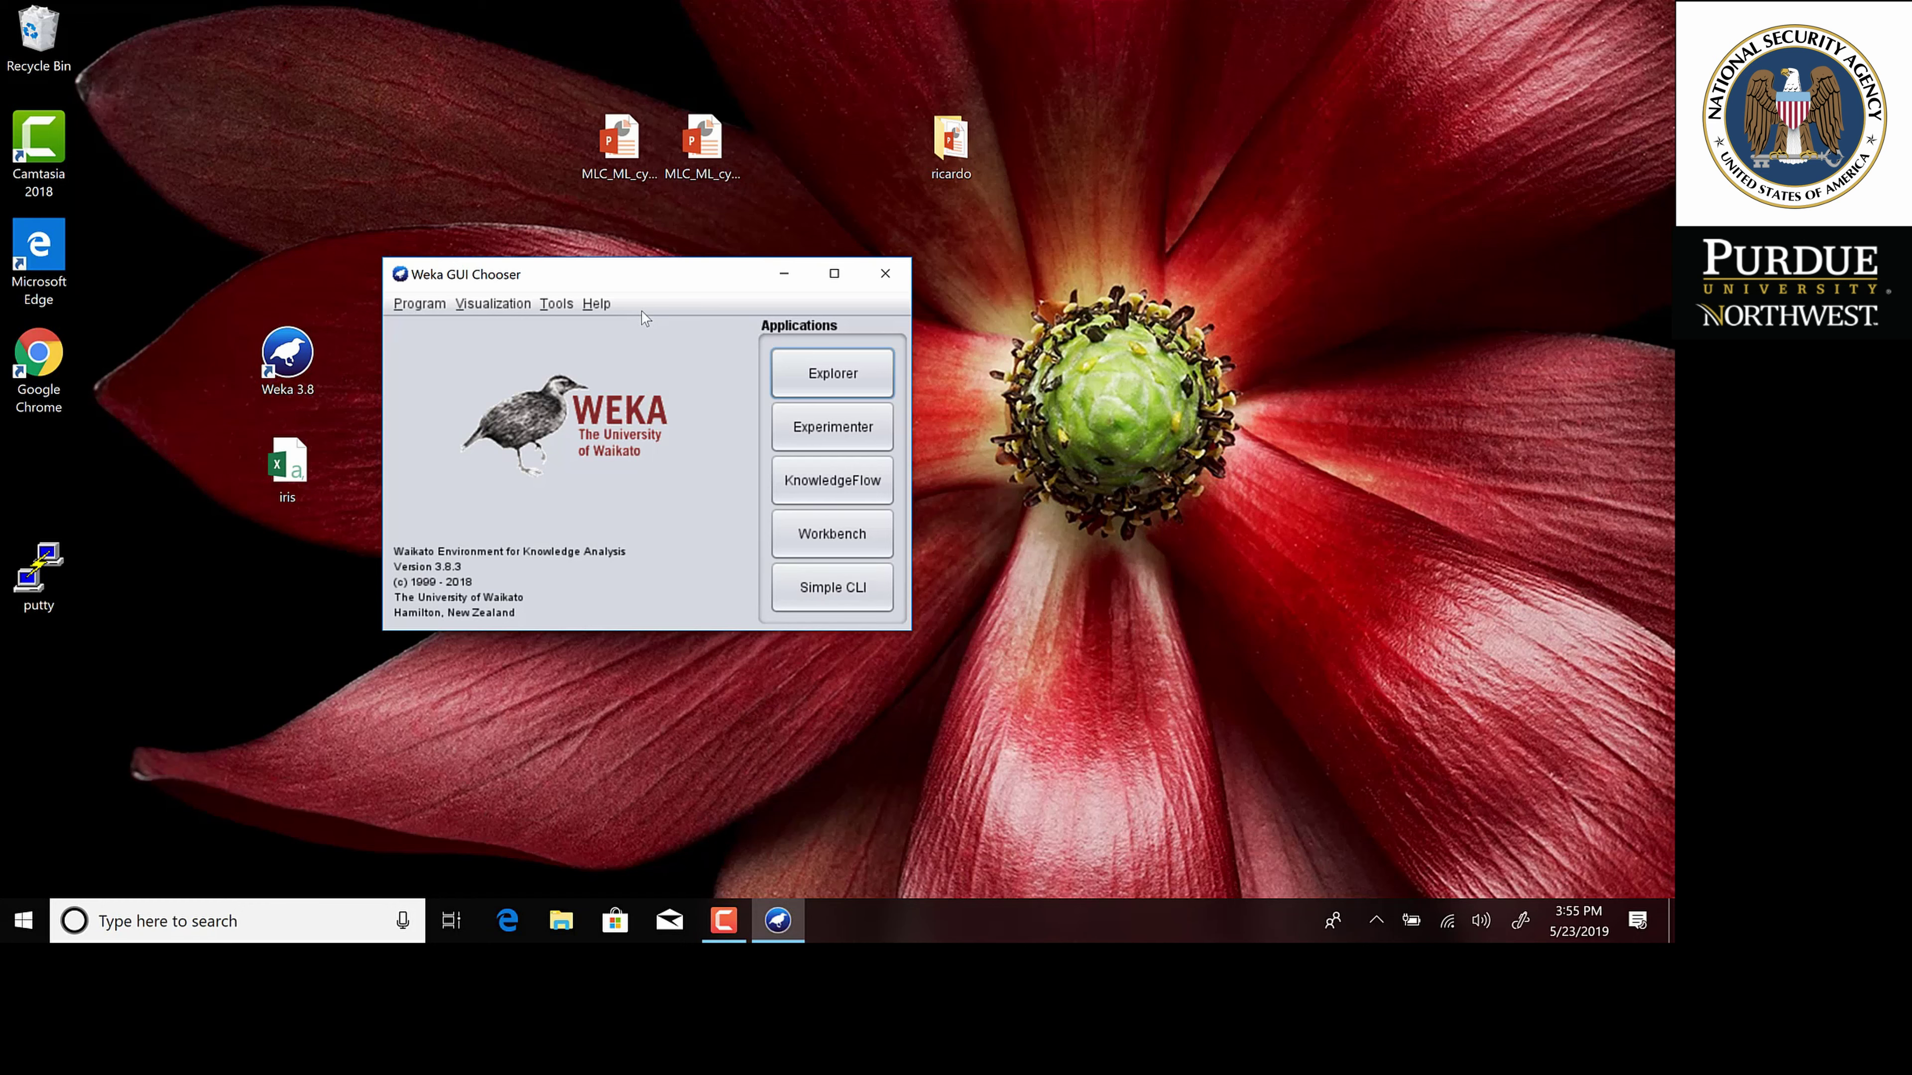
pyautogui.moveTo(629, 283); pyautogui.dragTo(653, 328)
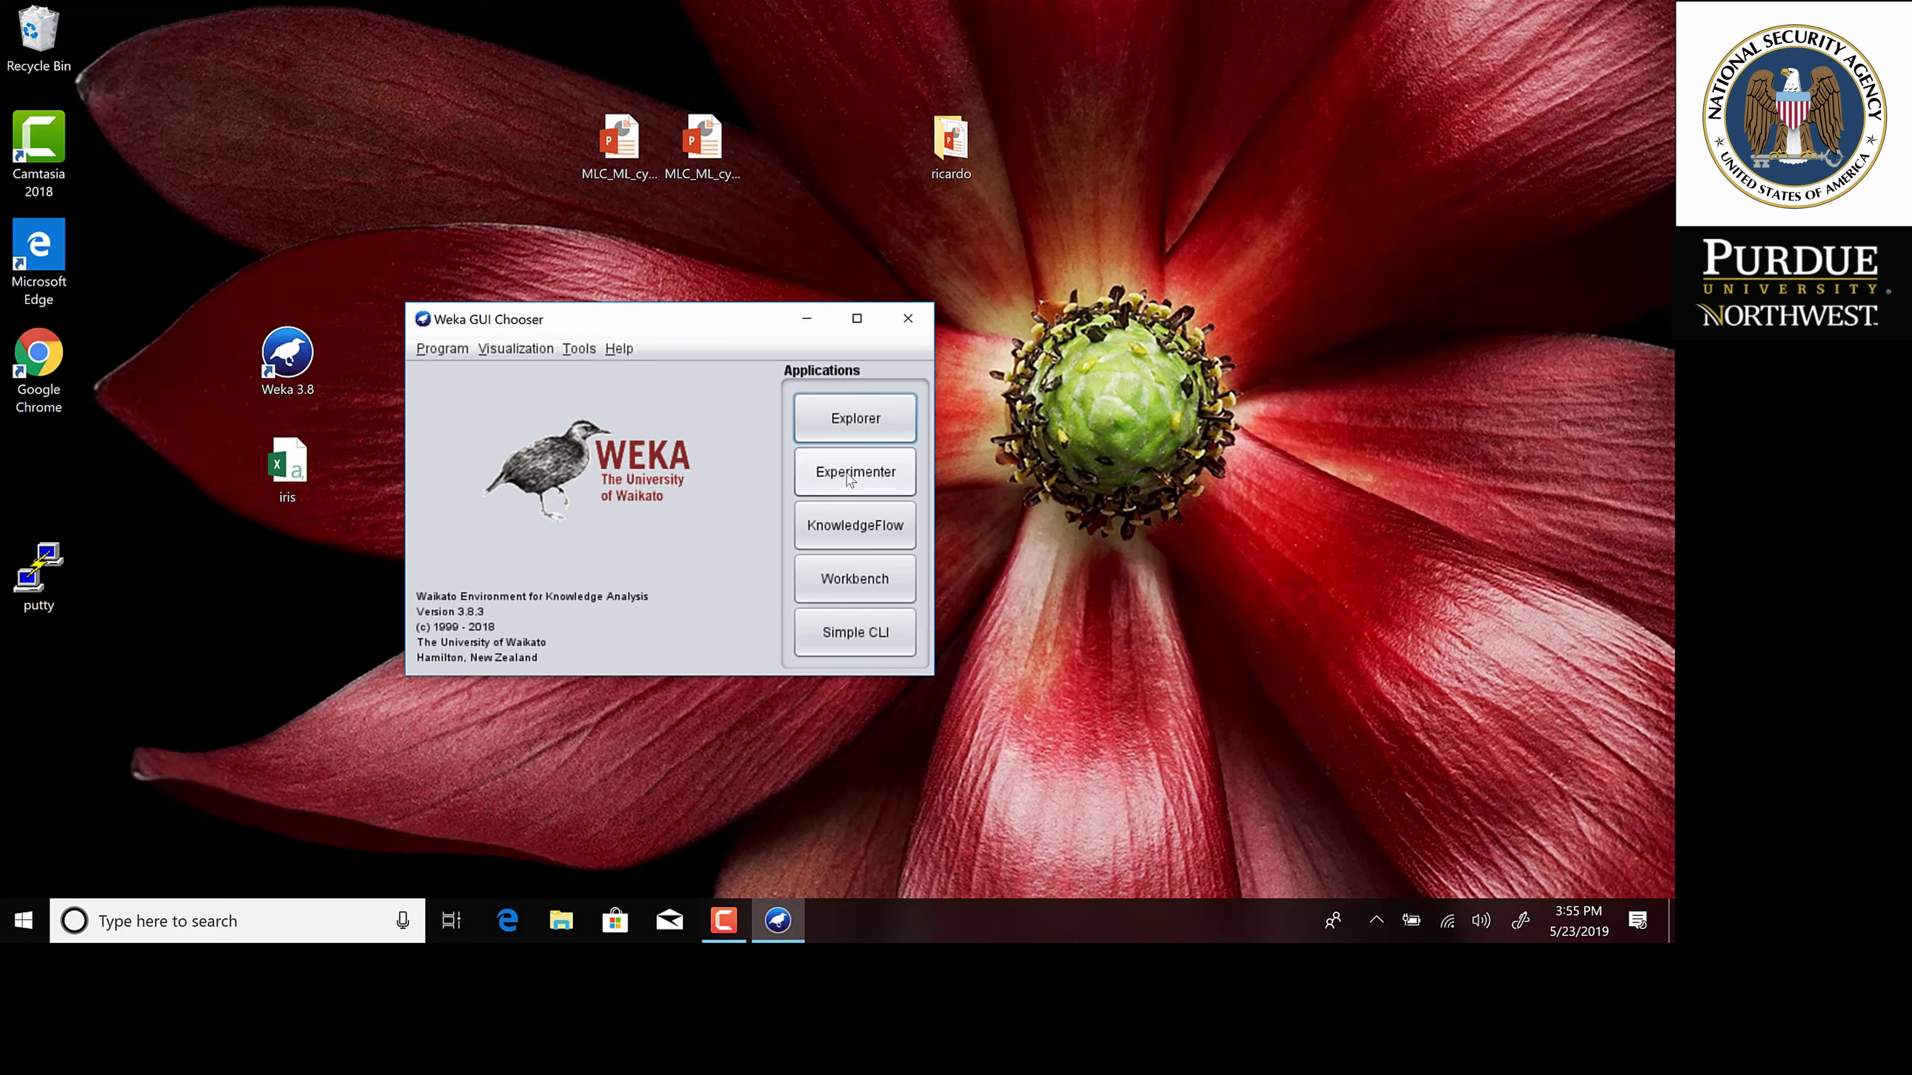
pyautogui.click(828, 487)
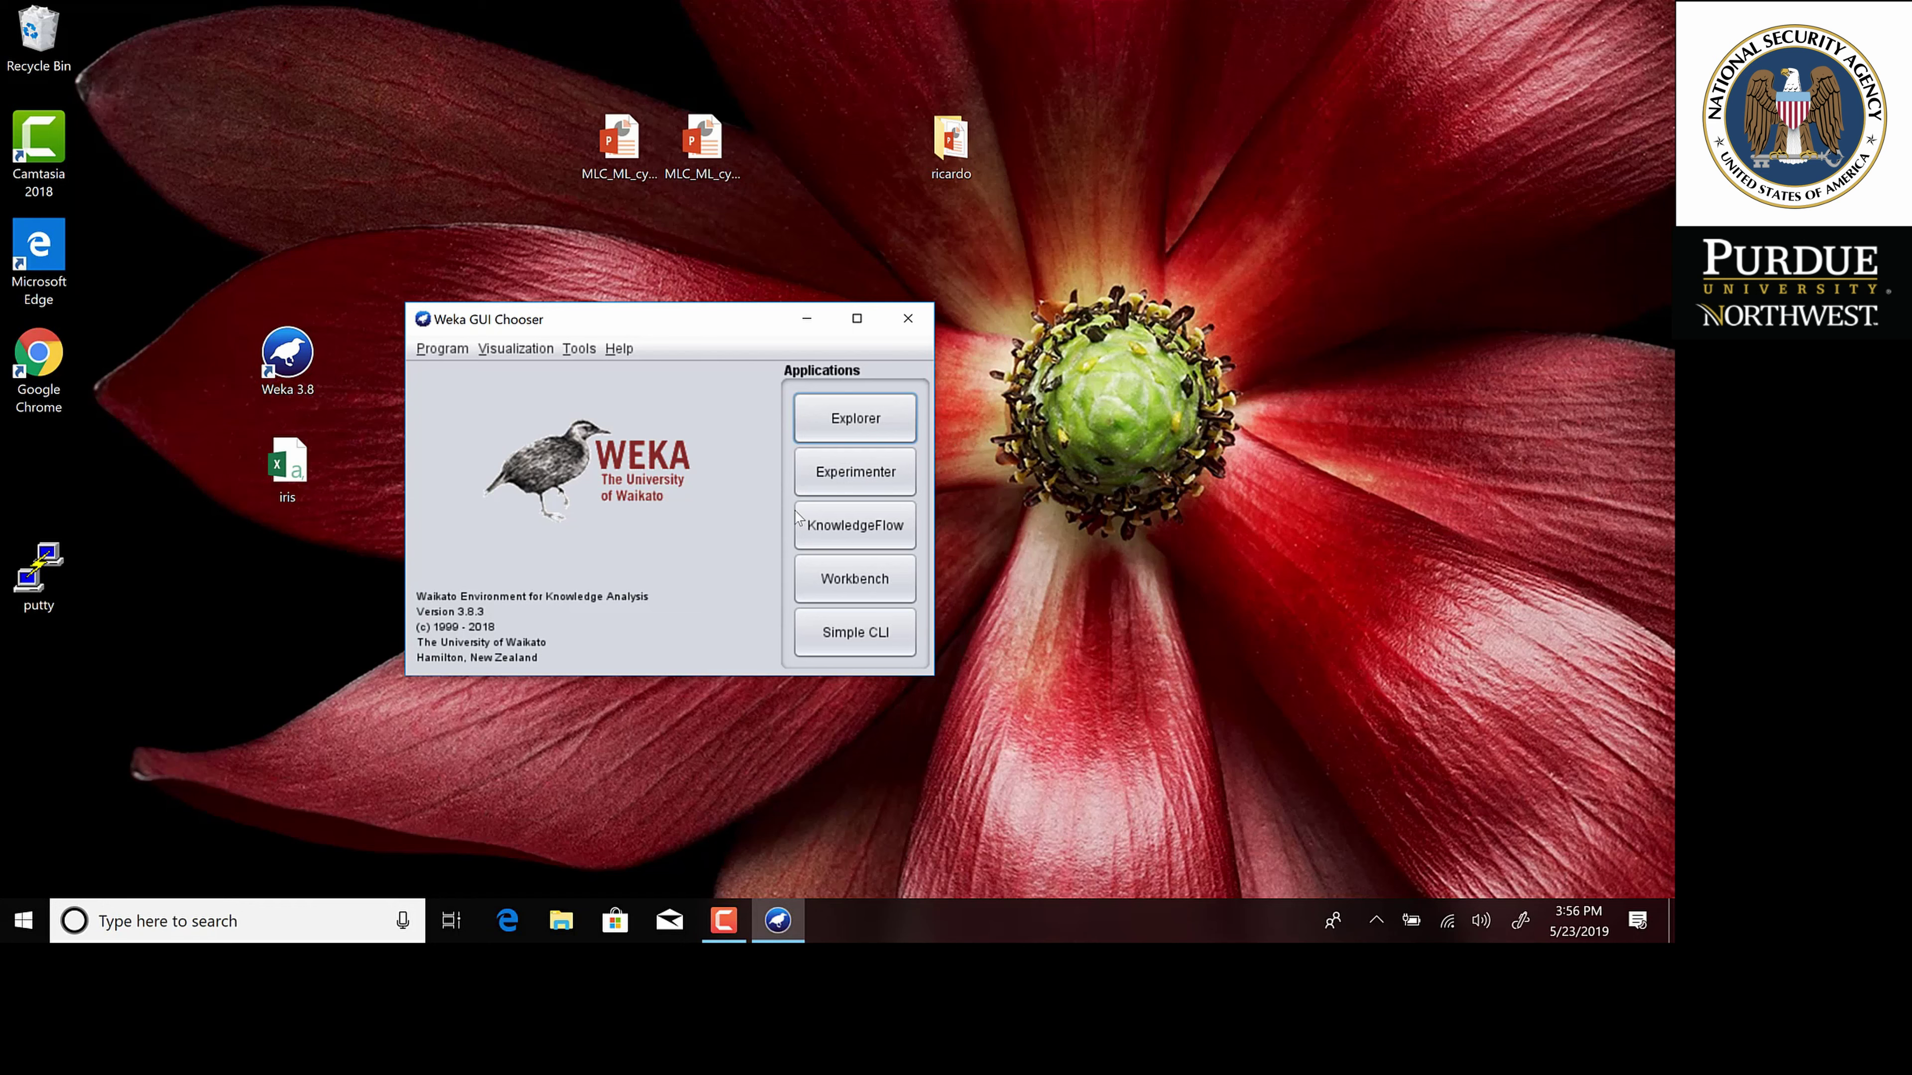
pyautogui.click(862, 489)
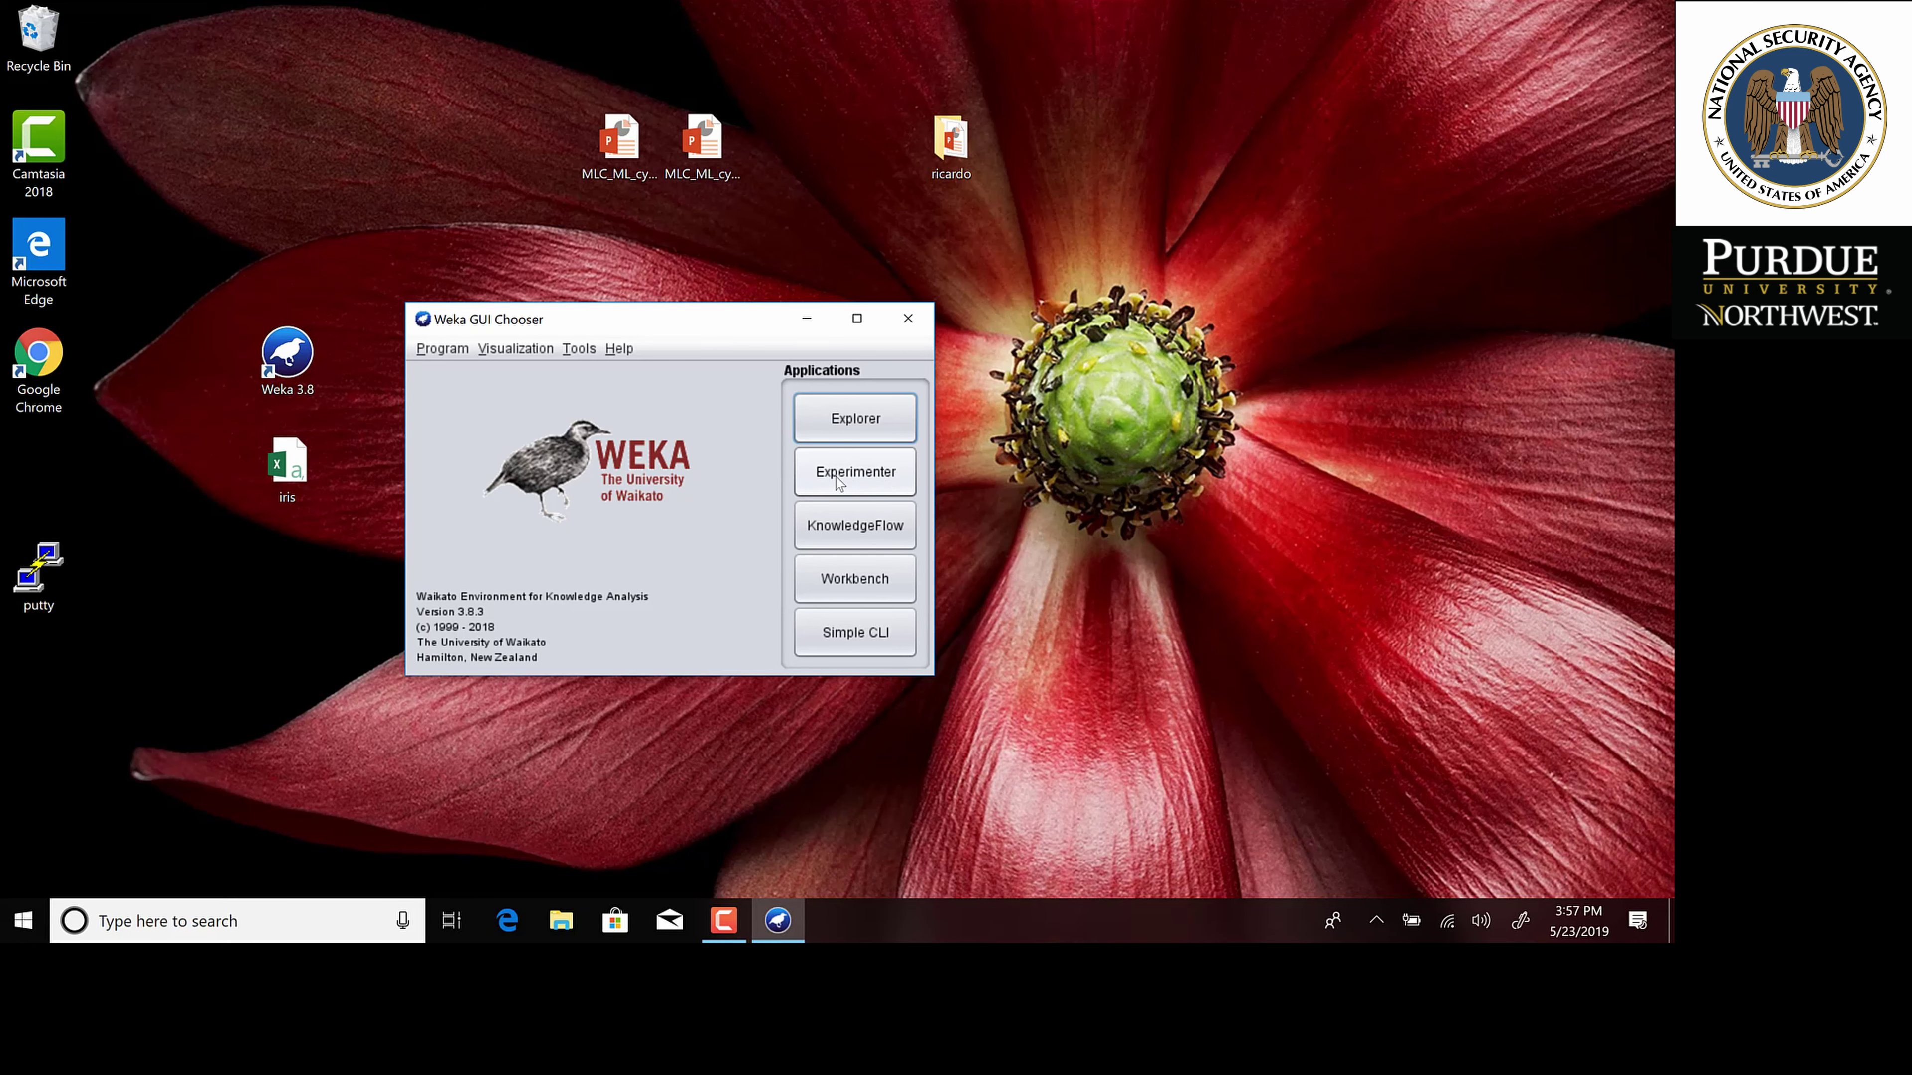
pyautogui.click(863, 480)
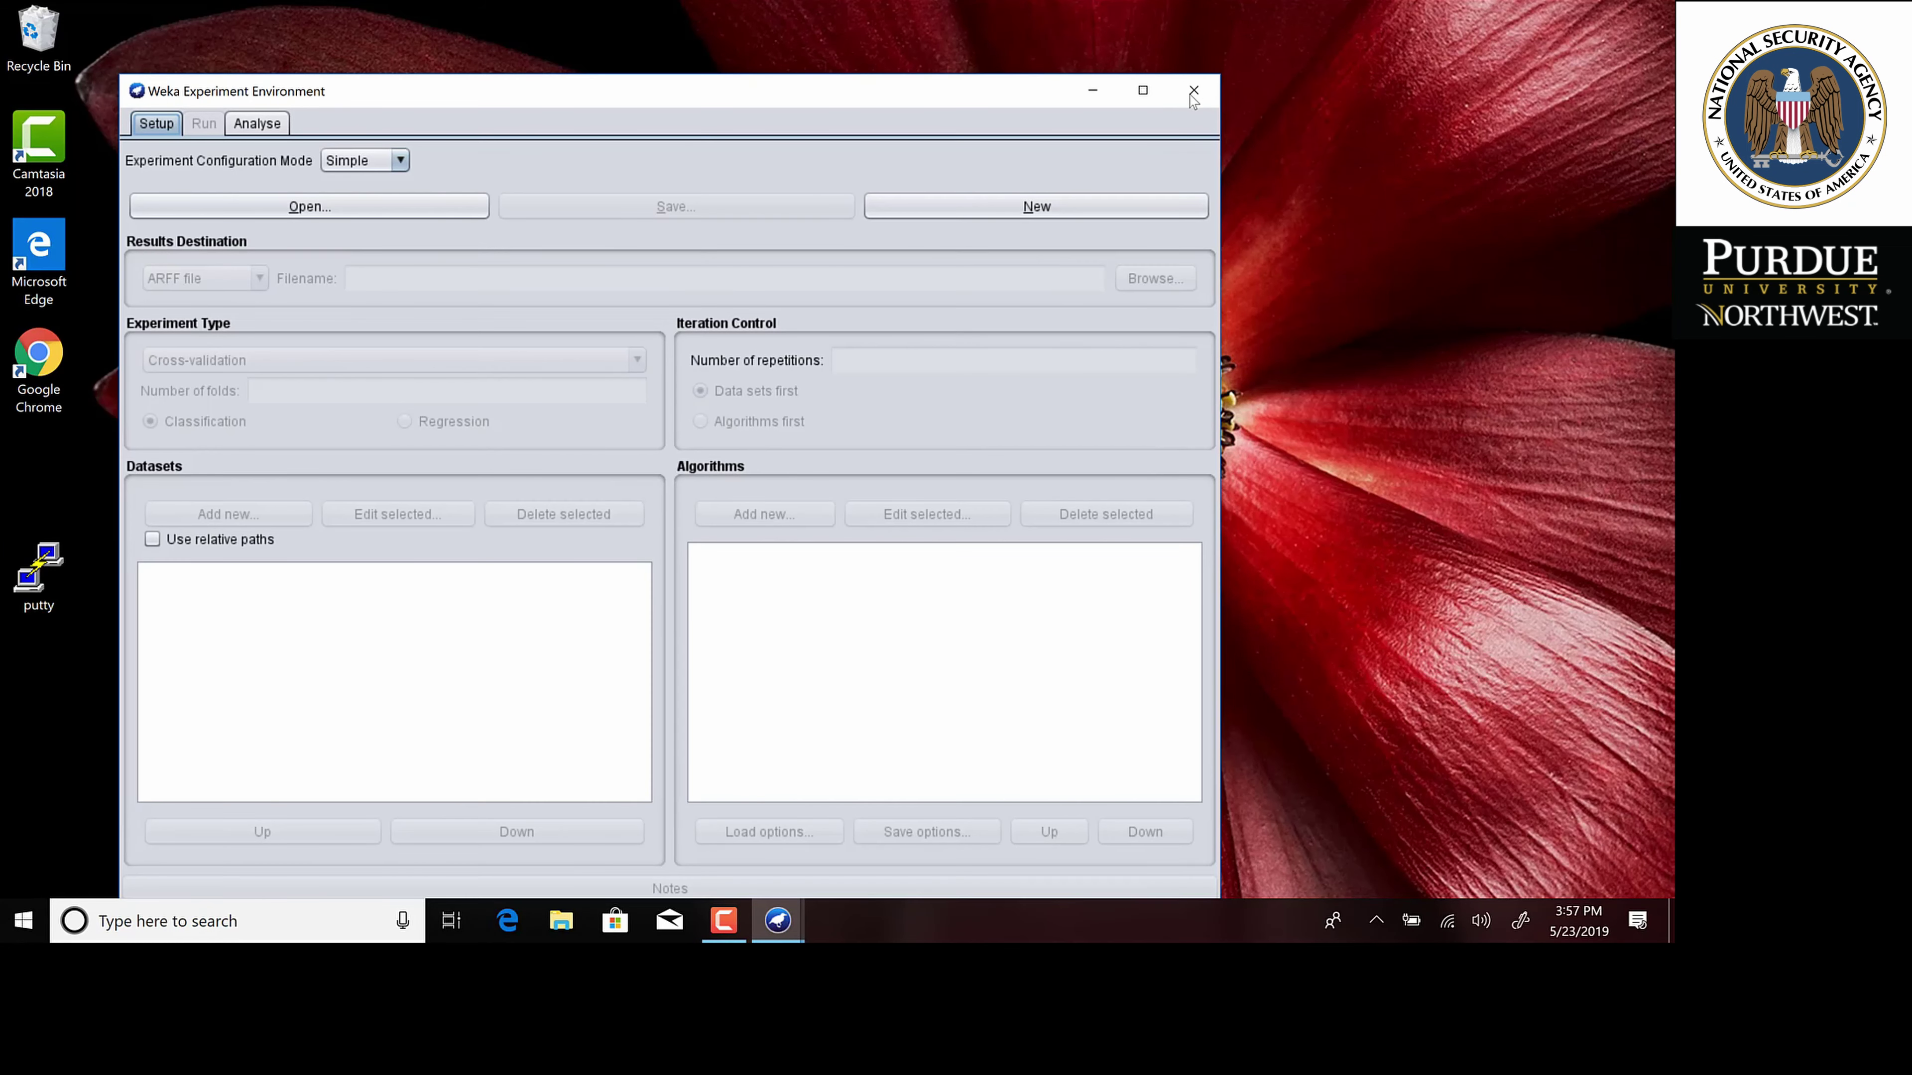
pyautogui.click(1201, 97)
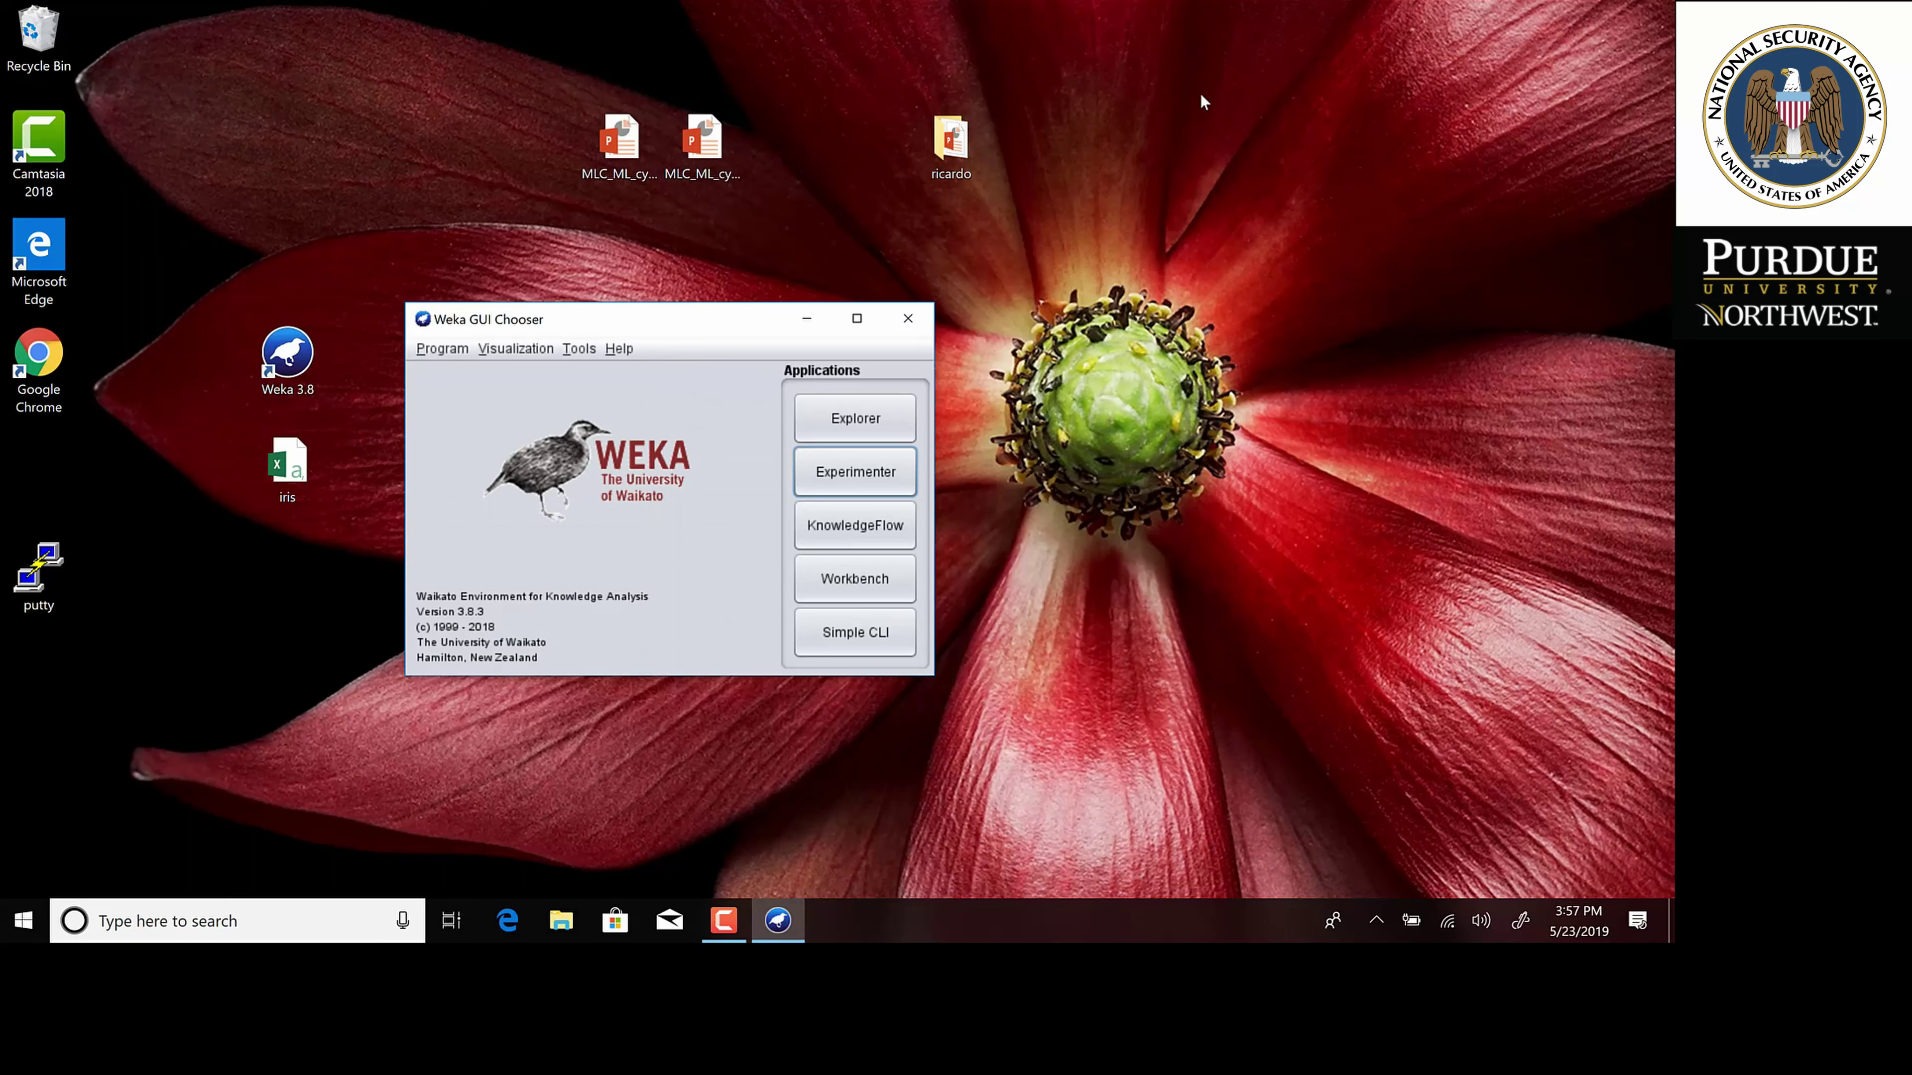
# Open the Weka Explorer from the GUI Chooser.
pyautogui.click(858, 485)
pyautogui.click(824, 486)
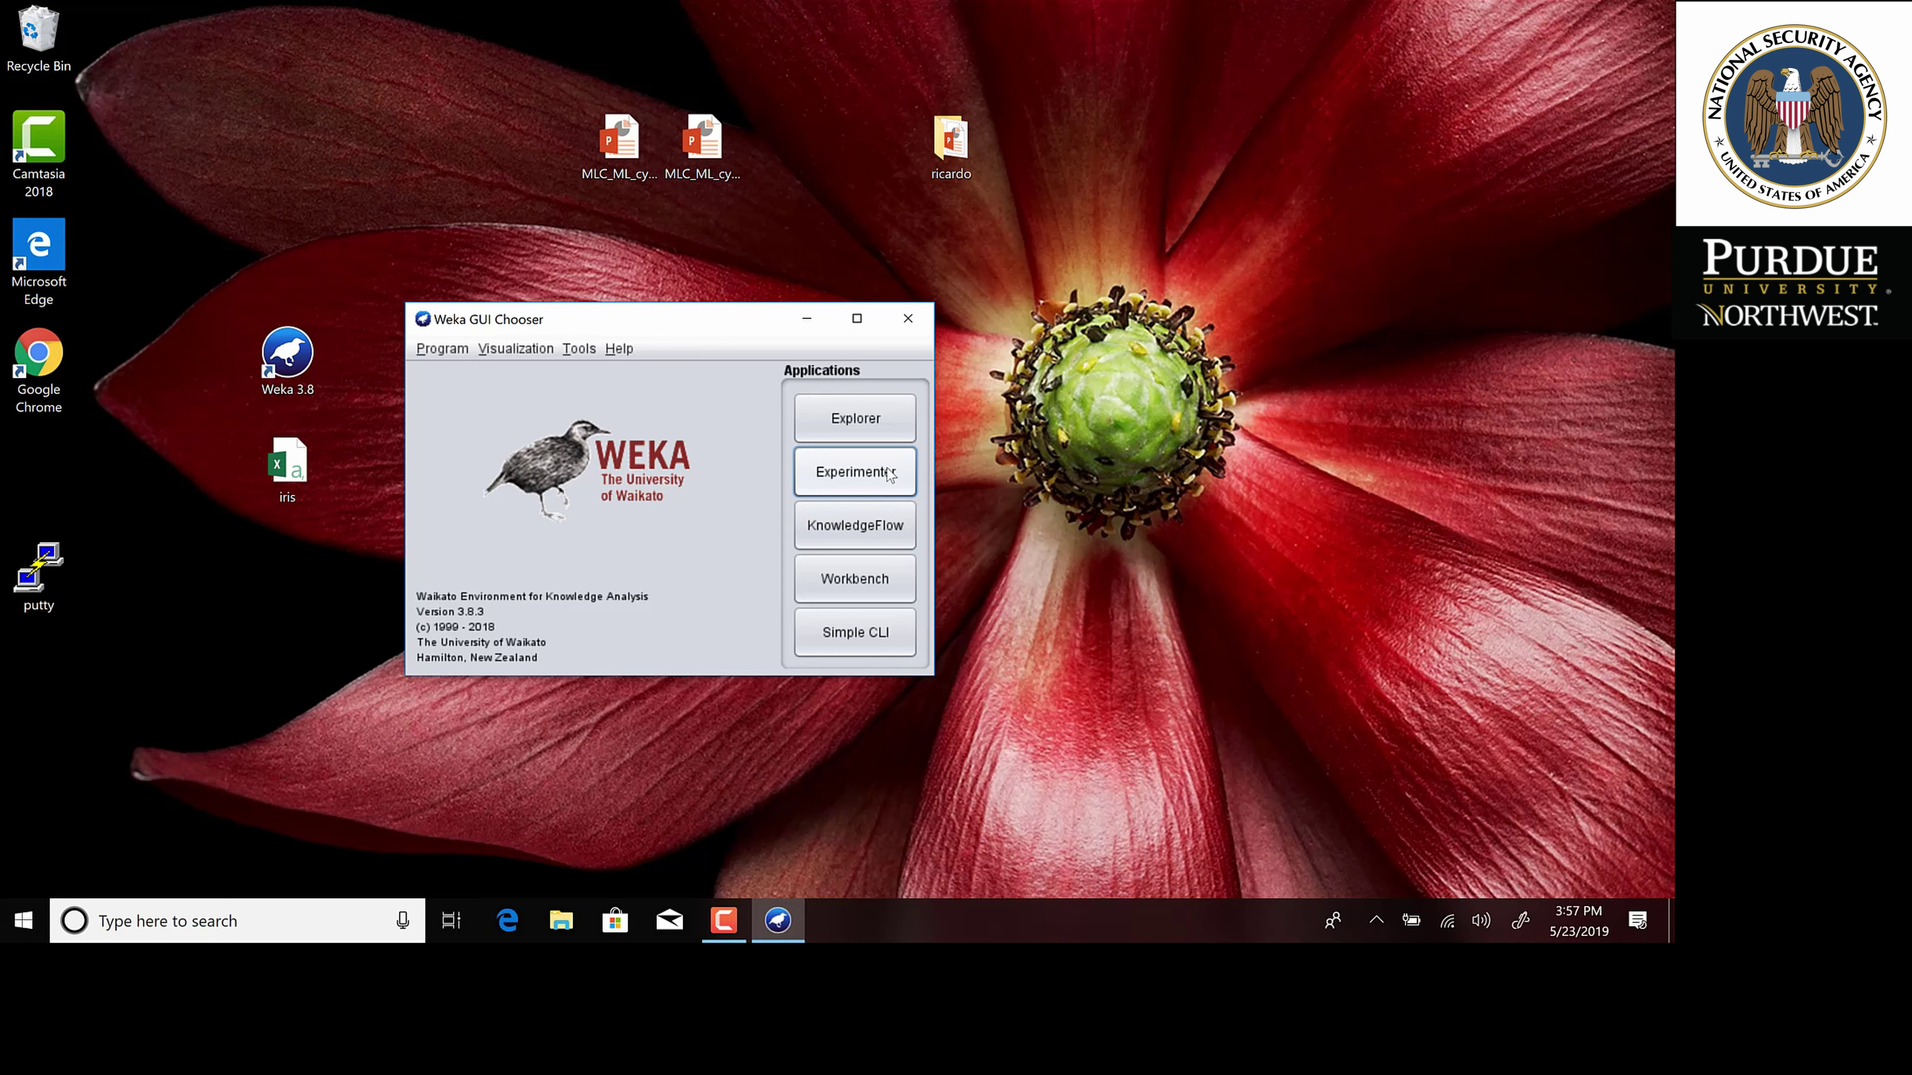
pyautogui.click(861, 425)
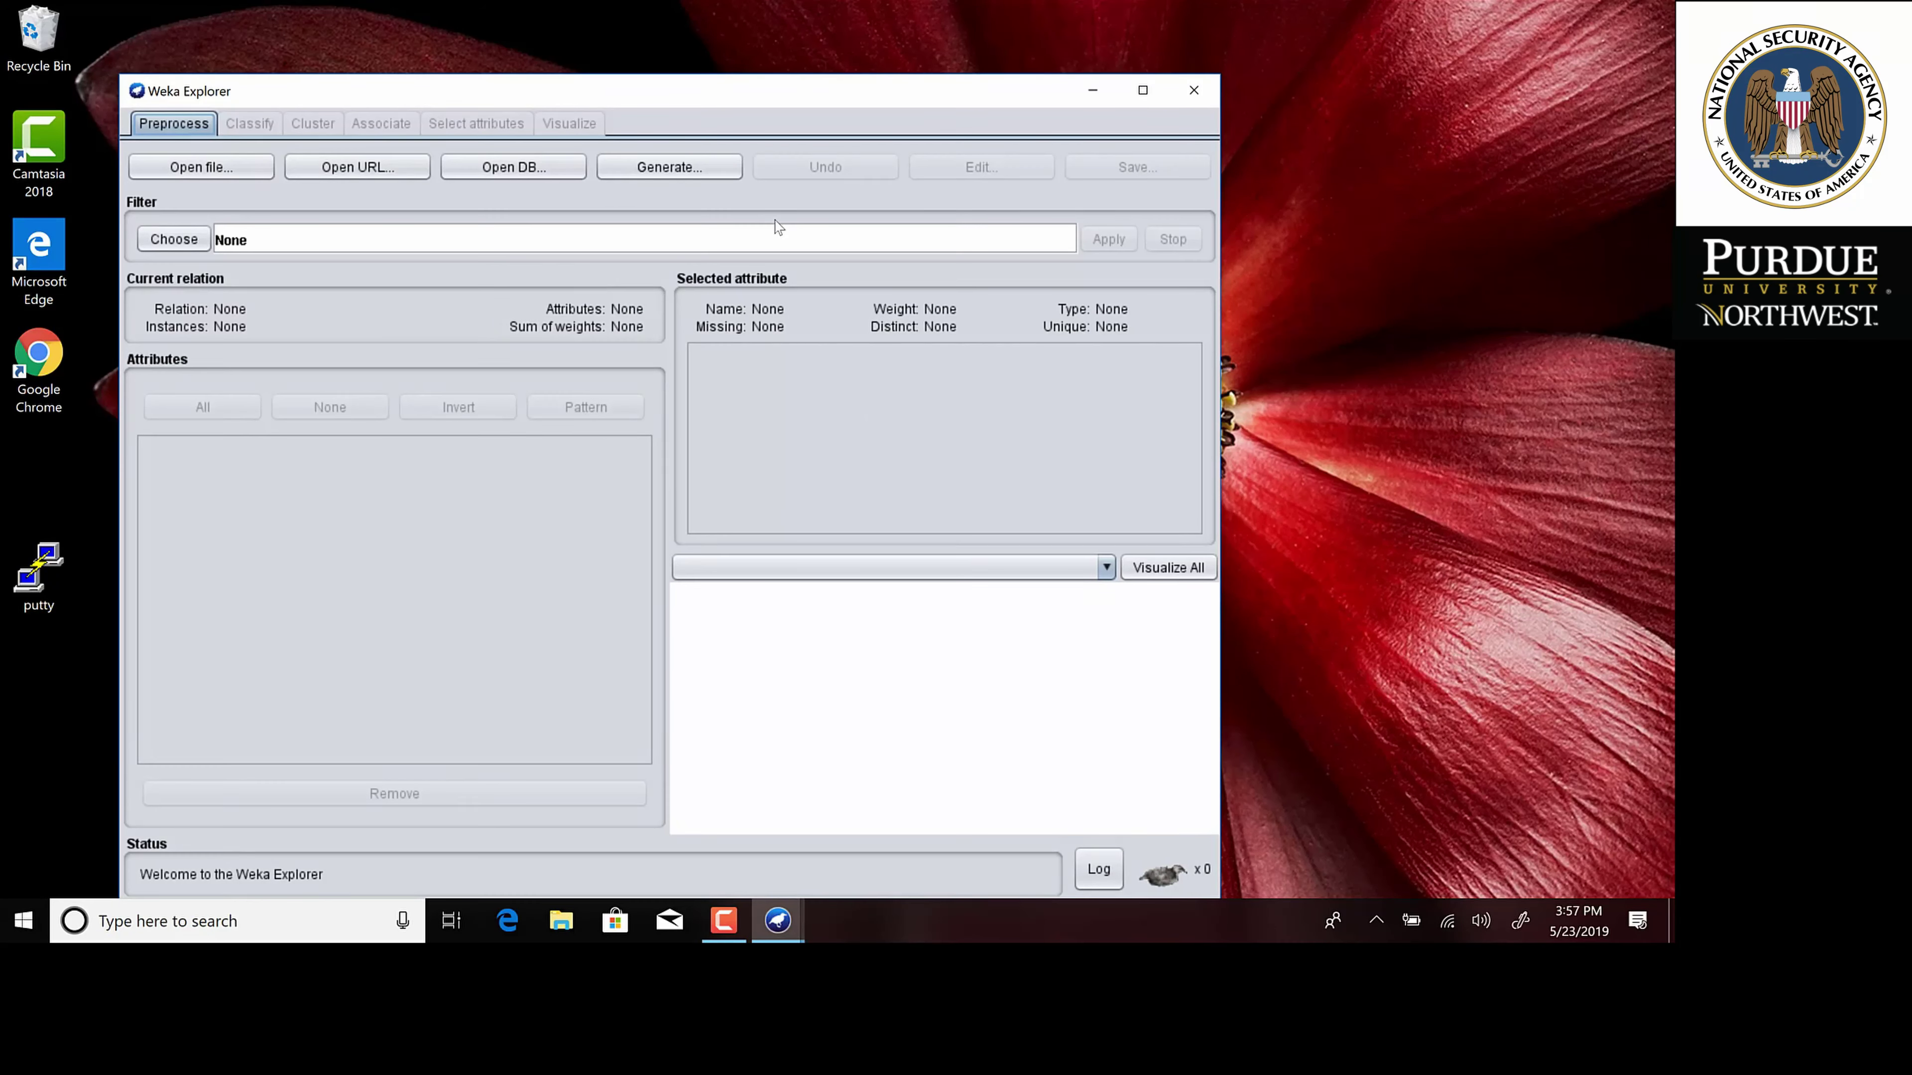
# Reopen the Weka Explorer from the GUI Chooser and reposition its window clear of the taskbar.
pyautogui.moveTo(724, 91); pyautogui.dragTo(843, 49)
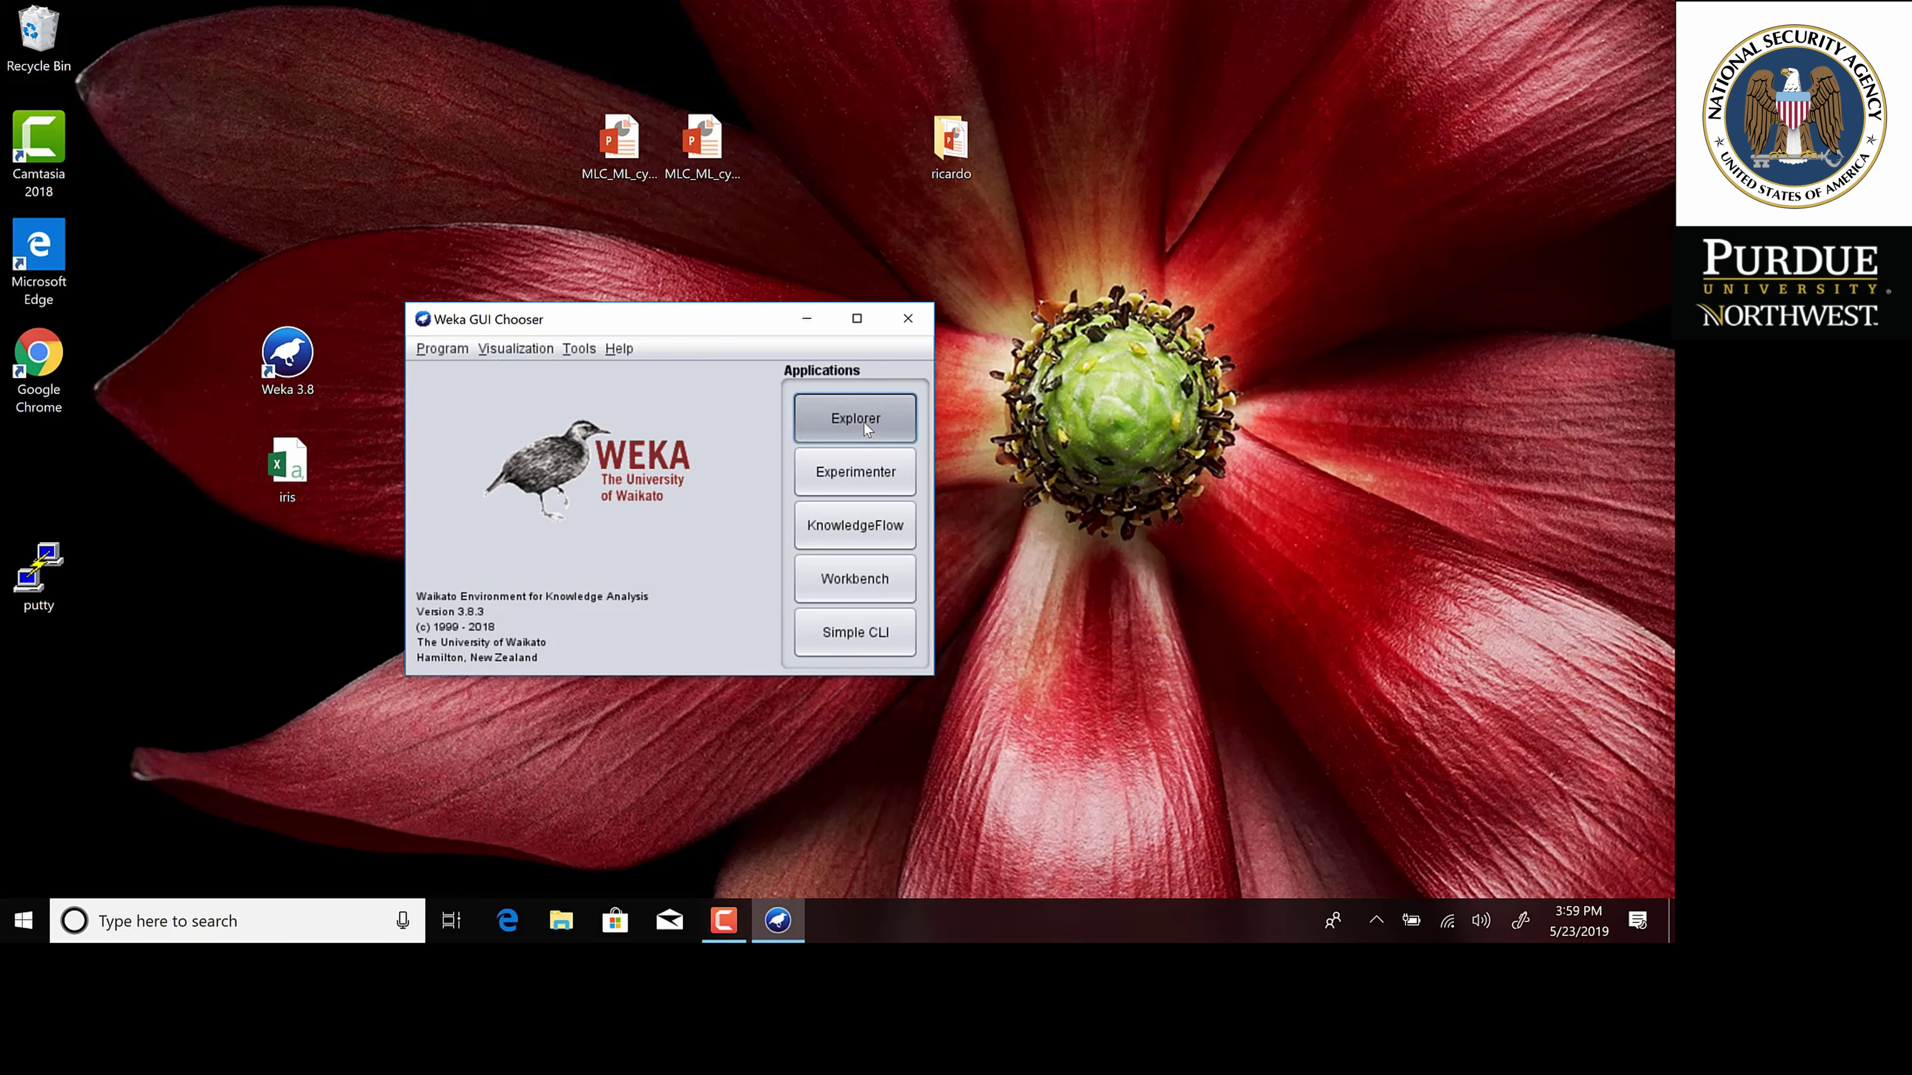
pyautogui.click(863, 422)
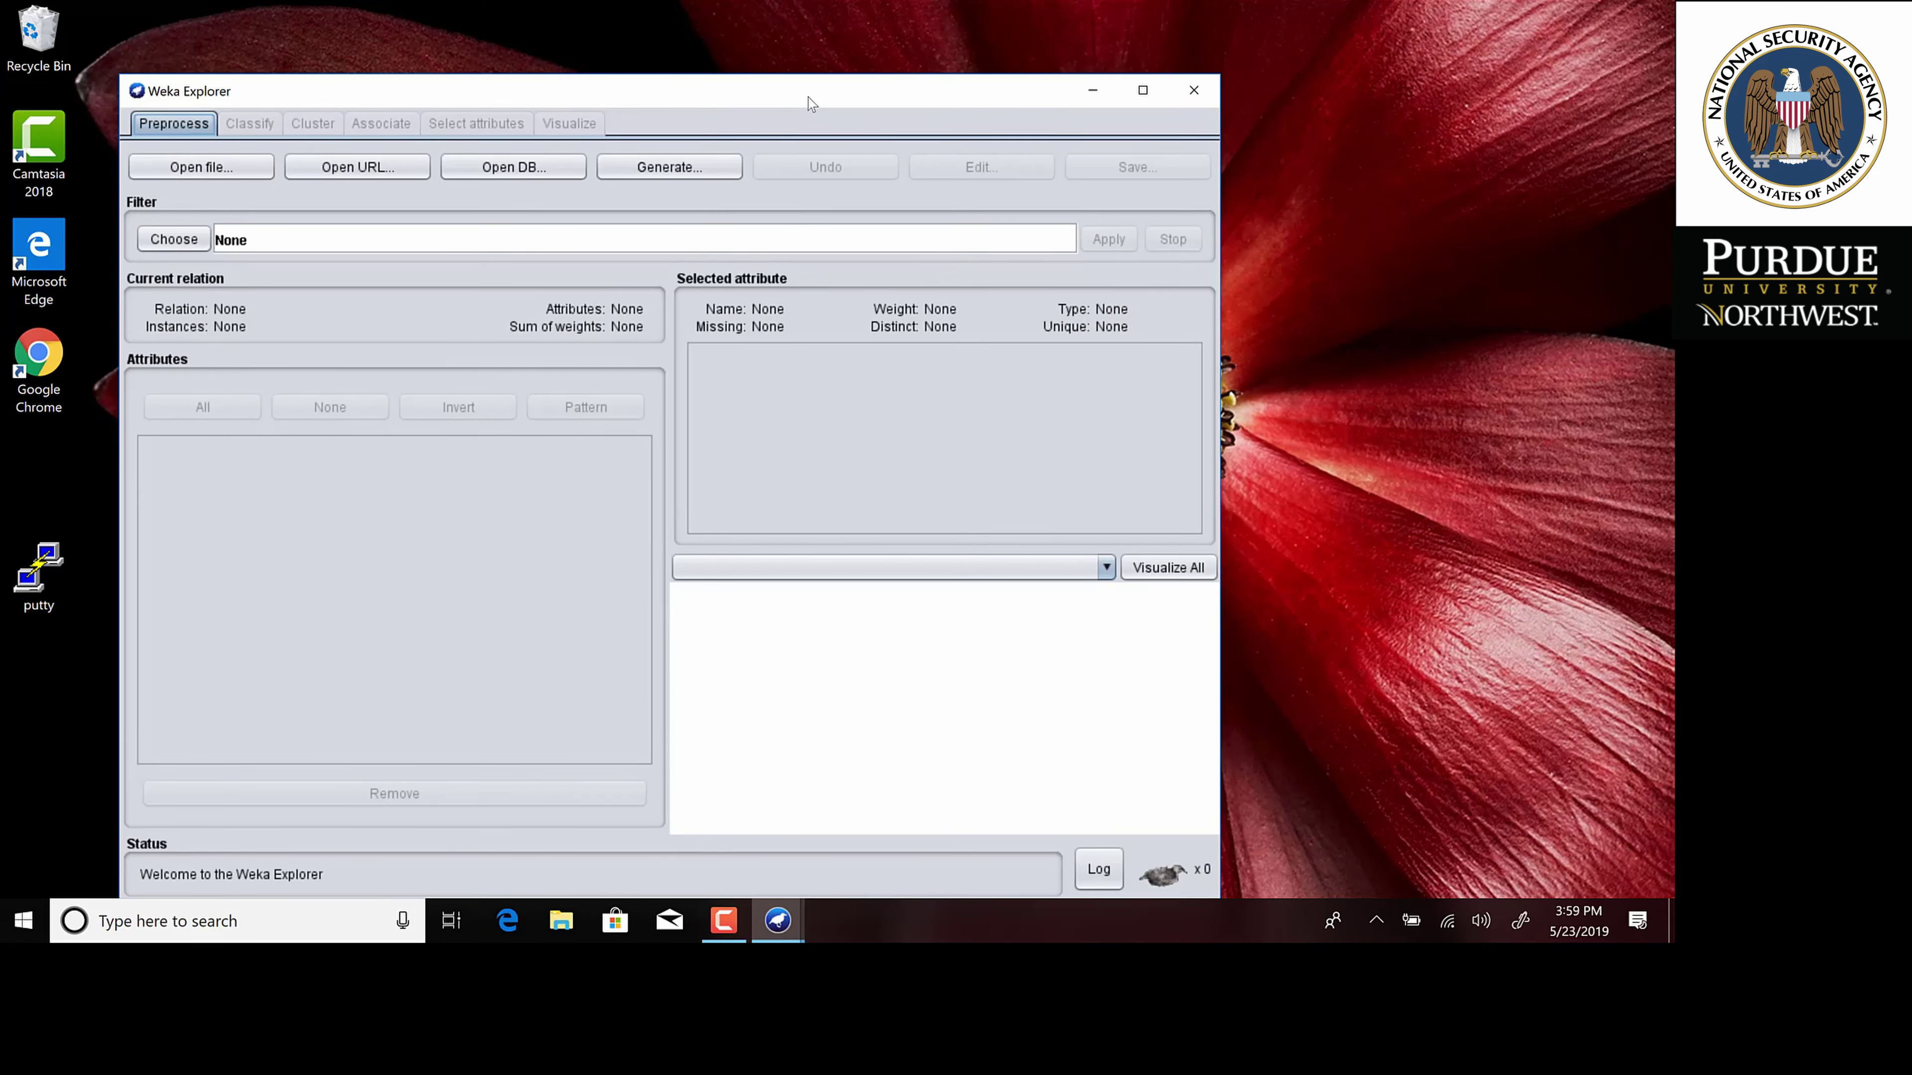
pyautogui.moveTo(809, 97); pyautogui.dragTo(859, 66)
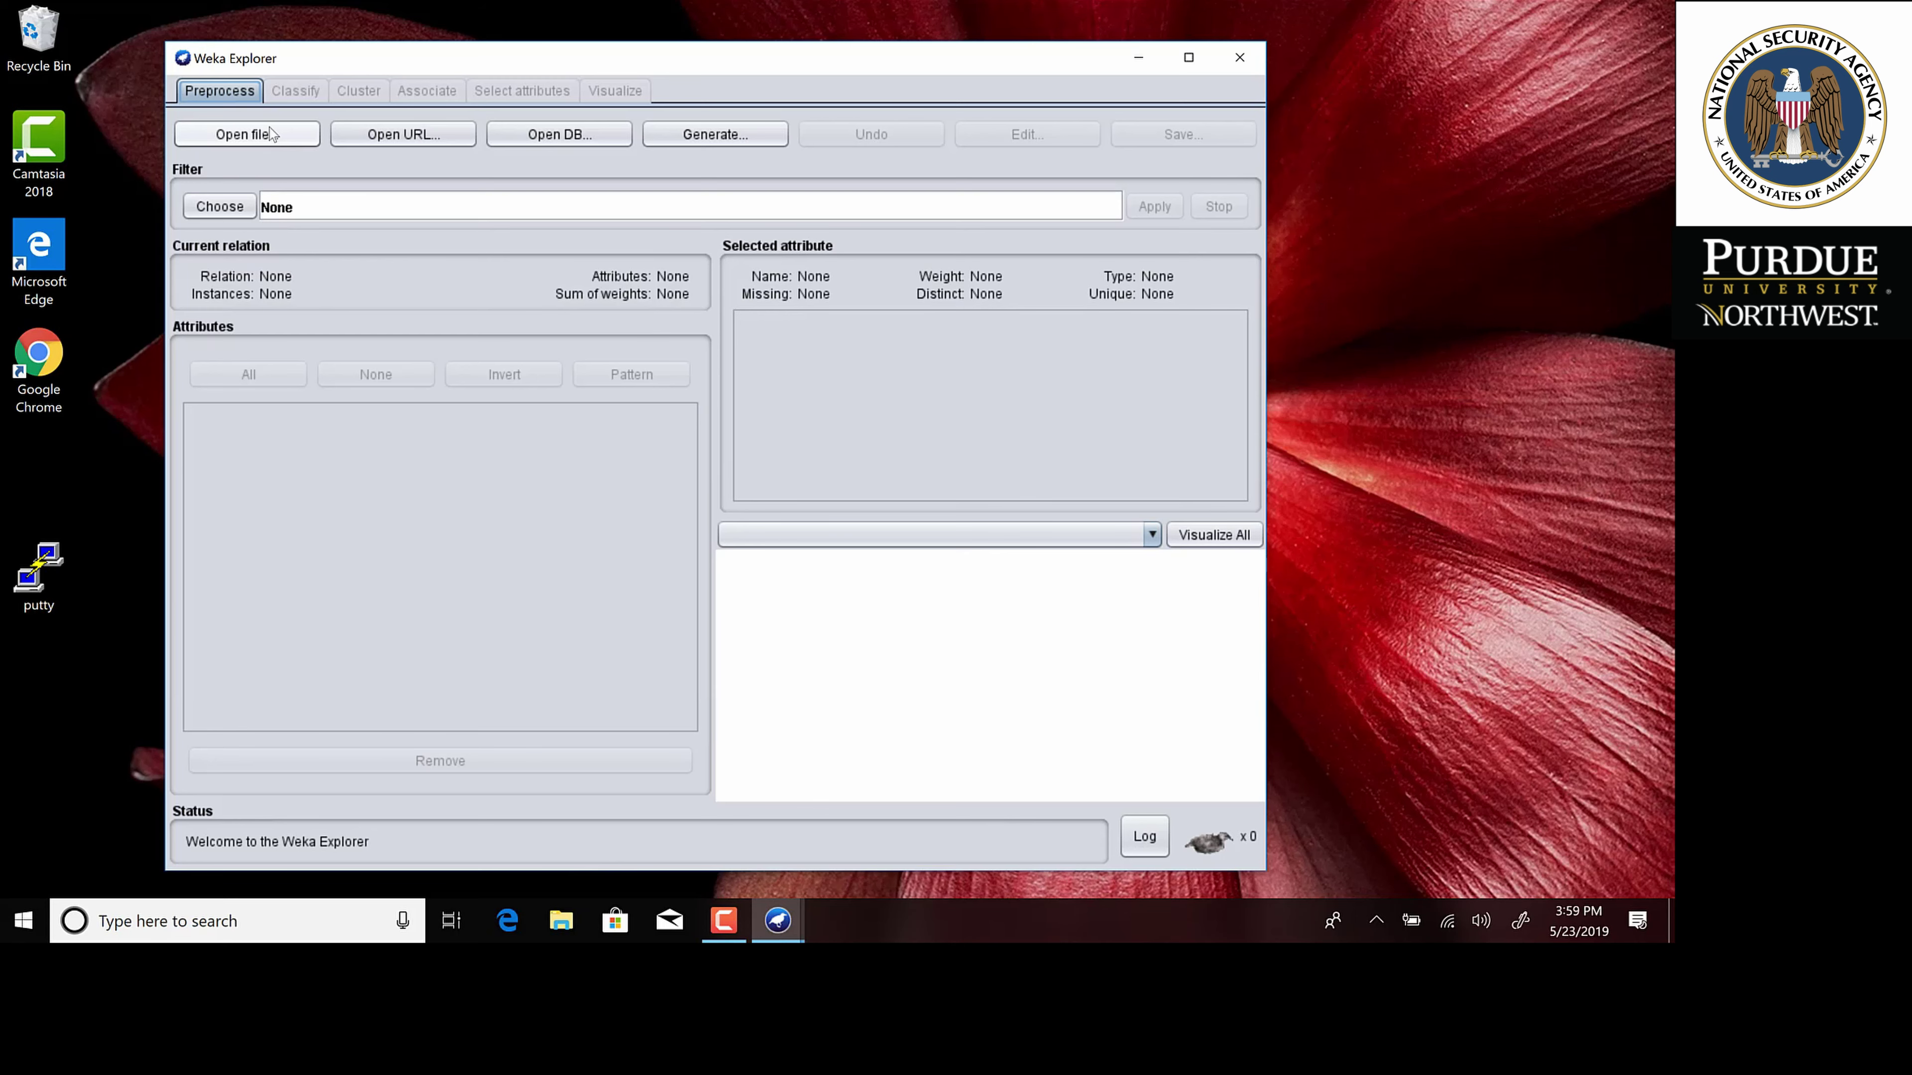
# Move the Explorer window aside to locate the iris file on the desktop, and bring the window back to the middle.
pyautogui.moveTo(564, 67); pyautogui.dragTo(1049, 80)
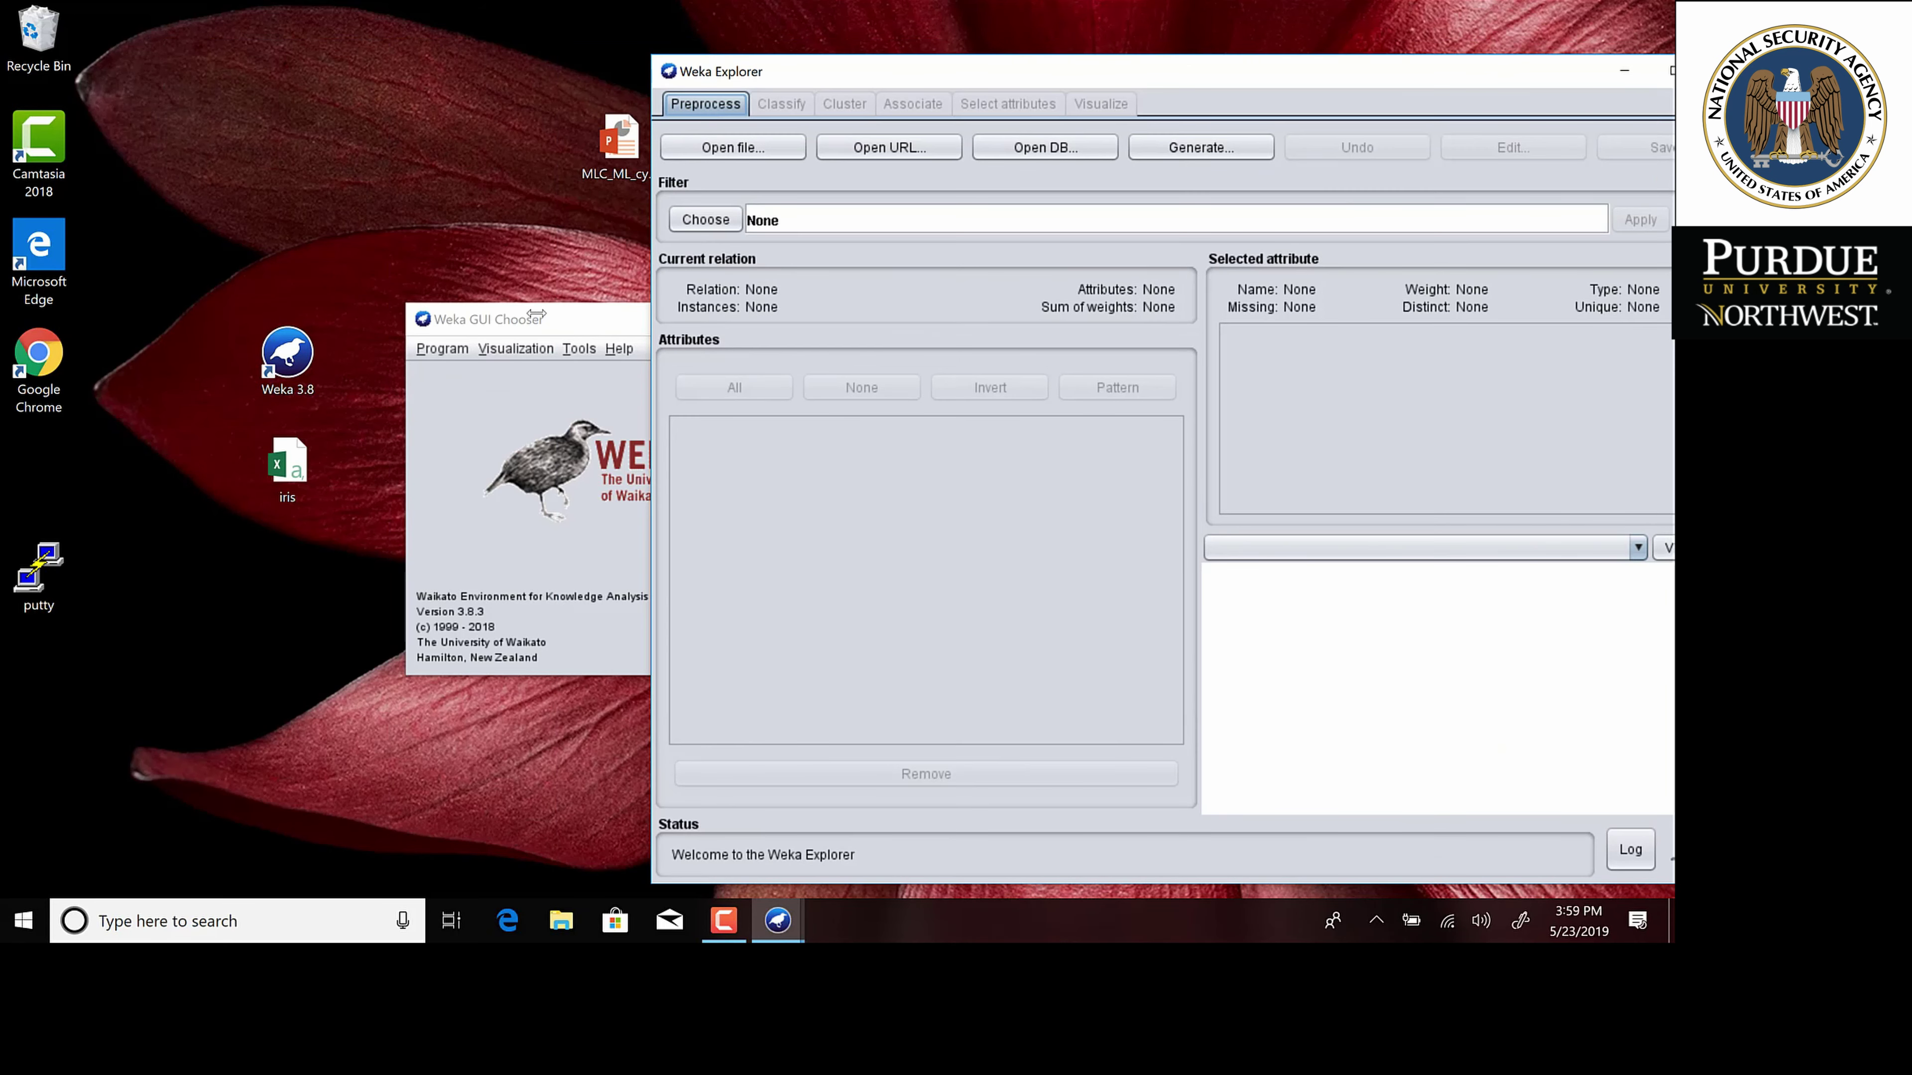
pyautogui.click(300, 492)
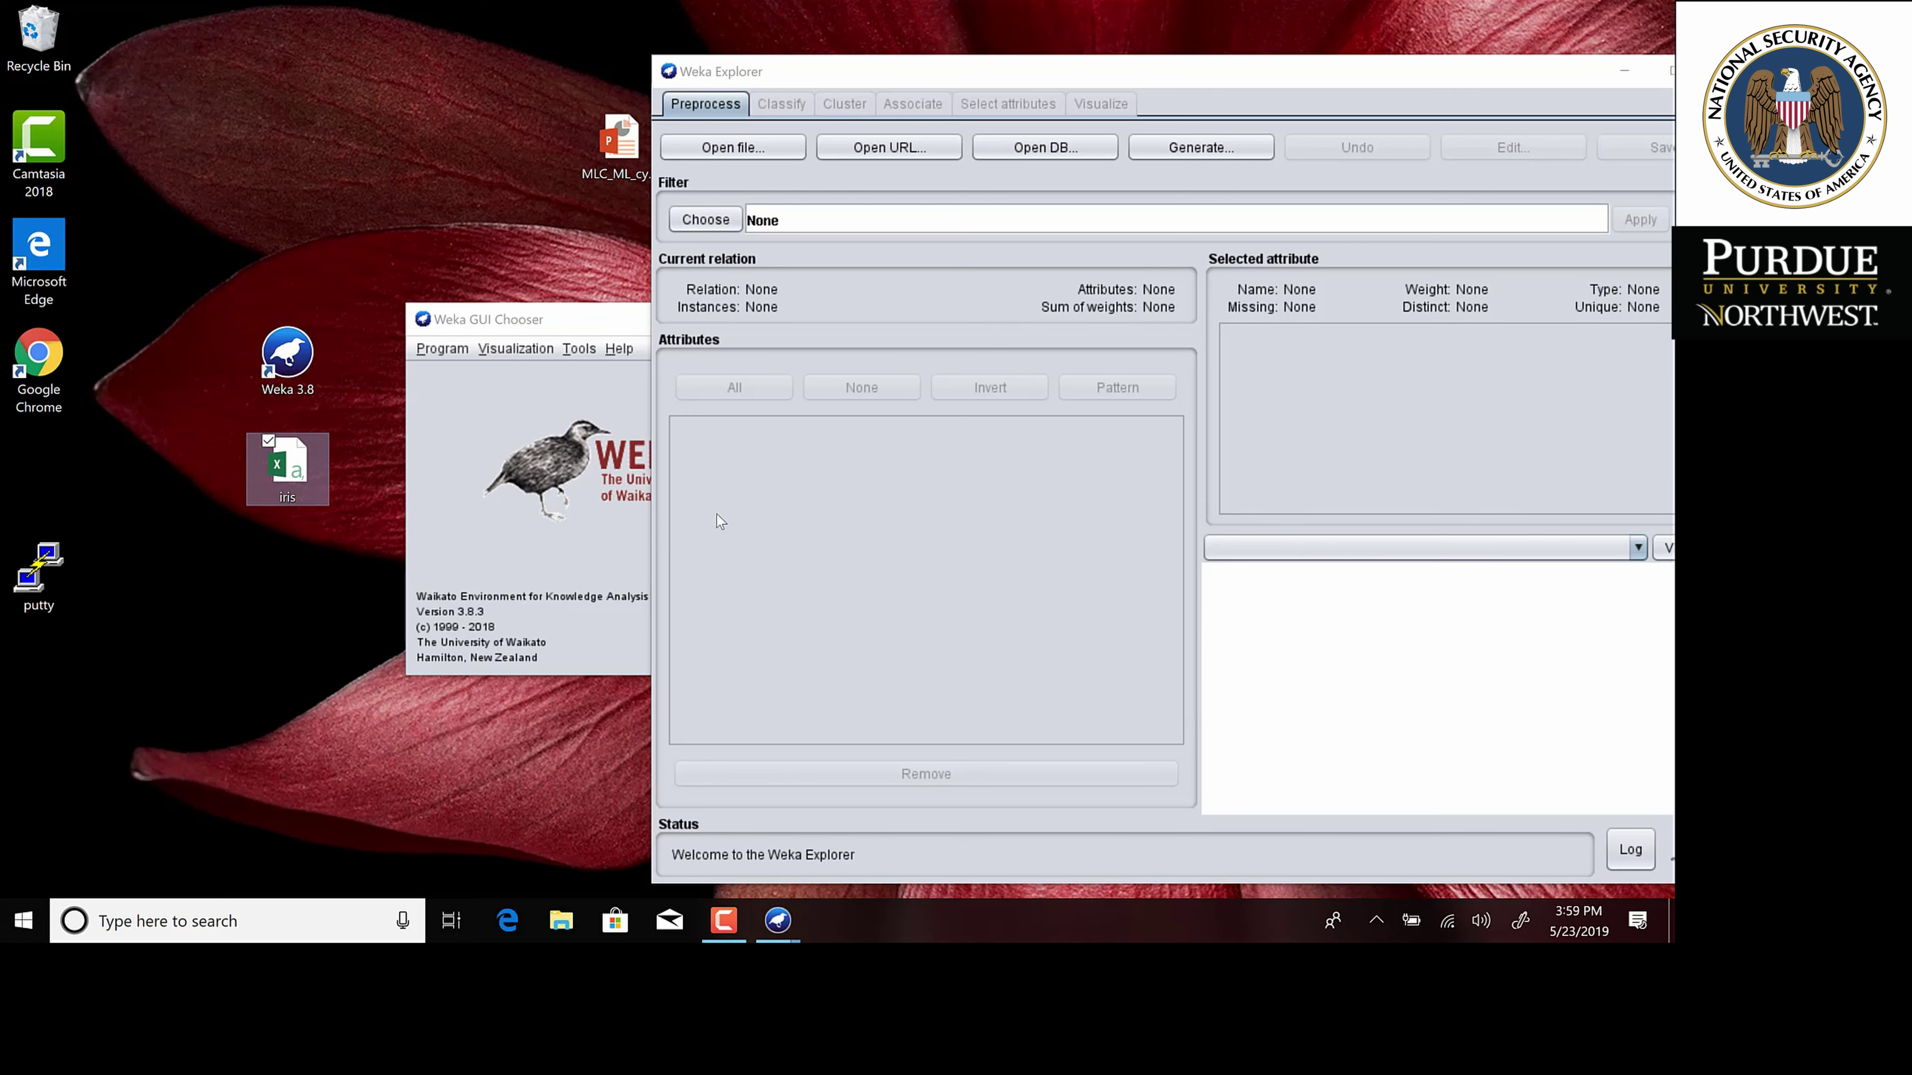
pyautogui.click(839, 332)
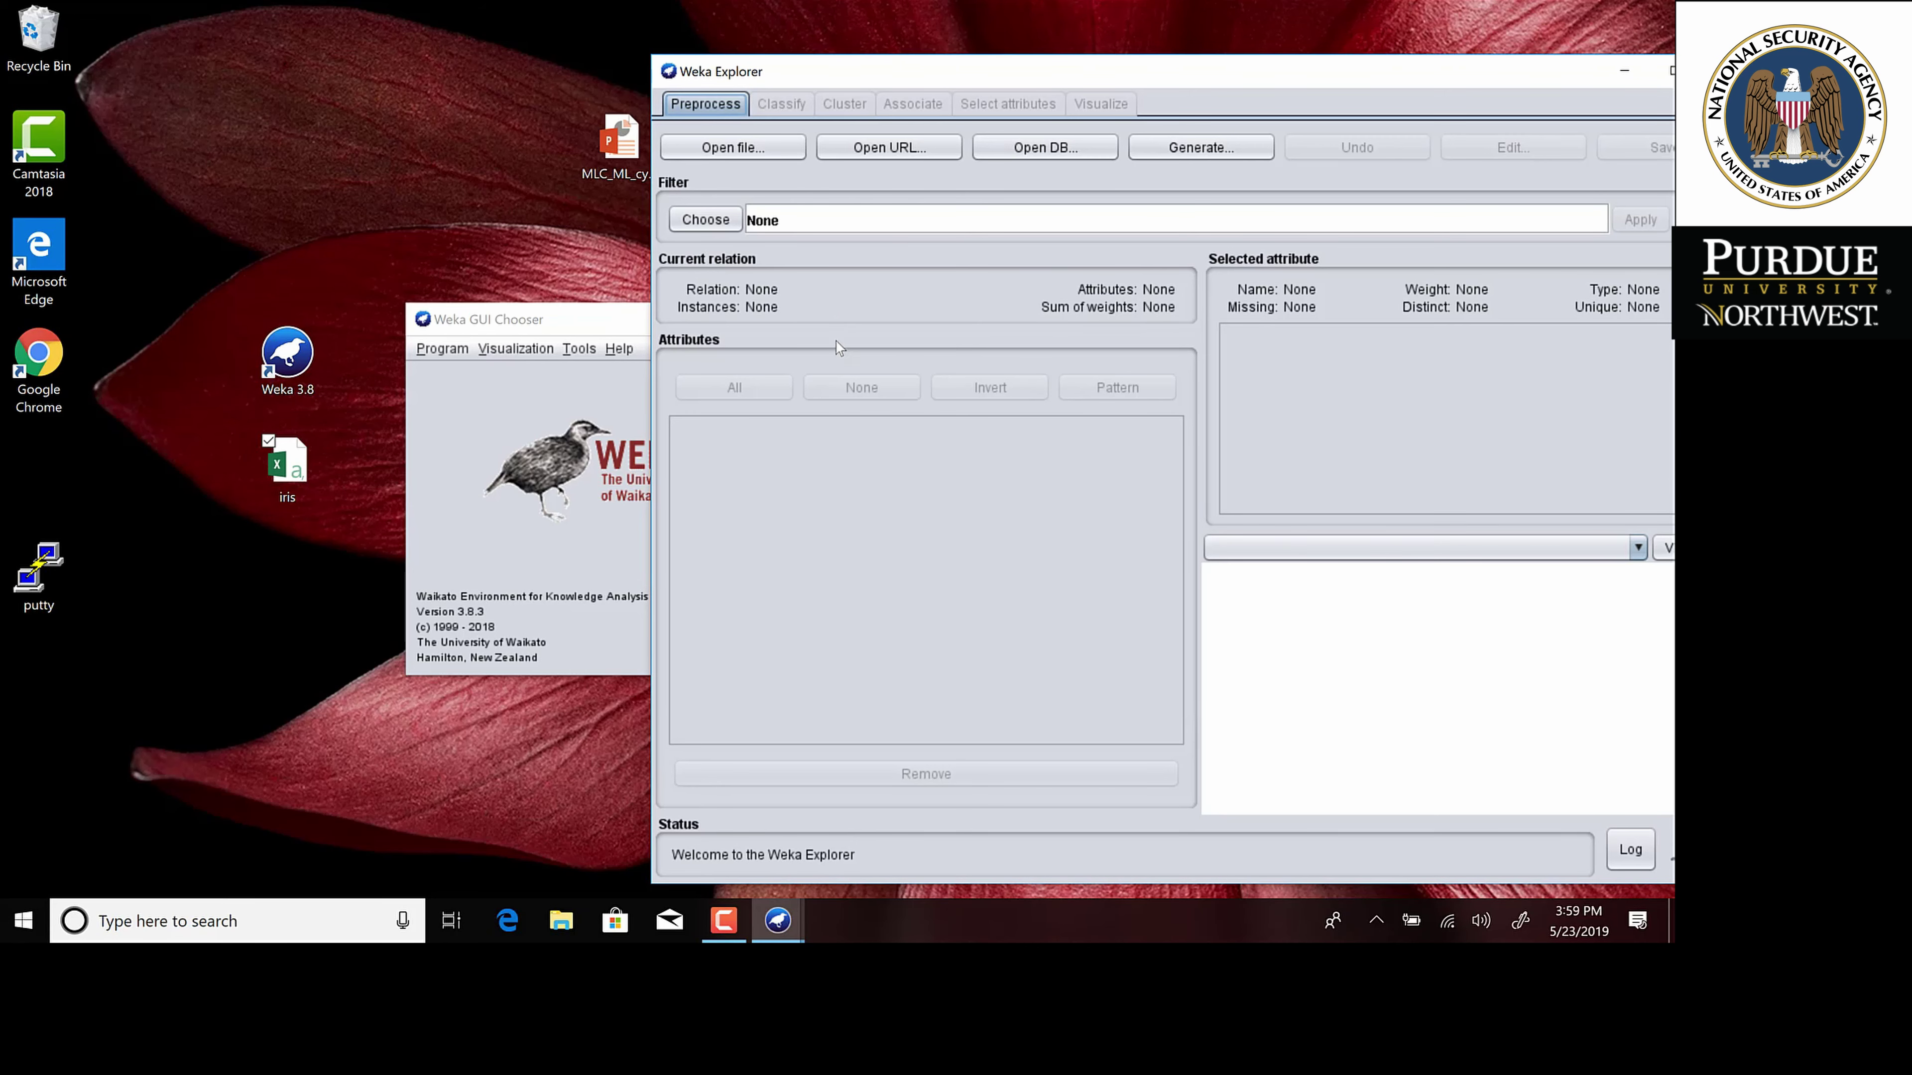
pyautogui.moveTo(988, 70); pyautogui.dragTo(687, 56)
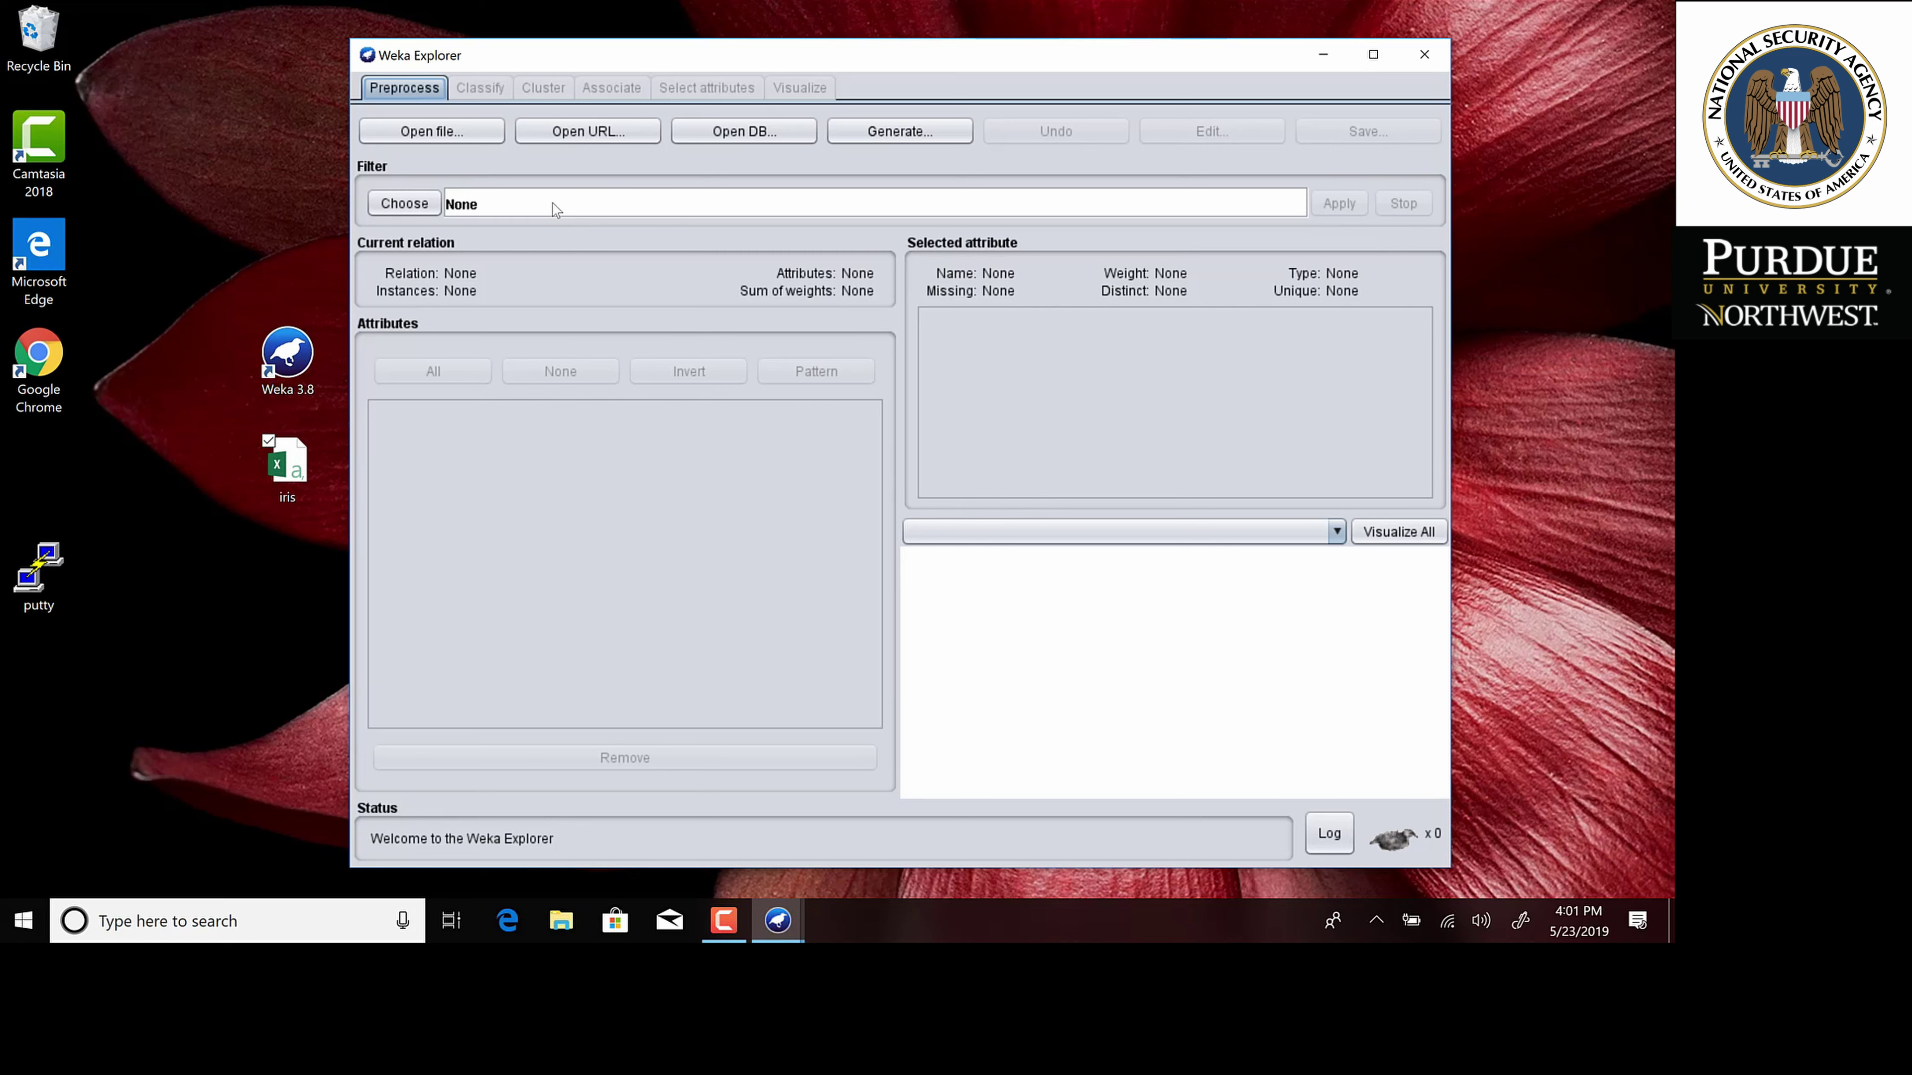
# Browse the available preprocessing filters, expanding the supervised attribute and instance groups, and close the filter list.
pyautogui.click(426, 205)
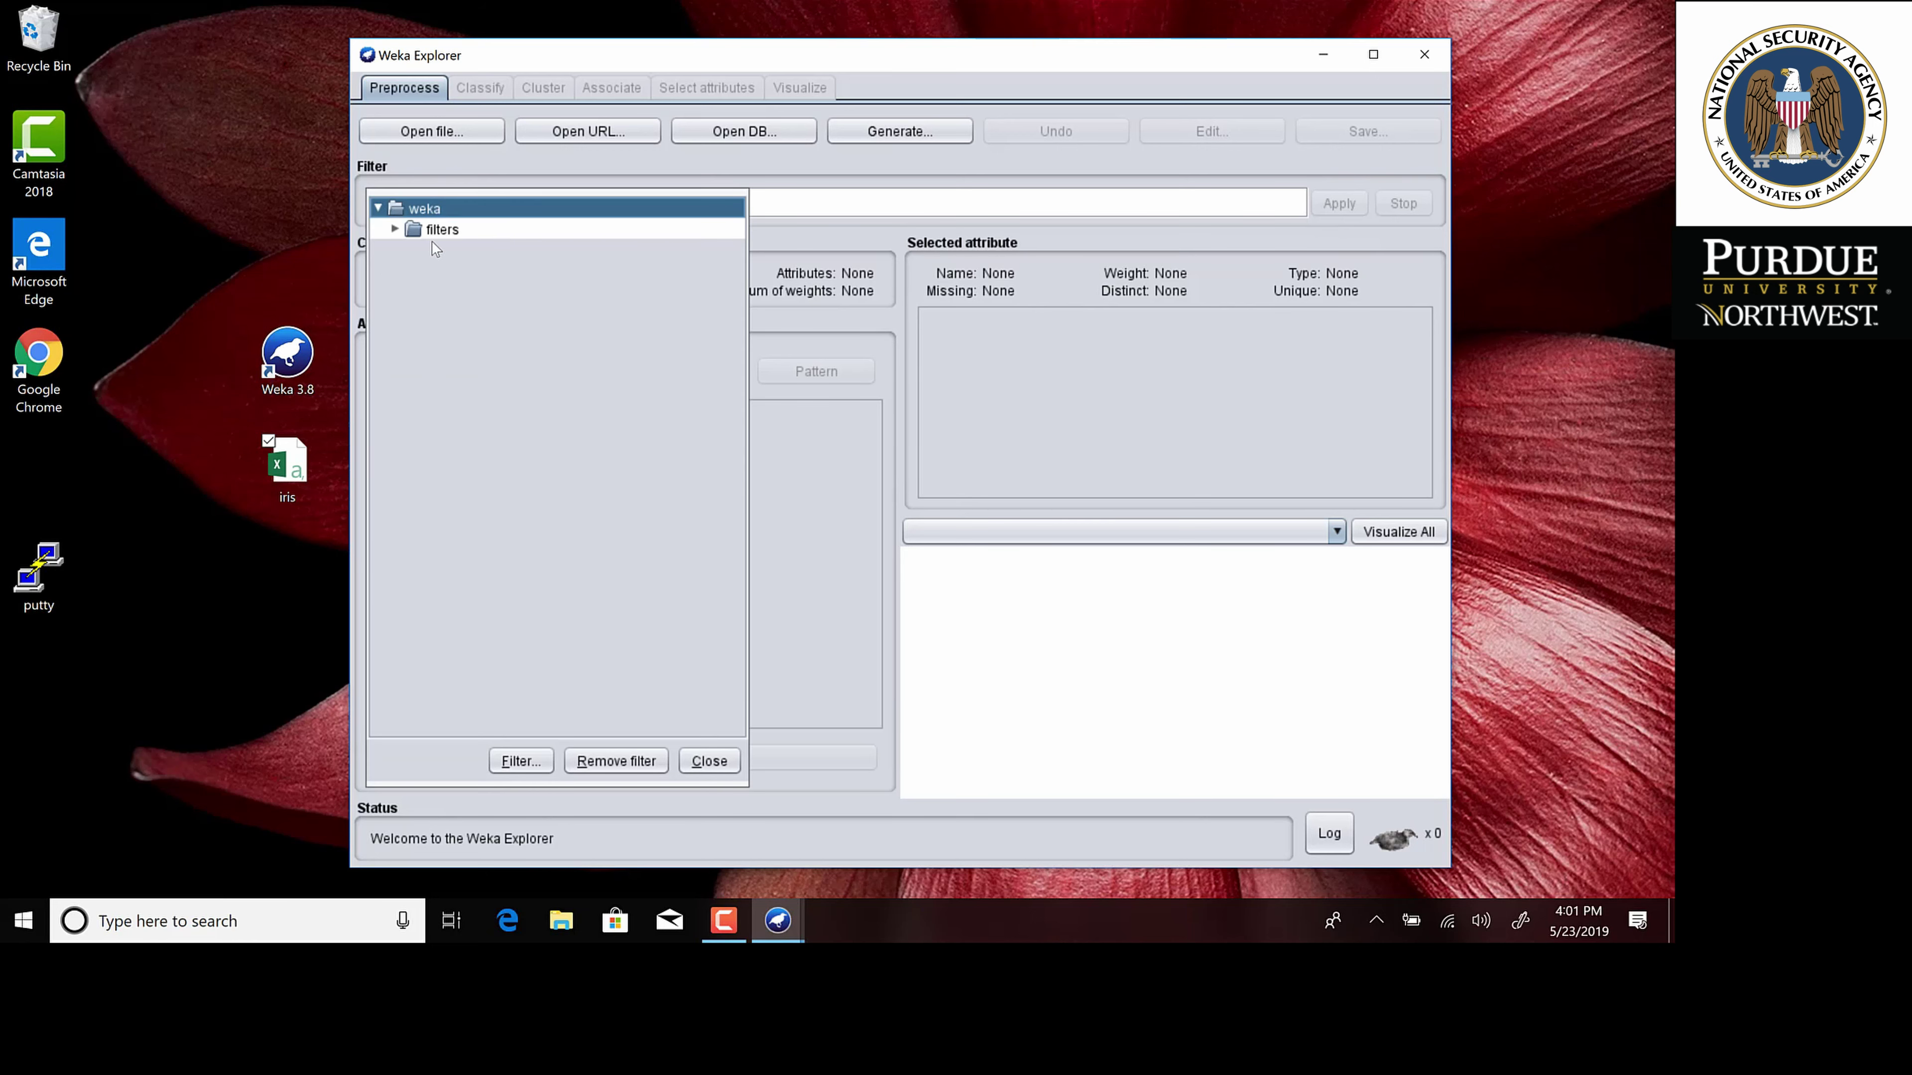
pyautogui.click(394, 230)
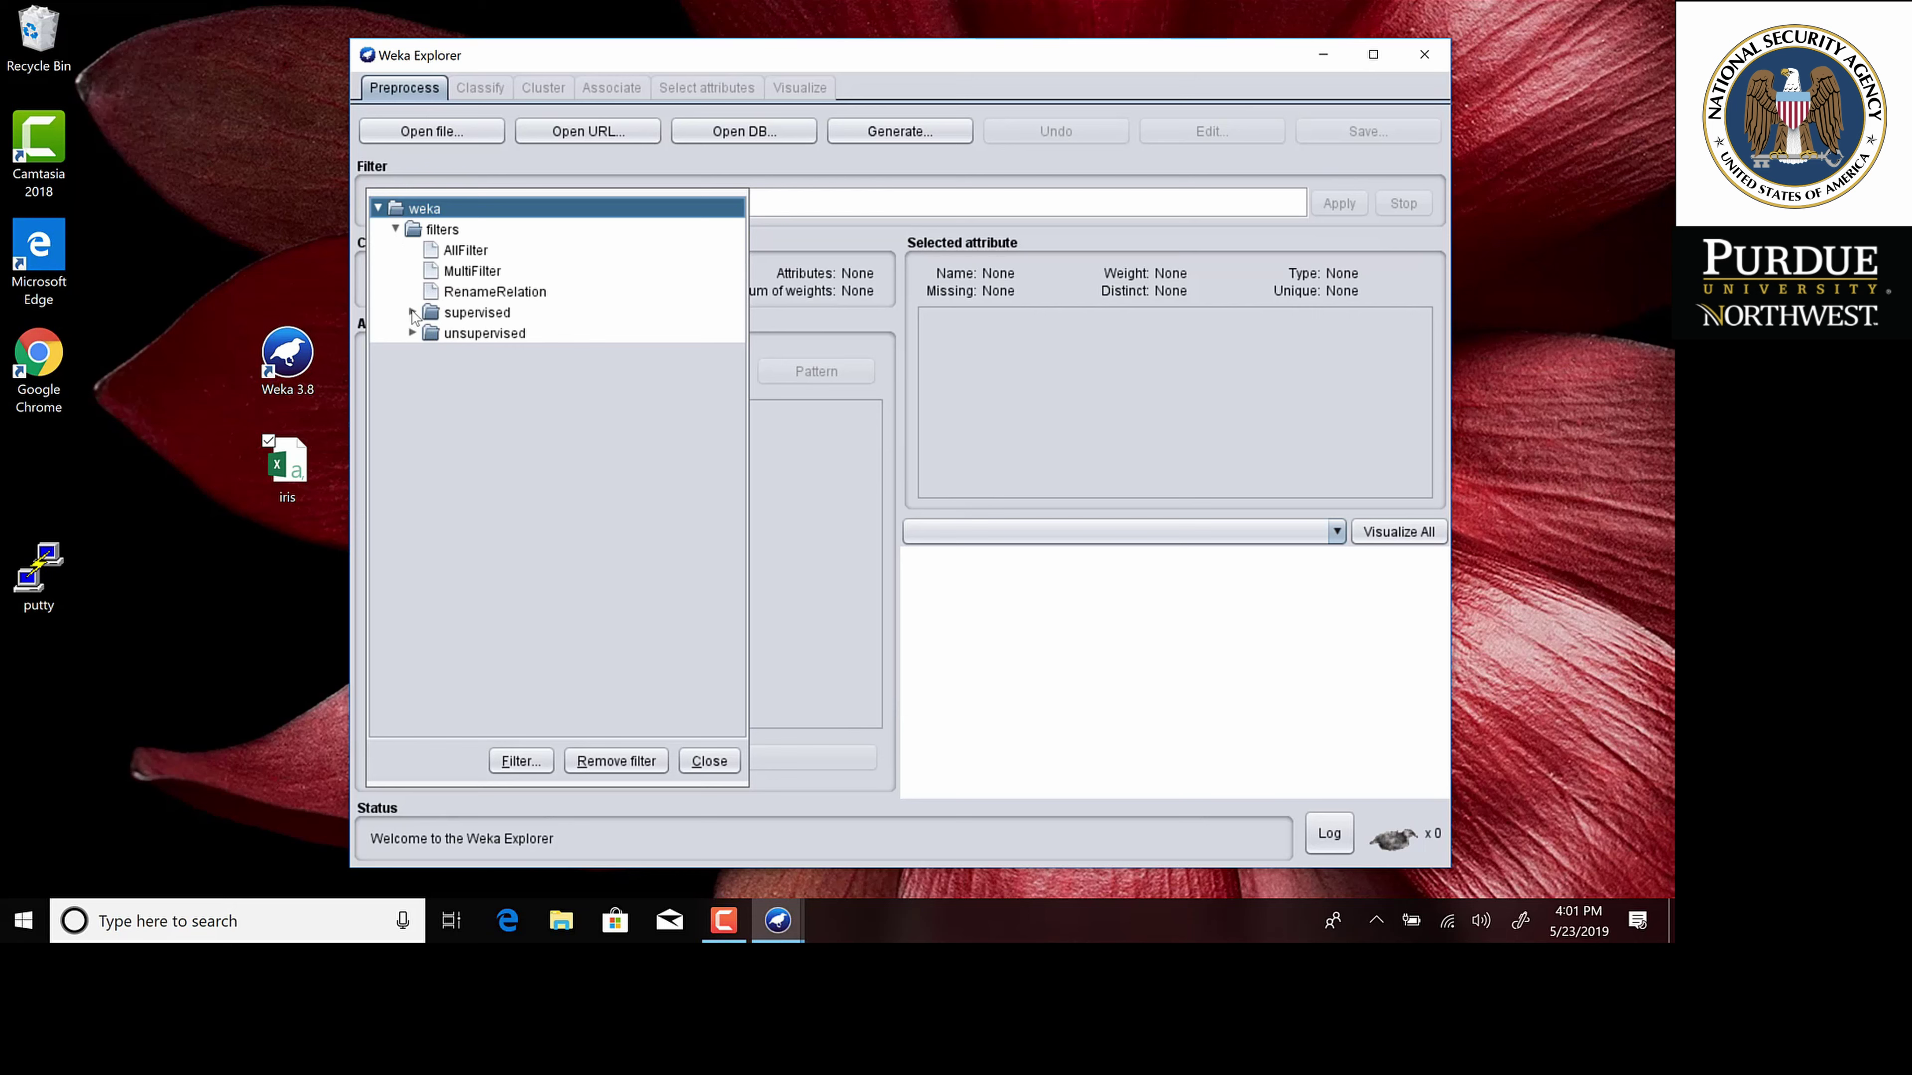
pyautogui.click(413, 312)
pyautogui.click(414, 375)
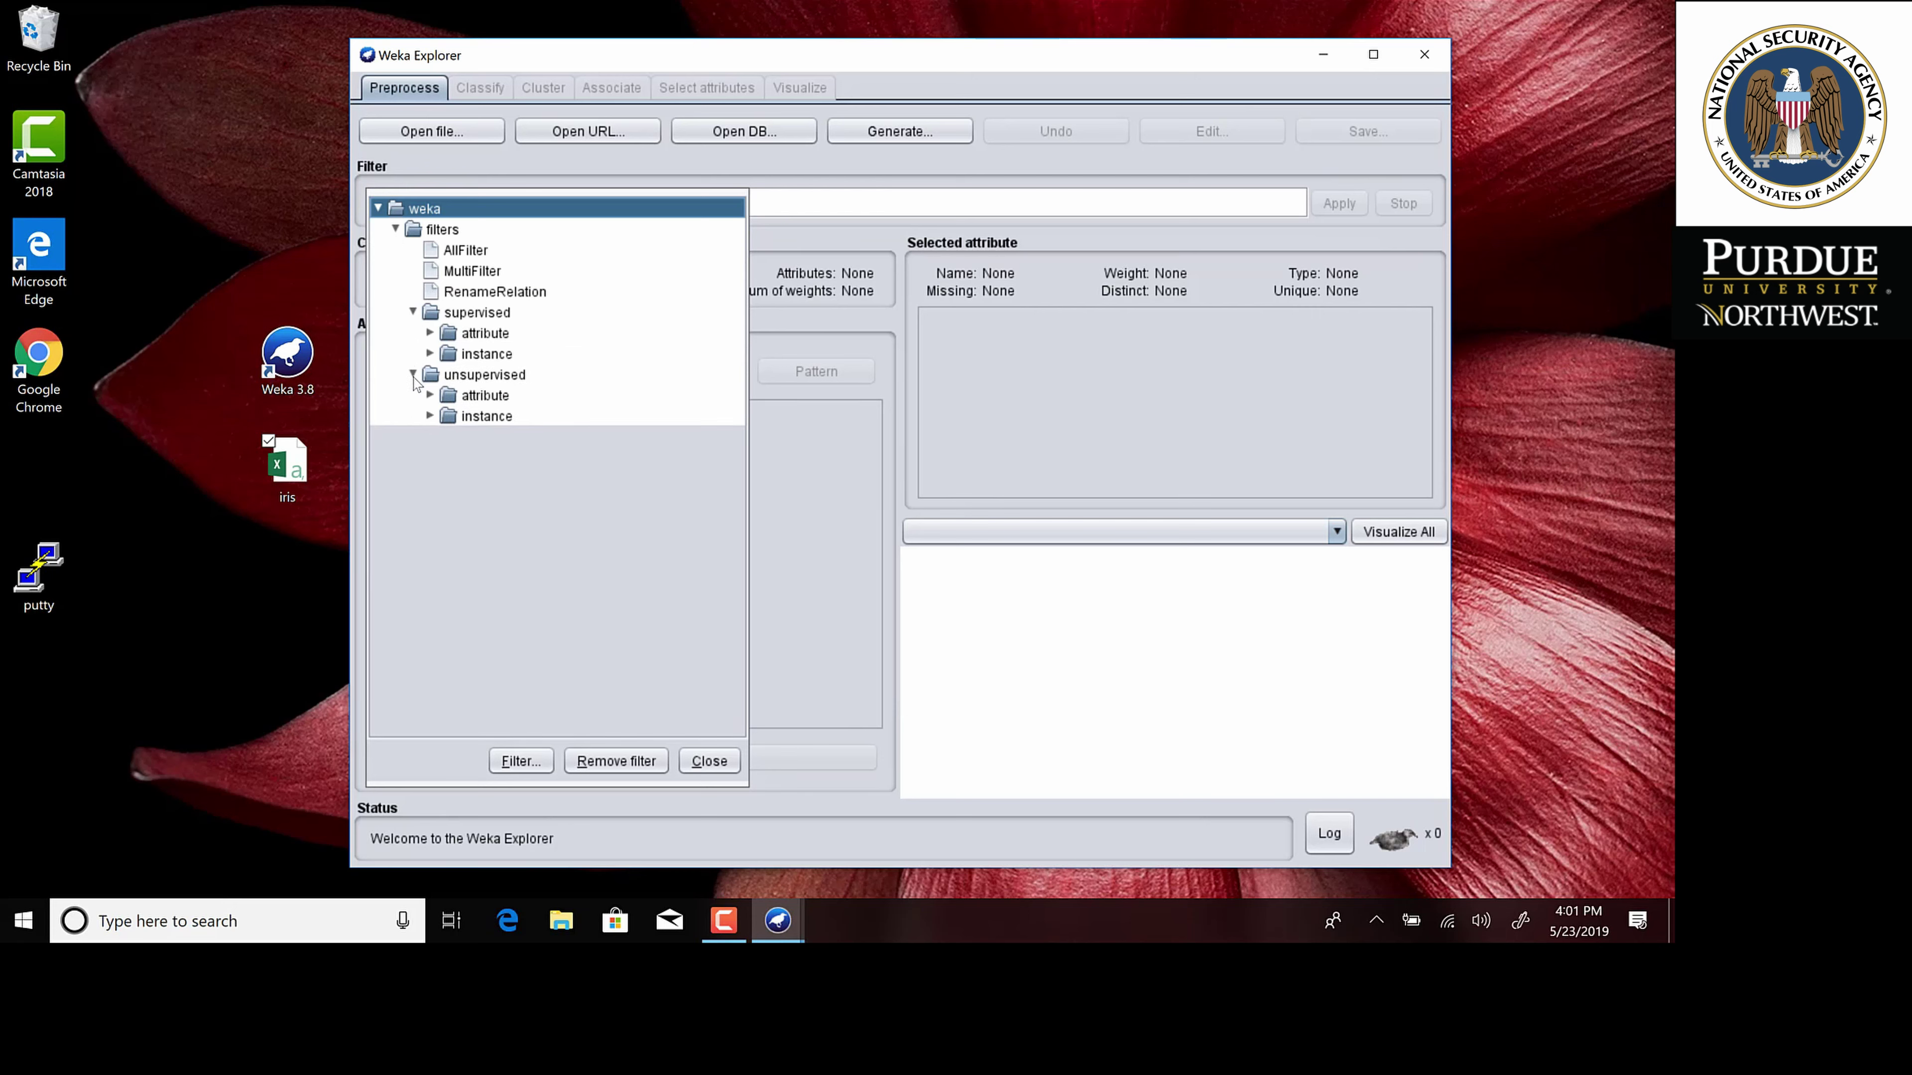
pyautogui.click(430, 335)
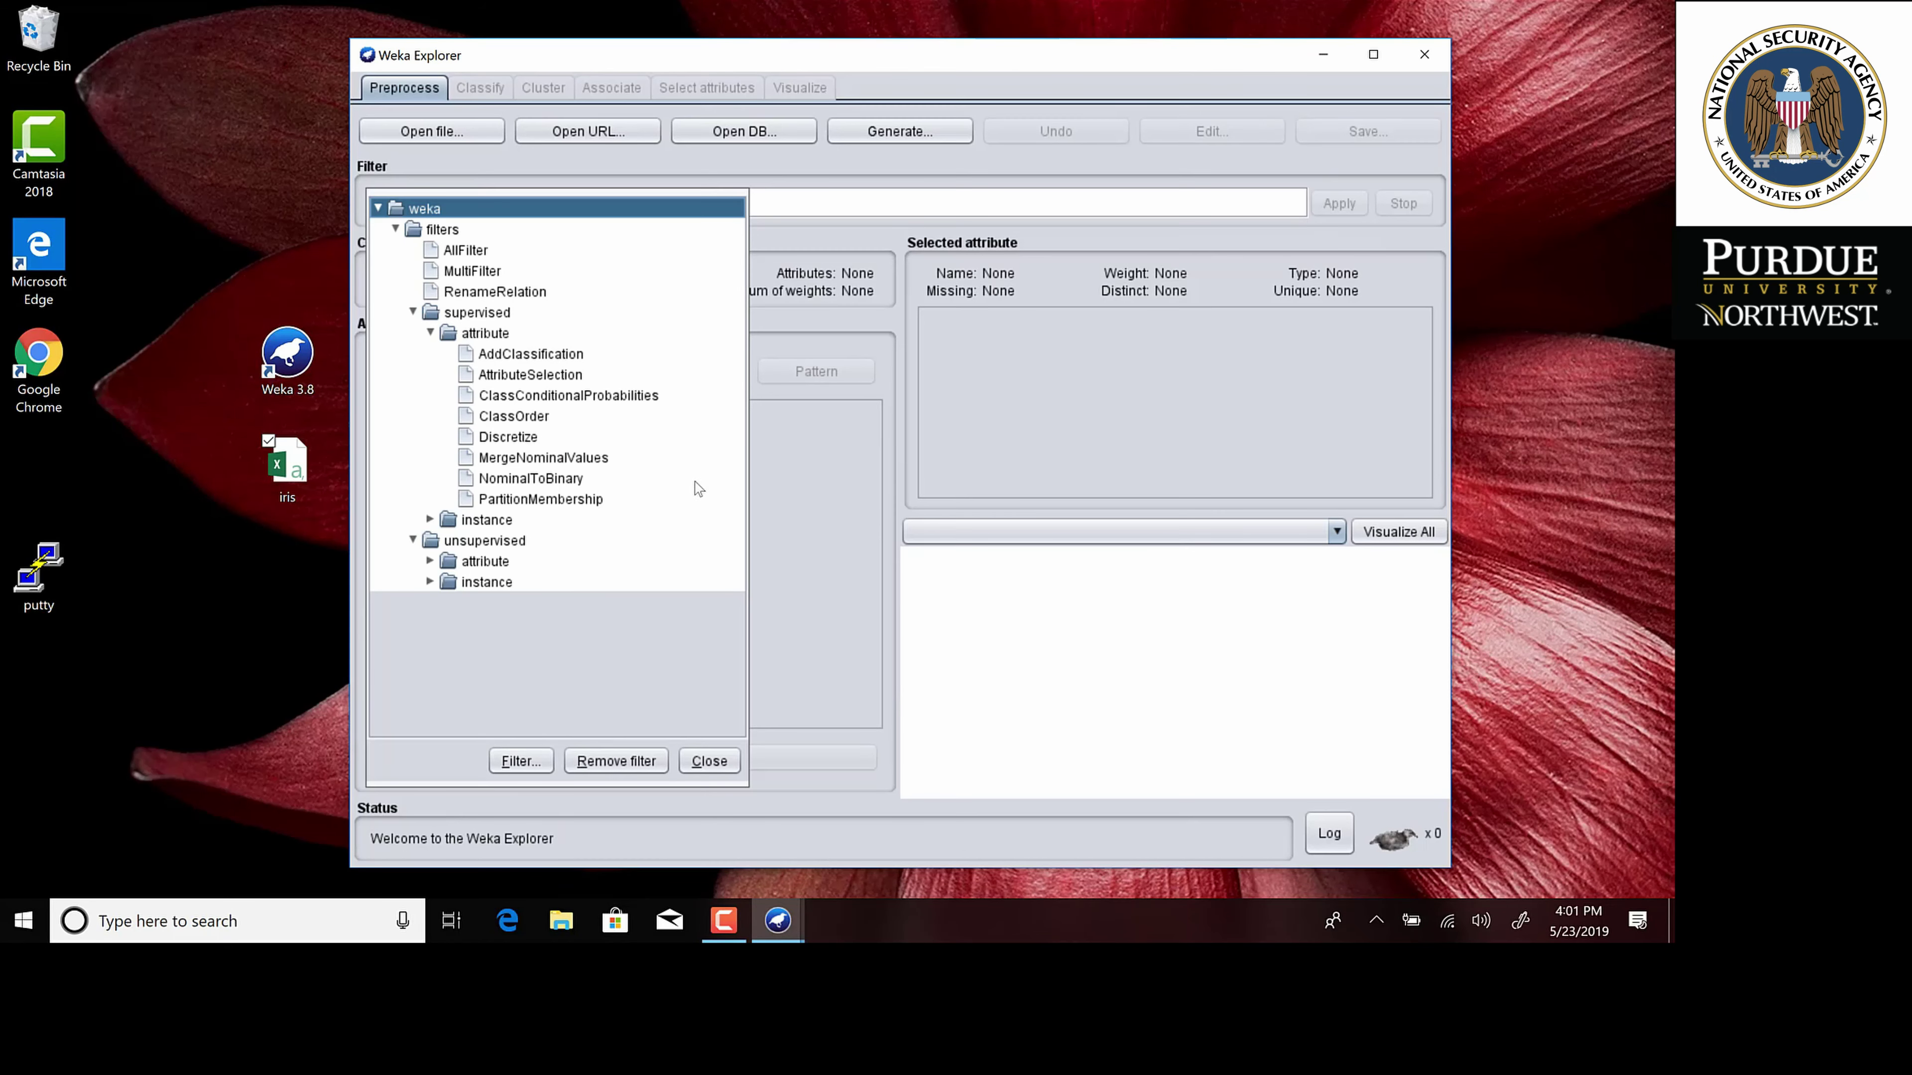
pyautogui.click(429, 520)
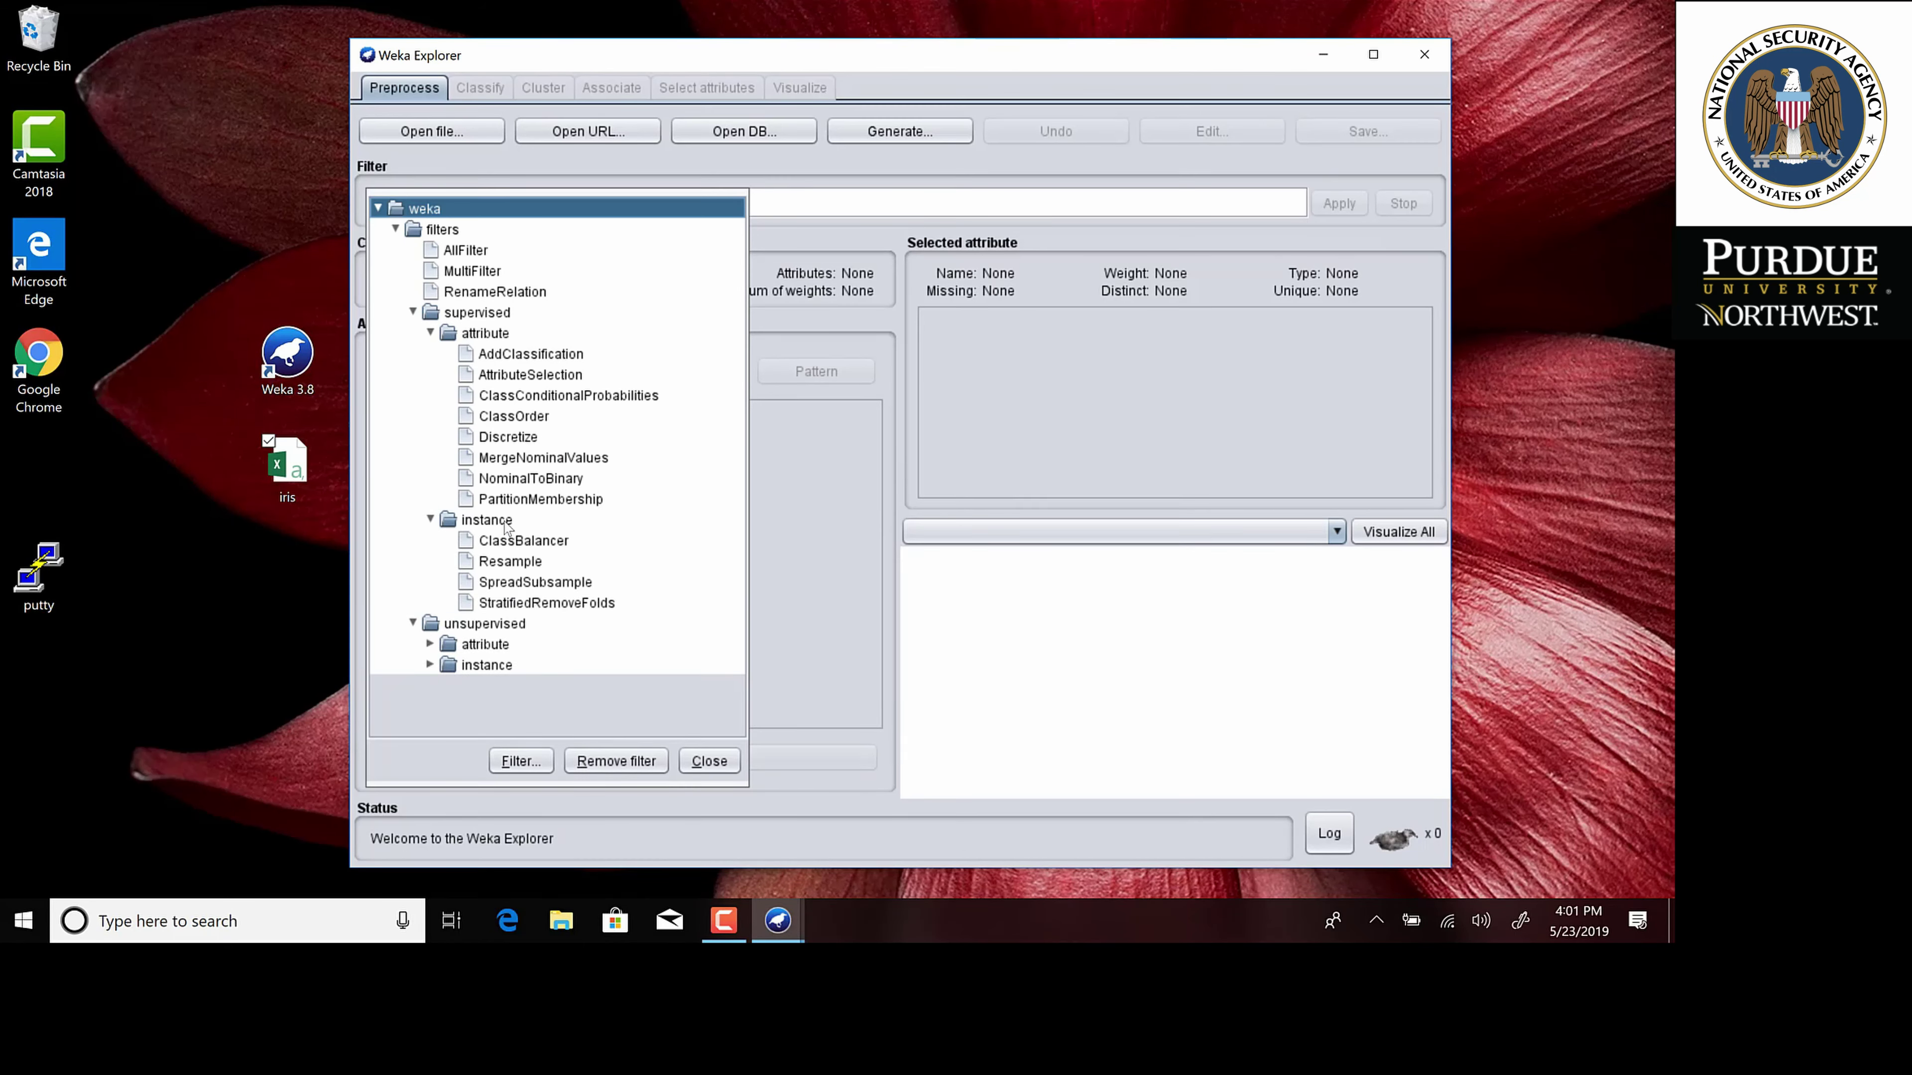
pyautogui.press('Escape')
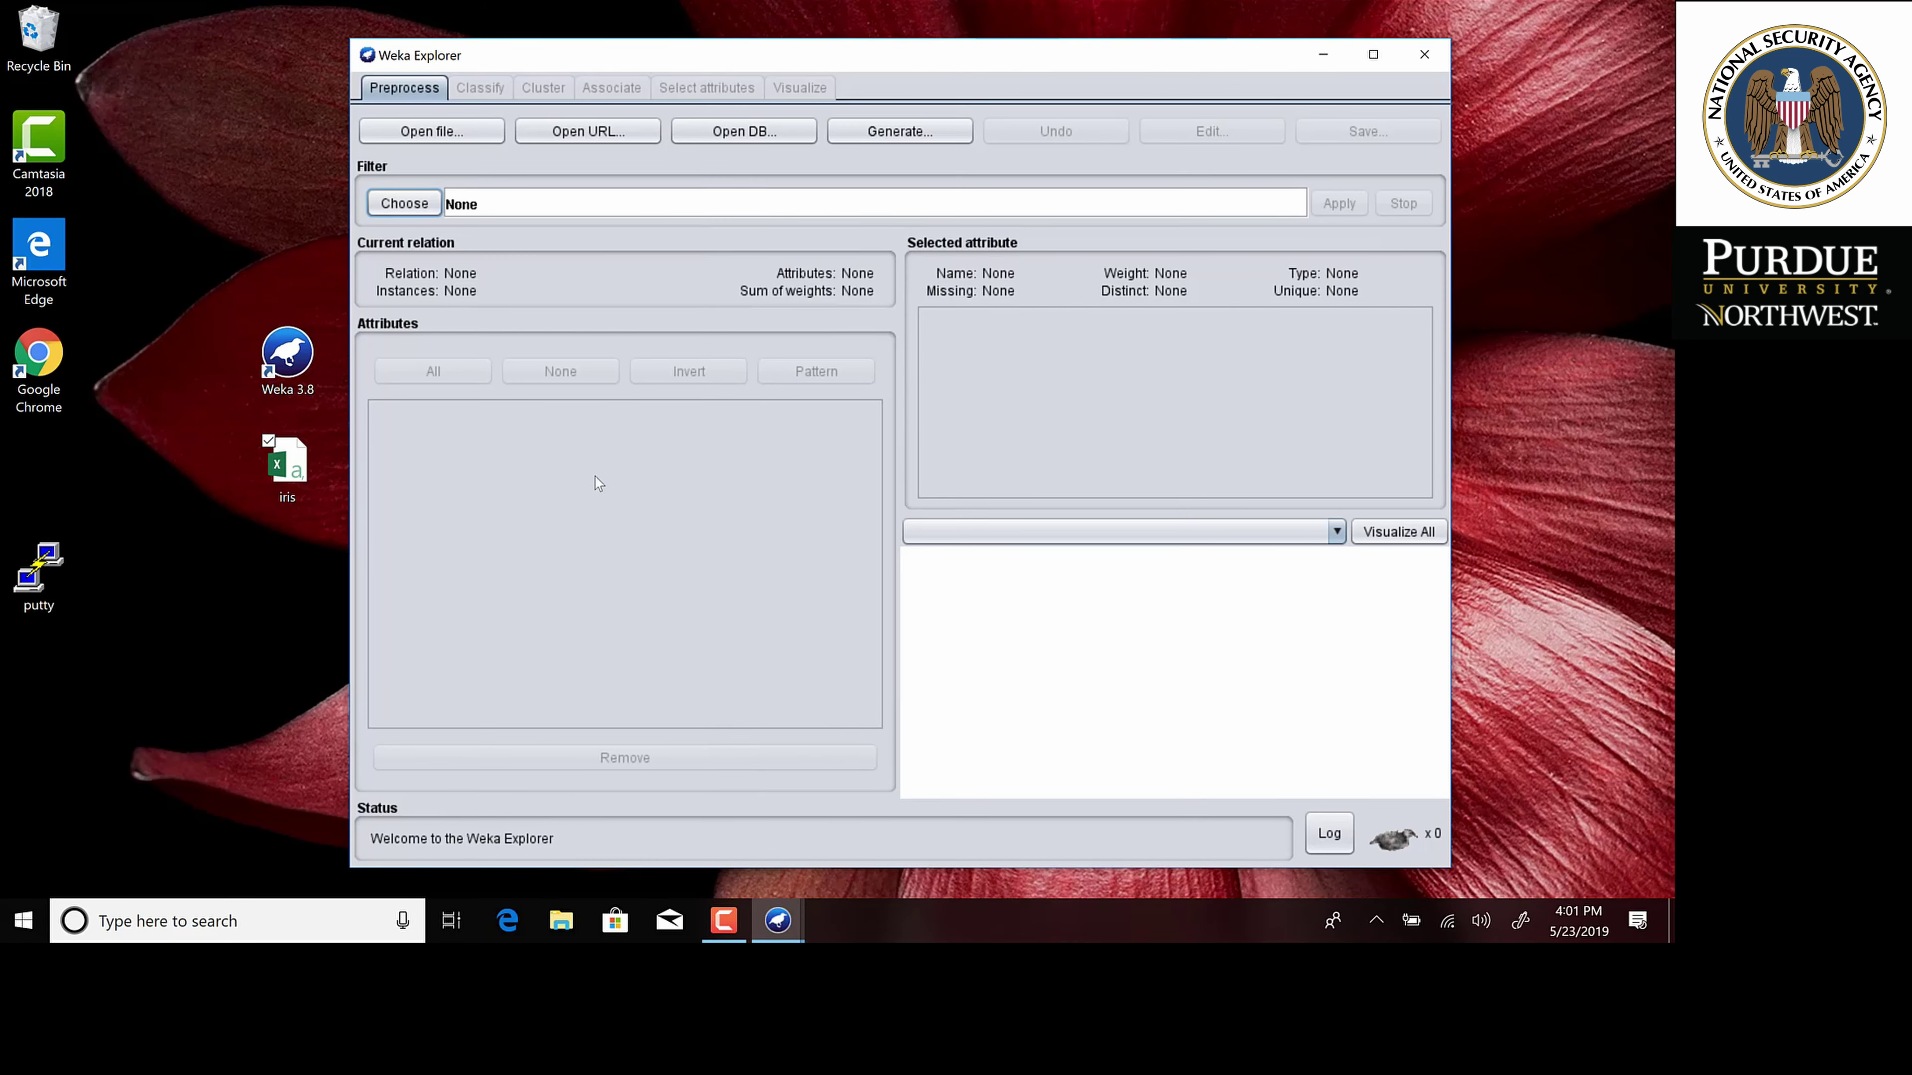
# Reopen the filter list and examine the supervised instance filters, collapsing that group again.
pyautogui.click(429, 205)
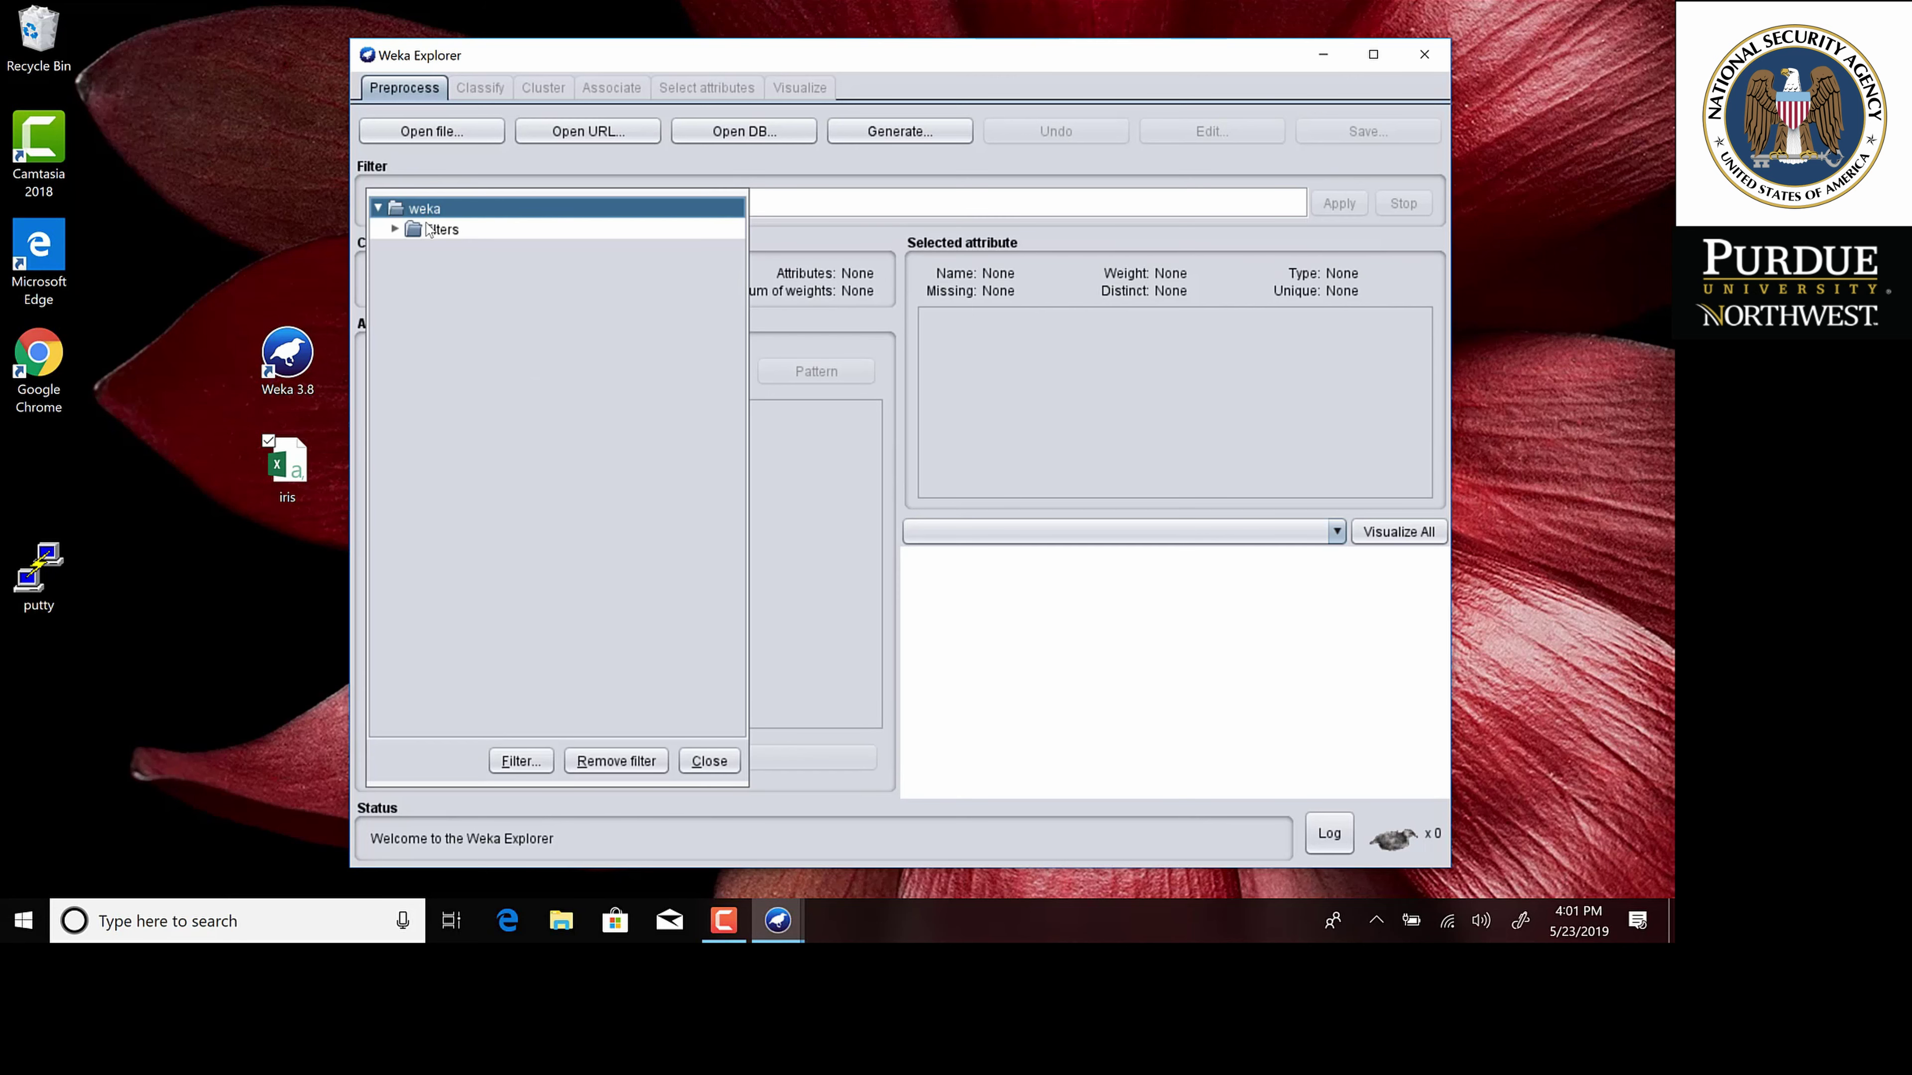
pyautogui.click(395, 229)
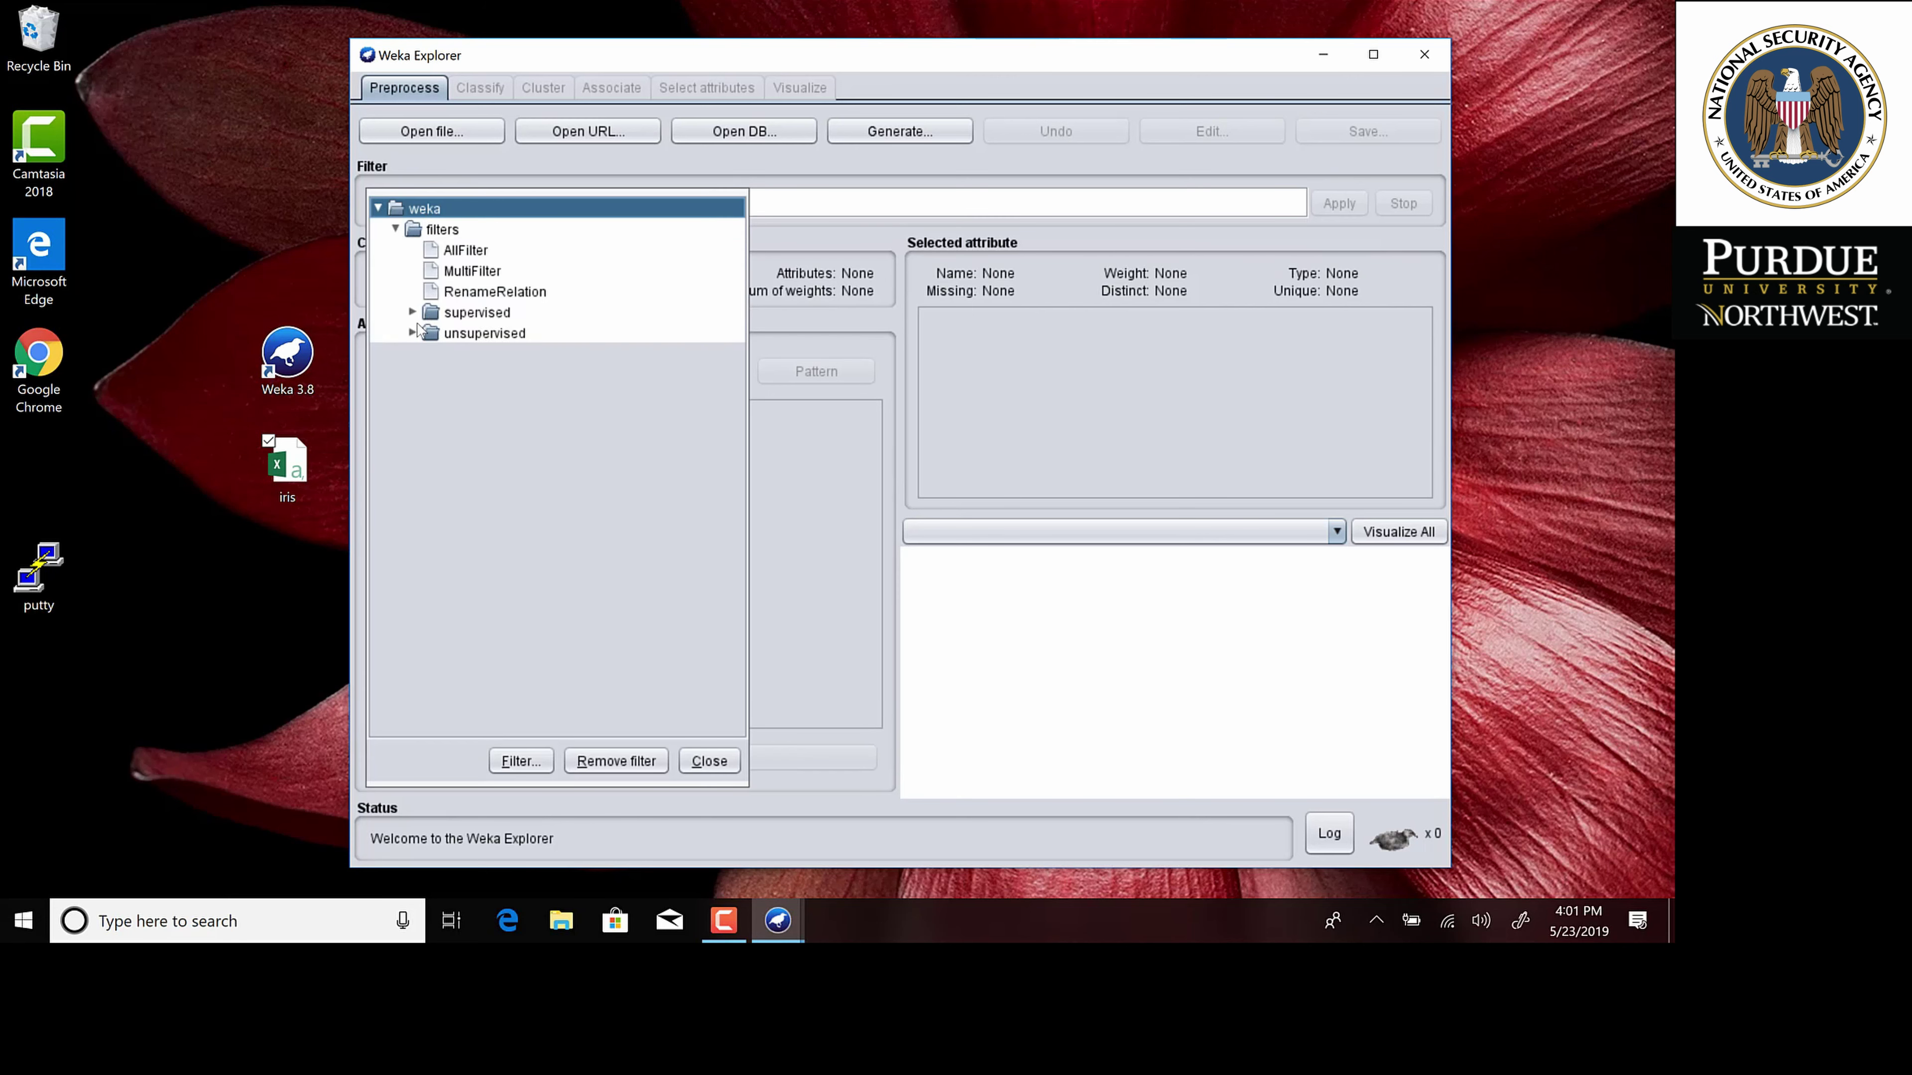
pyautogui.click(412, 312)
pyautogui.click(430, 354)
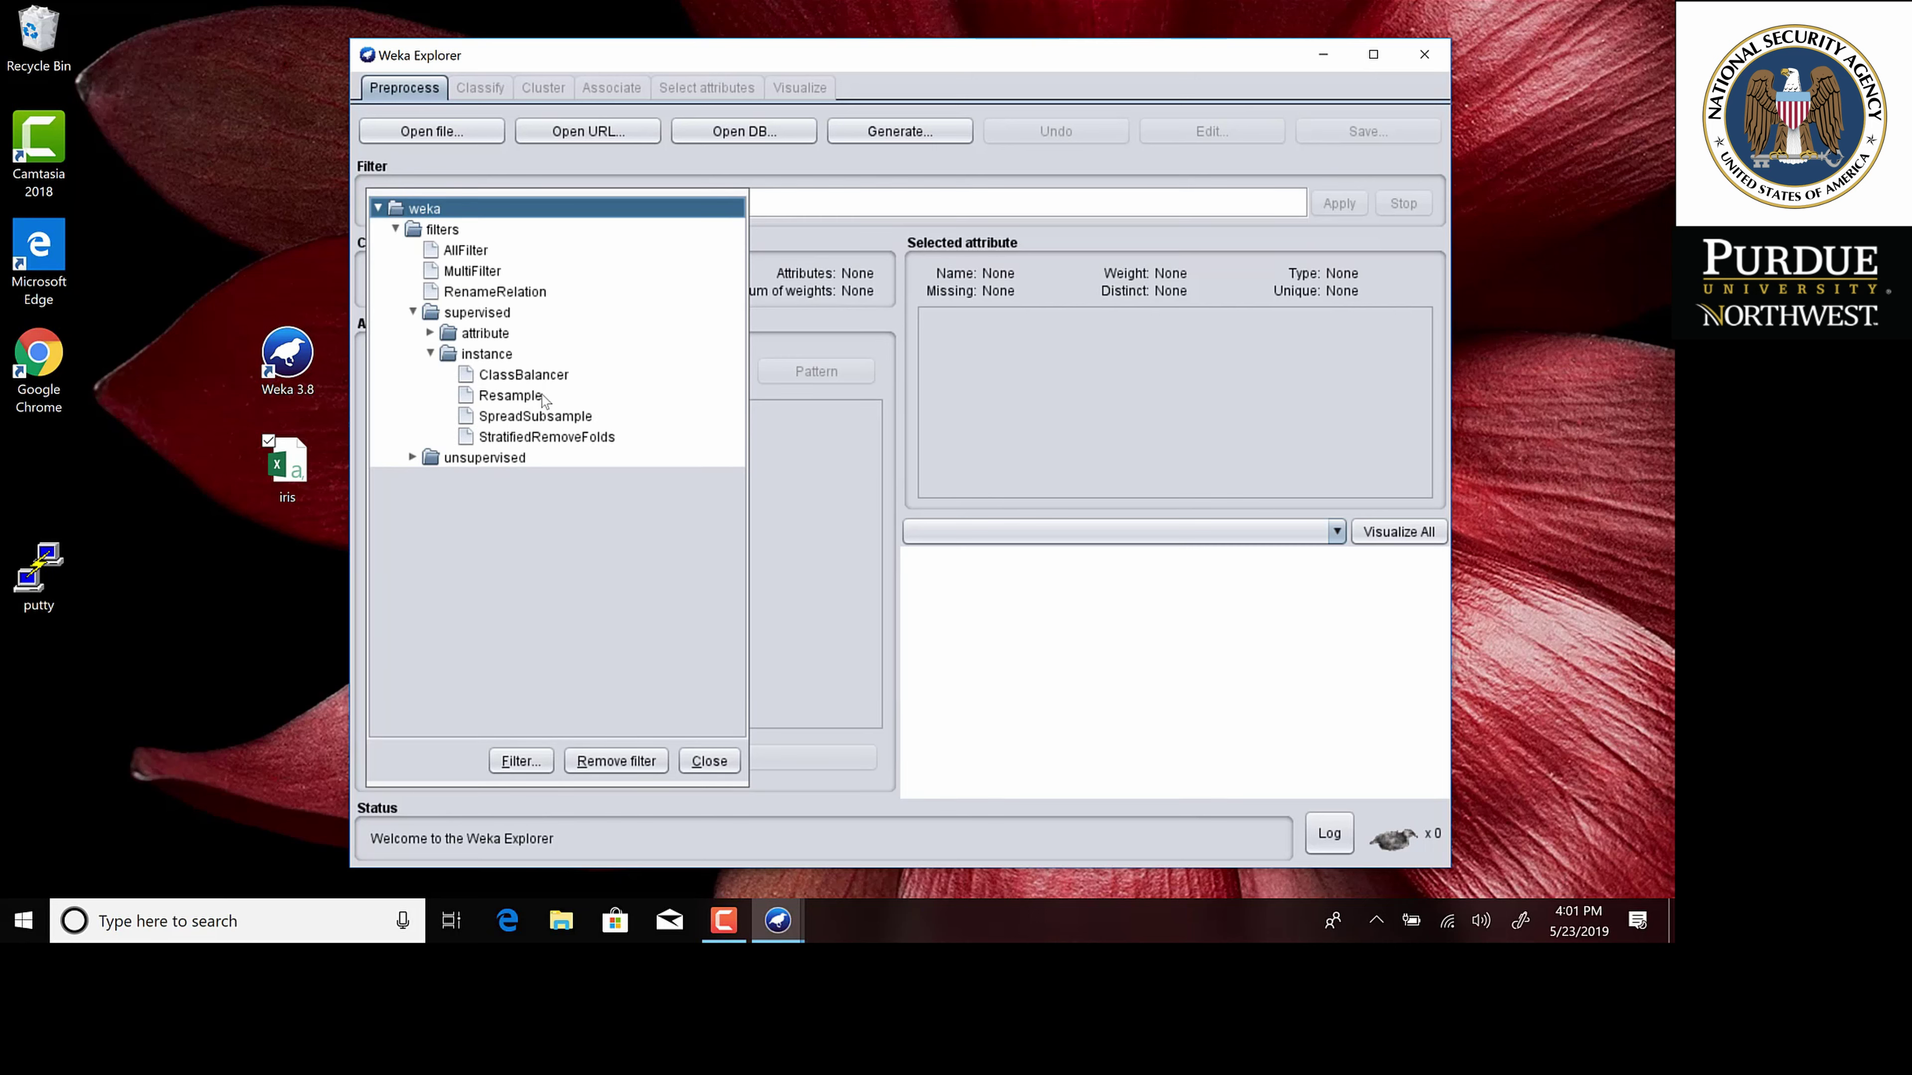
pyautogui.click(430, 355)
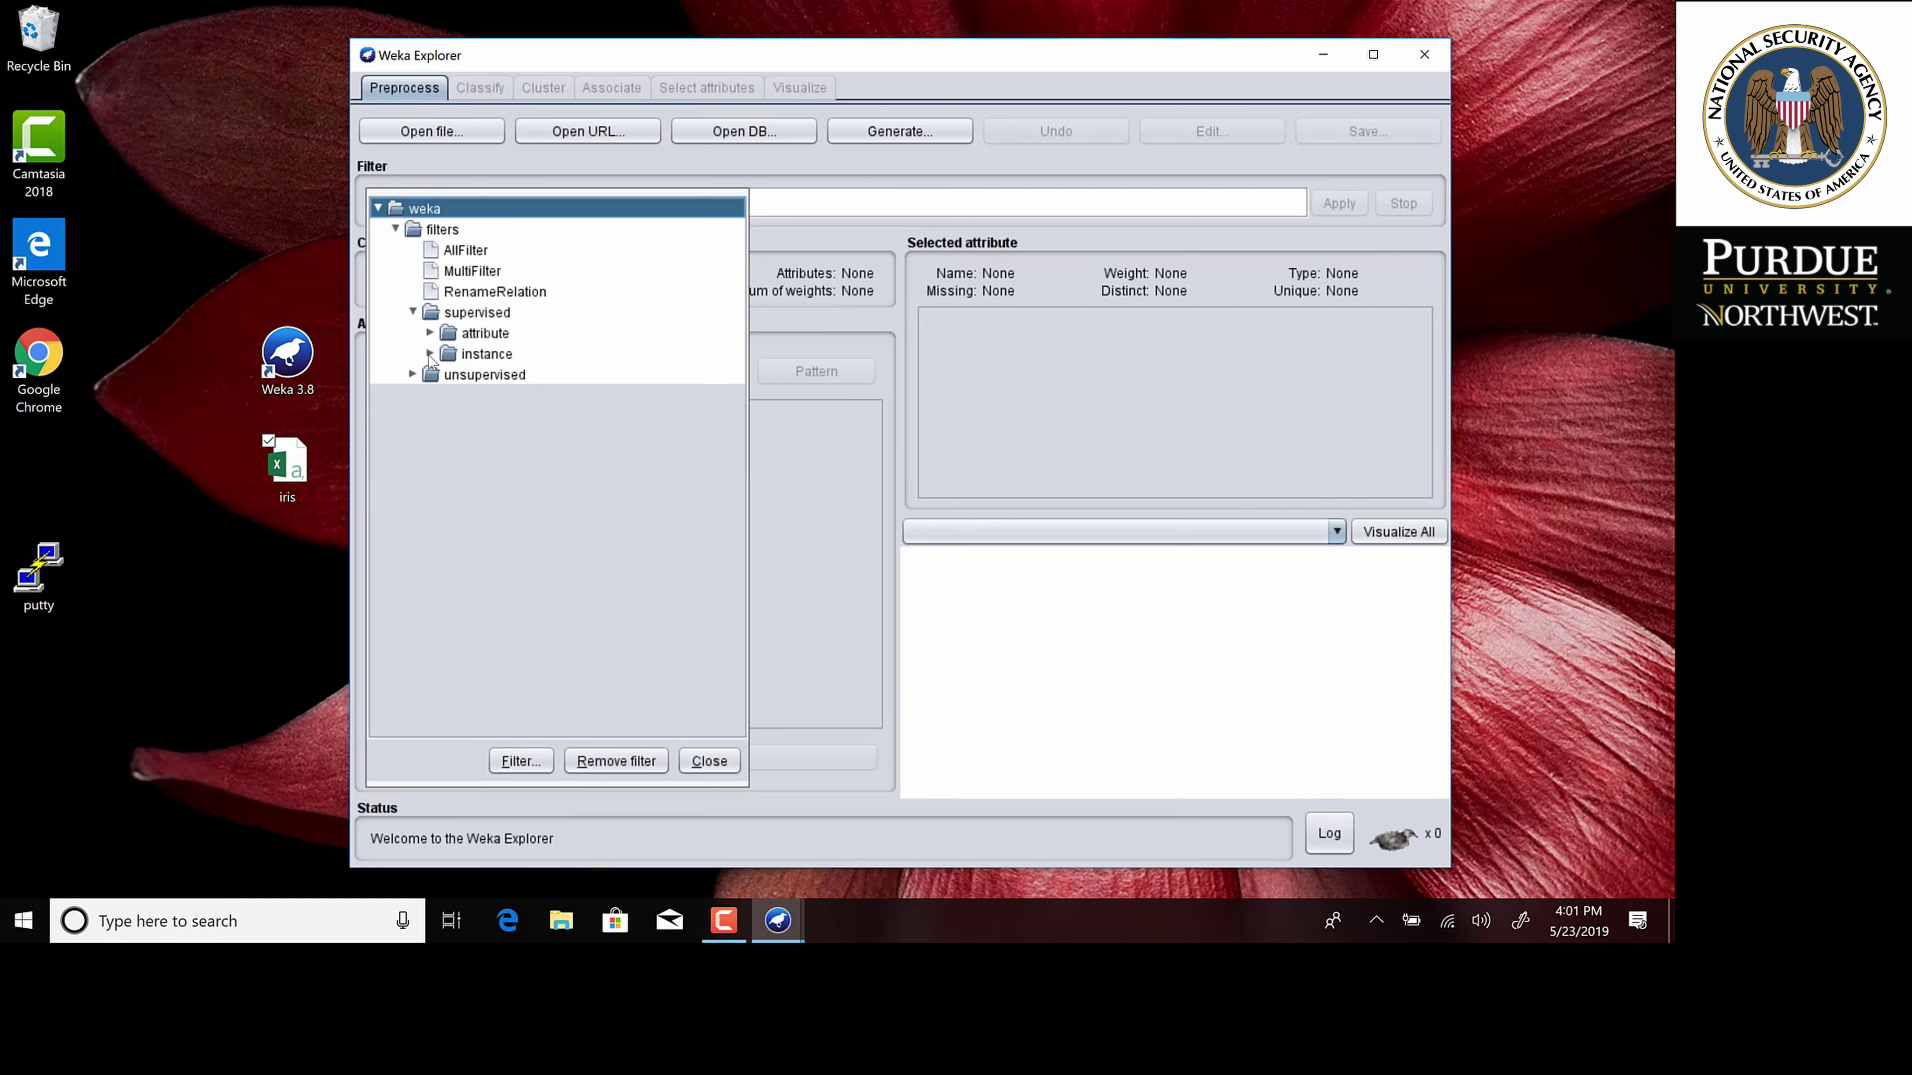
# Look through the unsupervised attribute filters, such as NumericToNominal, and return to the start of the filter list.
pyautogui.click(414, 374)
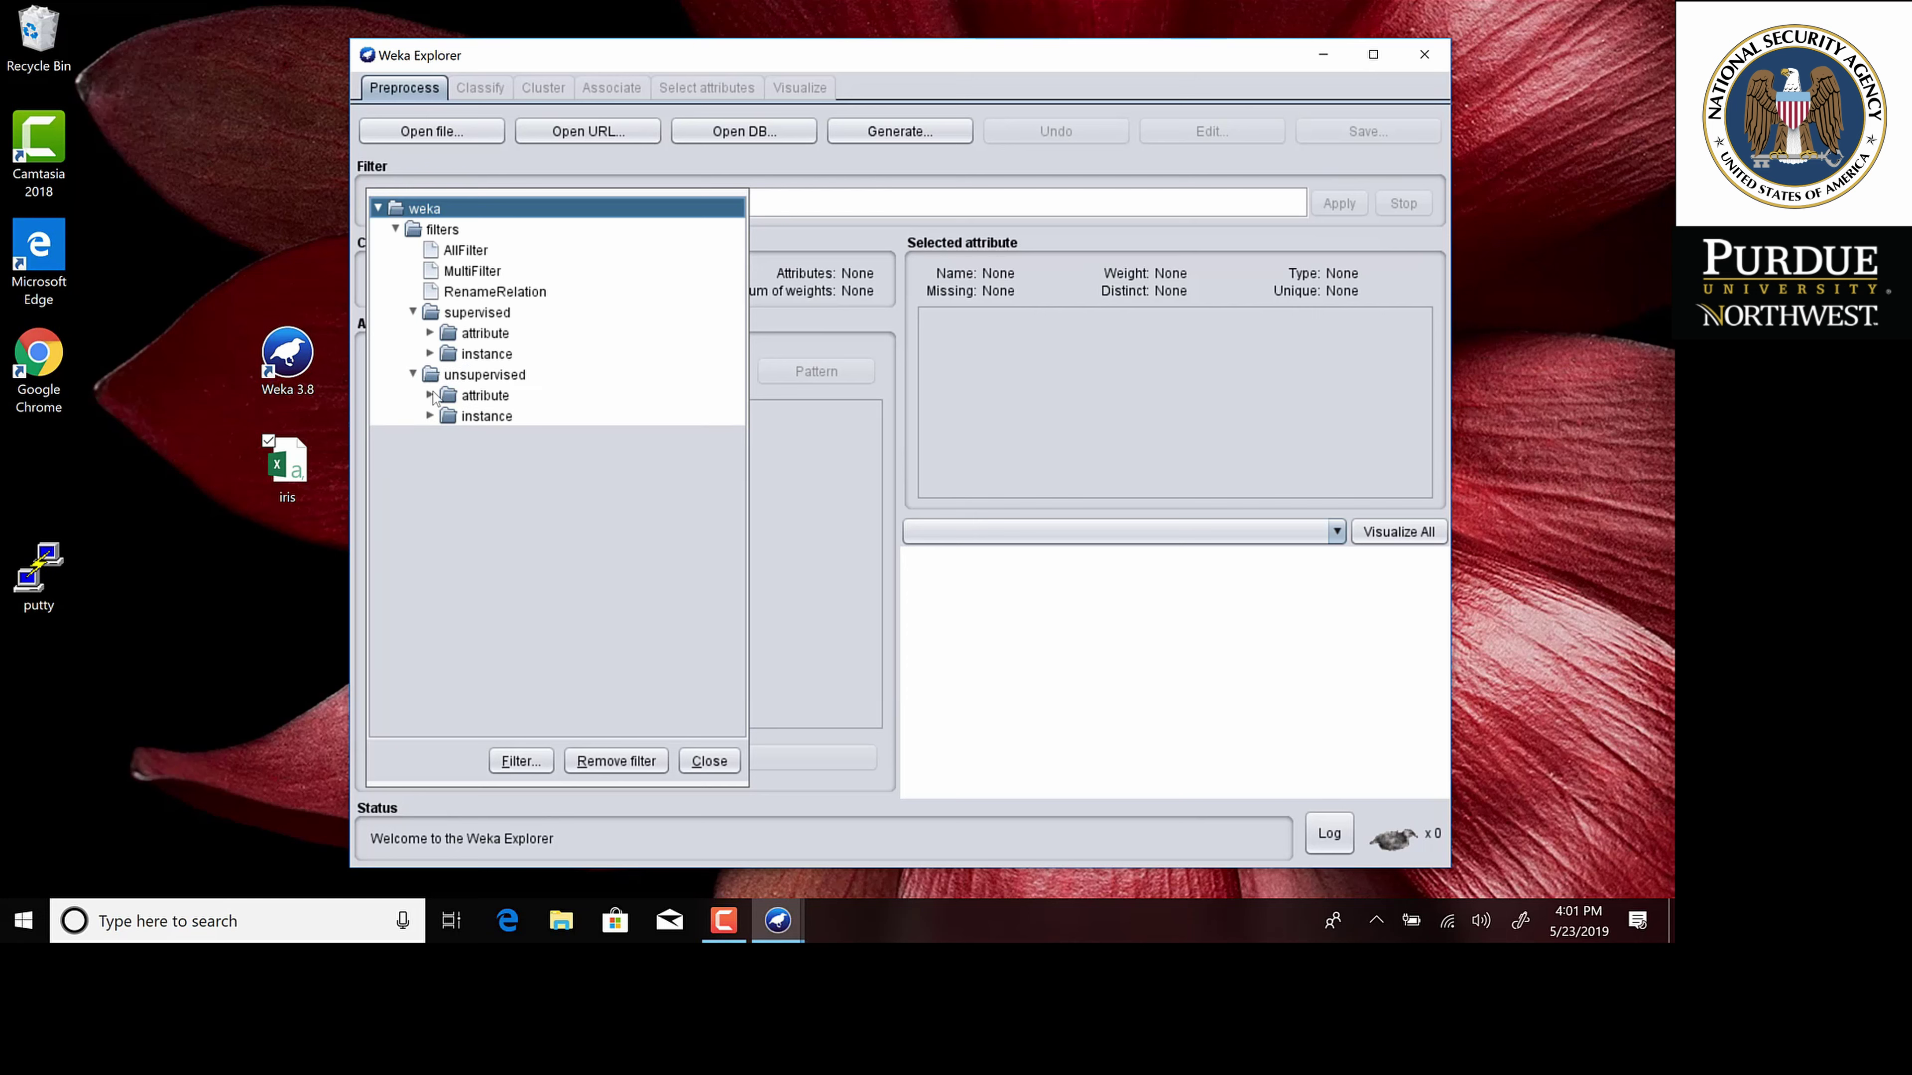
pyautogui.click(431, 395)
pyautogui.scroll(-5, 599, 415)
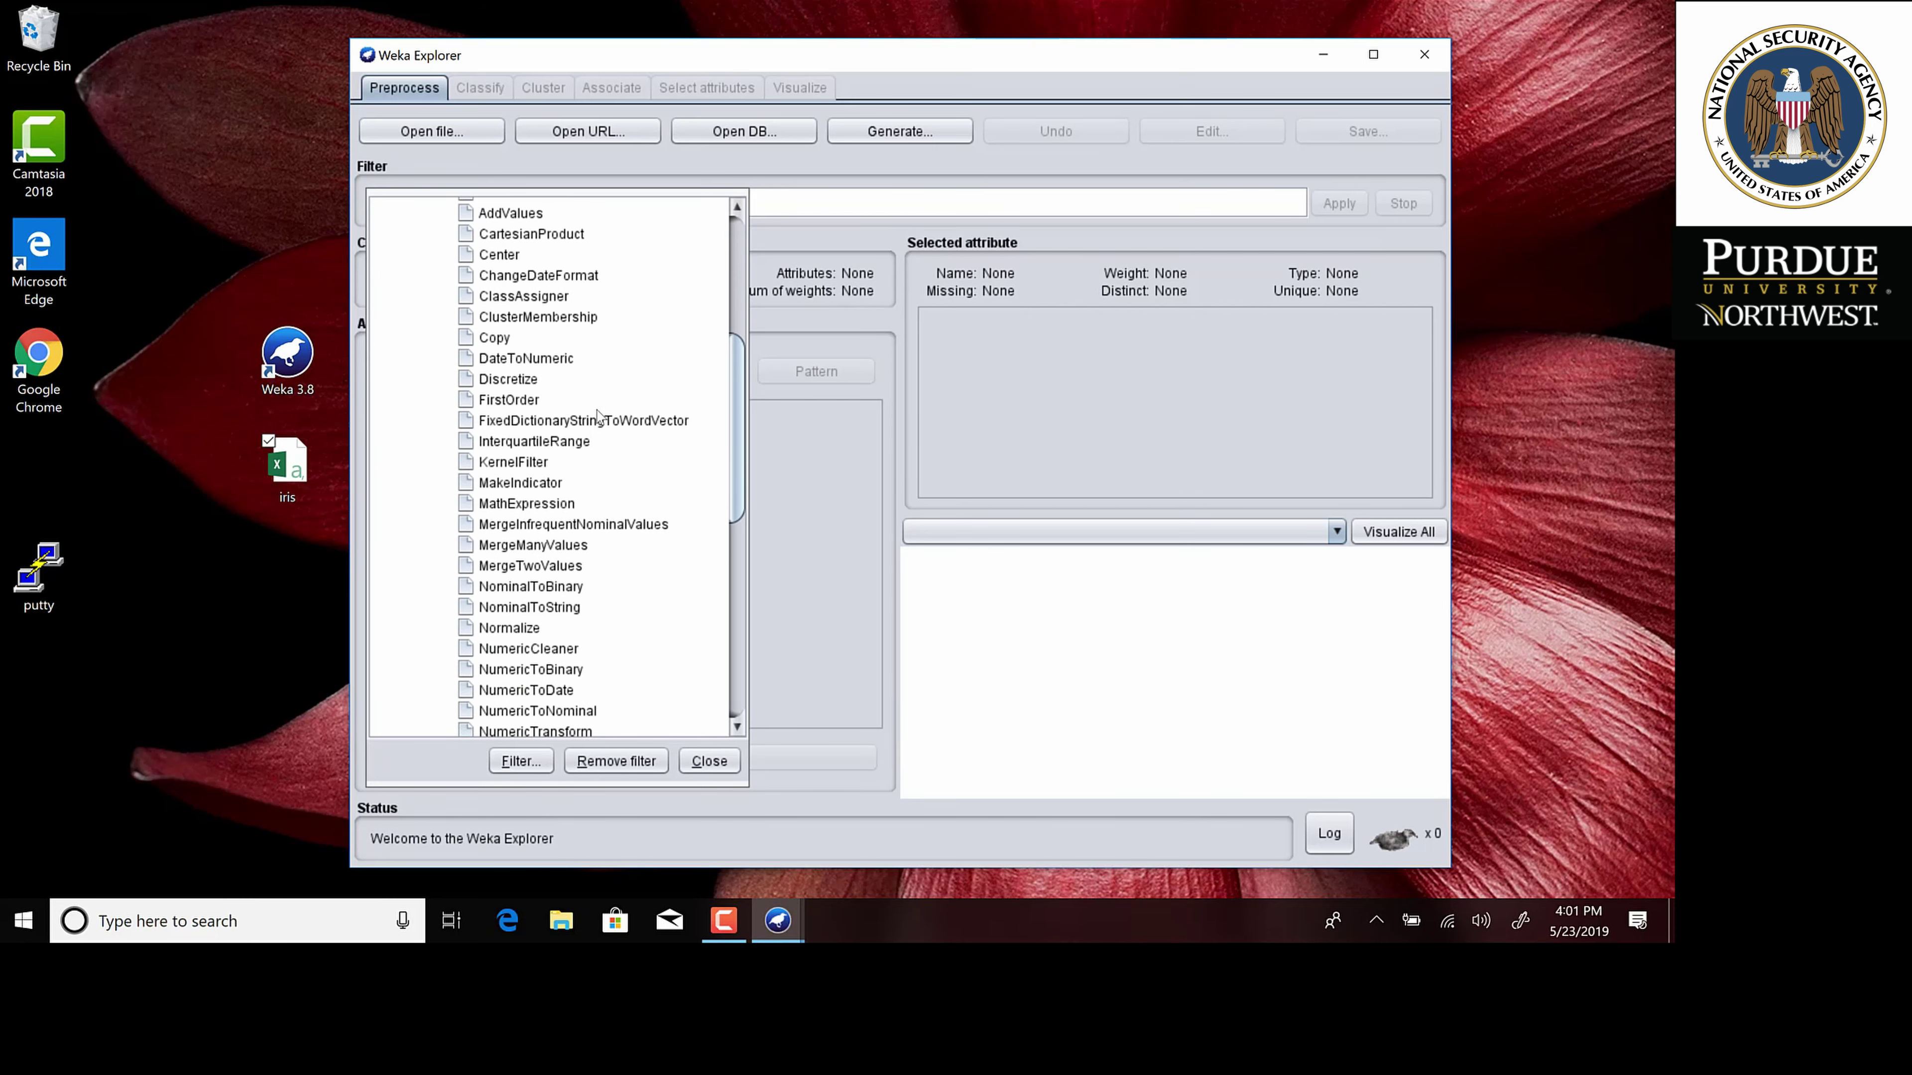
pyautogui.scroll(-1, 597, 463)
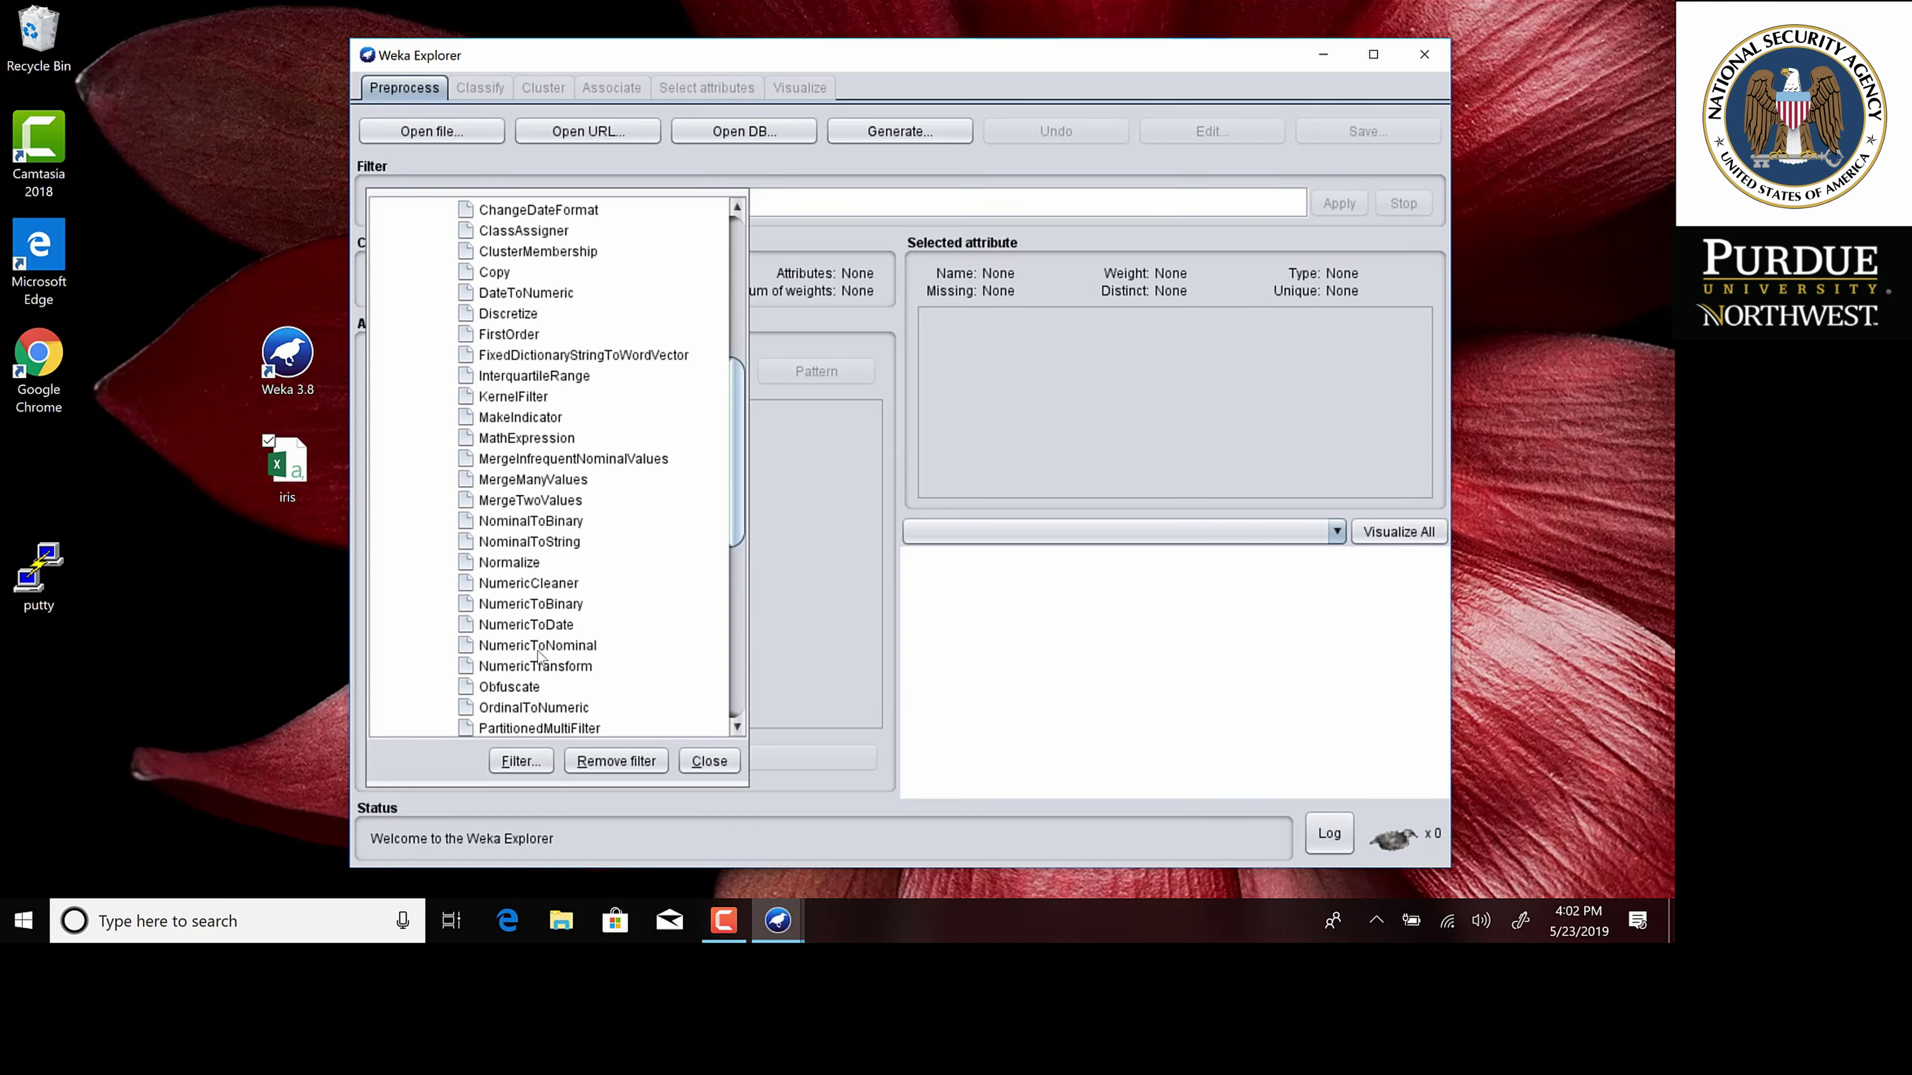
pyautogui.moveTo(536, 657)
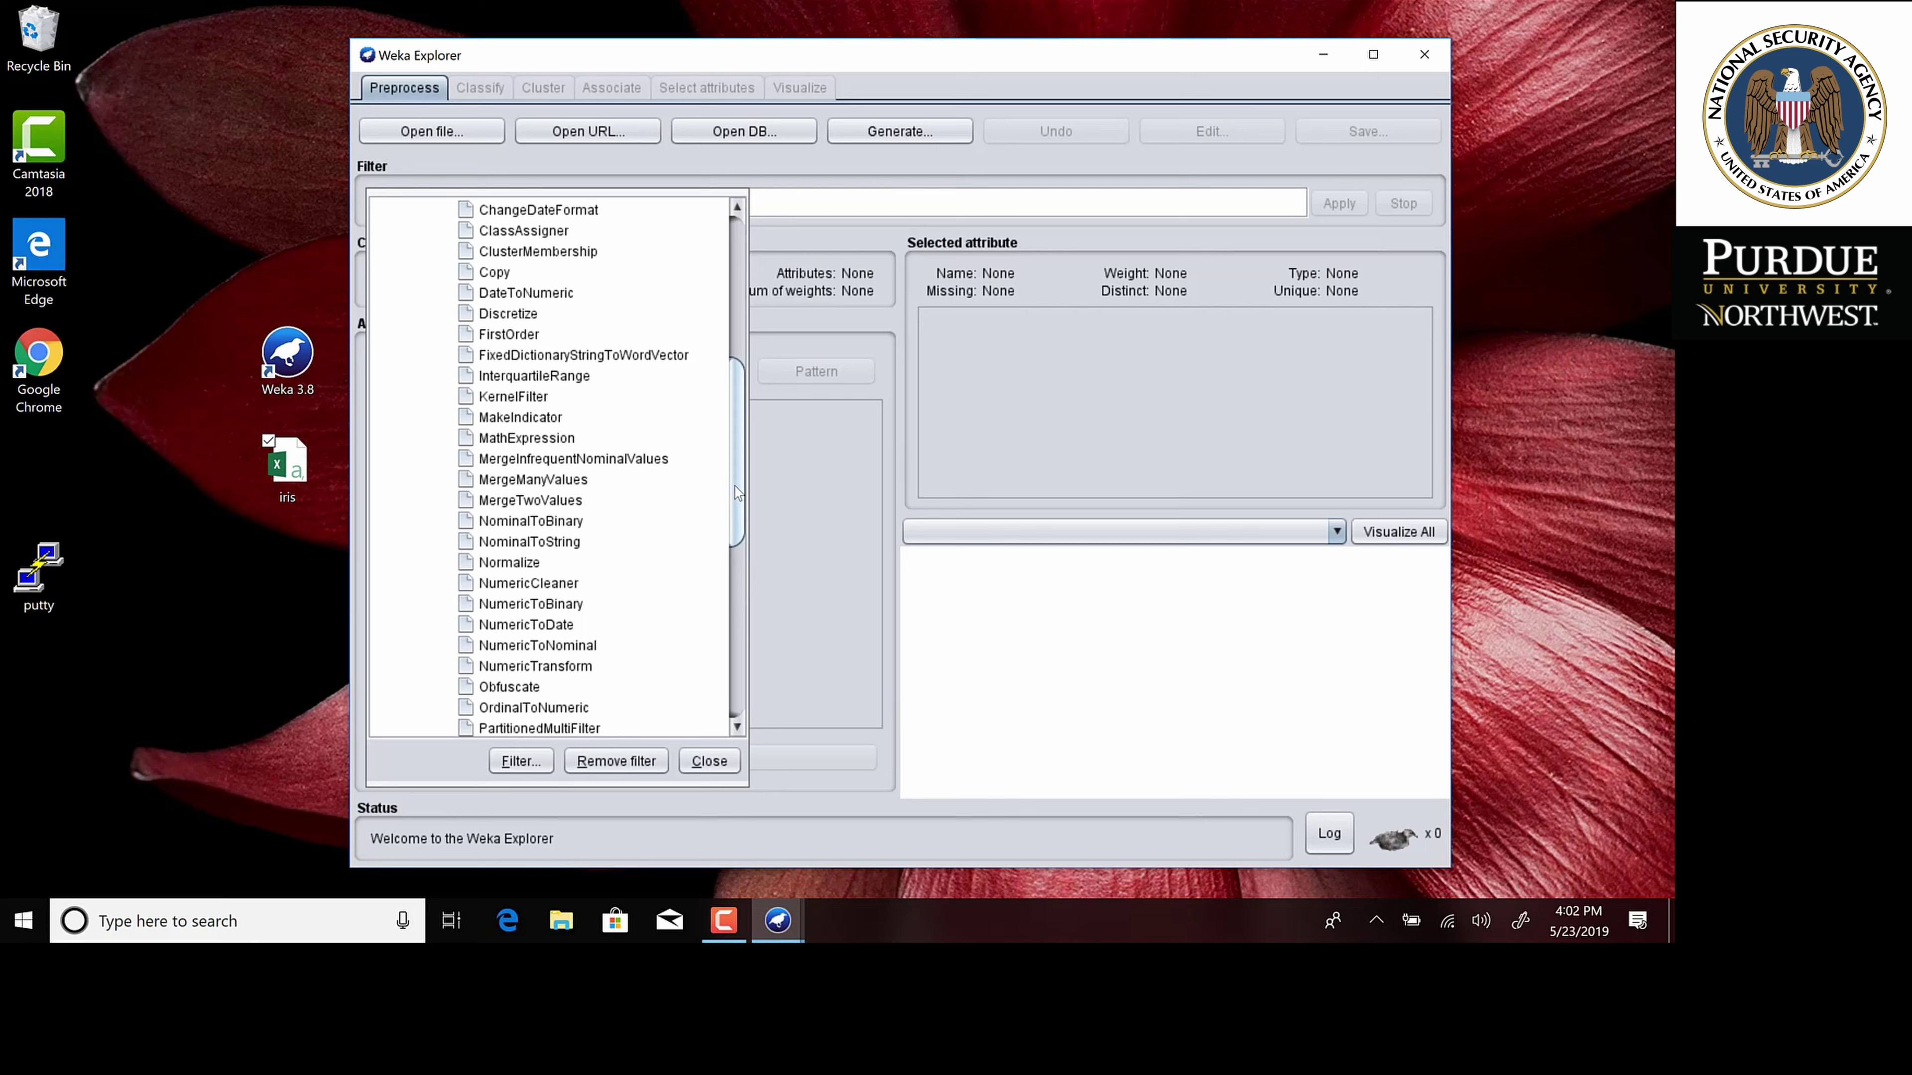
pyautogui.moveTo(738, 496); pyautogui.dragTo(735, 332)
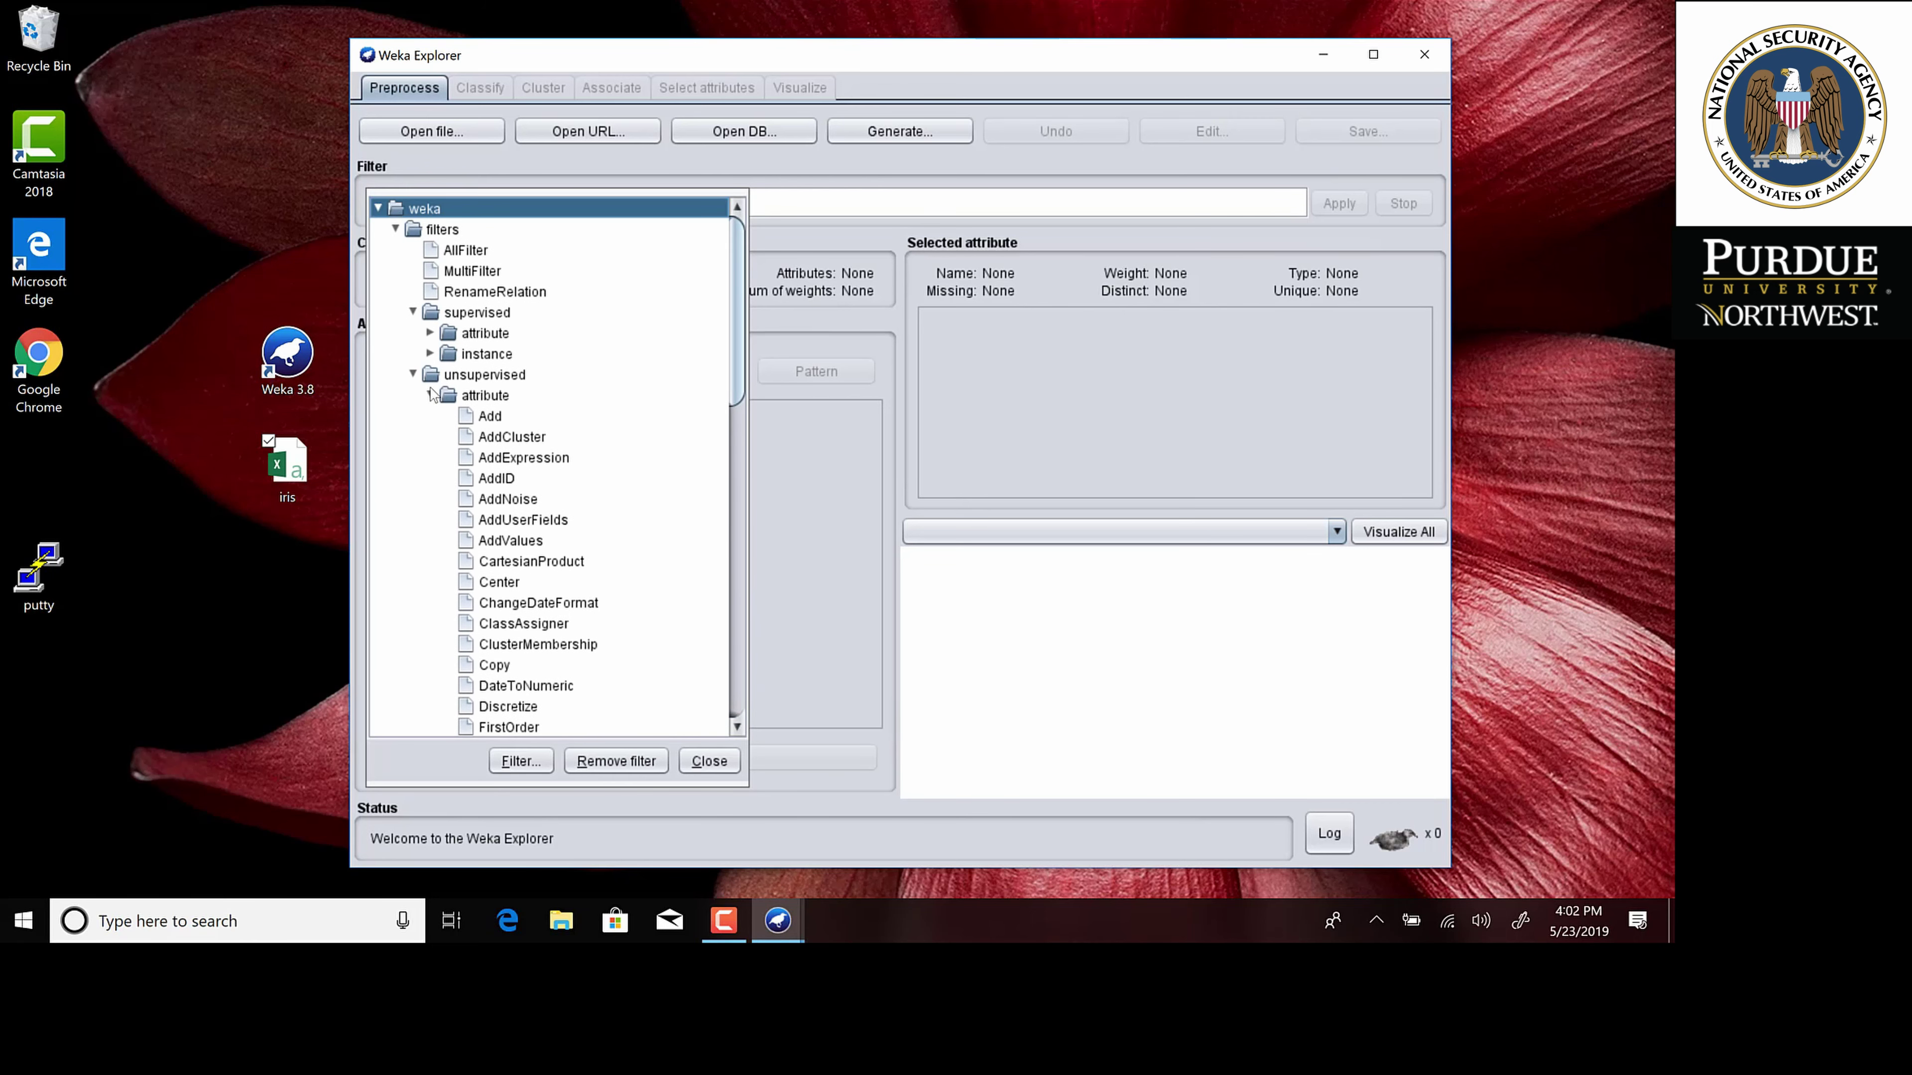
# Choose the Resample filter from the unsupervised instance filters.
pyautogui.click(412, 312)
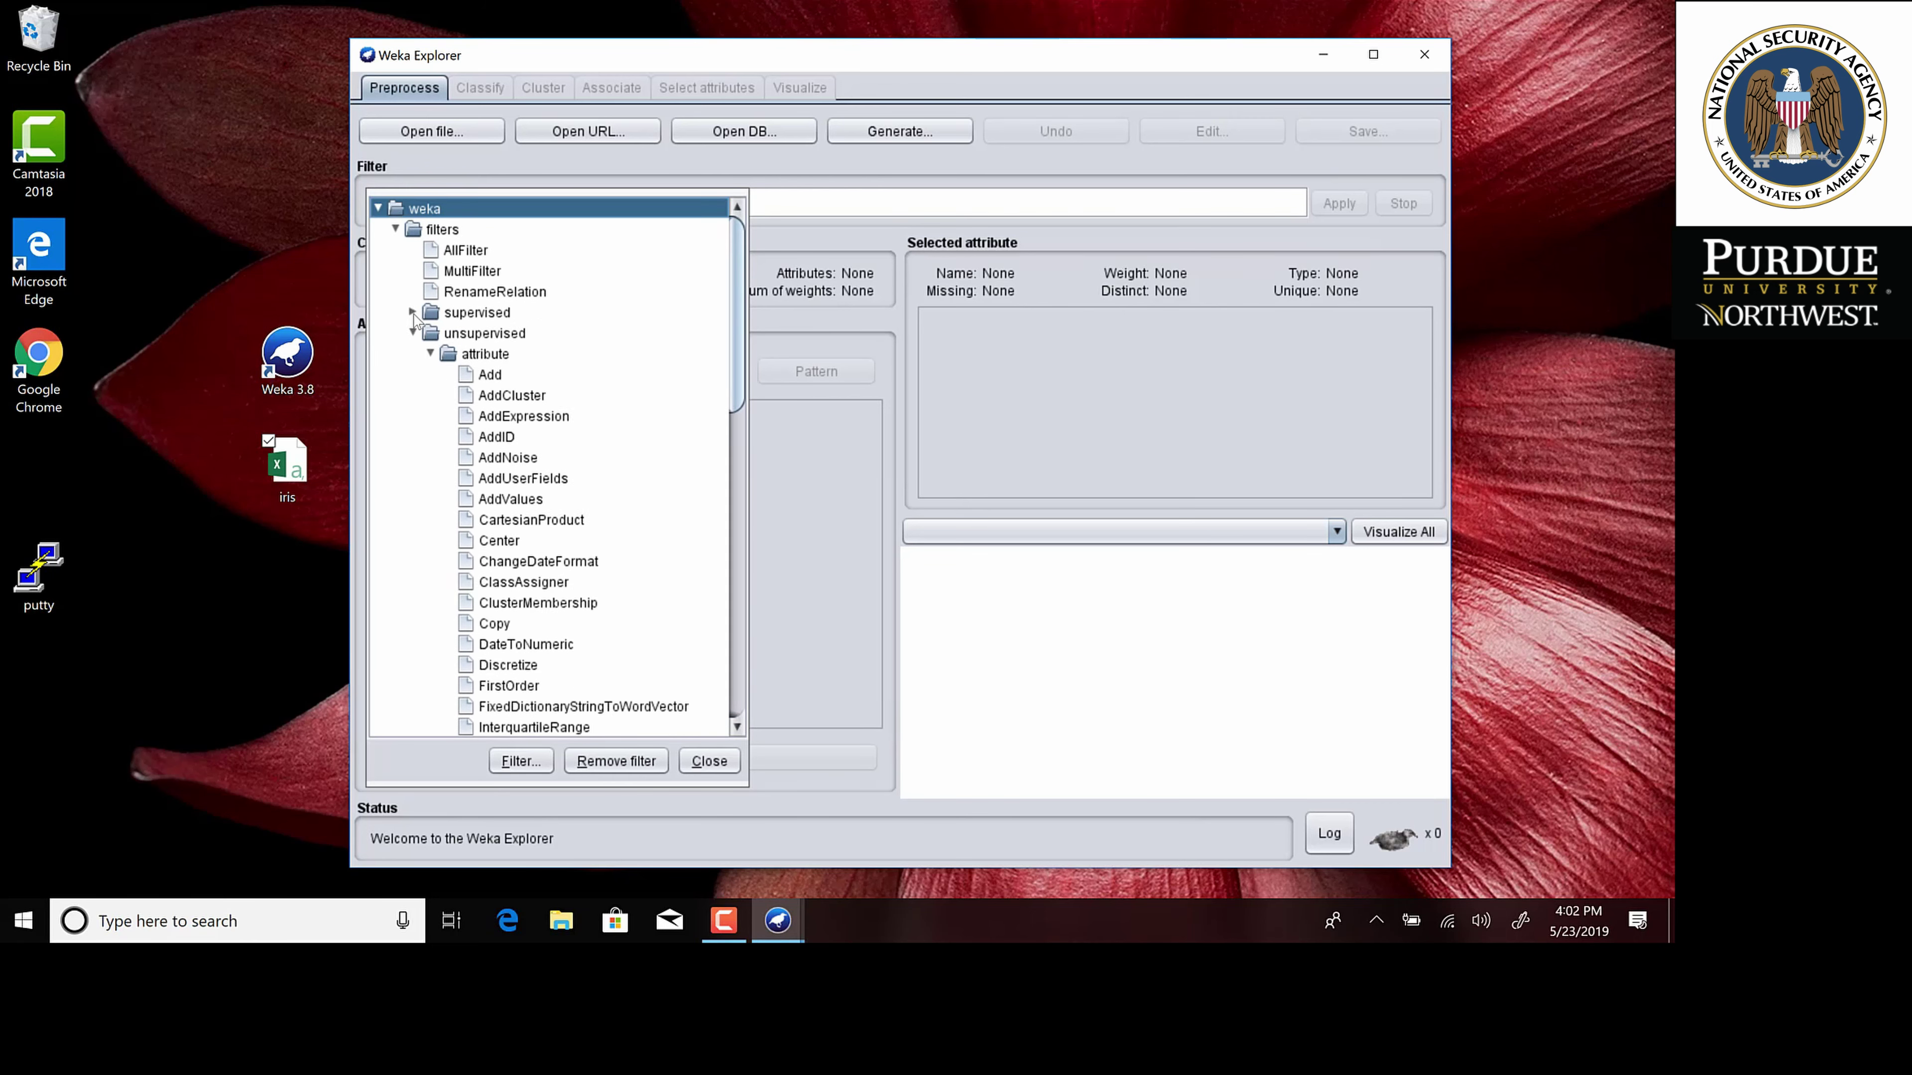
pyautogui.click(432, 354)
pyautogui.click(431, 375)
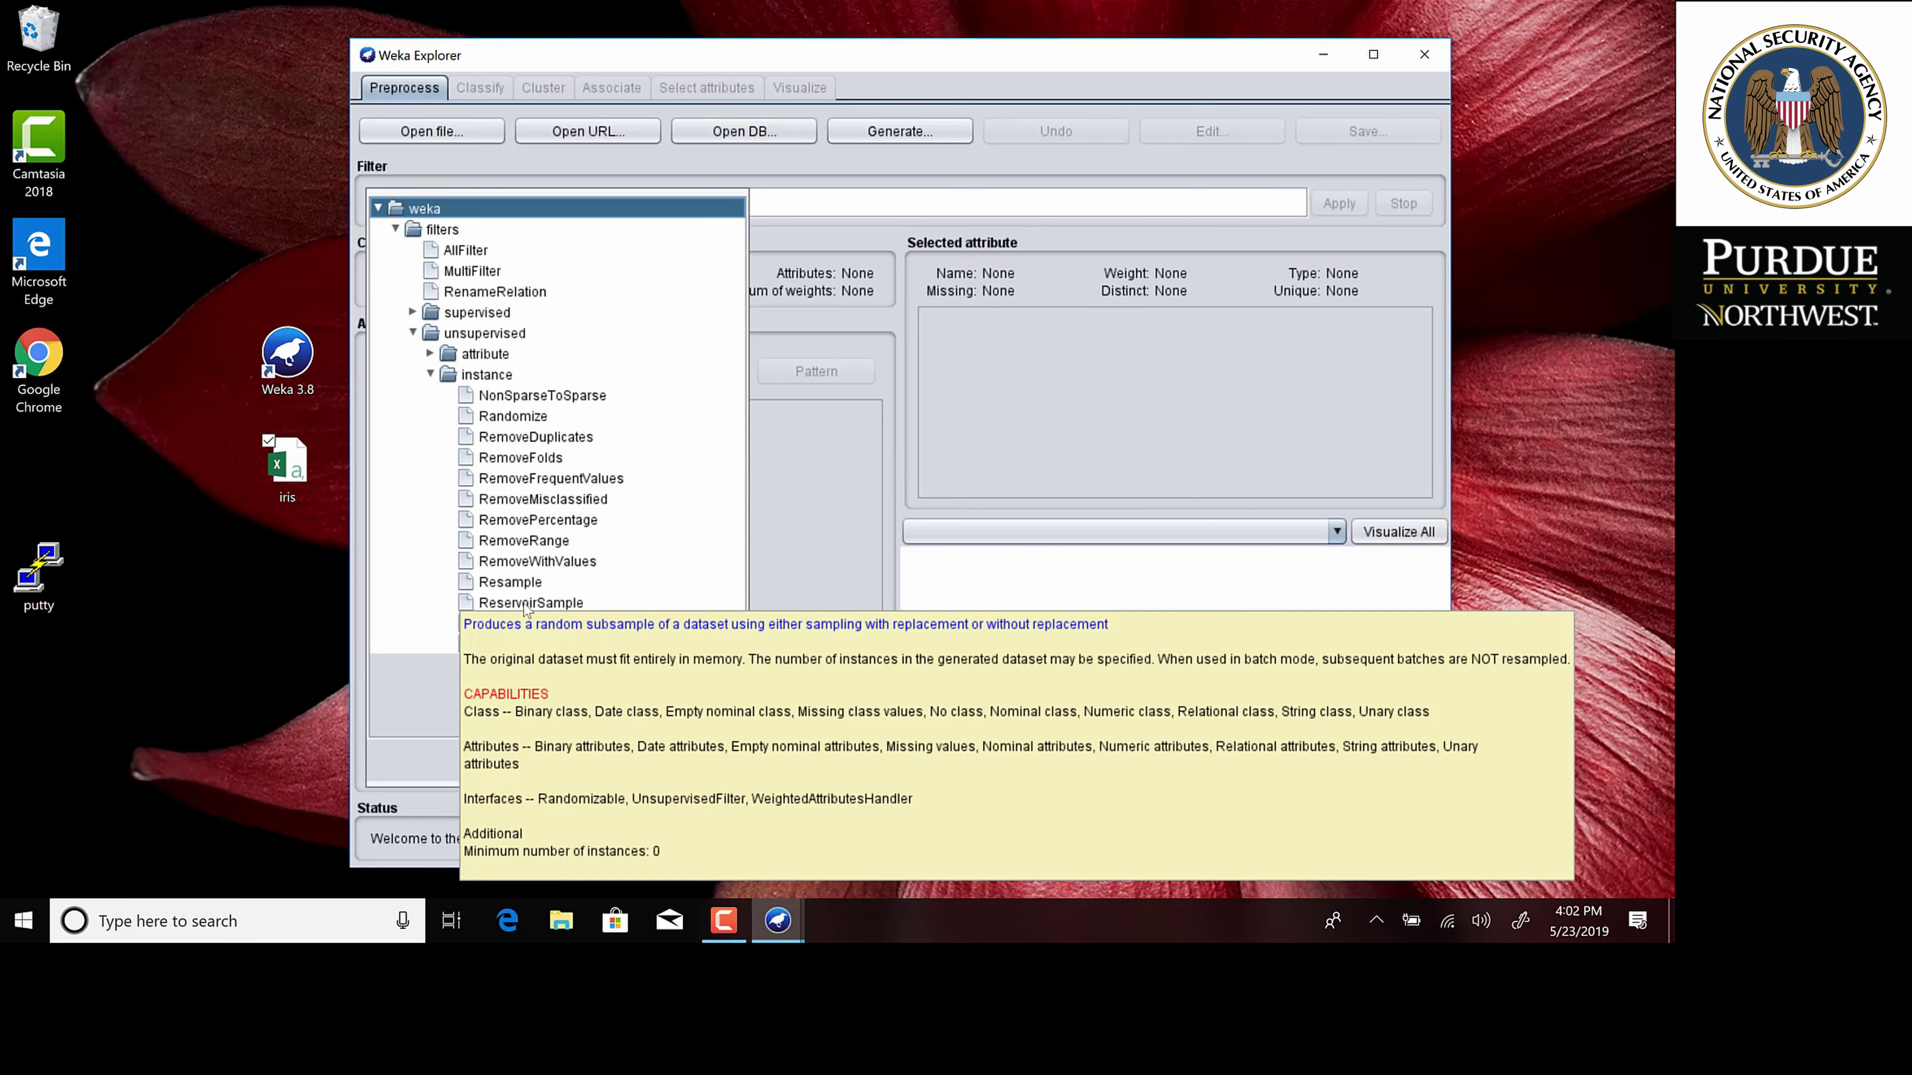
pyautogui.click(506, 584)
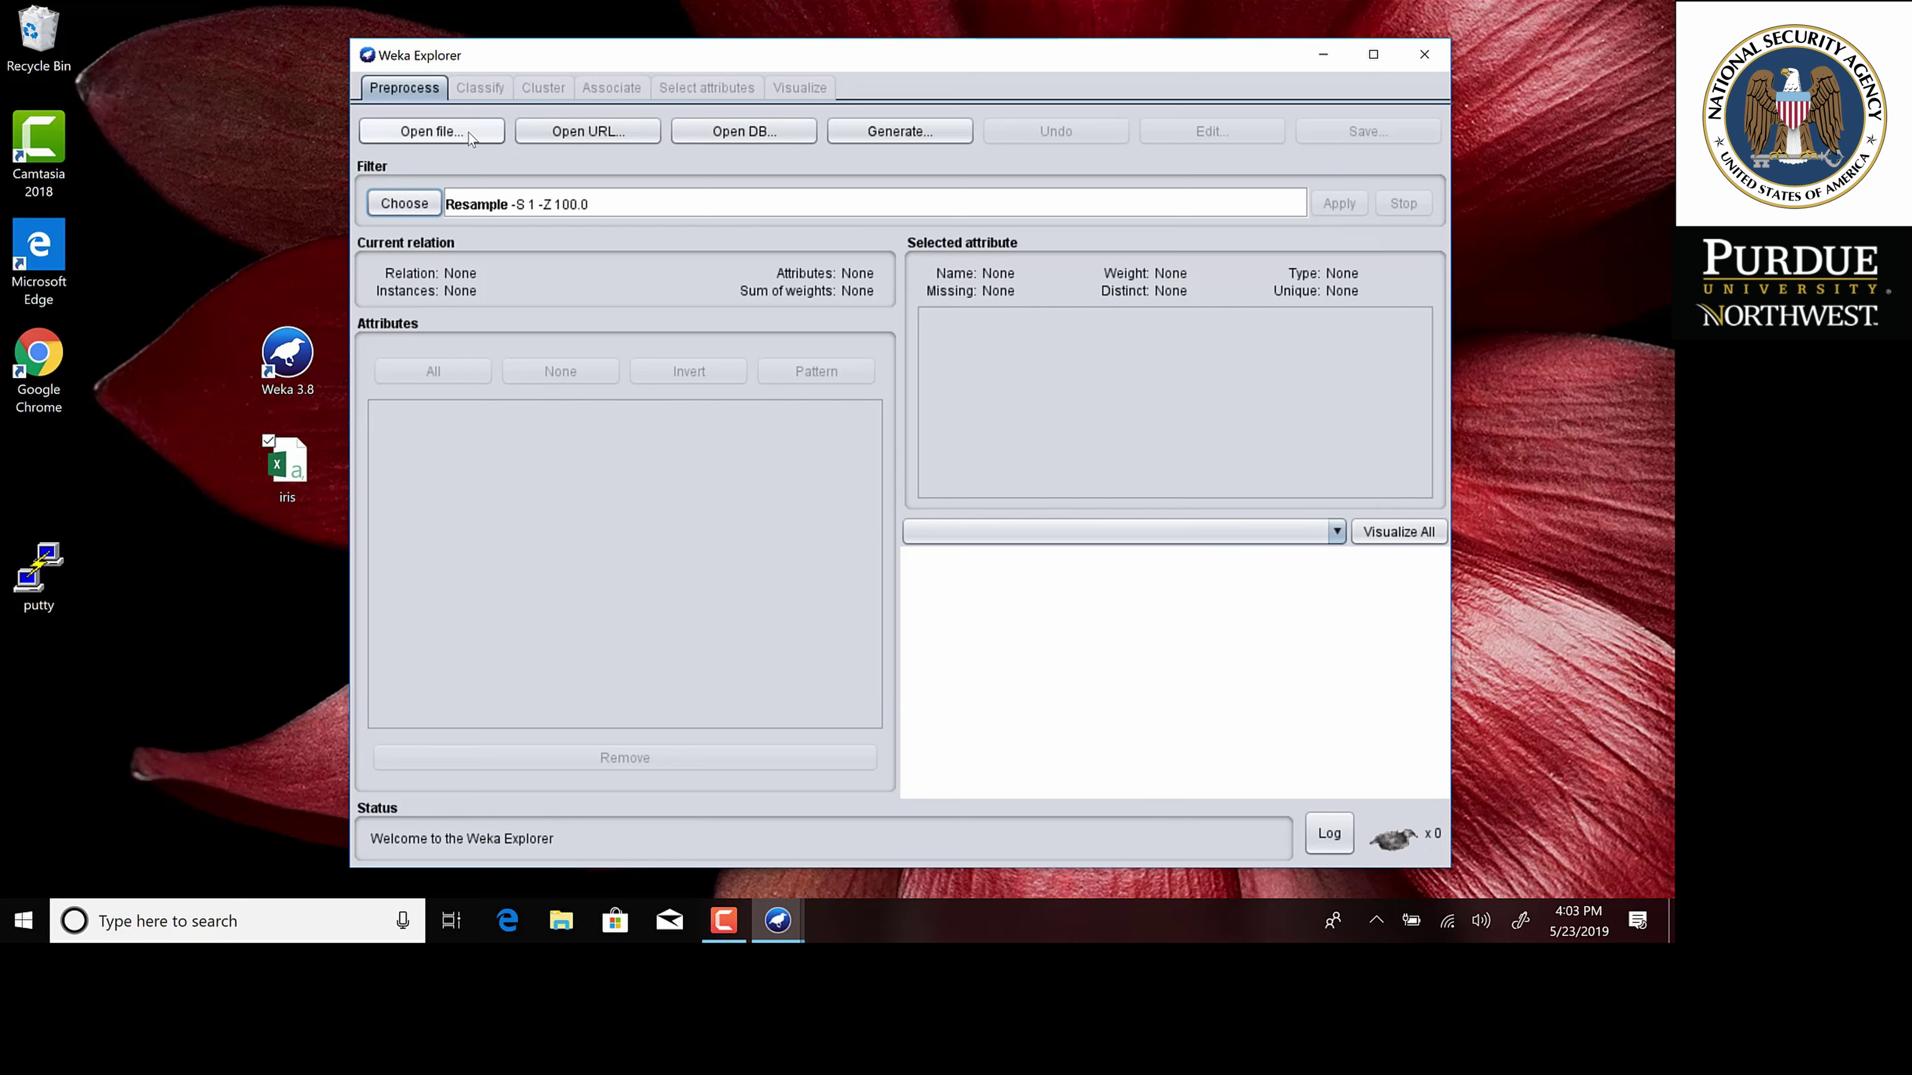
# Restart the Weka Explorer and begin opening a data file, switching the file dialog's folder to Desktop.
pyautogui.click(1419, 50)
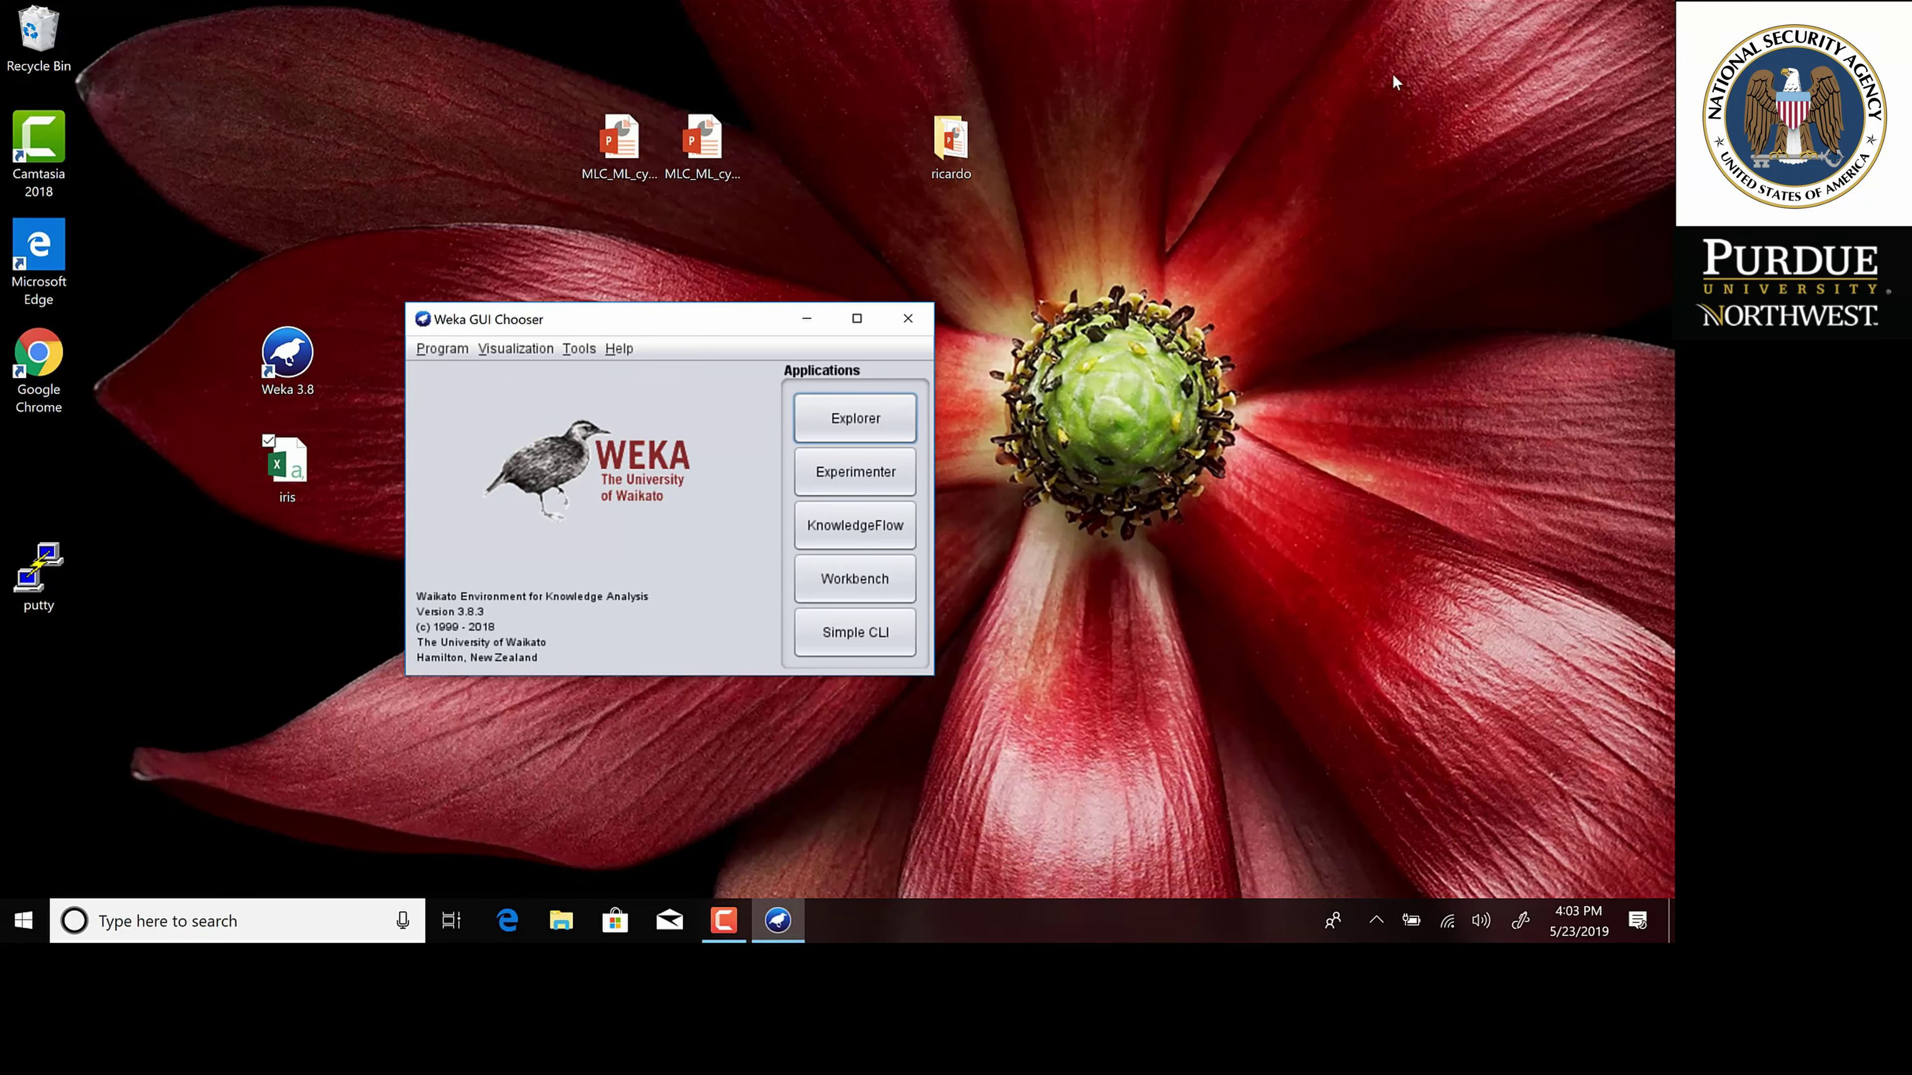
pyautogui.click(875, 423)
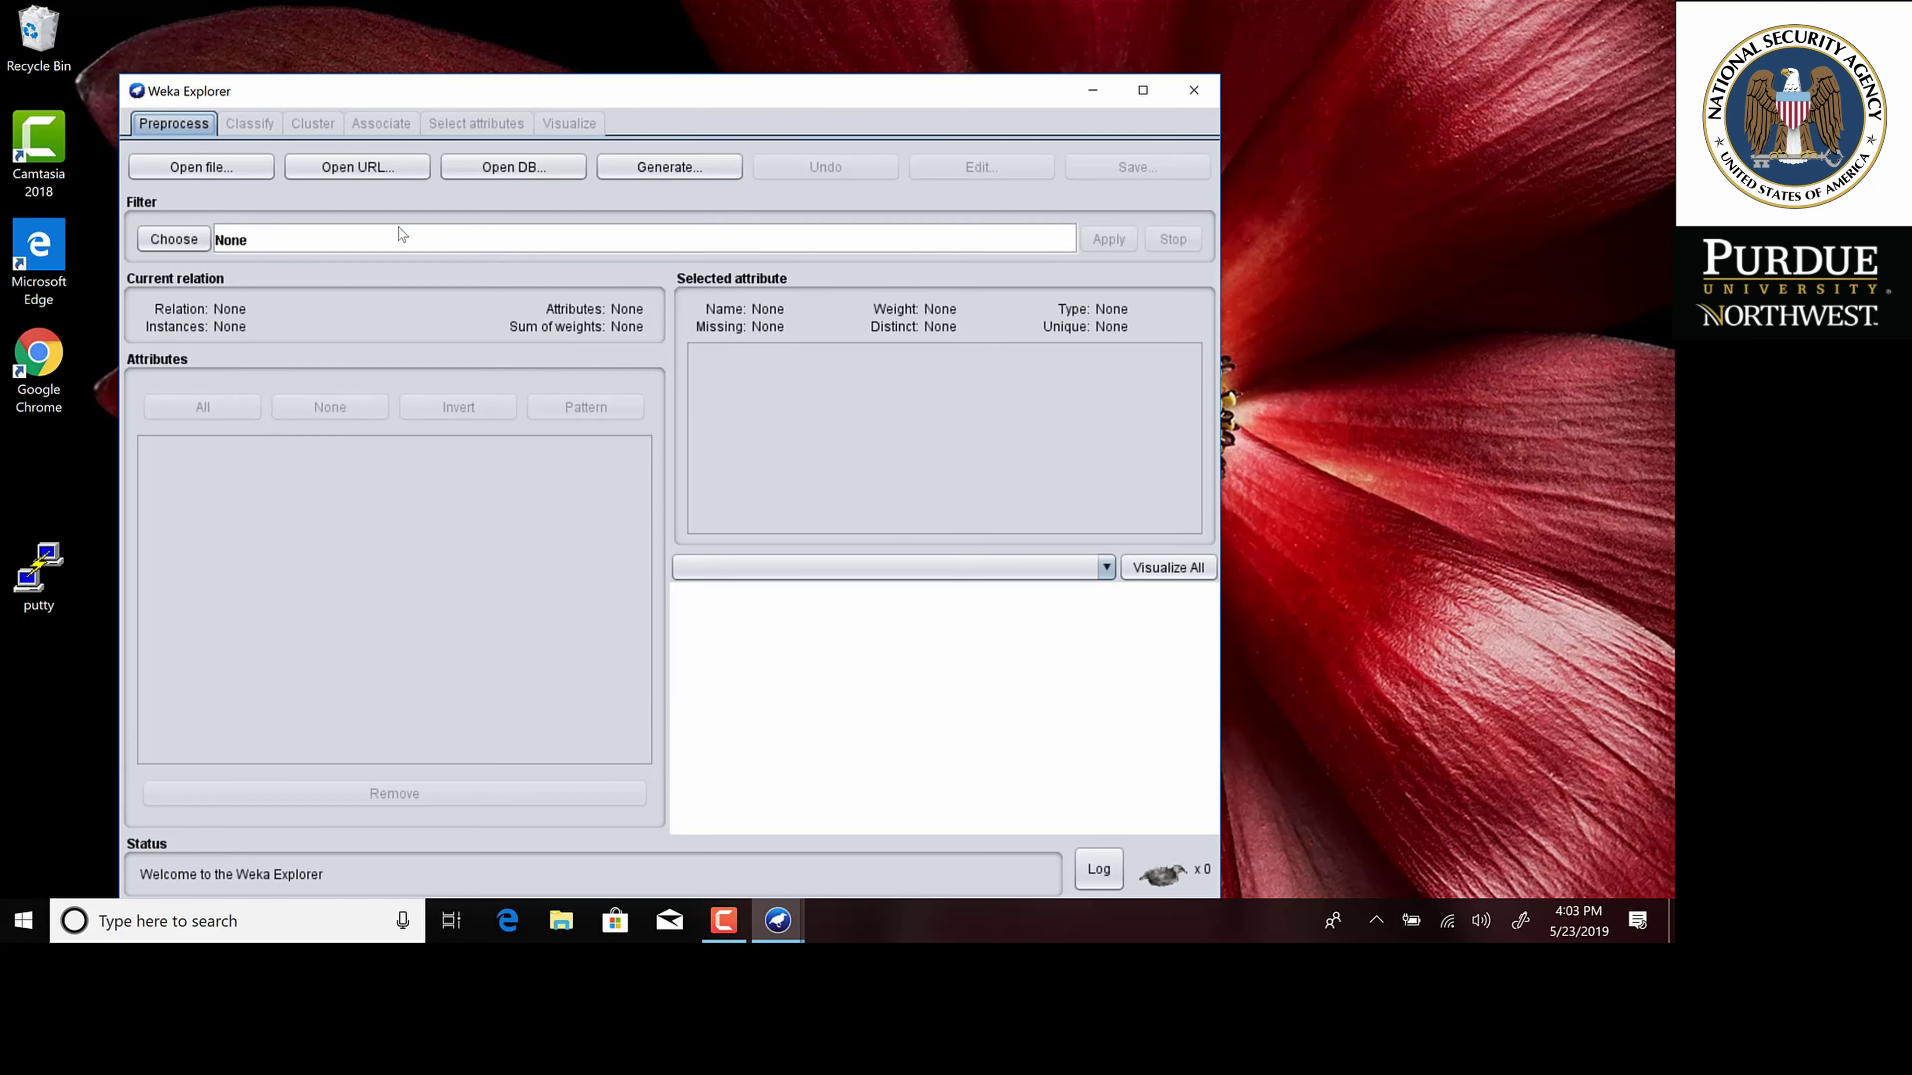
pyautogui.click(218, 173)
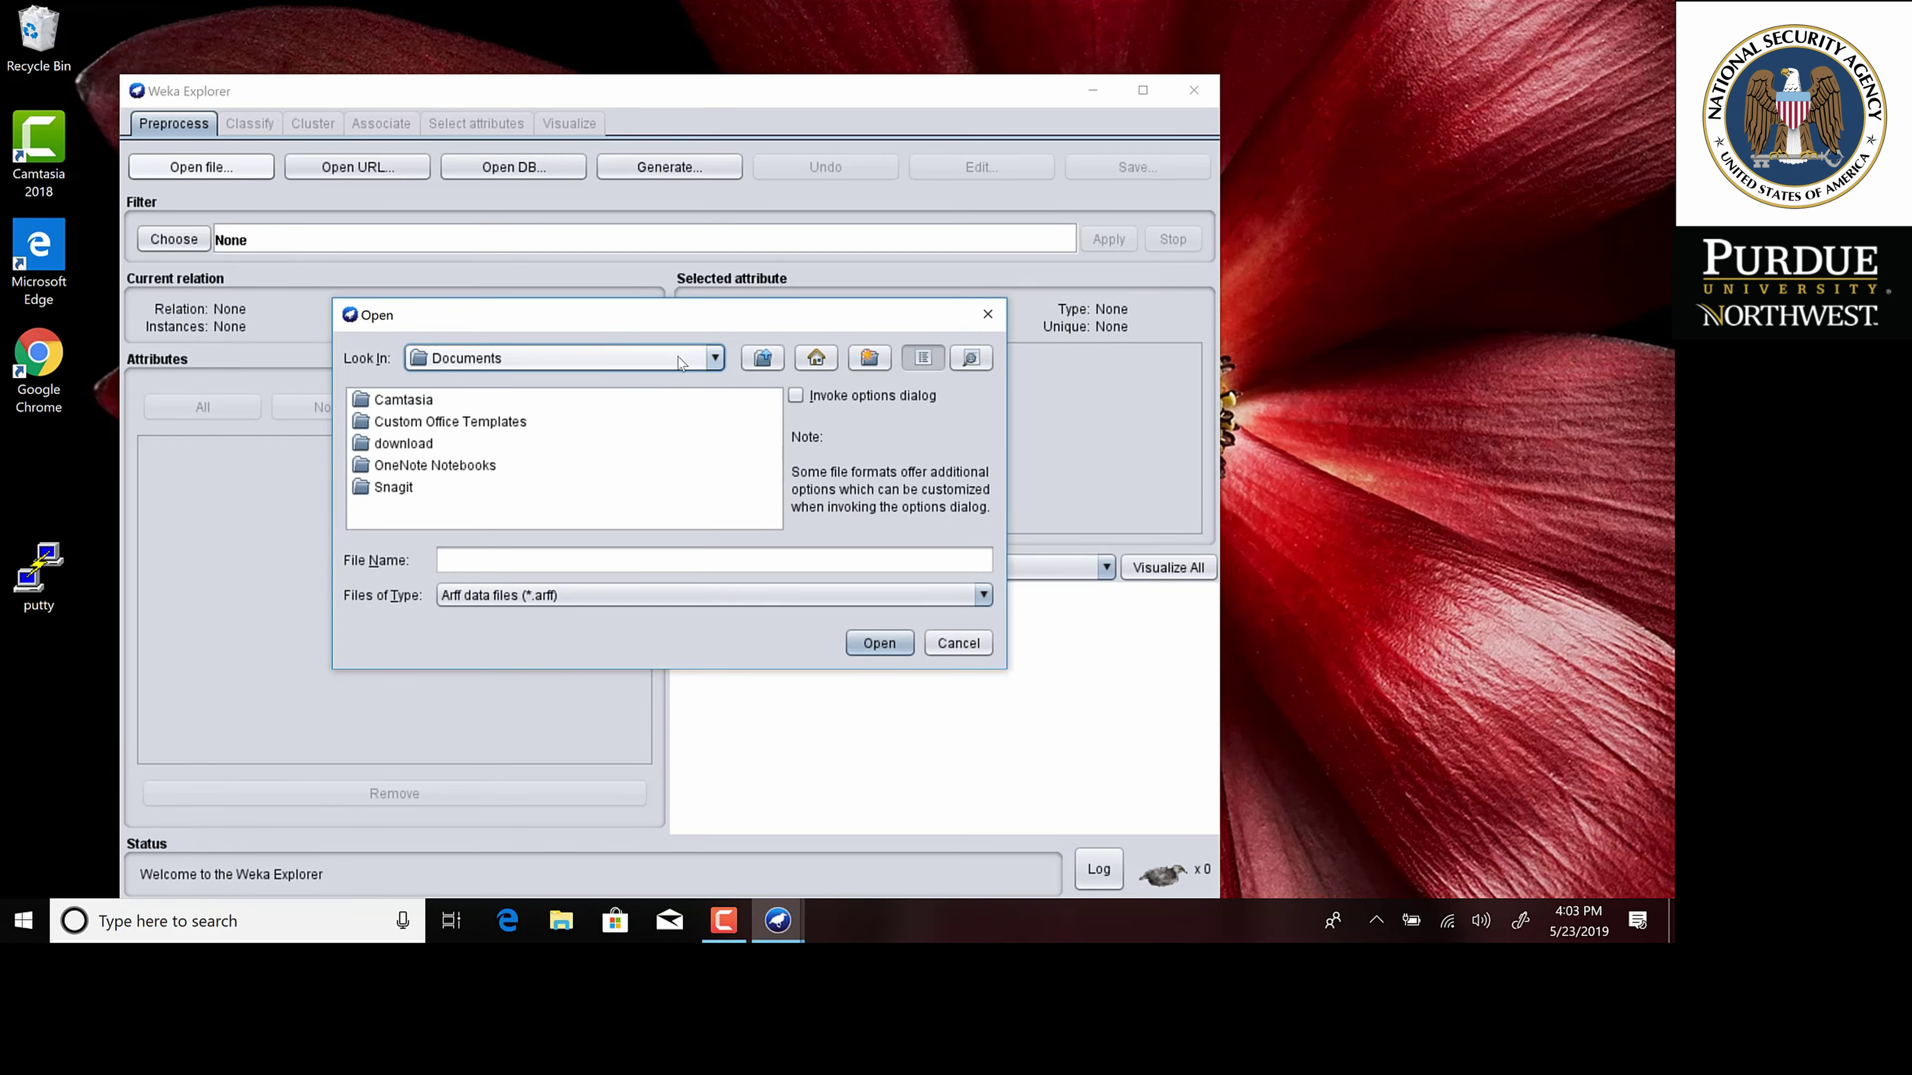
pyautogui.click(714, 358)
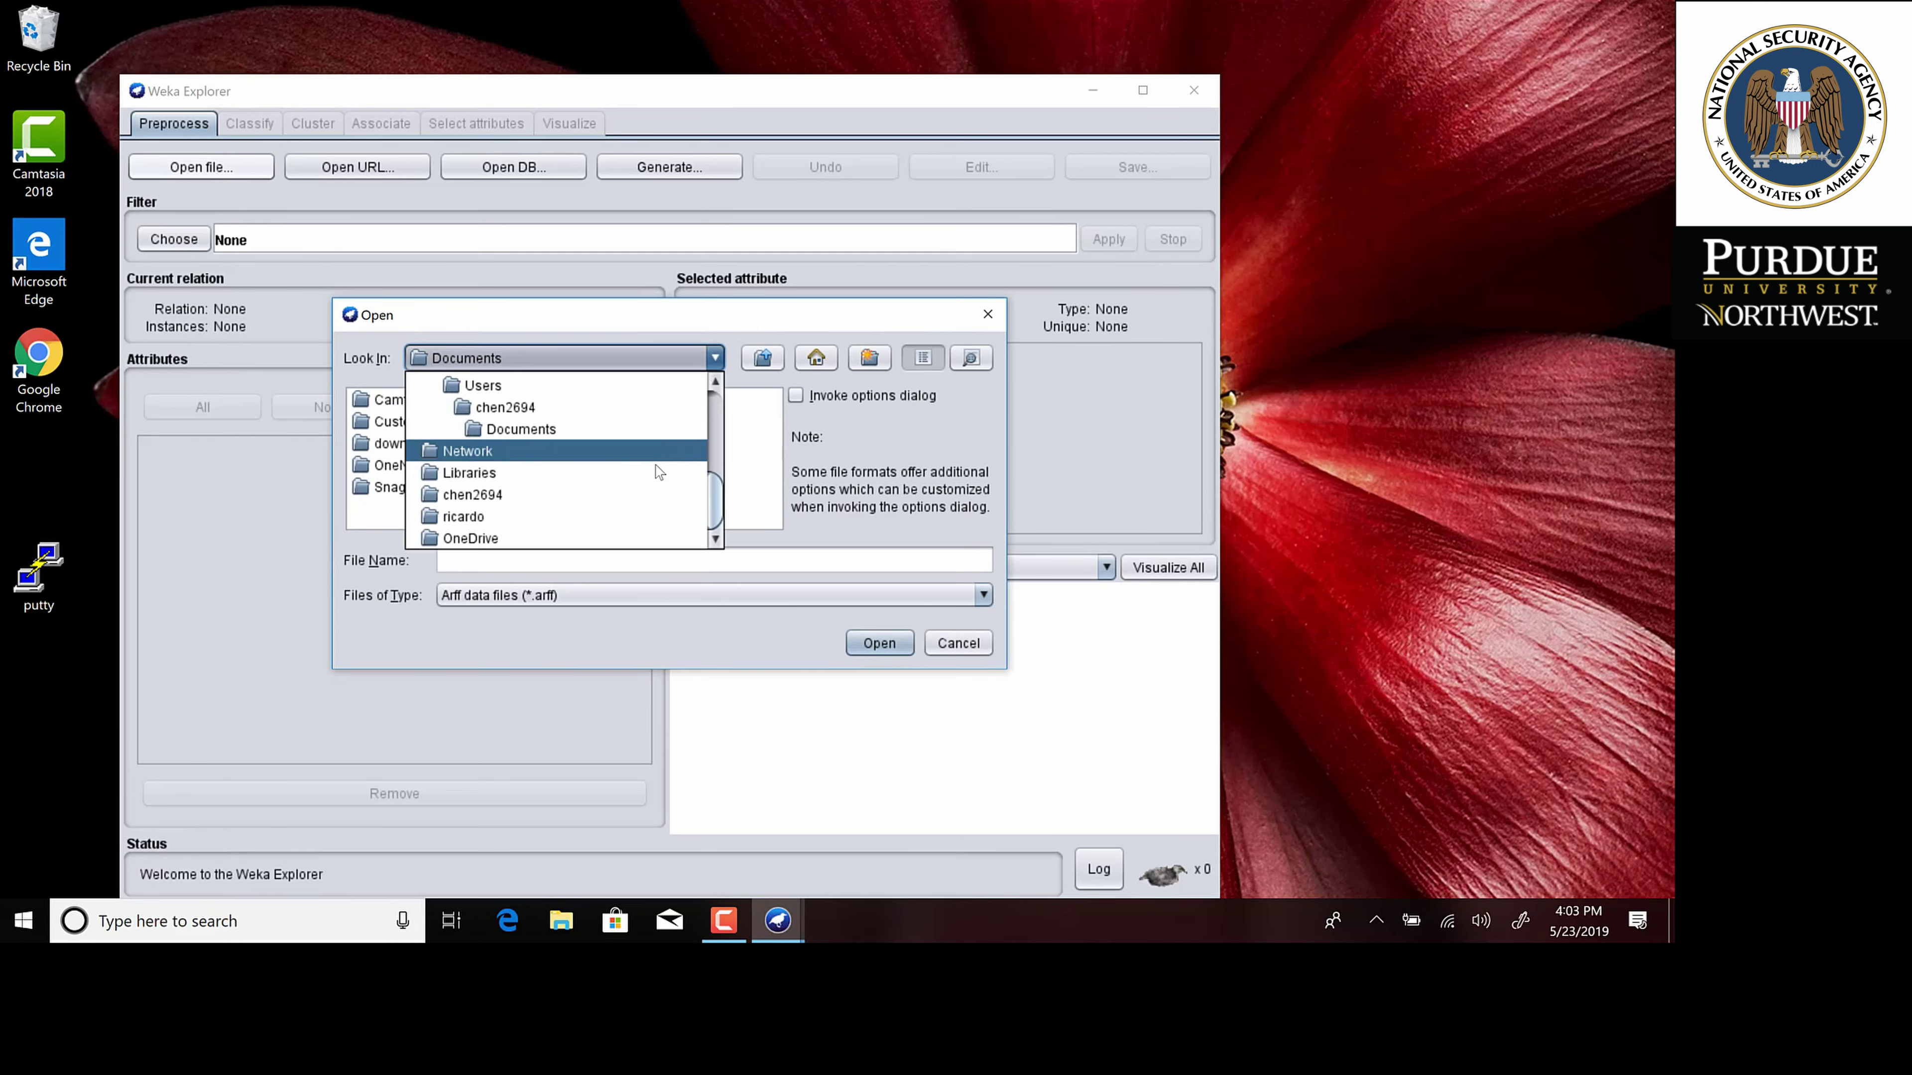
pyautogui.scroll(4, 694, 482)
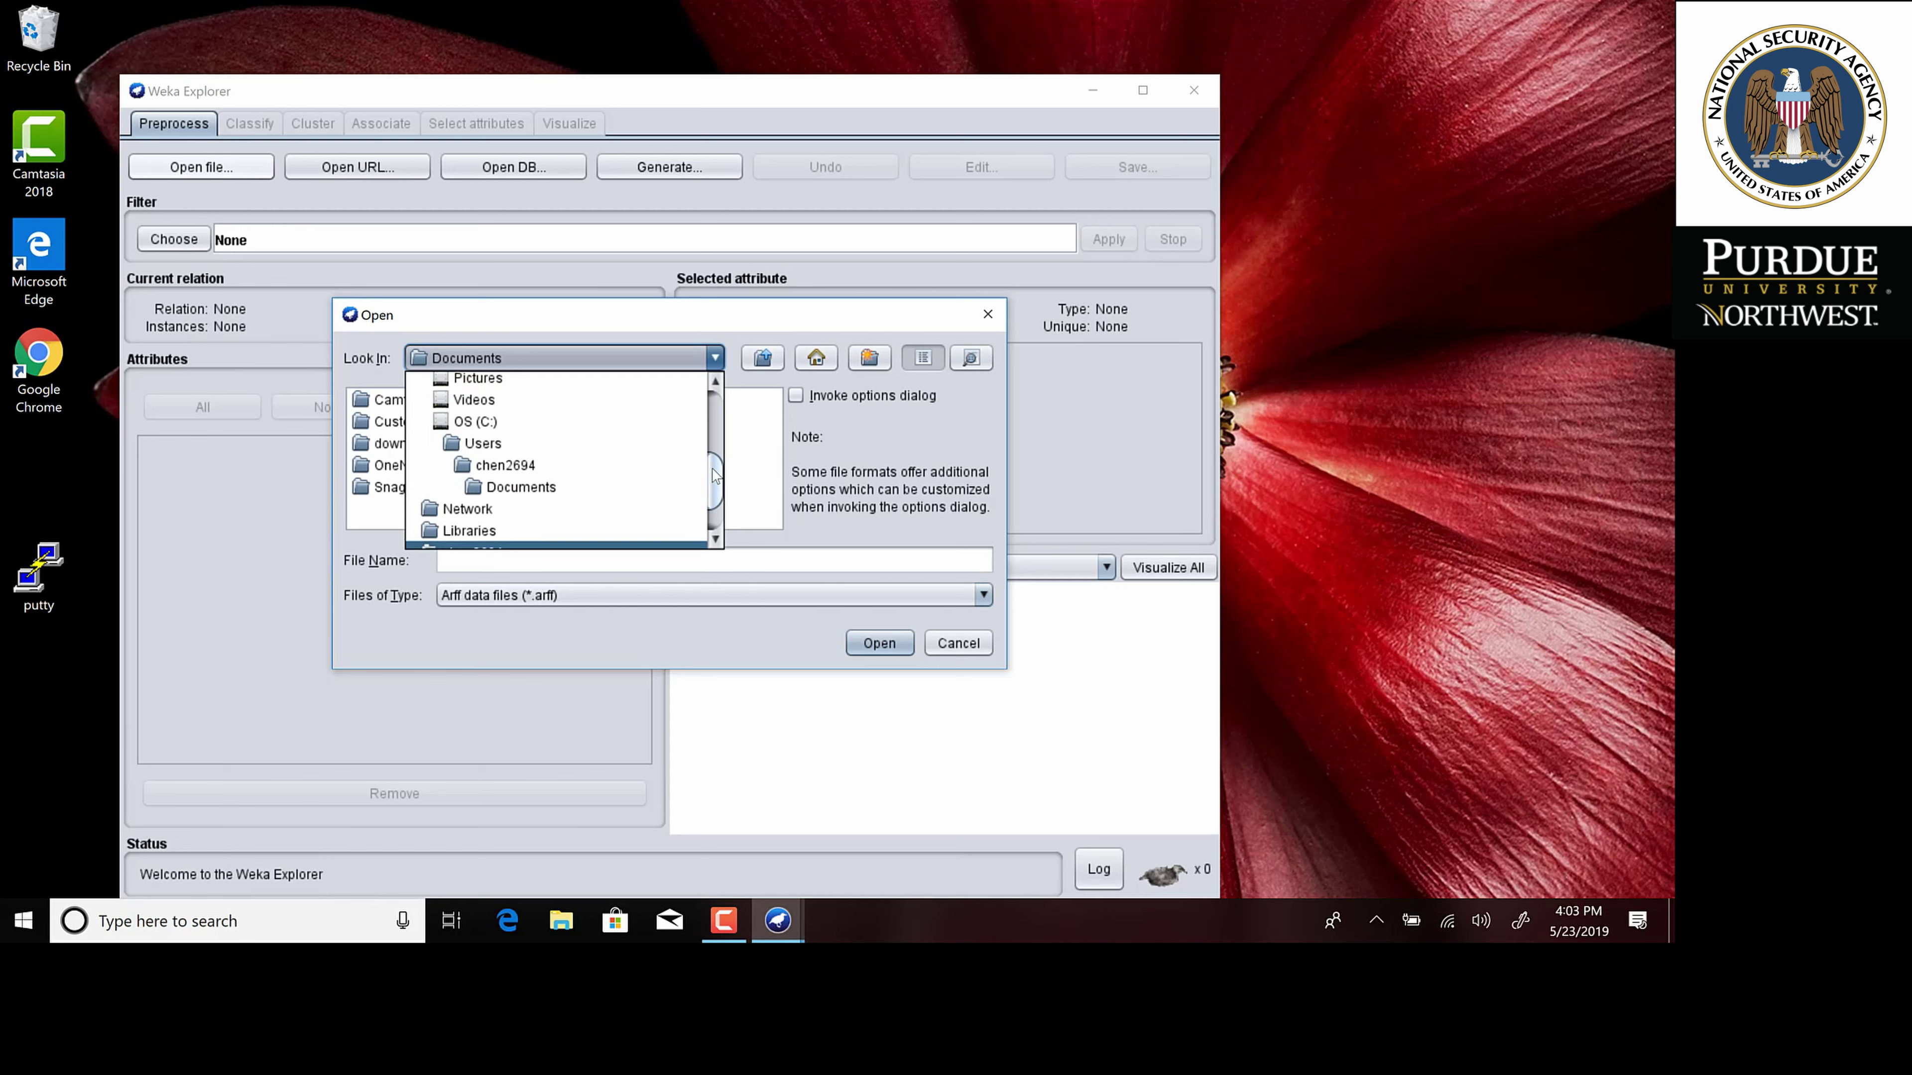
pyautogui.click(528, 441)
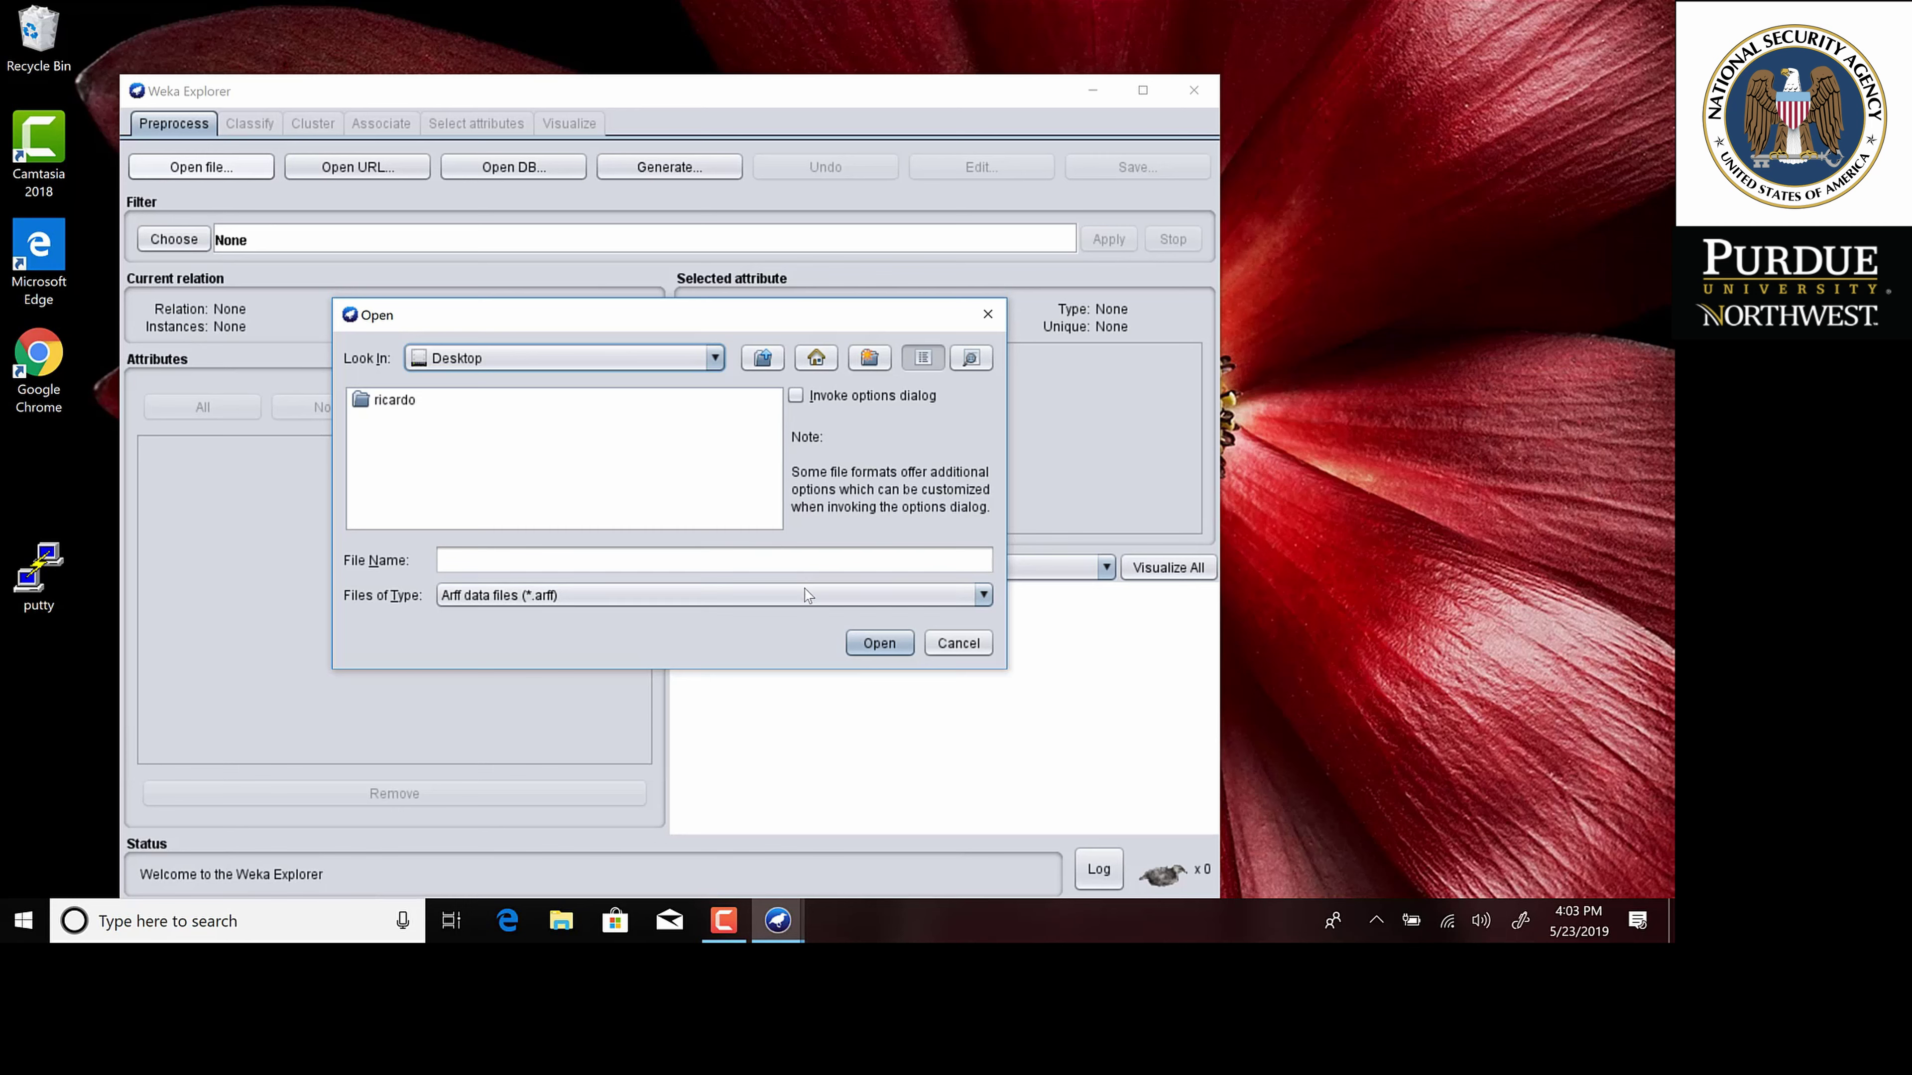
# Set the file type filter in the open dialog to All Files.
pyautogui.click(982, 596)
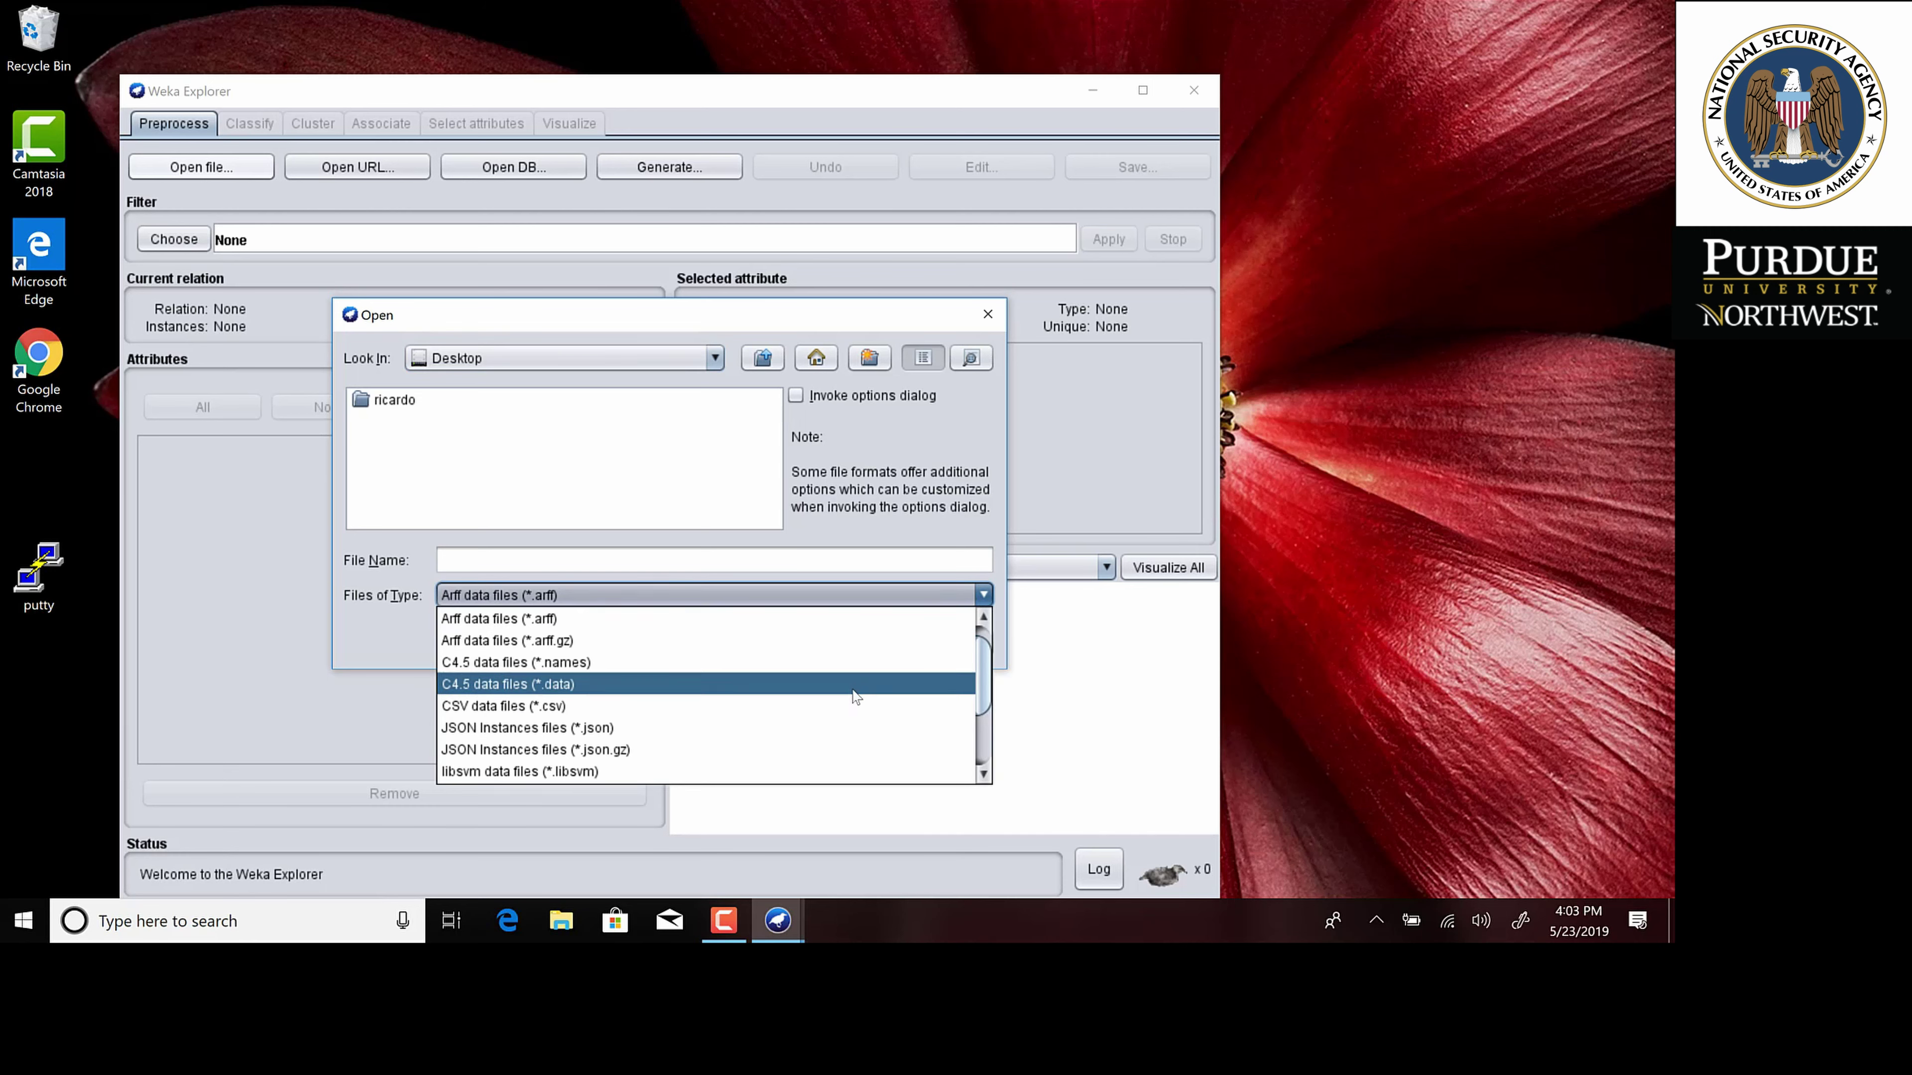
pyautogui.click(844, 693)
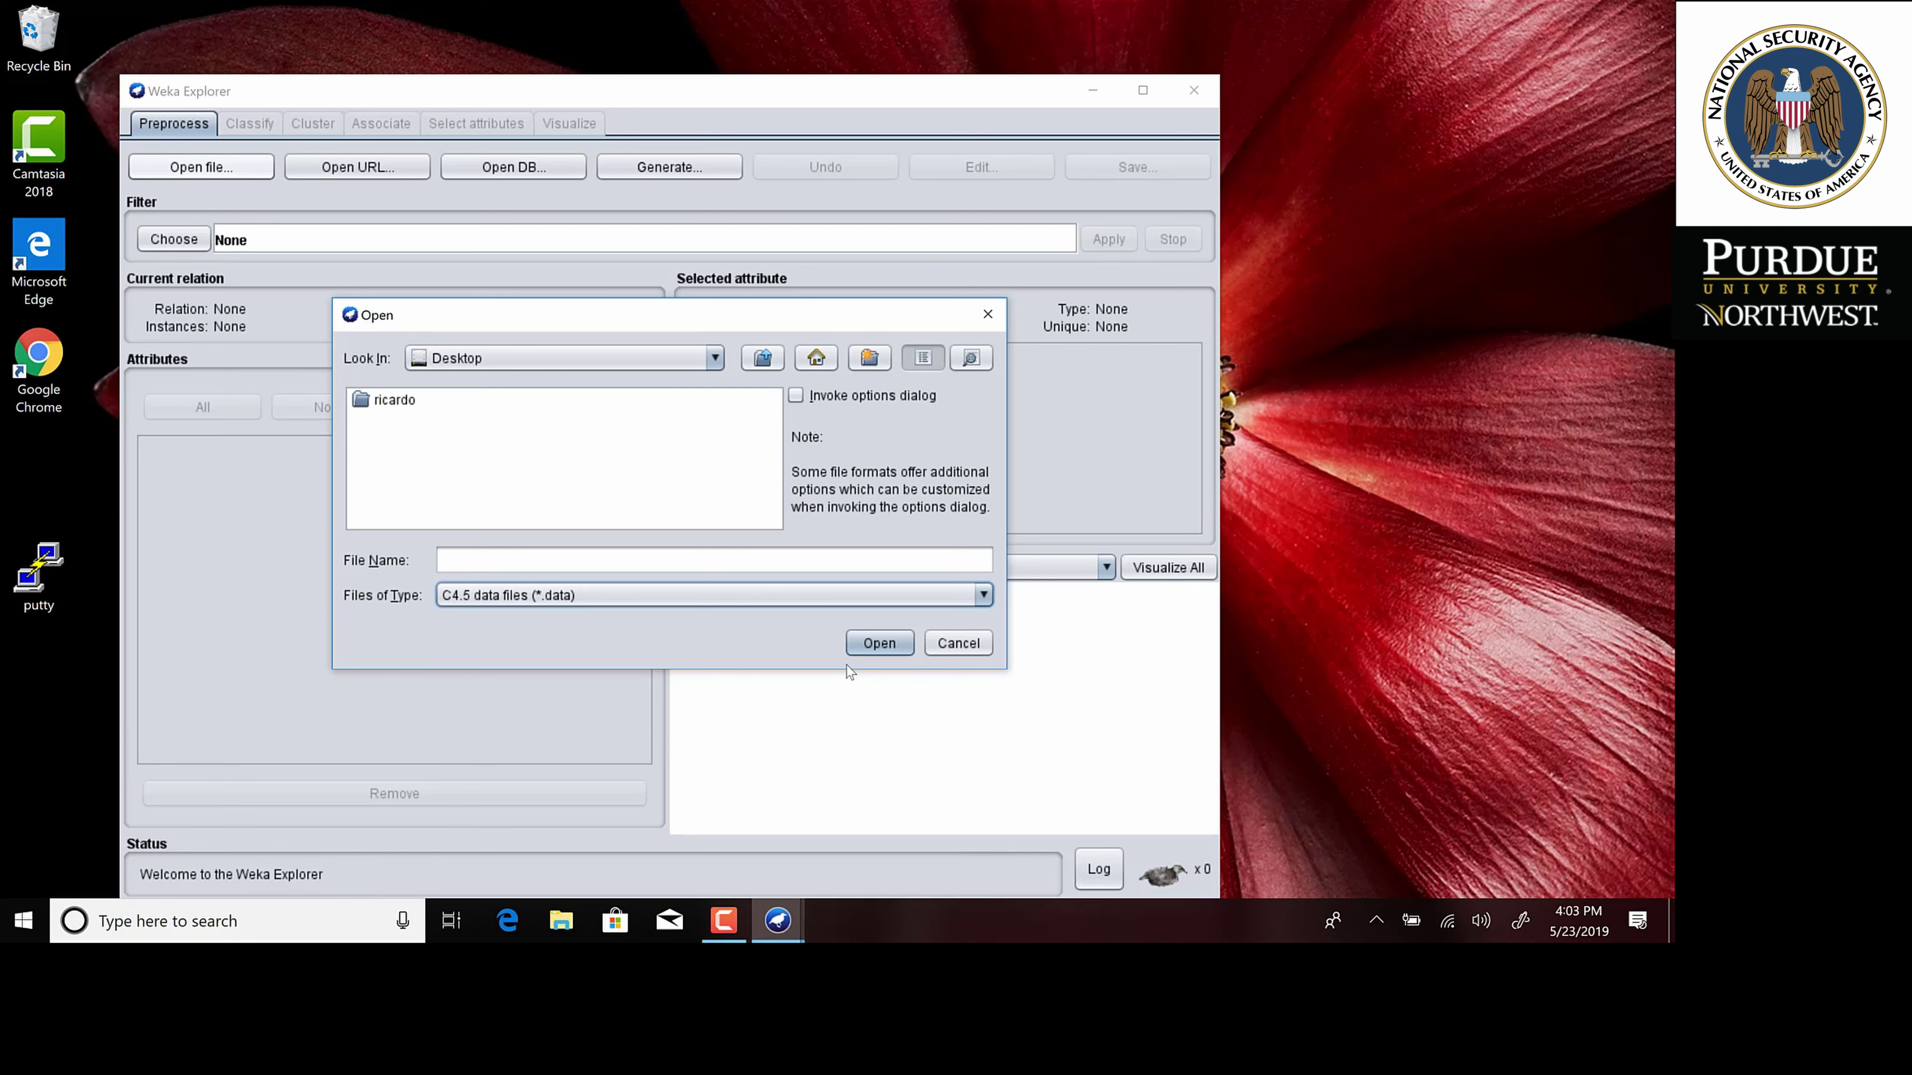
pyautogui.click(980, 595)
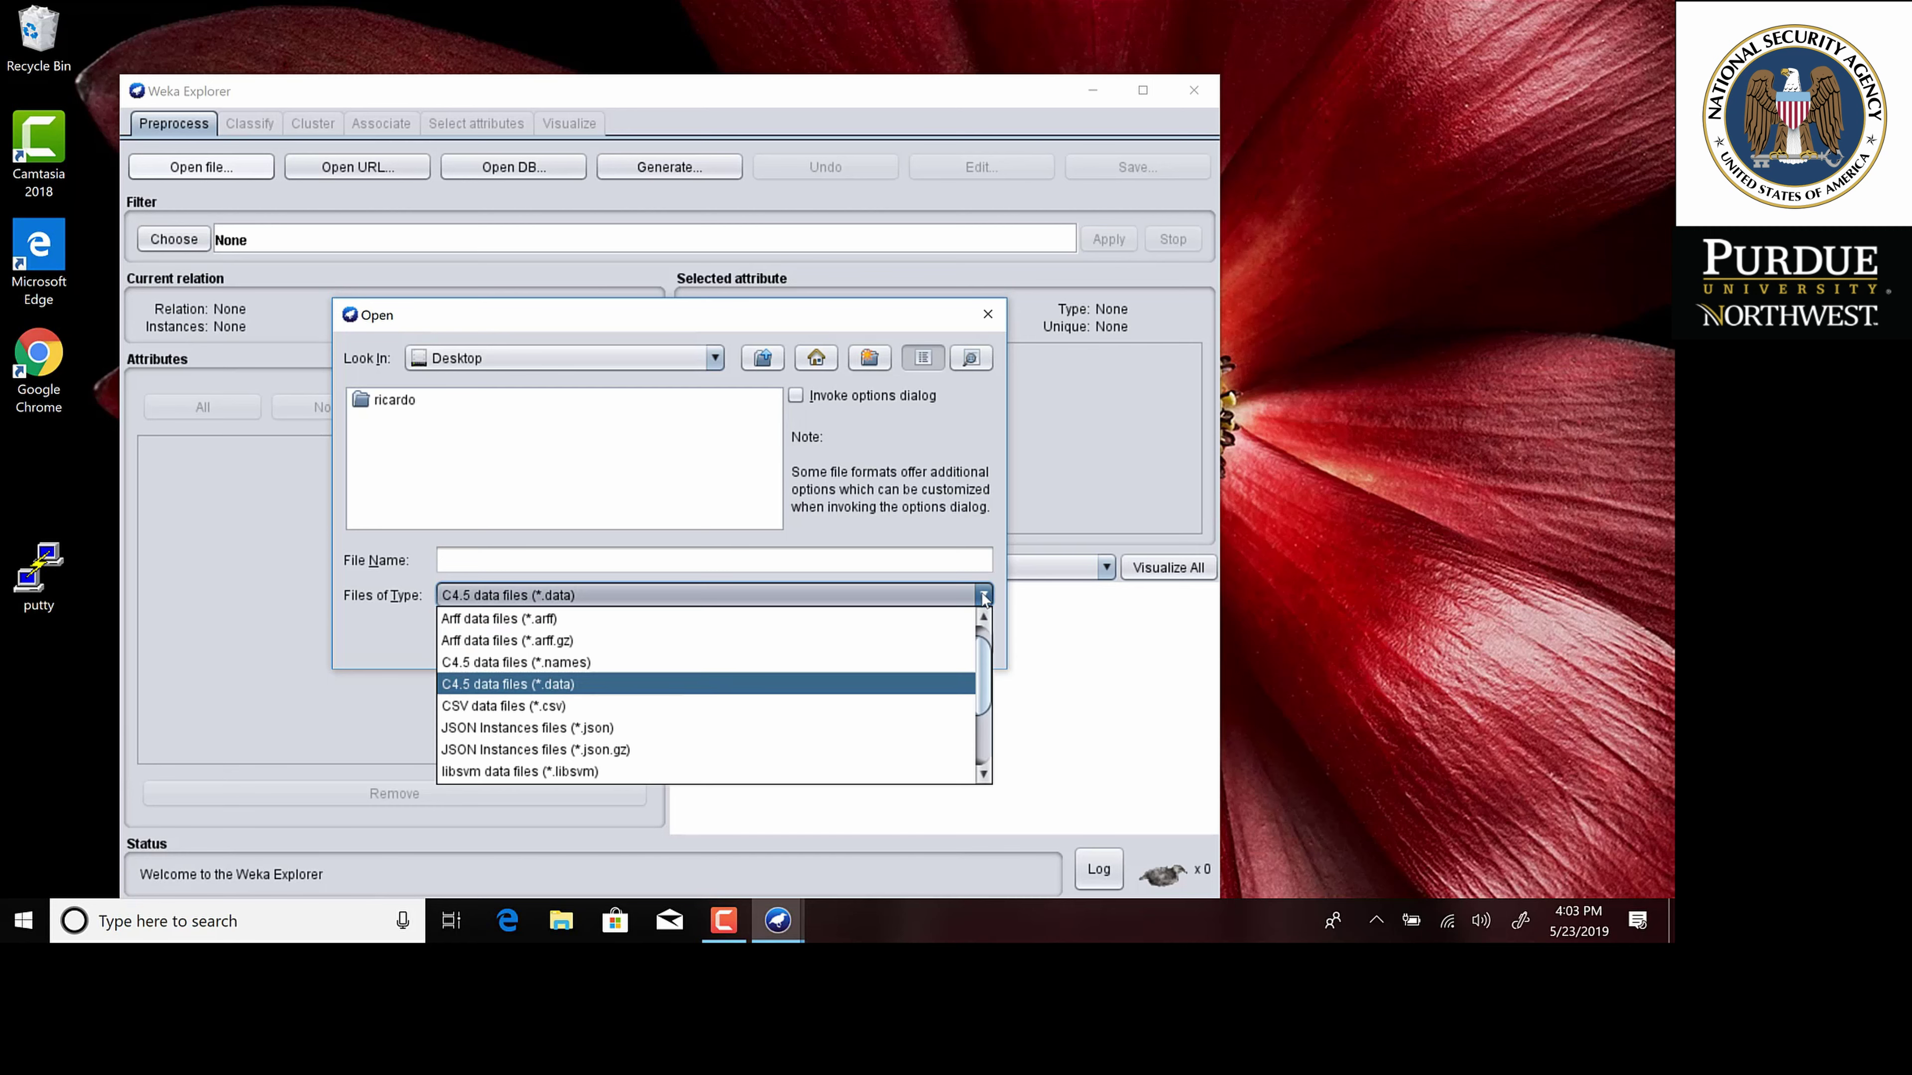
pyautogui.click(993, 676)
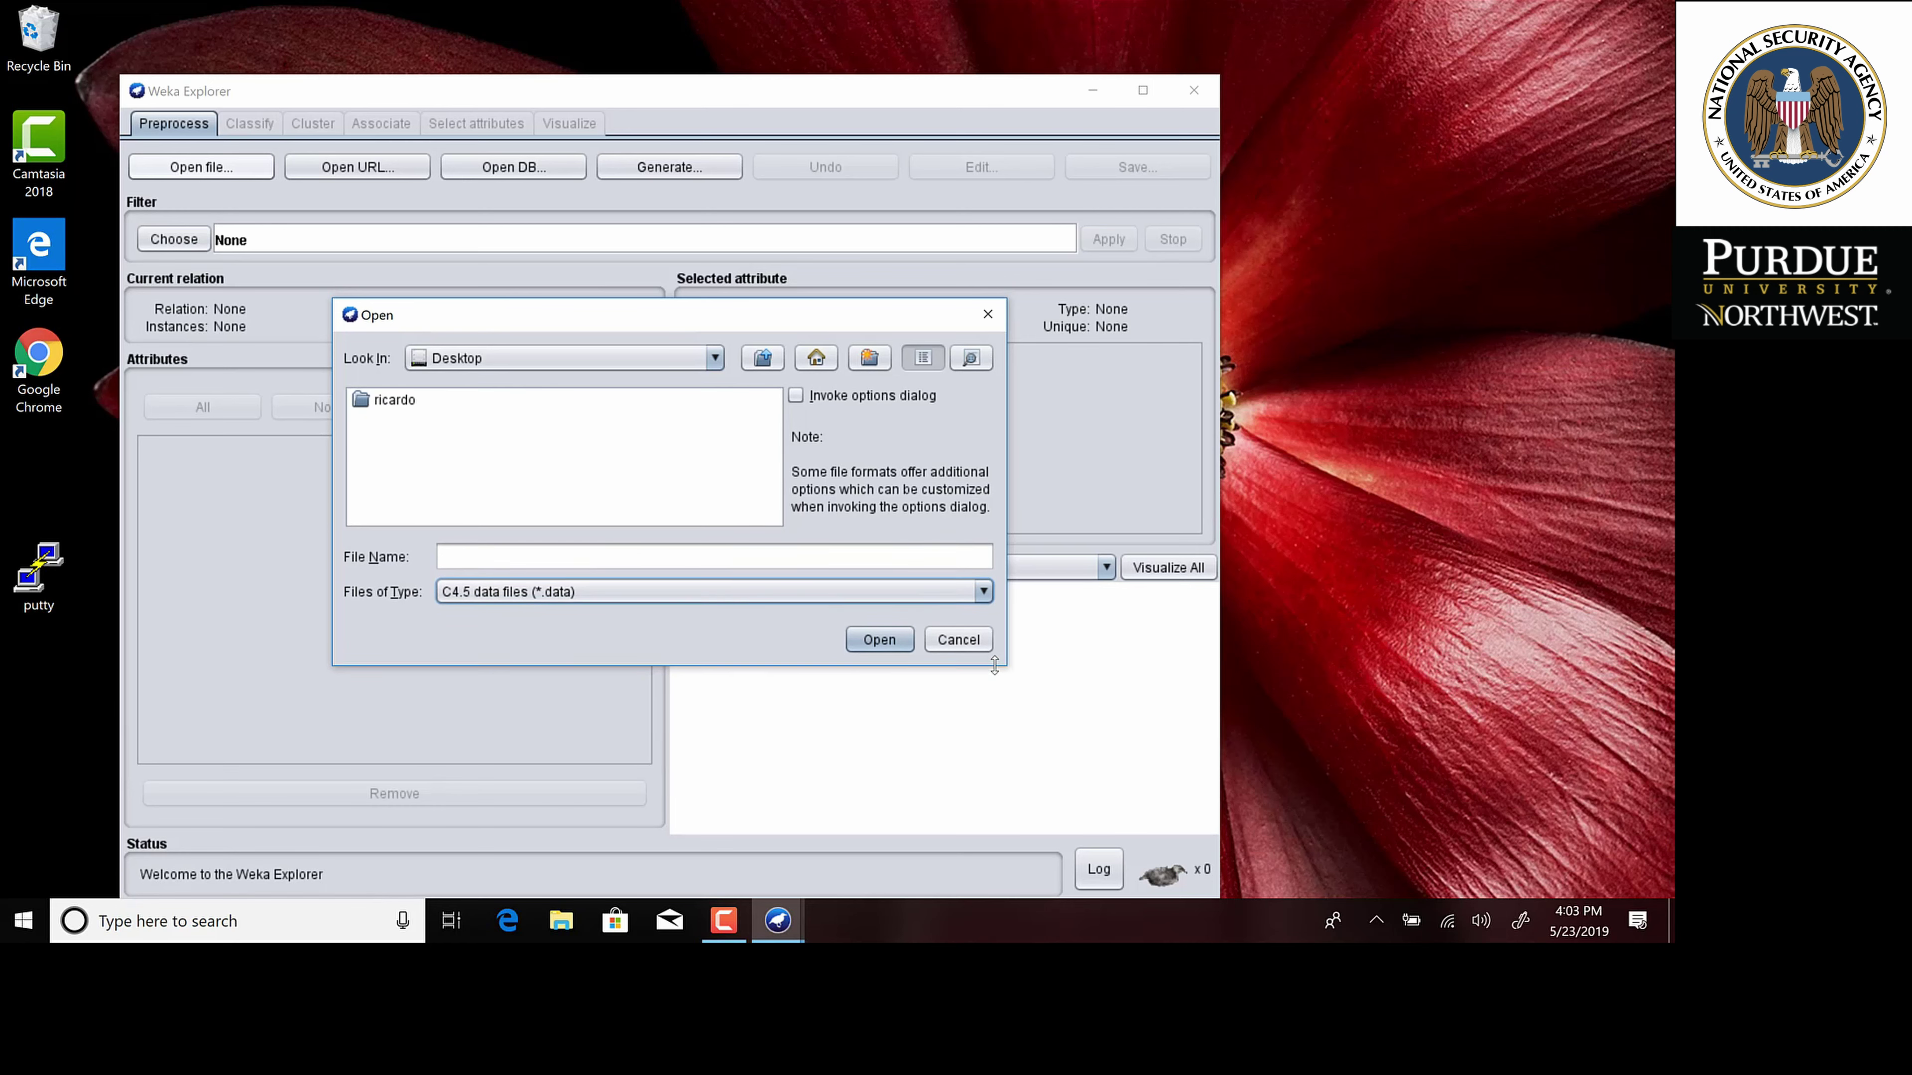
pyautogui.click(983, 591)
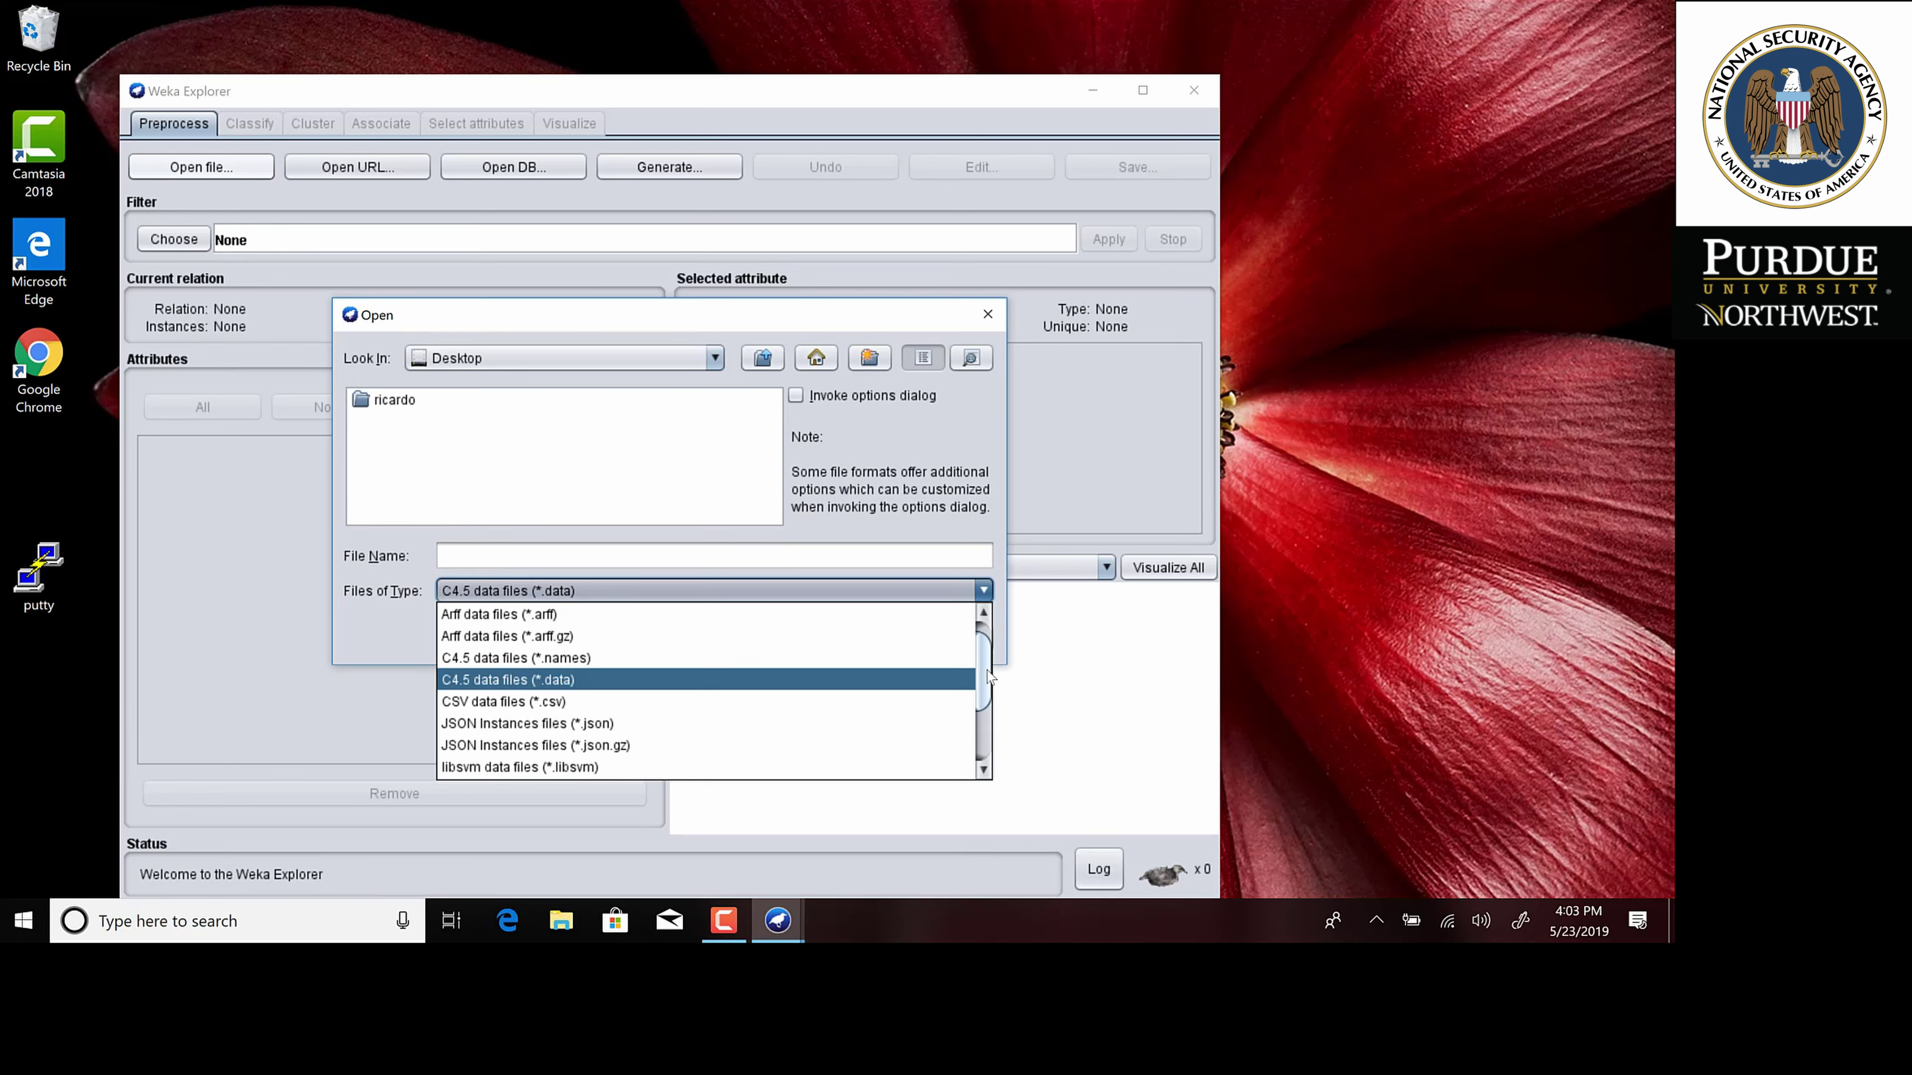
pyautogui.scroll(1, 983, 666)
pyautogui.click(595, 616)
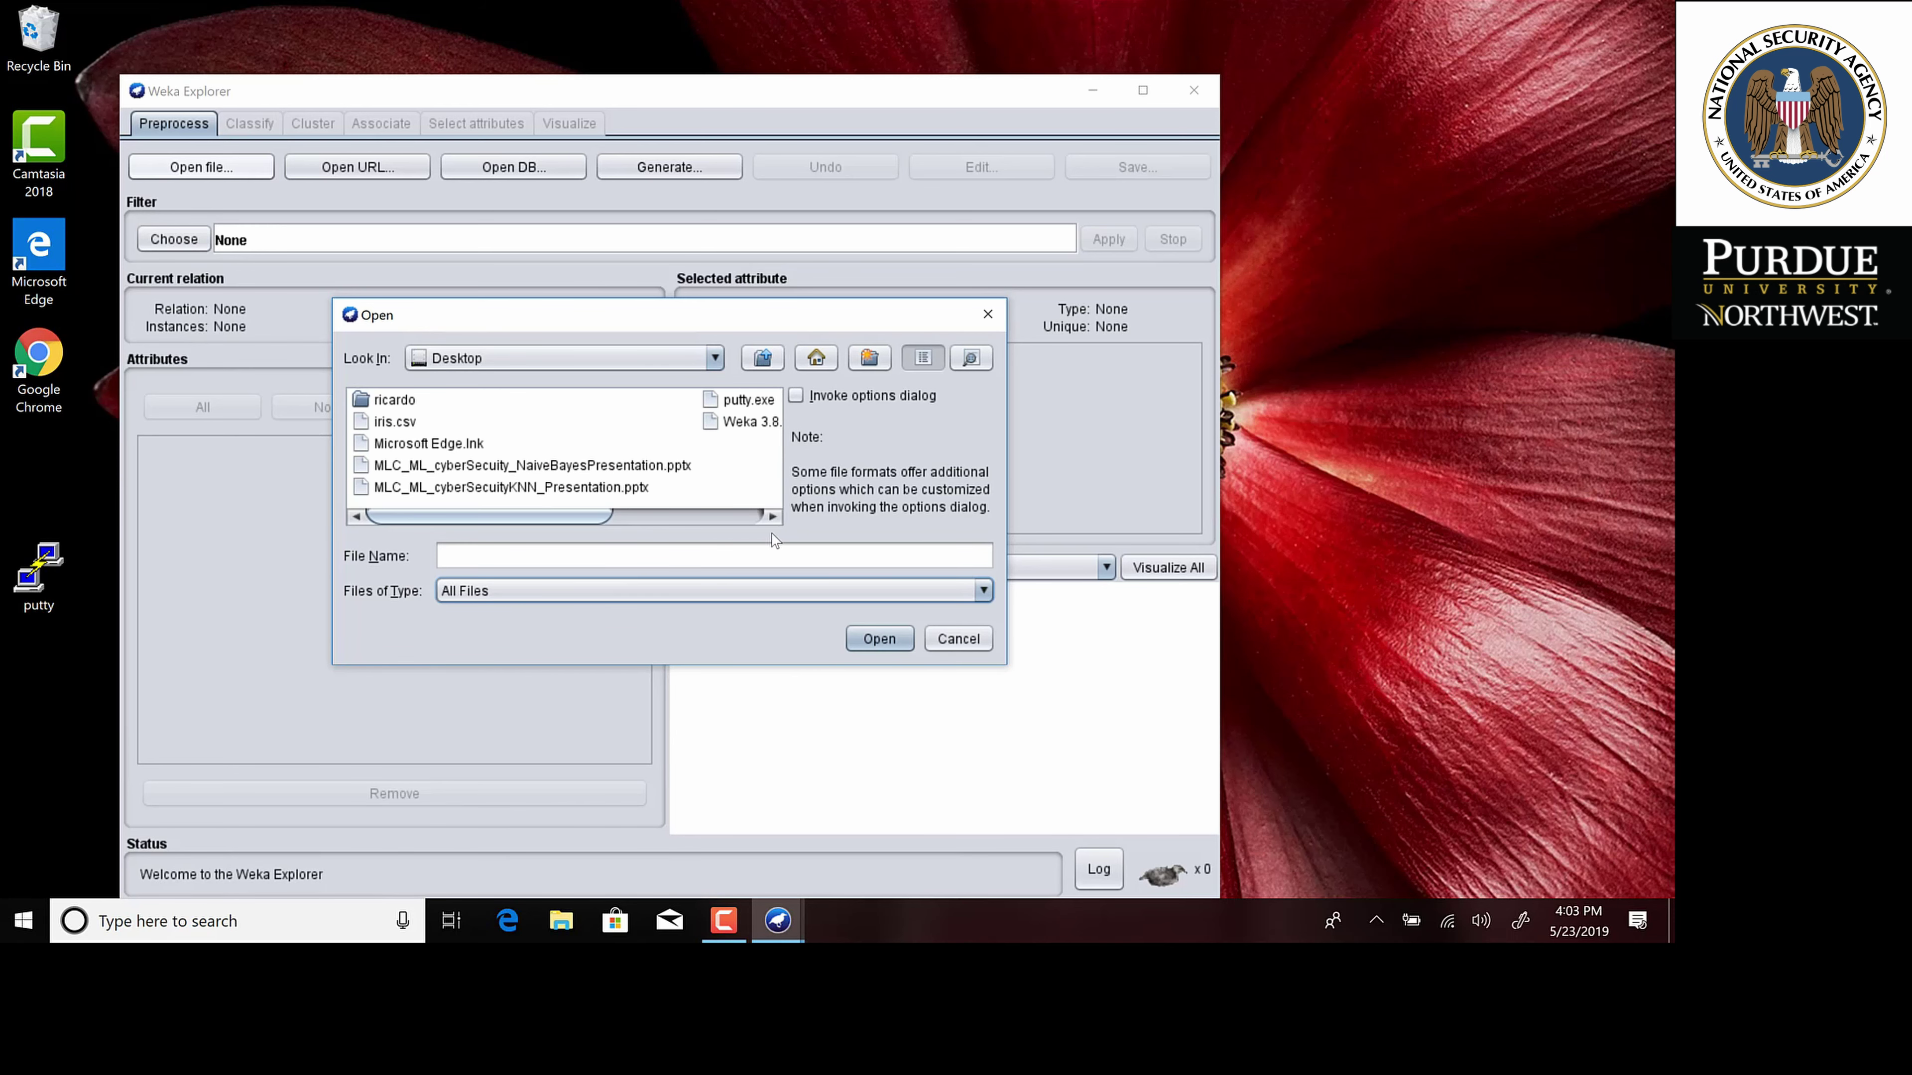
# Load iris.csv from the Desktop folder and maximize the Explorer window.
pyautogui.click(771, 516)
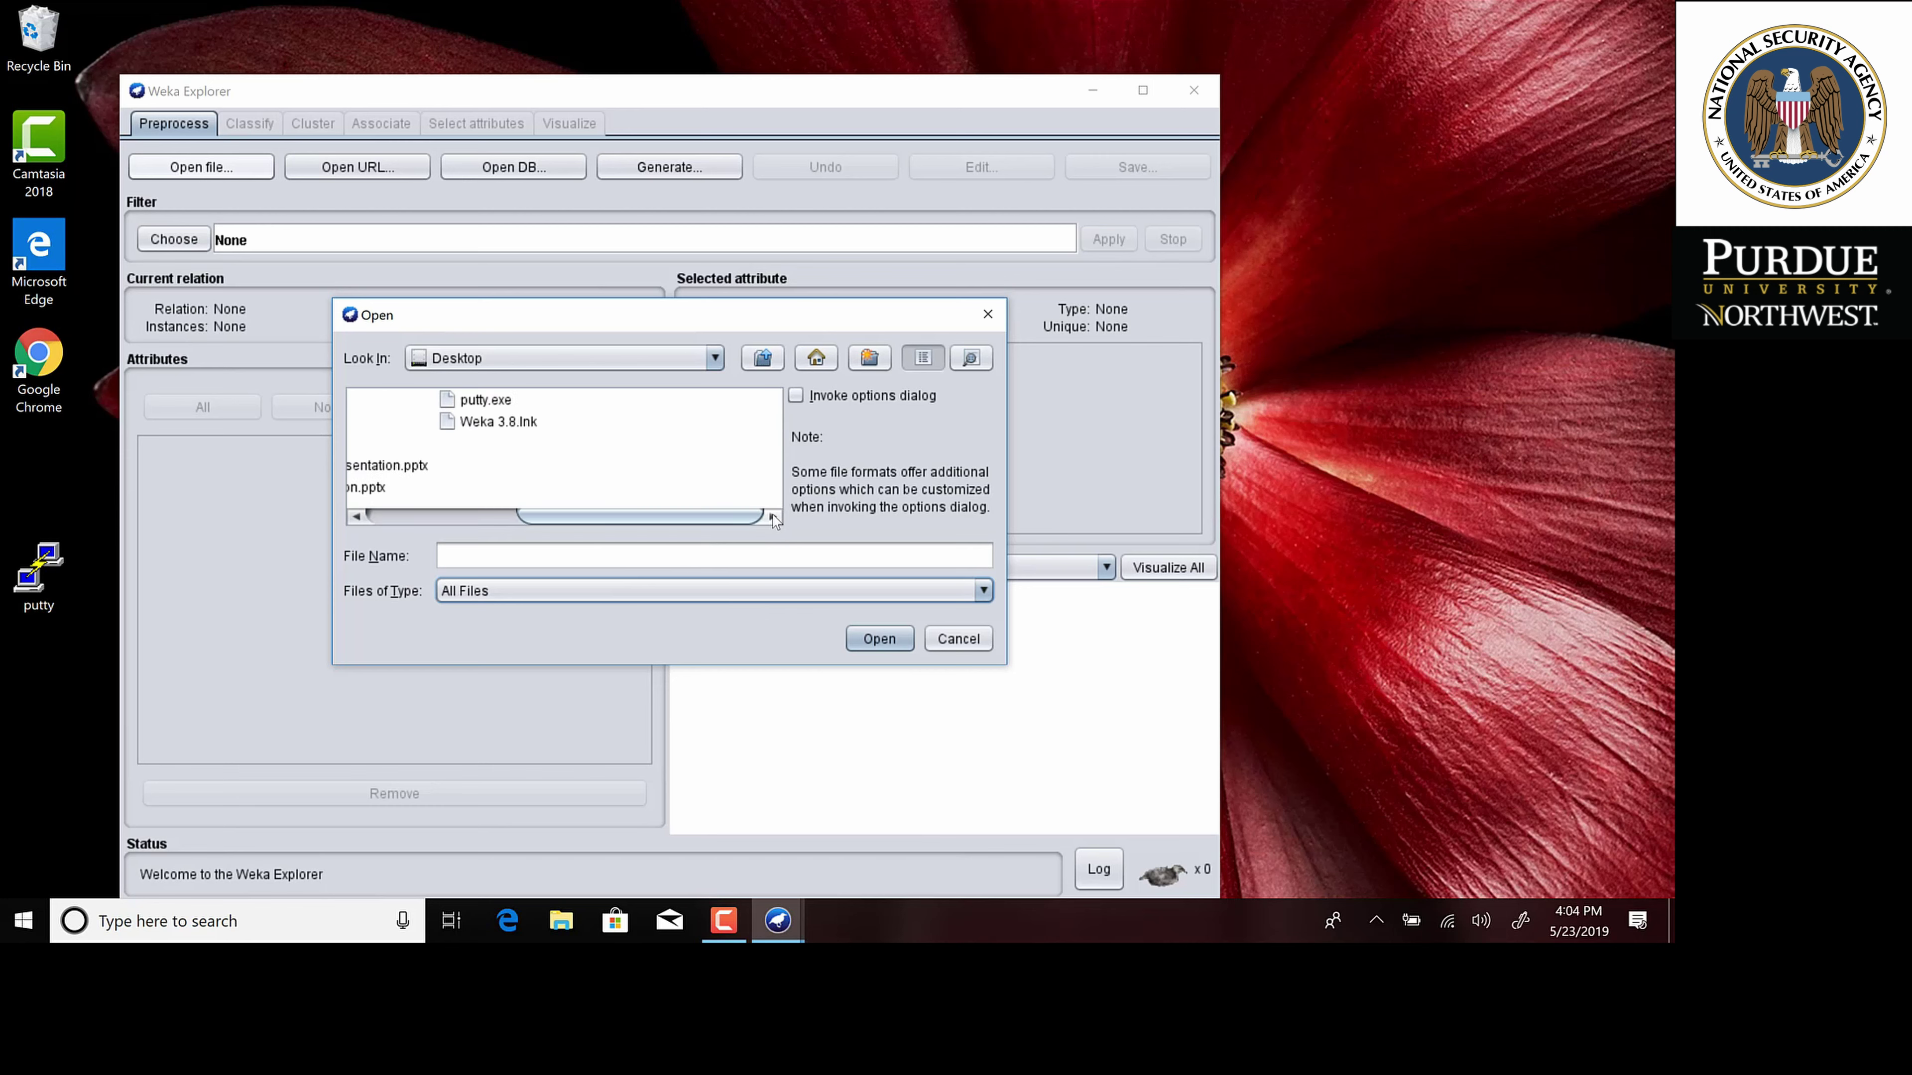
pyautogui.moveTo(561, 518); pyautogui.dragTo(399, 519)
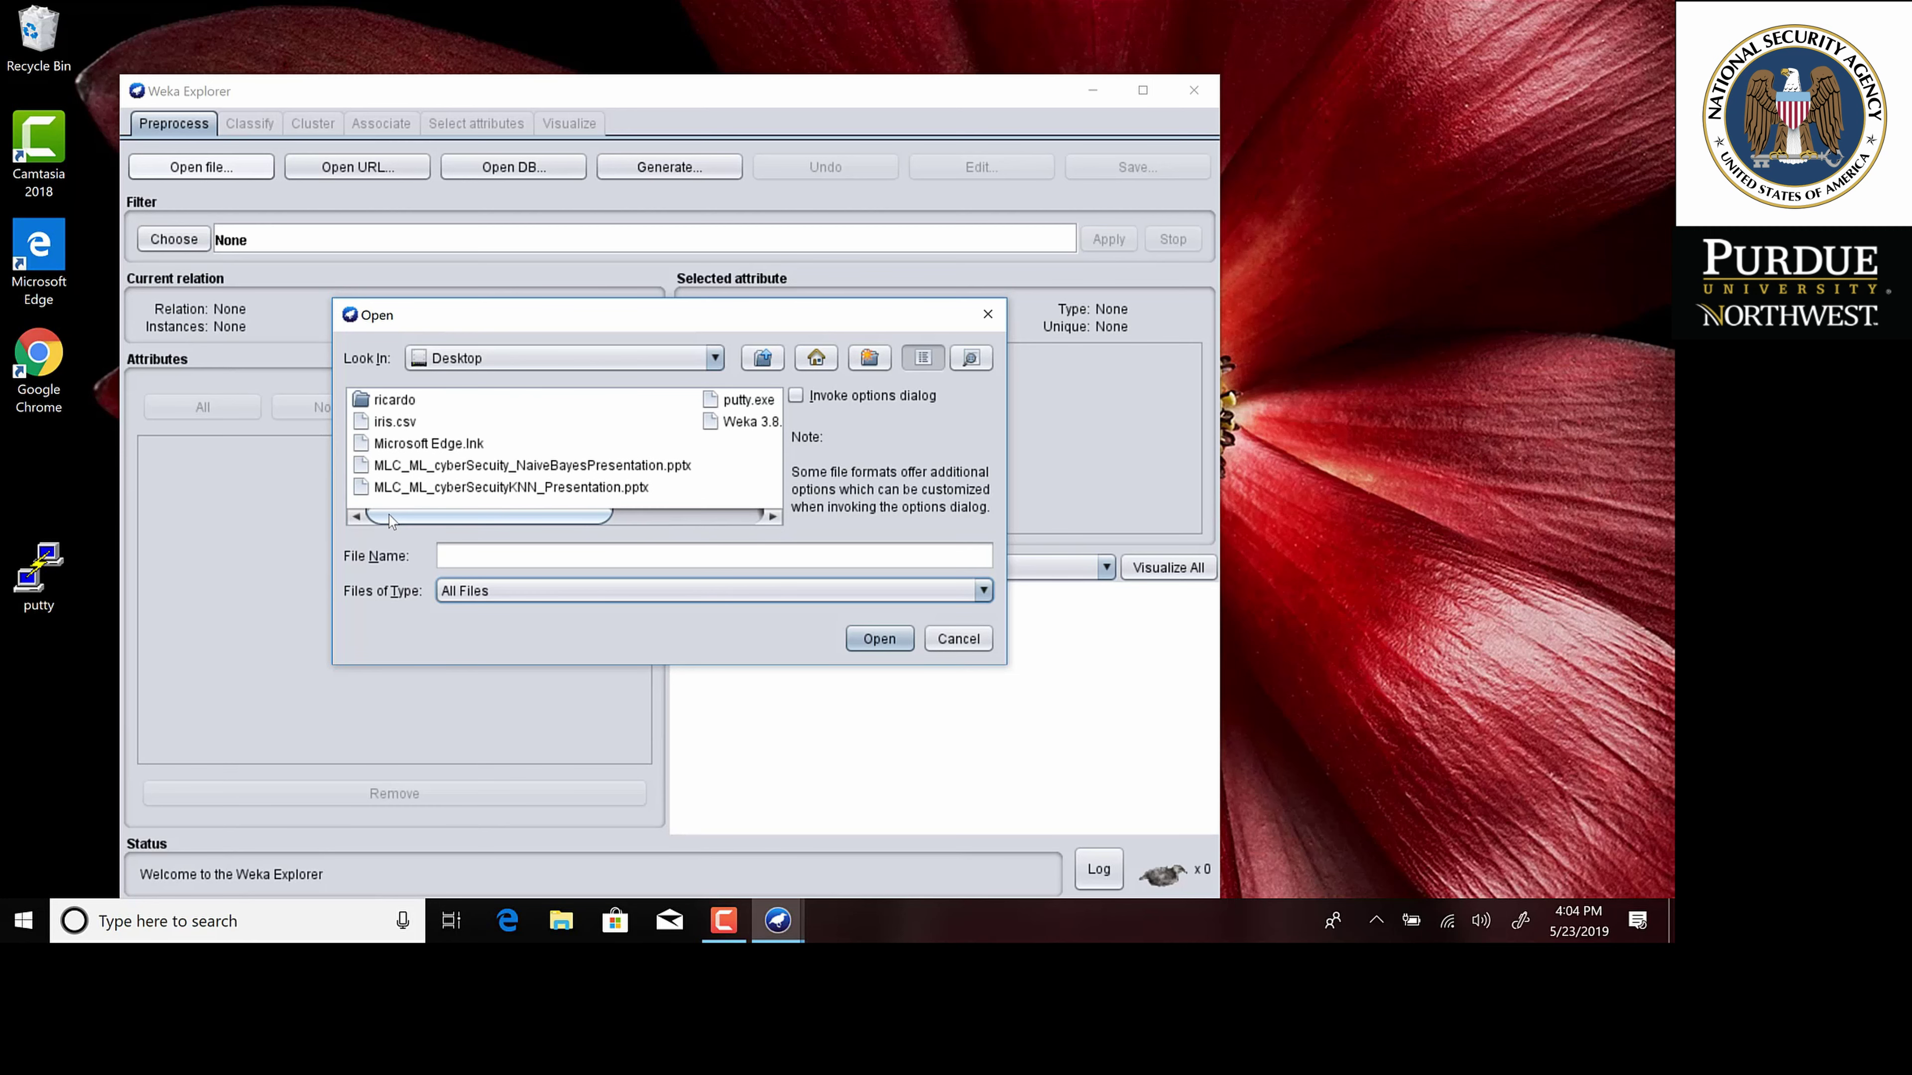
pyautogui.click(397, 426)
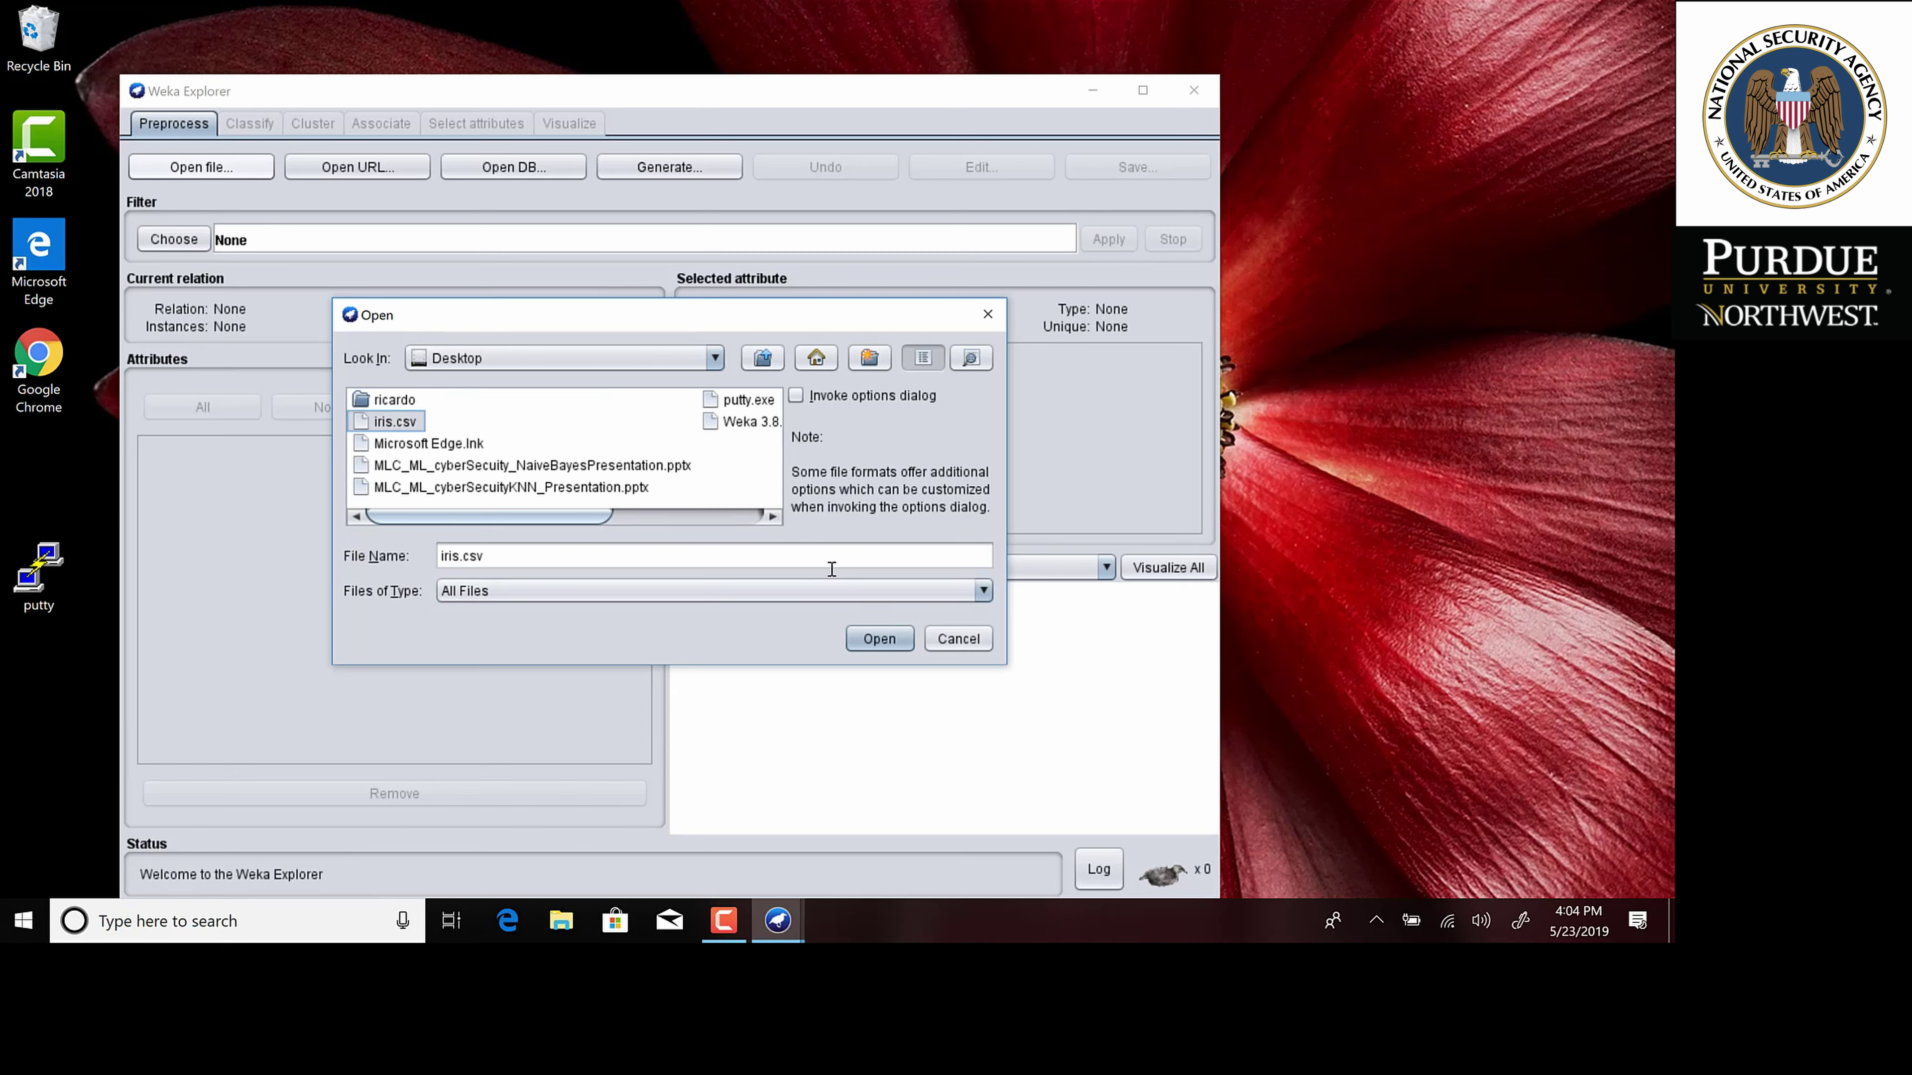
pyautogui.click(879, 640)
pyautogui.click(1143, 90)
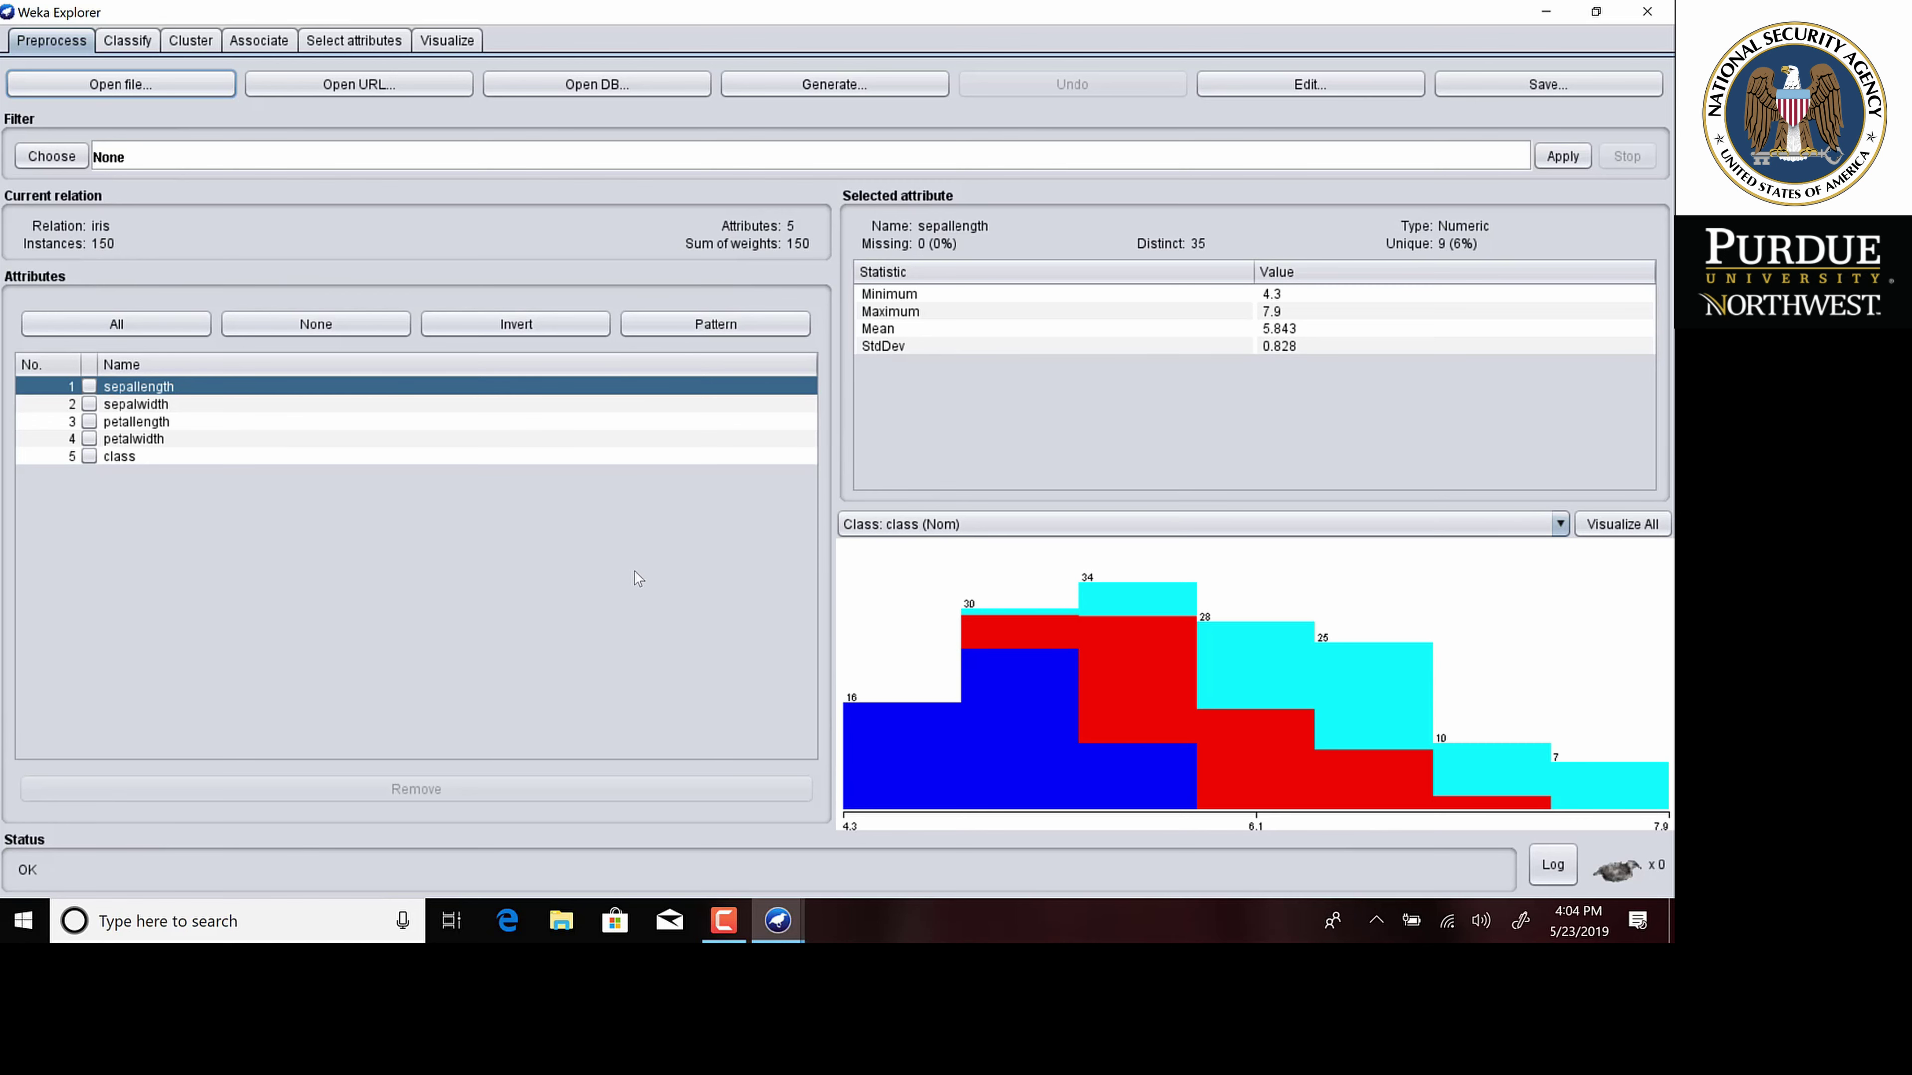
# Examine the statistics and histograms of sepalwidth, petalwidth and class, including the Iris-virginica bar and the Iris-setosa label.
pyautogui.click(265, 409)
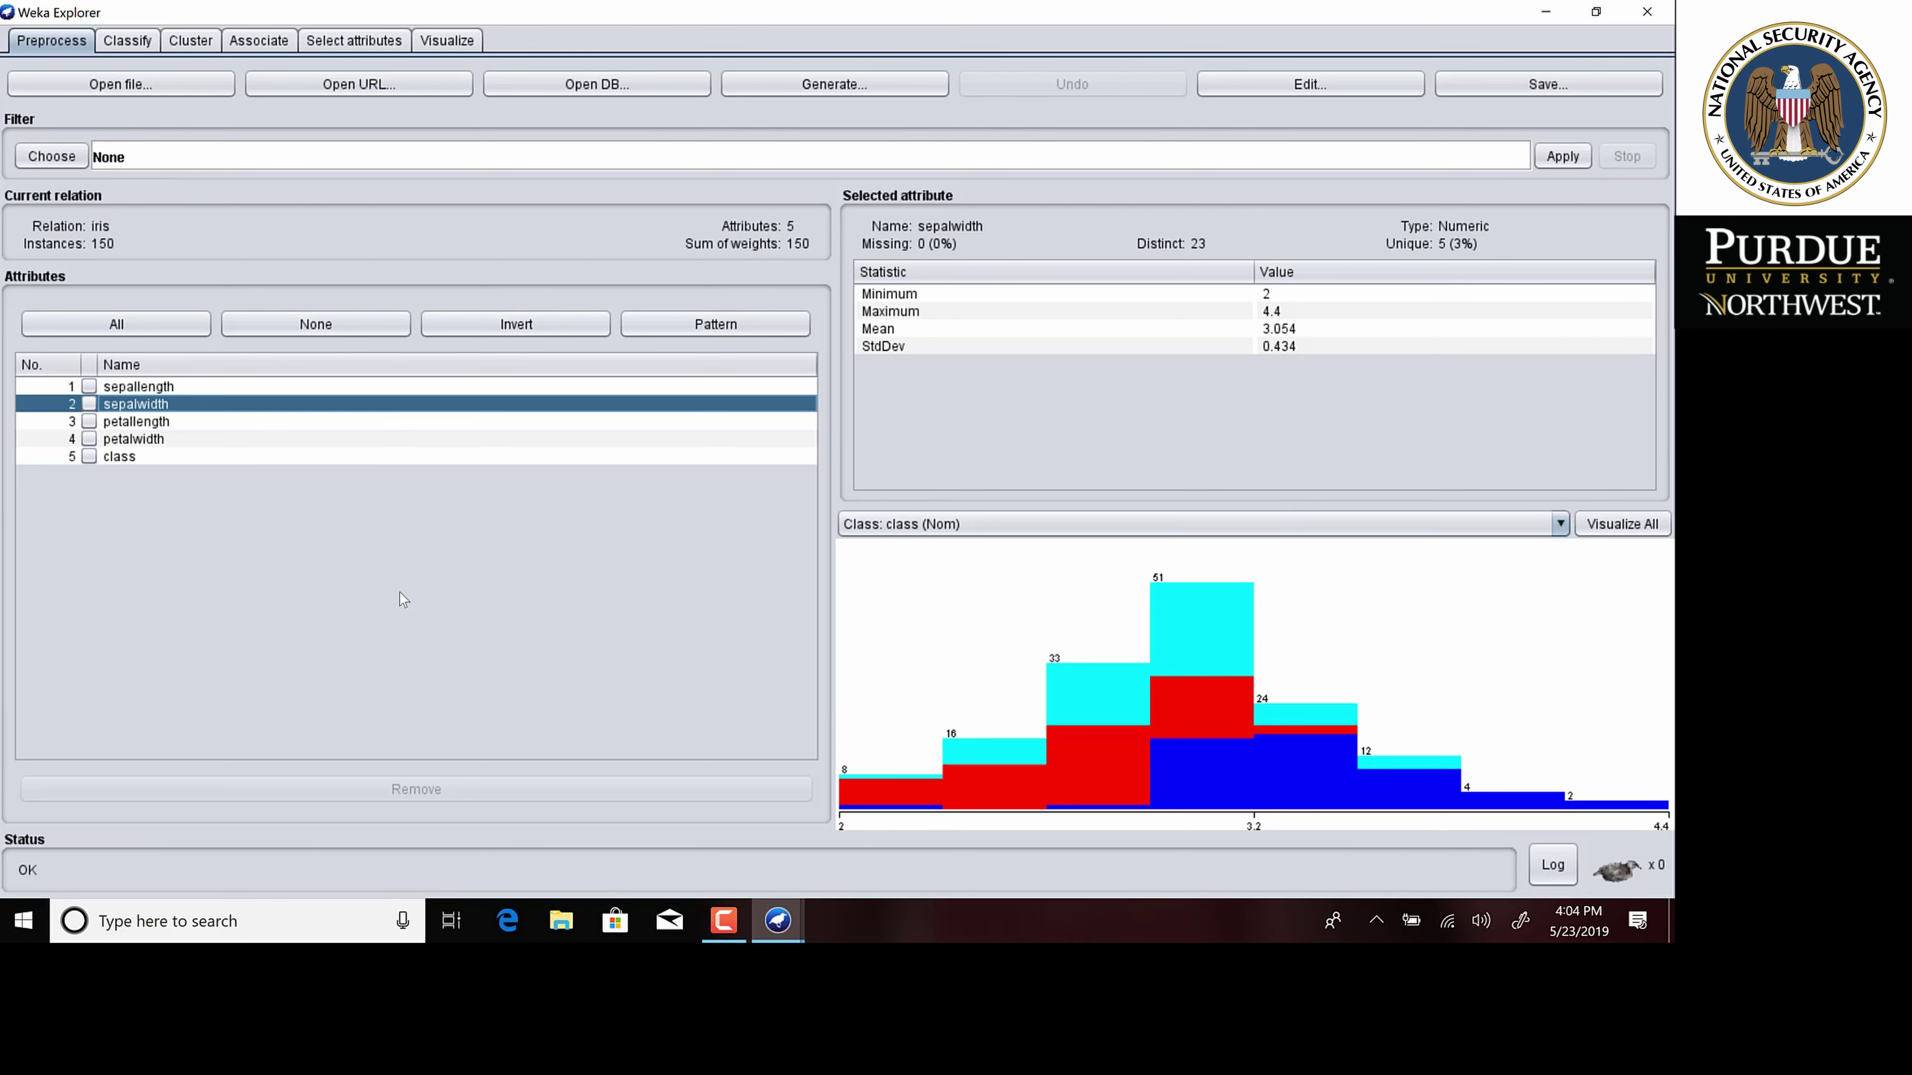
pyautogui.click(187, 443)
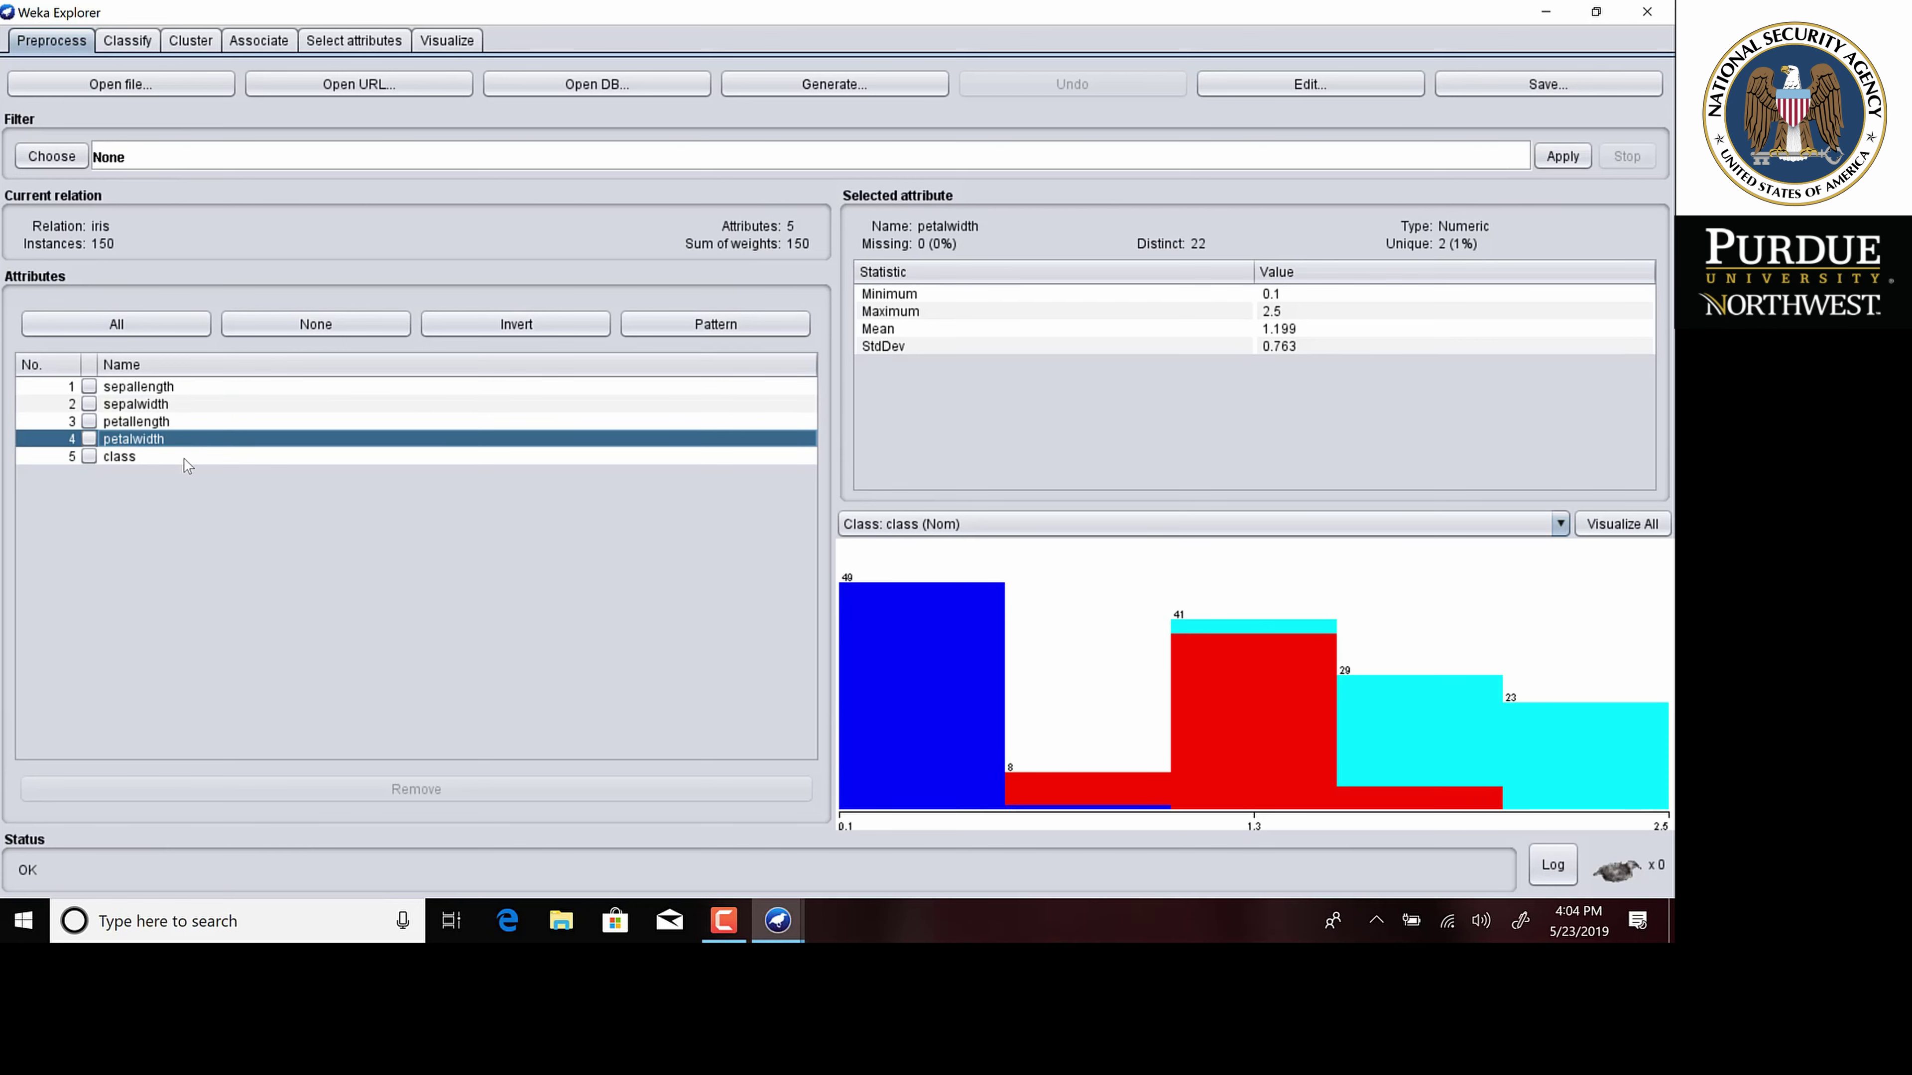
pyautogui.click(187, 459)
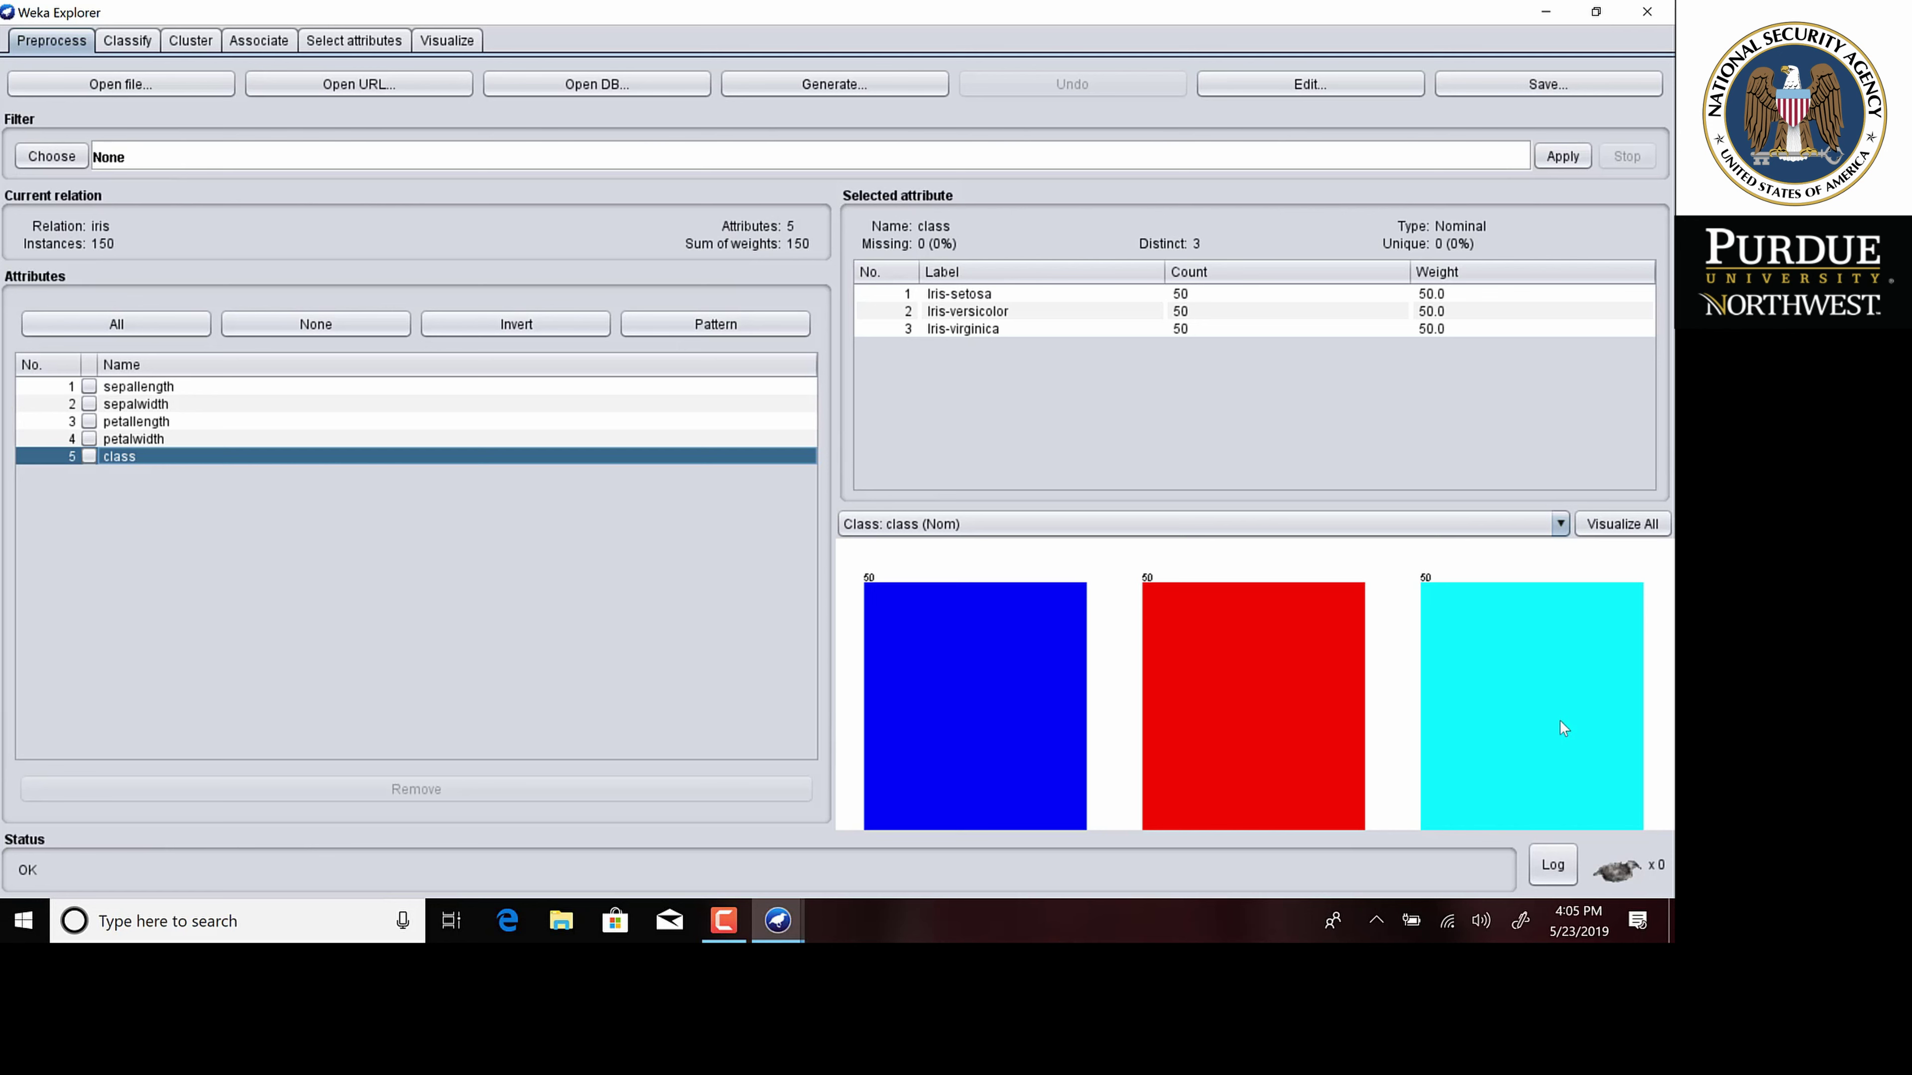
pyautogui.moveTo(1559, 722)
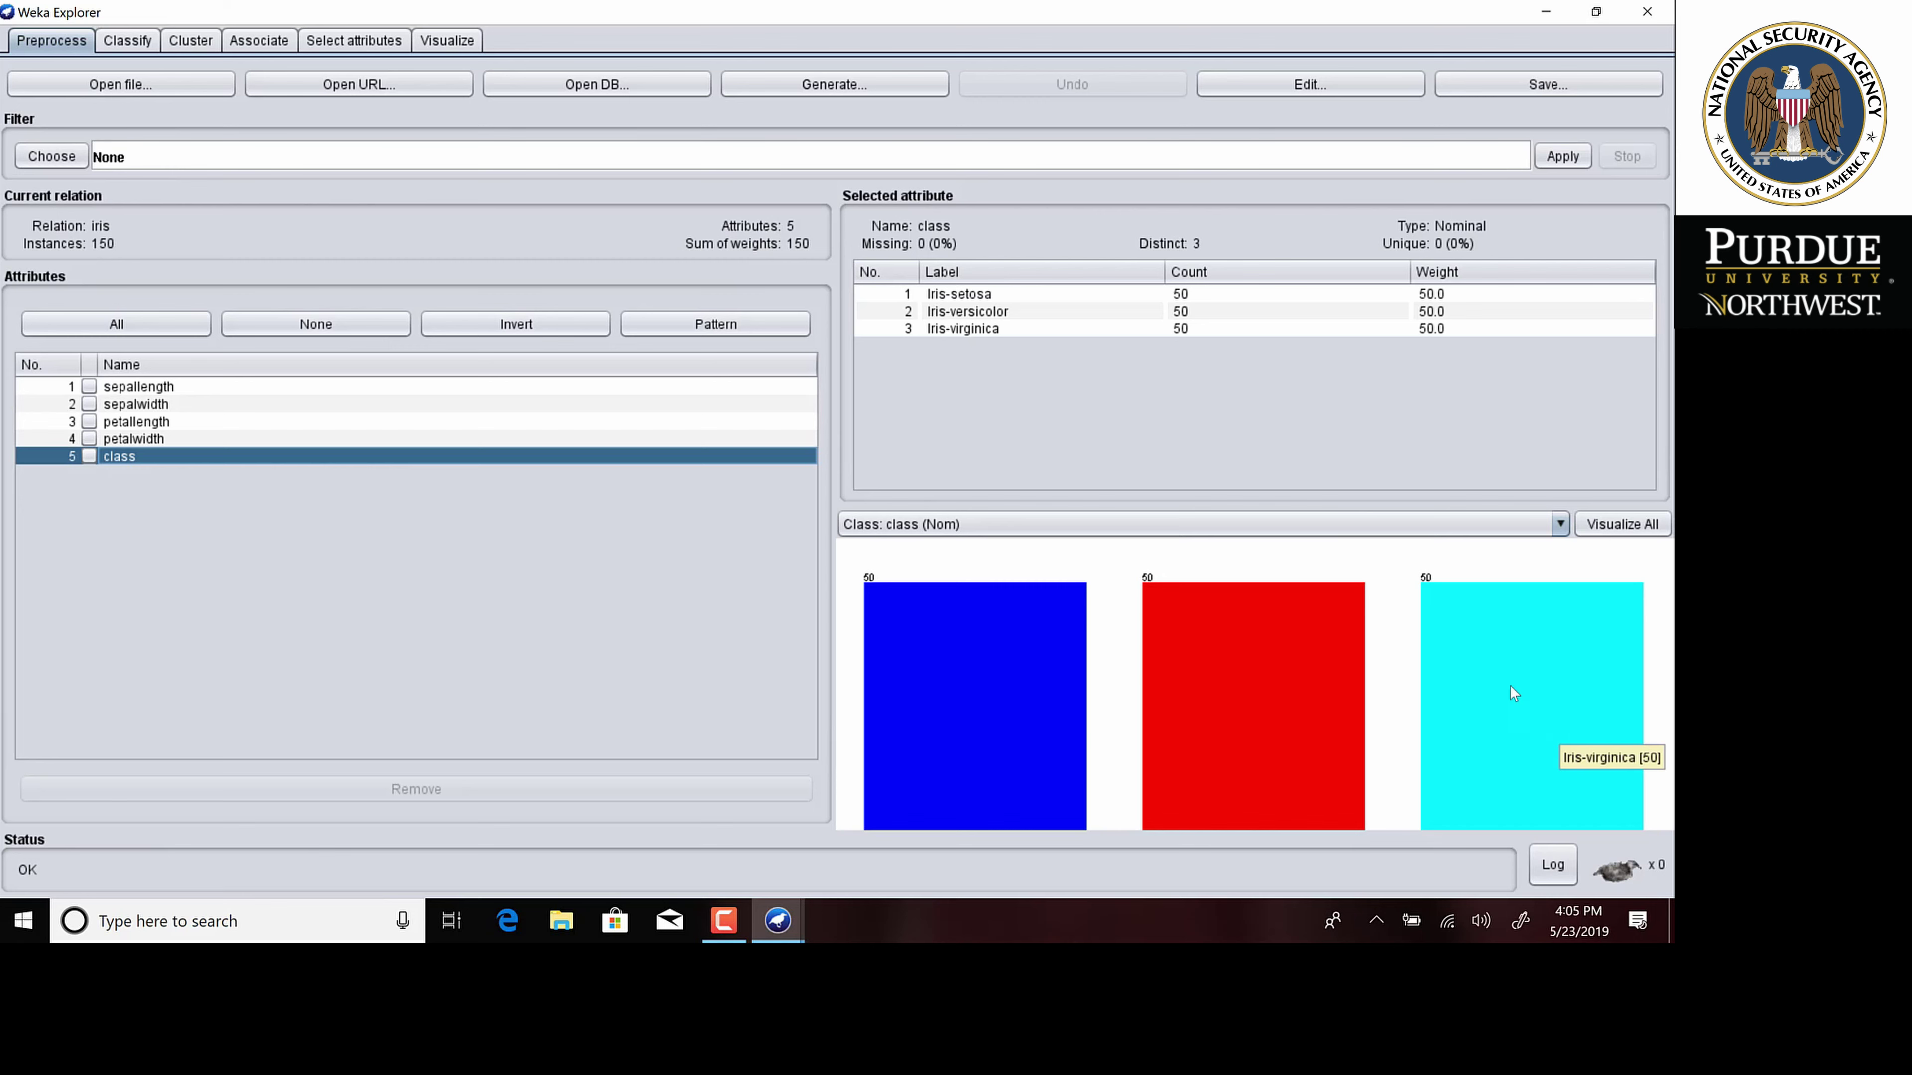
pyautogui.click(1024, 298)
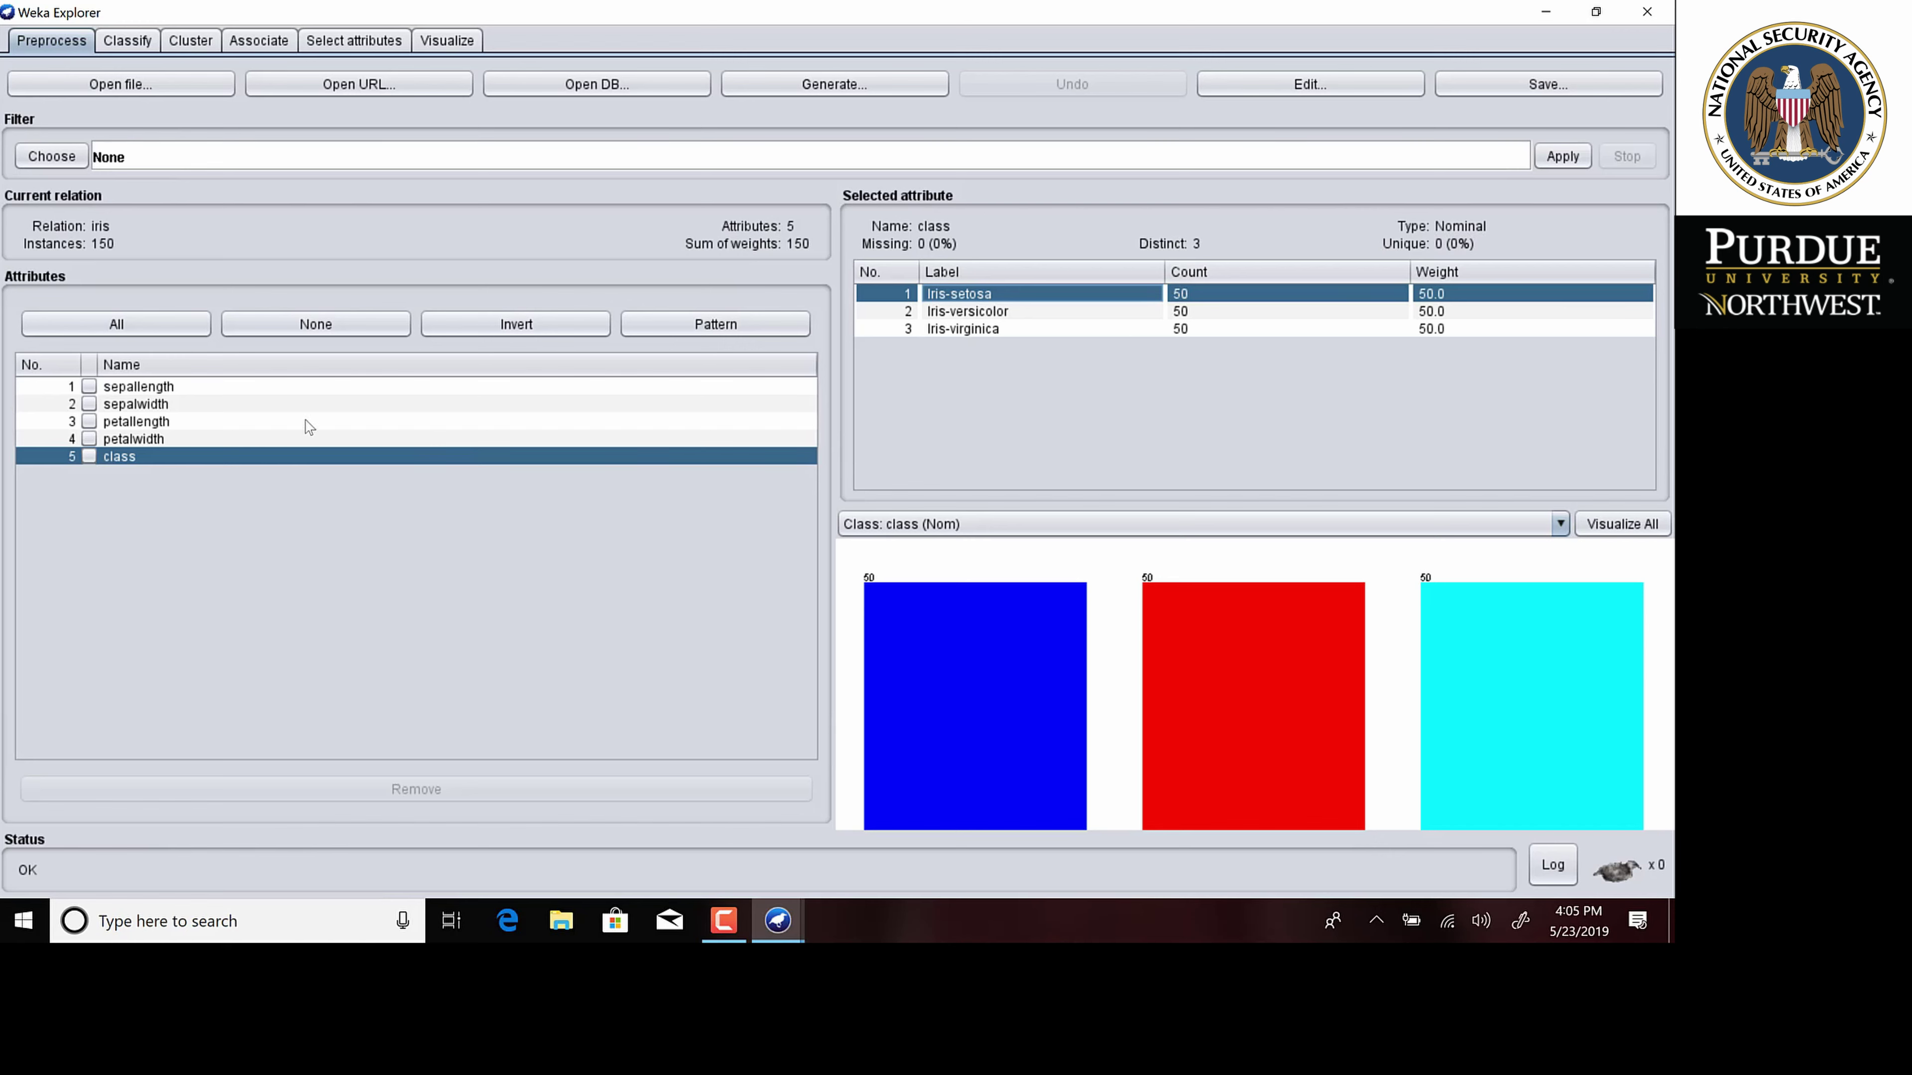
# Review the type, statistics and distribution of each iris attribute in order, from sepallength through class.
pyautogui.click(229, 388)
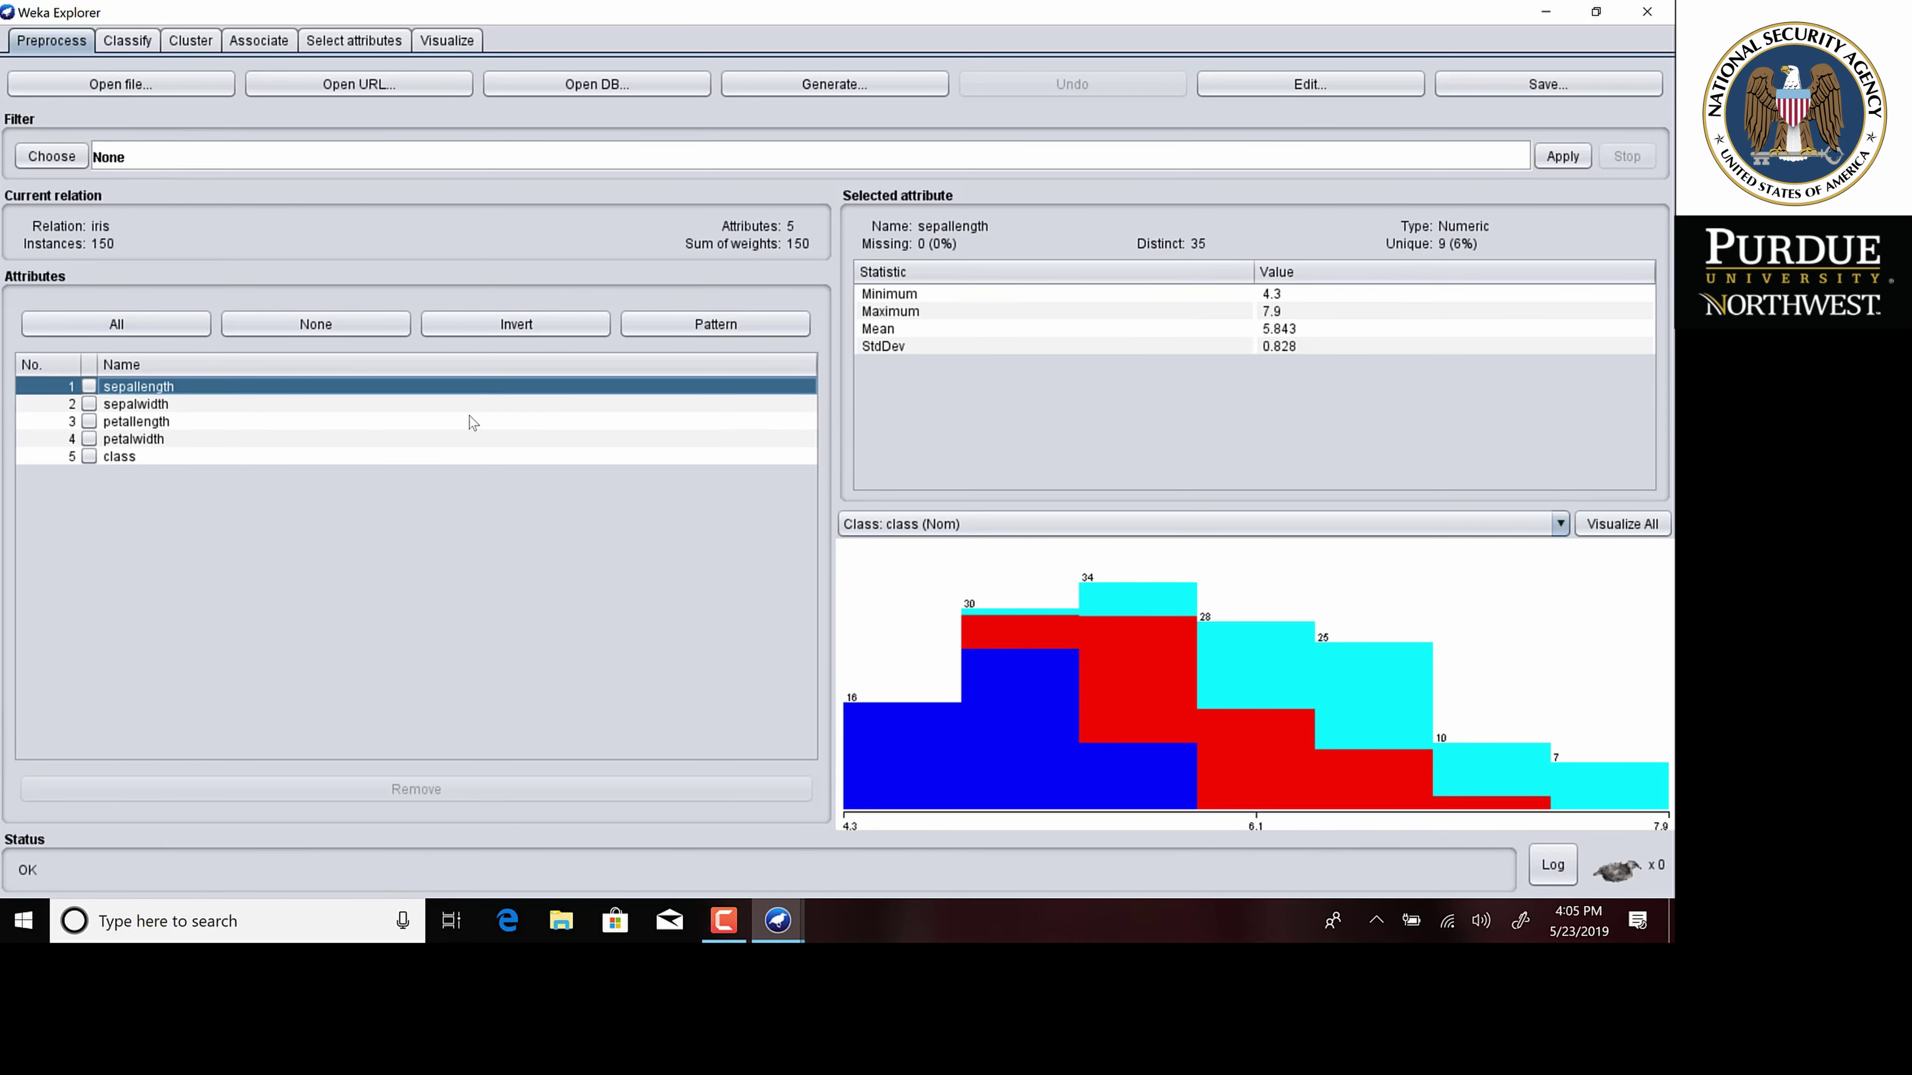
pyautogui.click(219, 407)
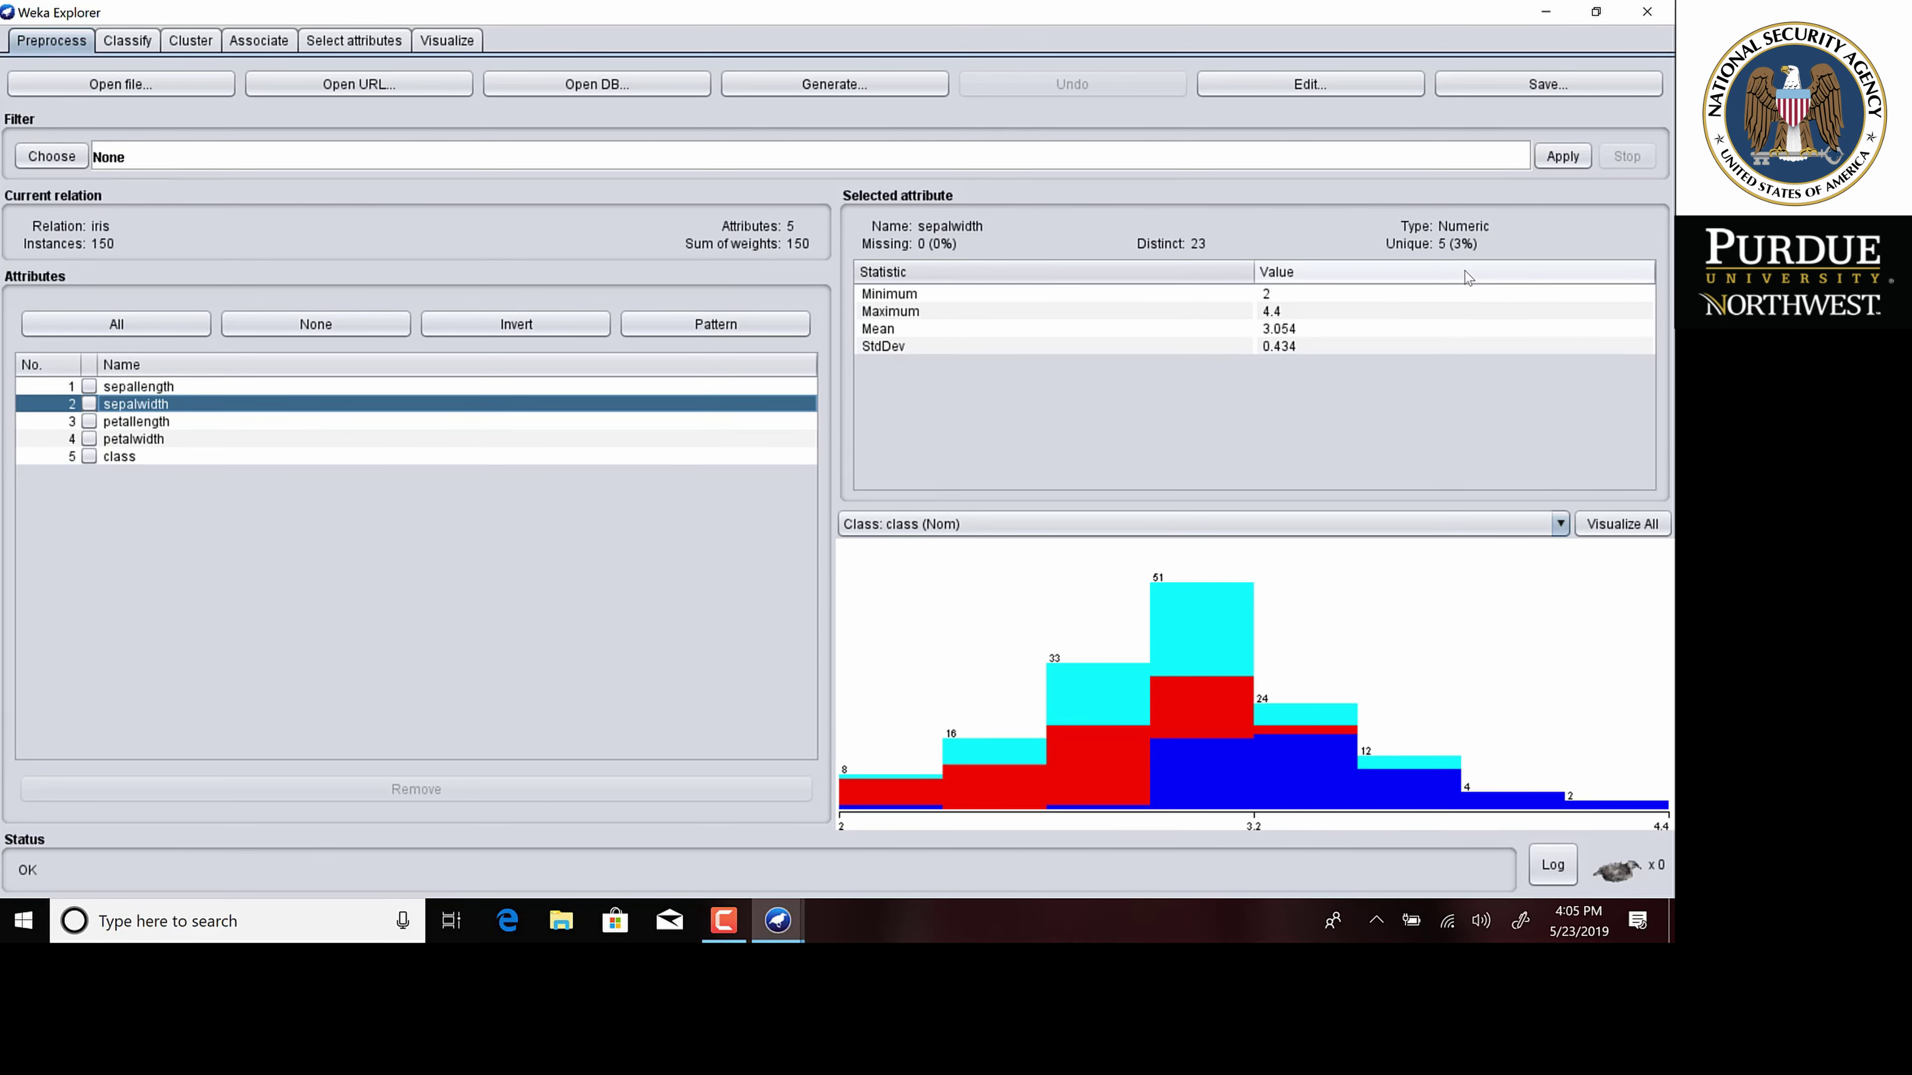
pyautogui.click(315, 425)
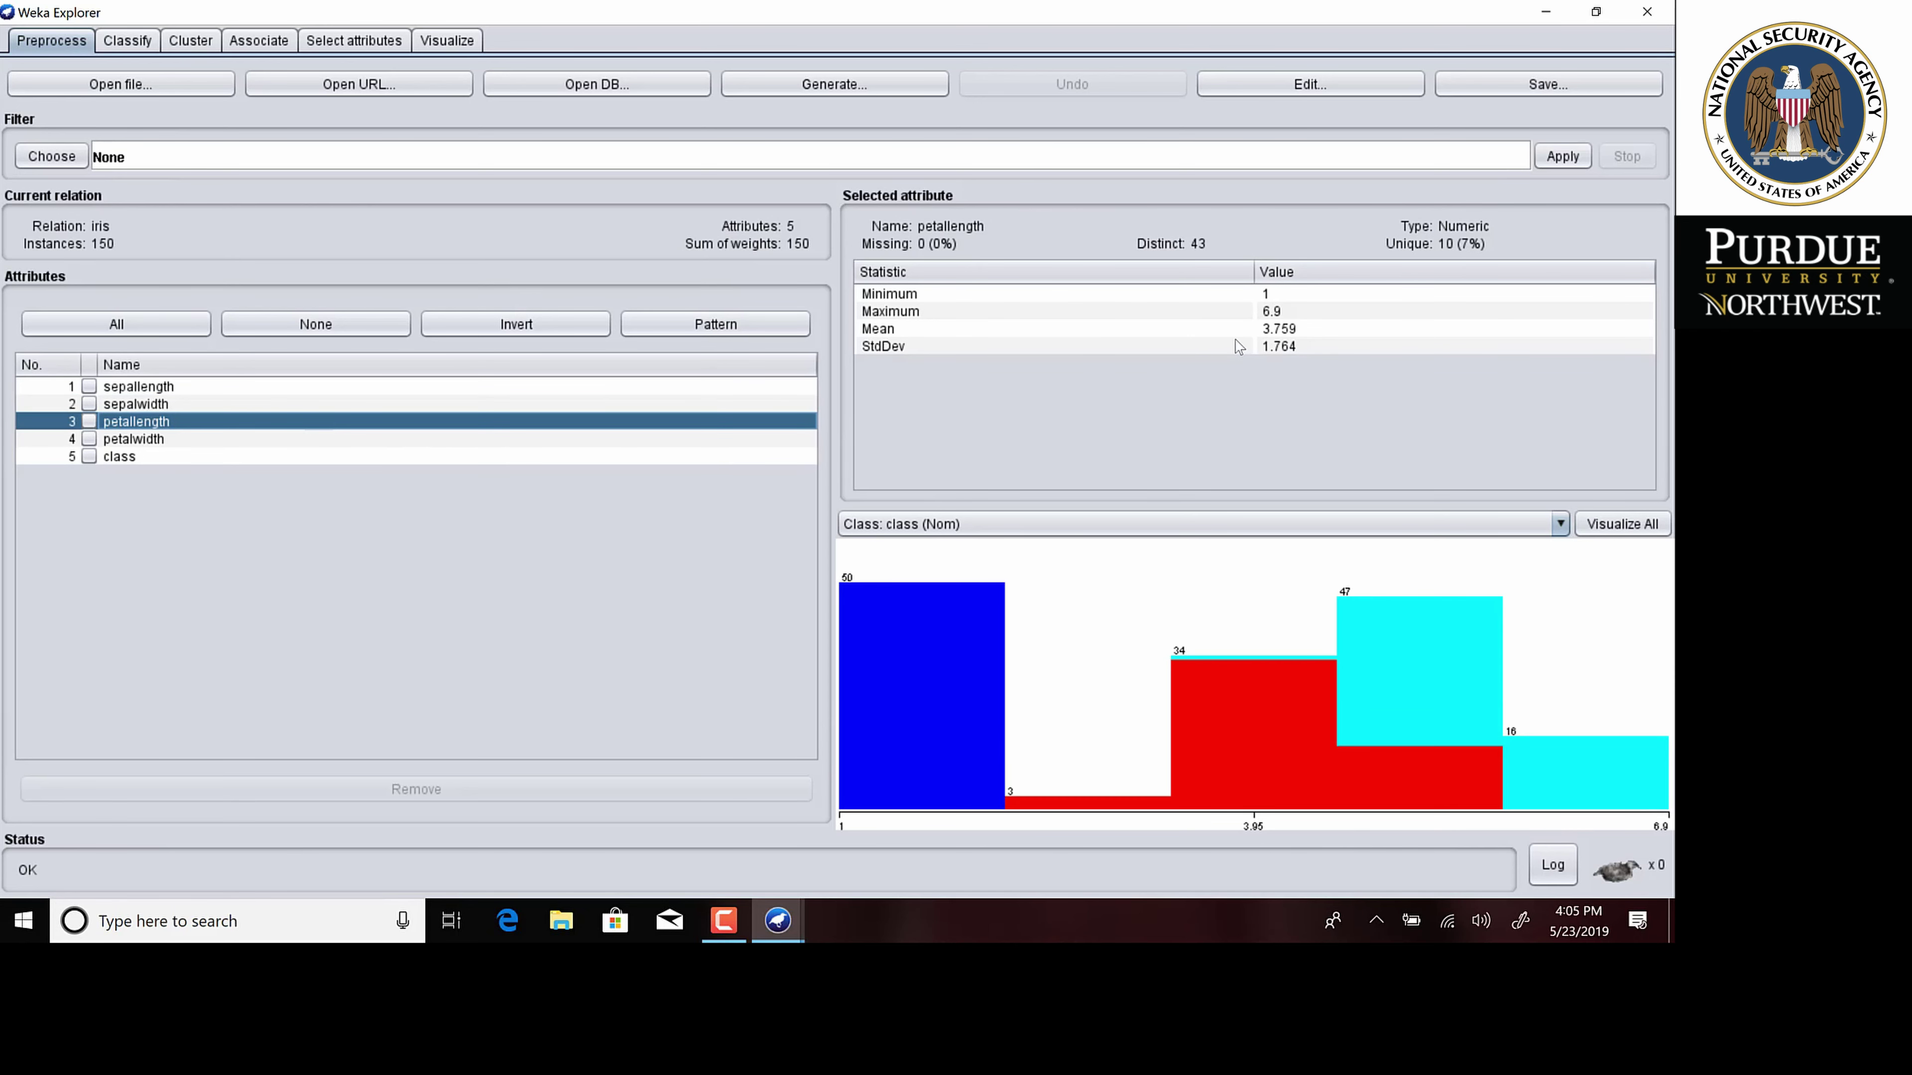
pyautogui.click(182, 440)
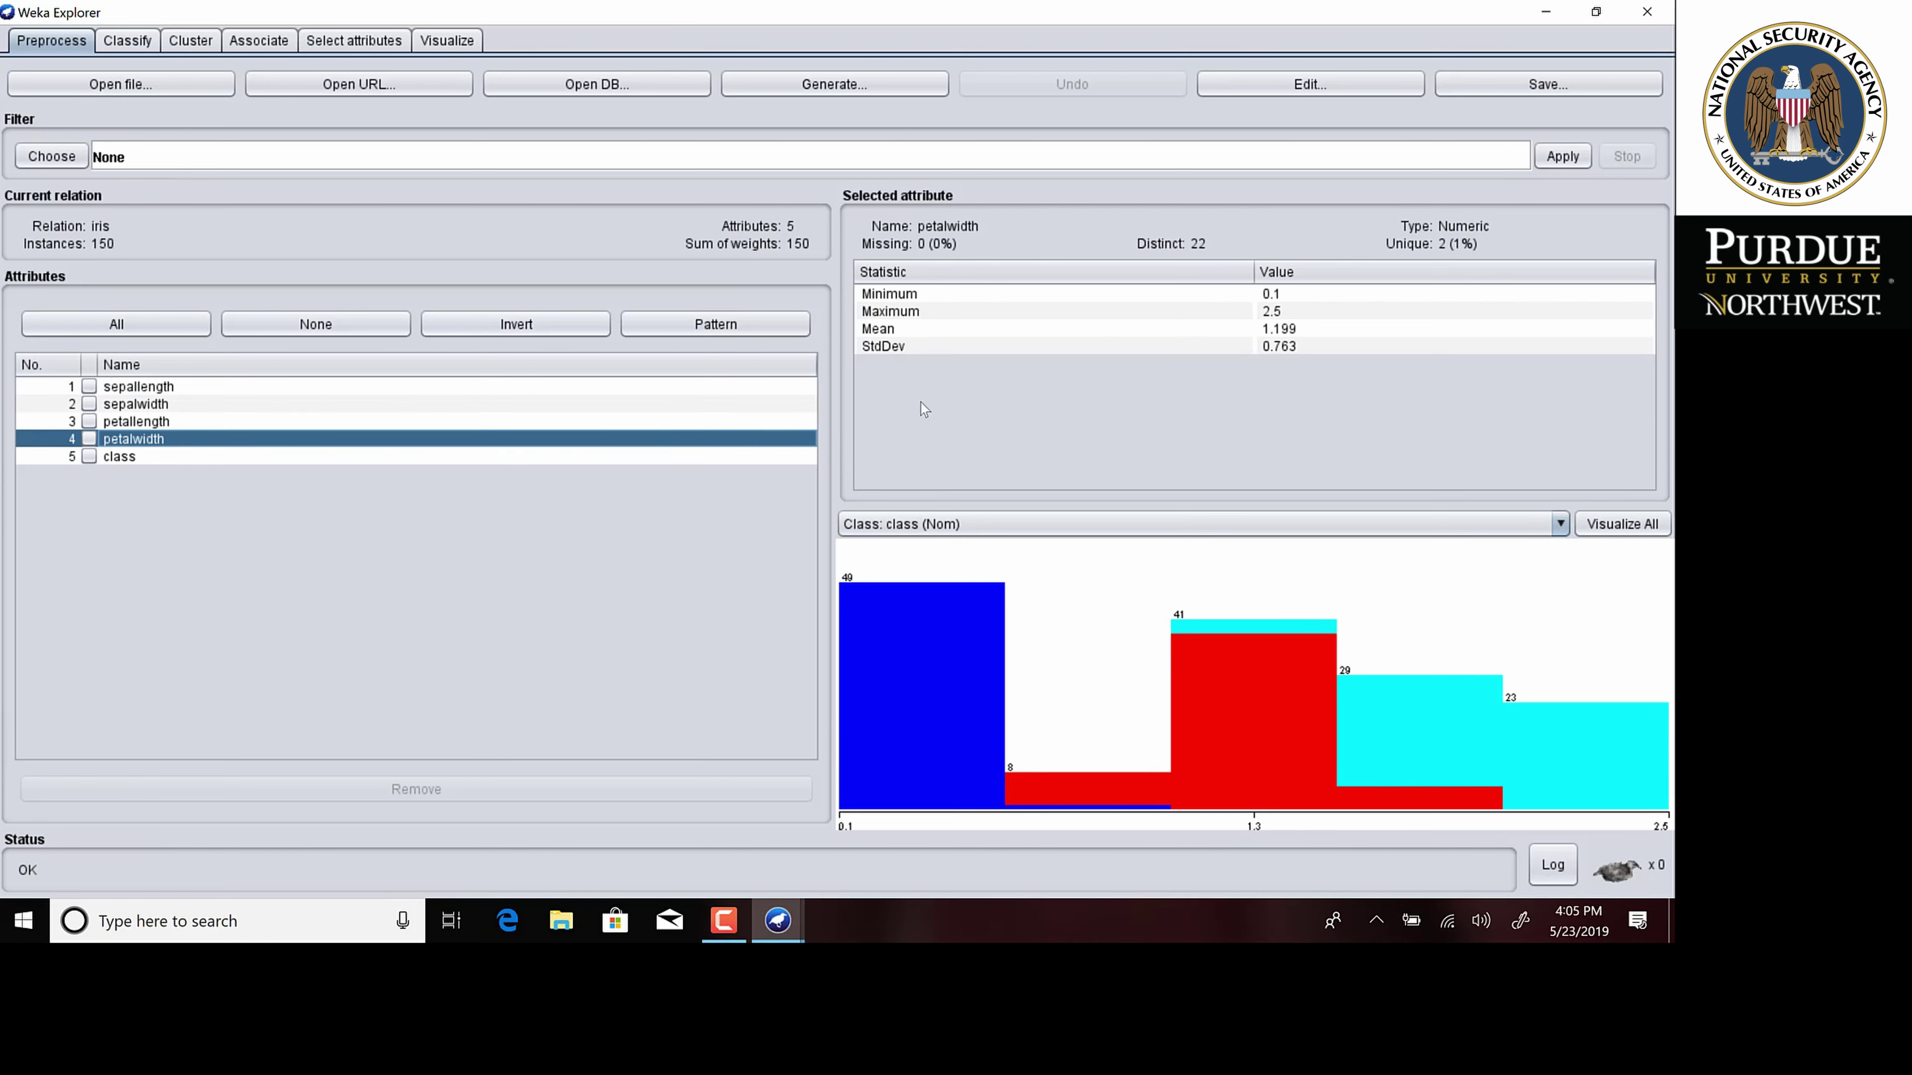
pyautogui.click(360, 457)
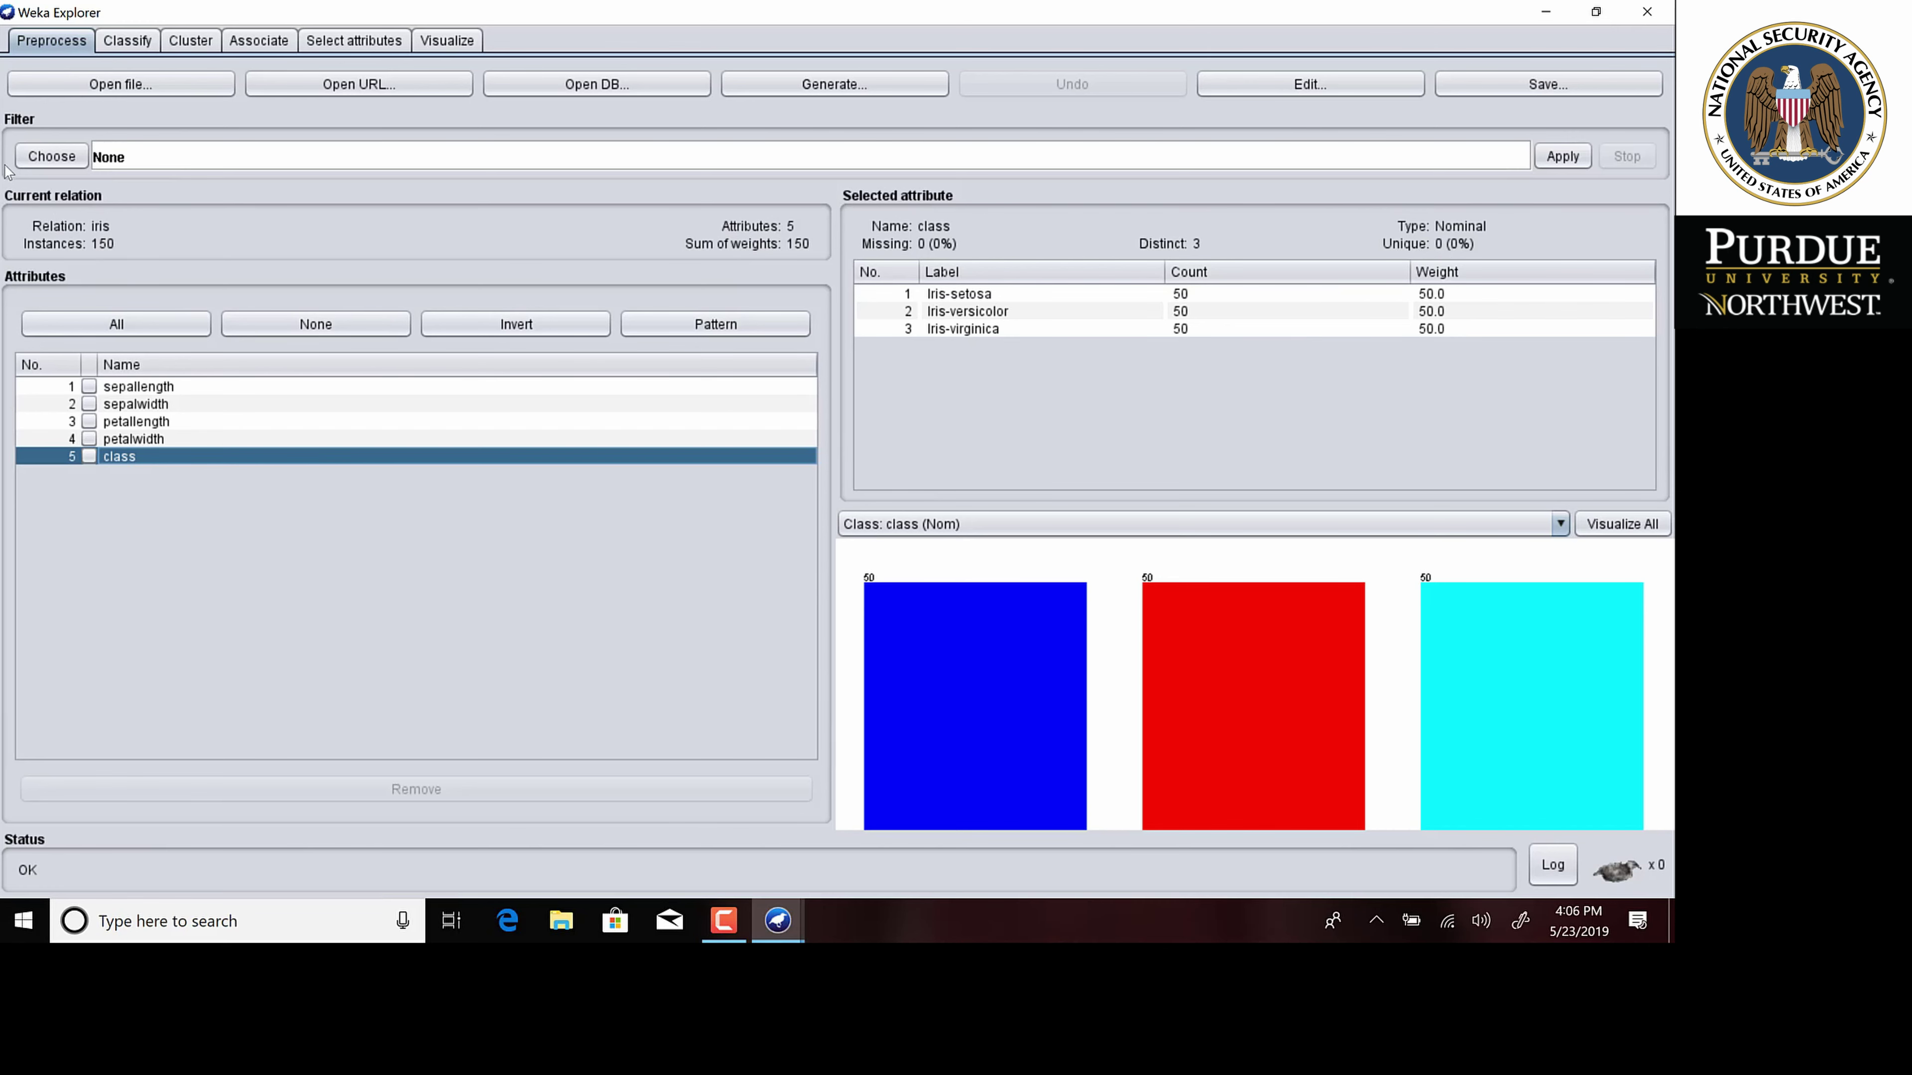
# Choose the NumericToNominal filter from the unsupervised attribute filters.
pyautogui.click(42, 157)
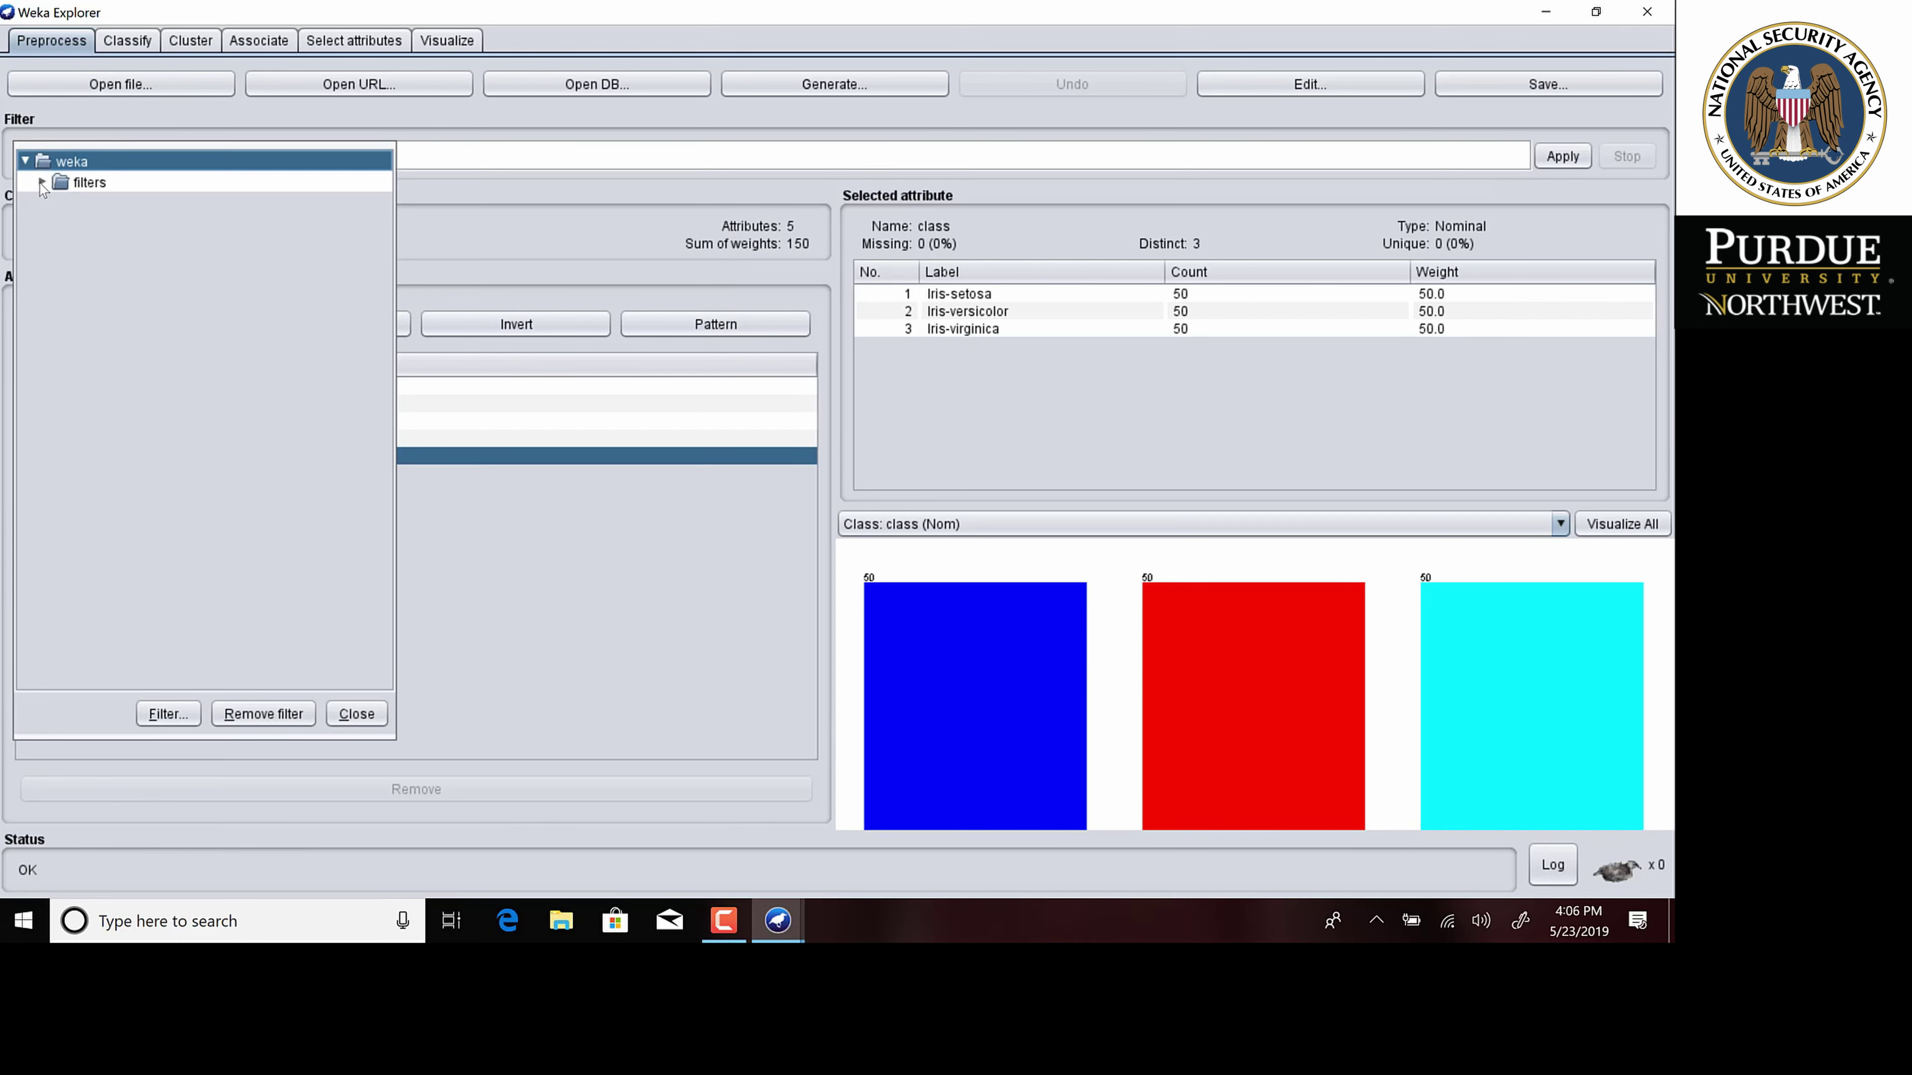
pyautogui.click(42, 183)
pyautogui.click(60, 287)
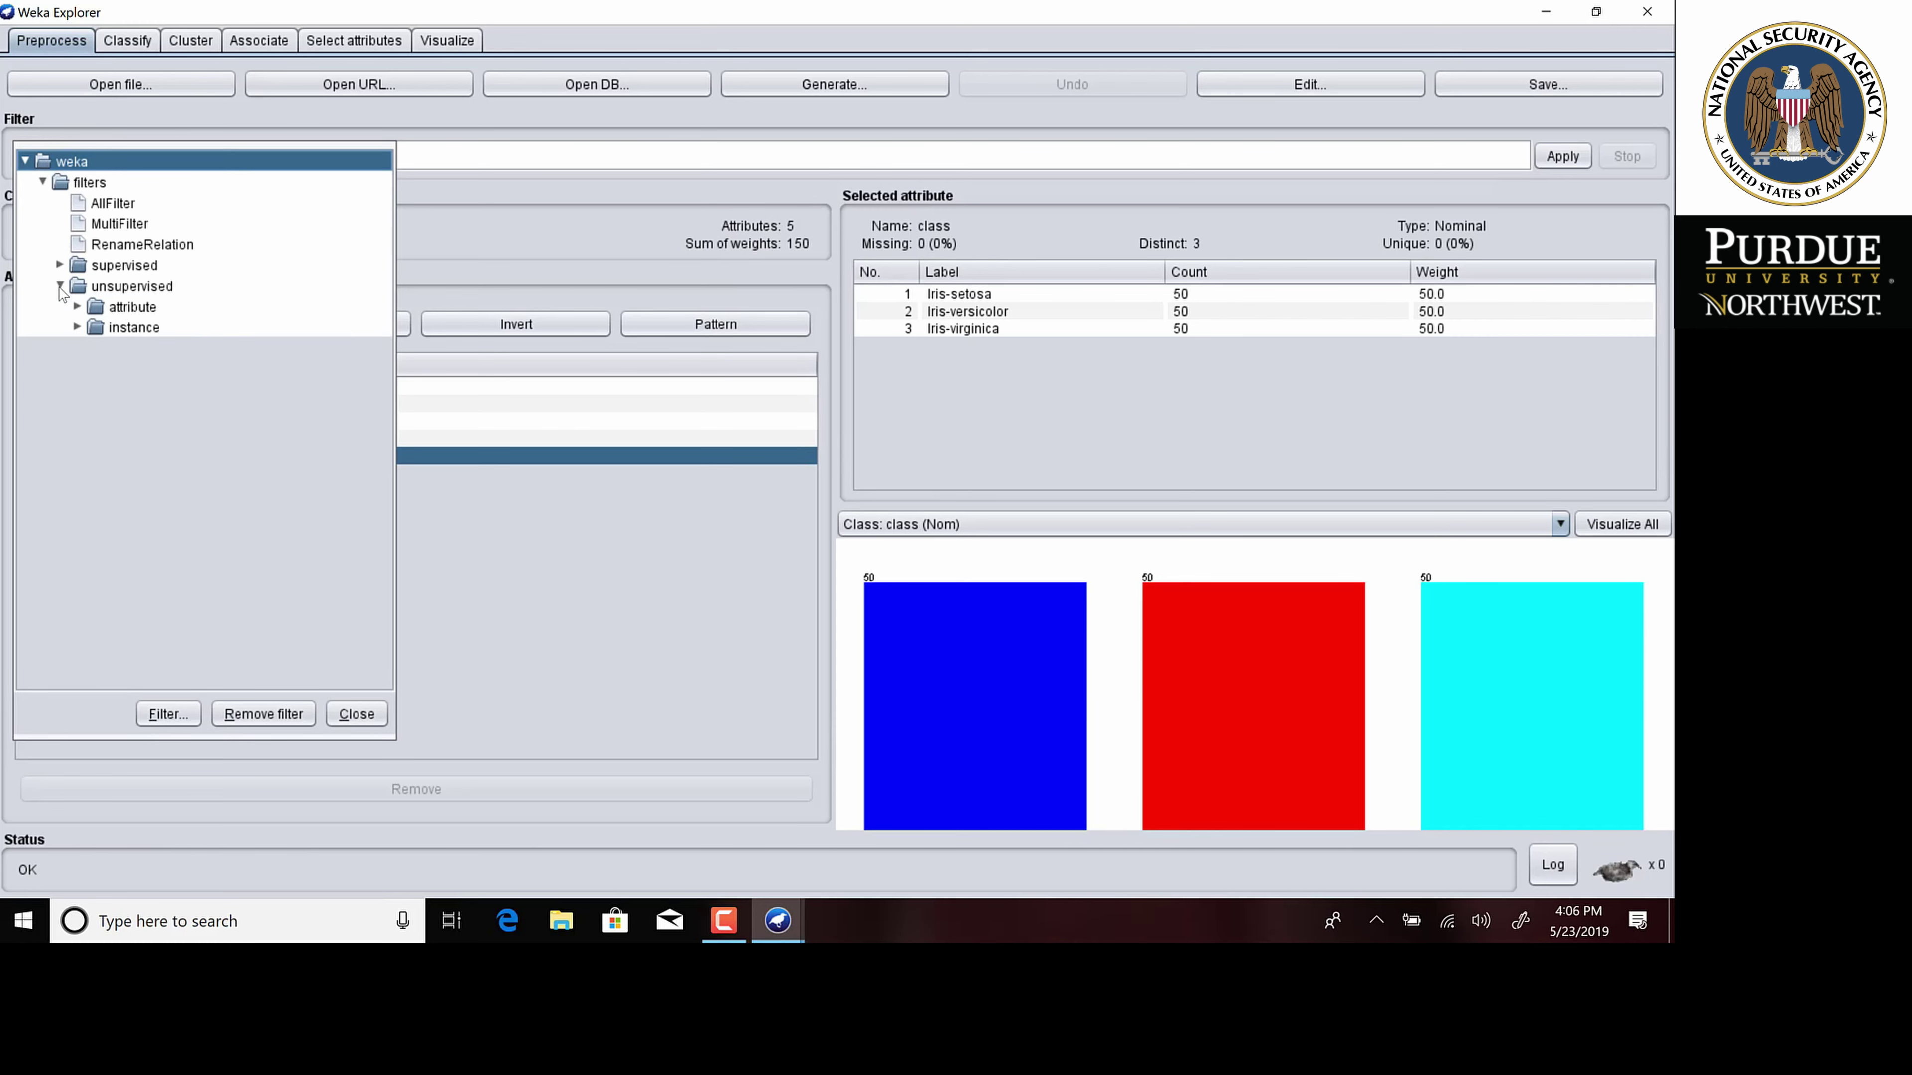
pyautogui.click(77, 307)
pyautogui.scroll(-2, 294, 456)
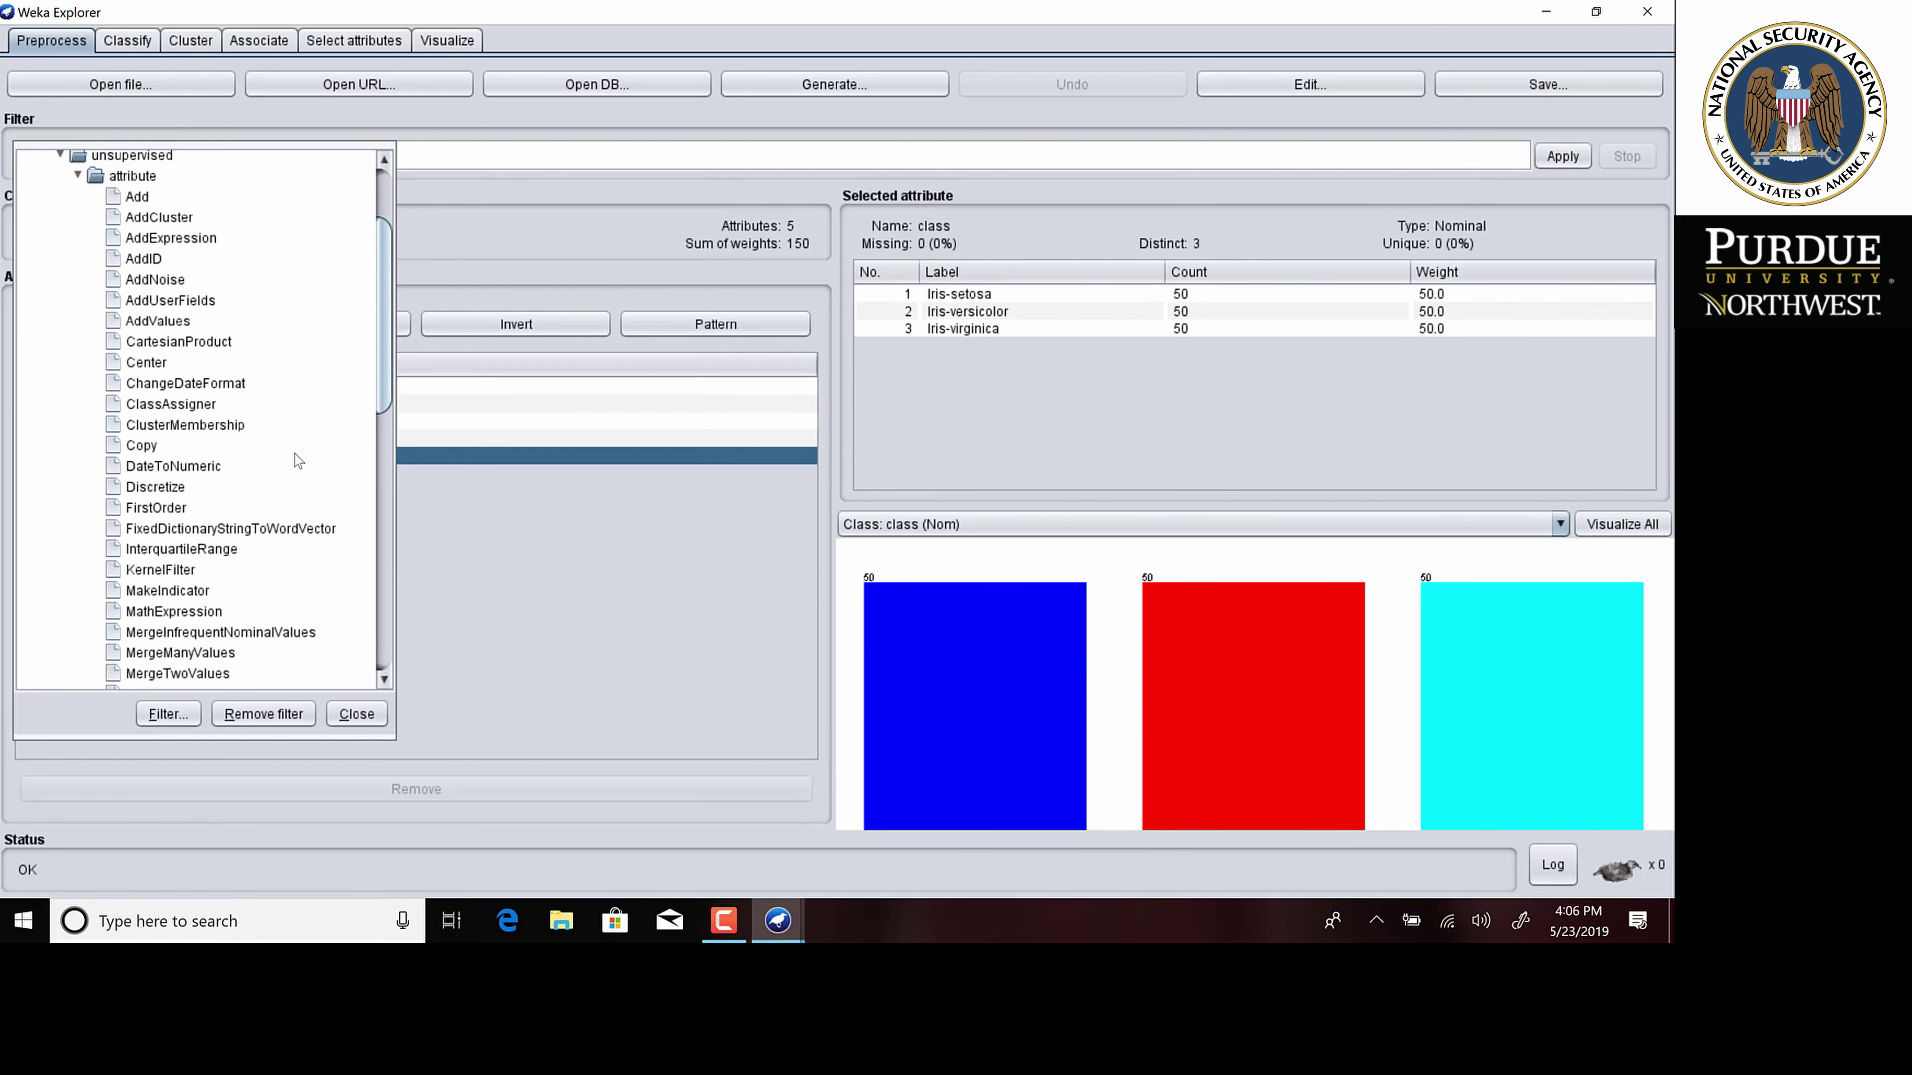
pyautogui.scroll(-3, 197, 616)
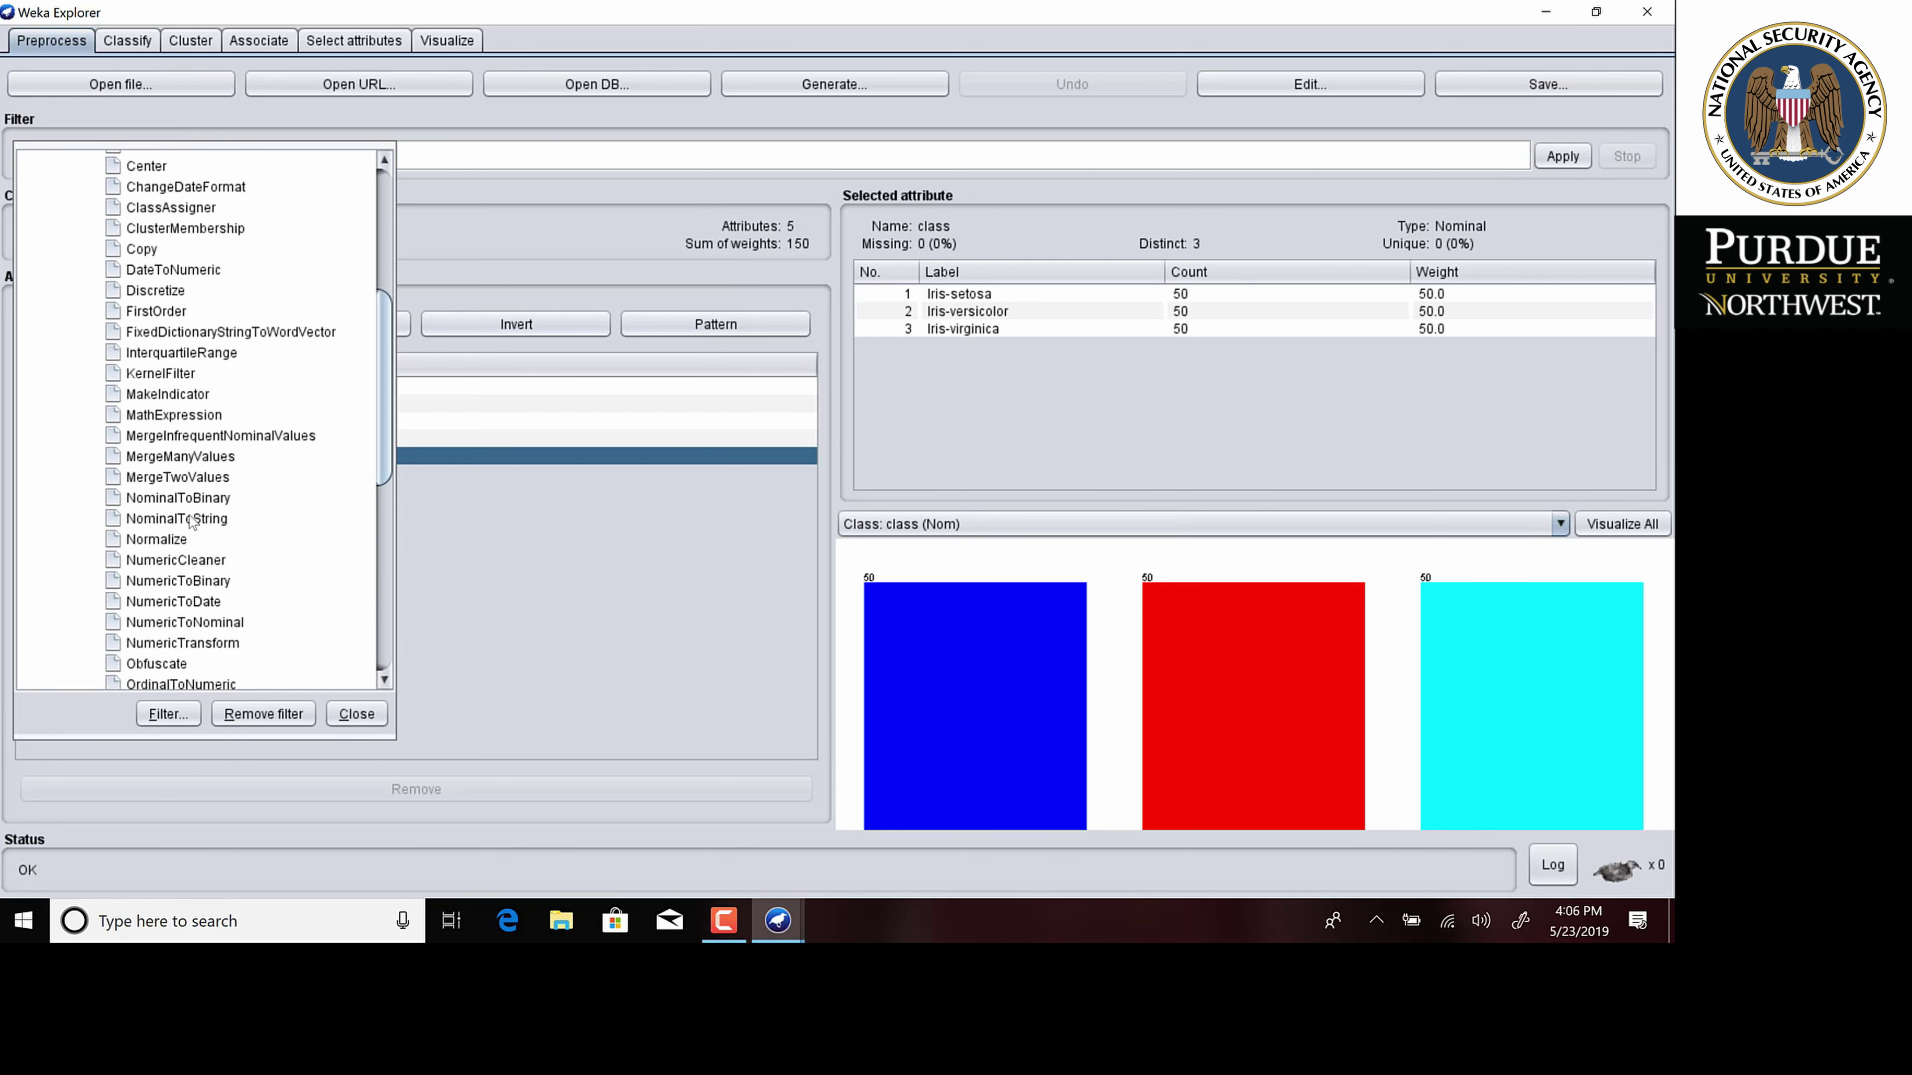
pyautogui.click(196, 624)
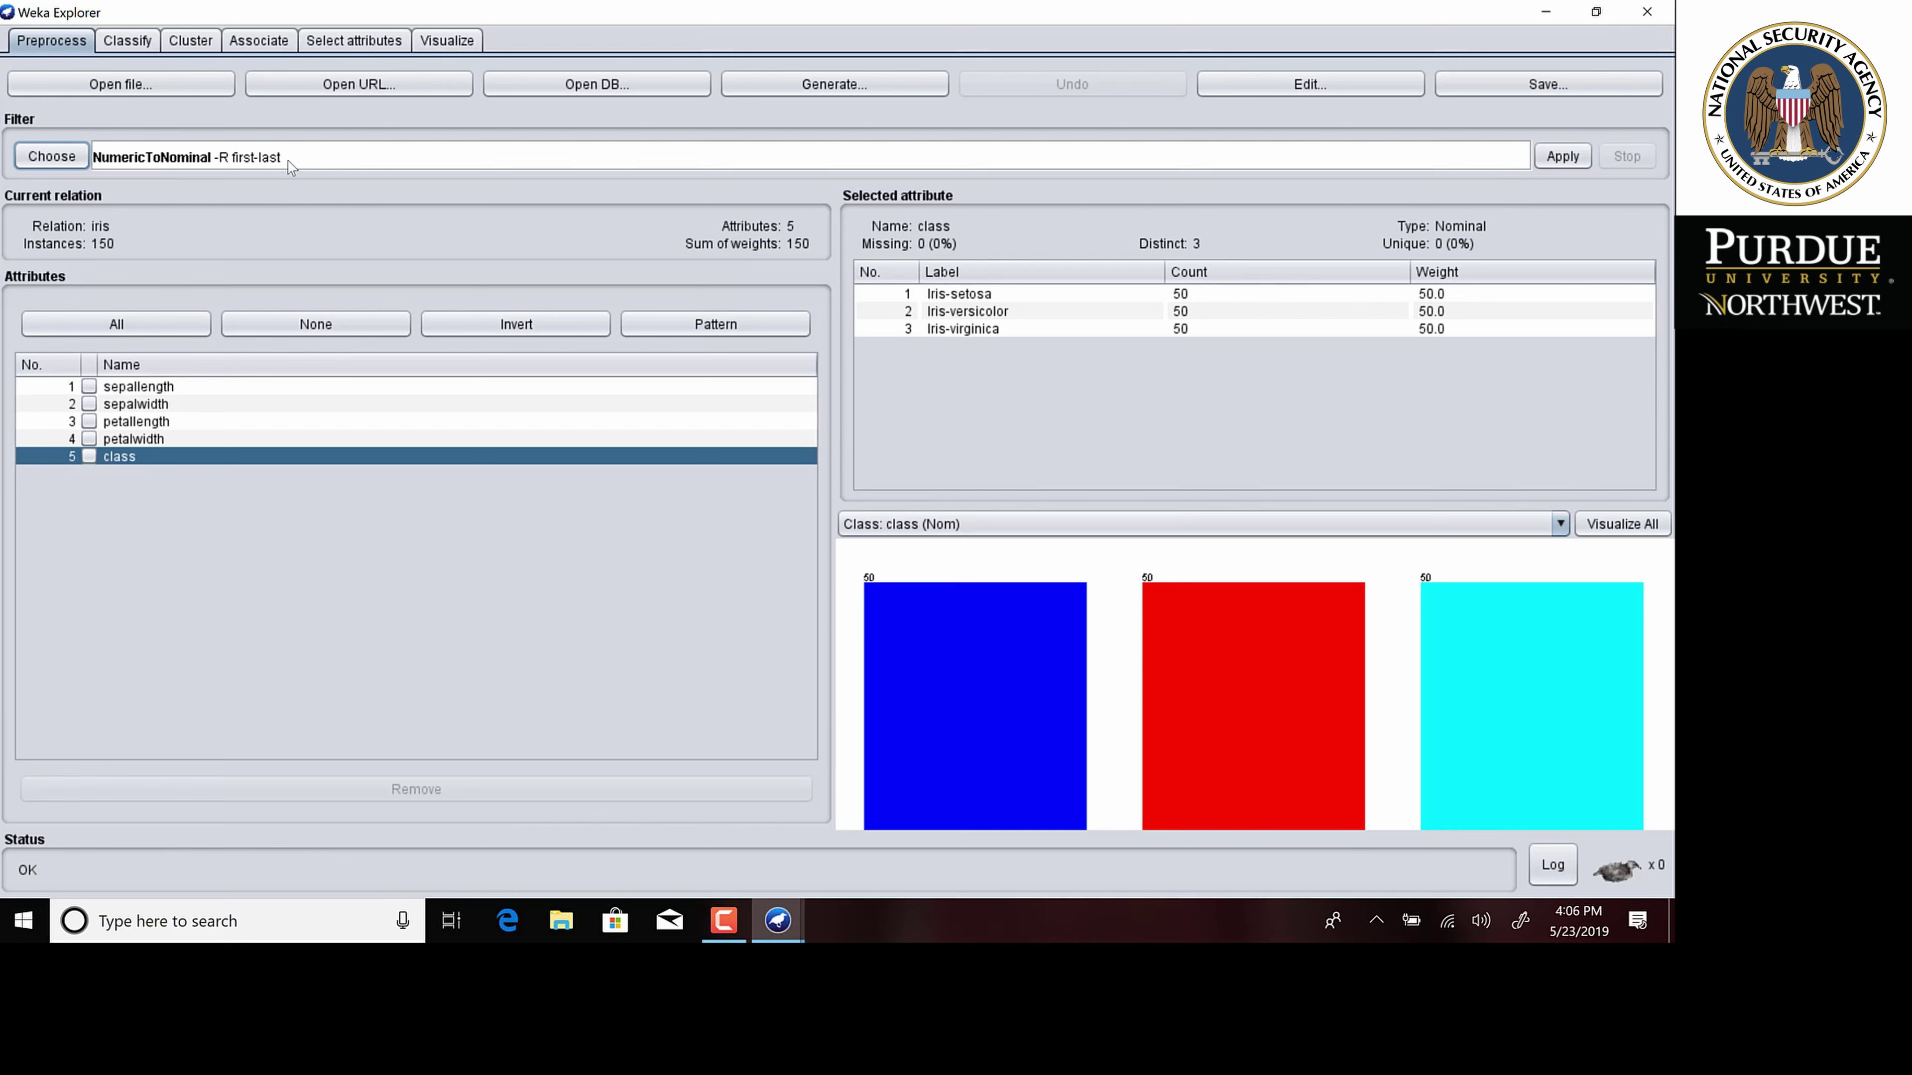
# Set the NumericToNominal filter's attributeIndices to 5 and accept the filter options.
pyautogui.click(174, 164)
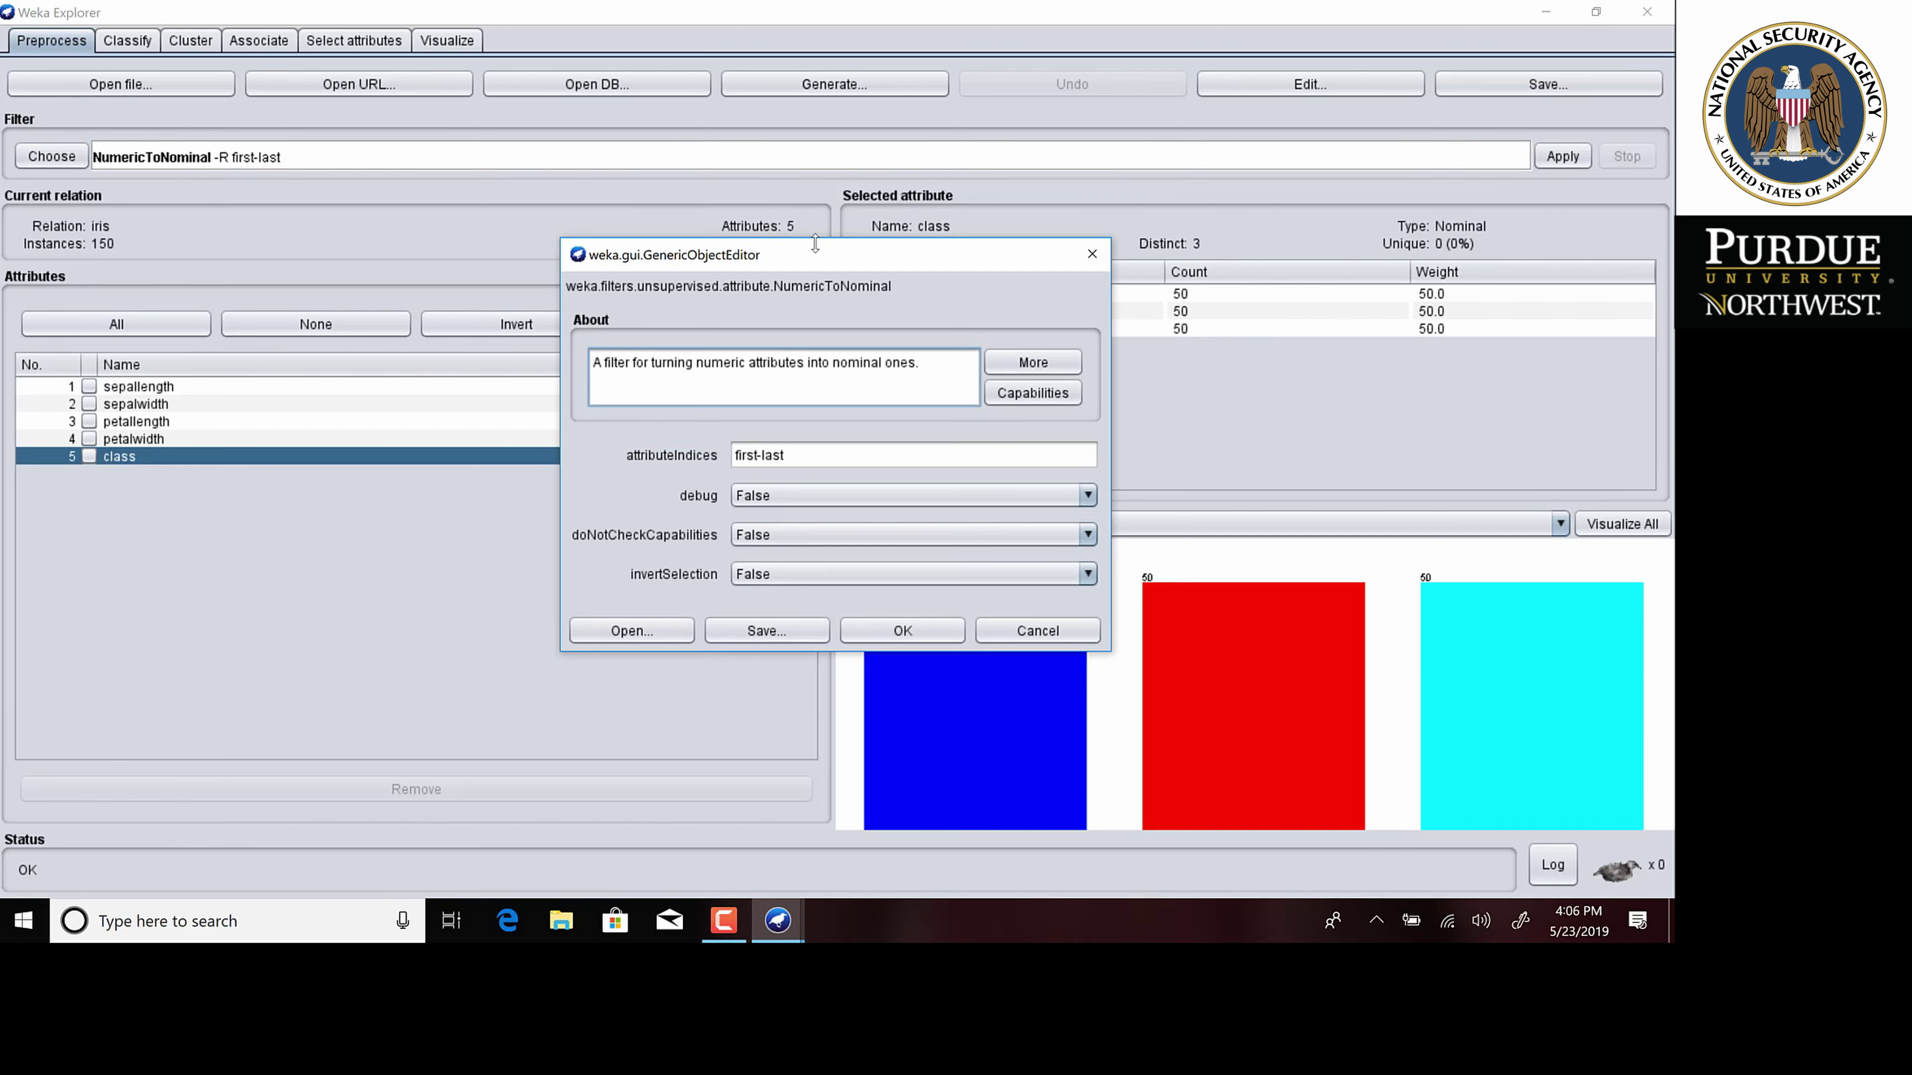
pyautogui.moveTo(815, 241); pyautogui.dragTo(815, 190)
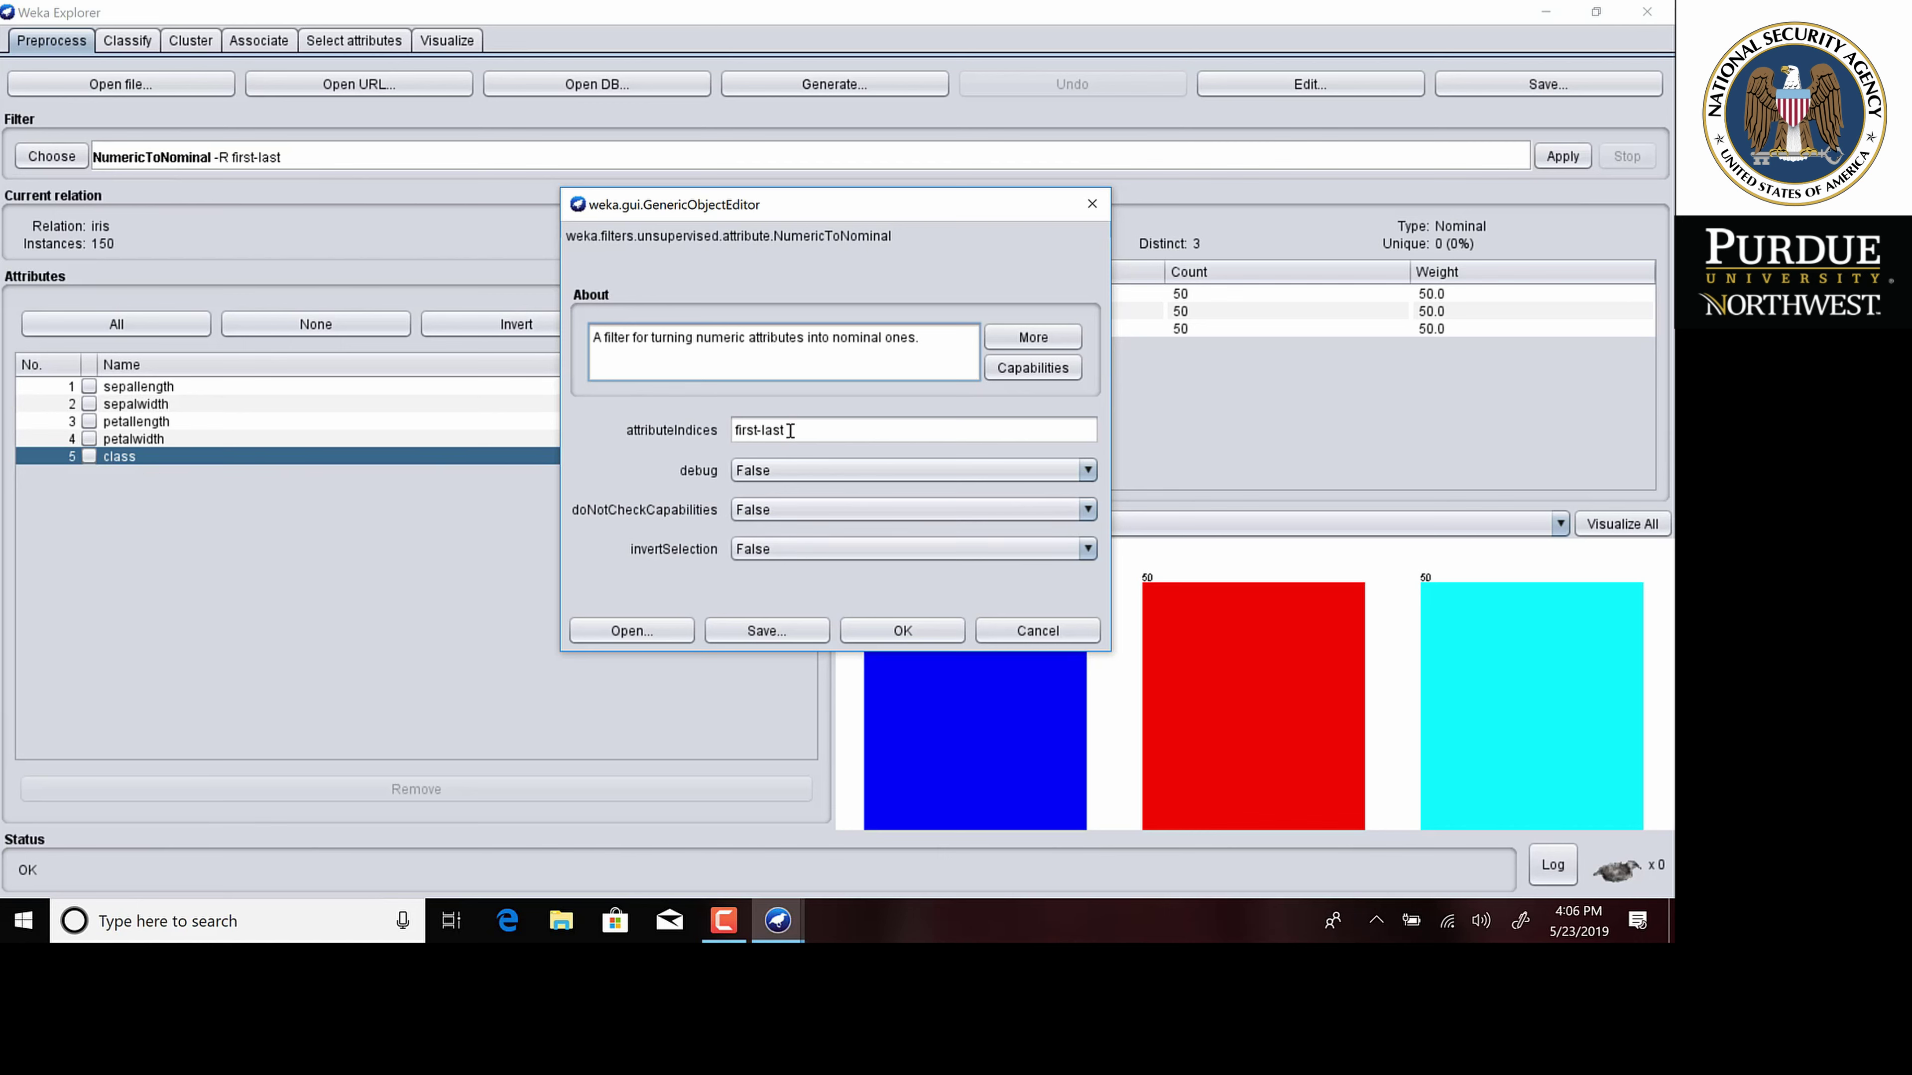
pyautogui.moveTo(802, 430); pyautogui.dragTo(717, 434)
pyautogui.write('5')
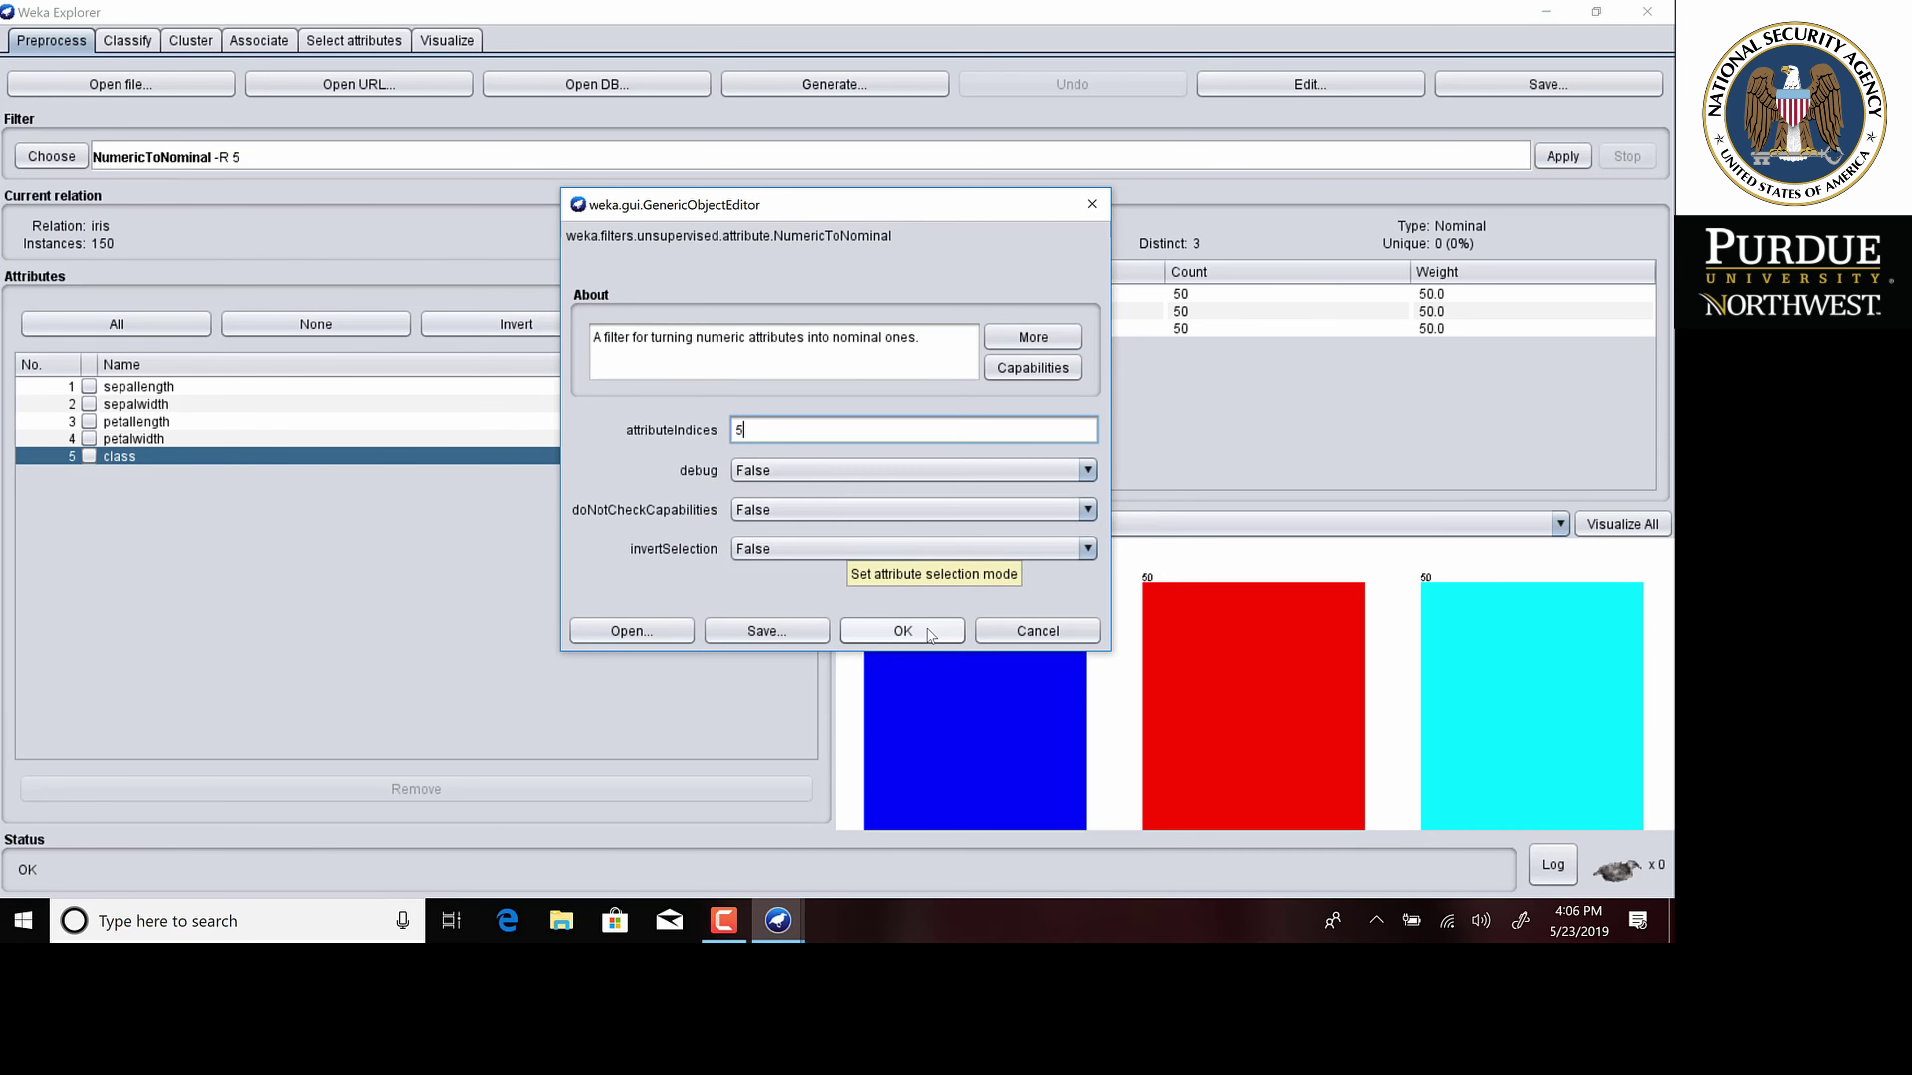
pyautogui.click(911, 631)
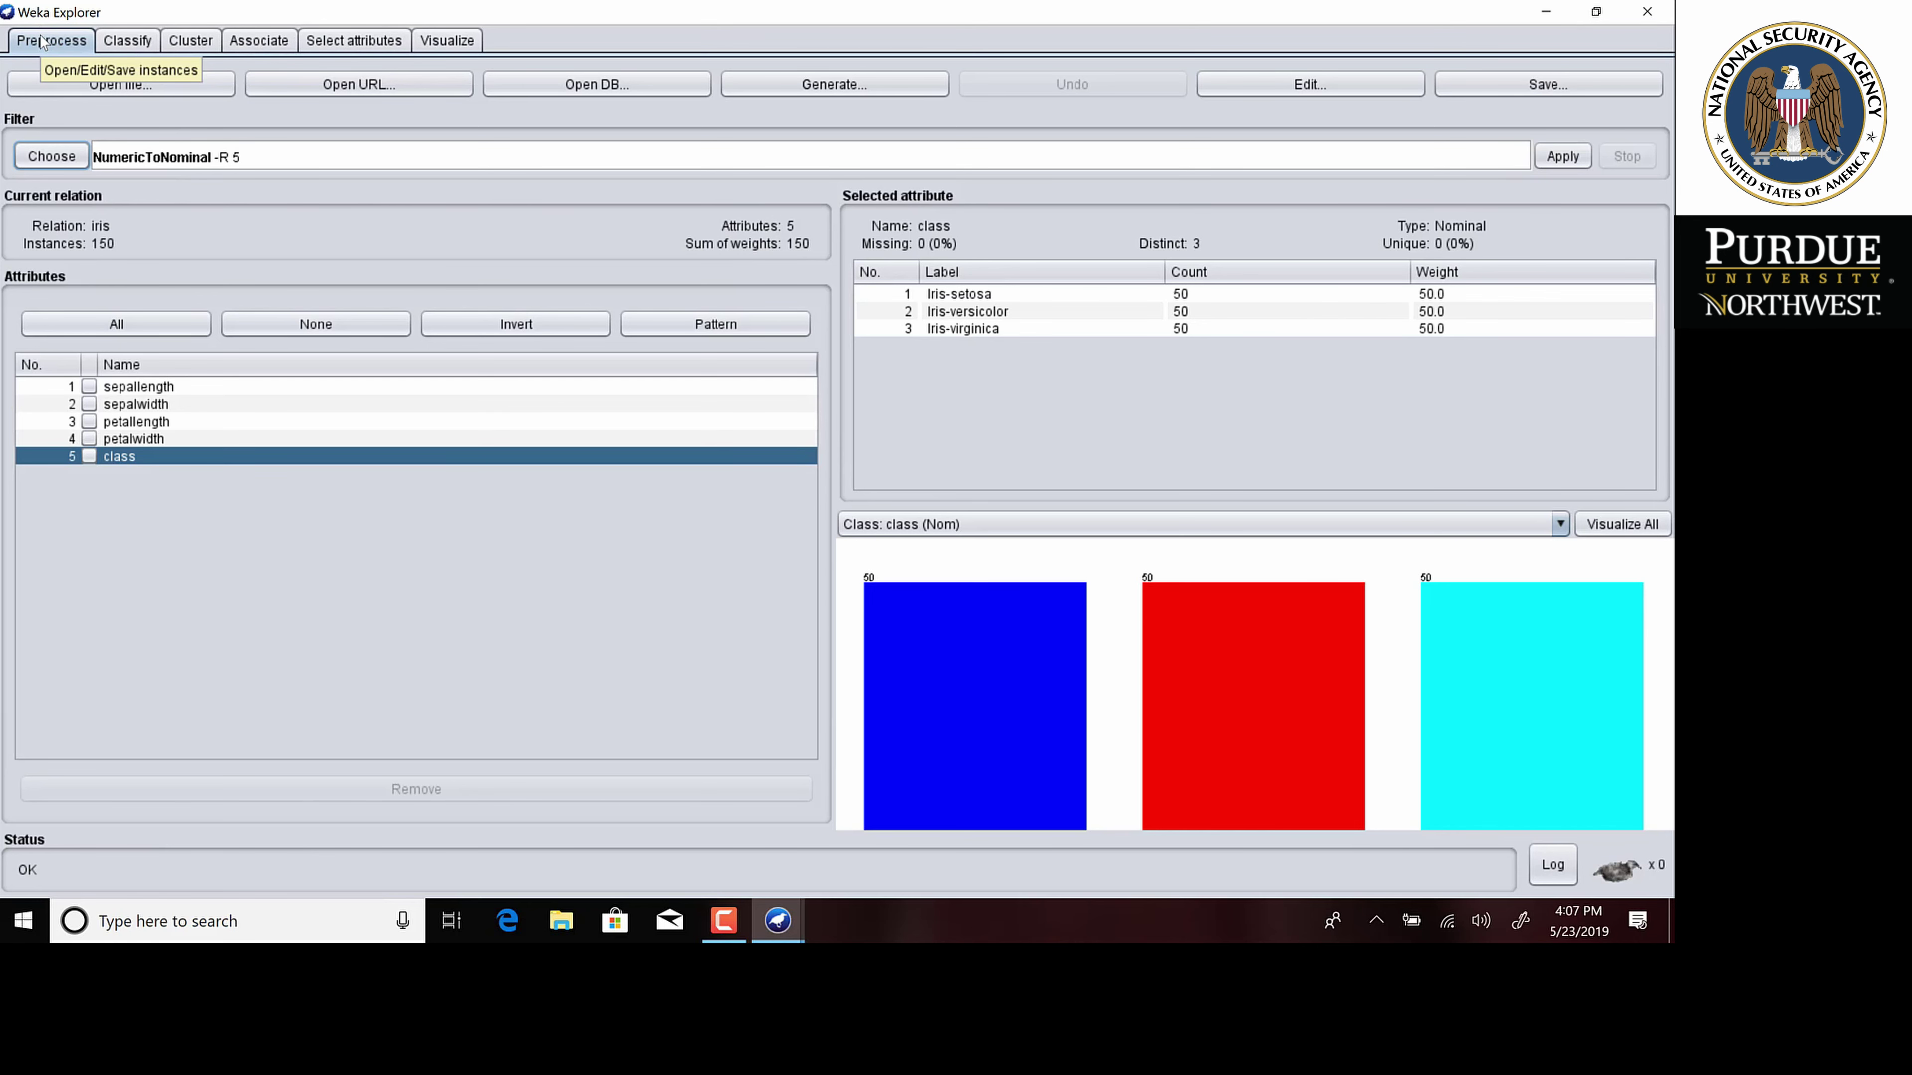
# Choose the NaiveBayes classifier from the bayes group, and briefly recheck the preprocessing view before returning to classification.
pyautogui.click(117, 49)
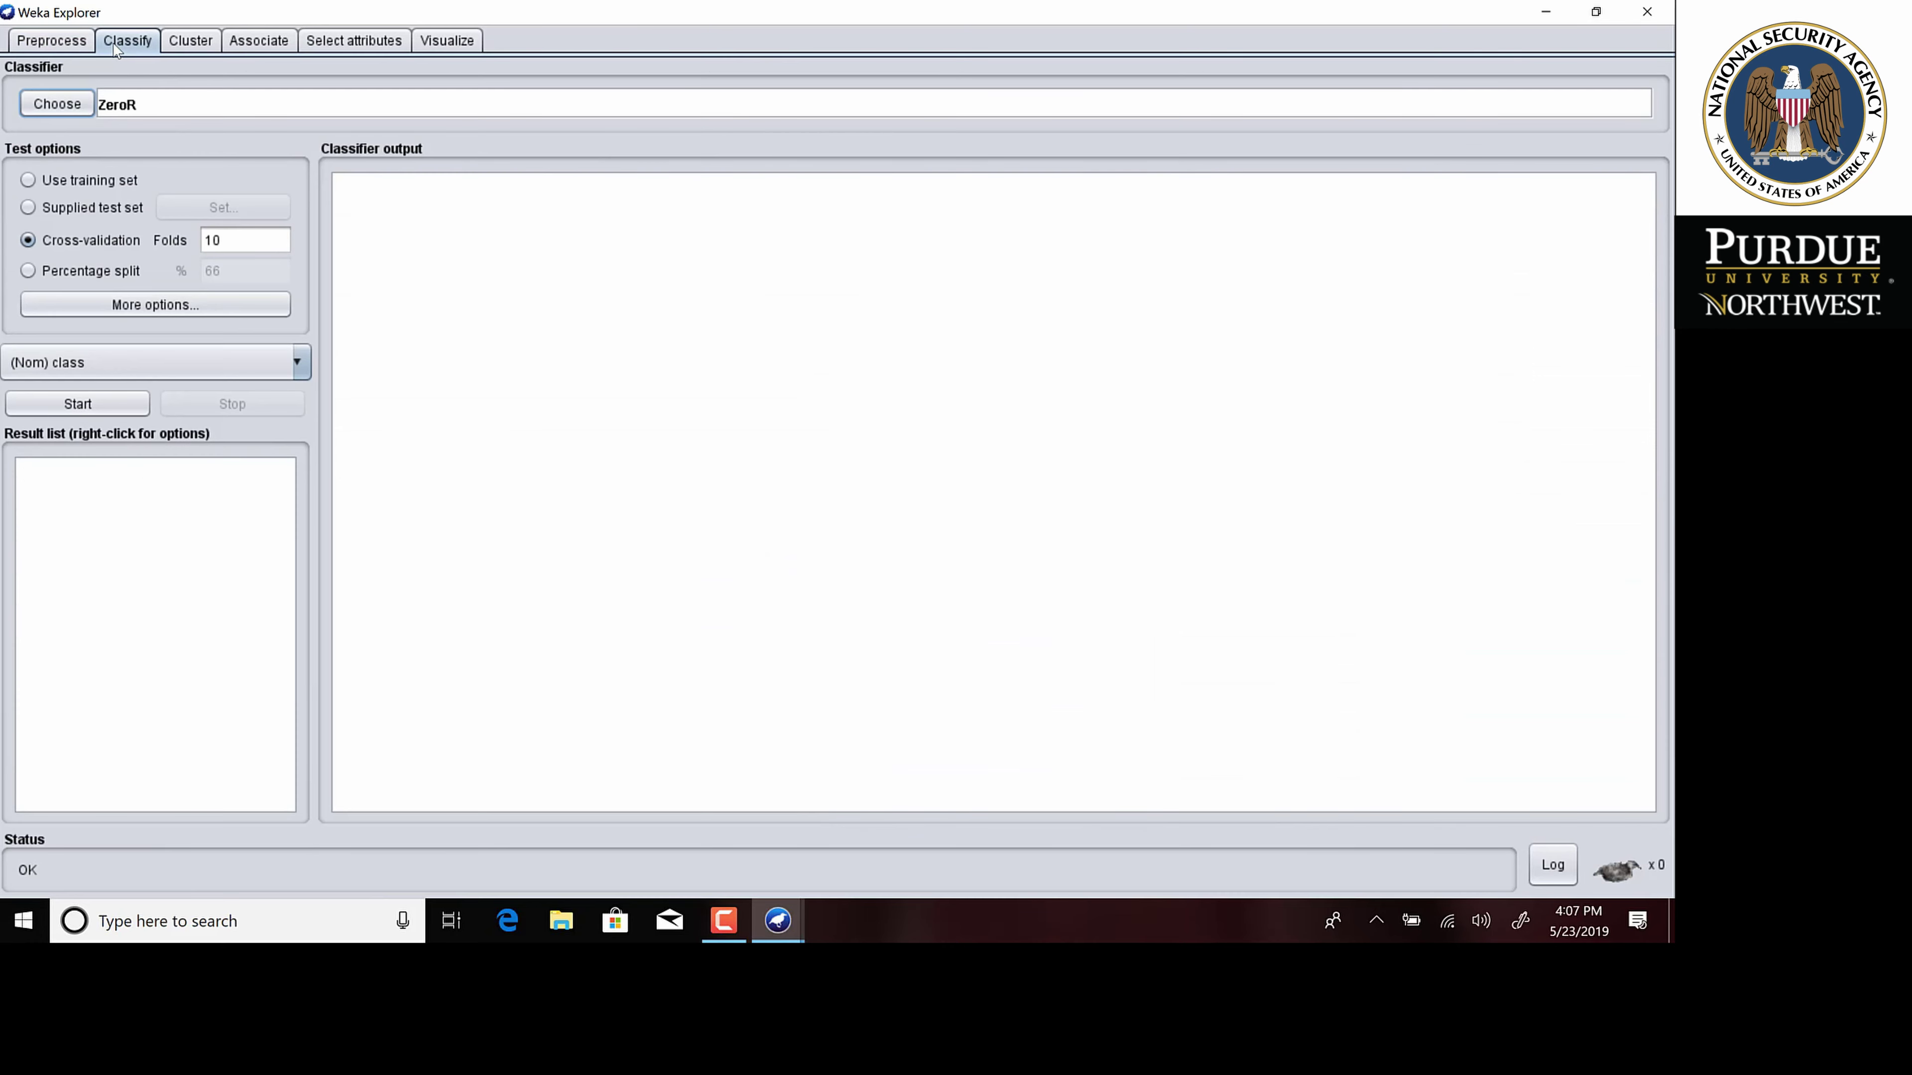
pyautogui.click(65, 104)
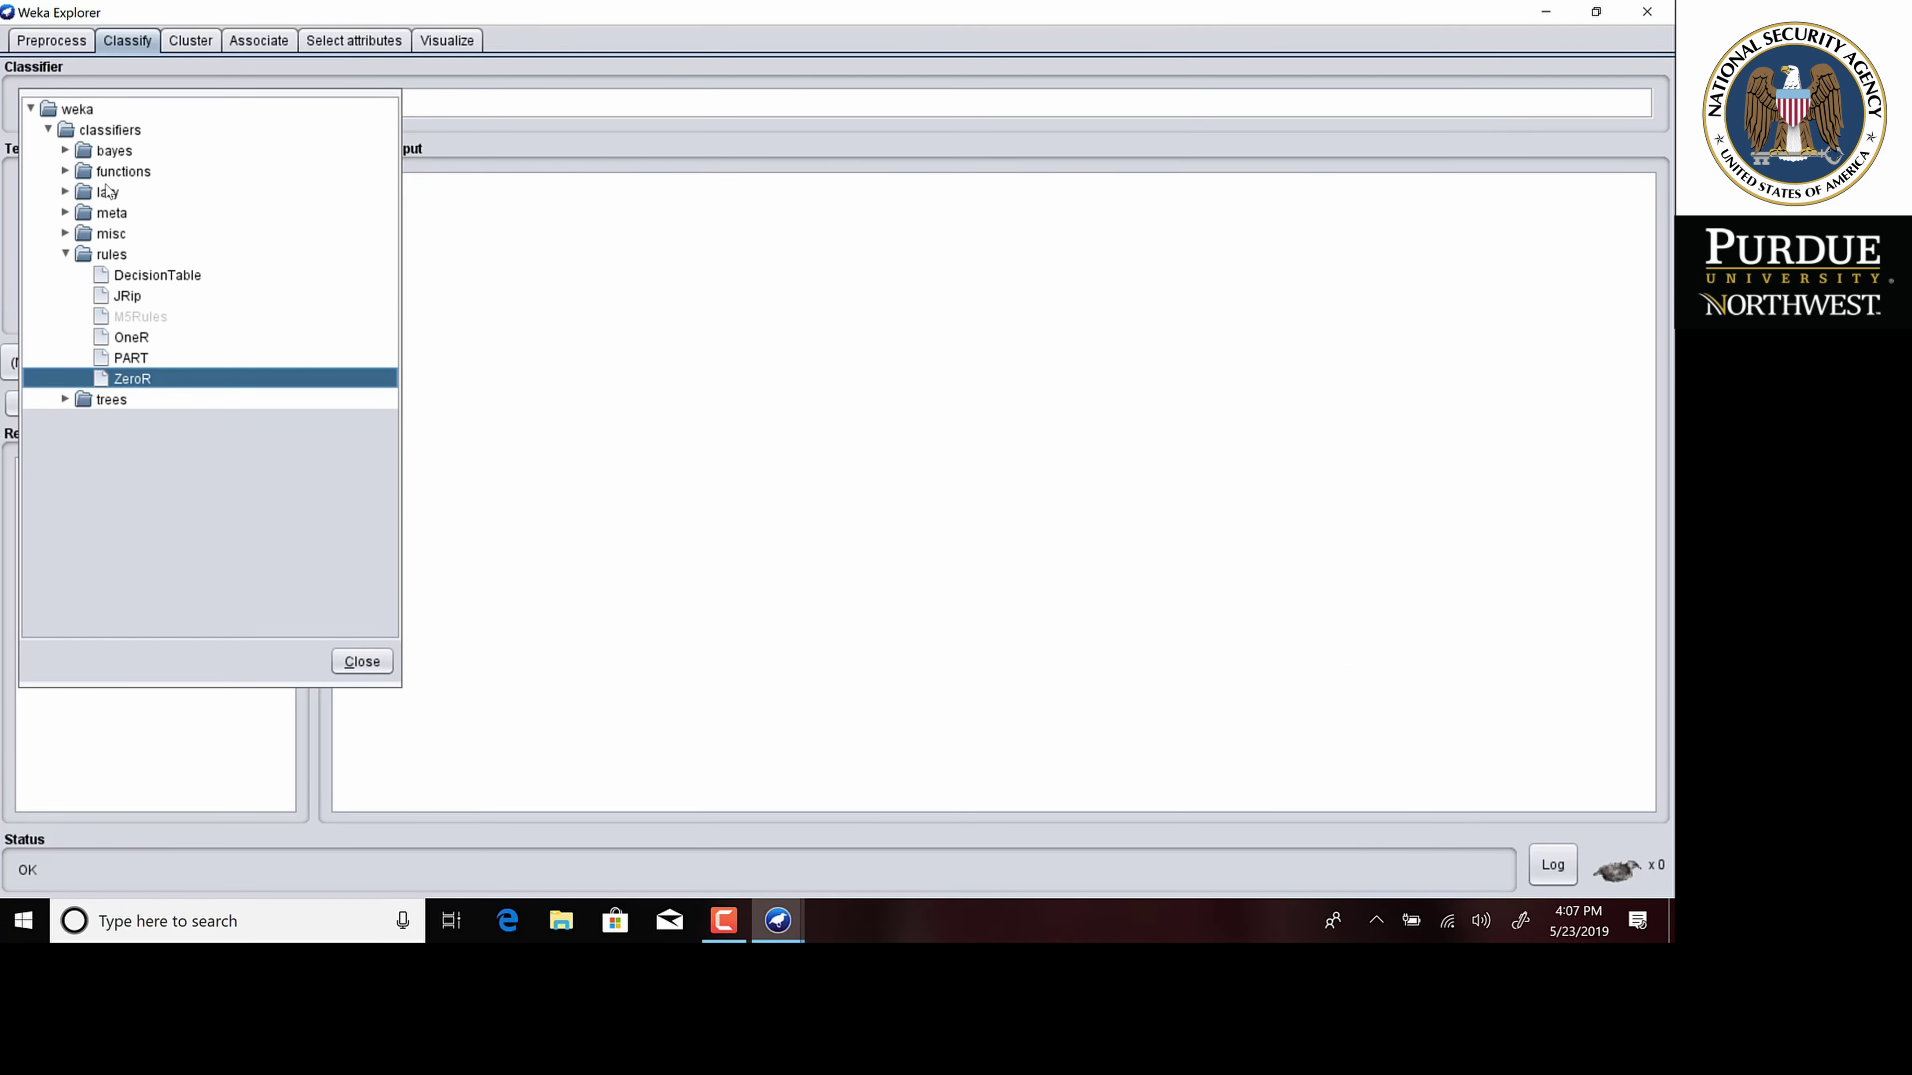
pyautogui.click(66, 151)
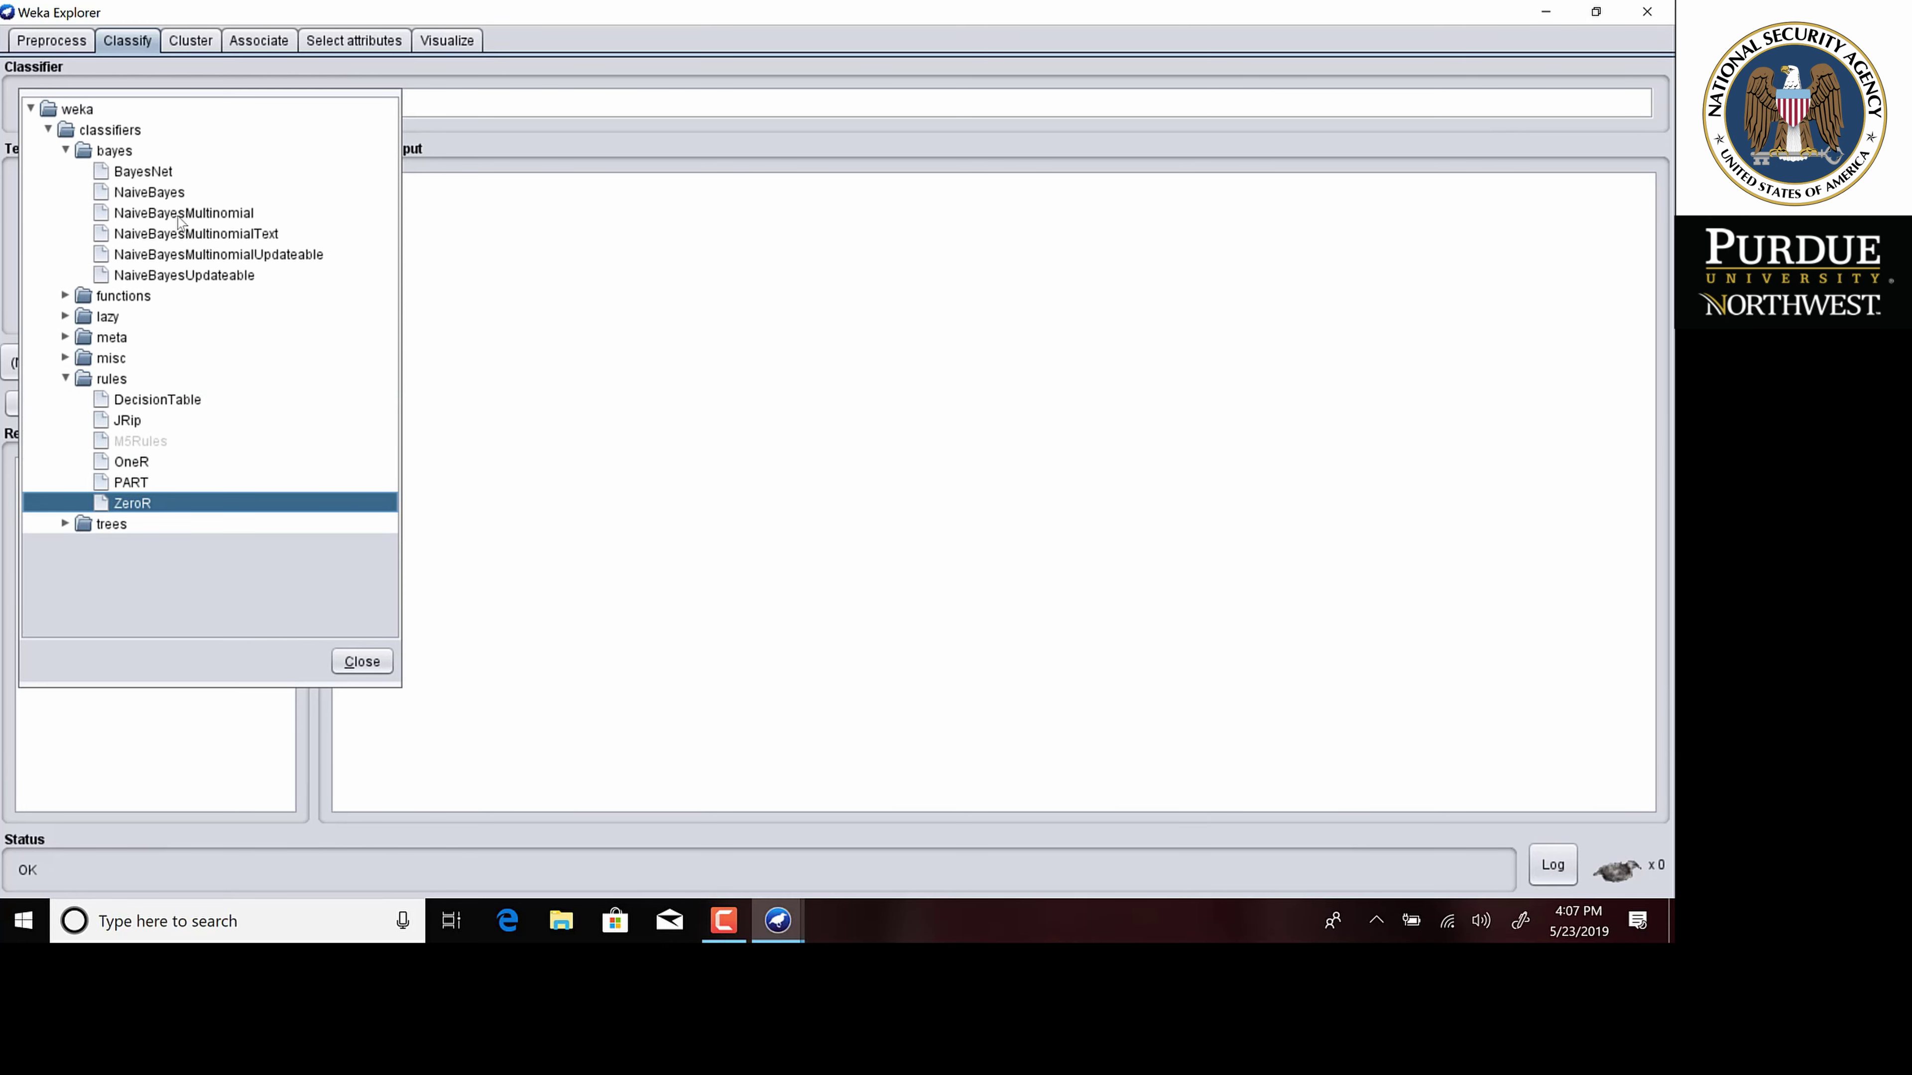
pyautogui.click(151, 193)
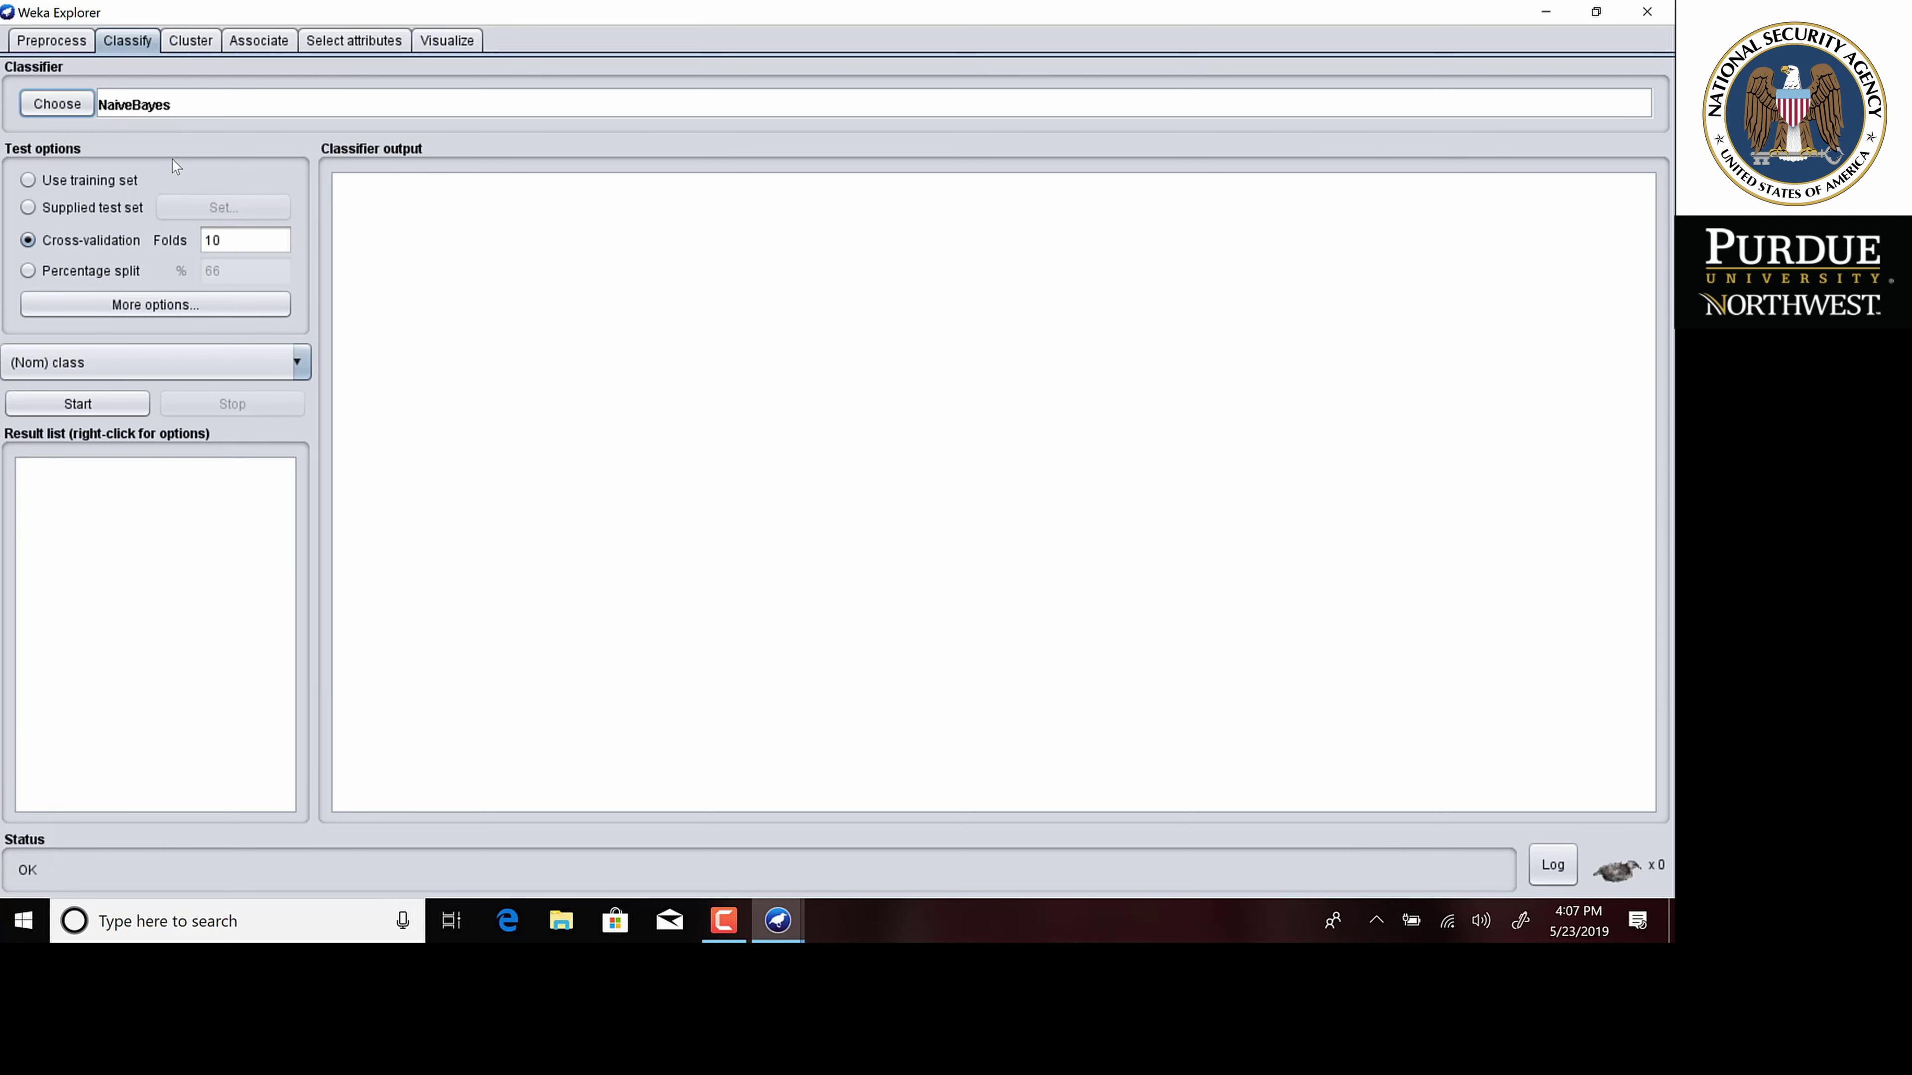
pyautogui.click(54, 41)
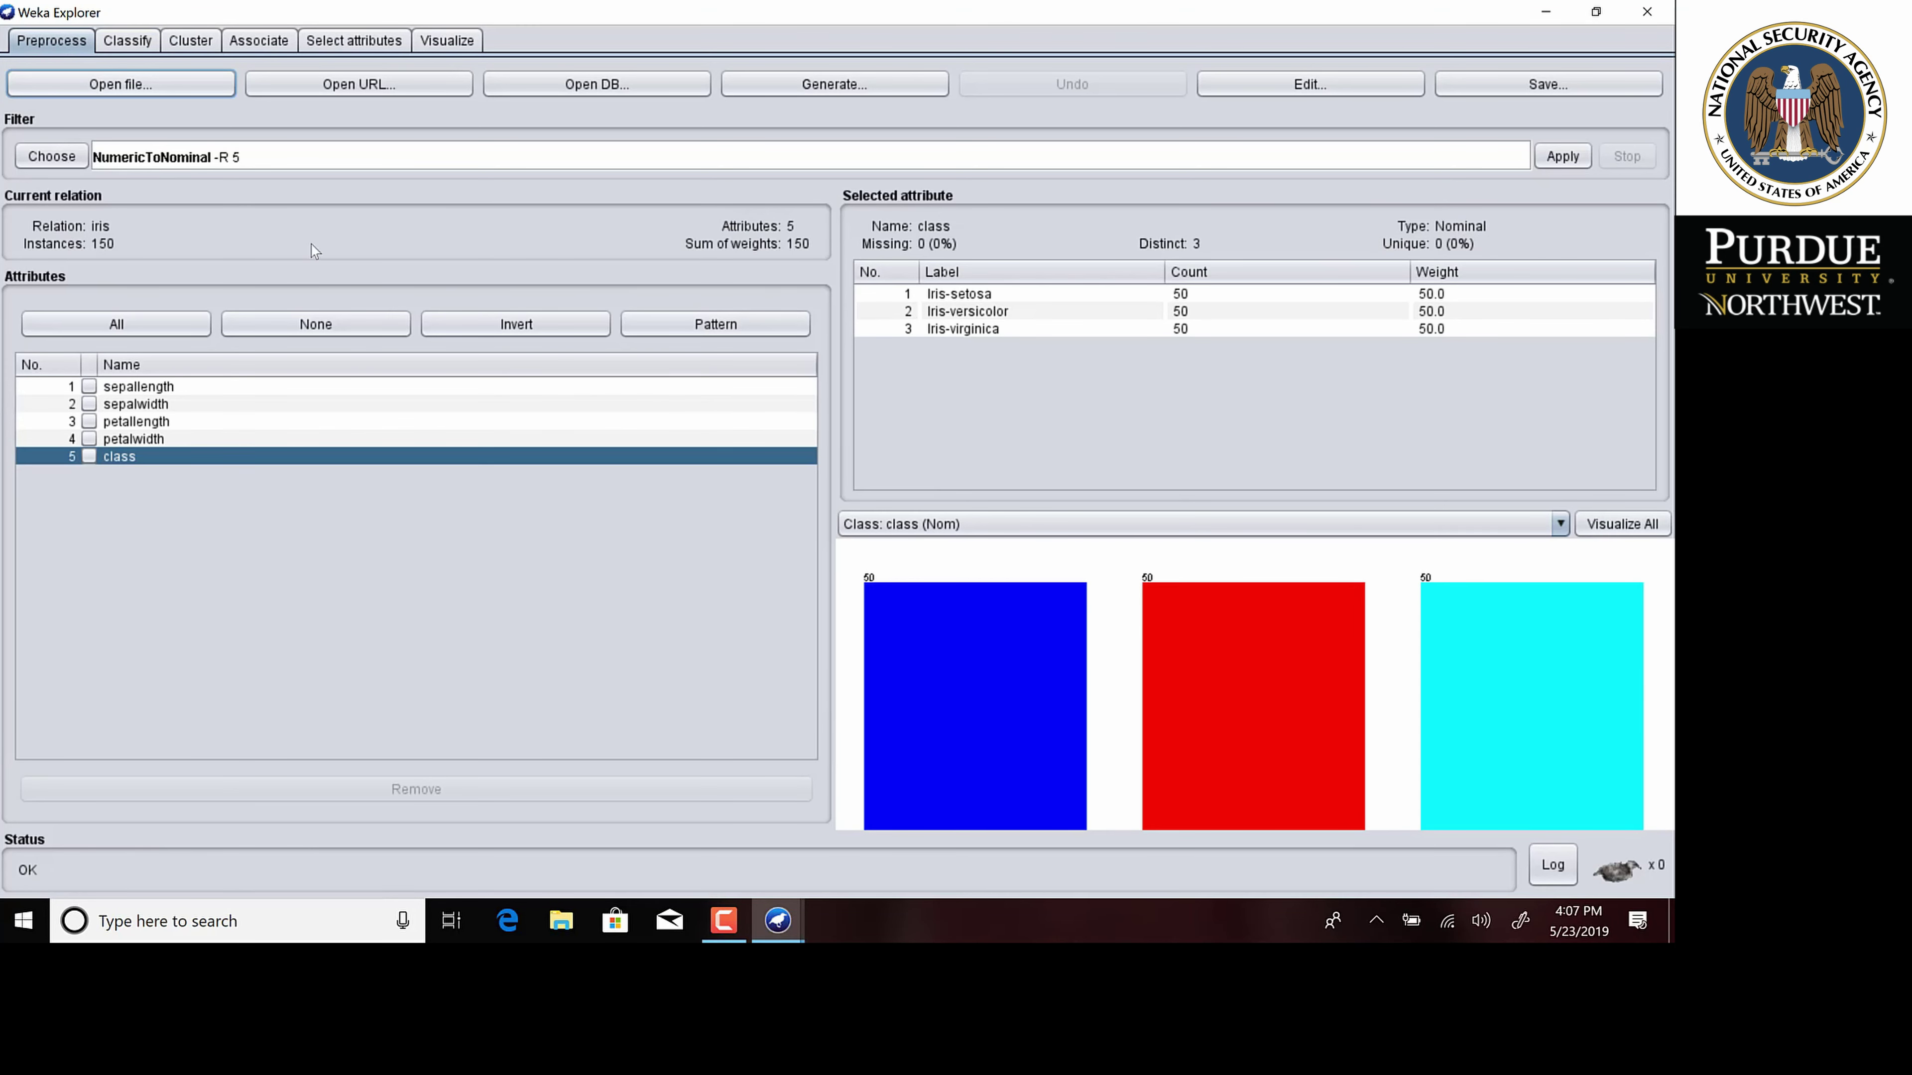
pyautogui.click(125, 47)
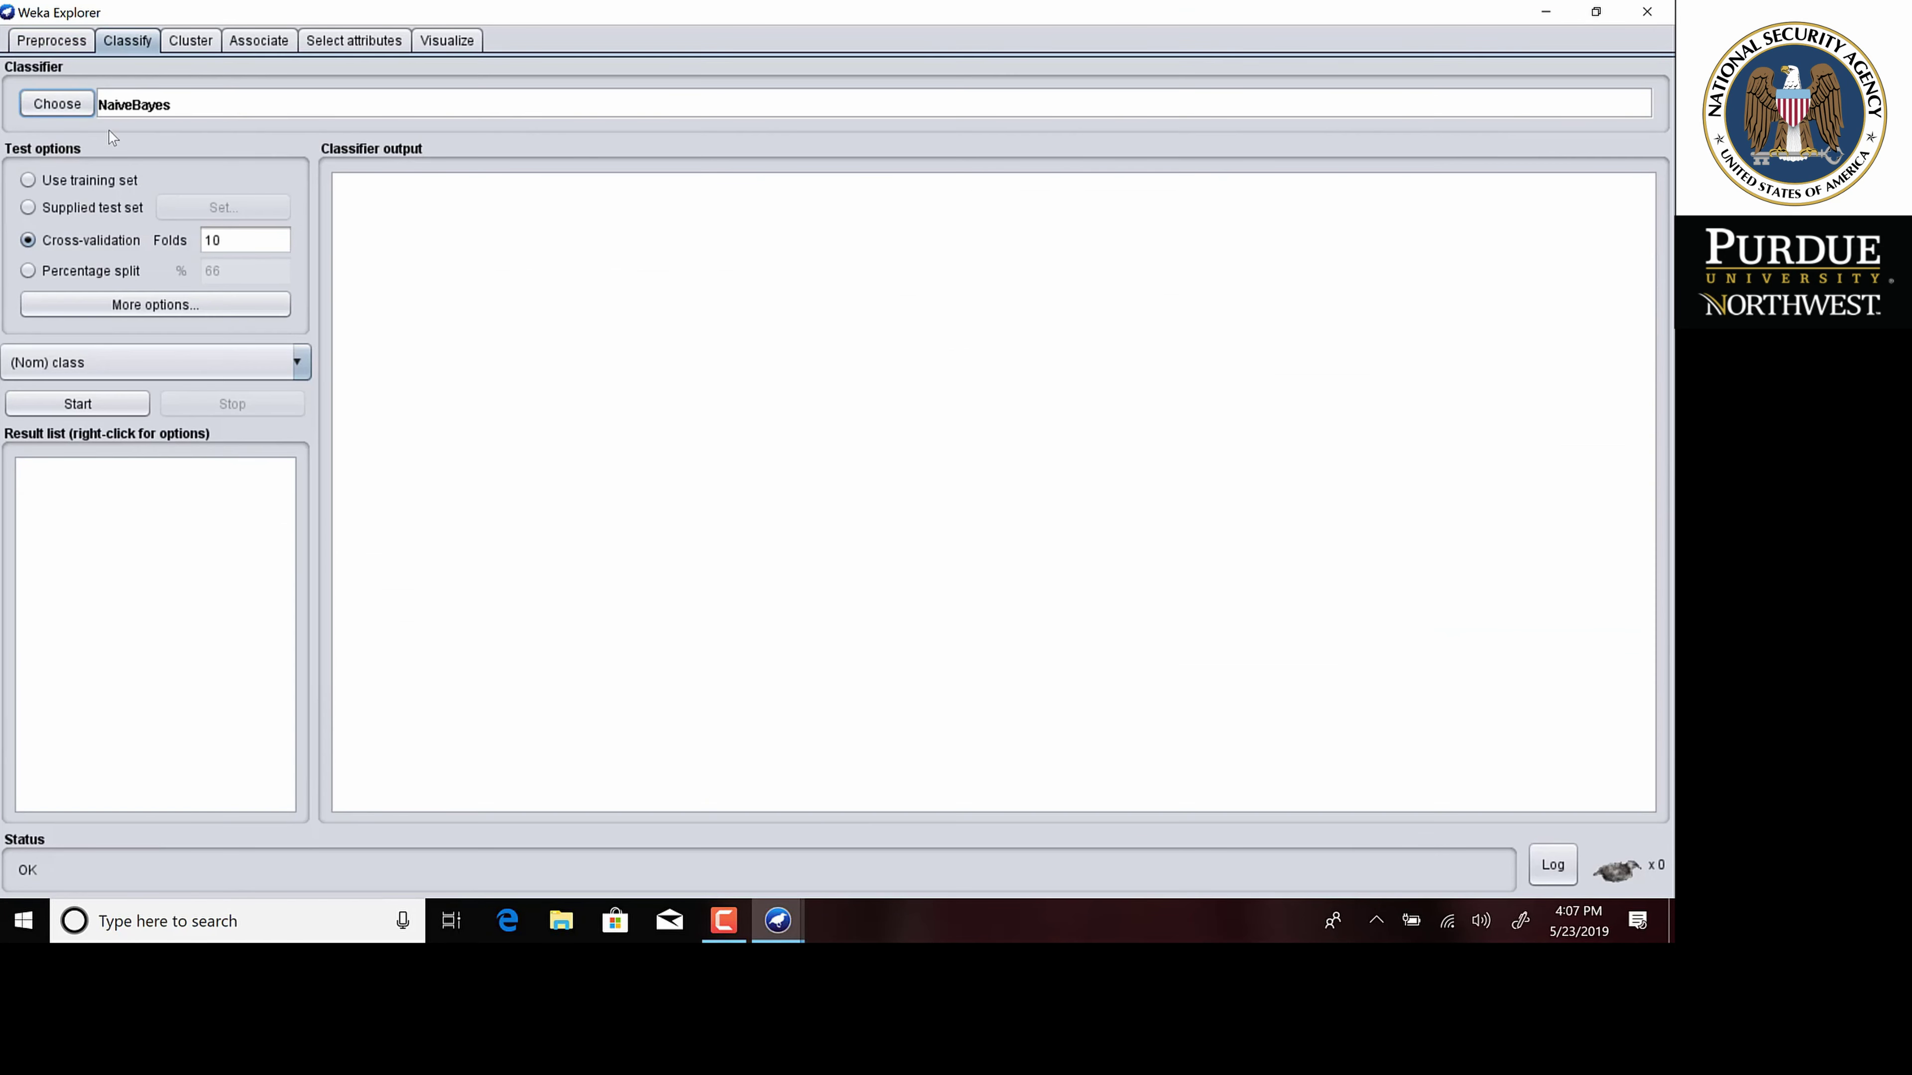
# Check NaiveBayes in the classifier list, and compare the petalwidth and class attribute details in the preprocessing view.
pyautogui.click(60, 103)
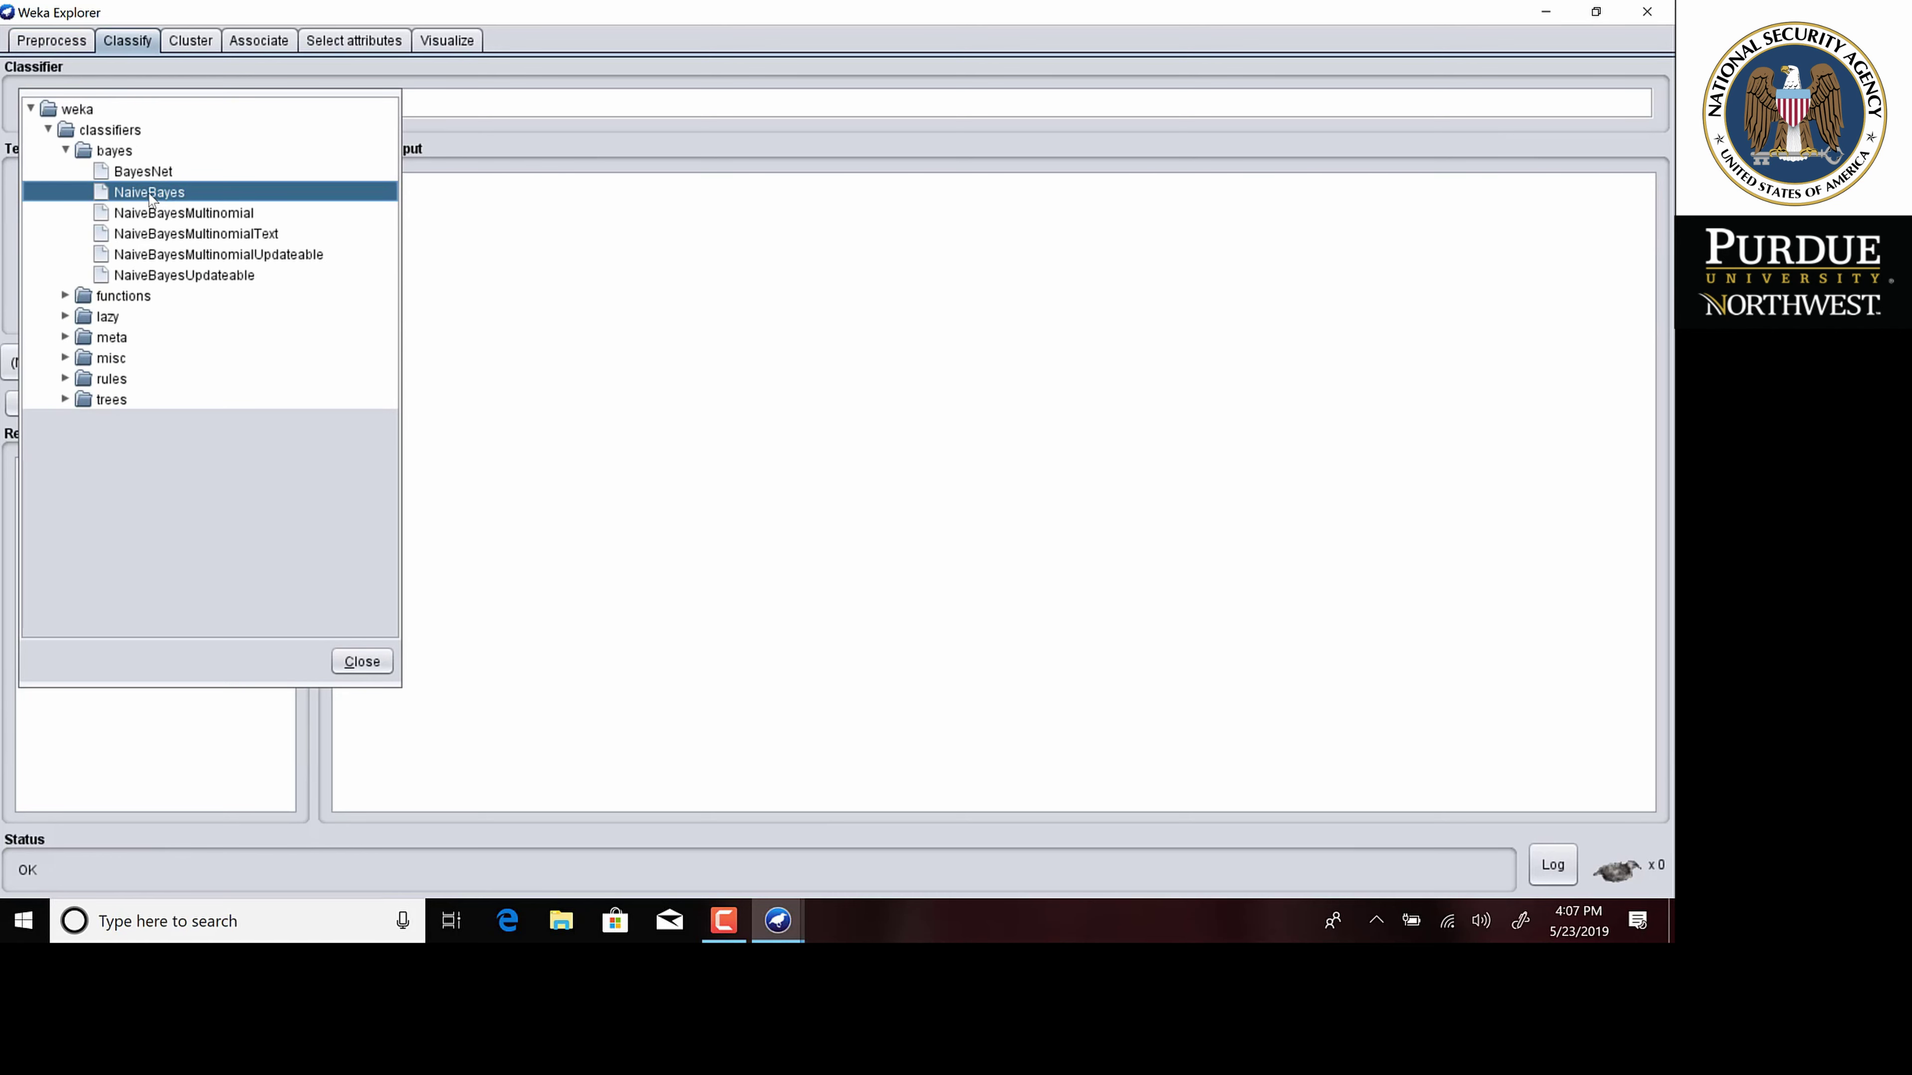
pyautogui.moveTo(149, 197)
pyautogui.click(347, 663)
pyautogui.click(52, 40)
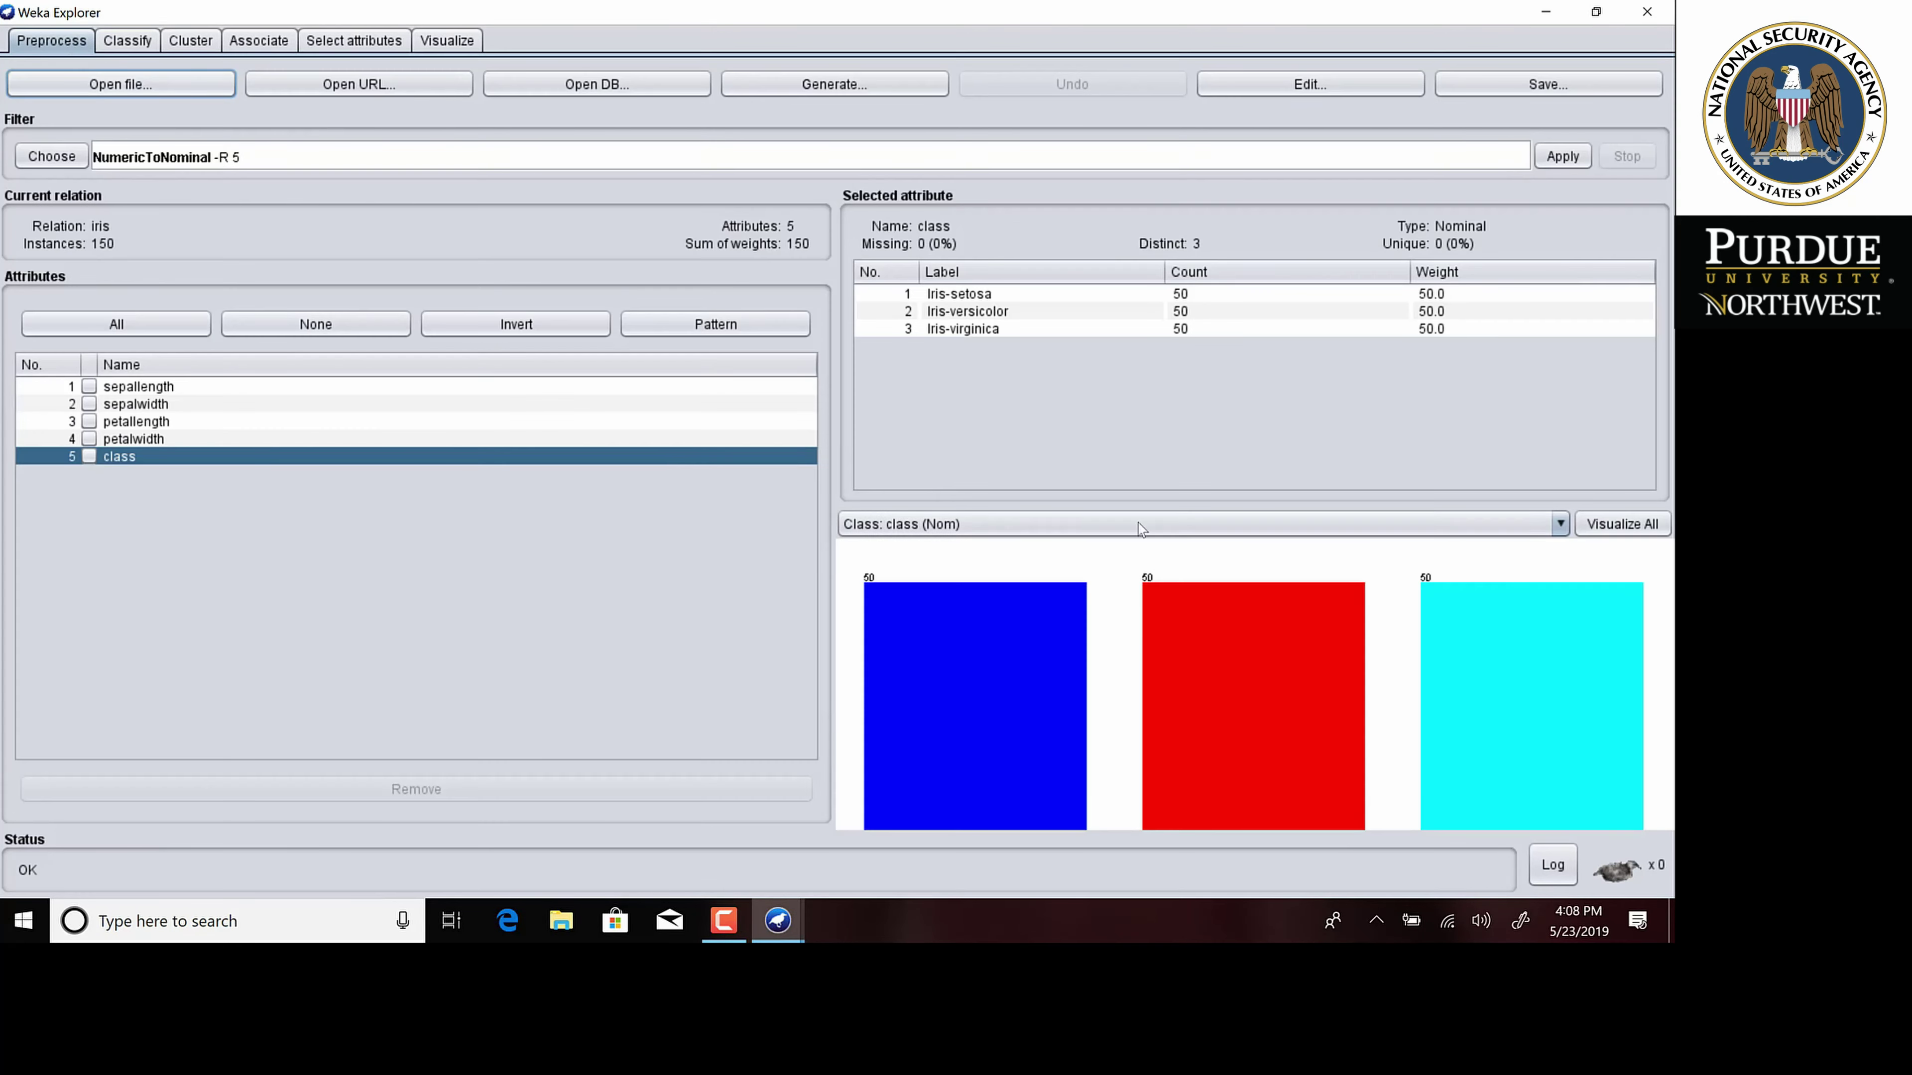
pyautogui.click(325, 439)
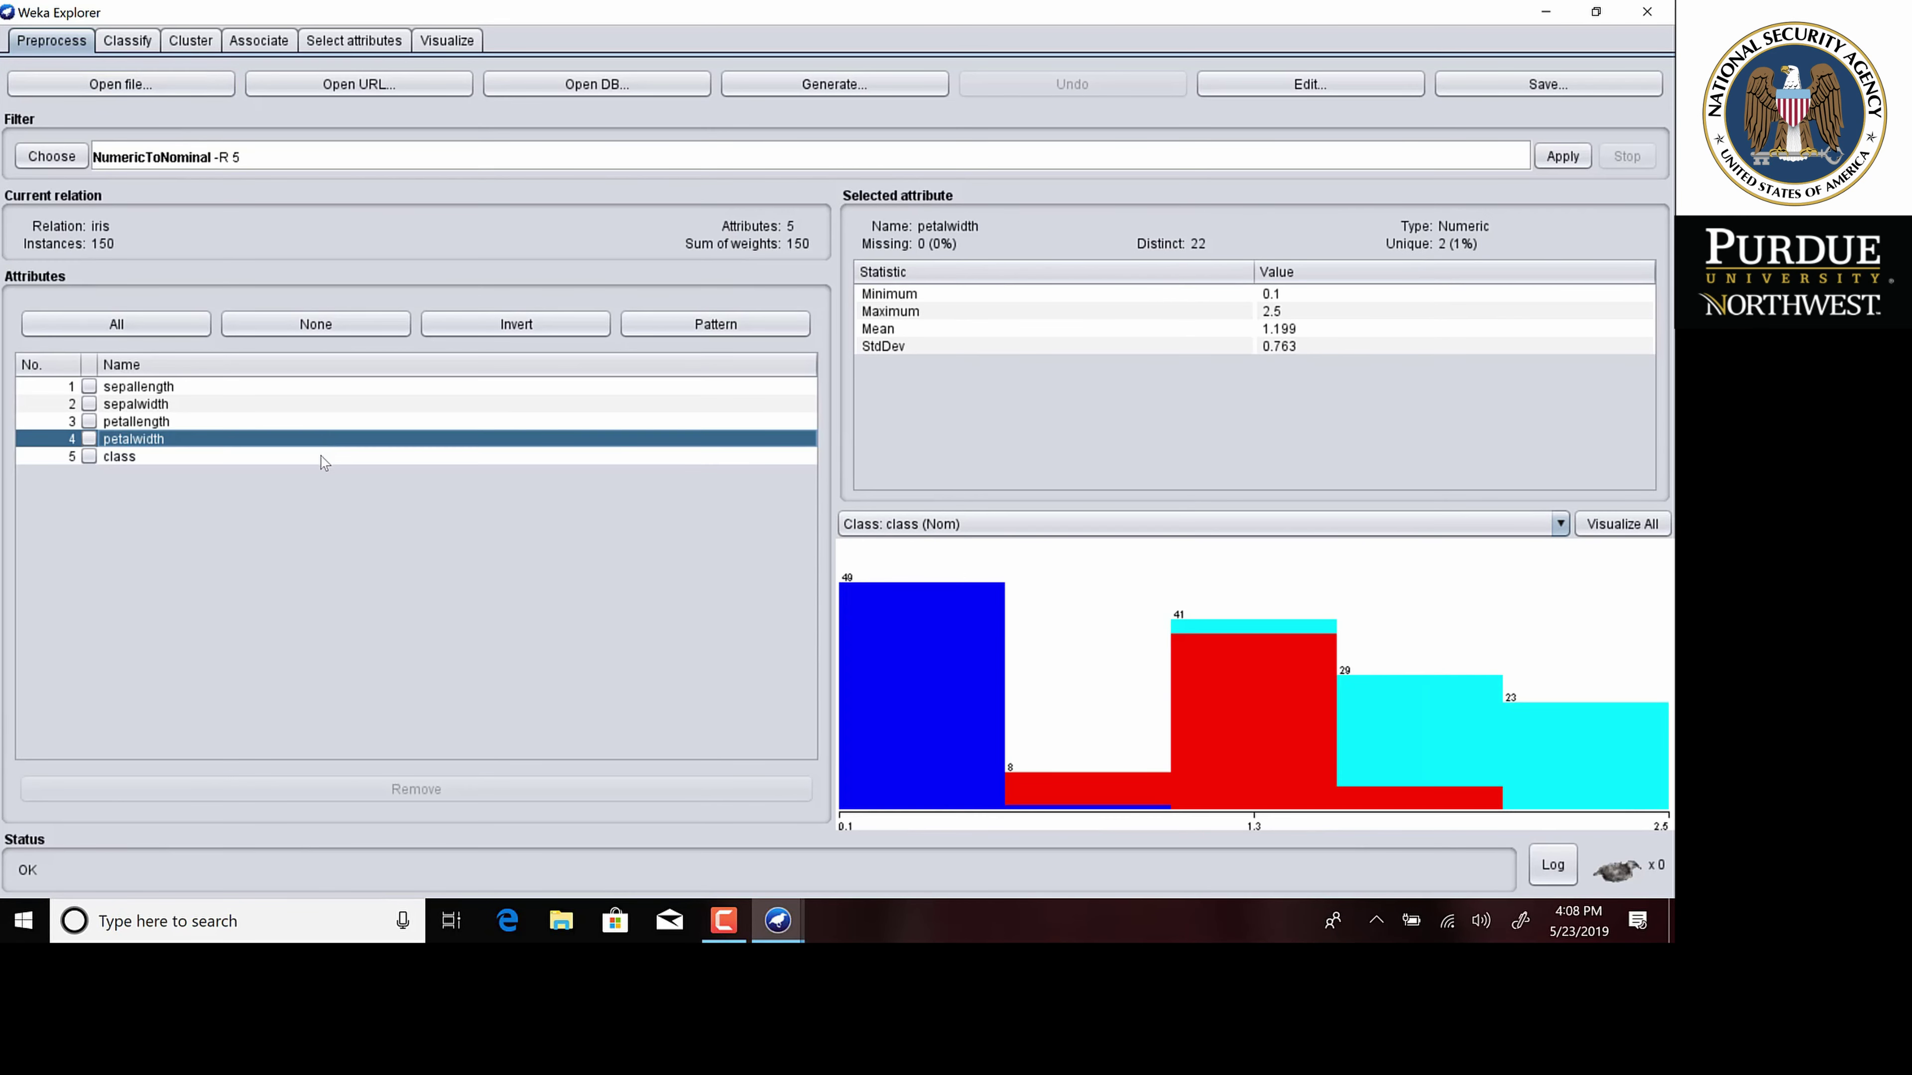
pyautogui.click(321, 459)
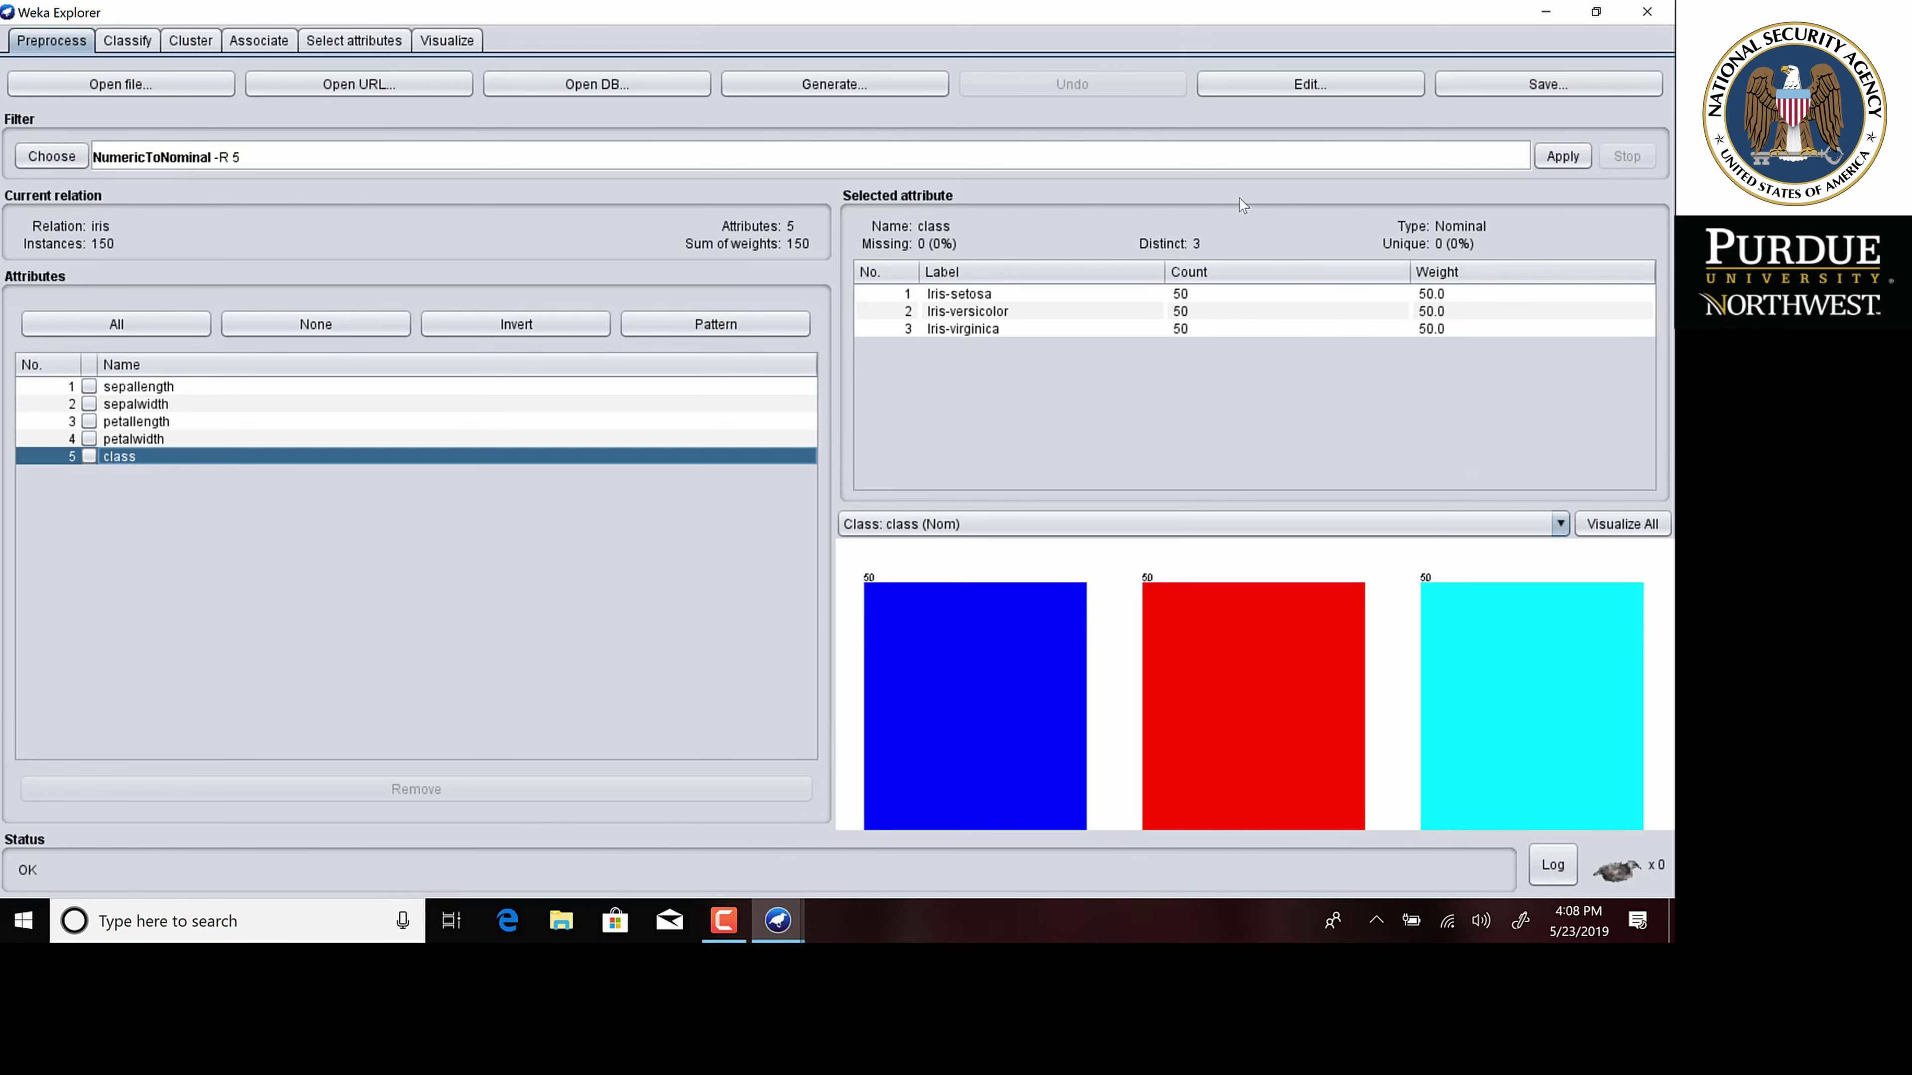
# View the iris instances and their attribute types in the data viewer, and close it without editing anything.
pyautogui.click(1321, 85)
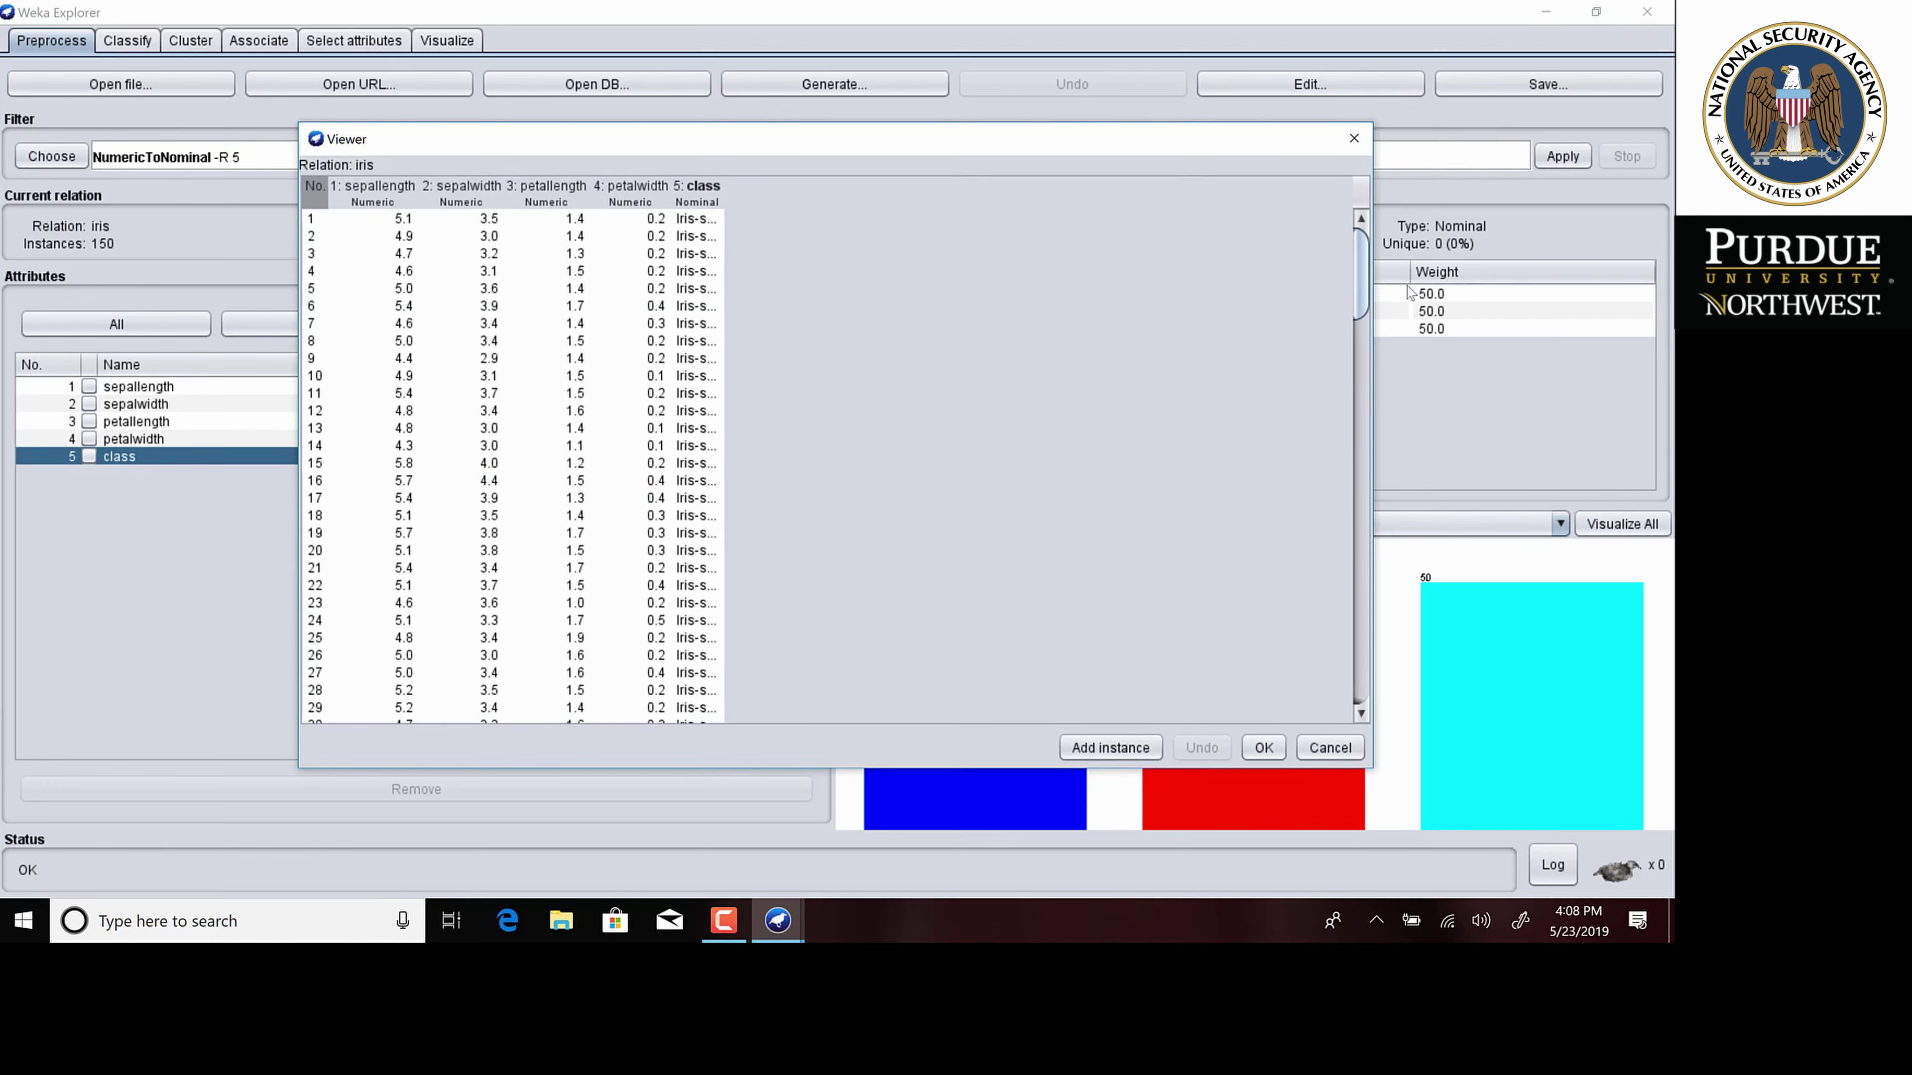
pyautogui.moveTo(1362, 316); pyautogui.dragTo(1395, 271)
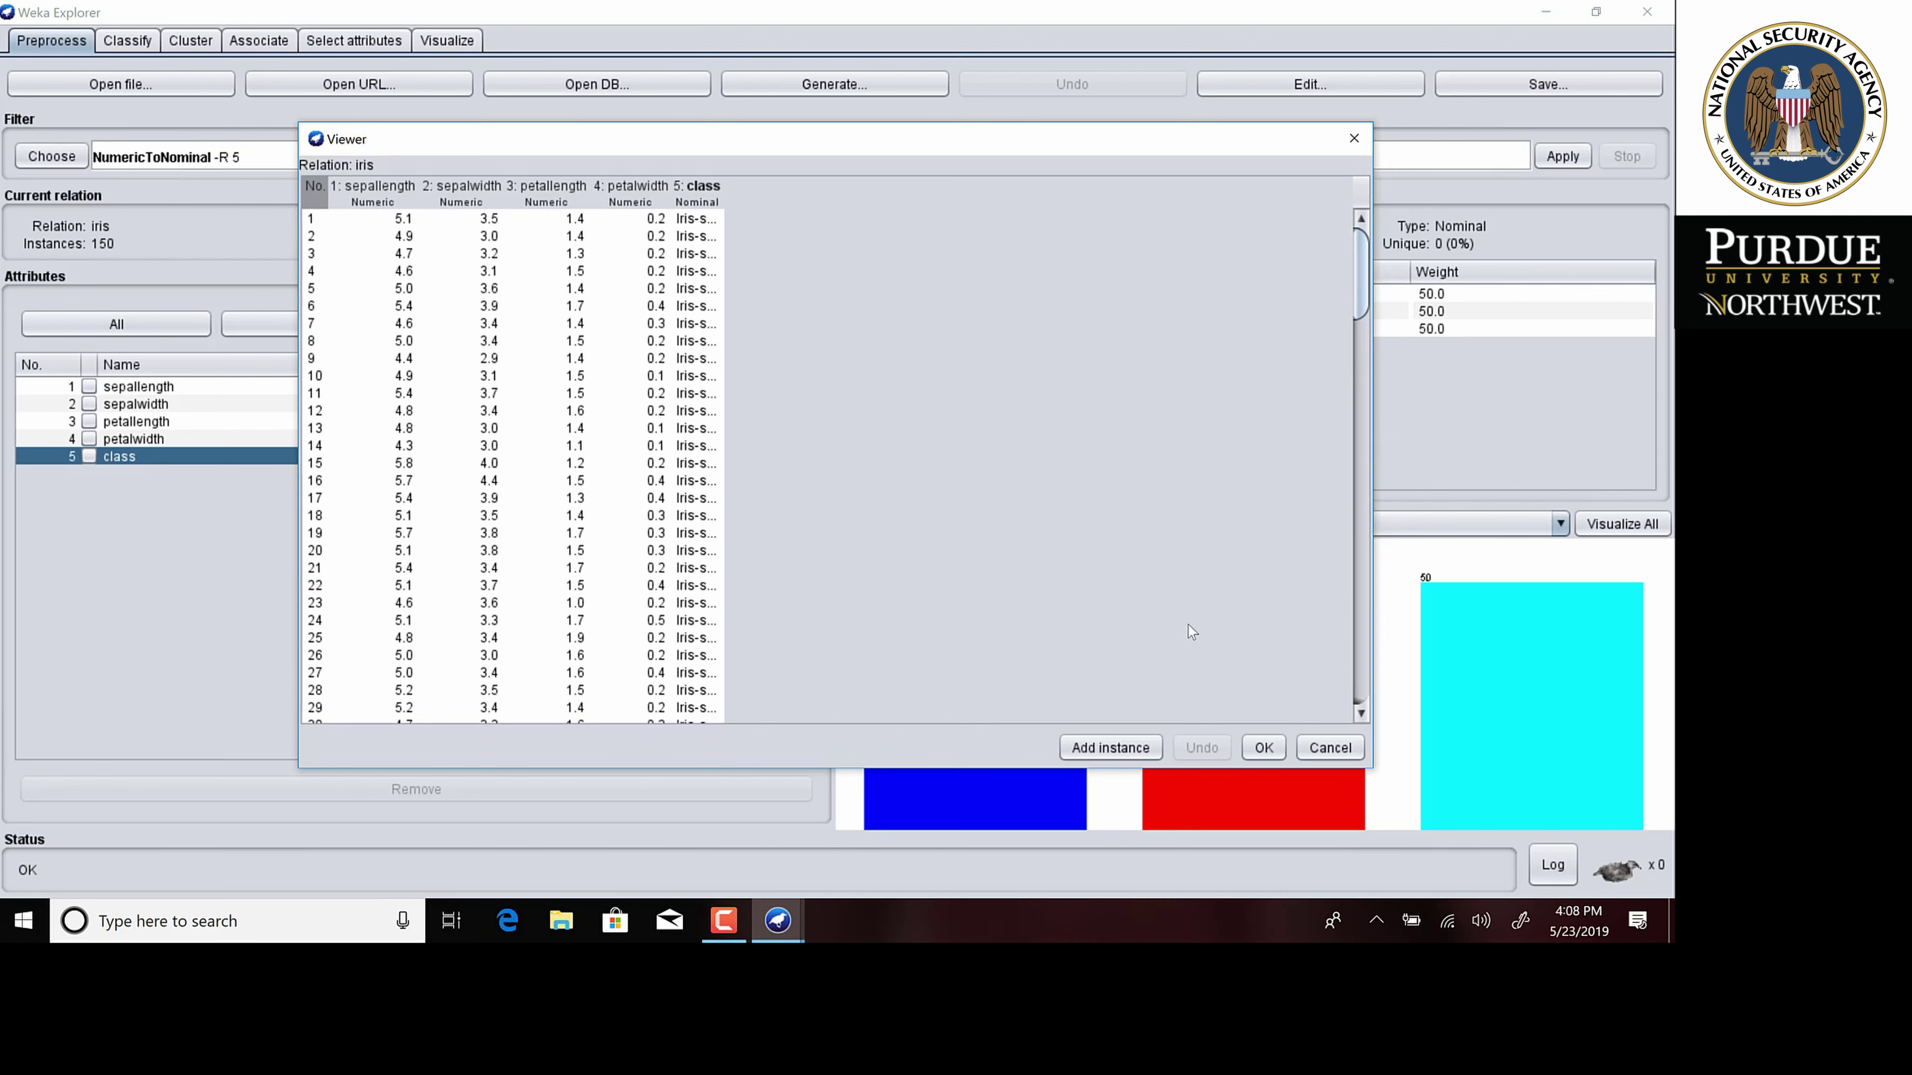
pyautogui.click(1329, 747)
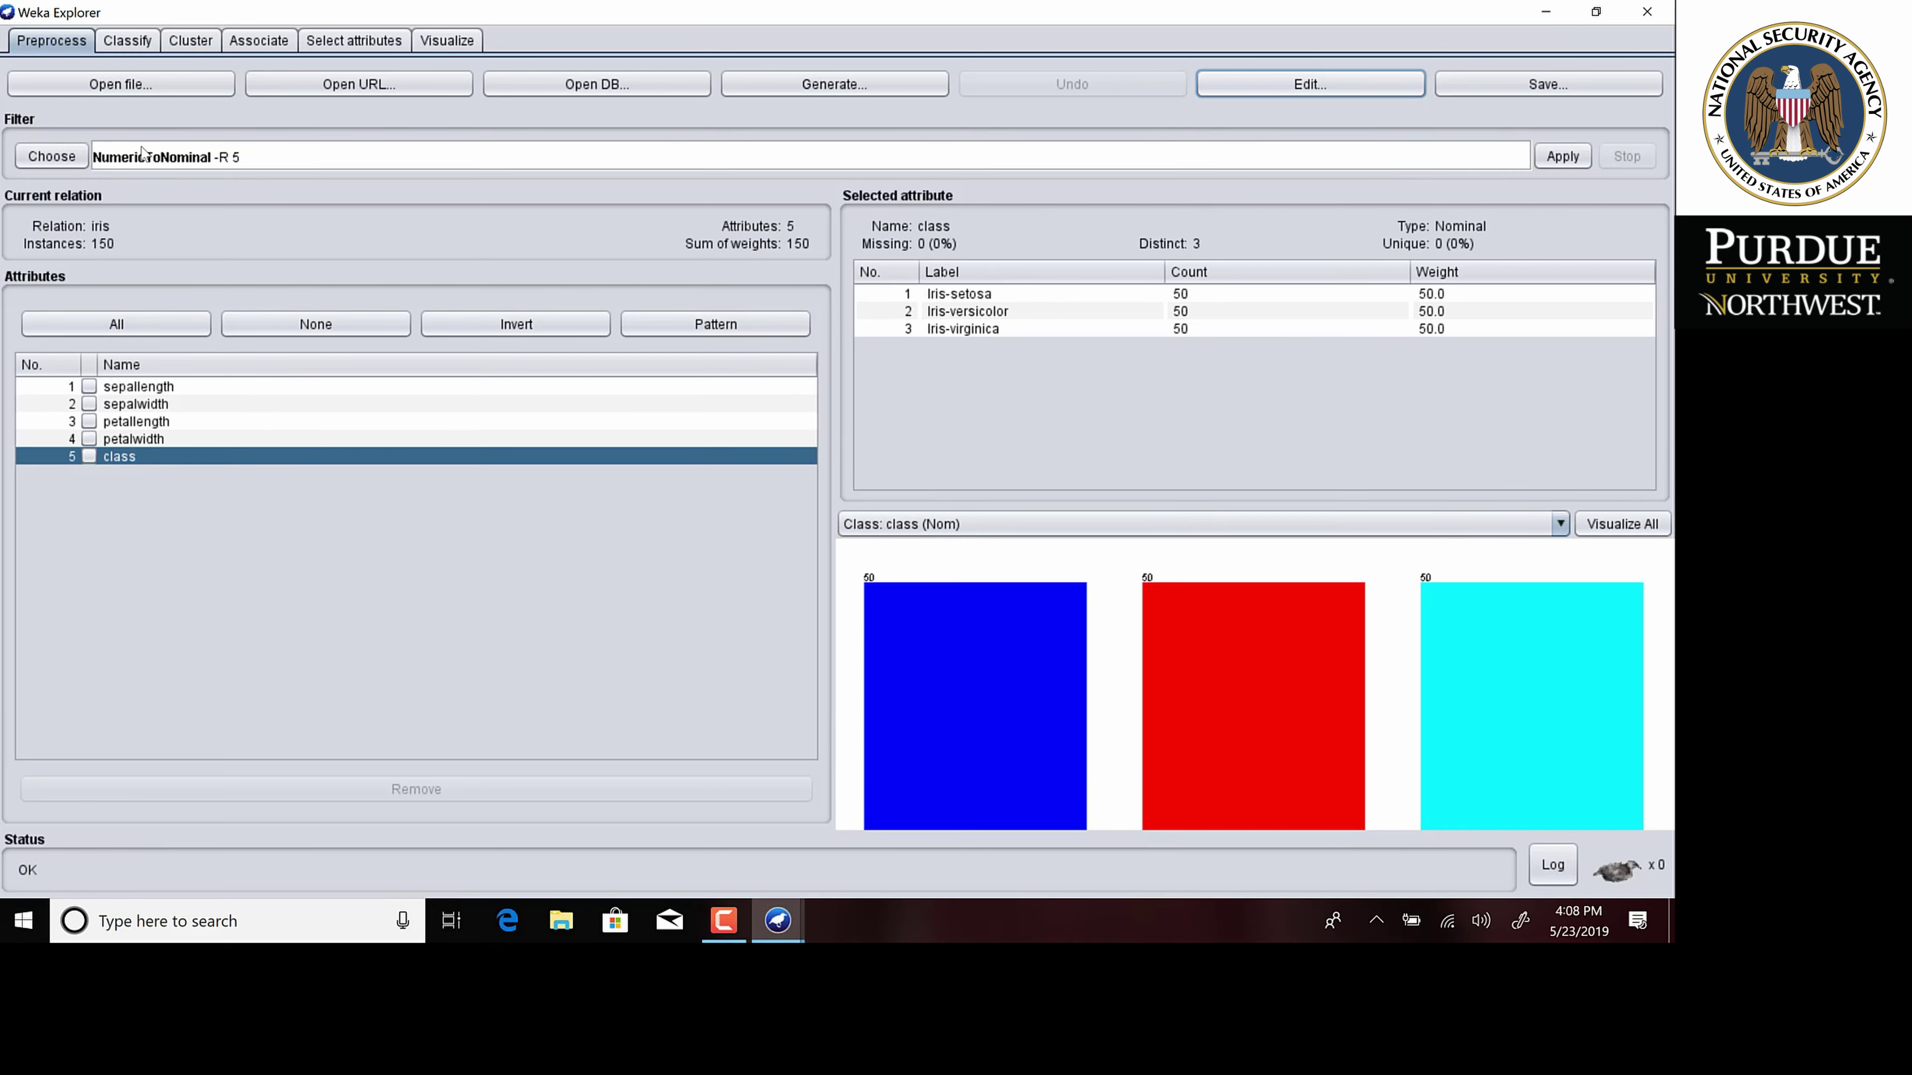
# Return to classification, look over the classifier groups and select NaiveBayes from the bayes group.
pyautogui.click(122, 43)
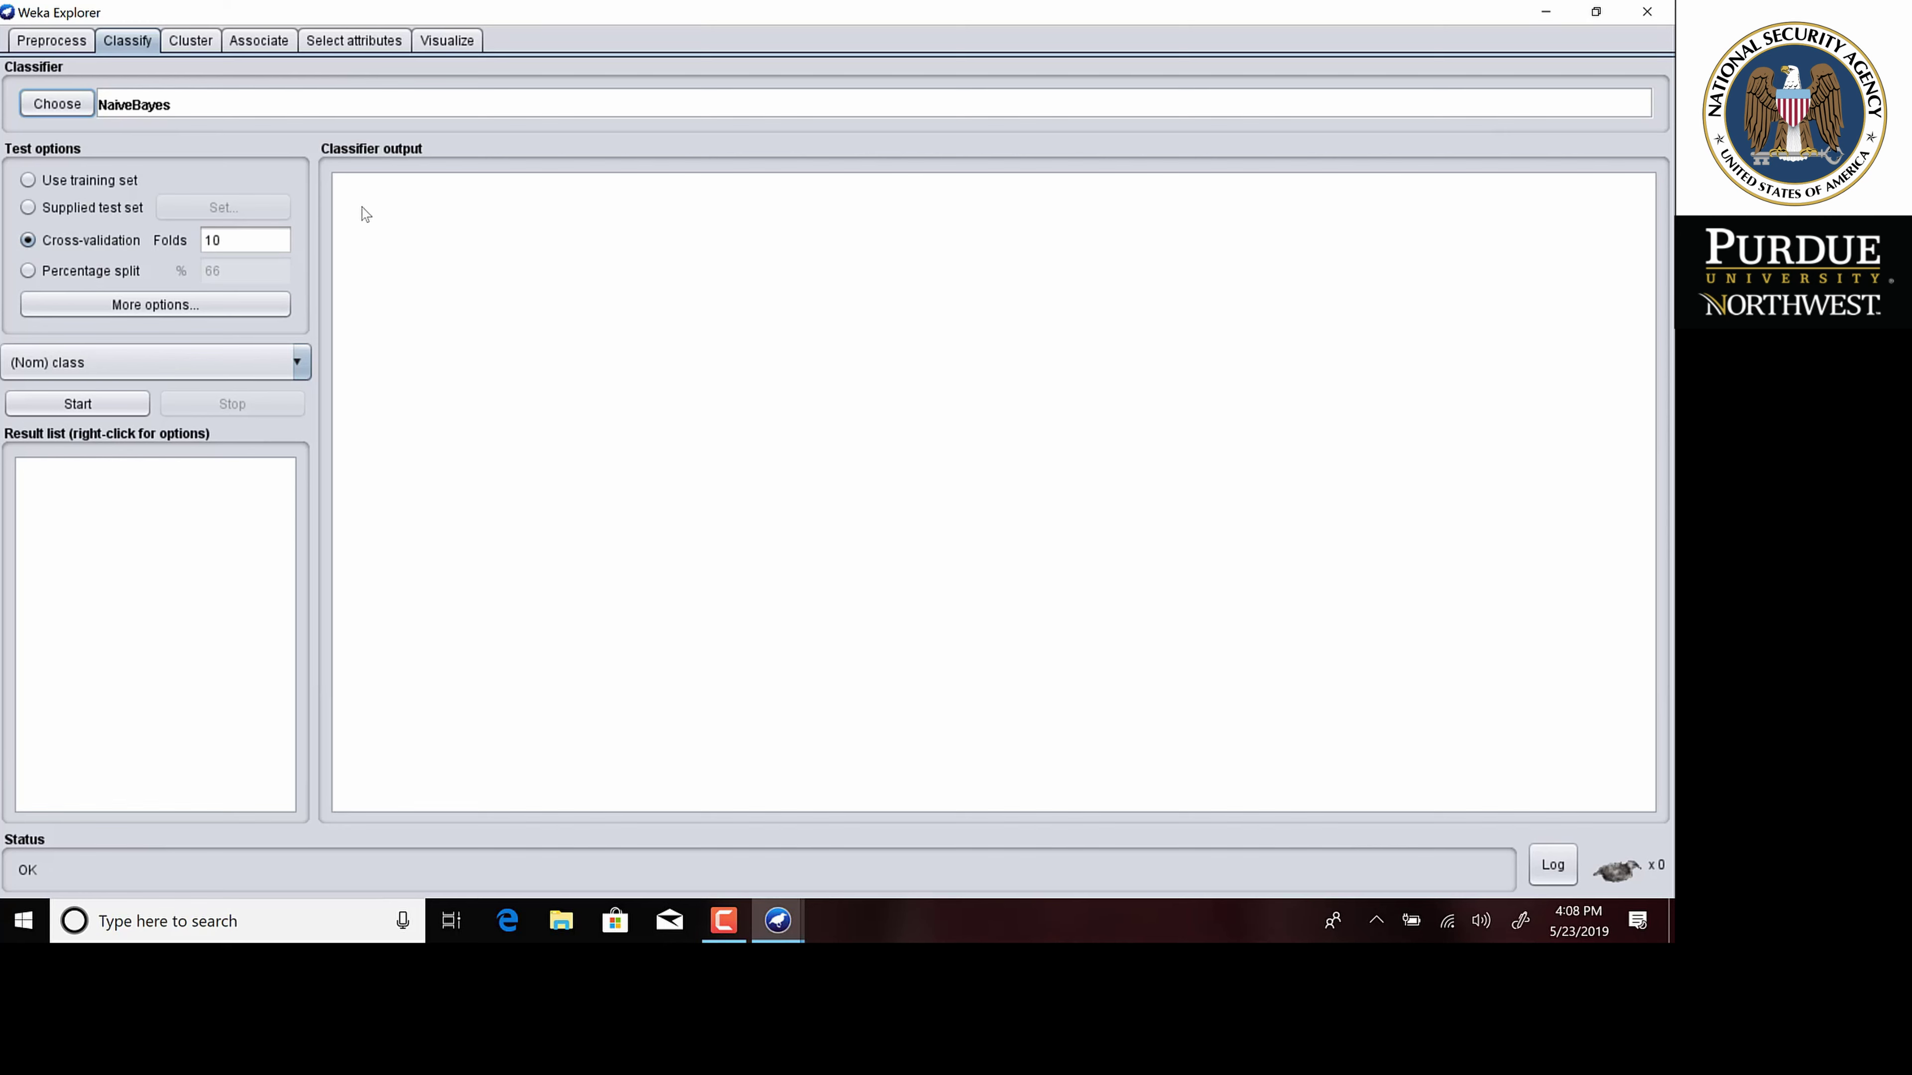
pyautogui.click(57, 104)
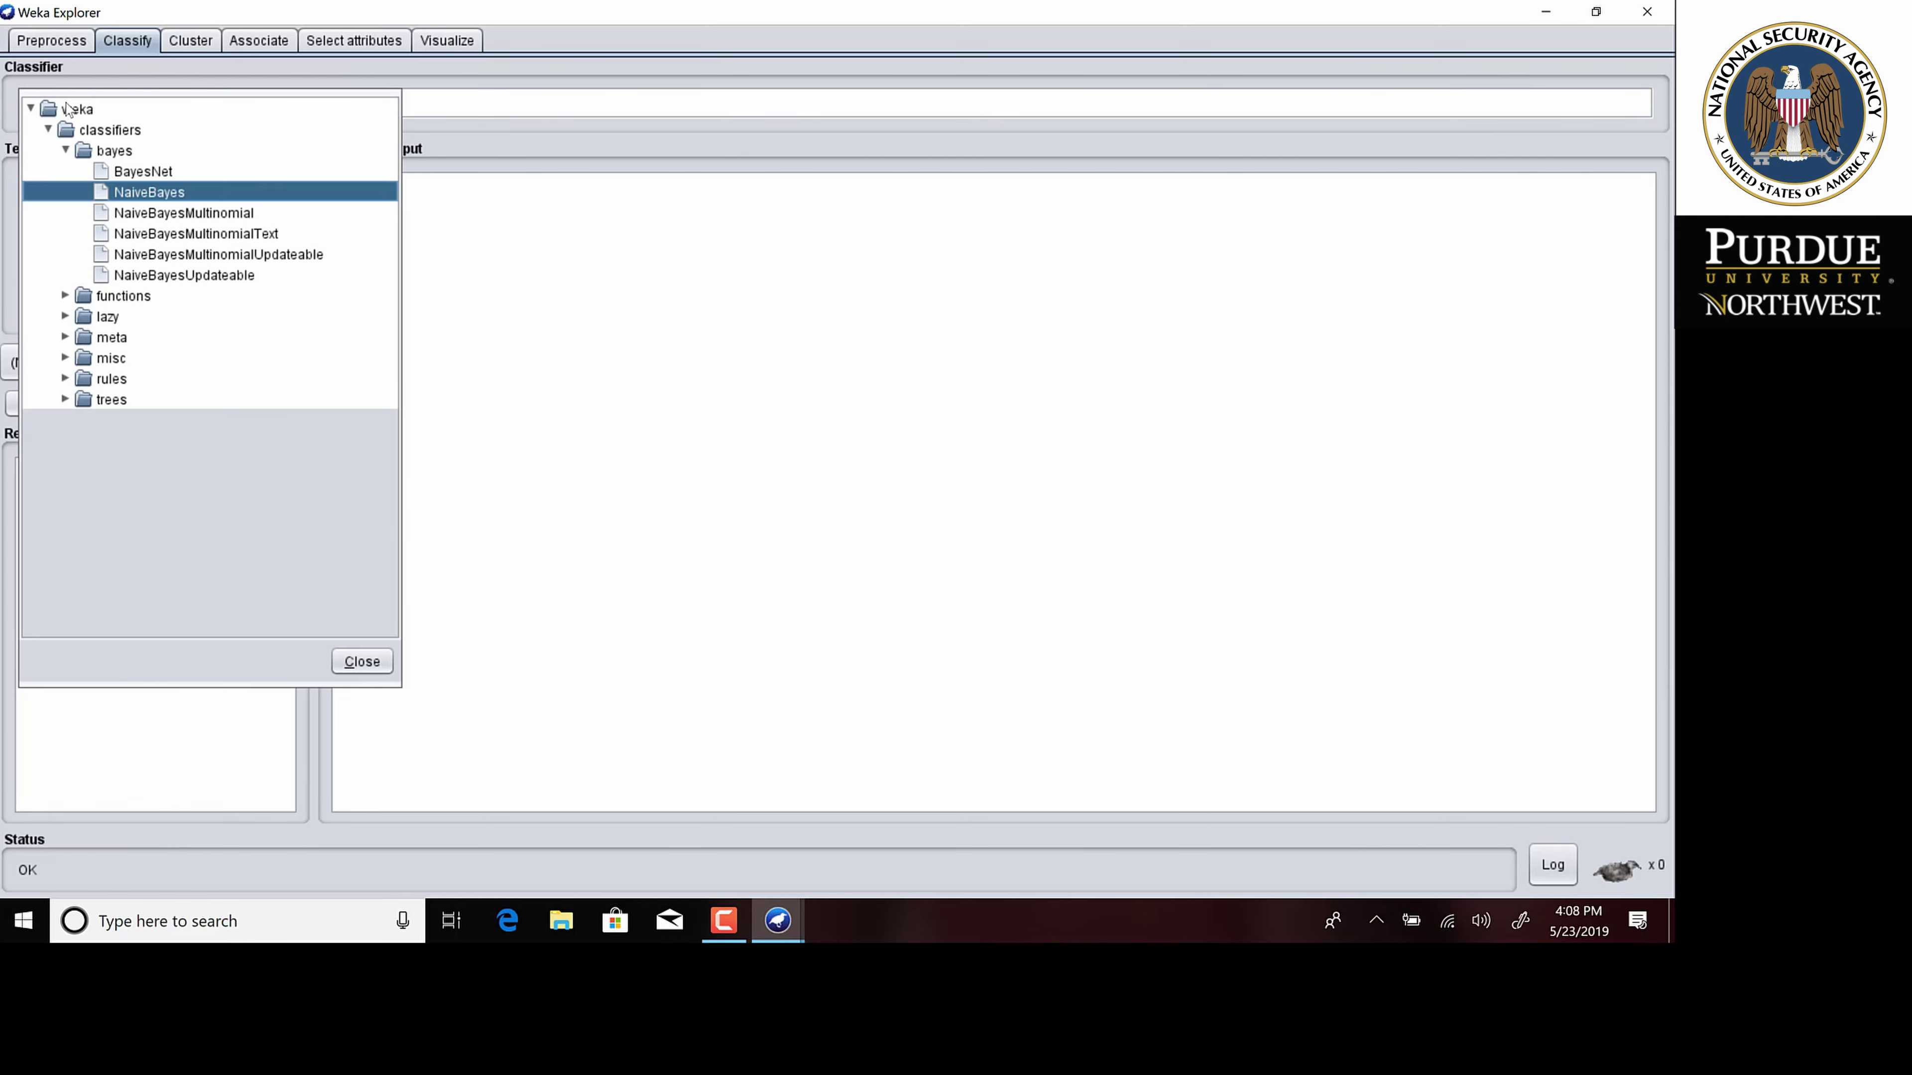
pyautogui.click(47, 130)
pyautogui.click(48, 130)
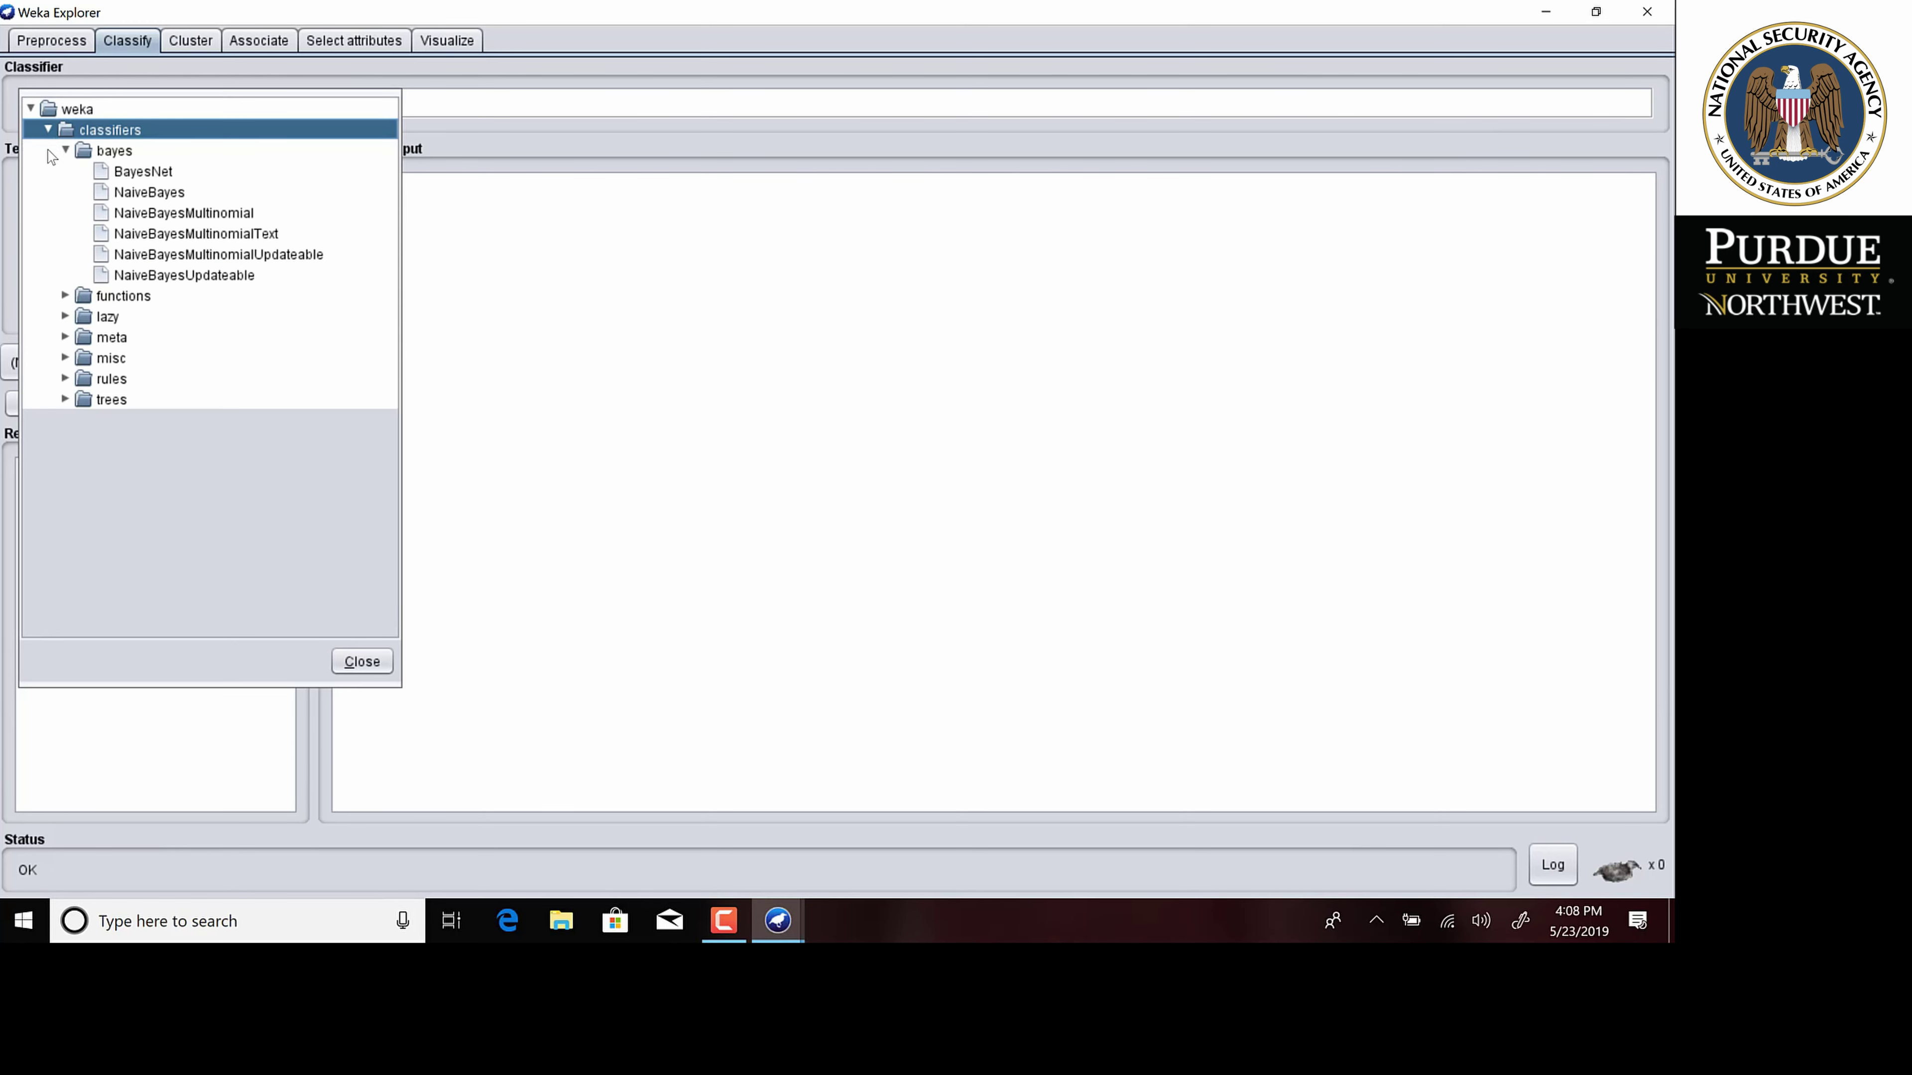
pyautogui.click(65, 151)
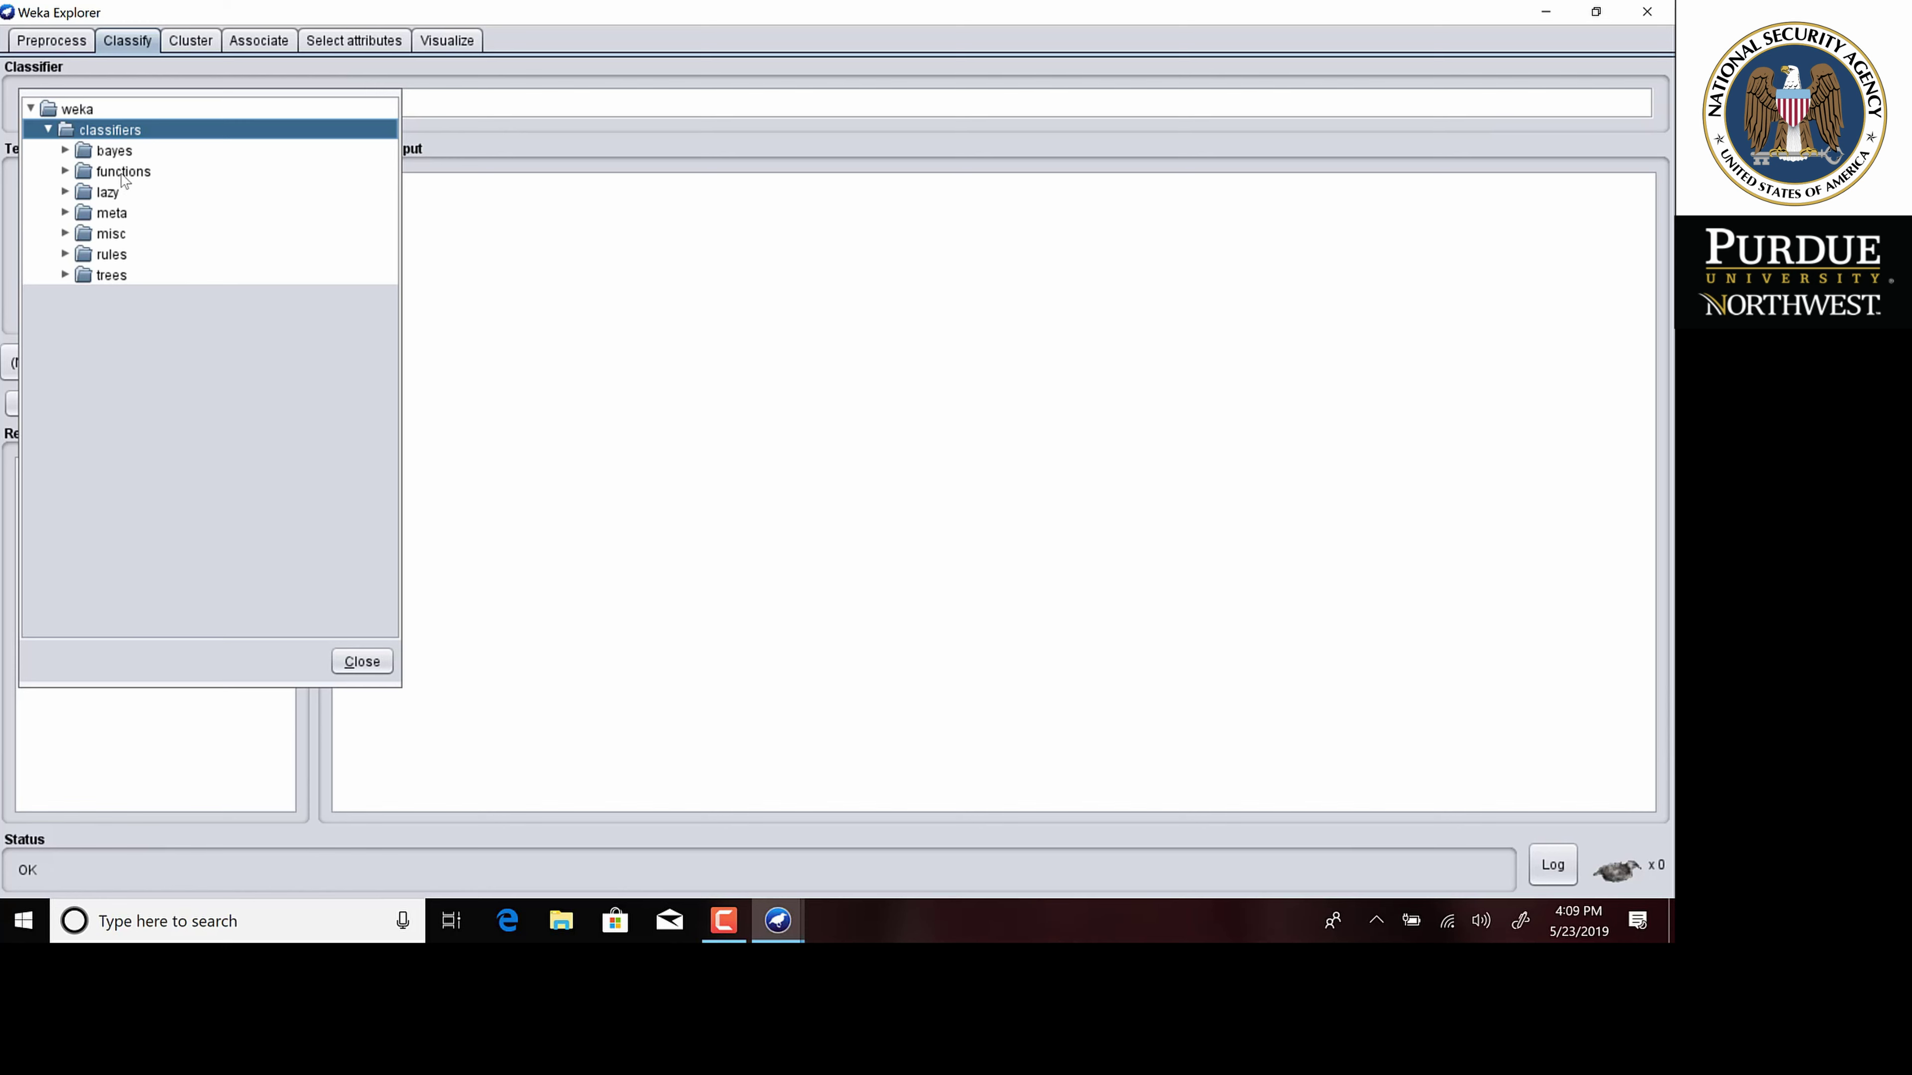
pyautogui.click(65, 151)
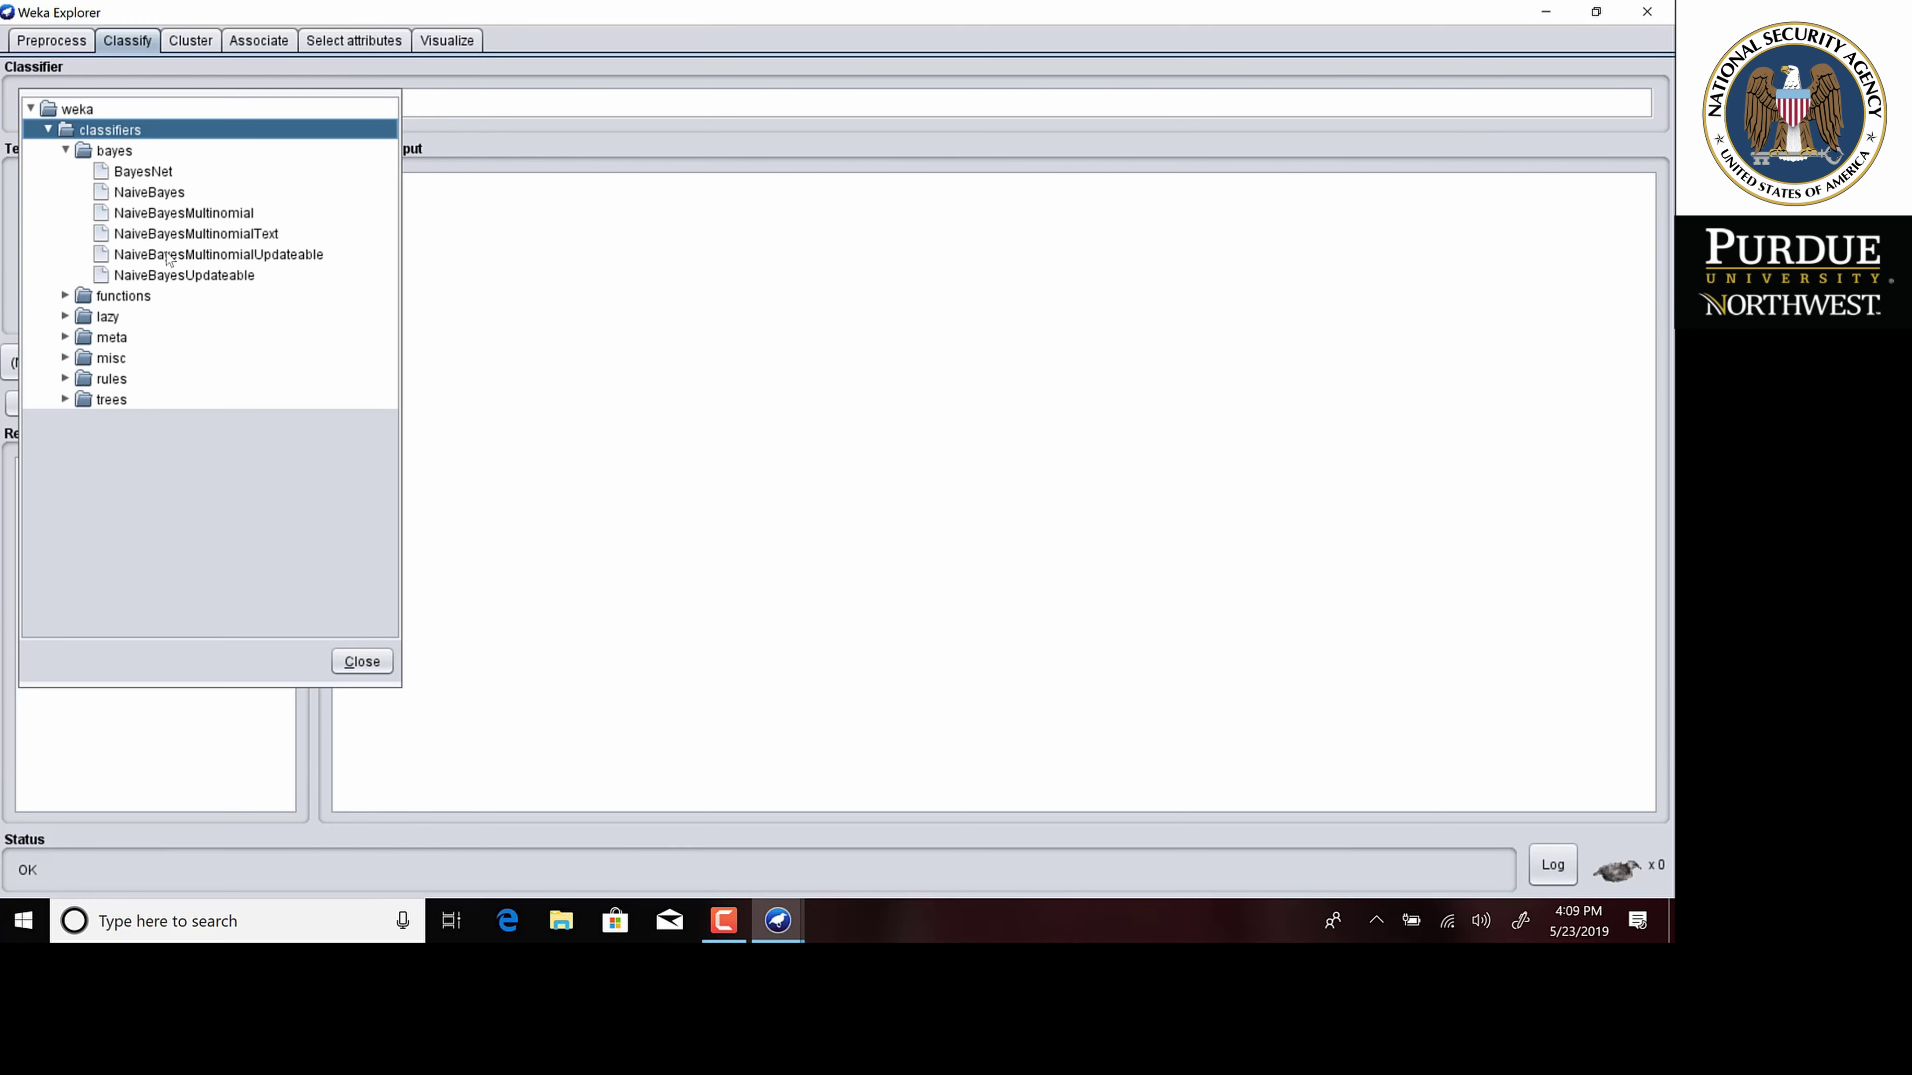
pyautogui.click(155, 193)
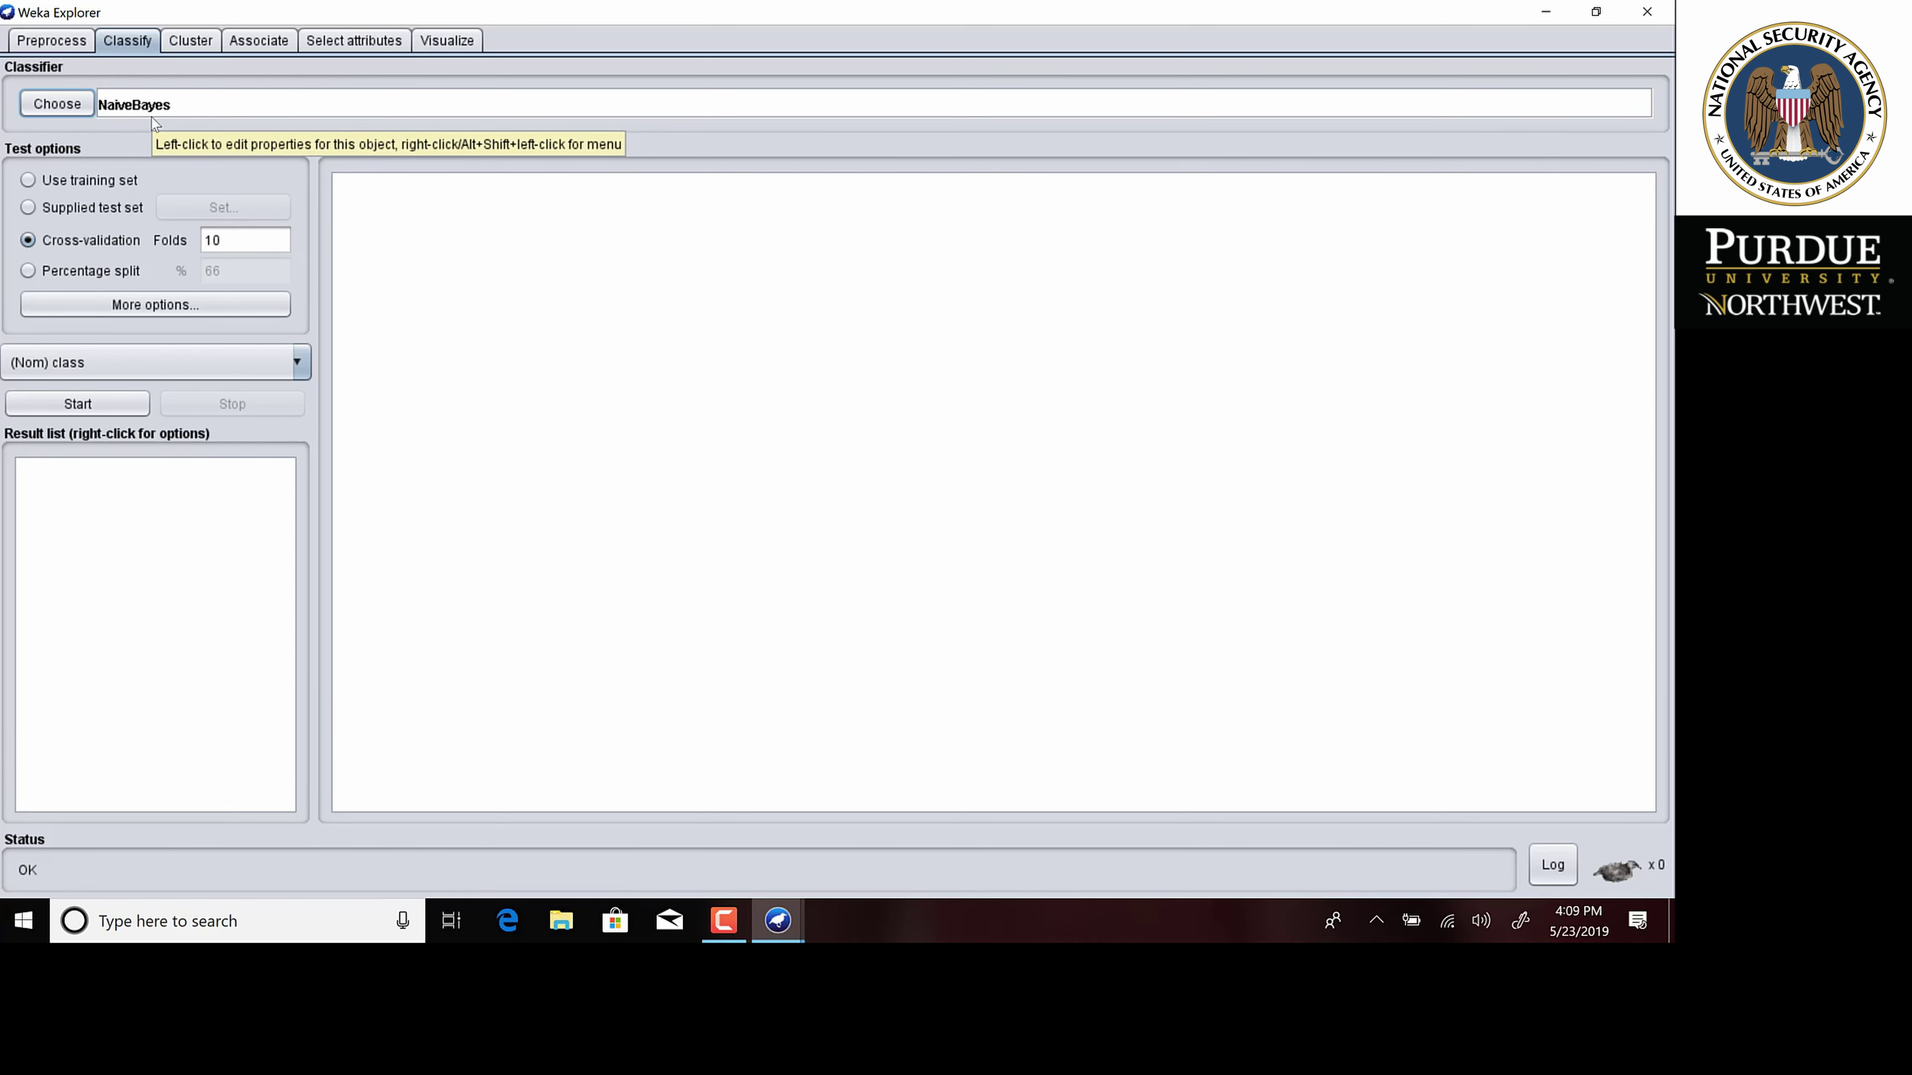
# Examine the available classifiers in the functions group, including MultilayerPerceptron and SimpleLogistic, and those in the lazy group.
pyautogui.click(73, 108)
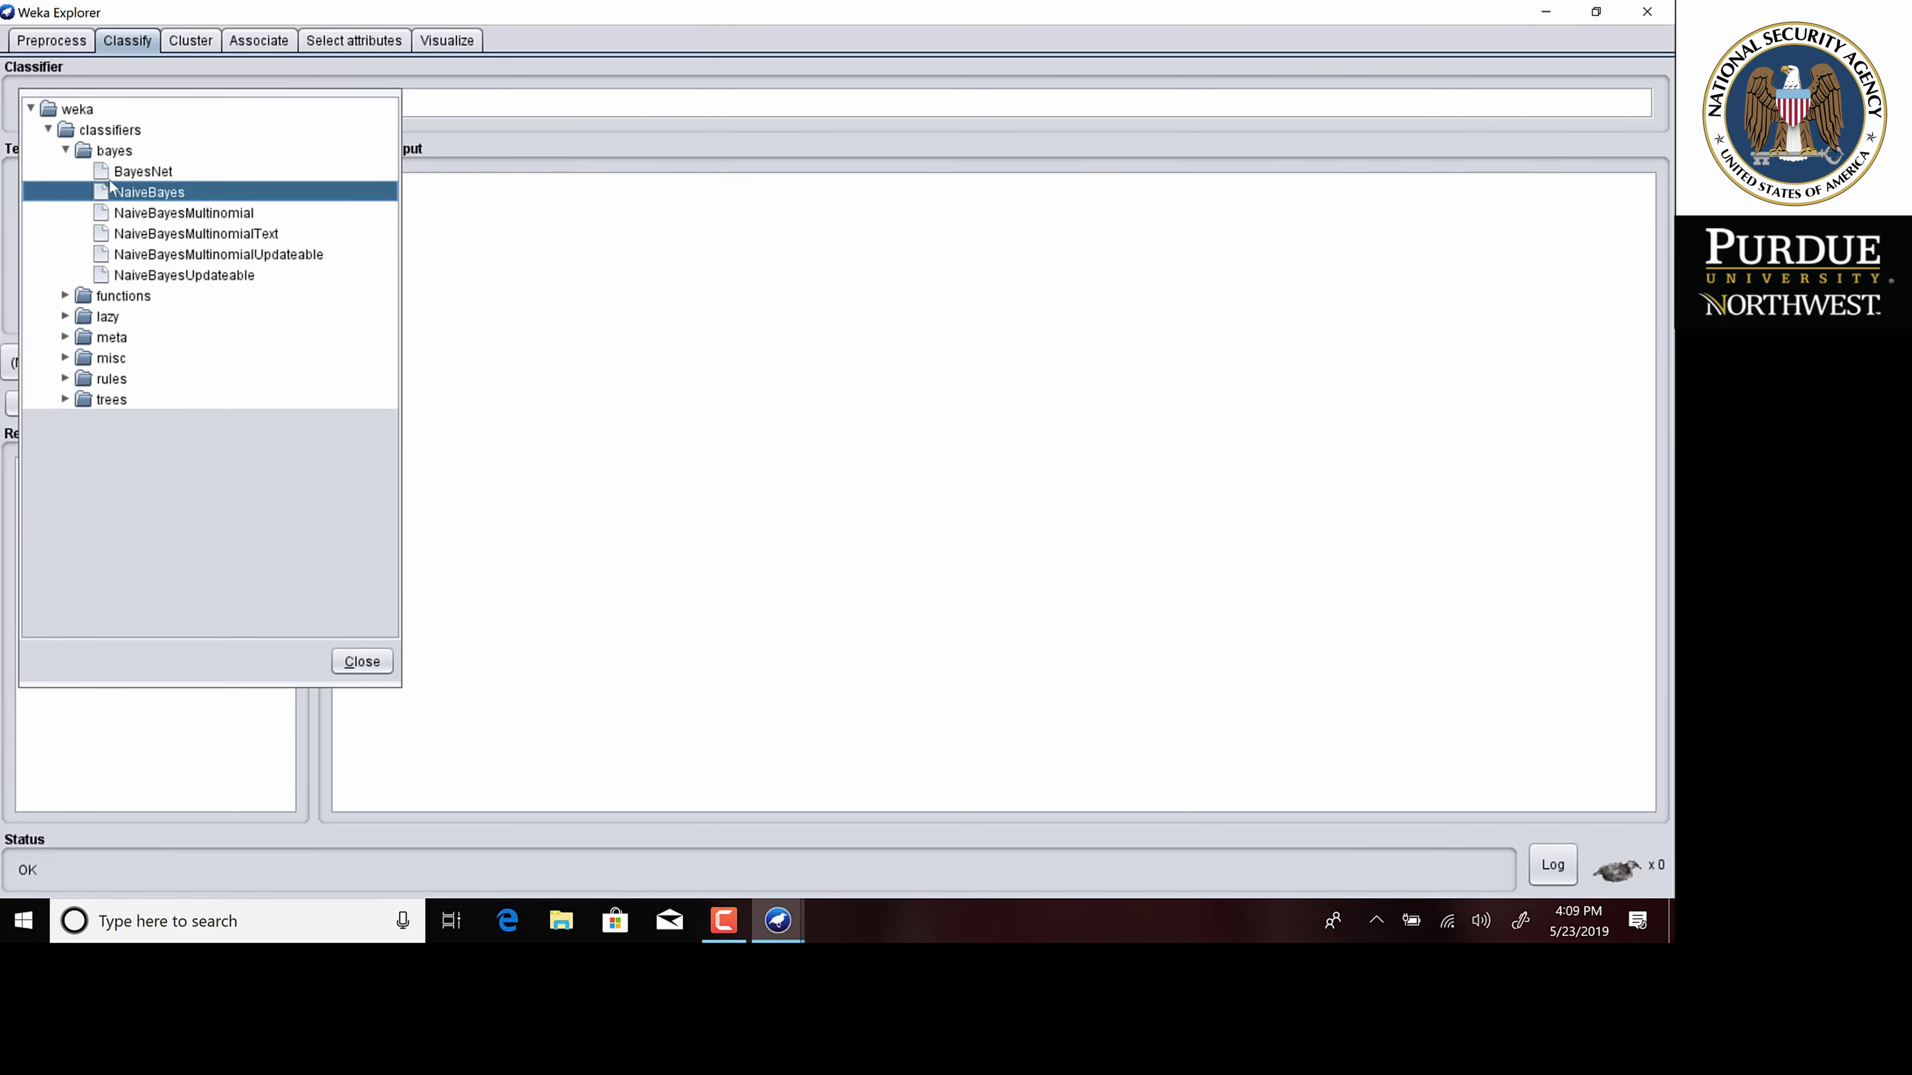
pyautogui.click(66, 150)
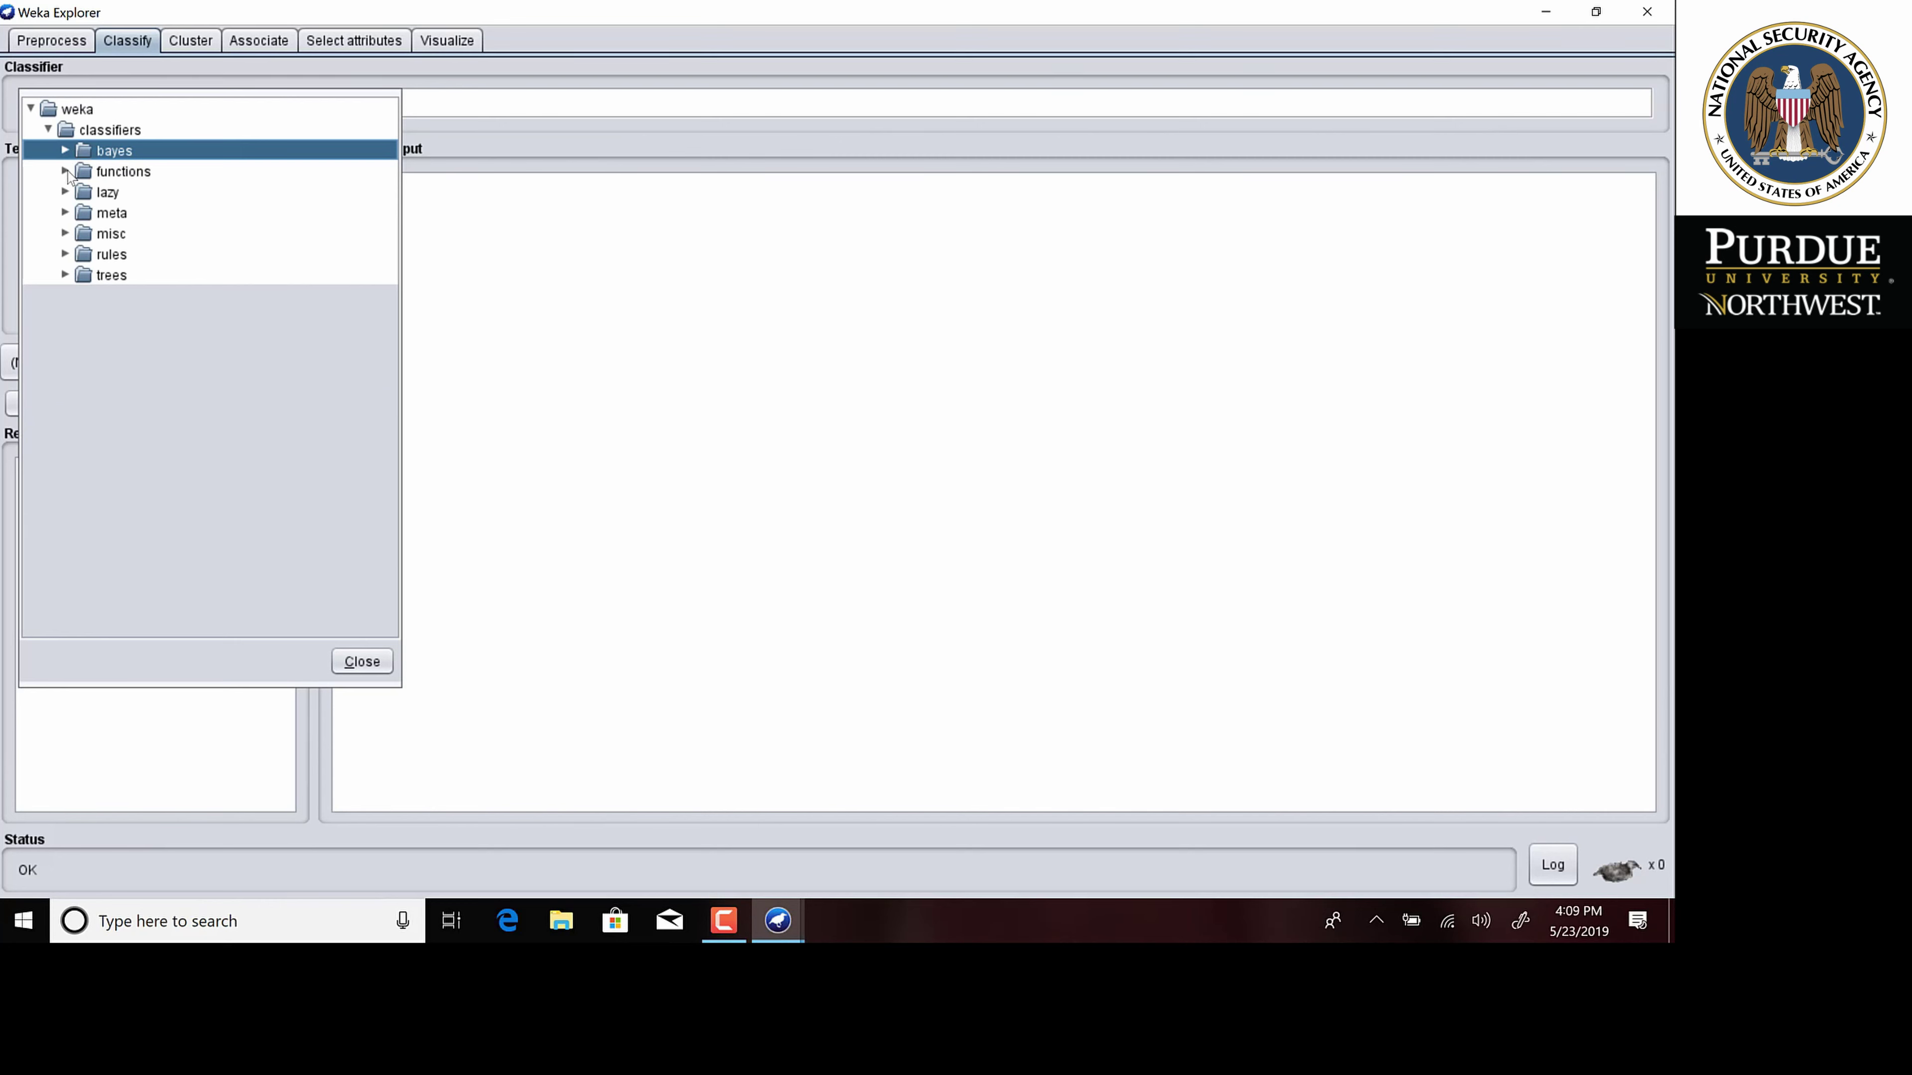
pyautogui.click(66, 171)
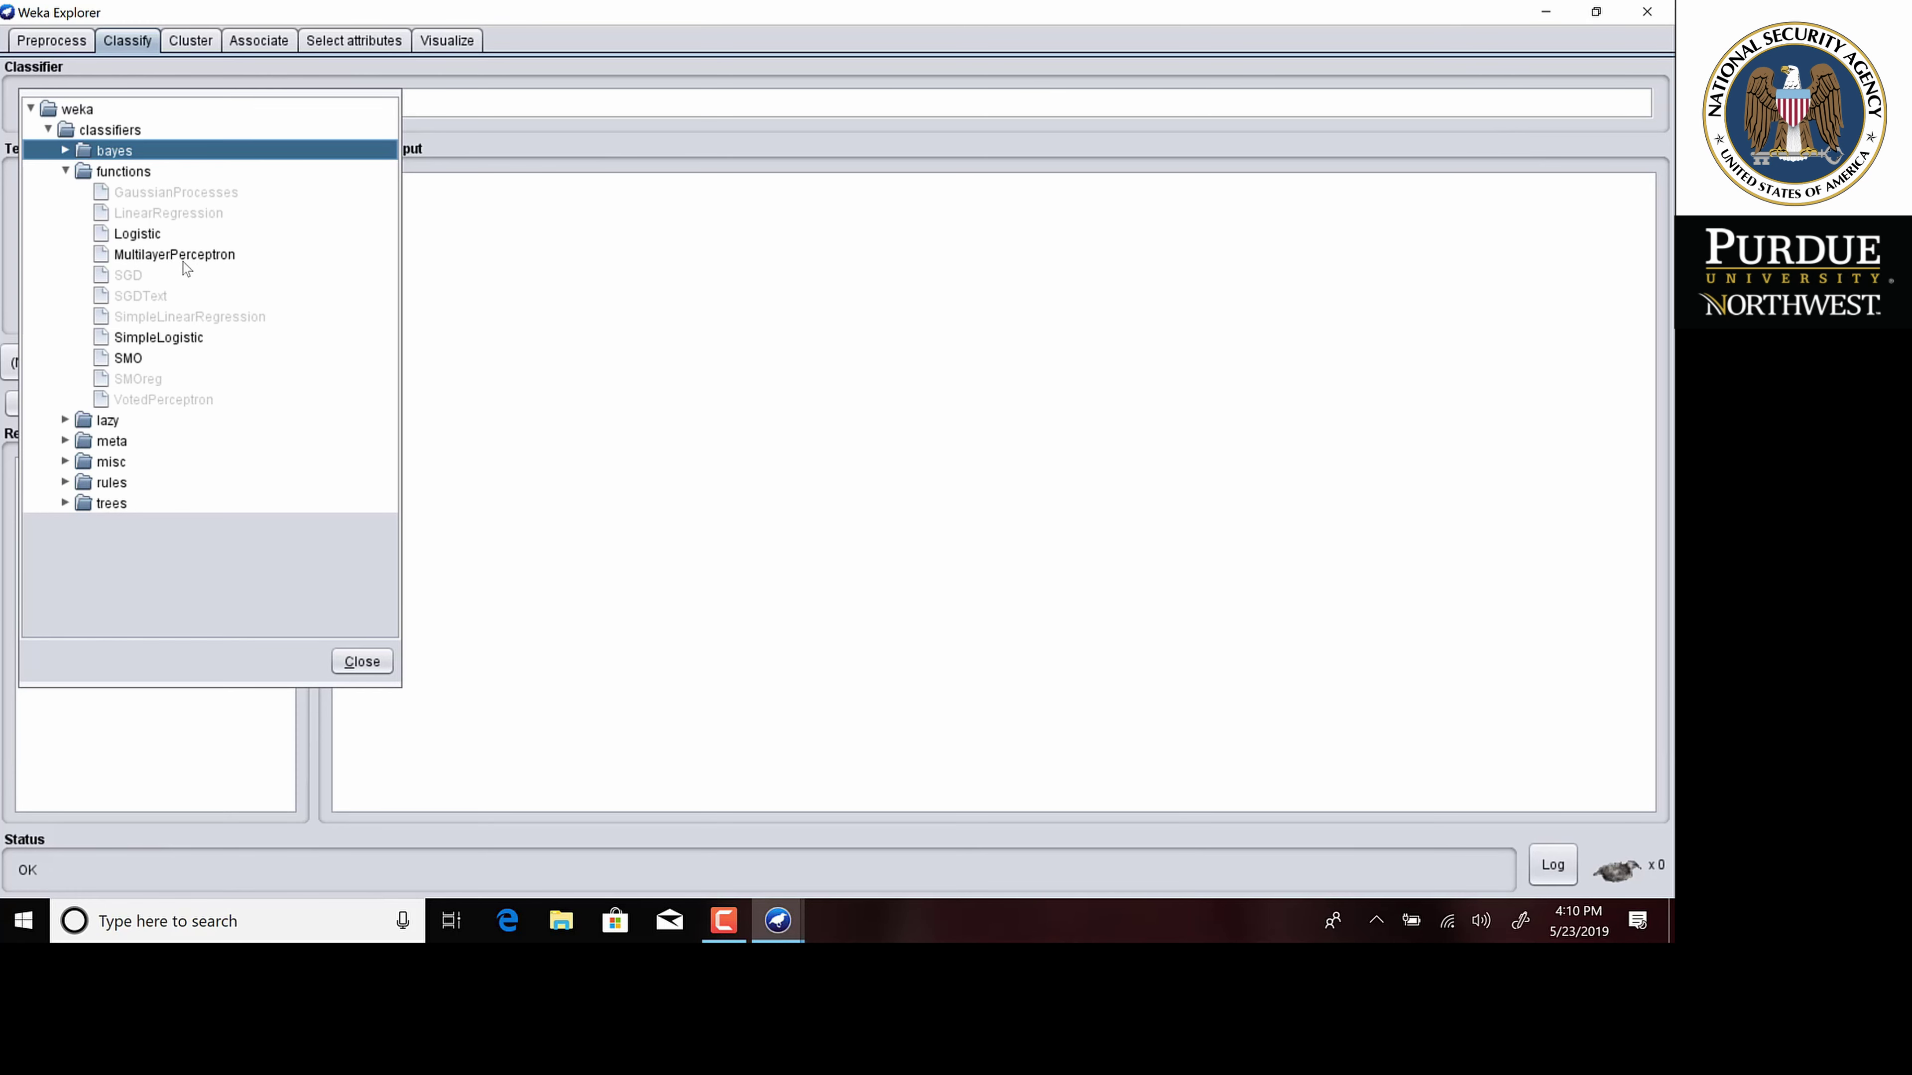
pyautogui.moveTo(184, 270)
pyautogui.moveTo(172, 345)
pyautogui.click(66, 172)
pyautogui.click(66, 192)
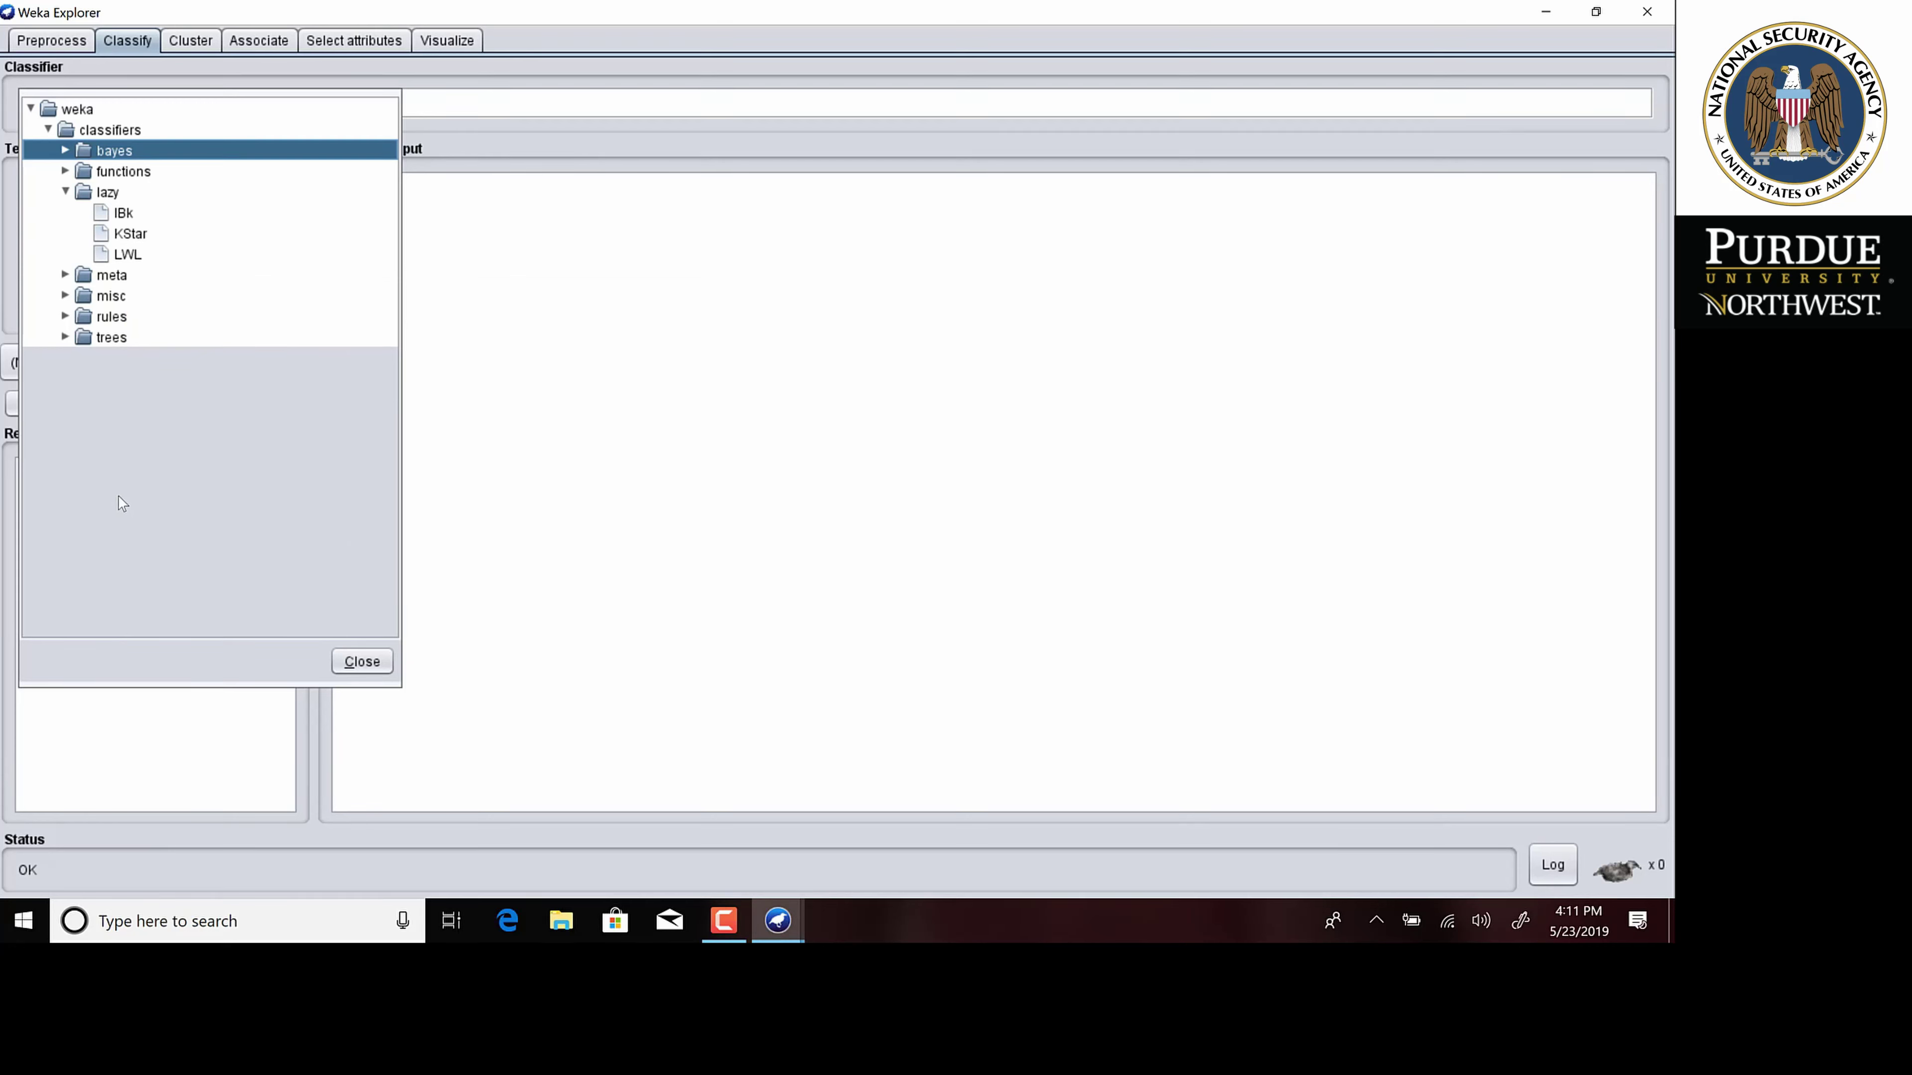
pyautogui.click(65, 193)
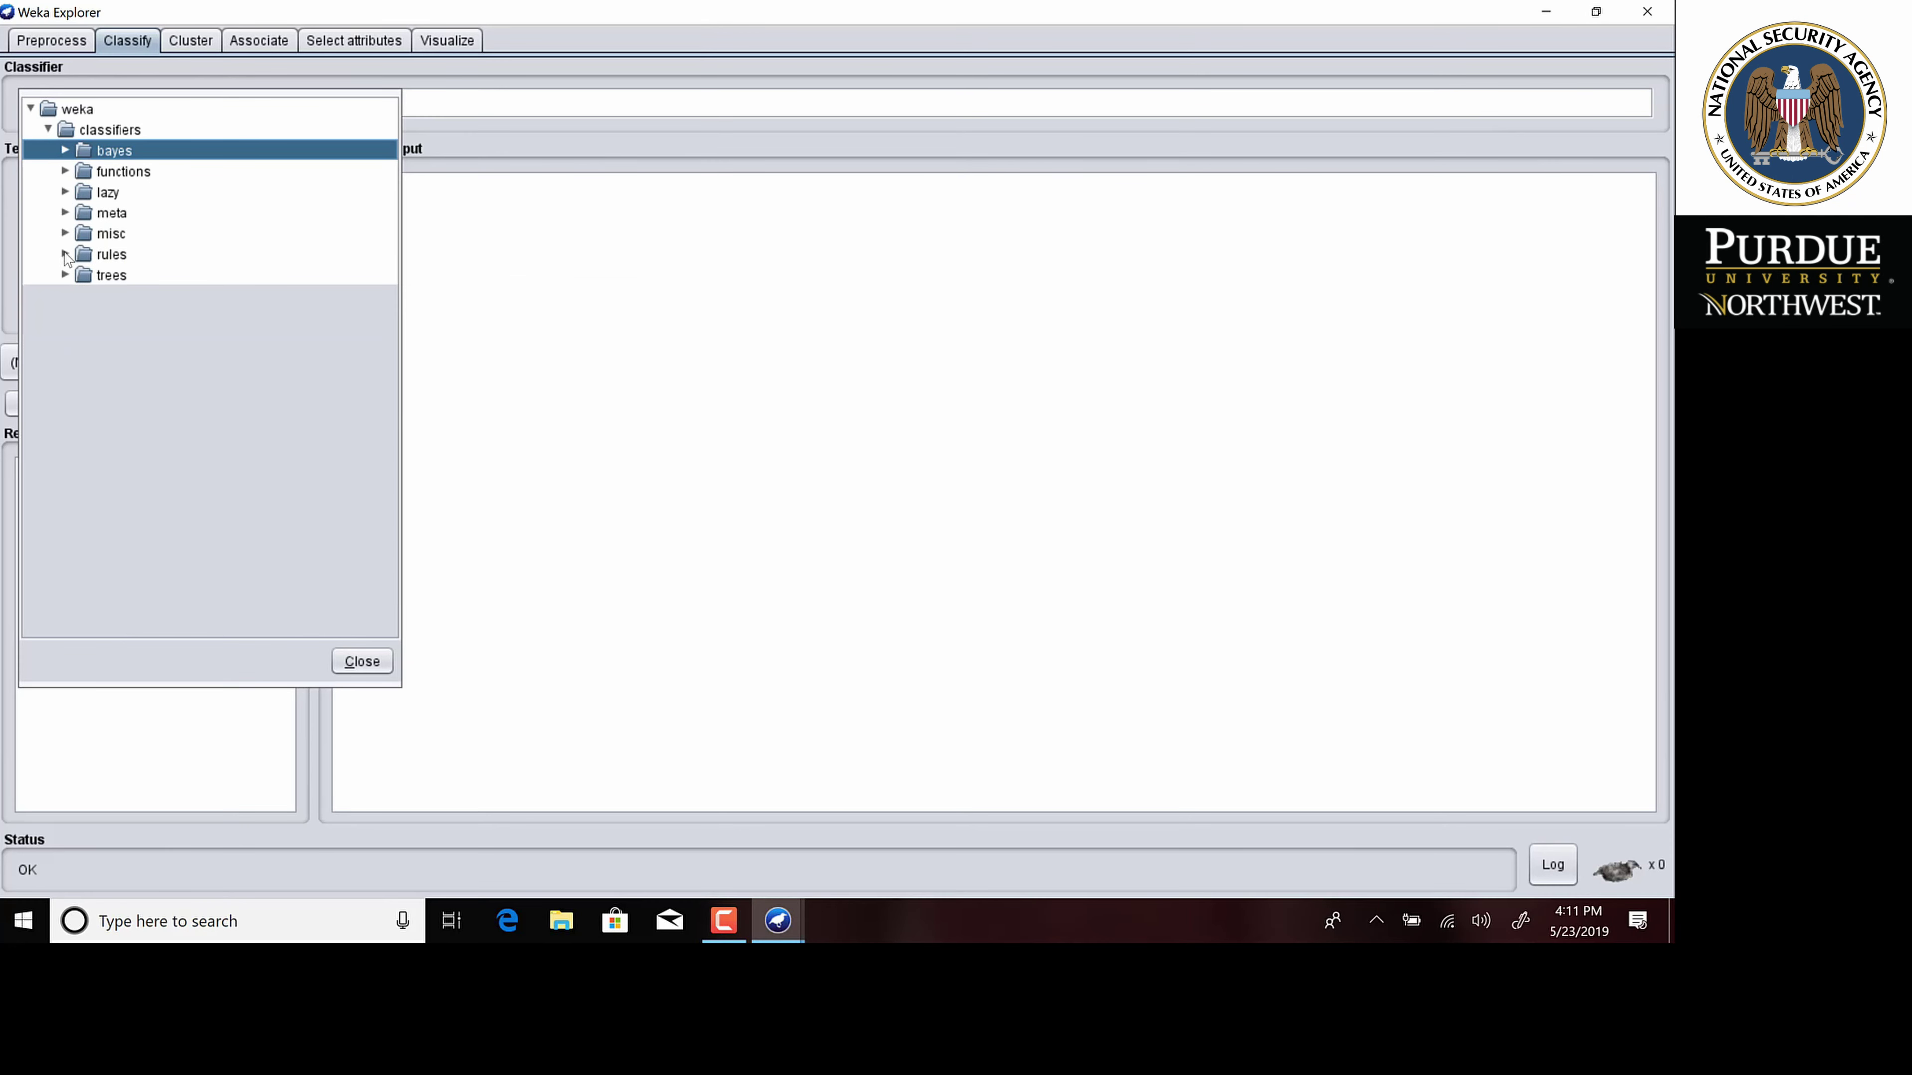
# Examine the classifiers in the trees, misc and rules groups, including the descriptions of J48 and RandomForest.
pyautogui.click(65, 276)
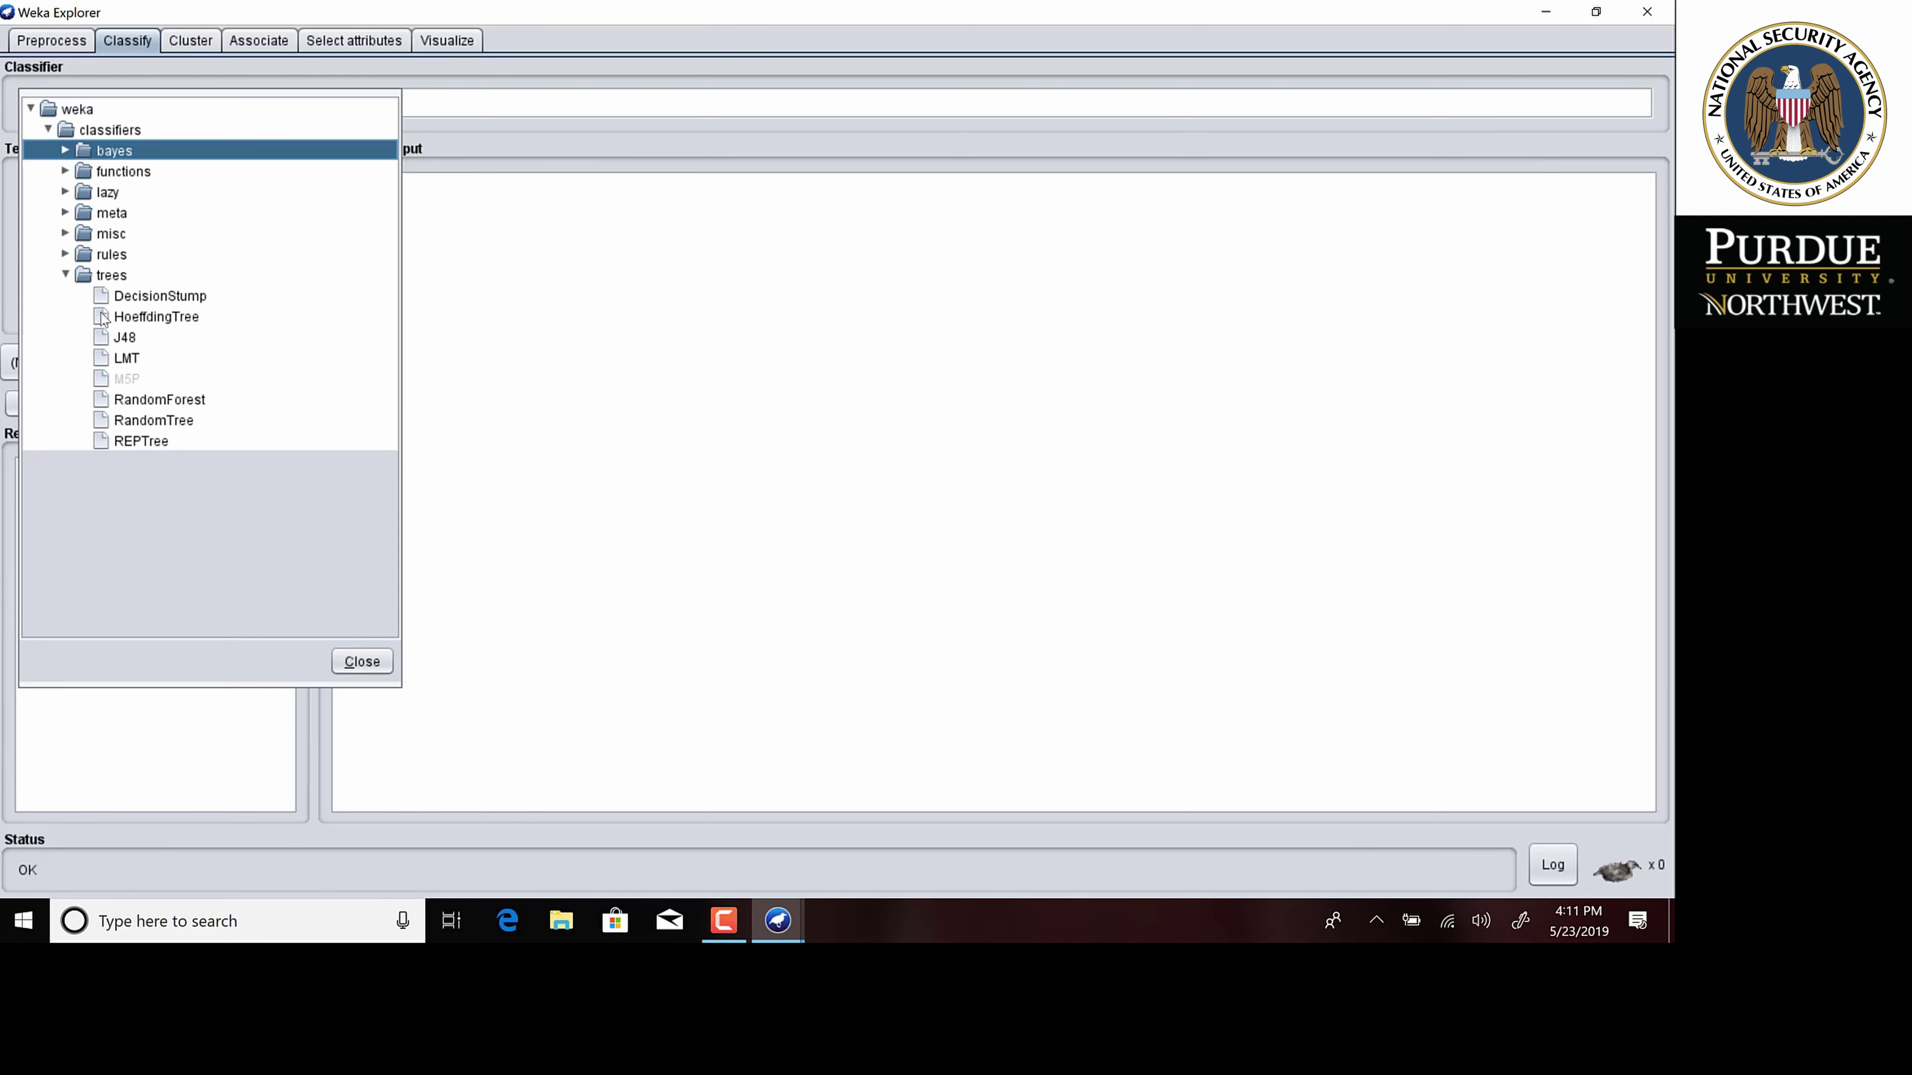
pyautogui.moveTo(125, 346)
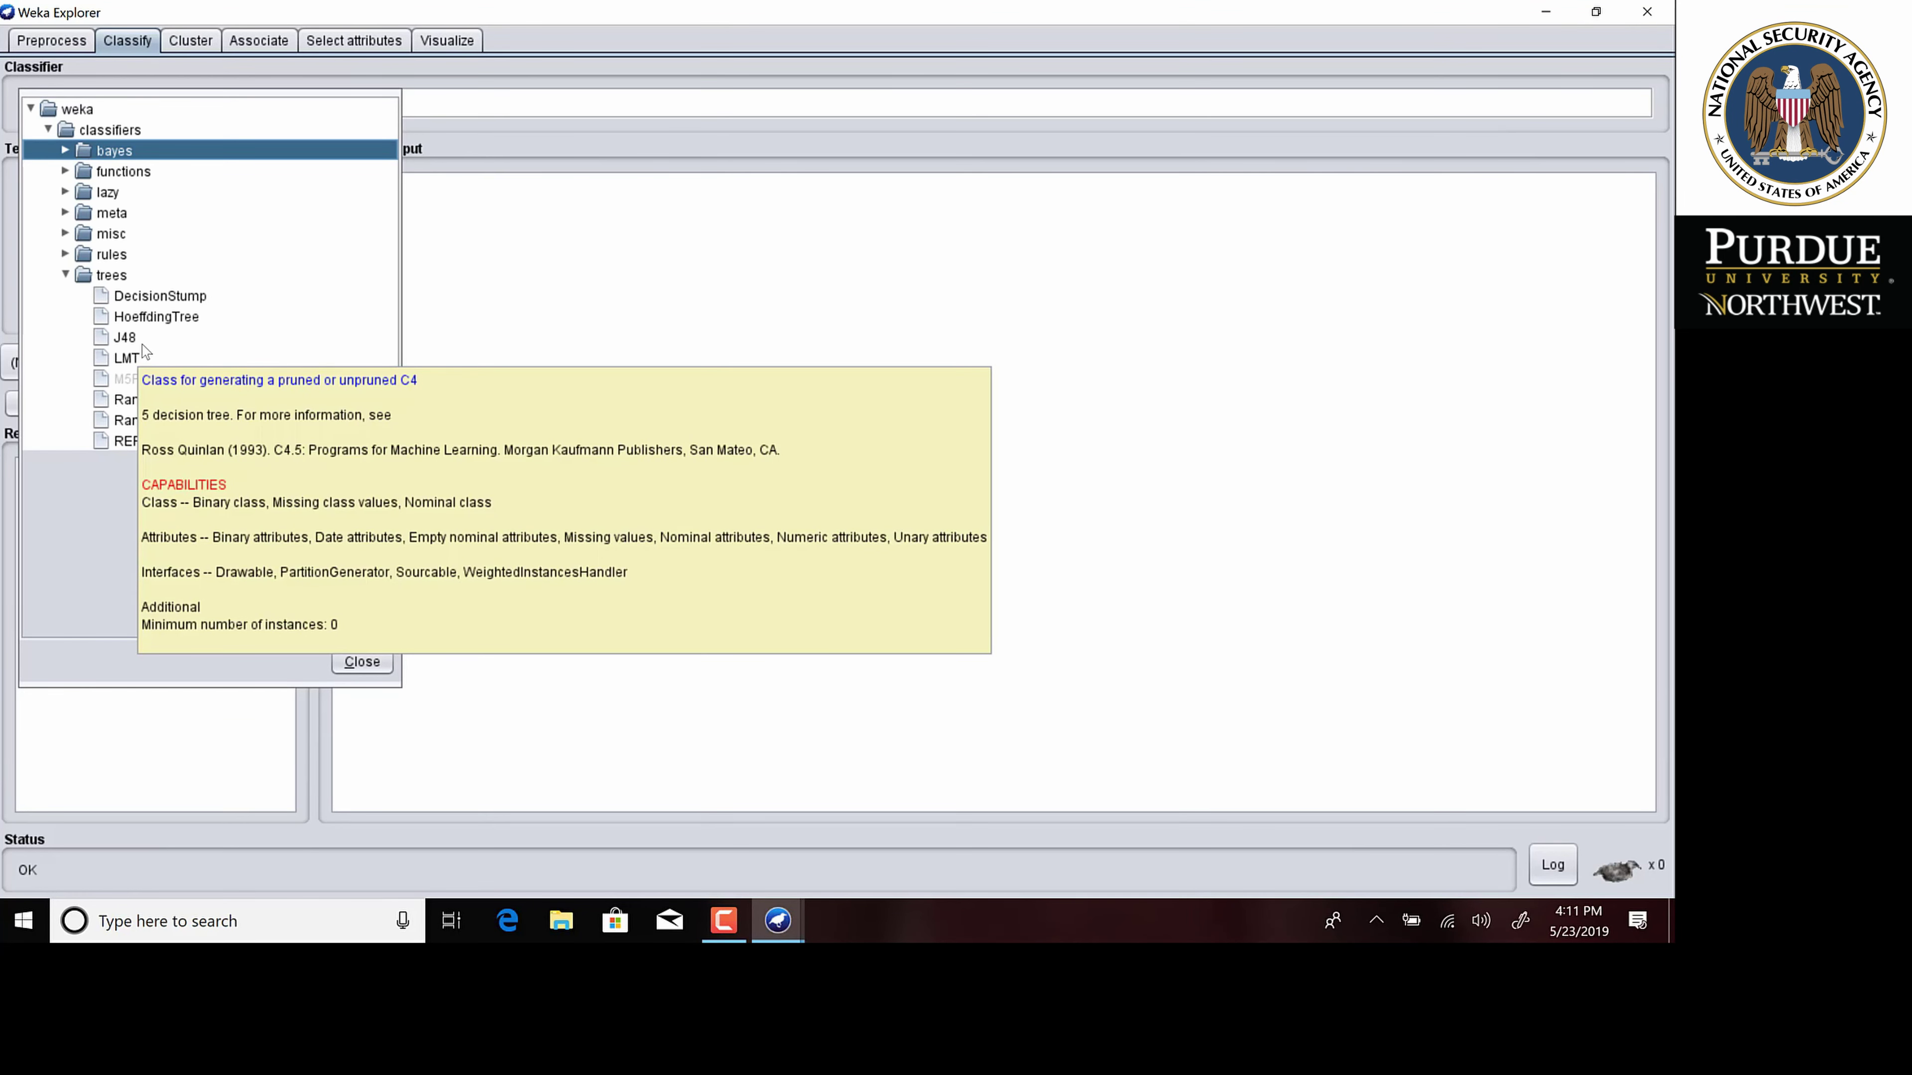
pyautogui.moveTo(154, 403)
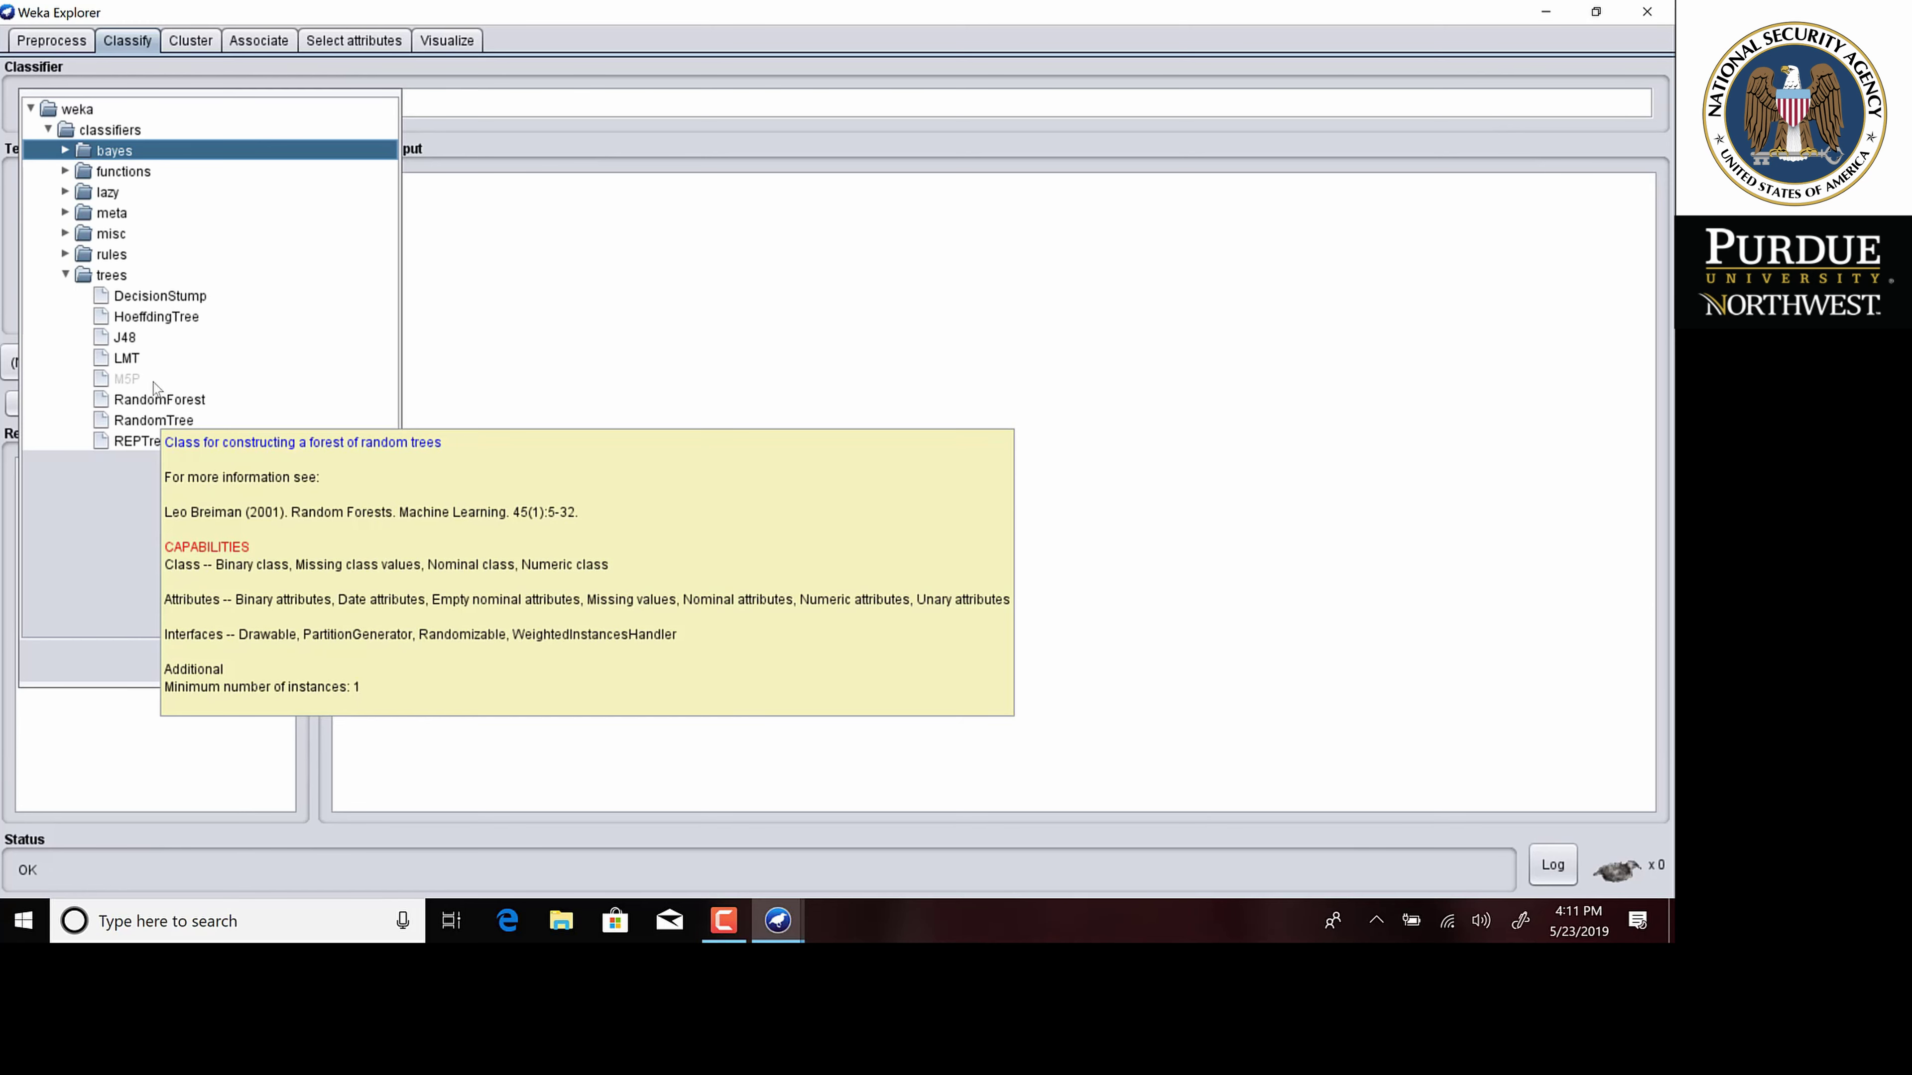
pyautogui.click(64, 276)
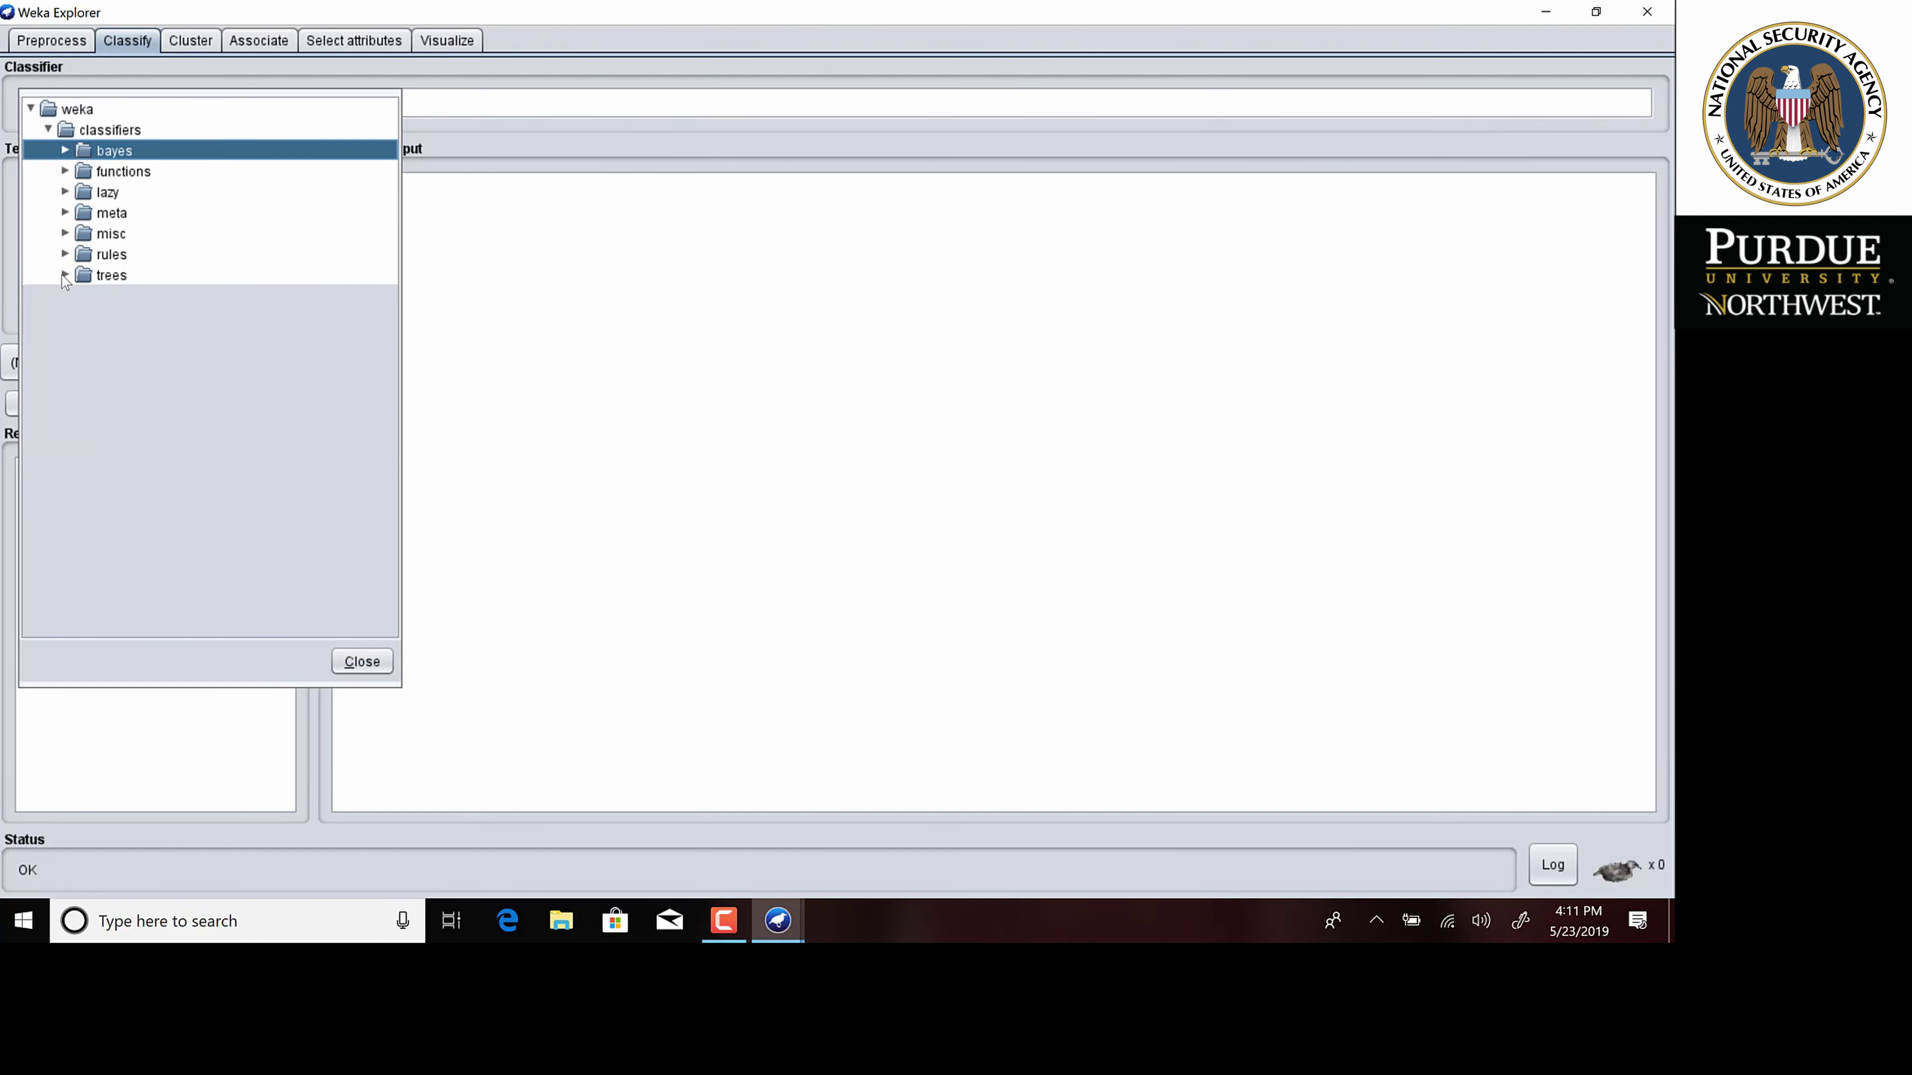
pyautogui.click(66, 234)
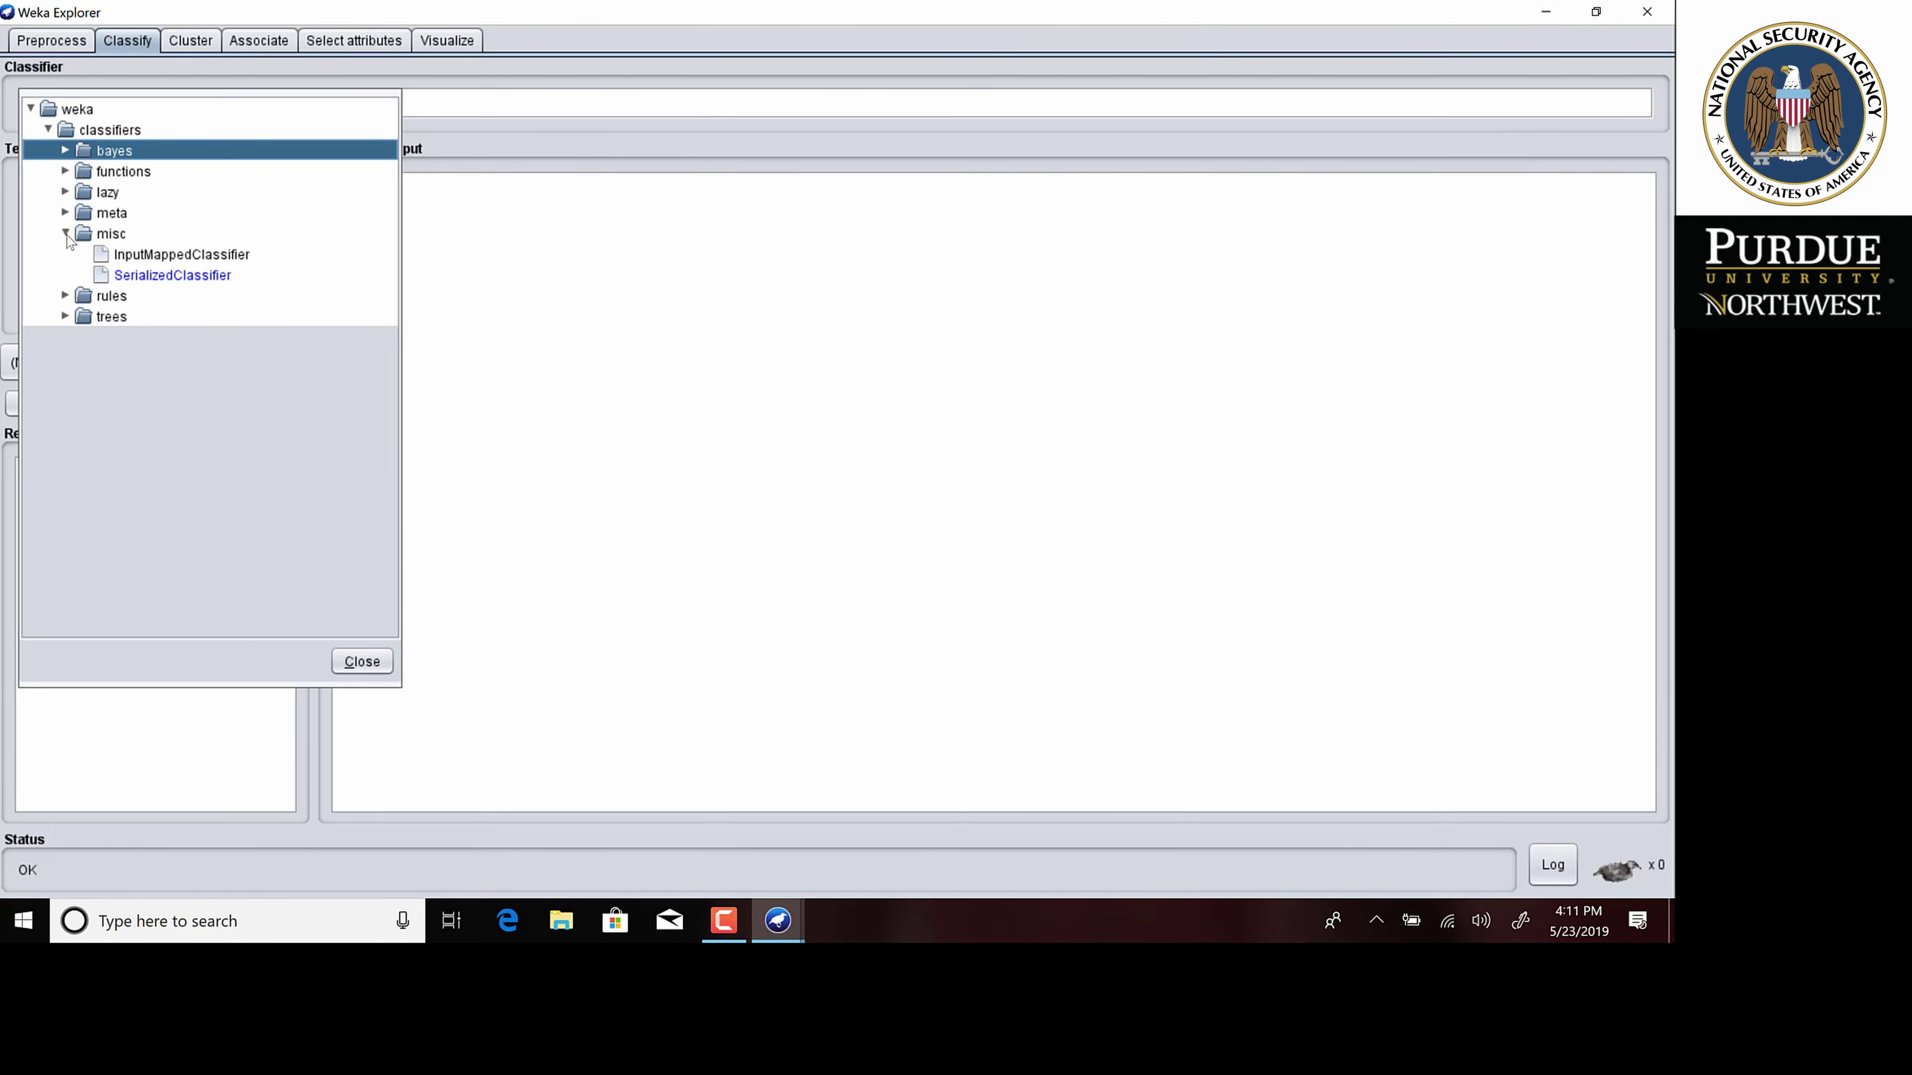
pyautogui.click(66, 234)
pyautogui.click(65, 254)
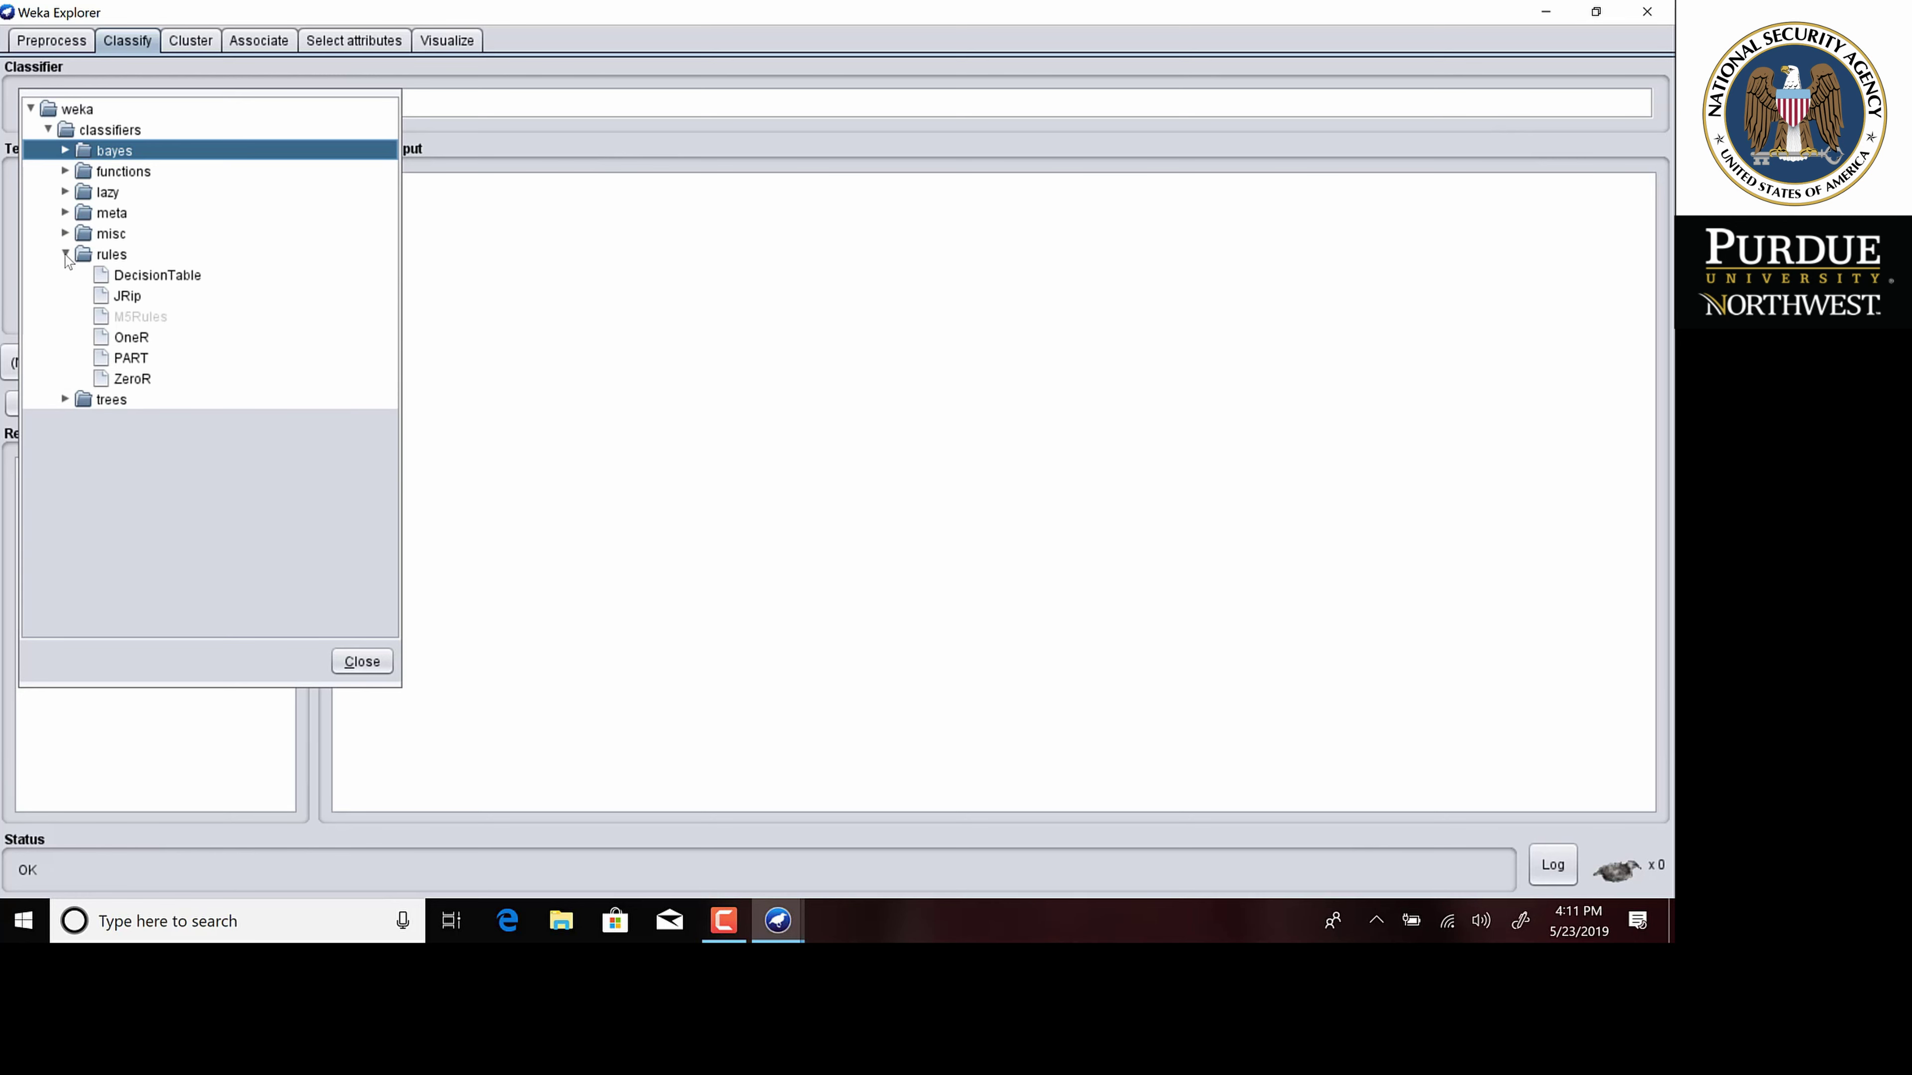
pyautogui.click(66, 255)
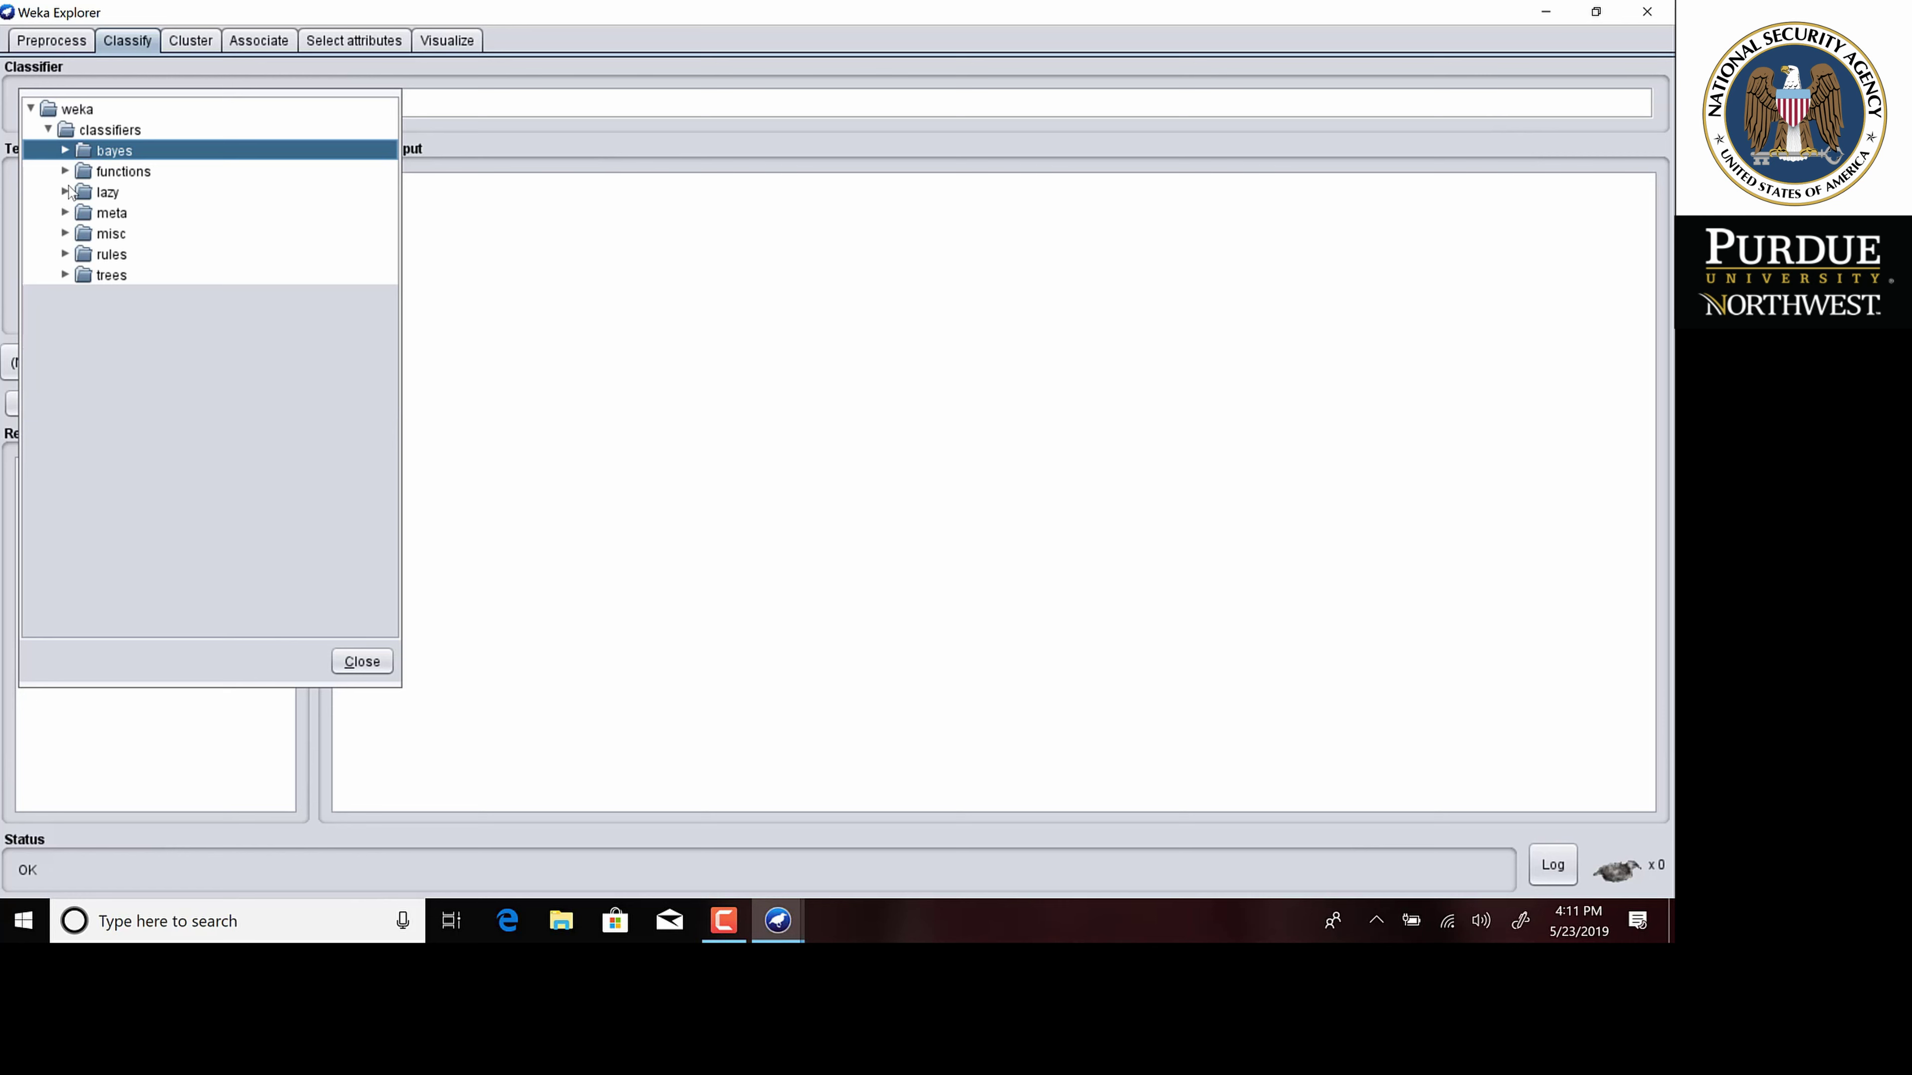
# Check LinearRegression in the functions group, and choose NaiveBayes from the bayes group as the classifier.
pyautogui.click(66, 172)
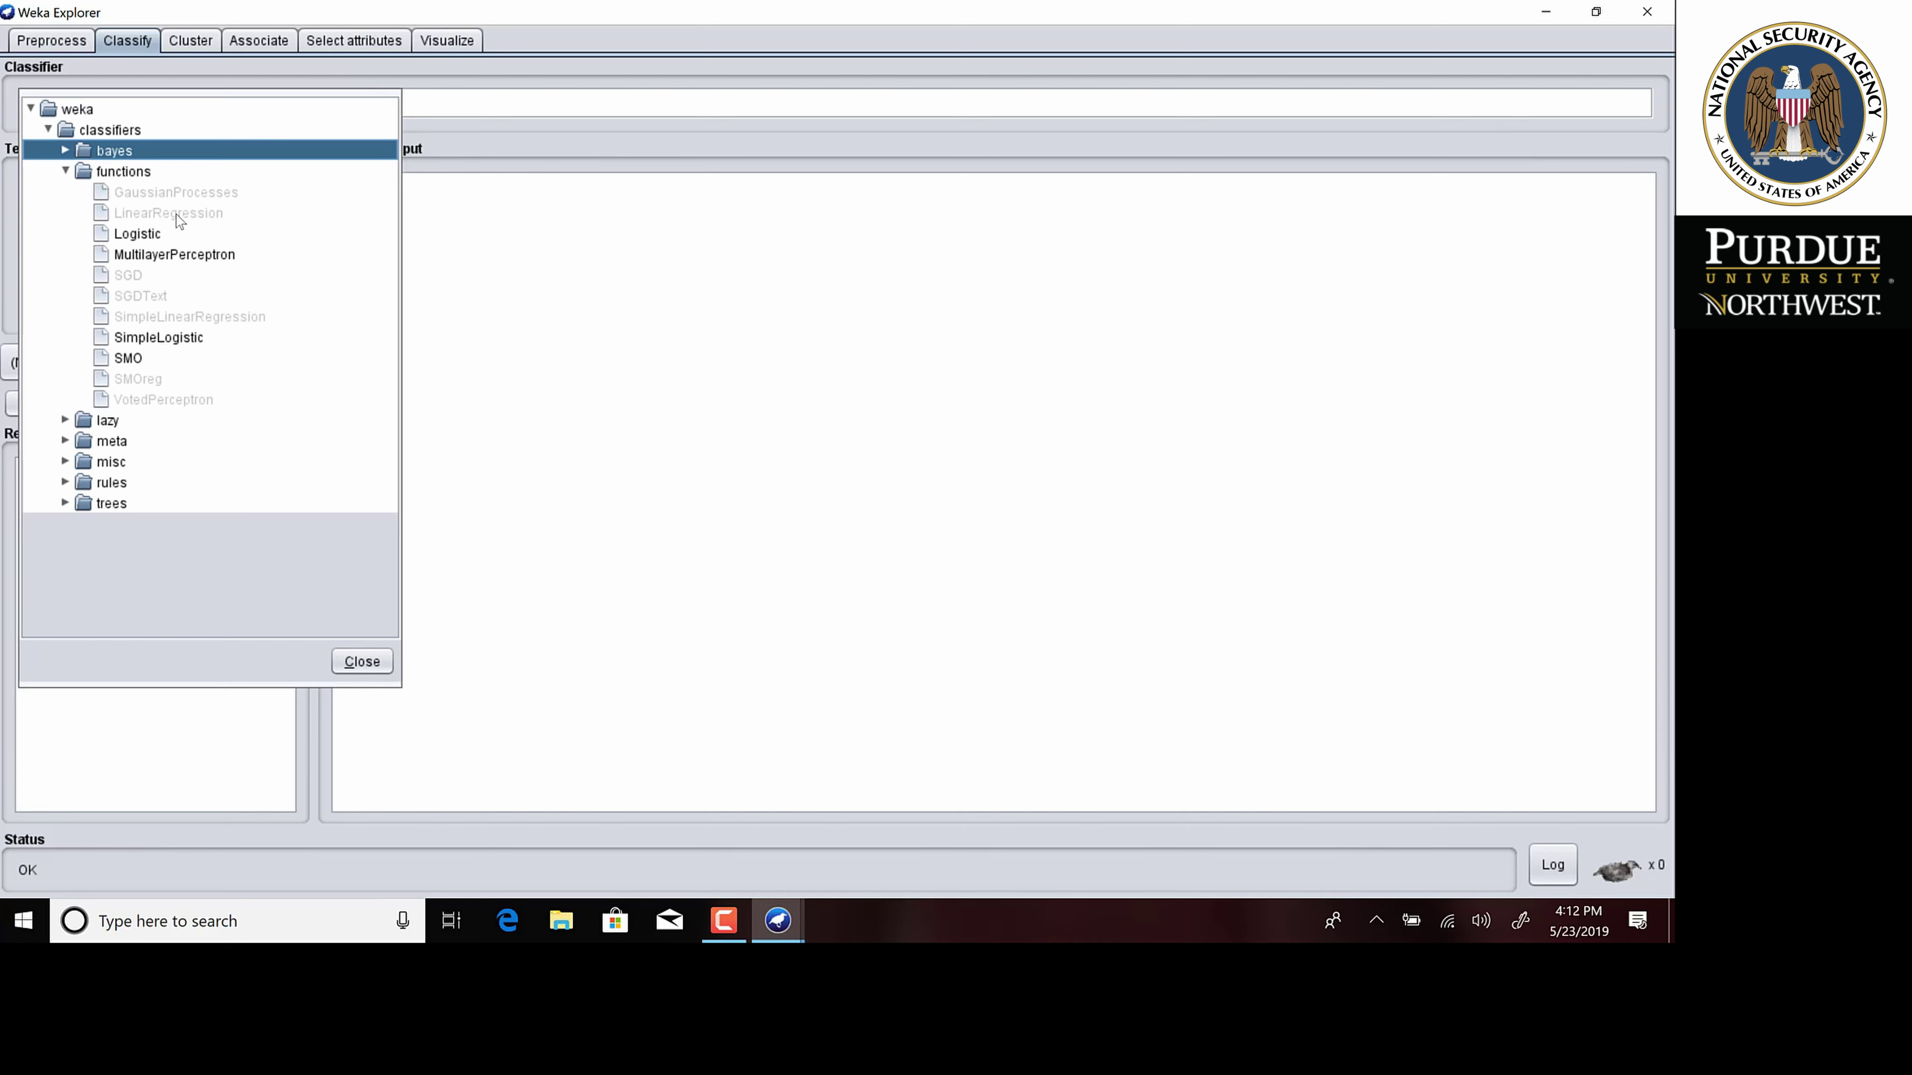
pyautogui.moveTo(198, 219)
pyautogui.click(66, 172)
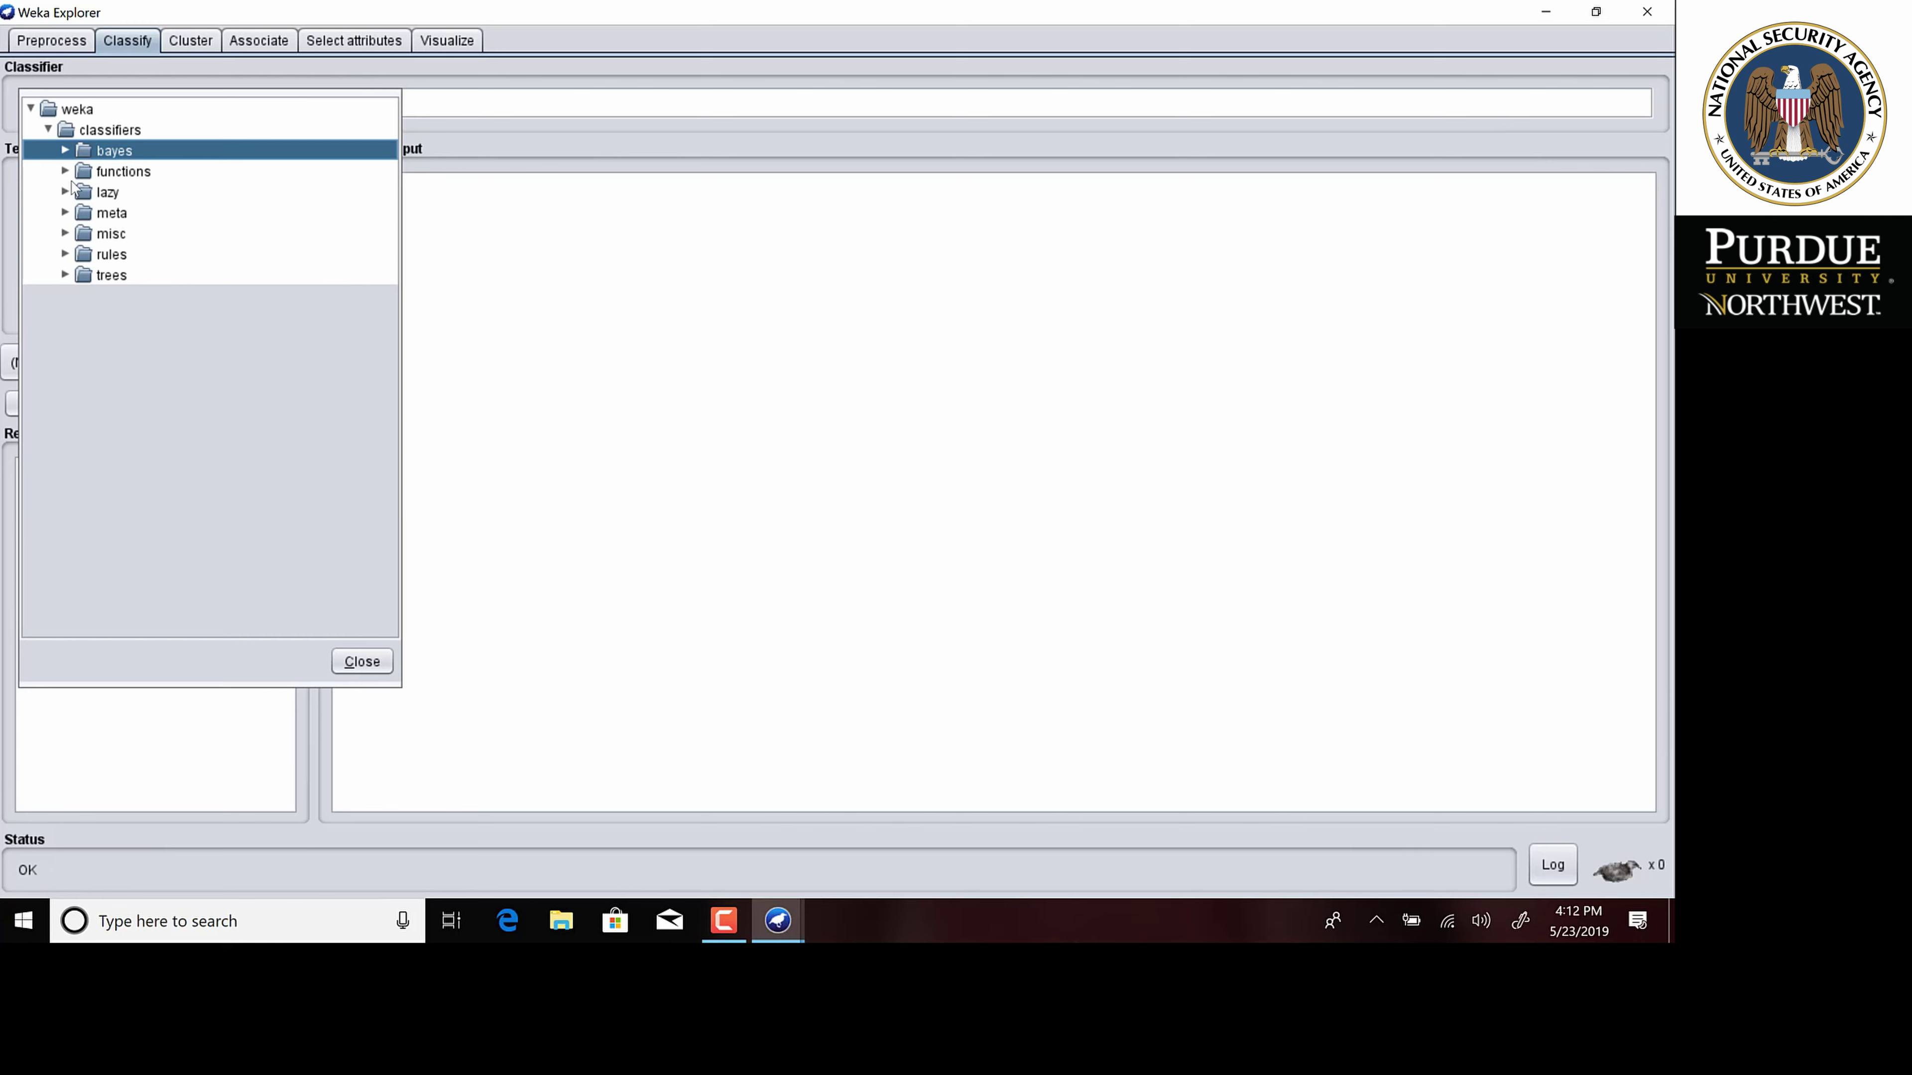
pyautogui.click(66, 151)
pyautogui.click(128, 197)
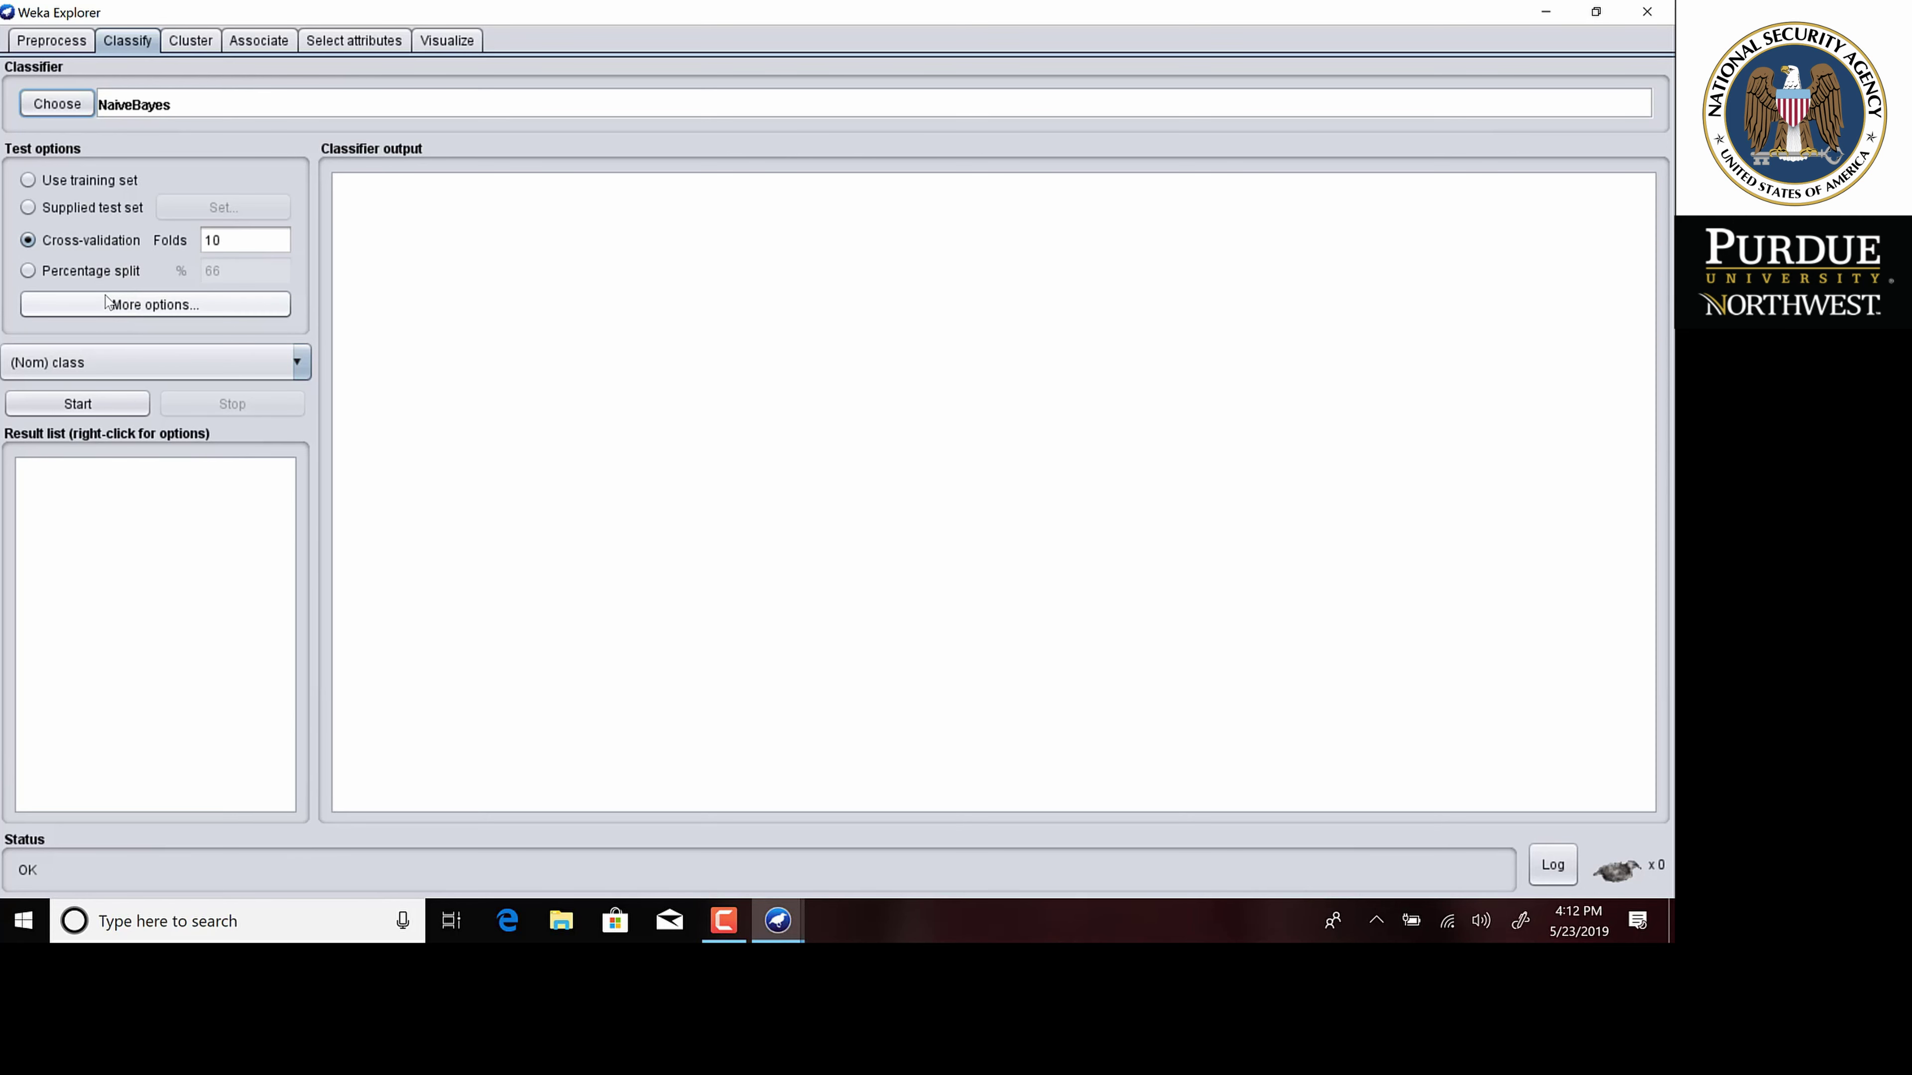
# Compare the iris dataset's attributes in the preprocessing view with the classification test options.
pyautogui.click(62, 42)
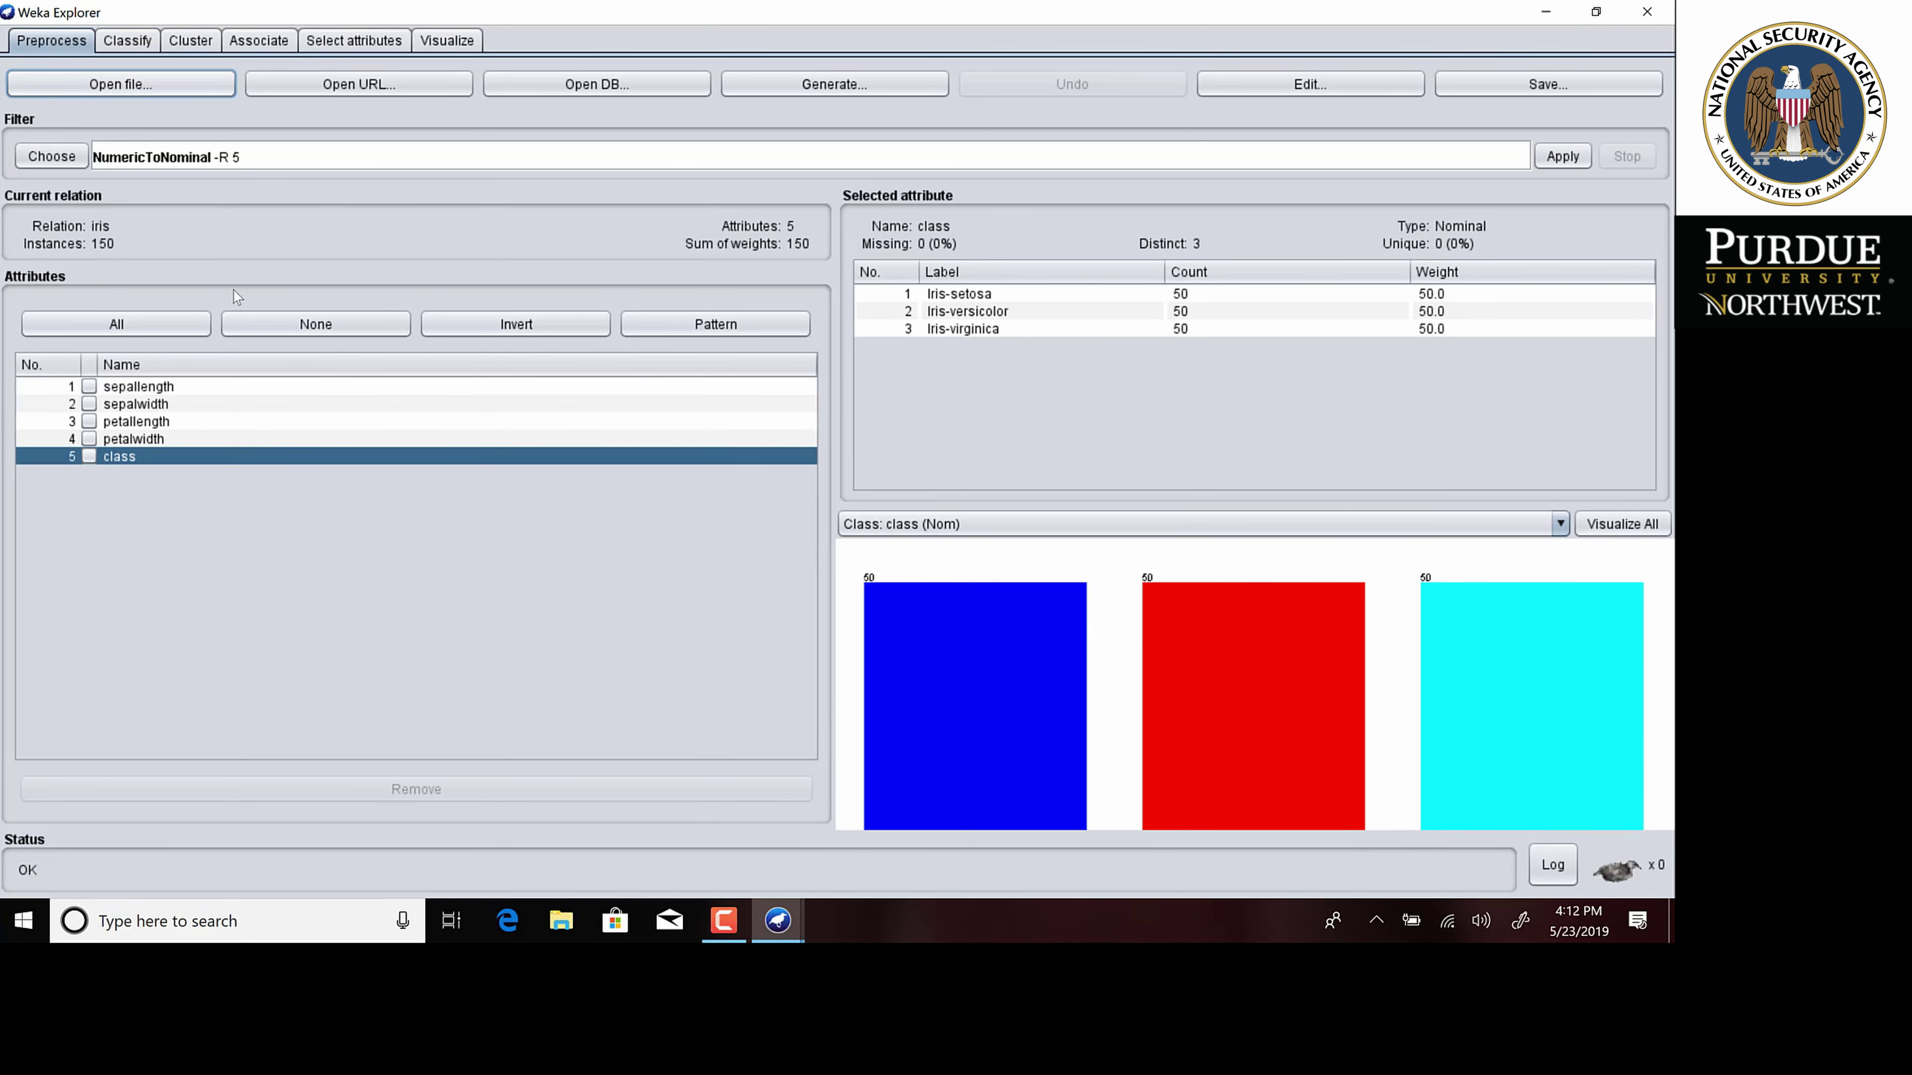
pyautogui.click(127, 41)
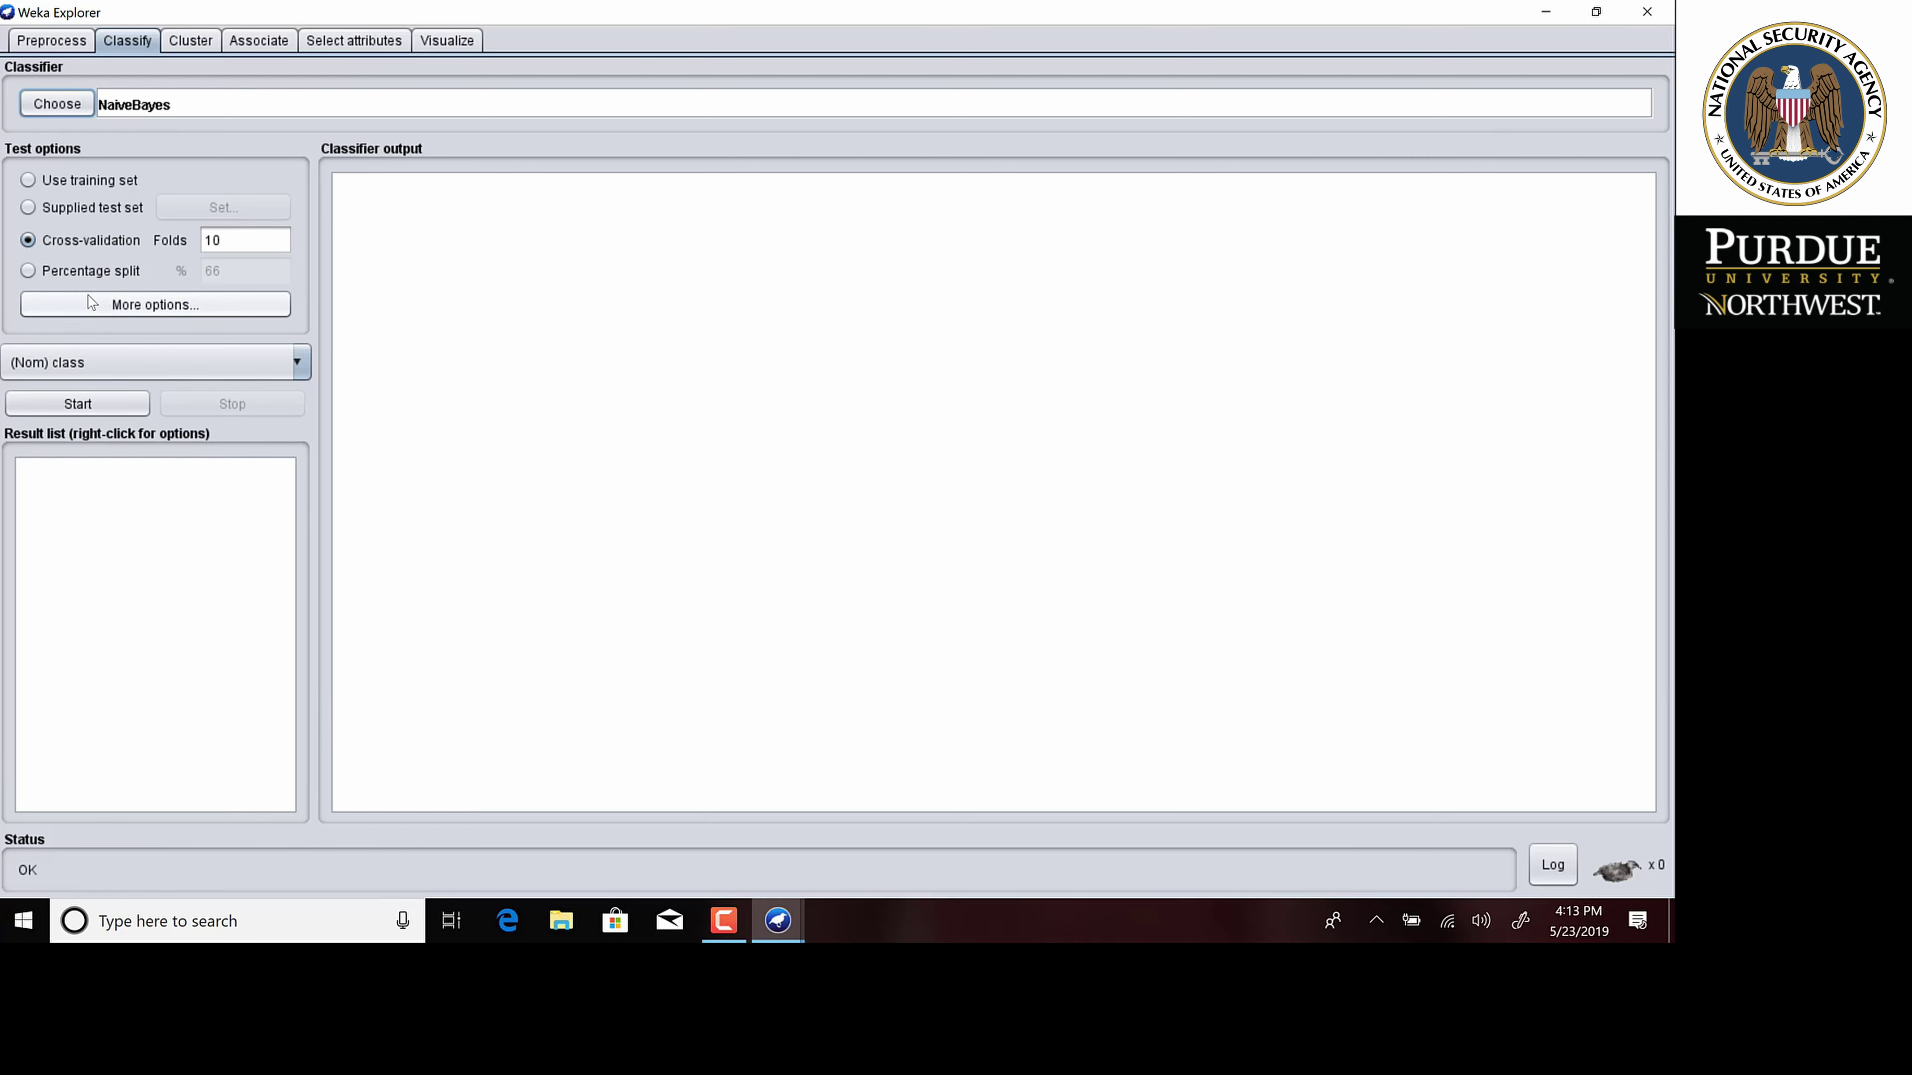
pyautogui.click(52, 40)
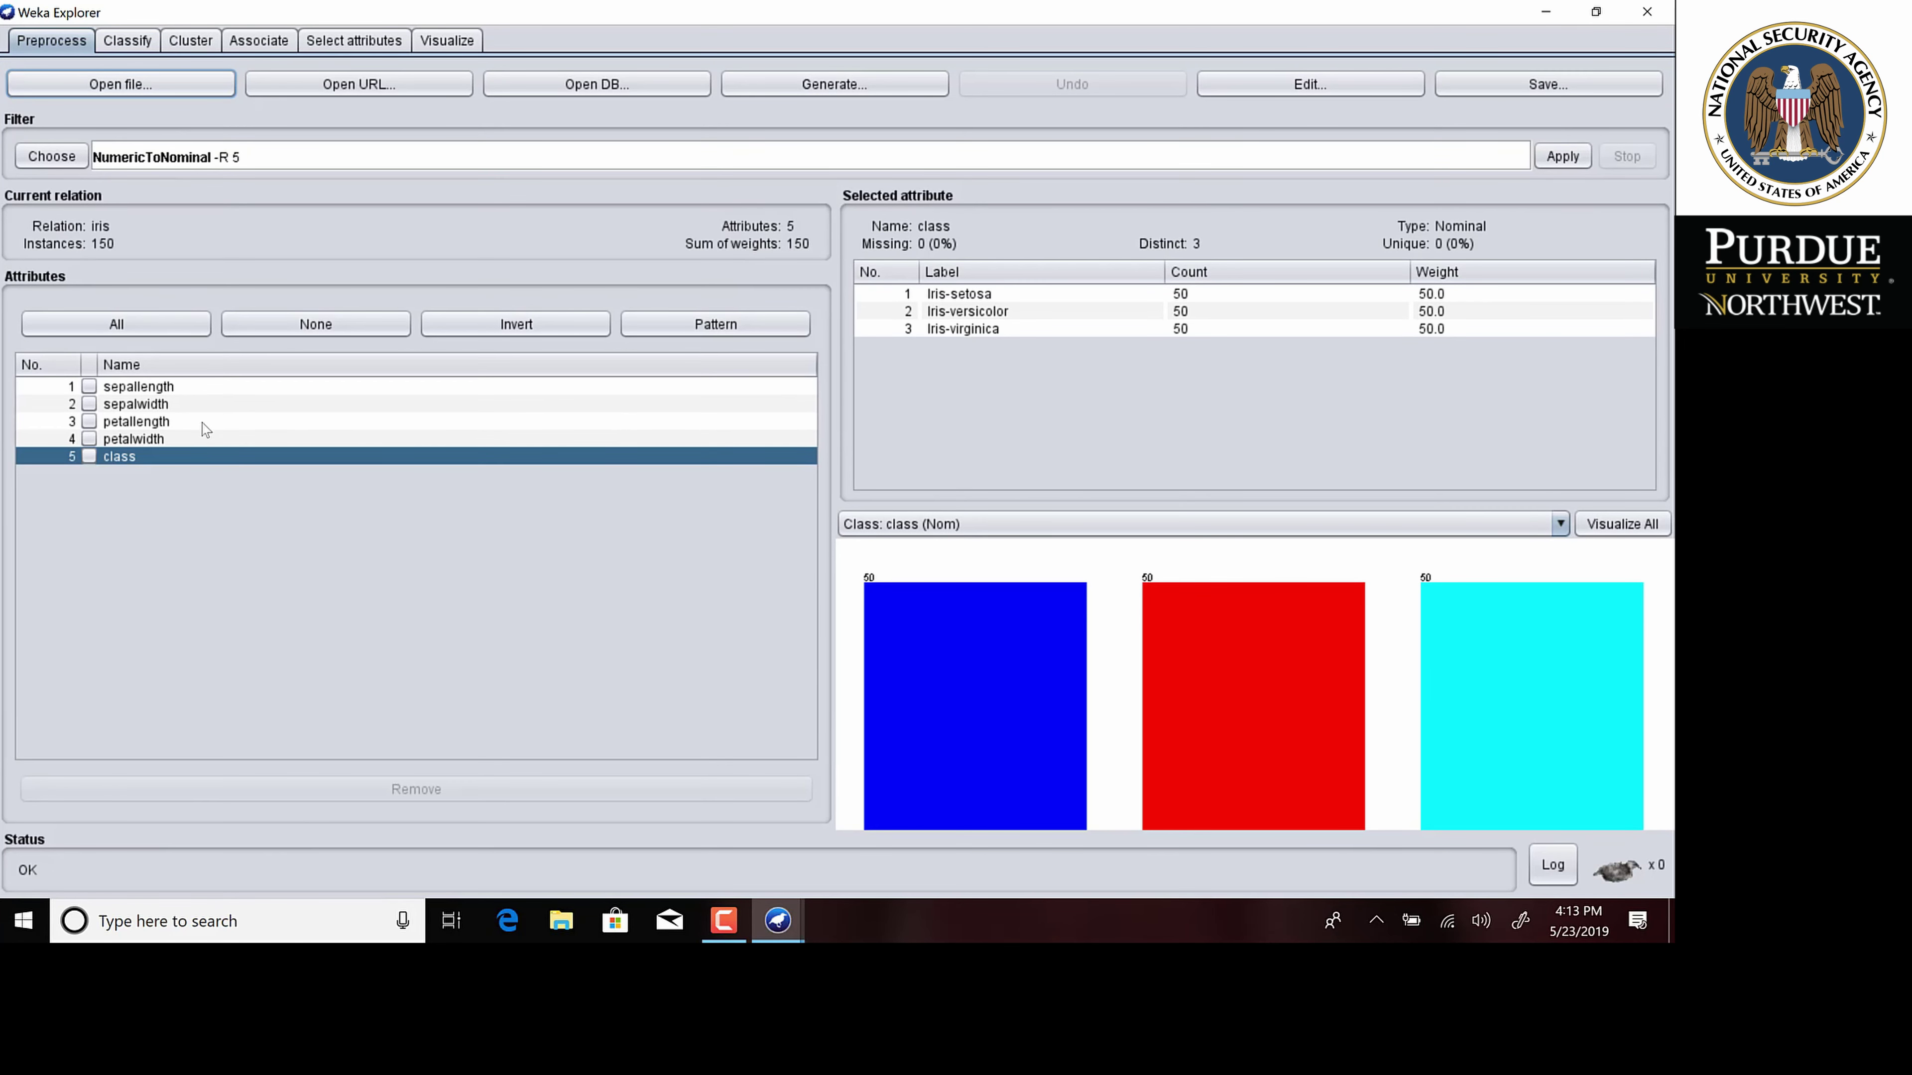
# Set the classification test option to Use training set, and briefly recheck the loaded iris data before returning to classification.
pyautogui.click(127, 40)
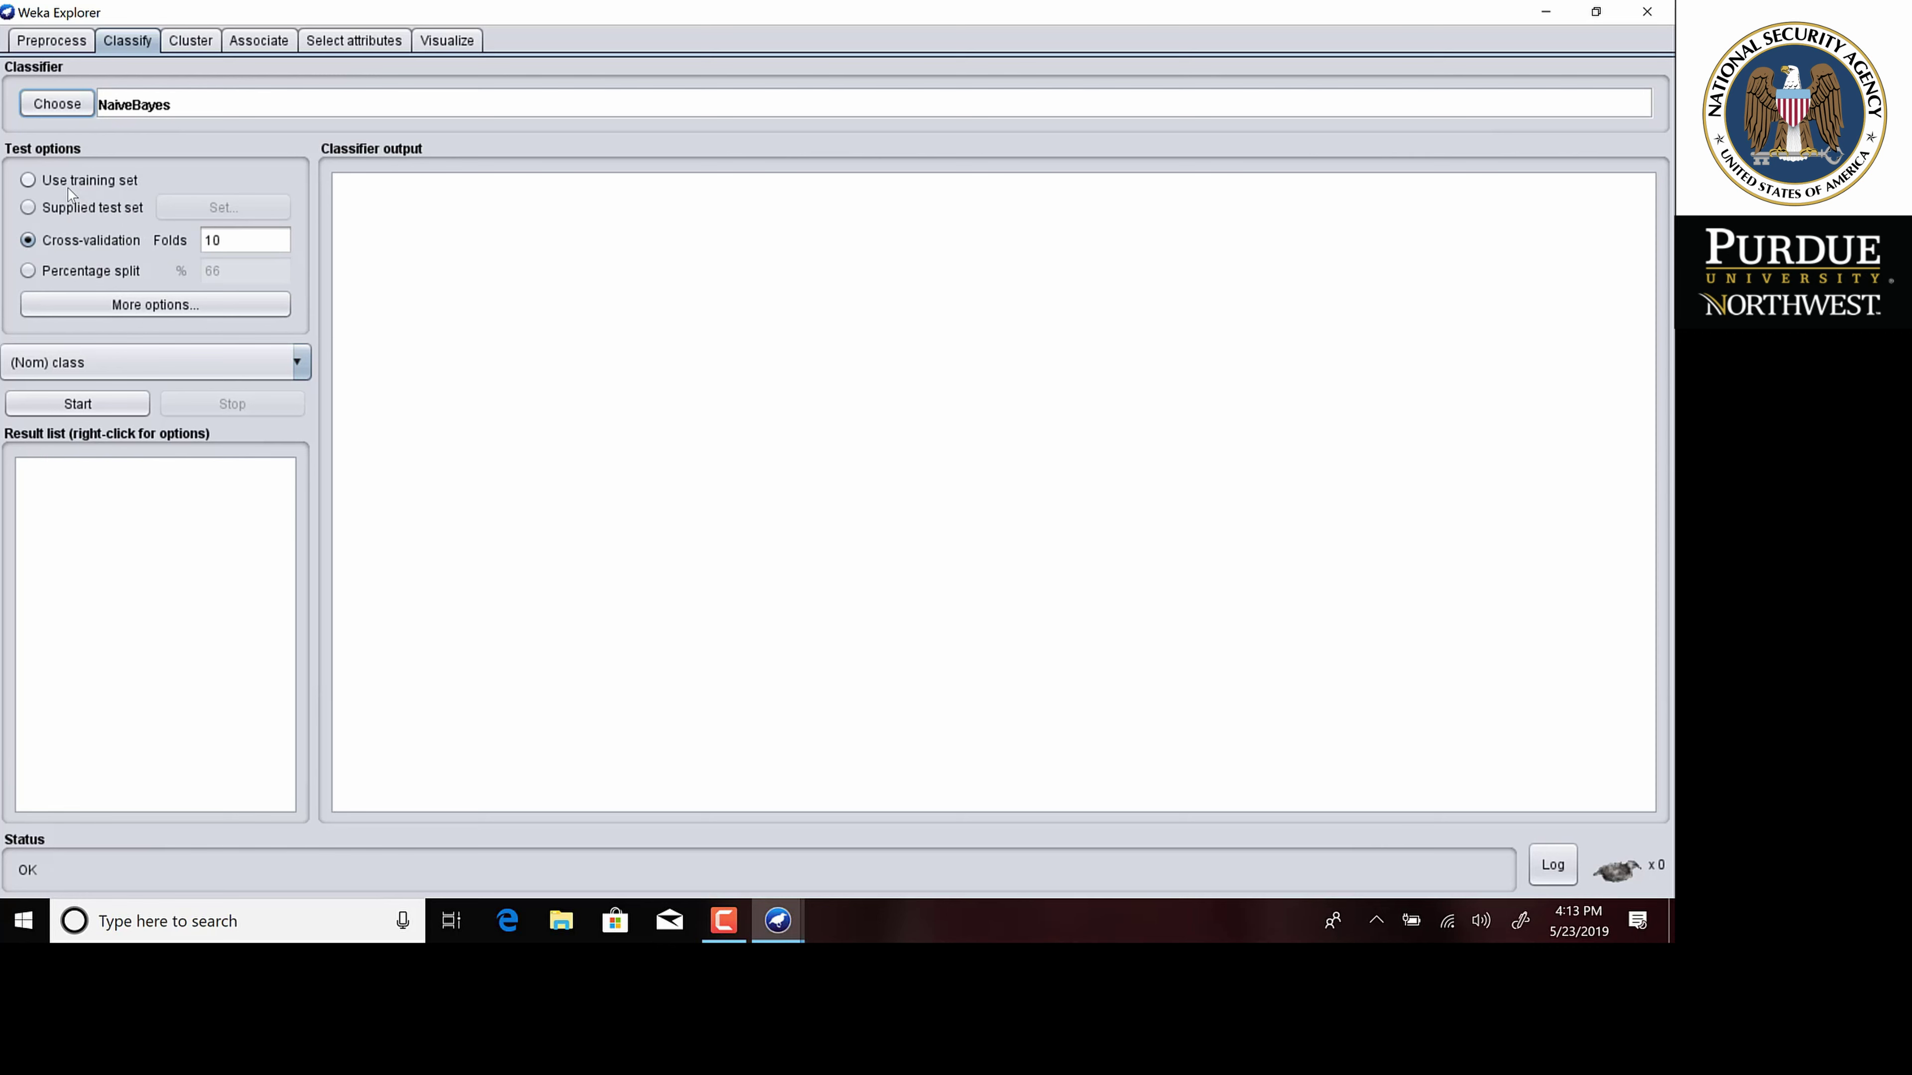
pyautogui.click(28, 180)
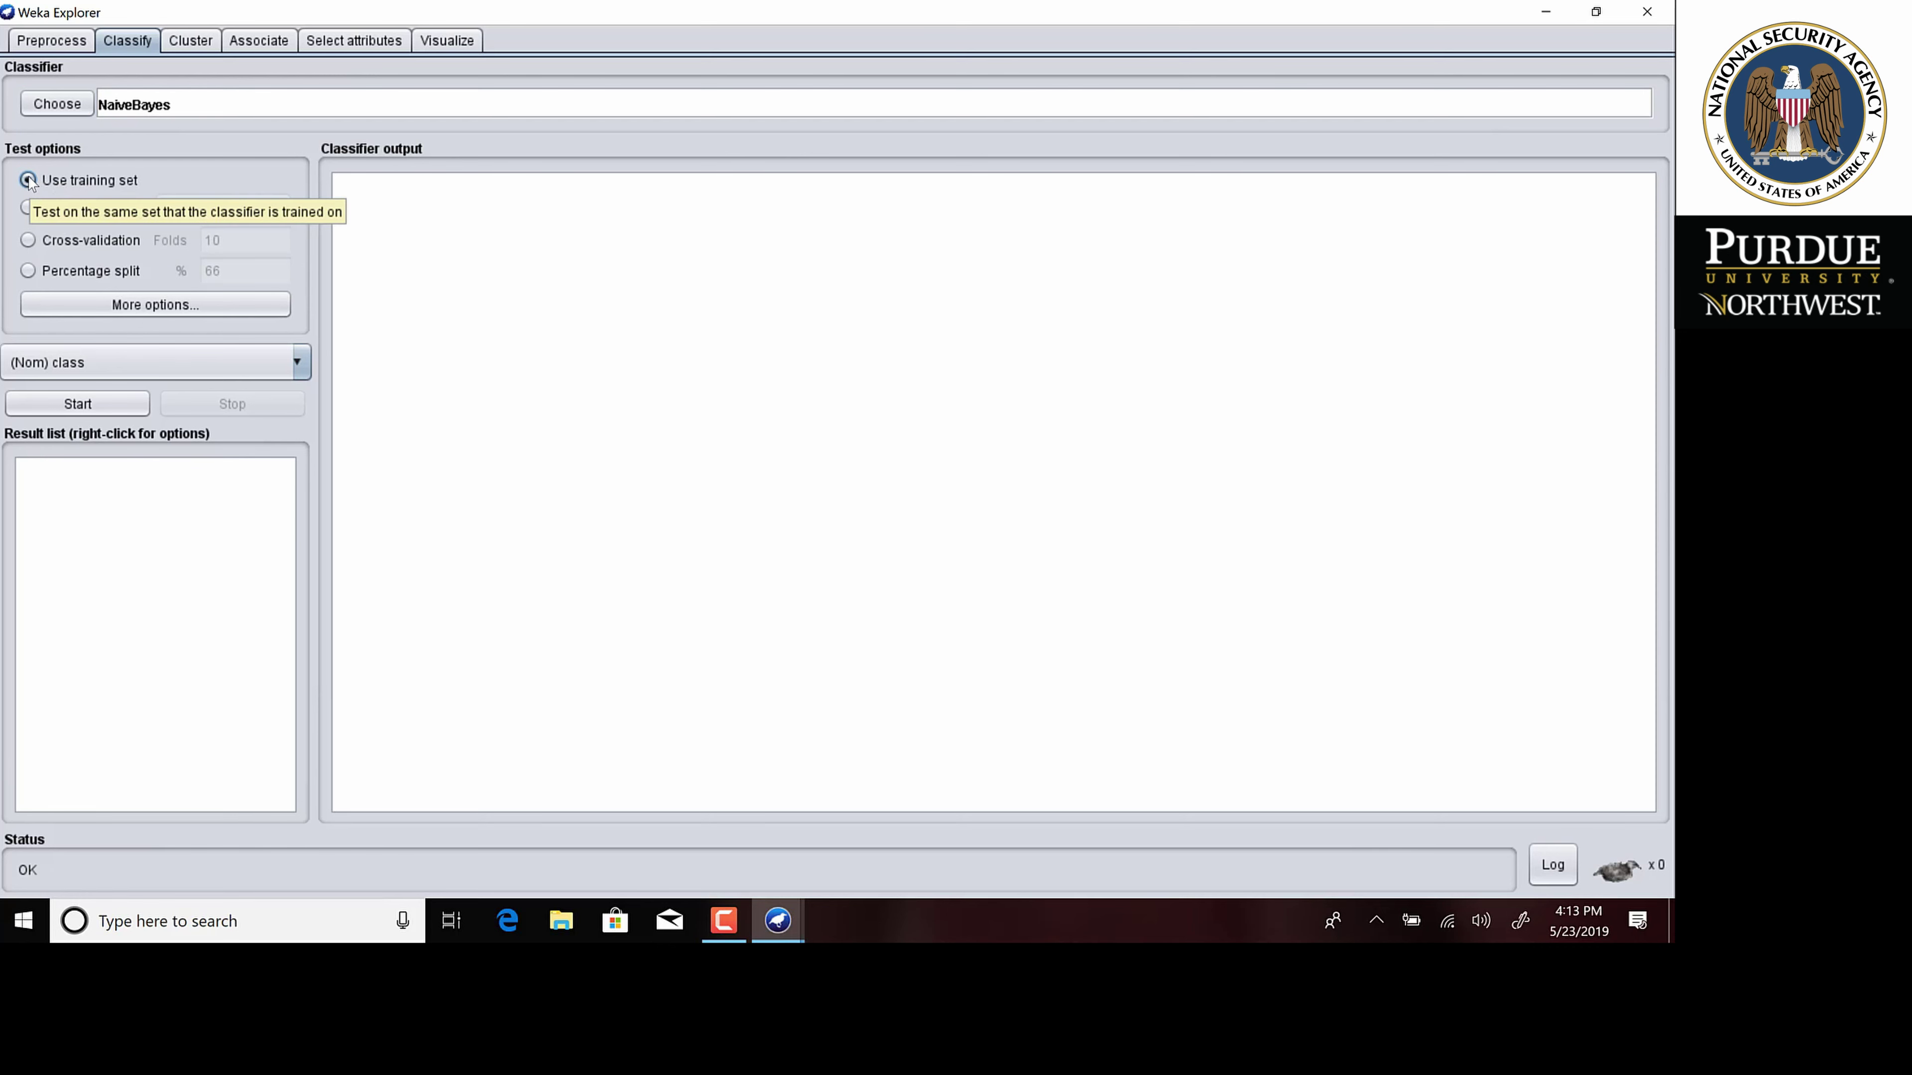
pyautogui.click(53, 46)
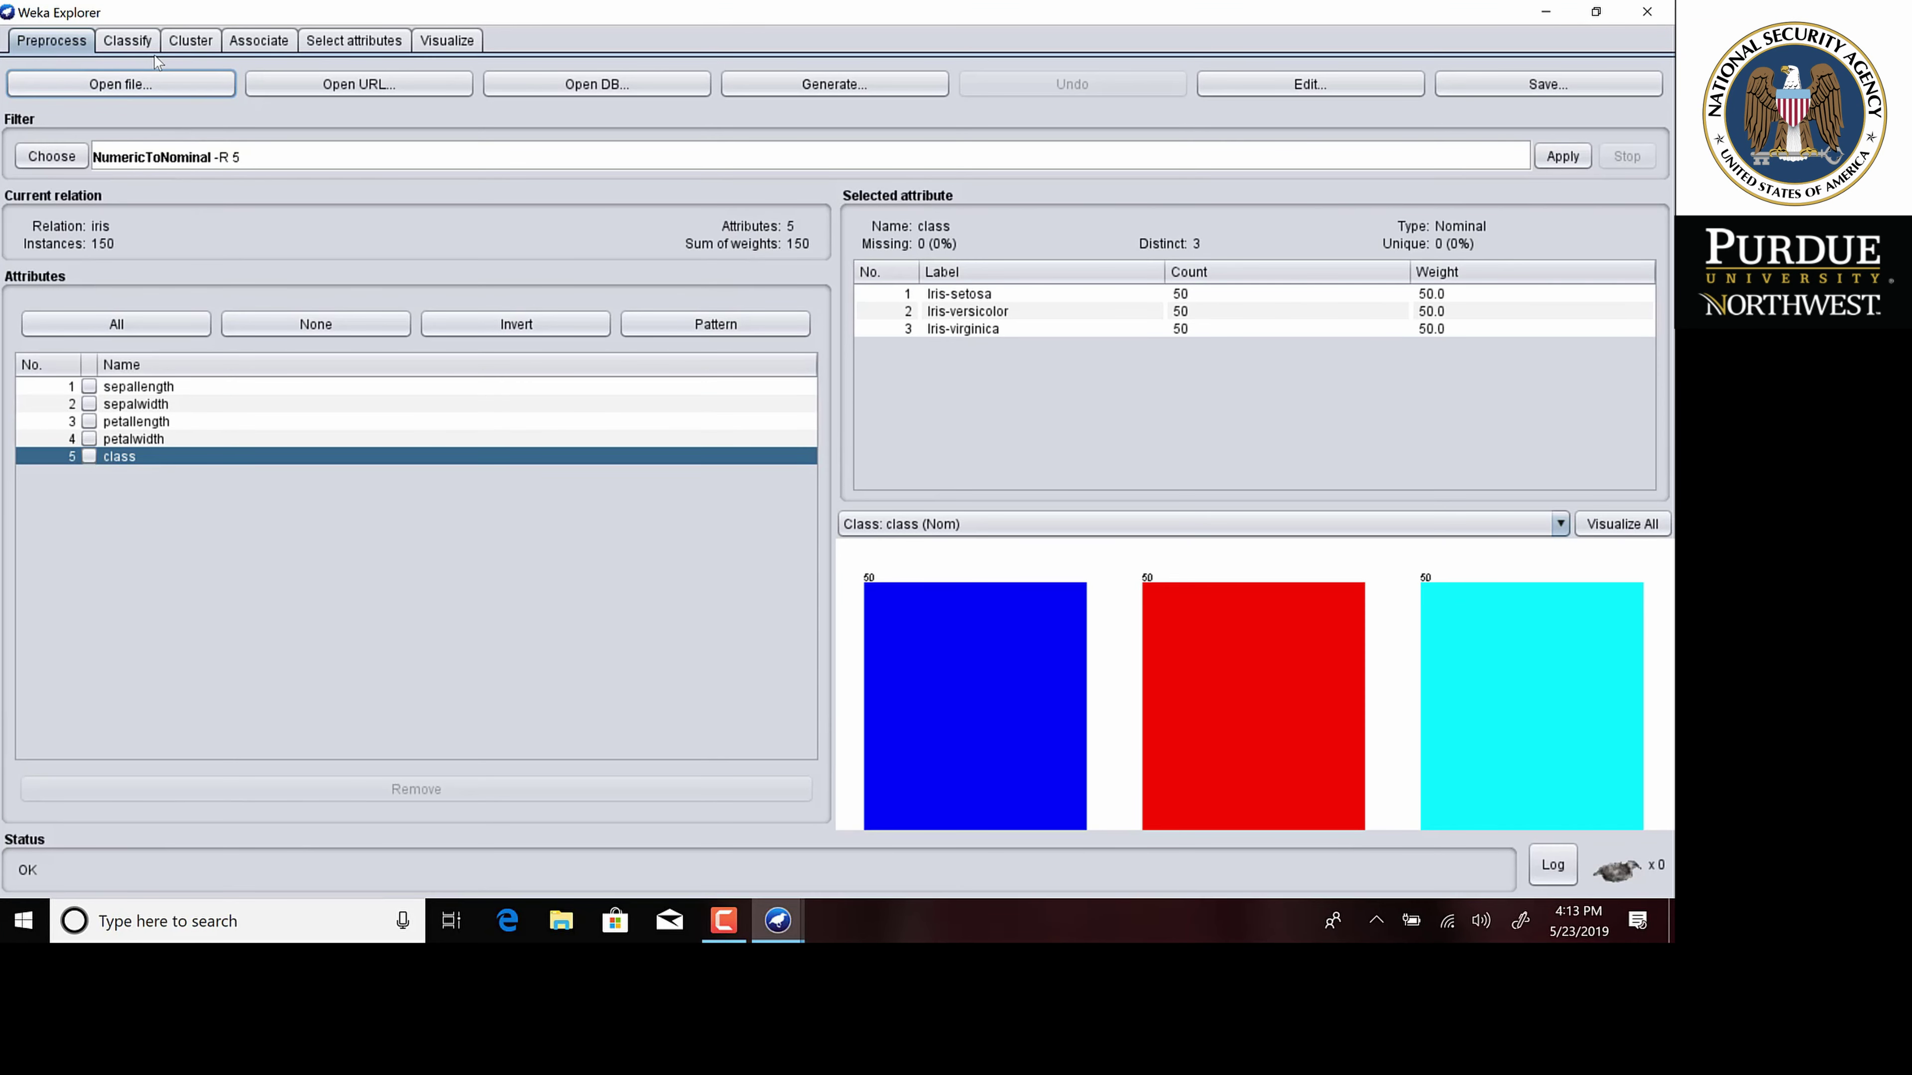
pyautogui.click(143, 43)
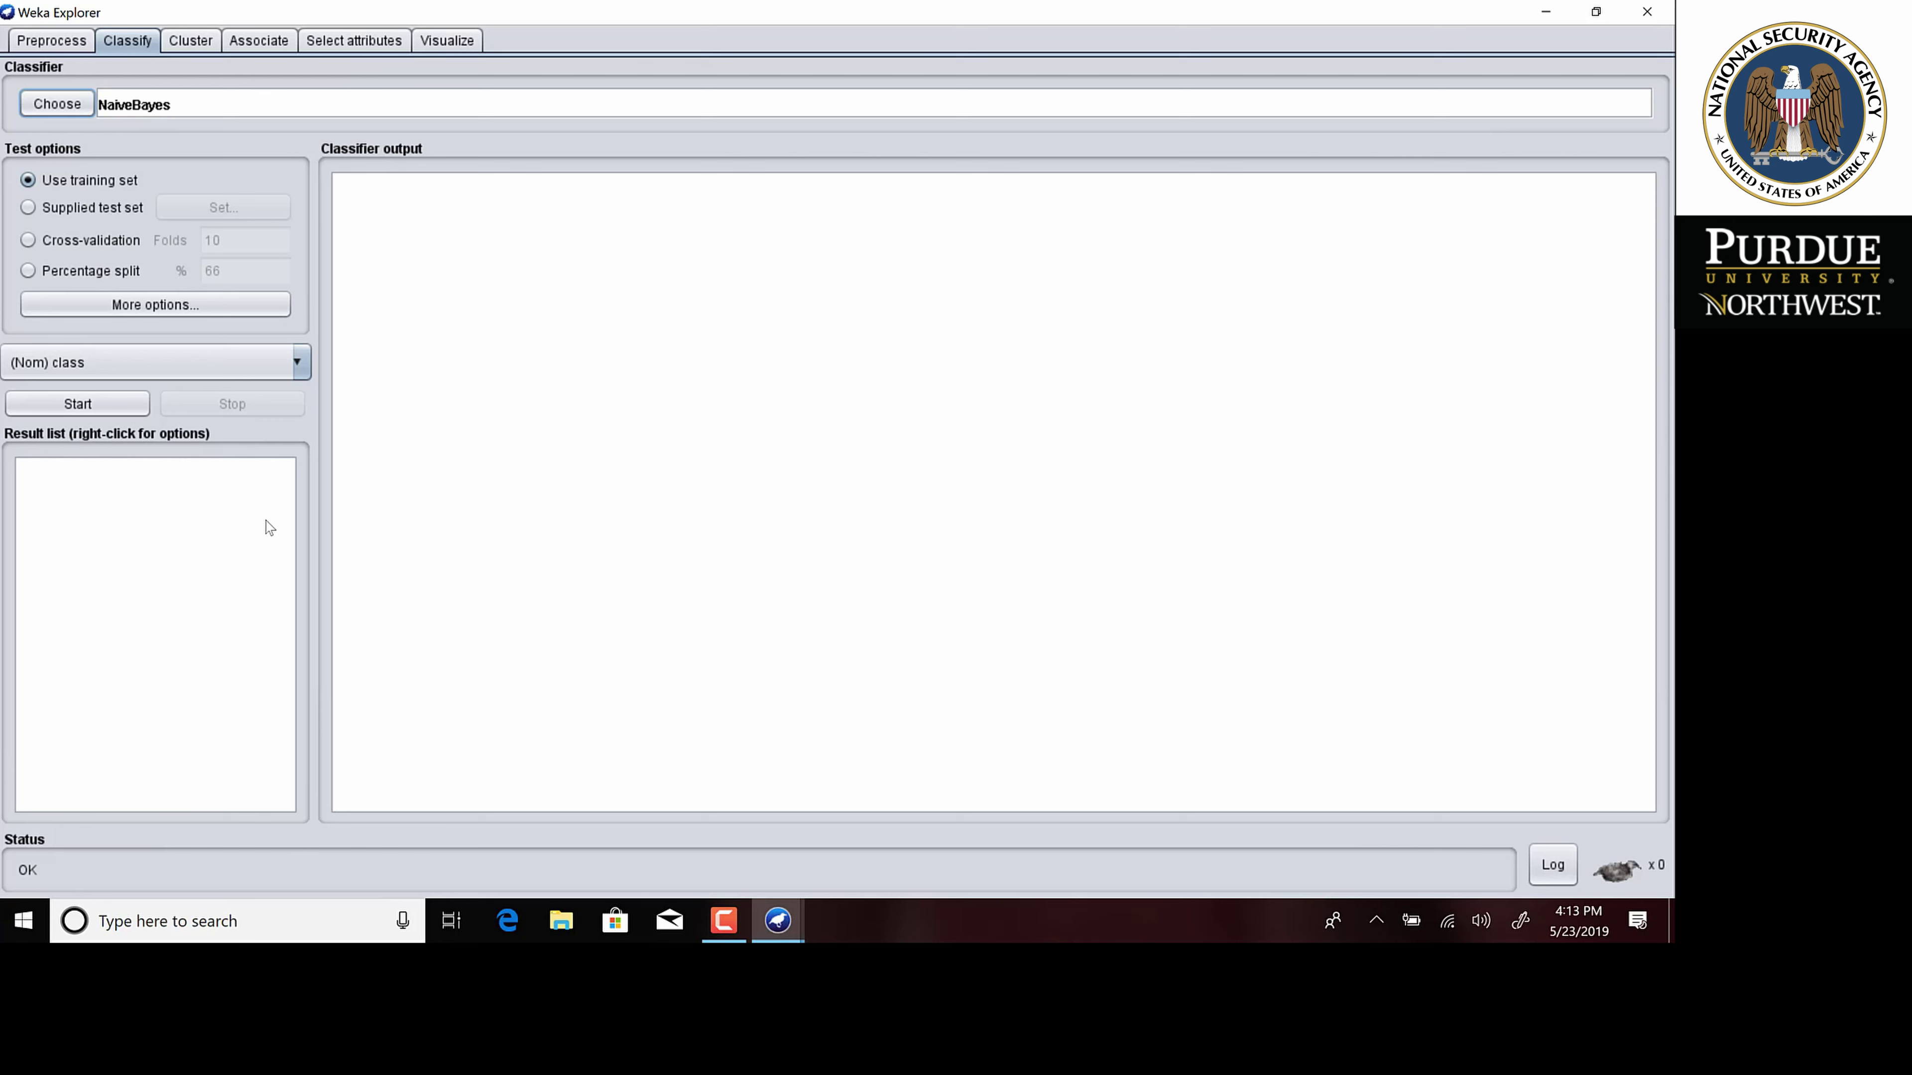
# Compare the Supplied test set and Use training set options, and recheck the loaded iris data in the preprocessing view.
pyautogui.click(30, 208)
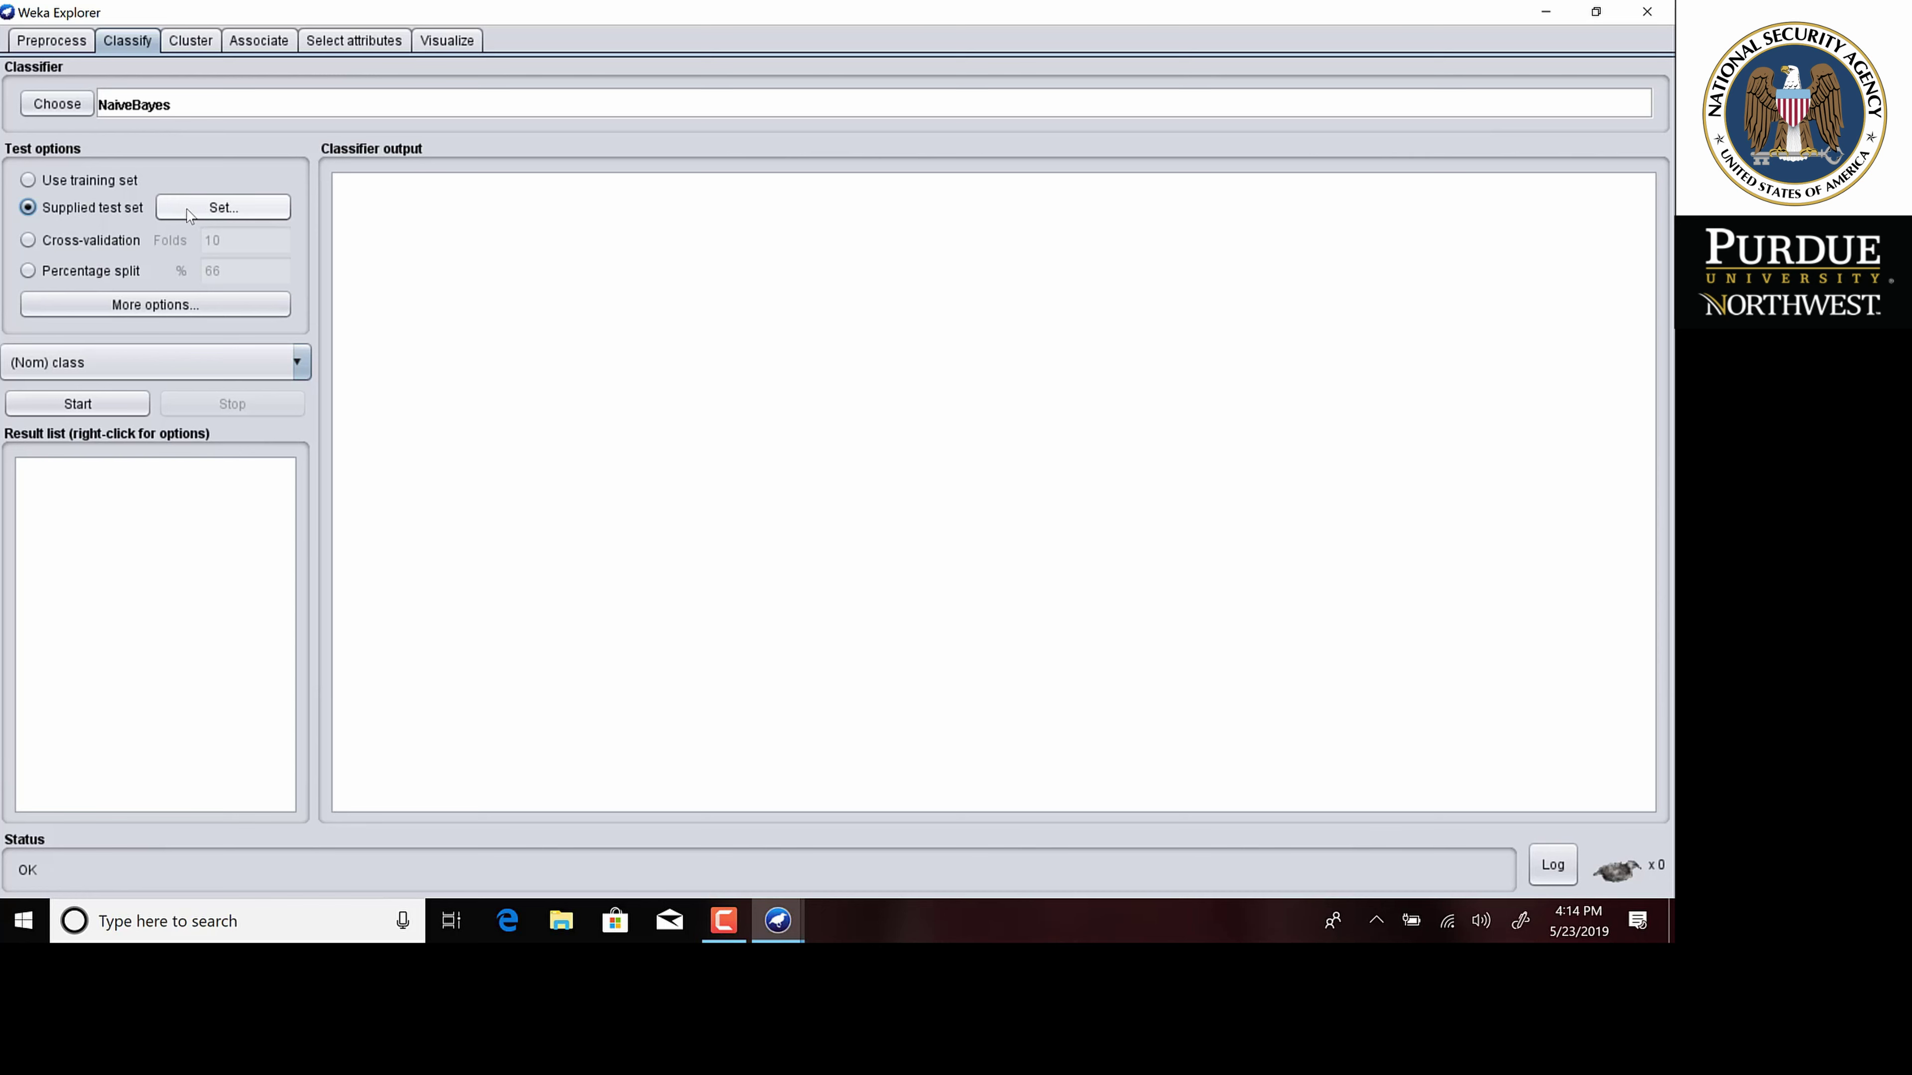
pyautogui.click(28, 180)
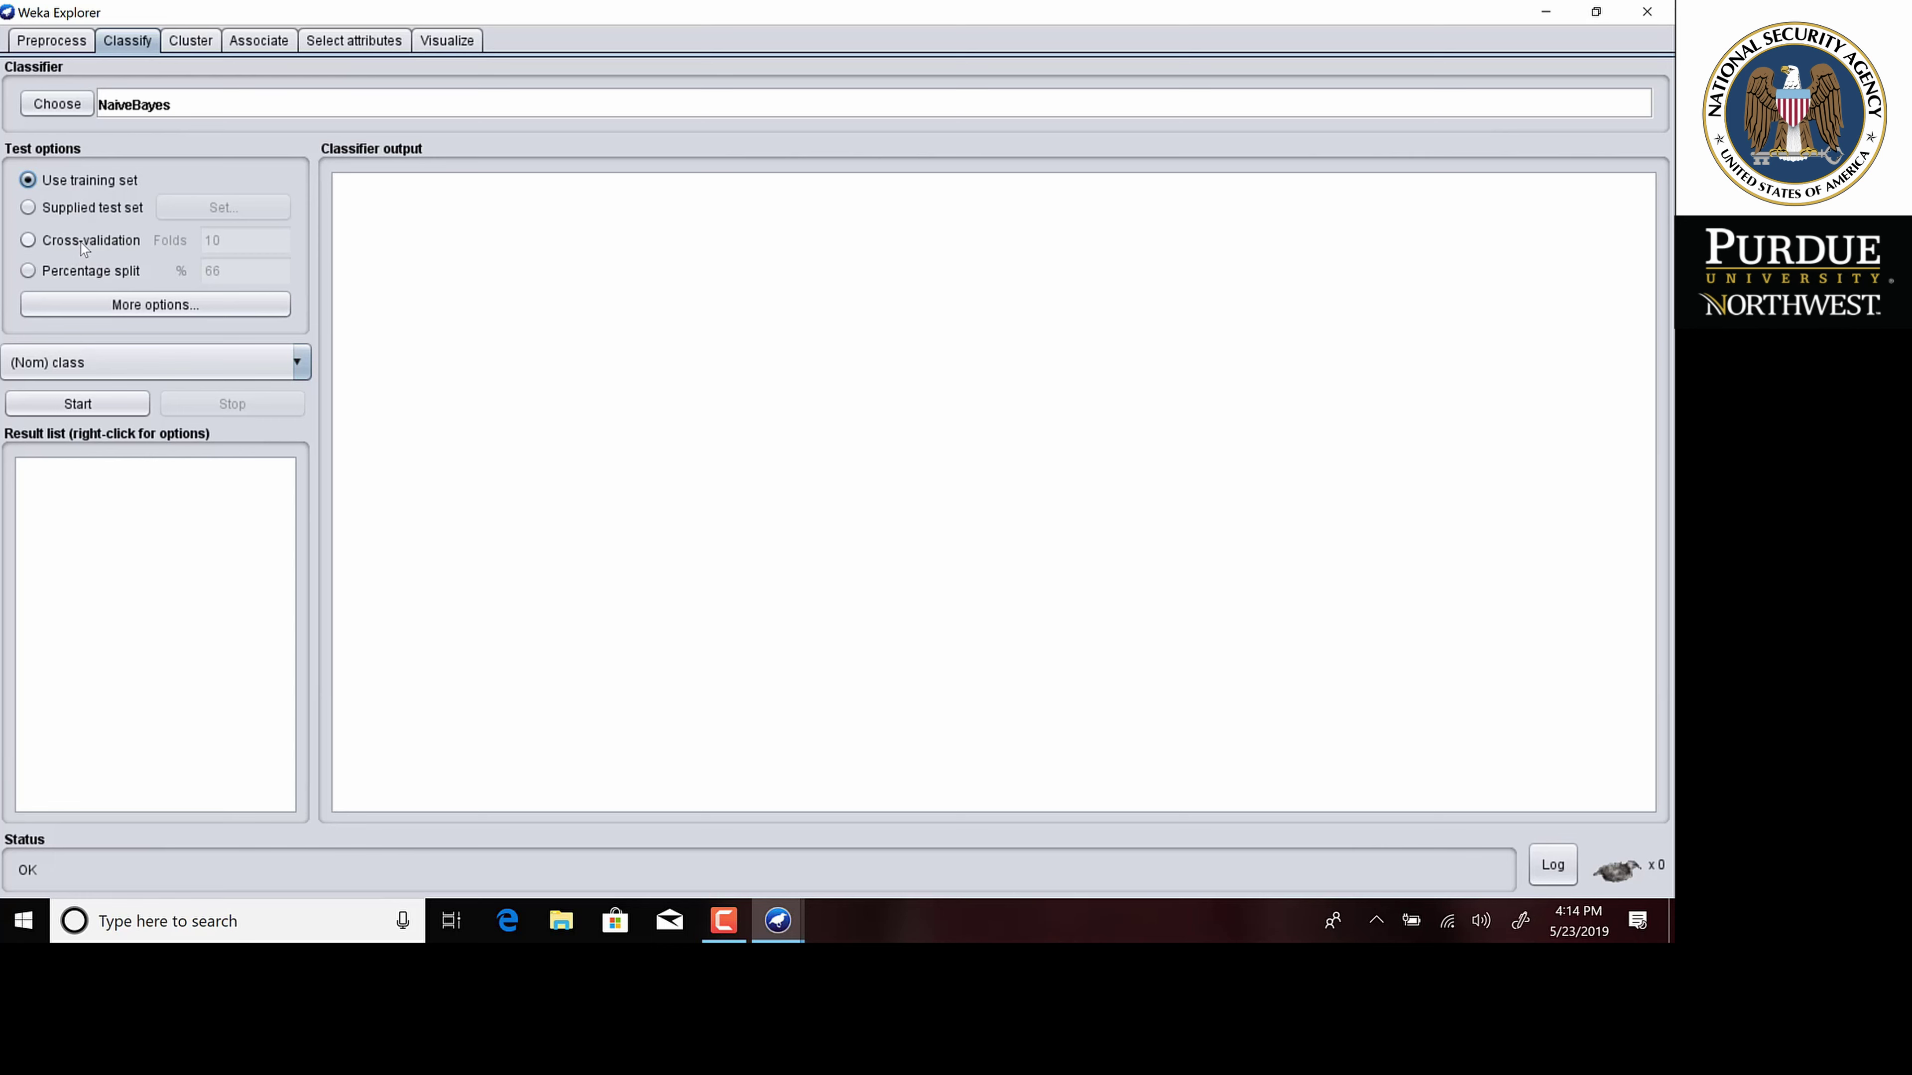
pyautogui.click(53, 40)
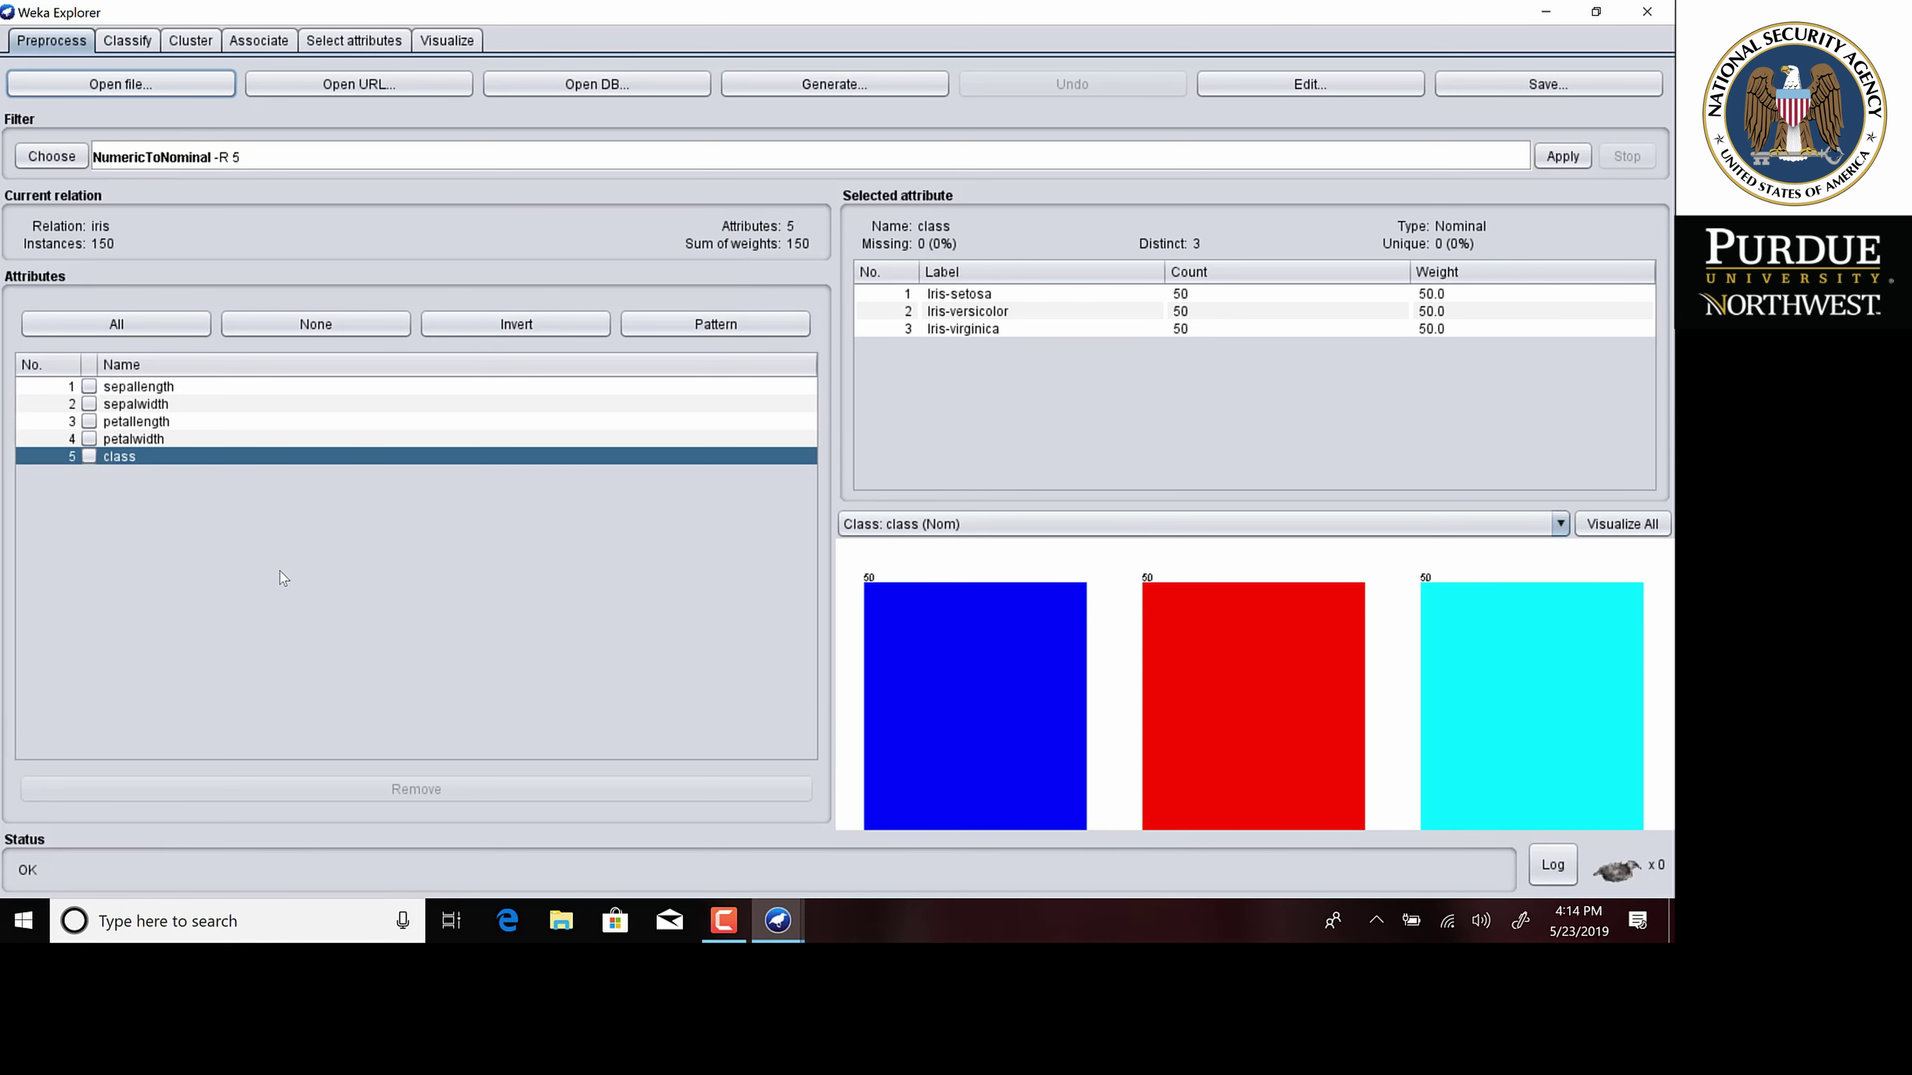
pyautogui.click(132, 48)
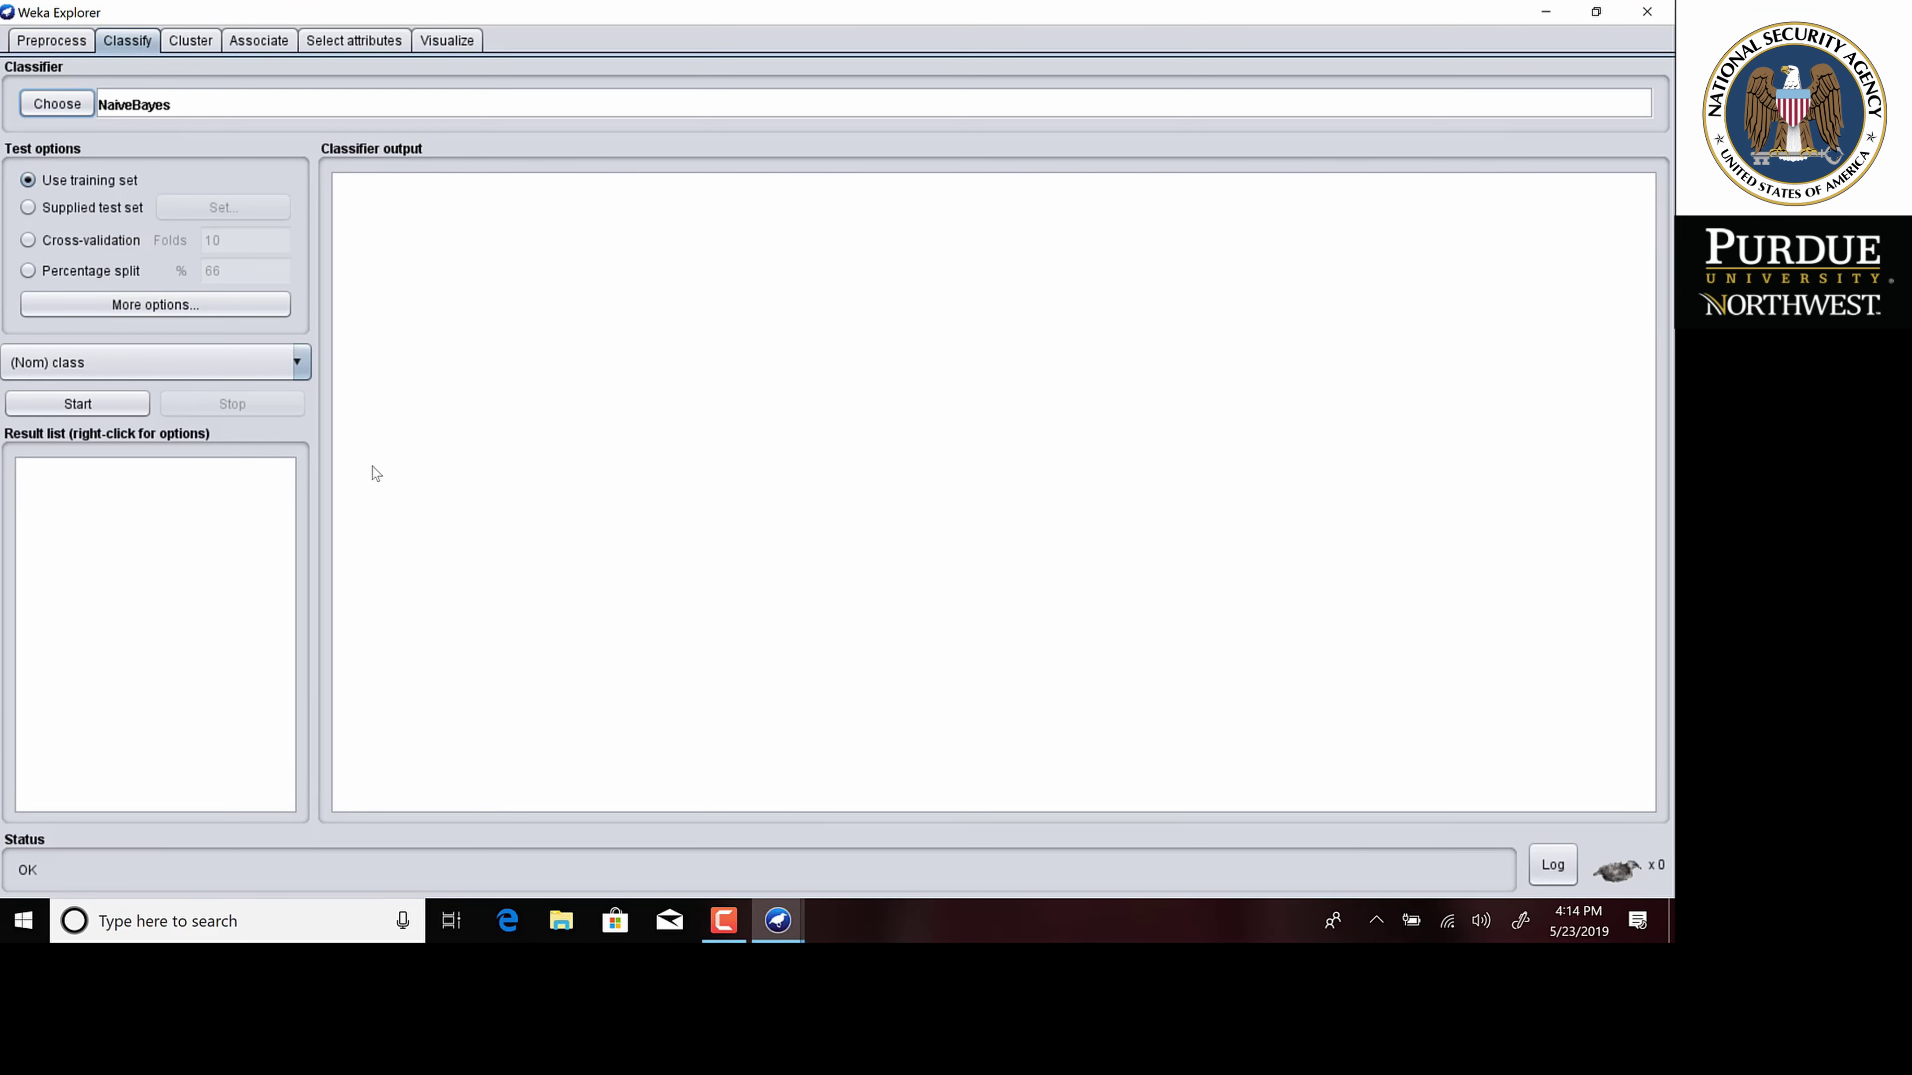
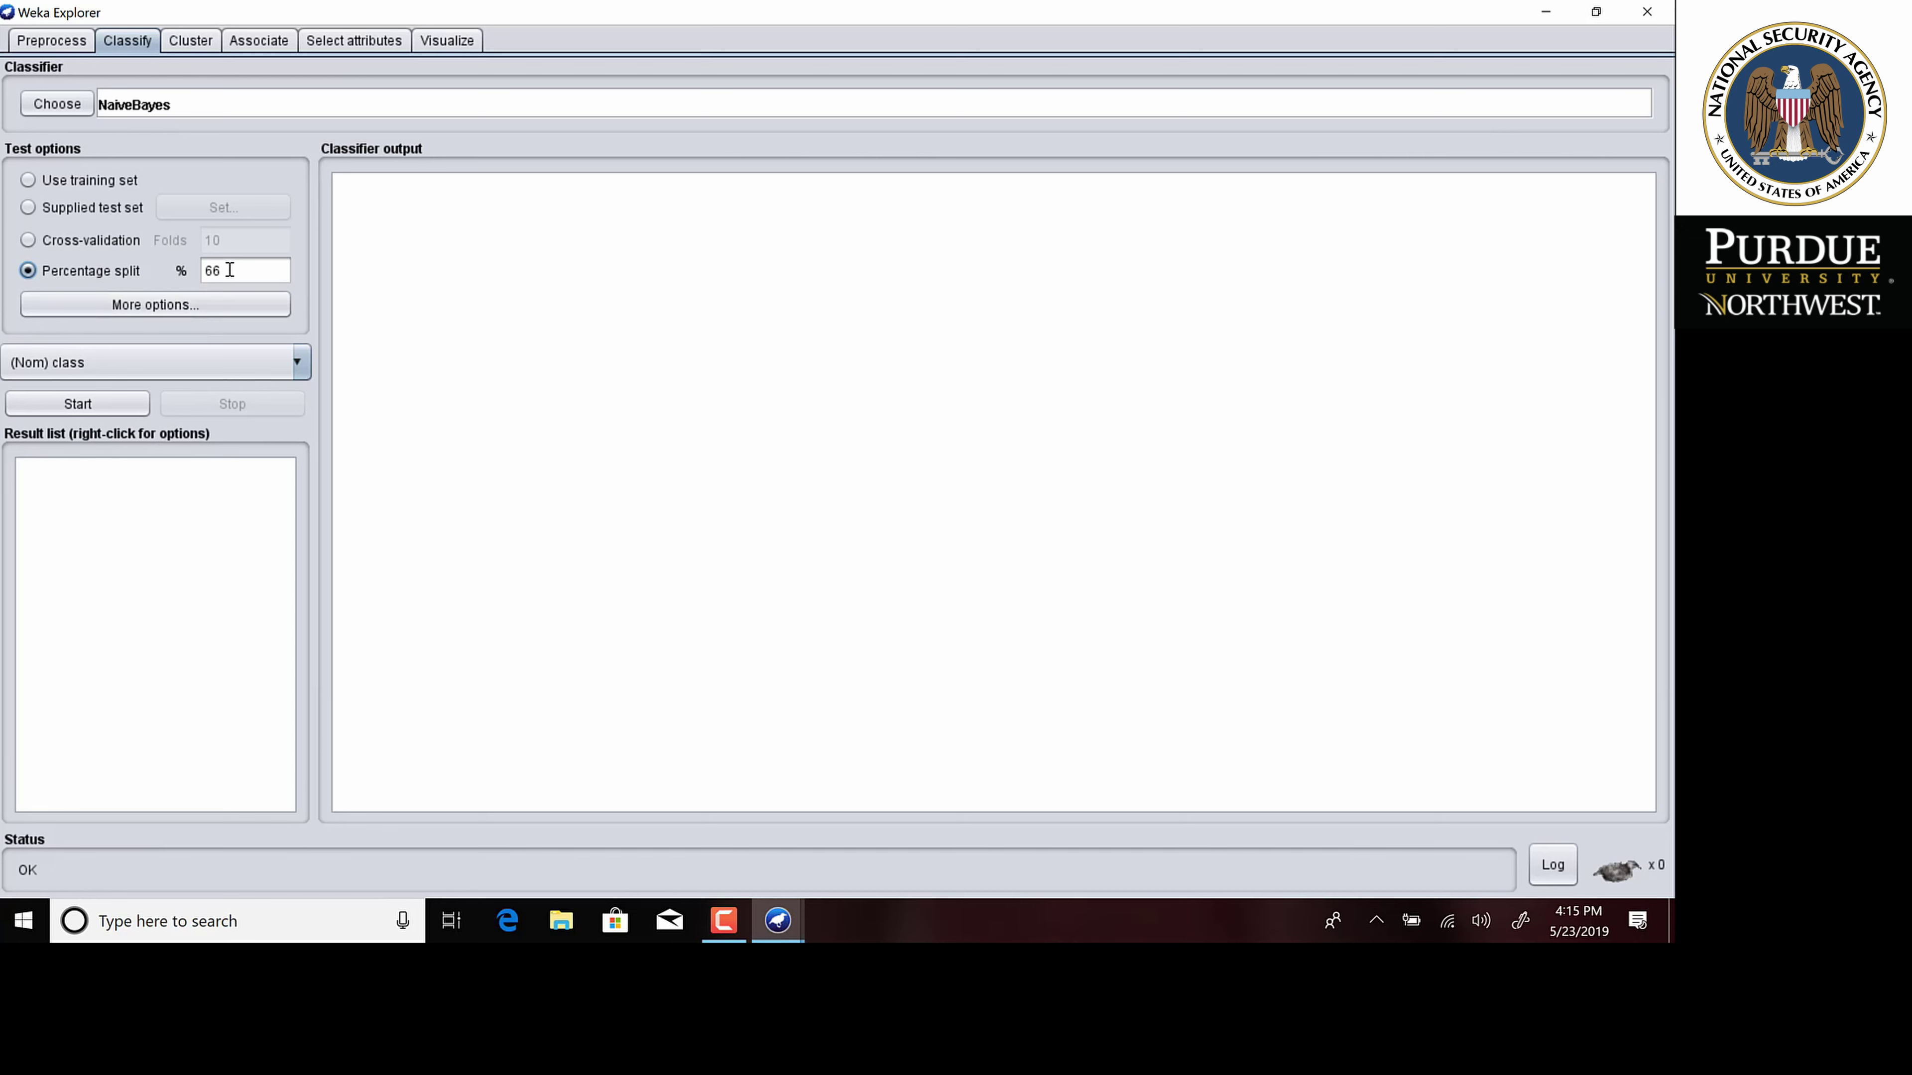
# Set the test option to a 70% percentage split, keep the nominal class attribute as the target, and run NaiveBayes.
pyautogui.moveTo(256, 271); pyautogui.dragTo(197, 273)
pyautogui.click(298, 363)
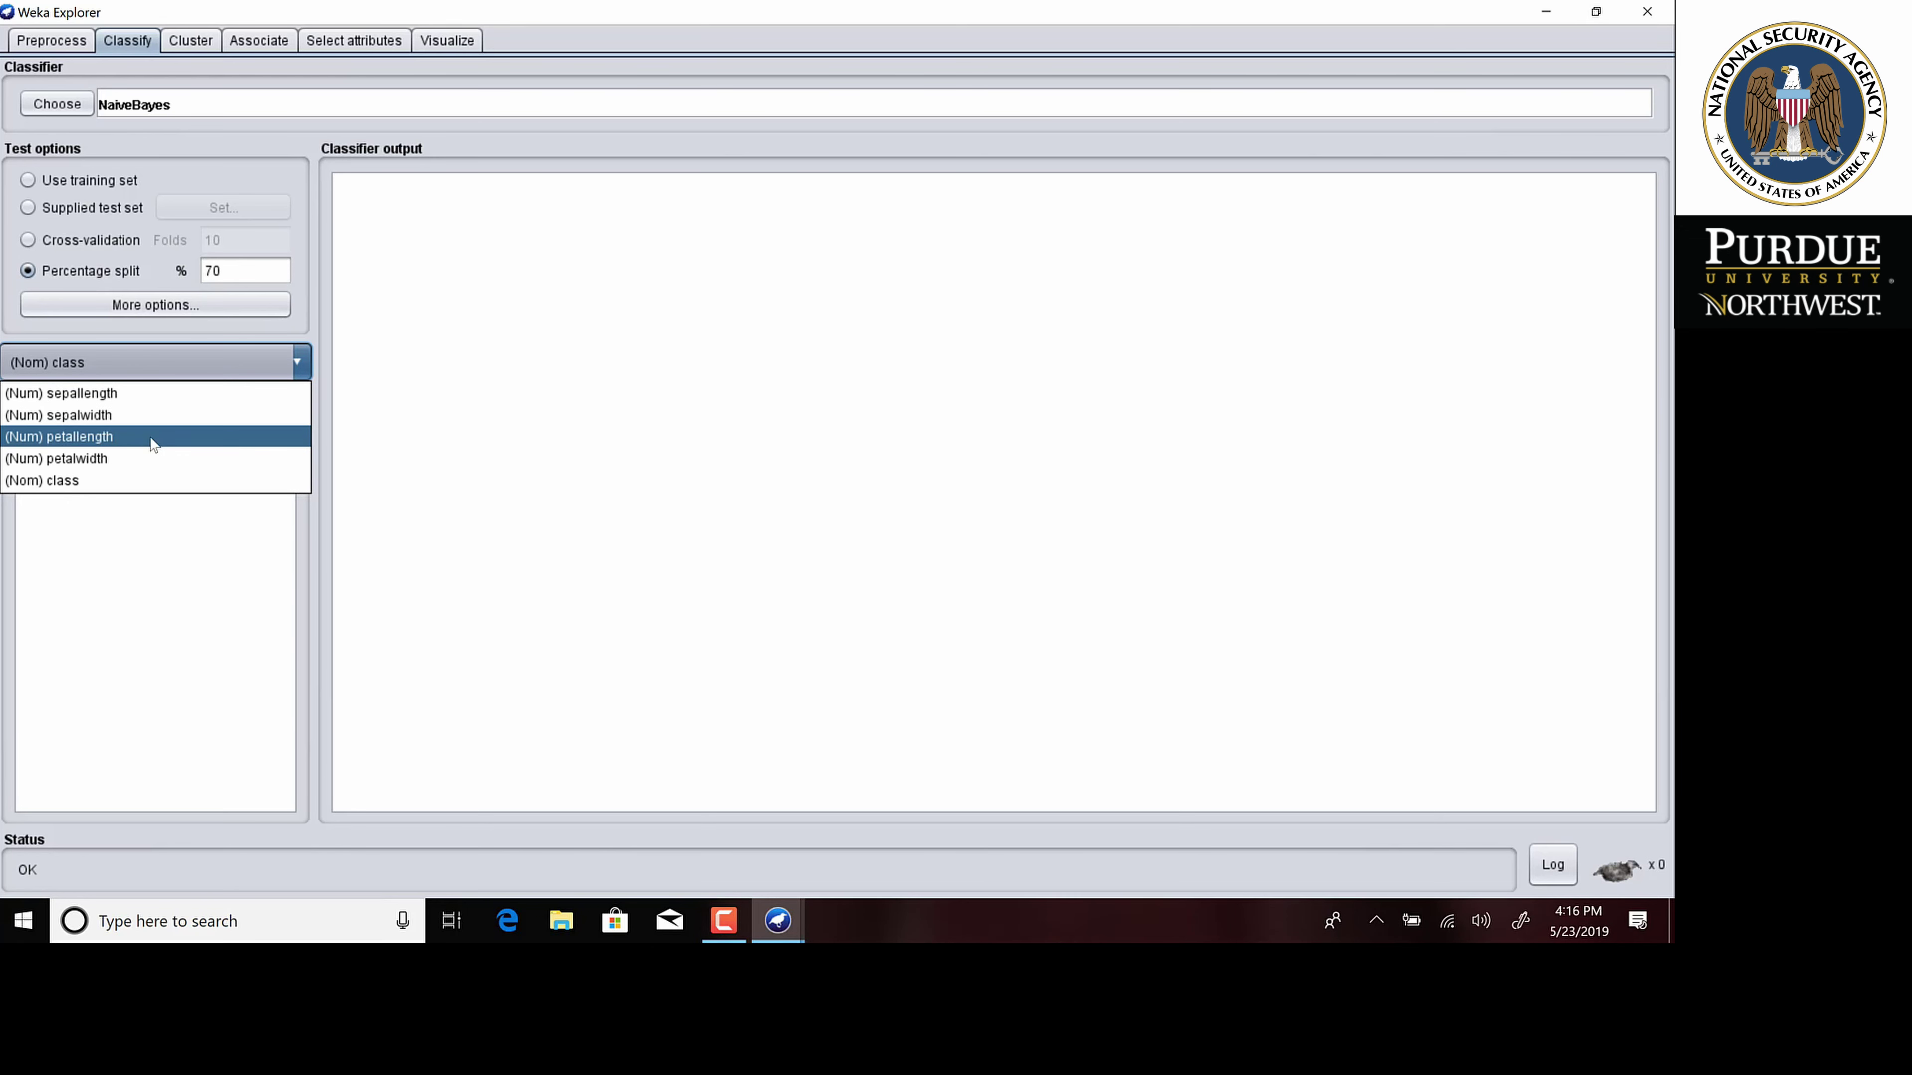
pyautogui.click(131, 482)
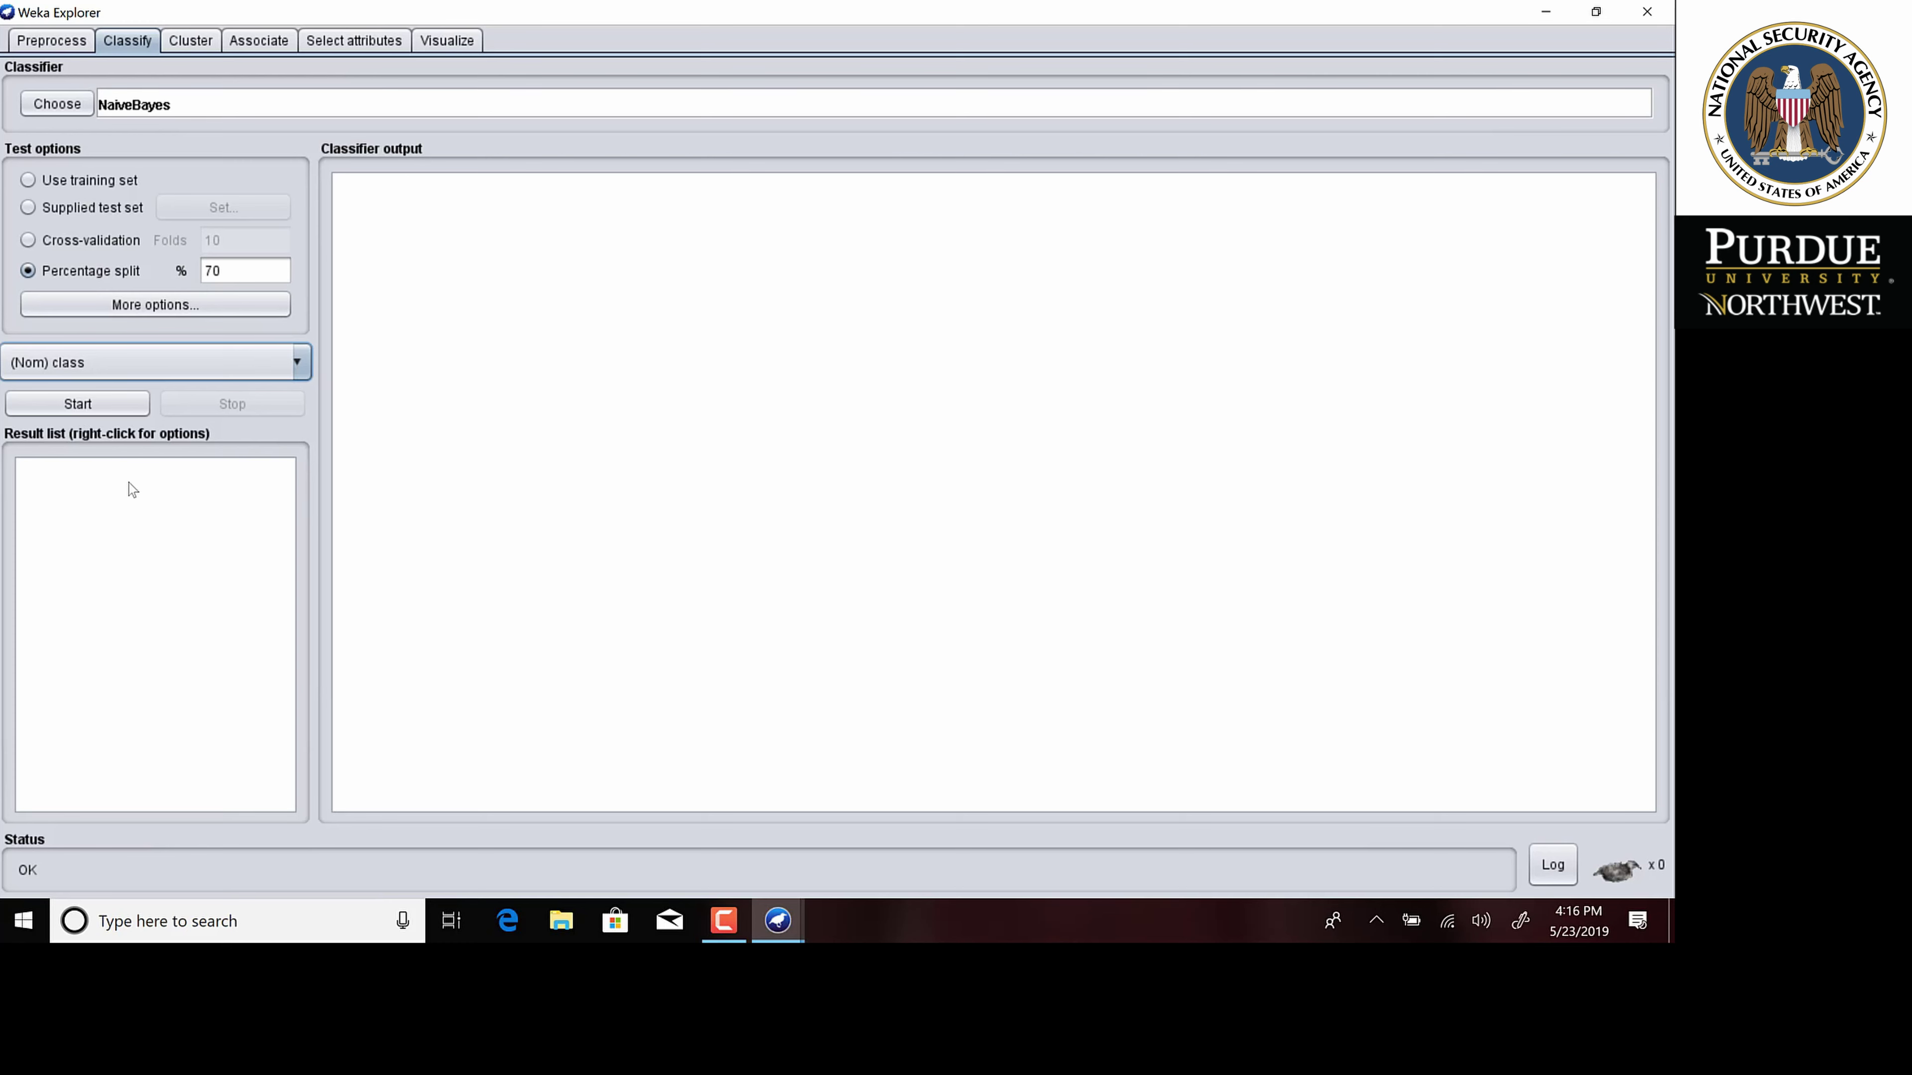
pyautogui.click(124, 412)
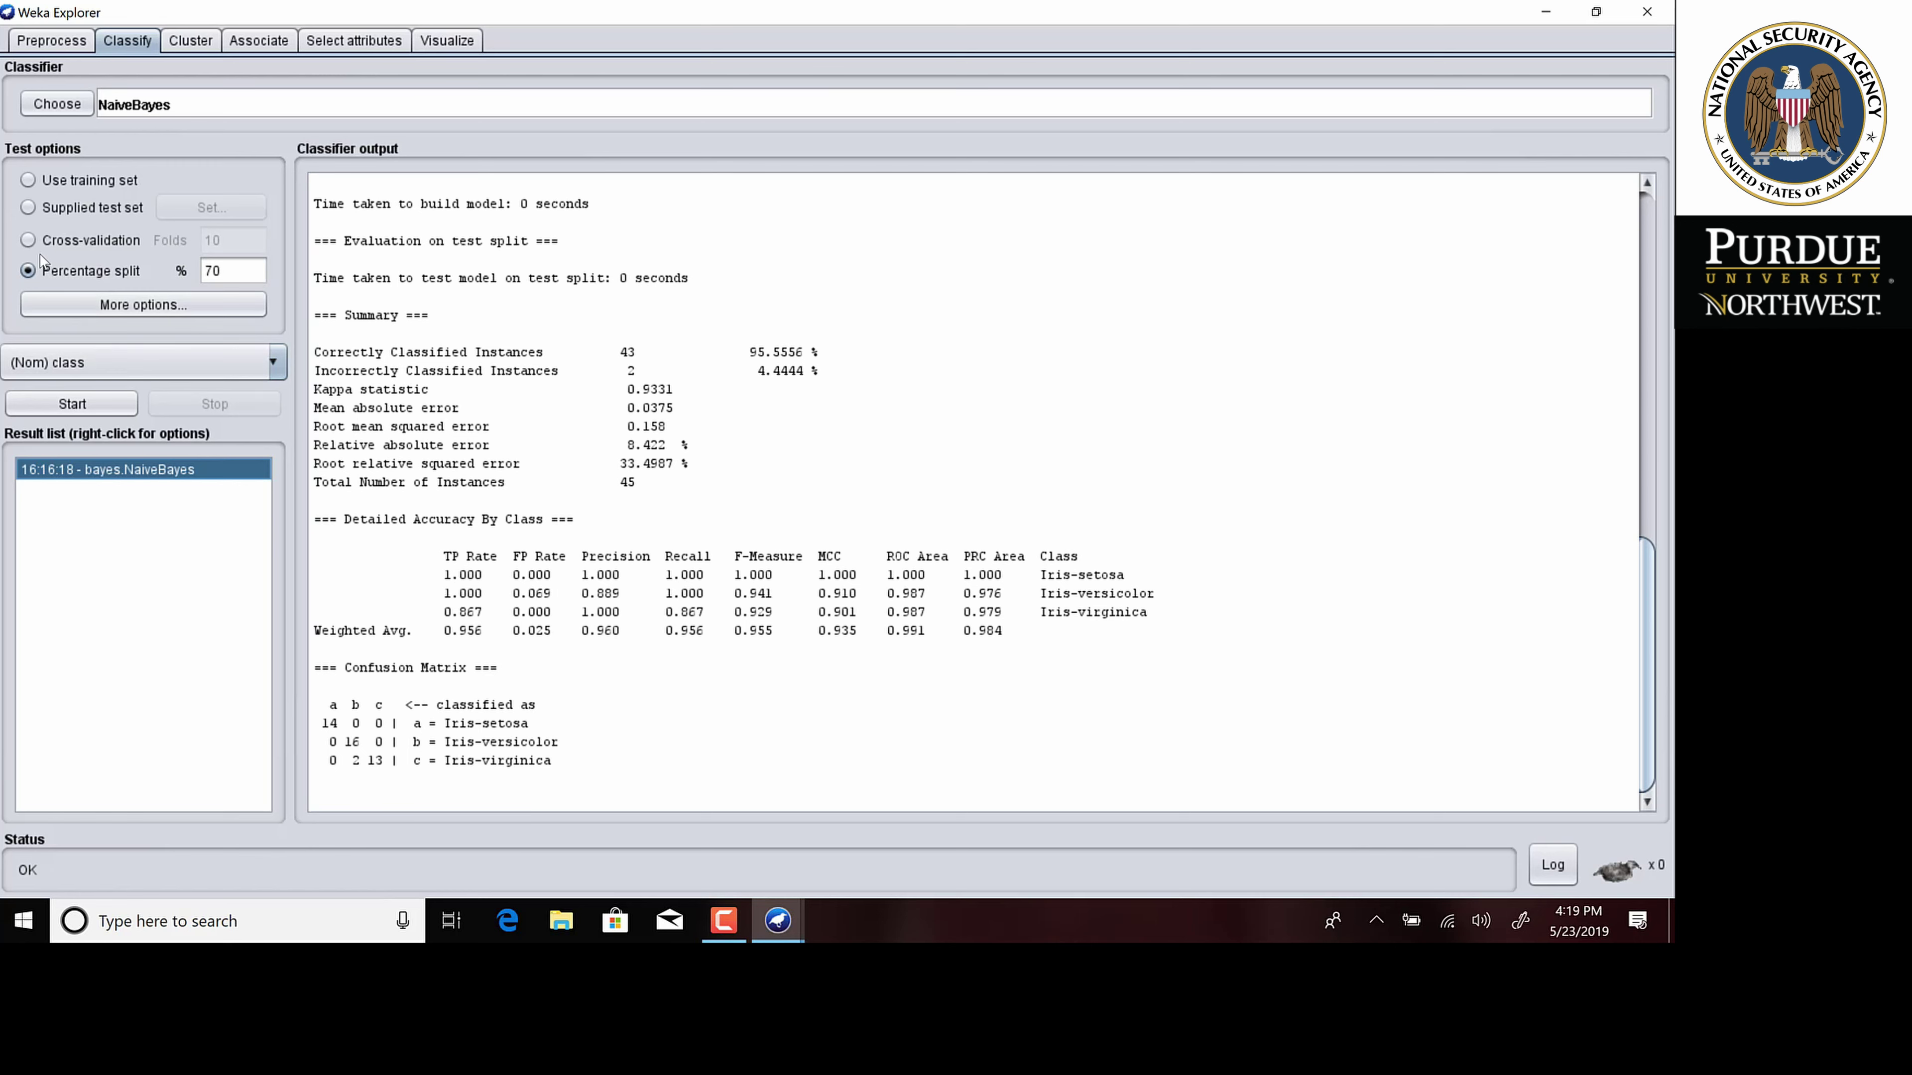
# Switch the test option to Cross-validation with 10 folds and run NaiveBayes.
pyautogui.click(27, 241)
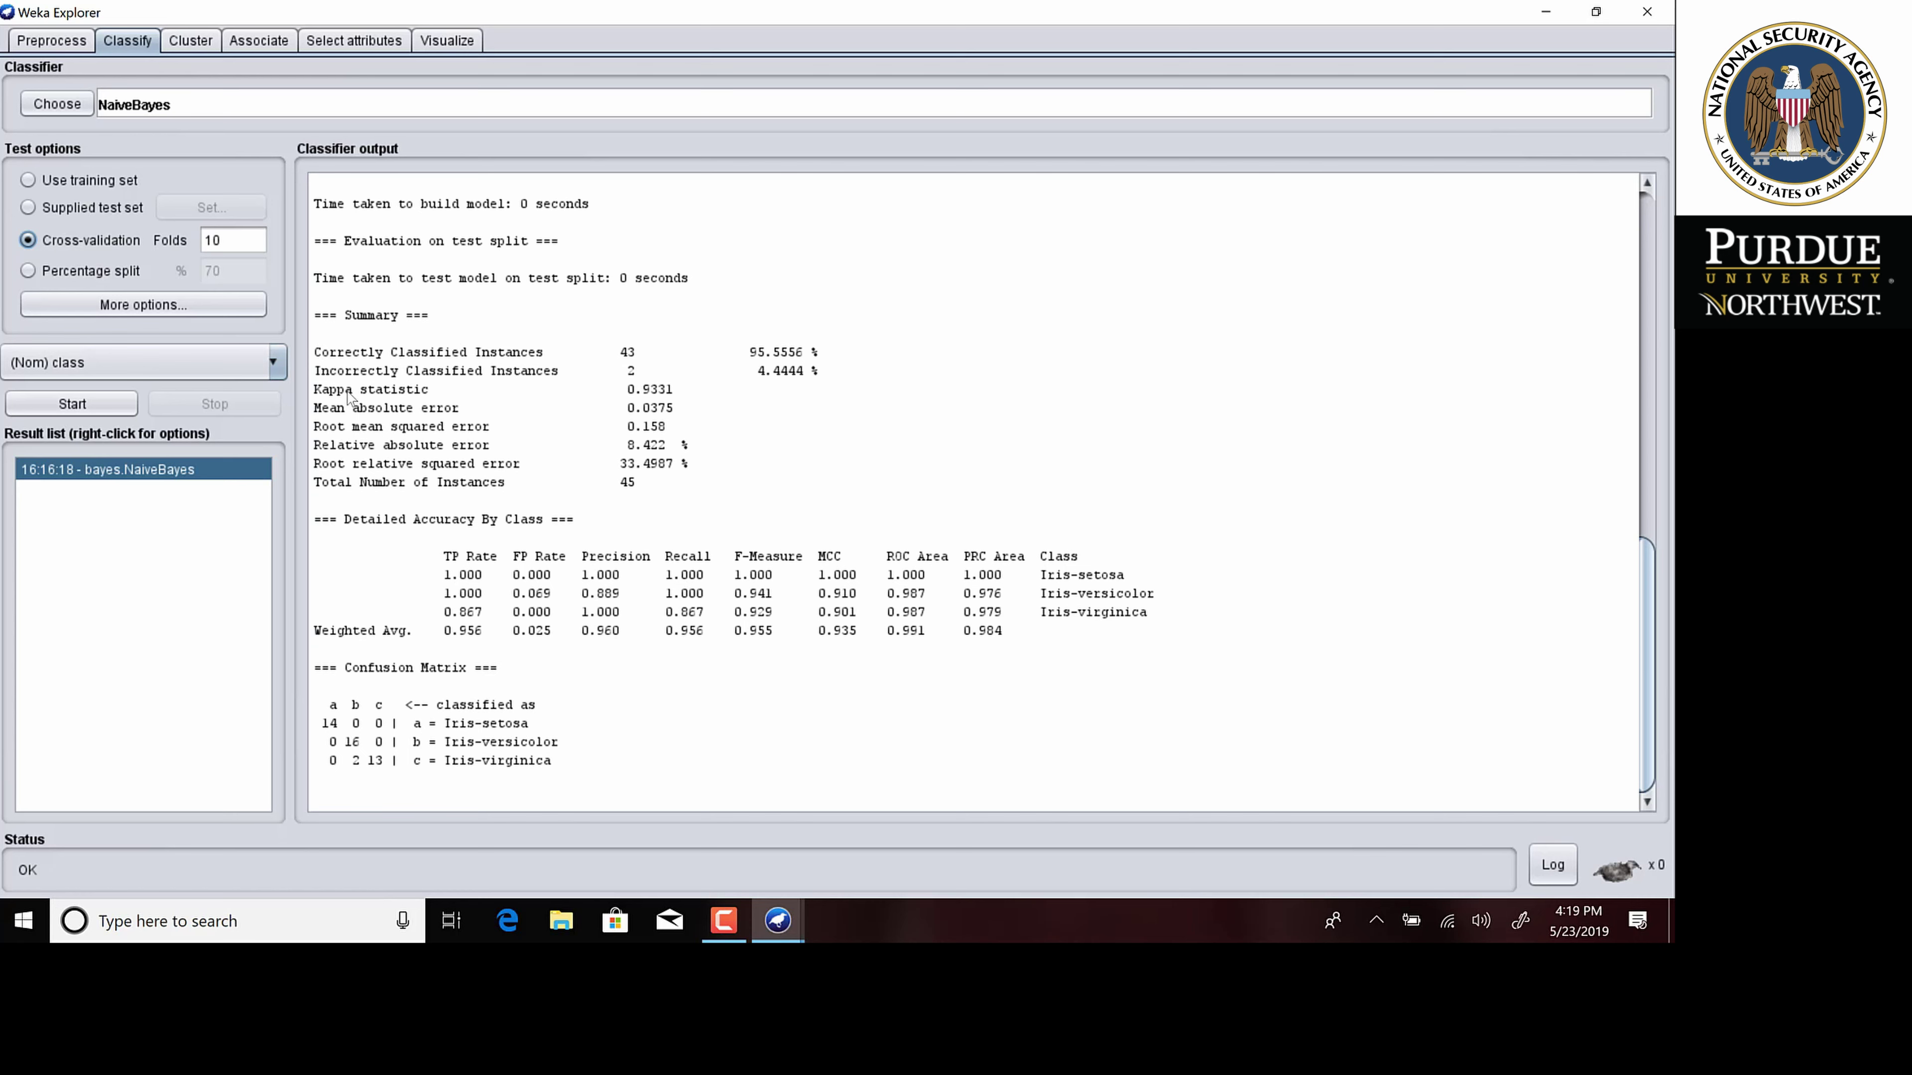
pyautogui.click(28, 272)
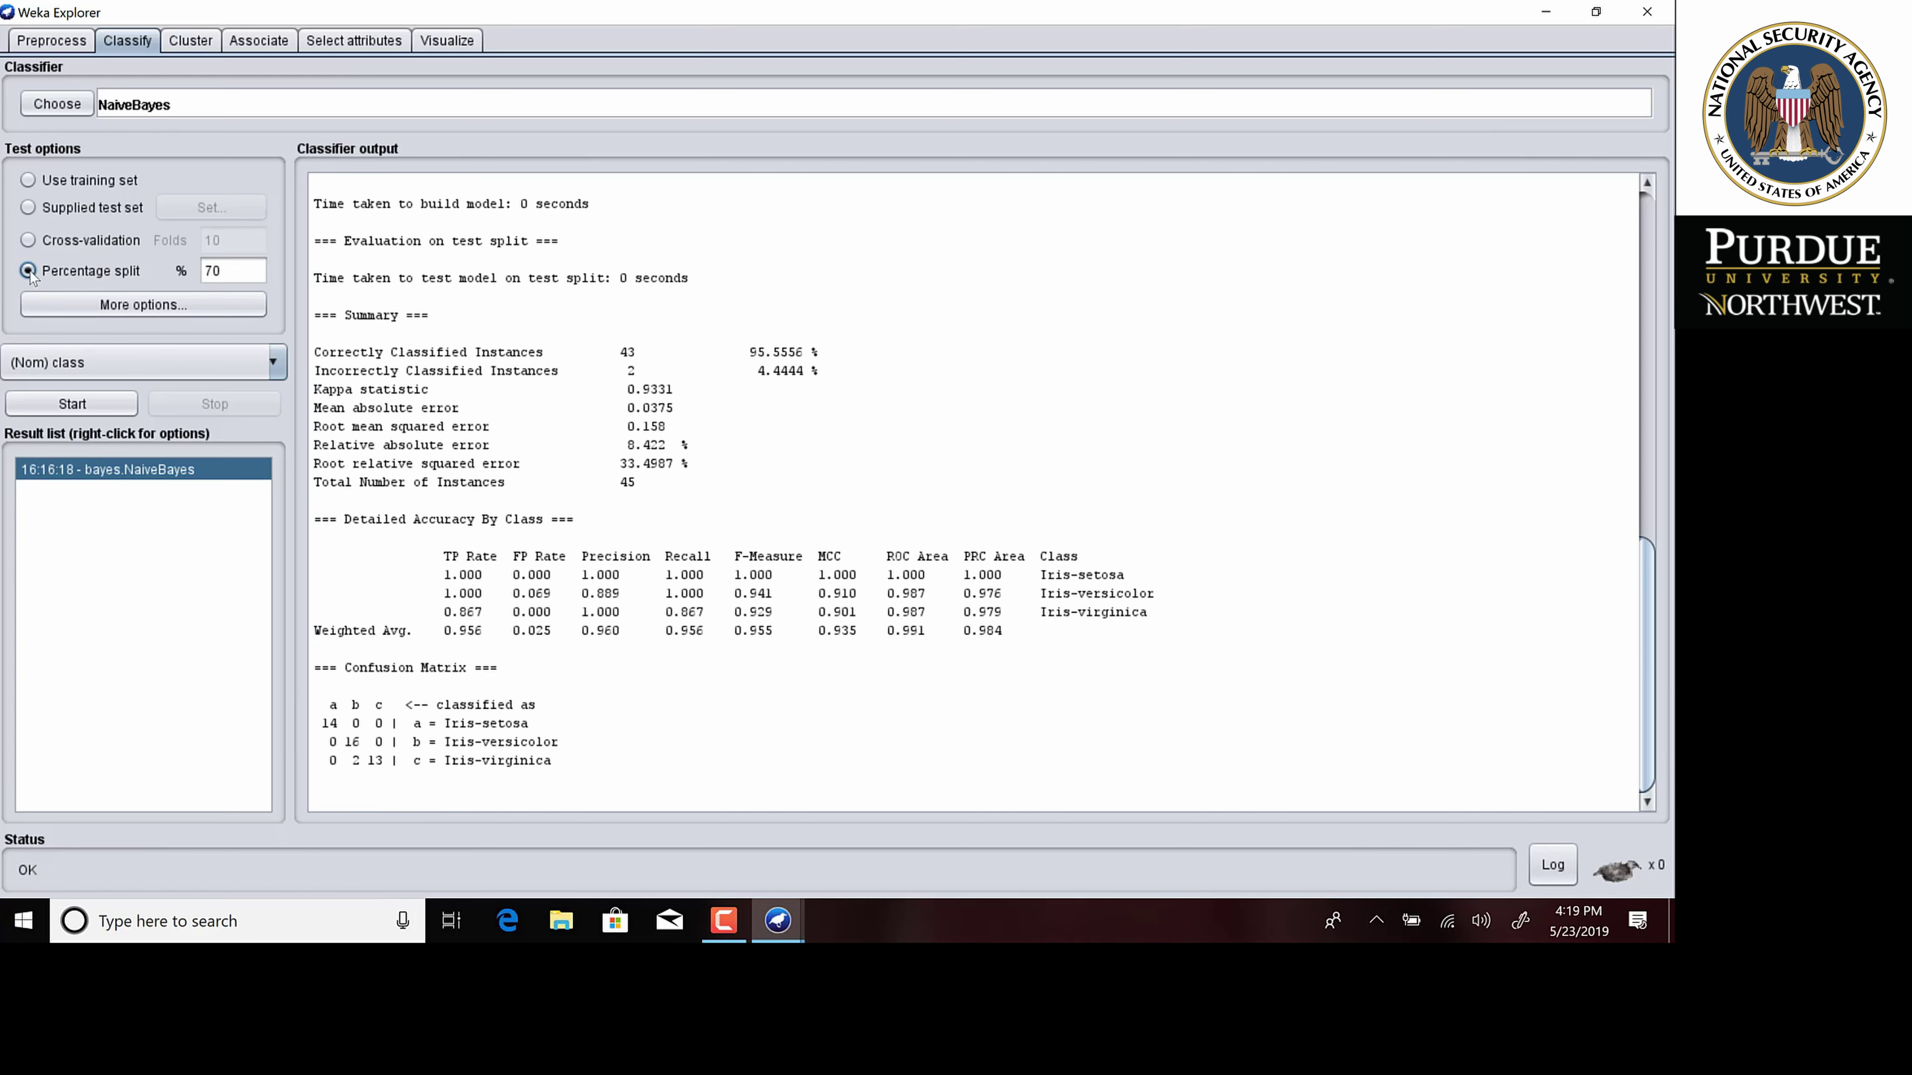
pyautogui.click(28, 240)
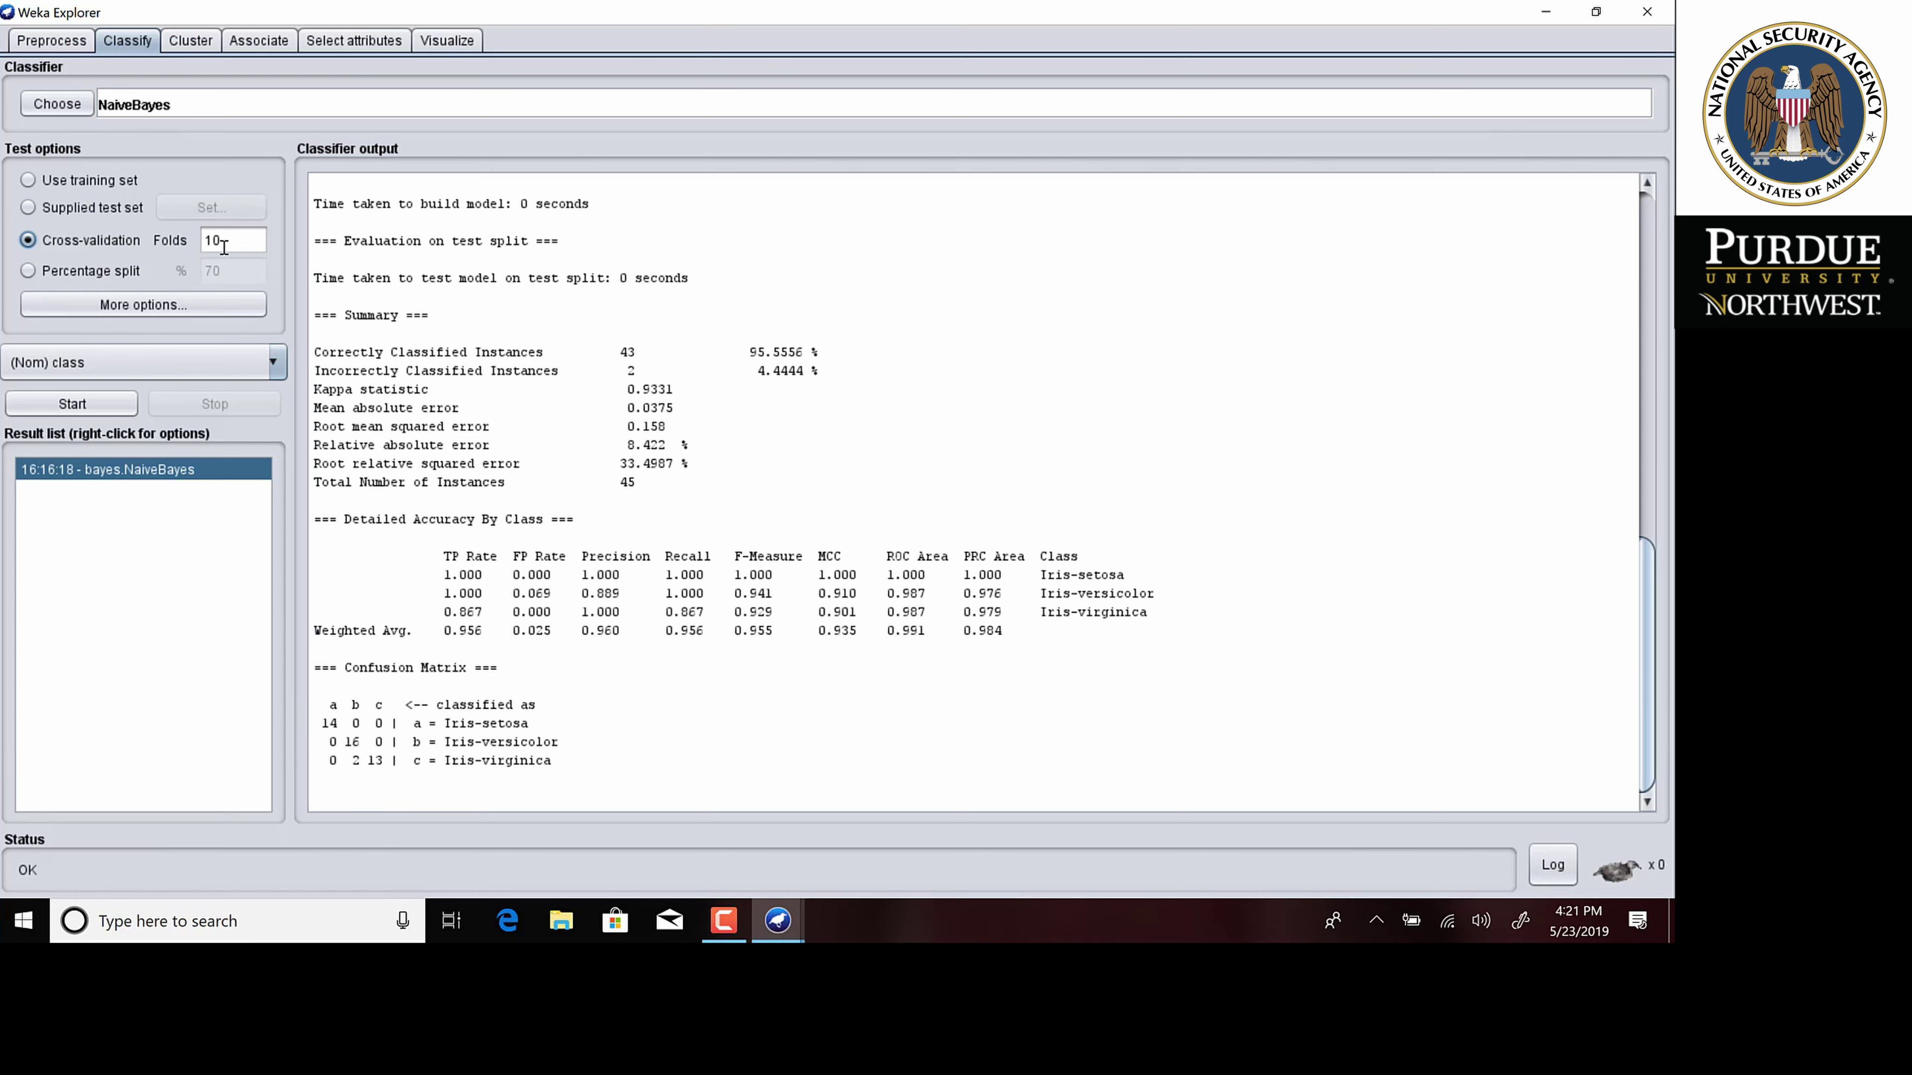
pyautogui.click(72, 405)
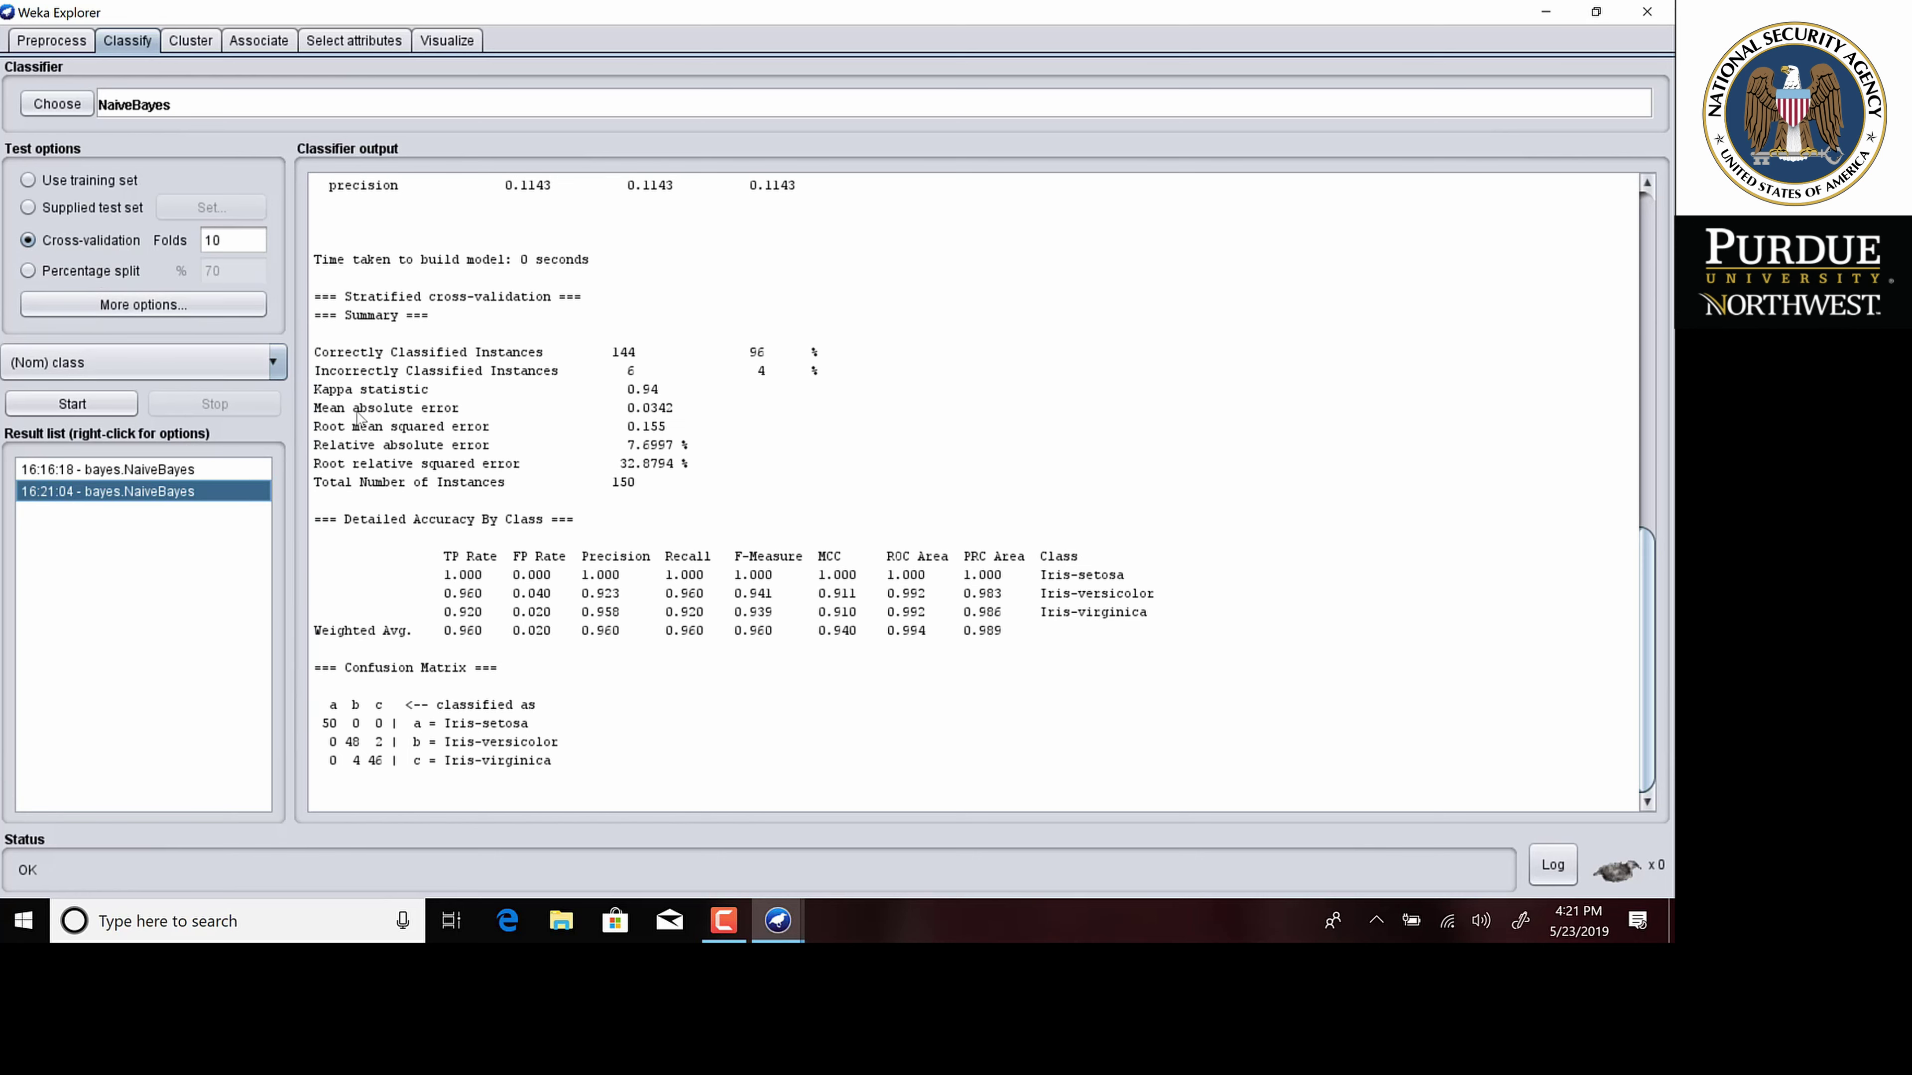
# Switch the test option back to Percentage split at 70%.
pyautogui.click(29, 271)
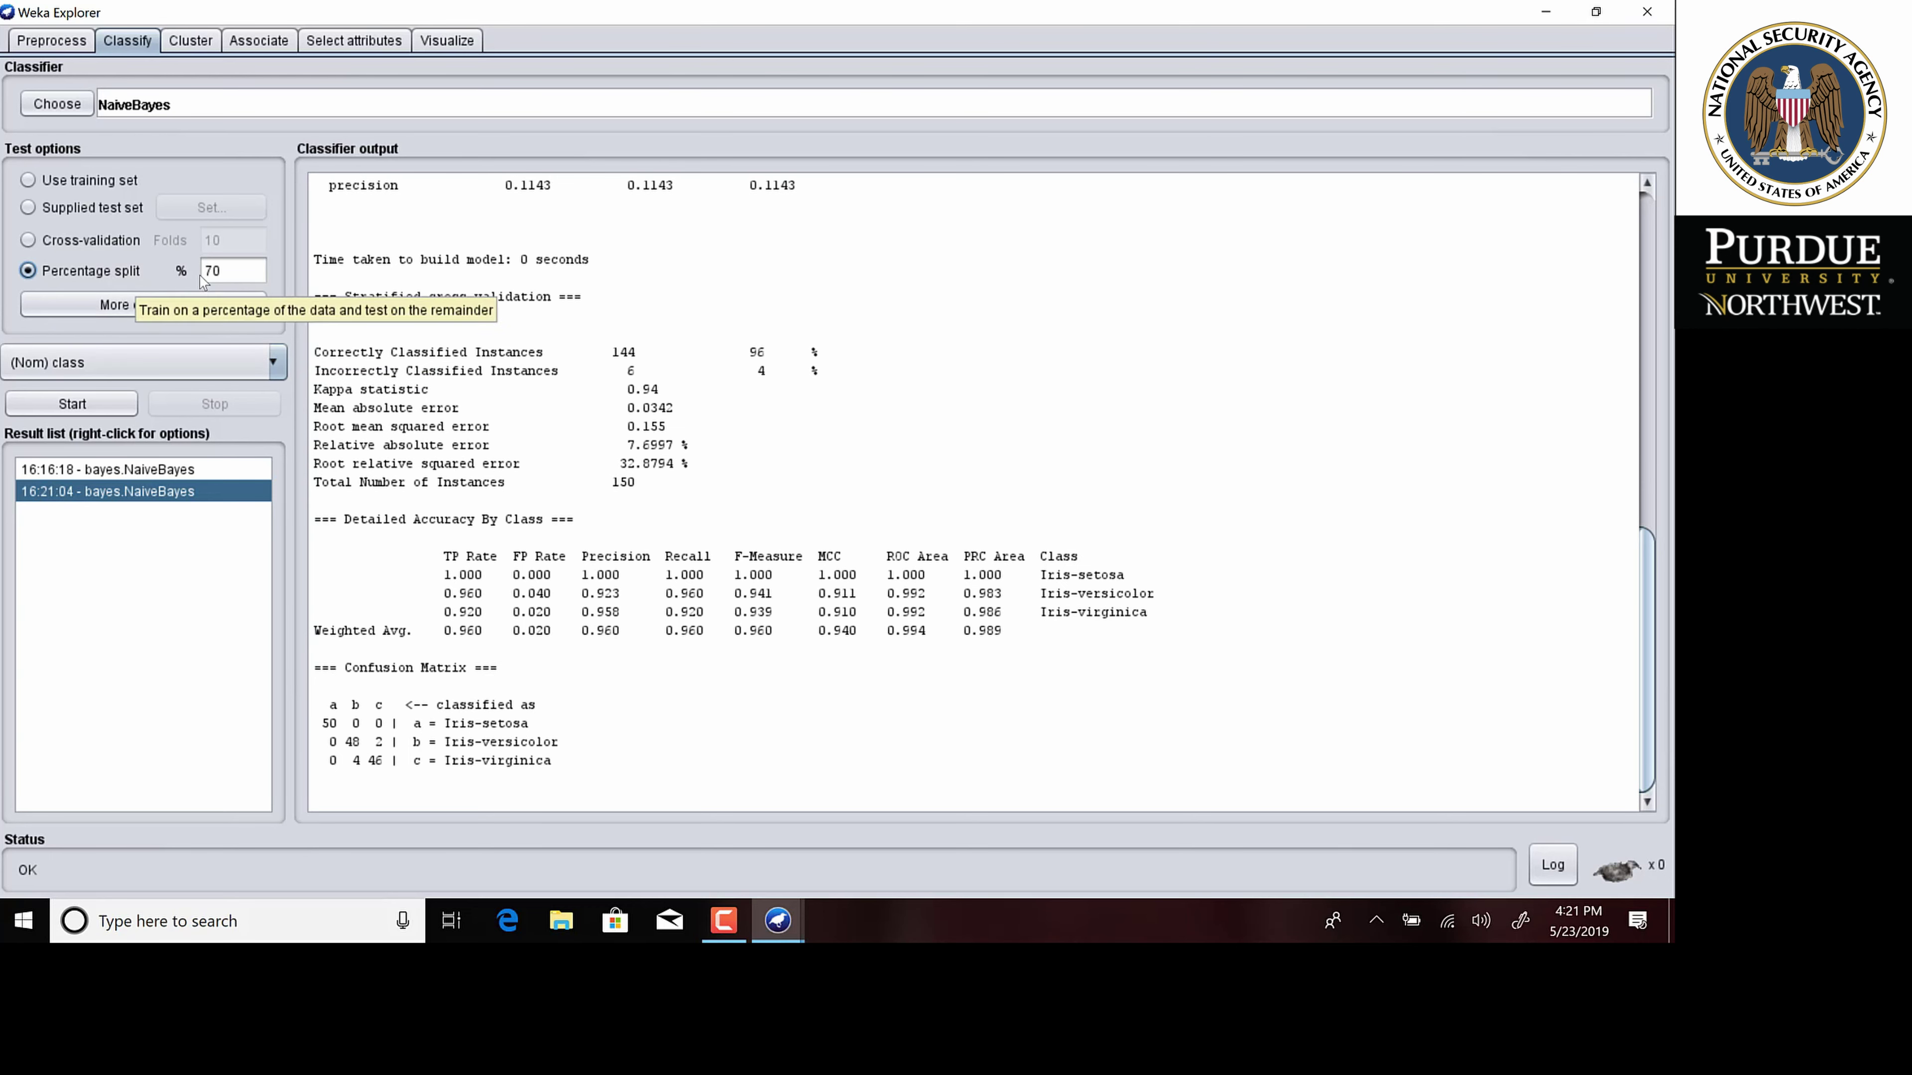
pyautogui.click(230, 273)
pyautogui.moveTo(229, 274); pyautogui.dragTo(204, 273)
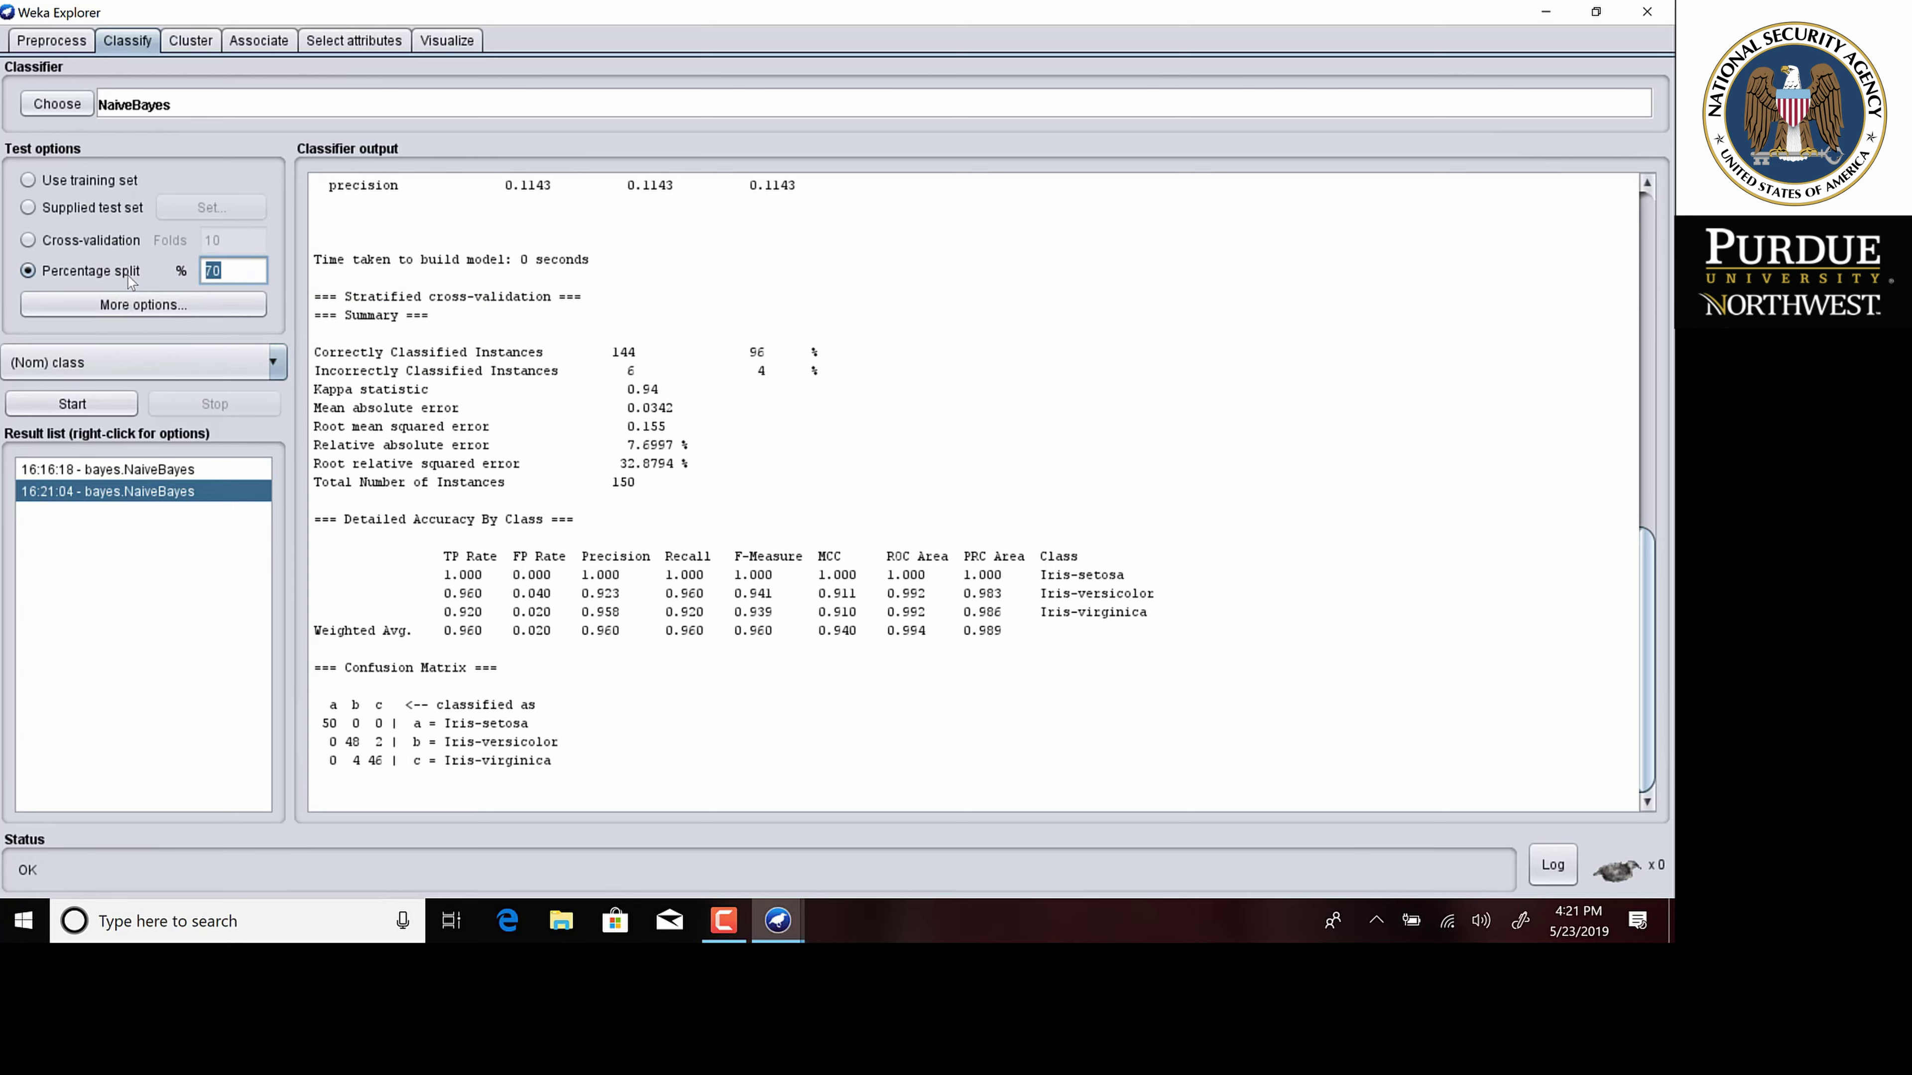
# Try Logistic from the functions group, replace it with MultilayerPerceptron as the classifier, and run the evaluation.
pyautogui.click(75, 109)
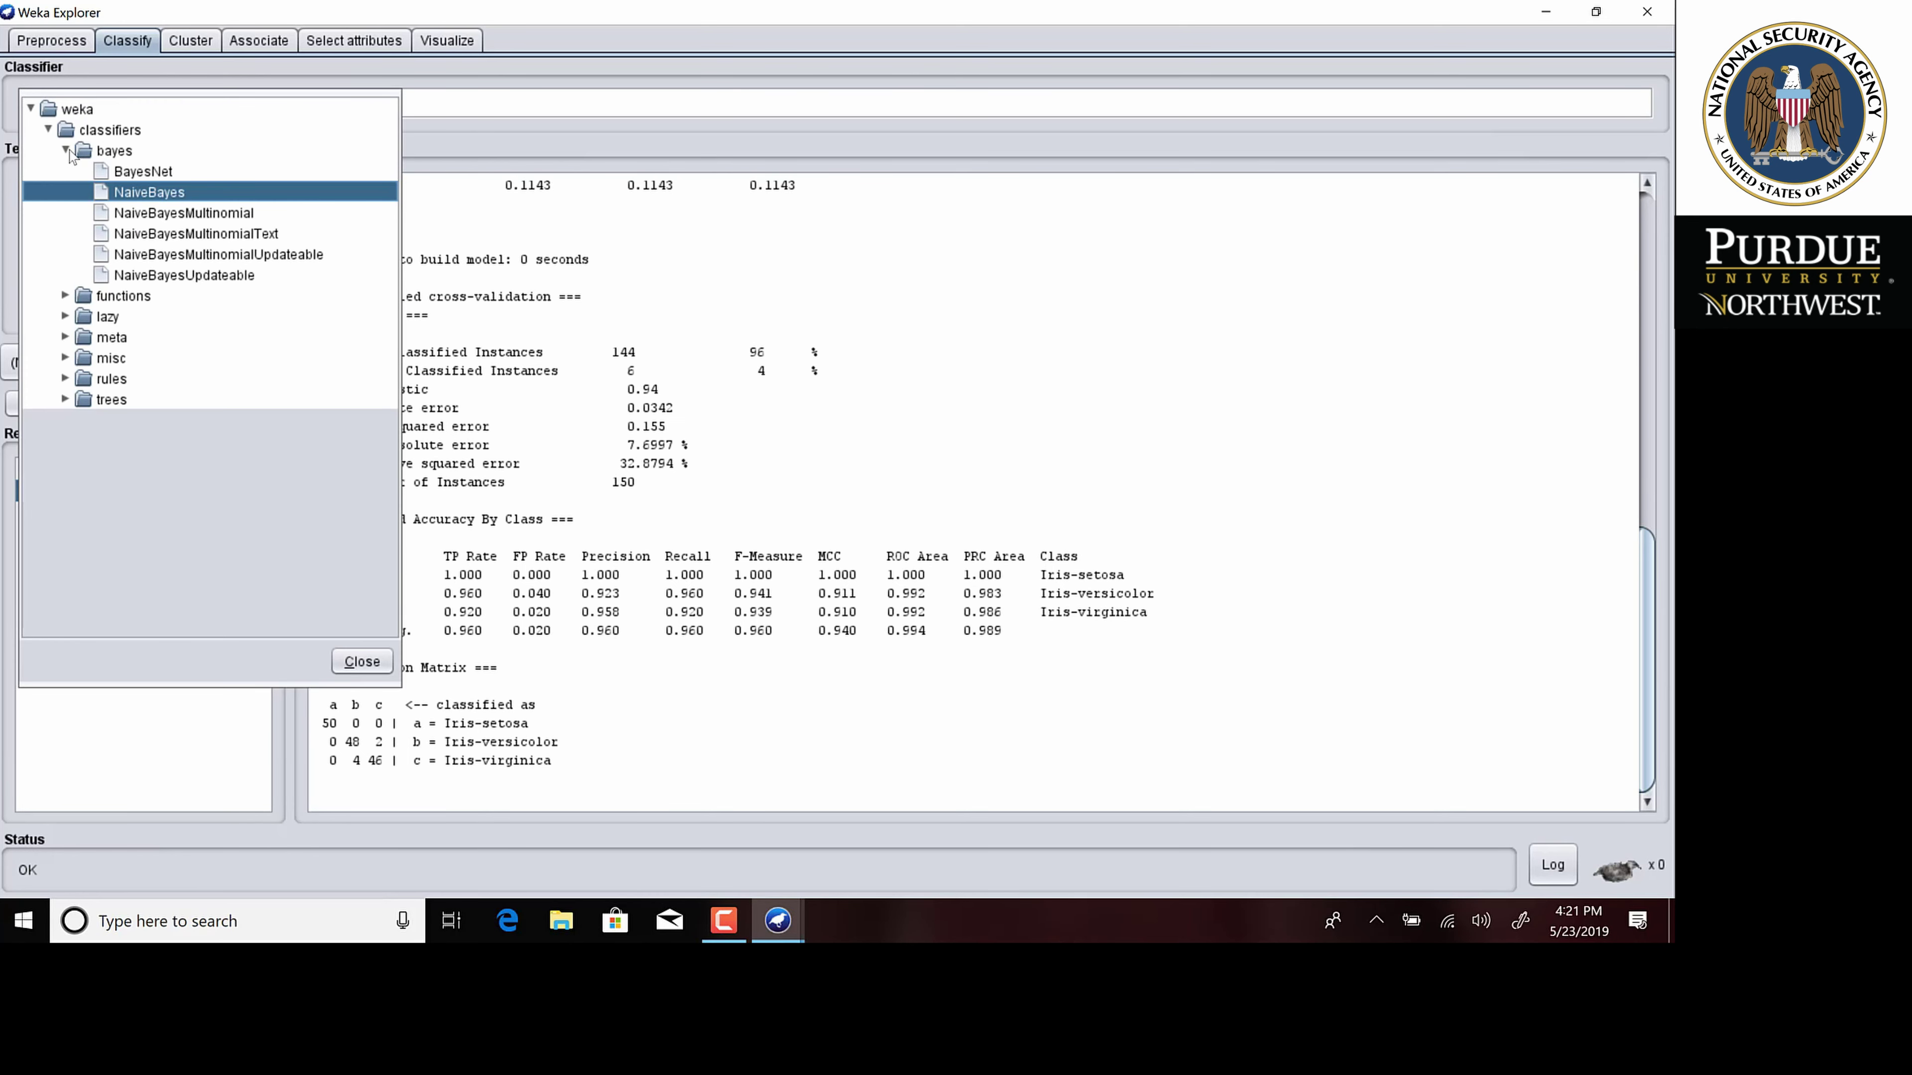
pyautogui.click(66, 150)
pyautogui.click(67, 172)
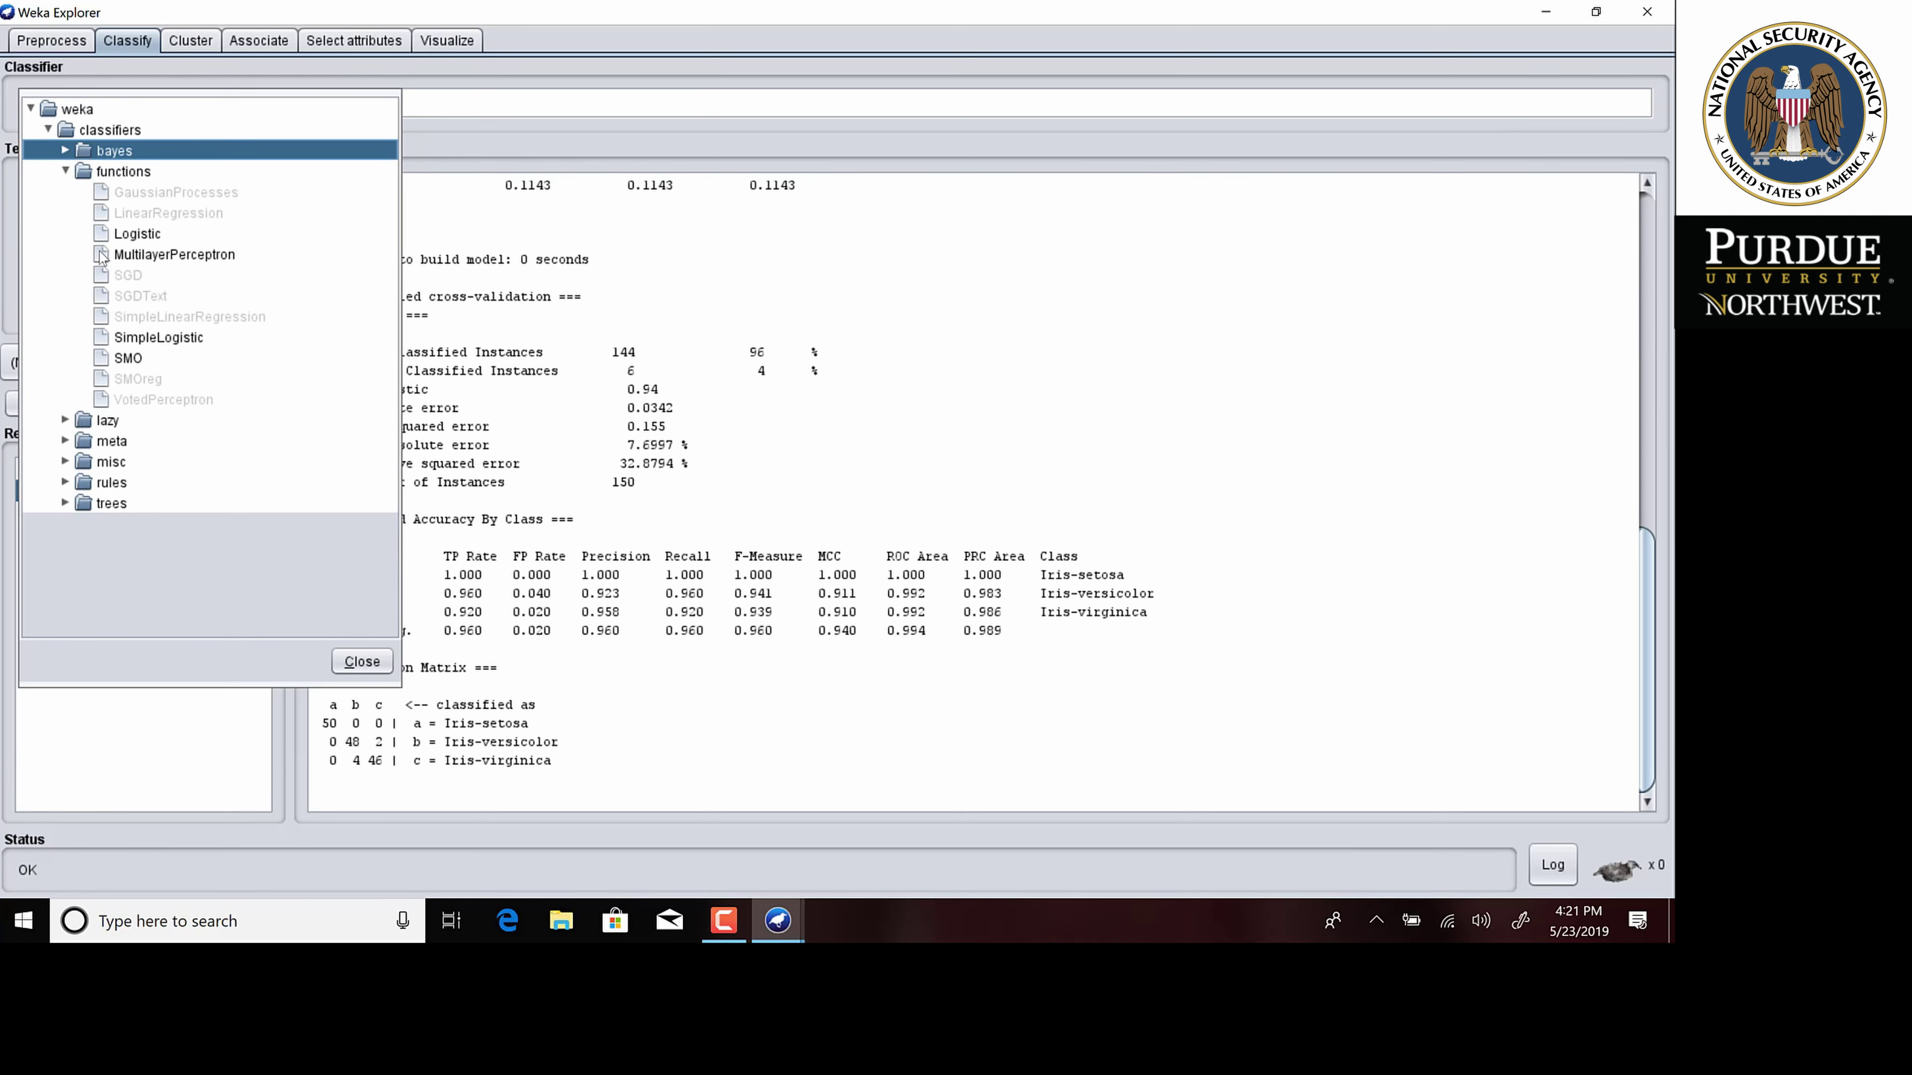
pyautogui.click(128, 237)
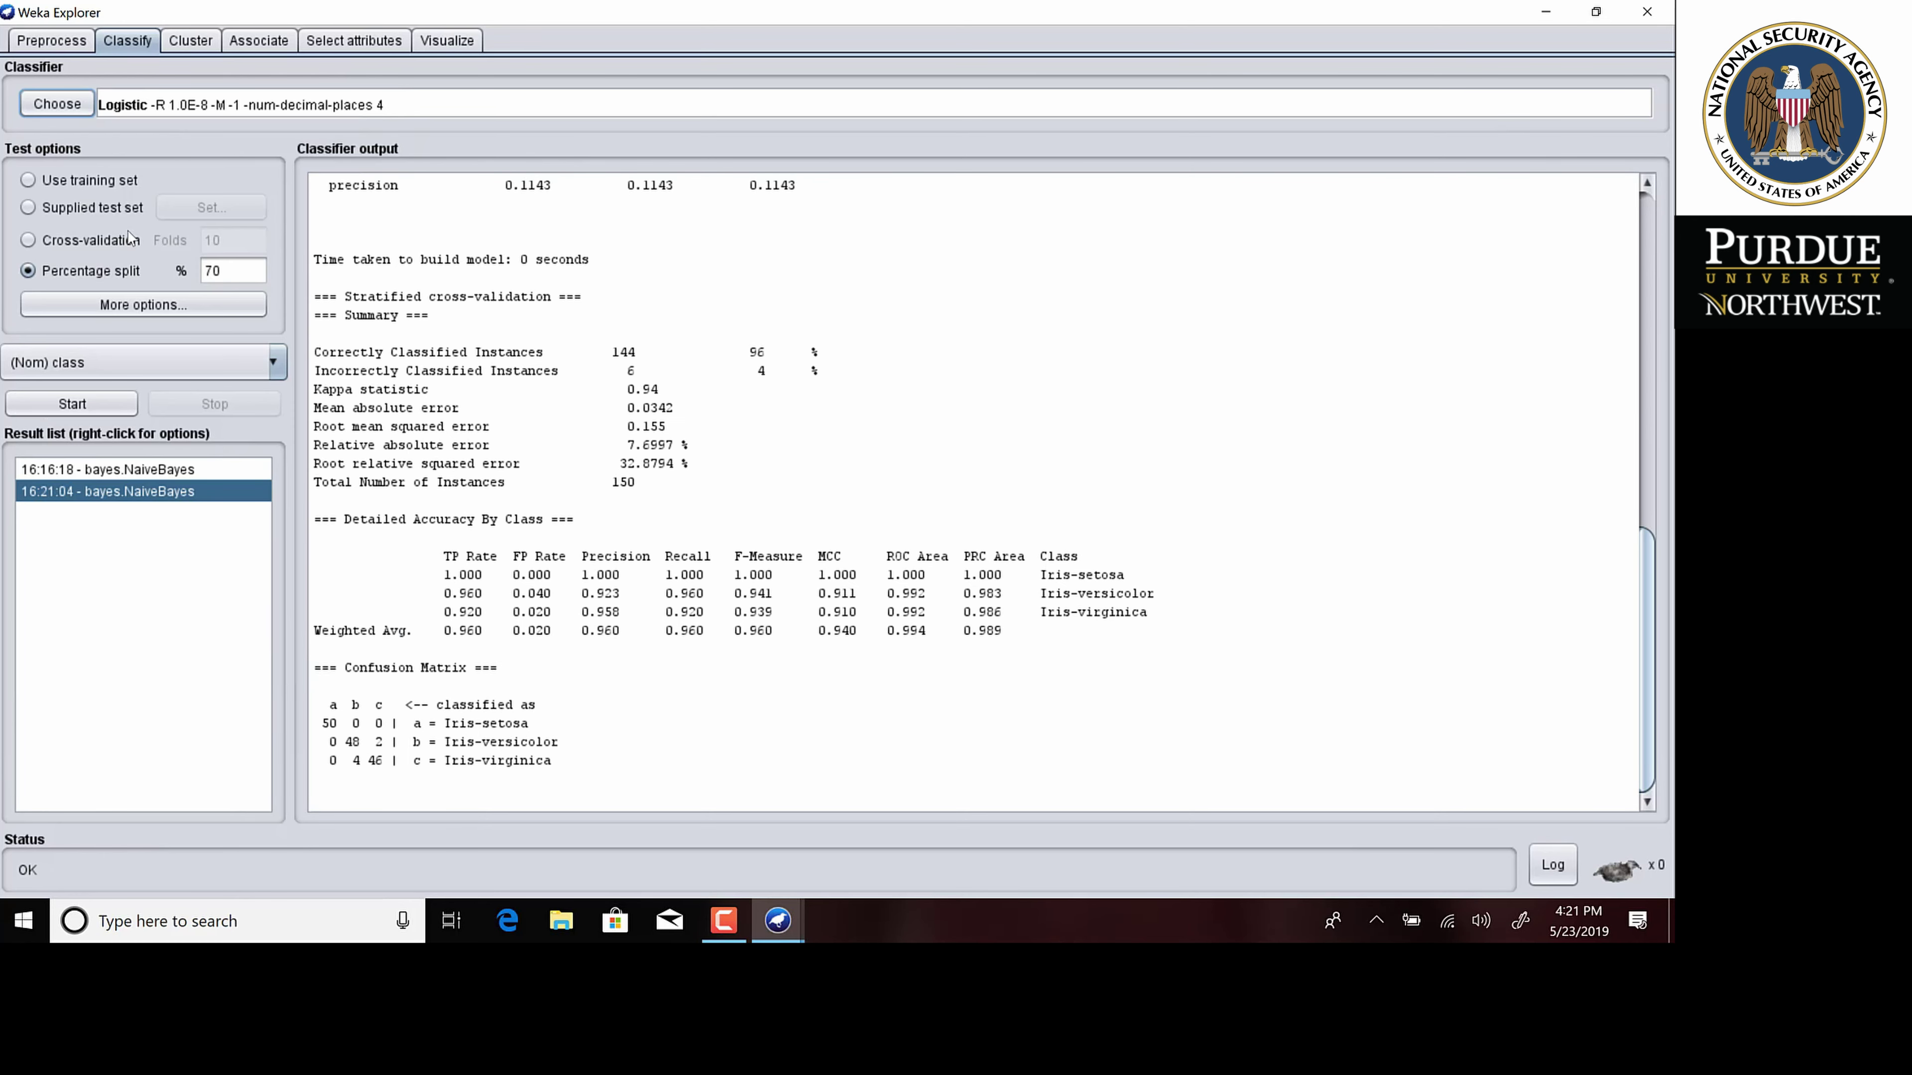
pyautogui.click(75, 105)
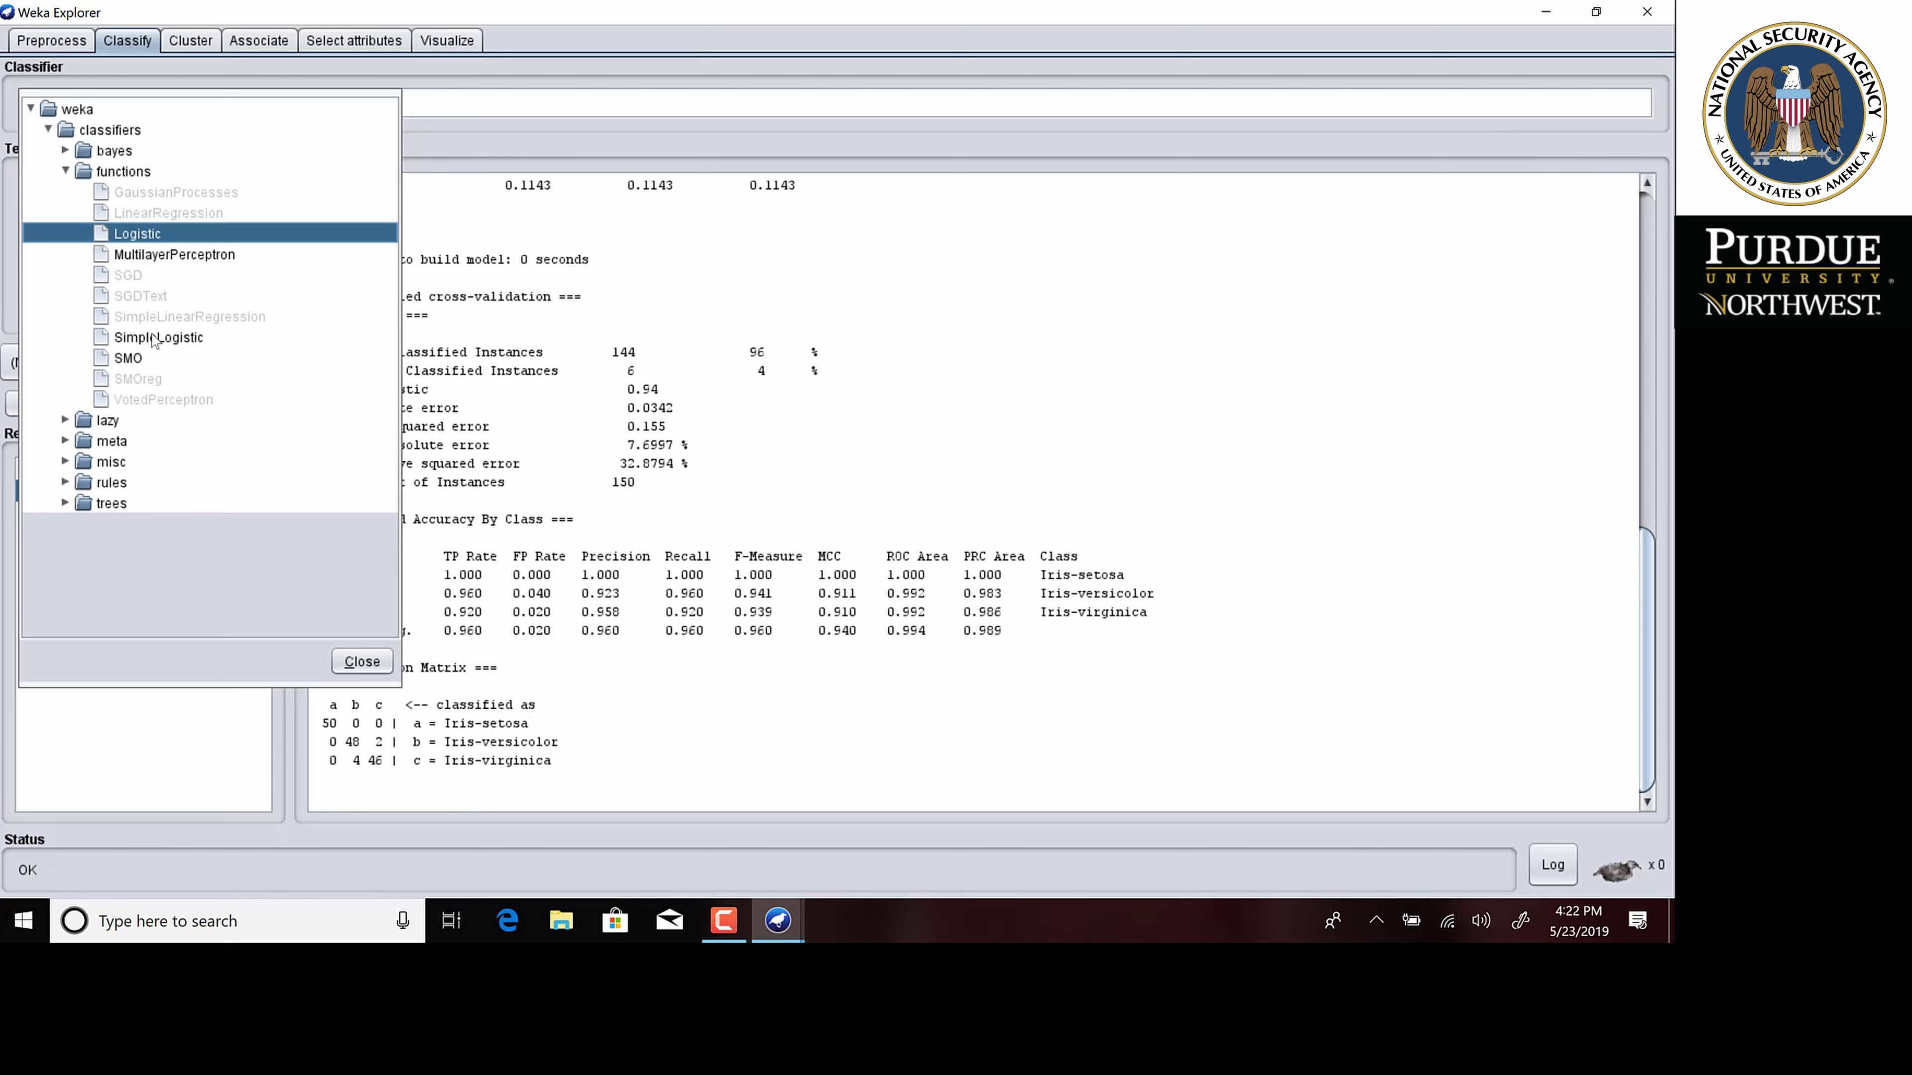
pyautogui.click(150, 256)
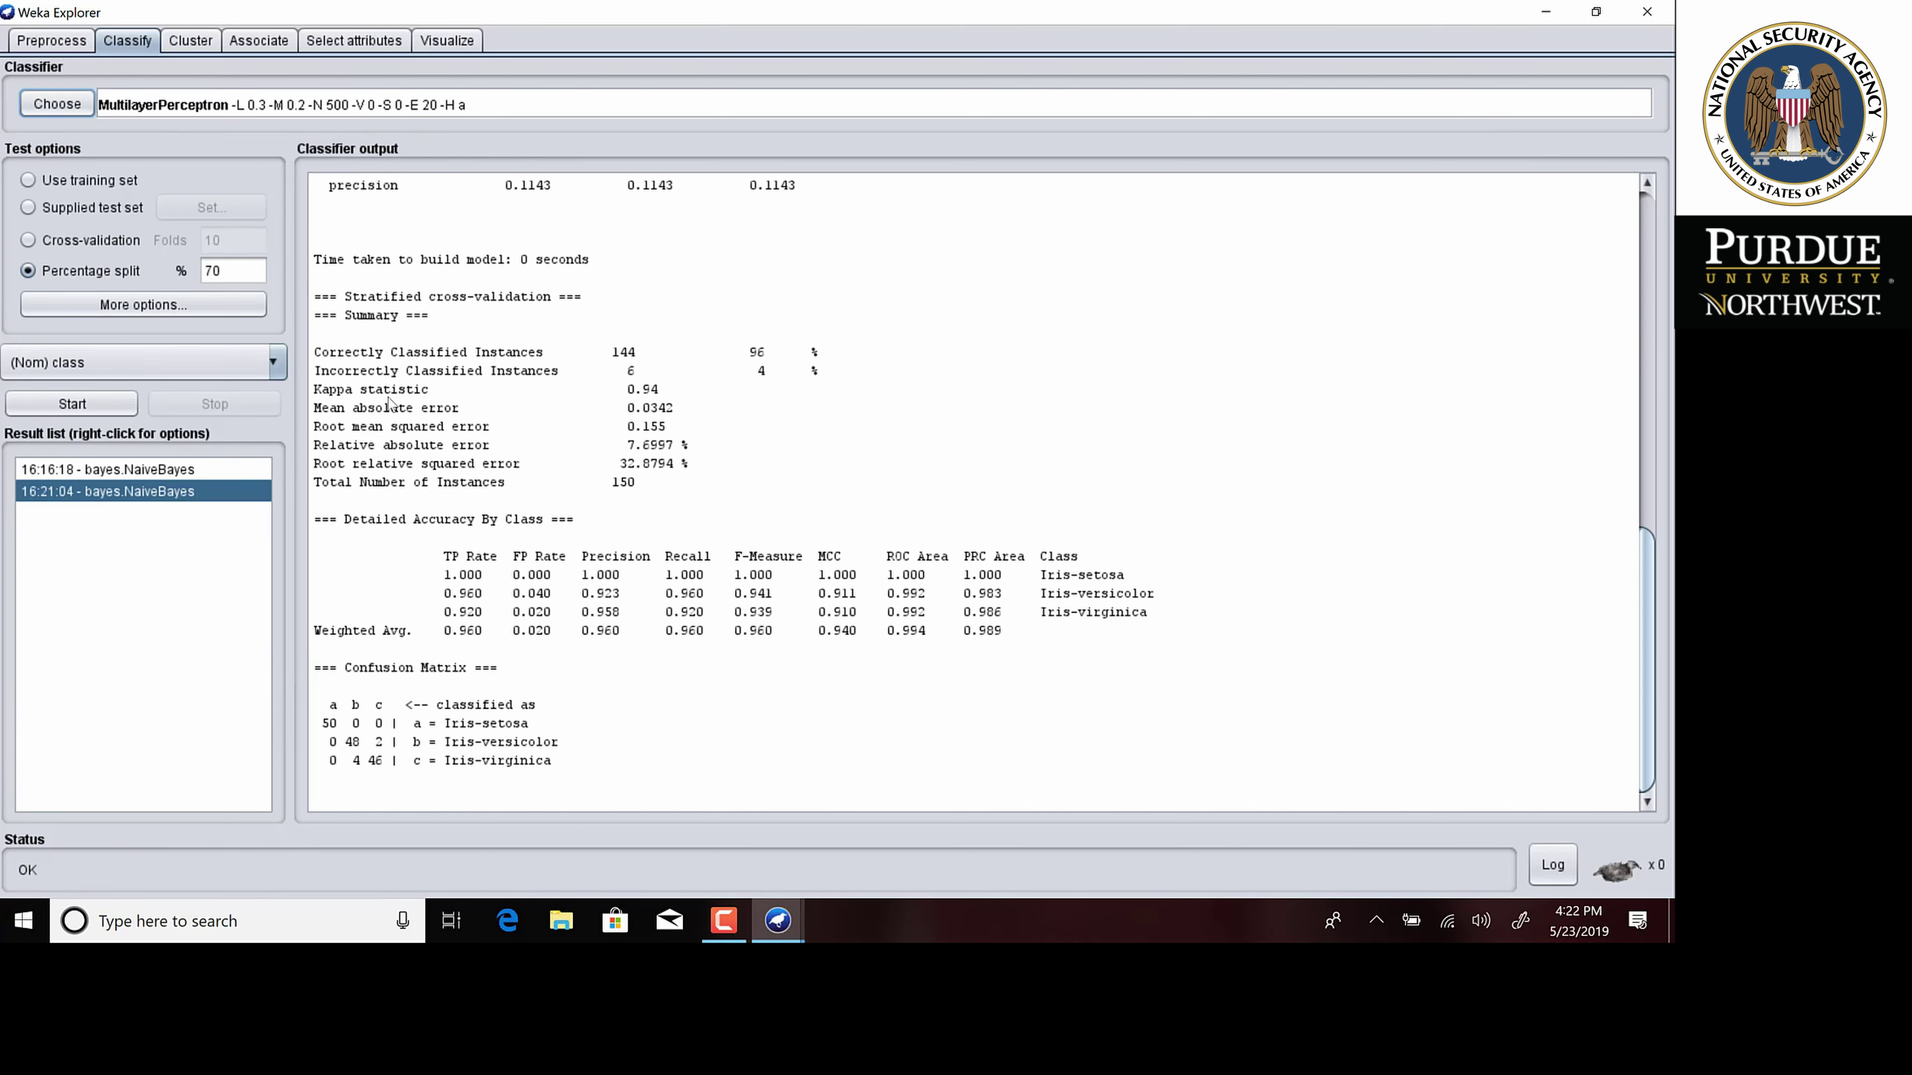
pyautogui.click(100, 405)
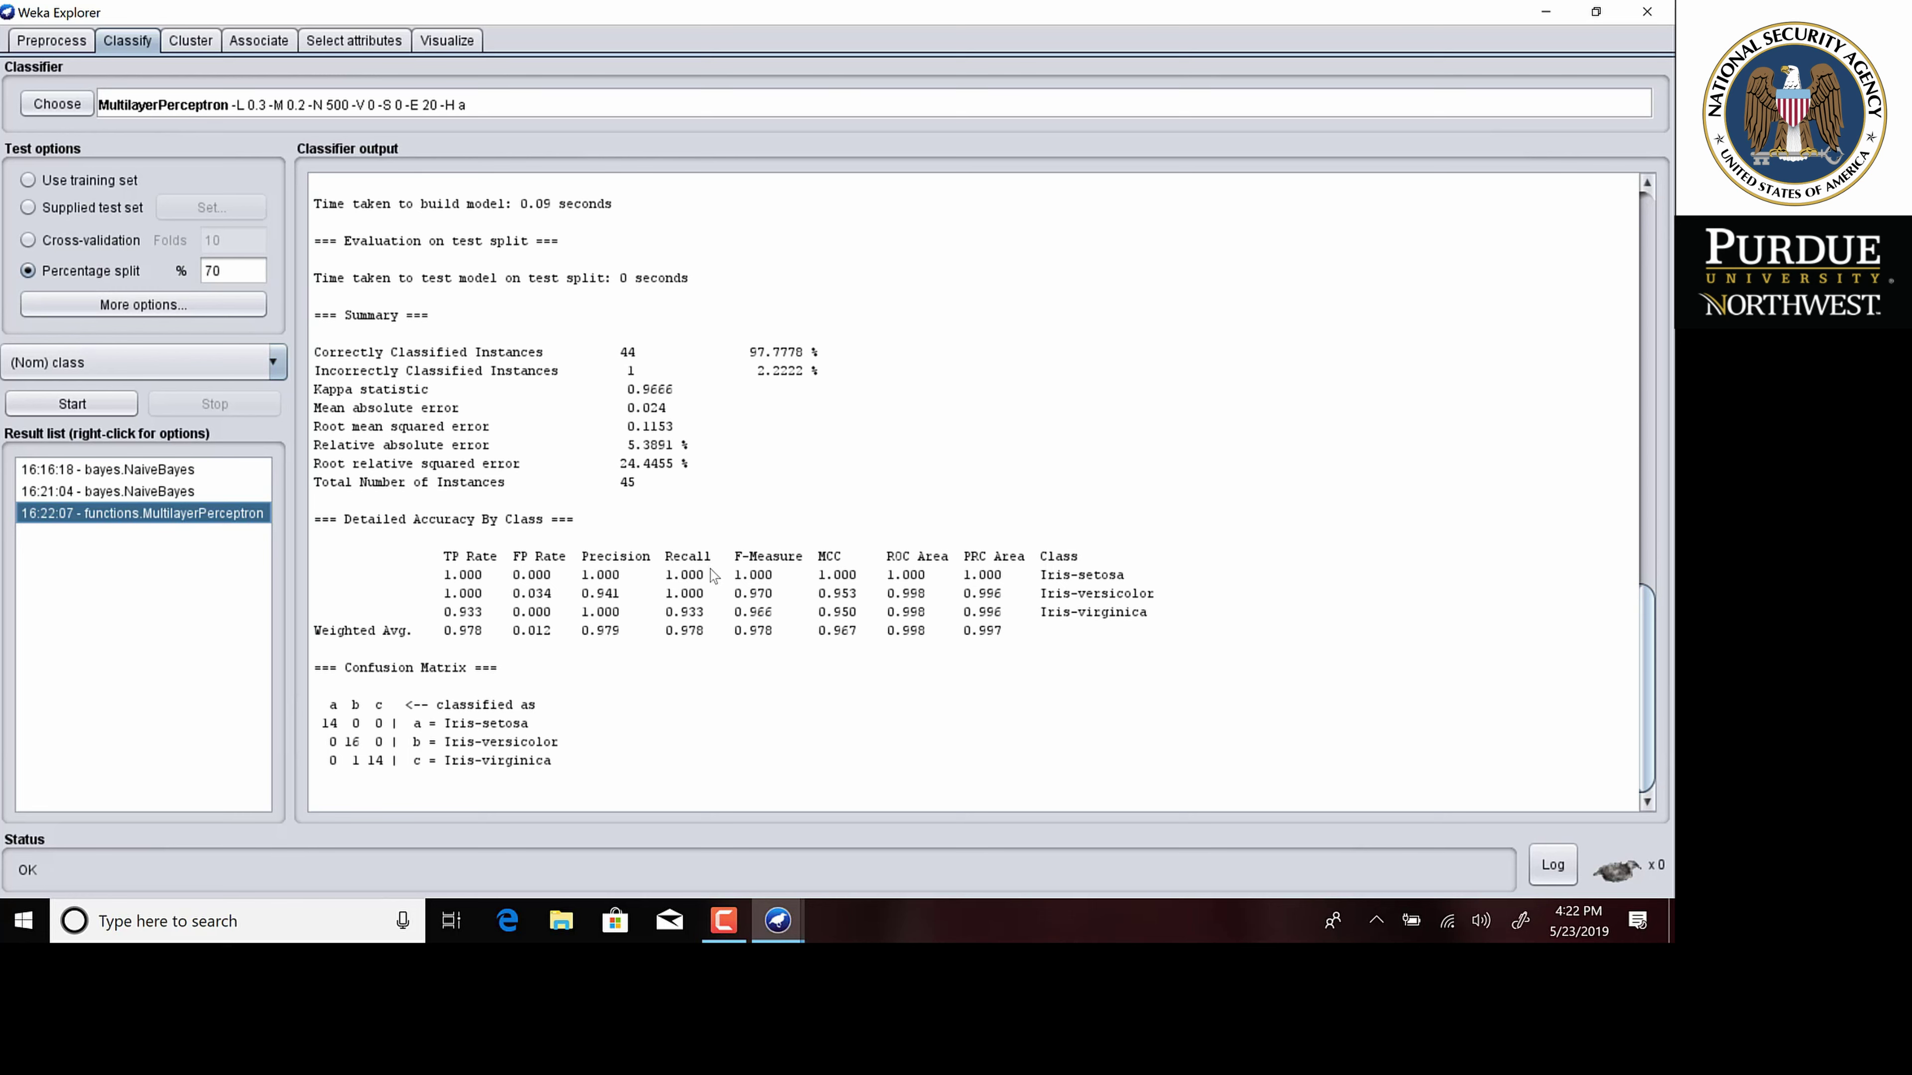
# Compare the accuracy and F-Measure of the percentage-split NaiveBayes run with those of the MultilayerPerceptron run.
pyautogui.click(192, 473)
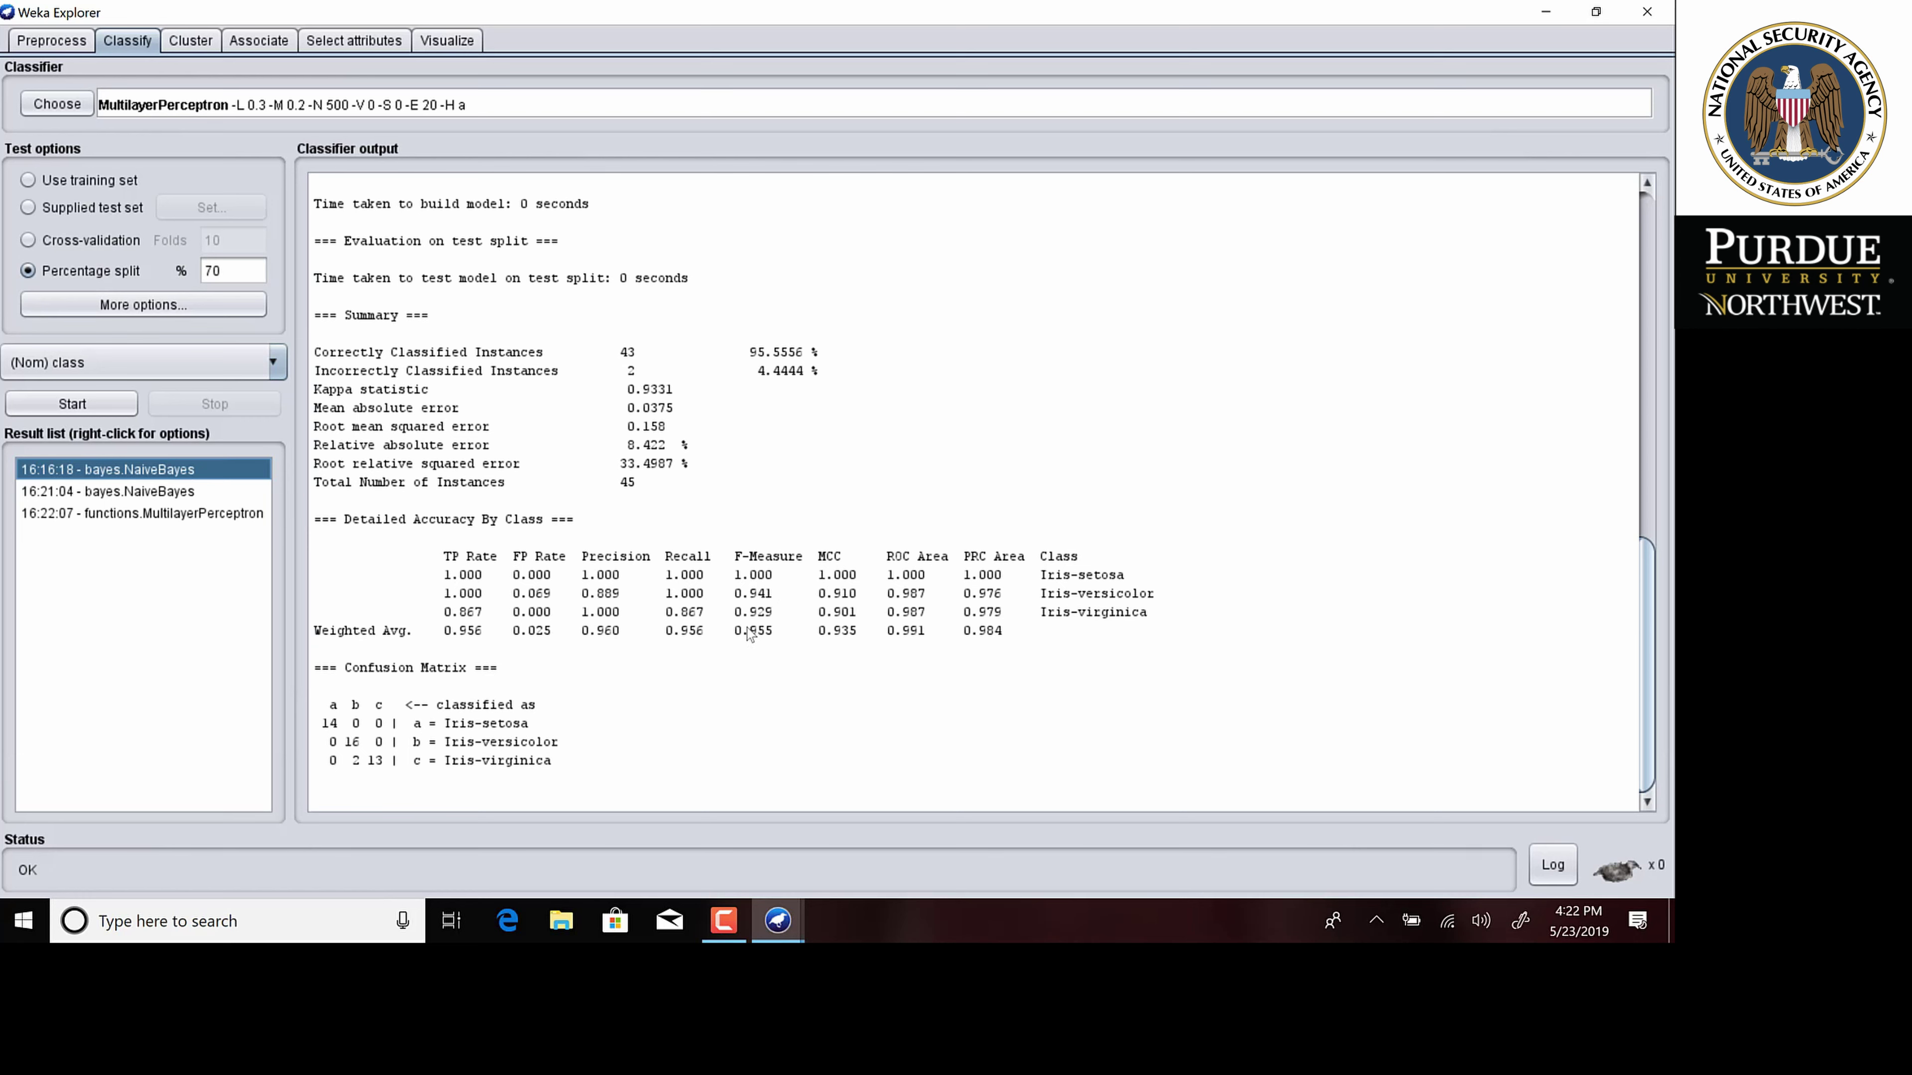
pyautogui.click(227, 517)
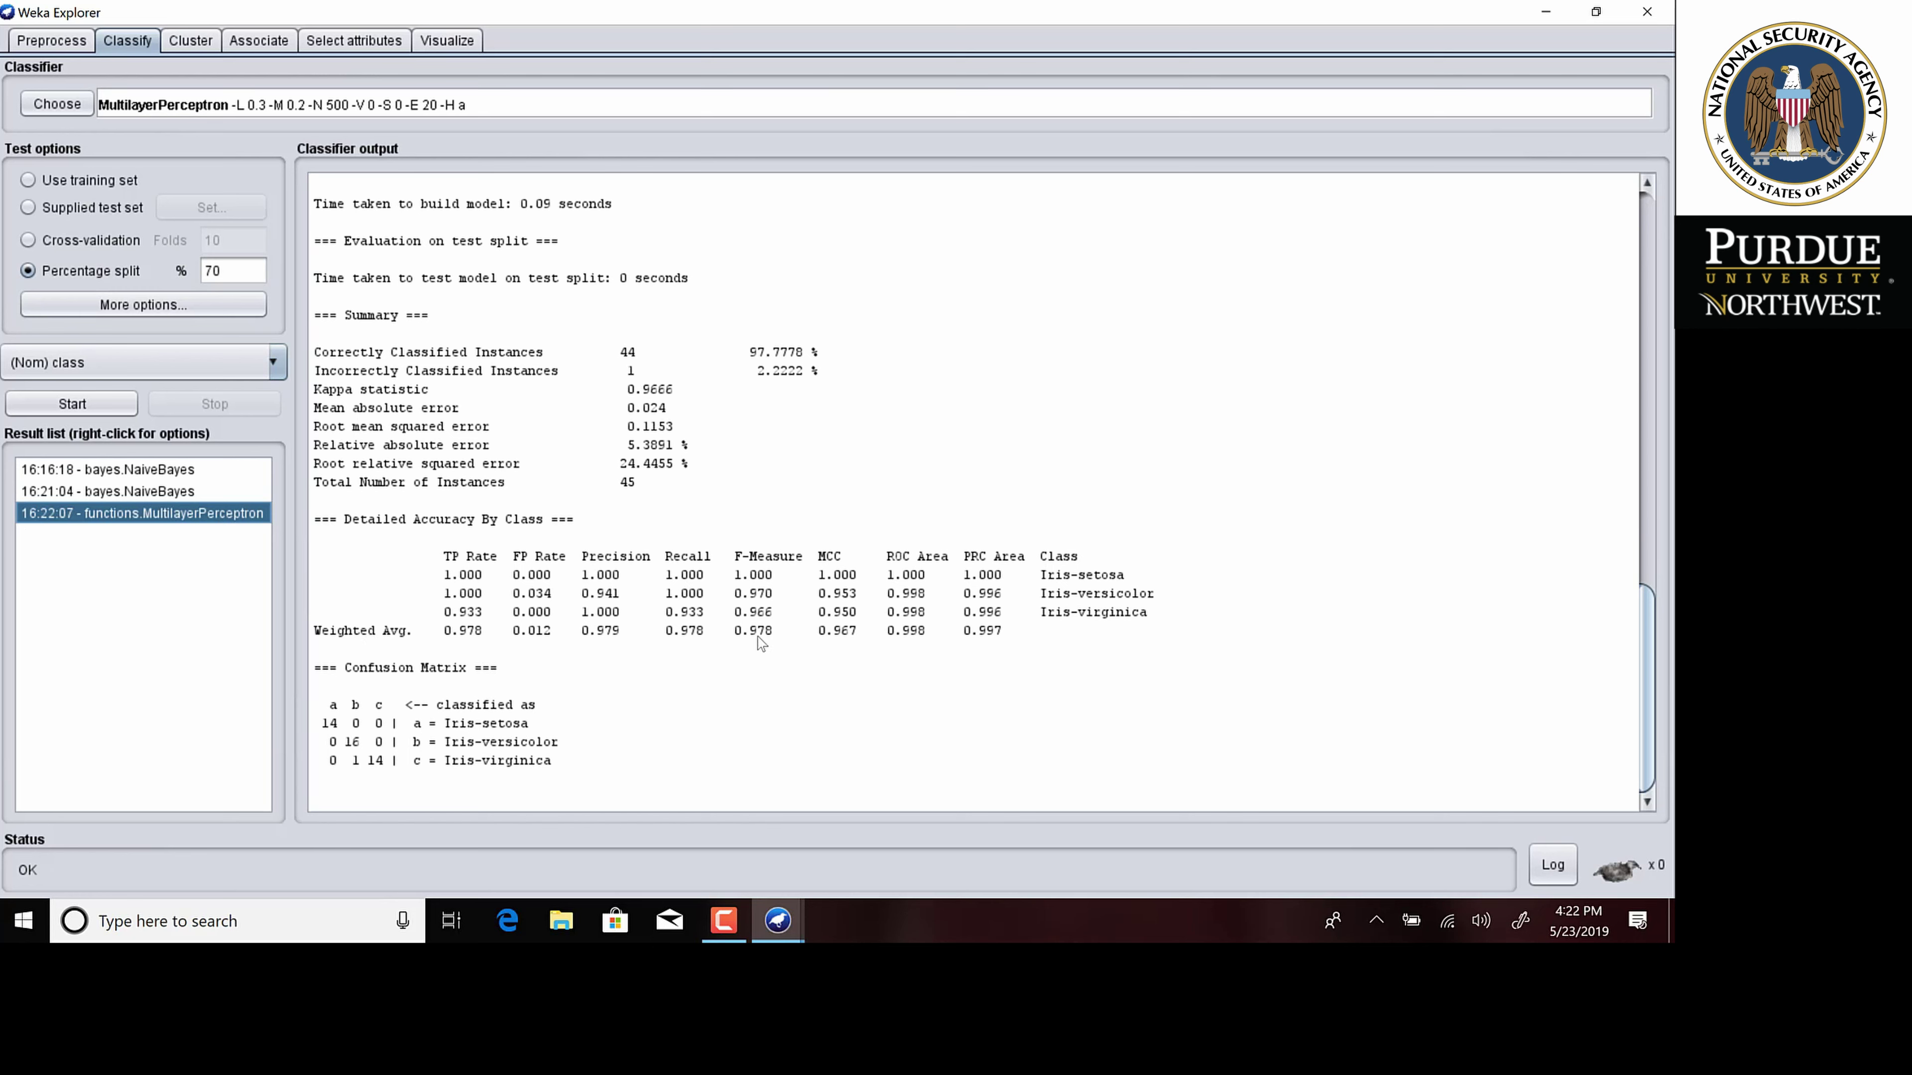
pyautogui.click(184, 472)
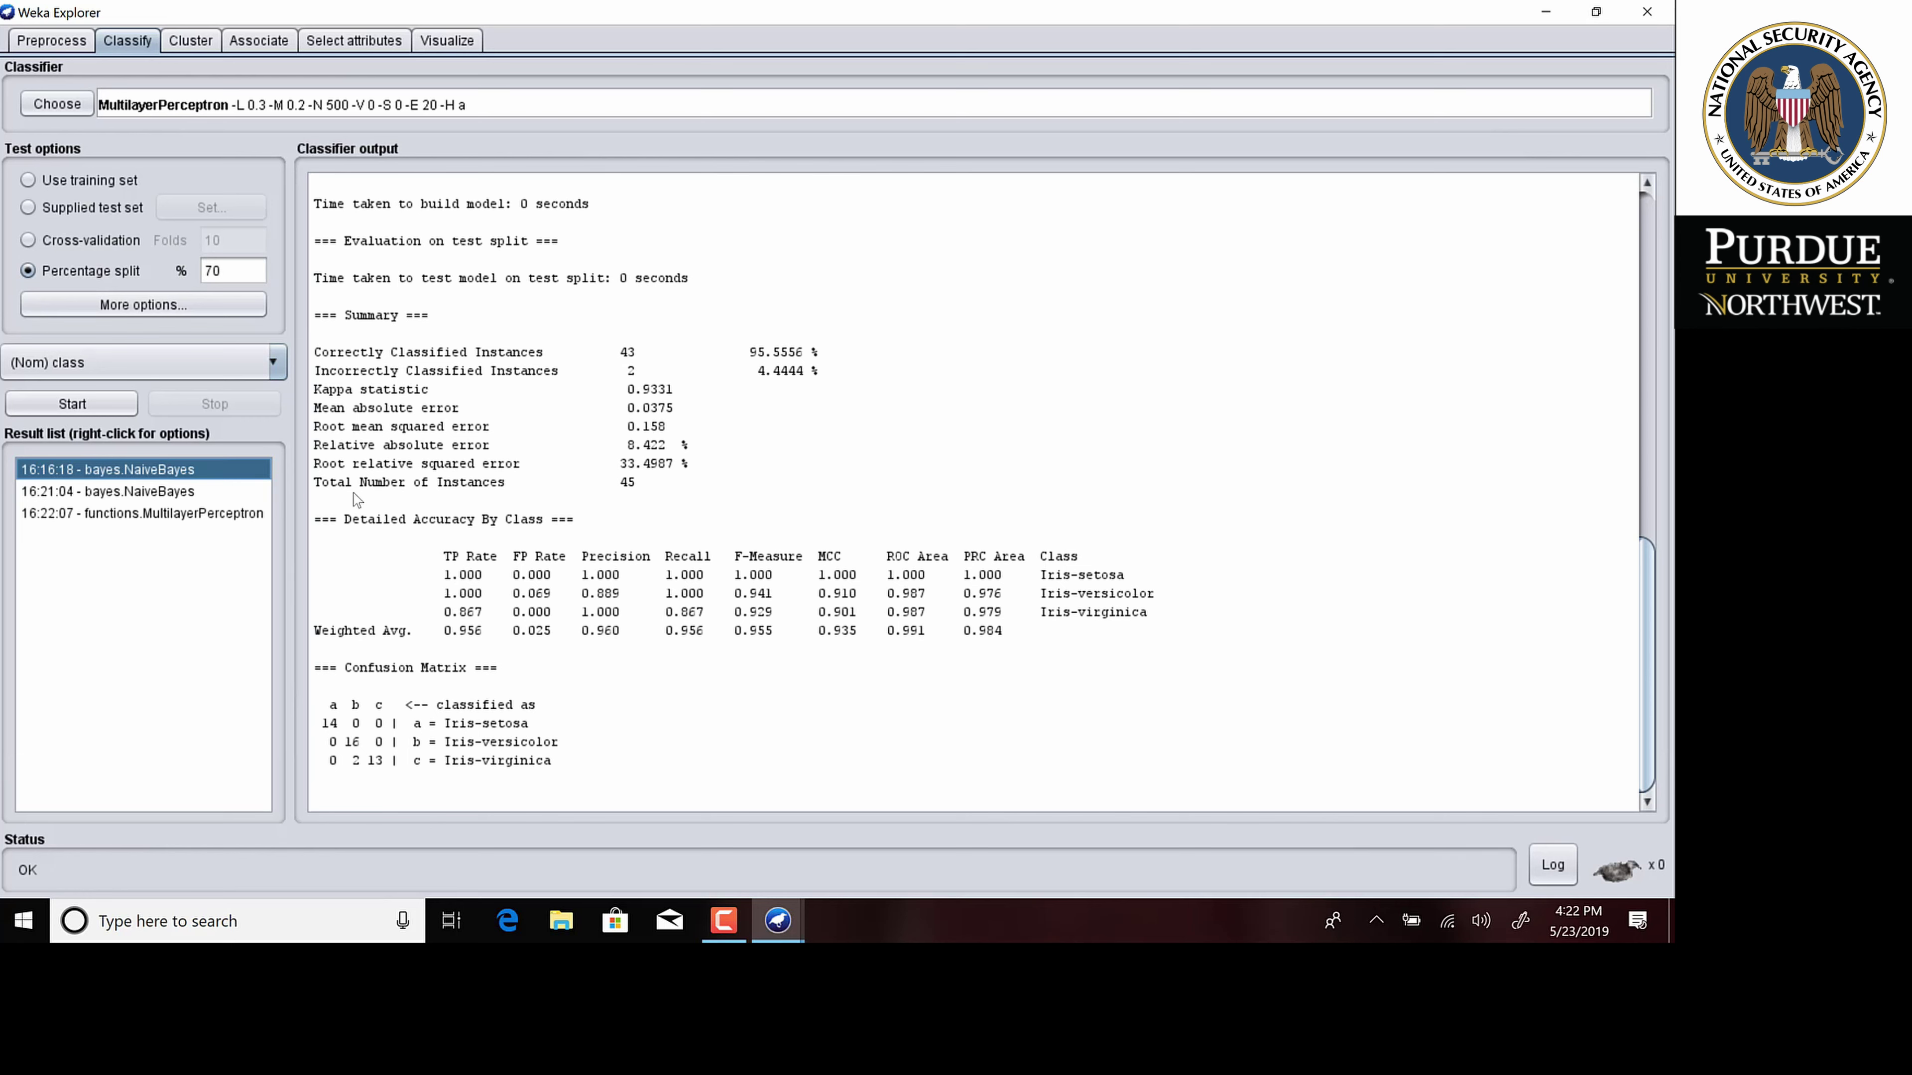
pyautogui.click(210, 514)
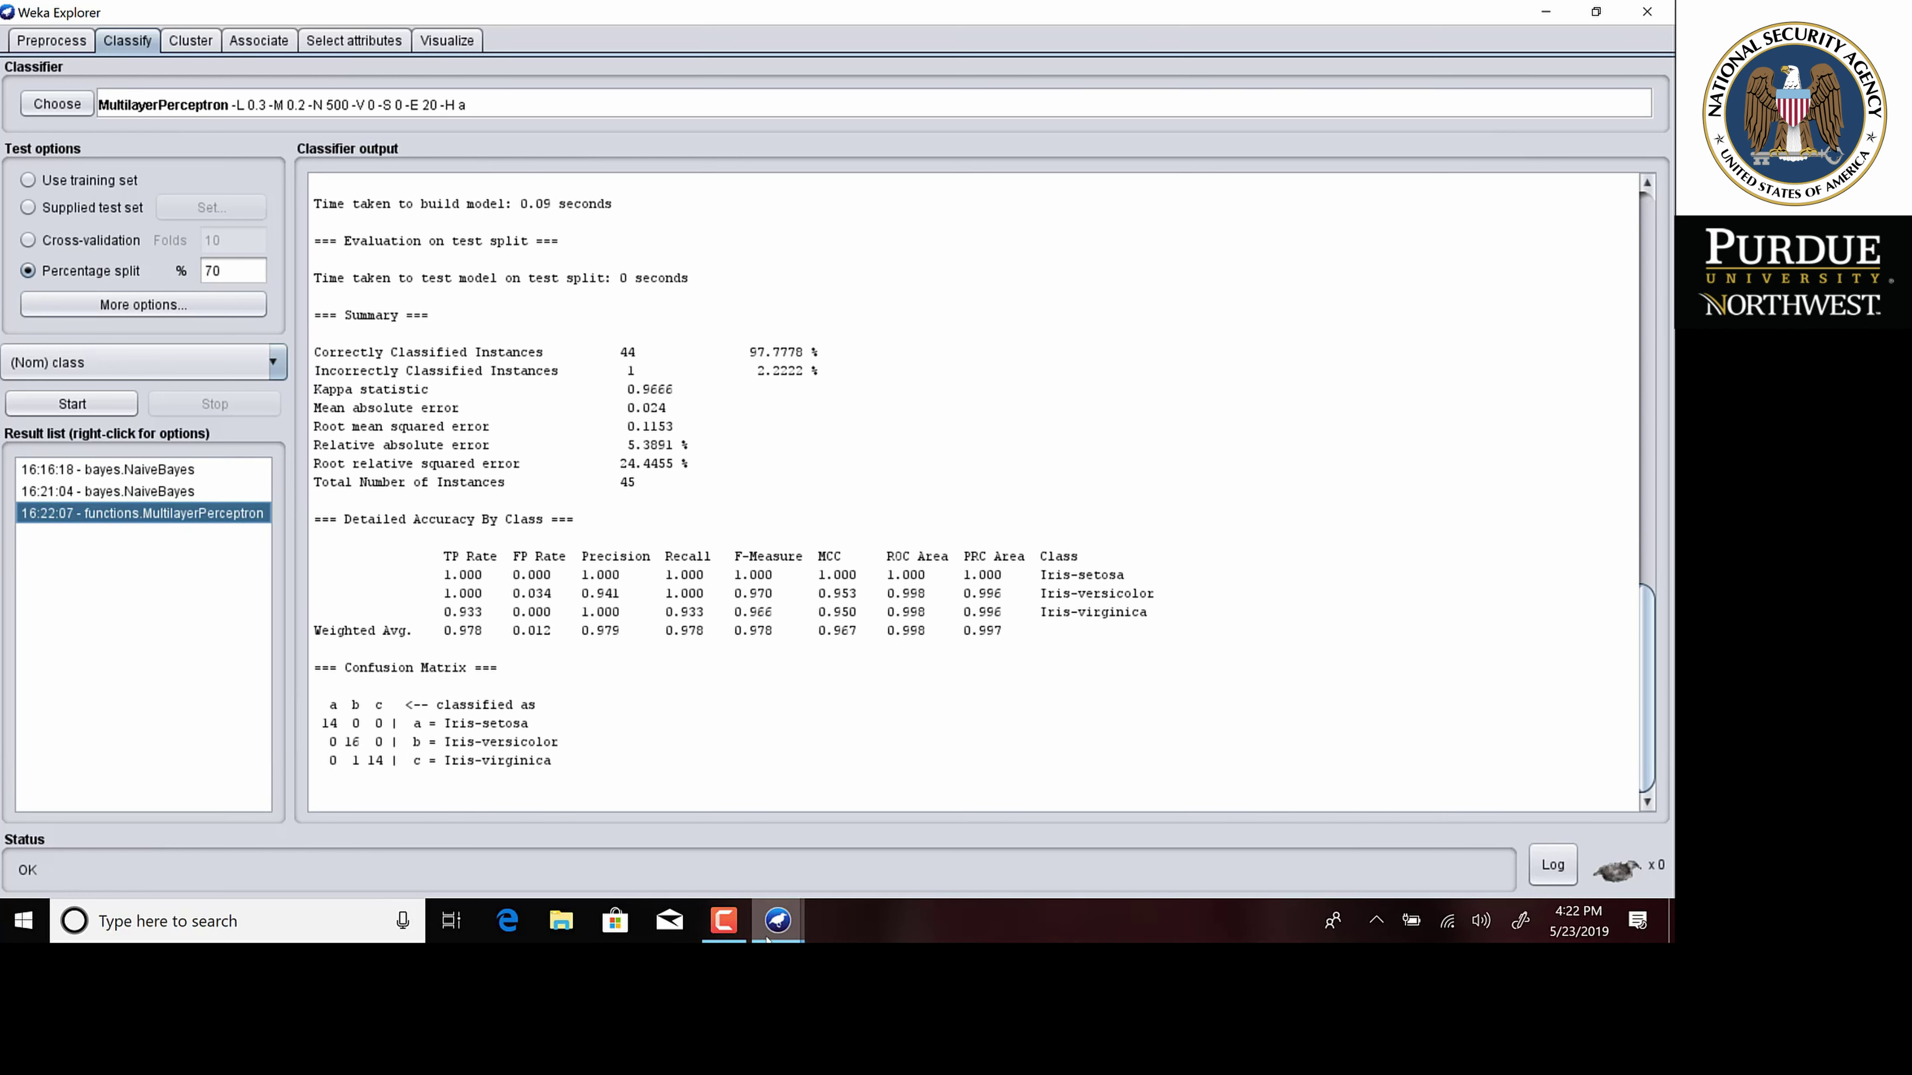
# Bring up the Weka GUI Chooser to view its available applications, and return to the Explorer.
pyautogui.moveTo(767, 937)
pyautogui.click(685, 866)
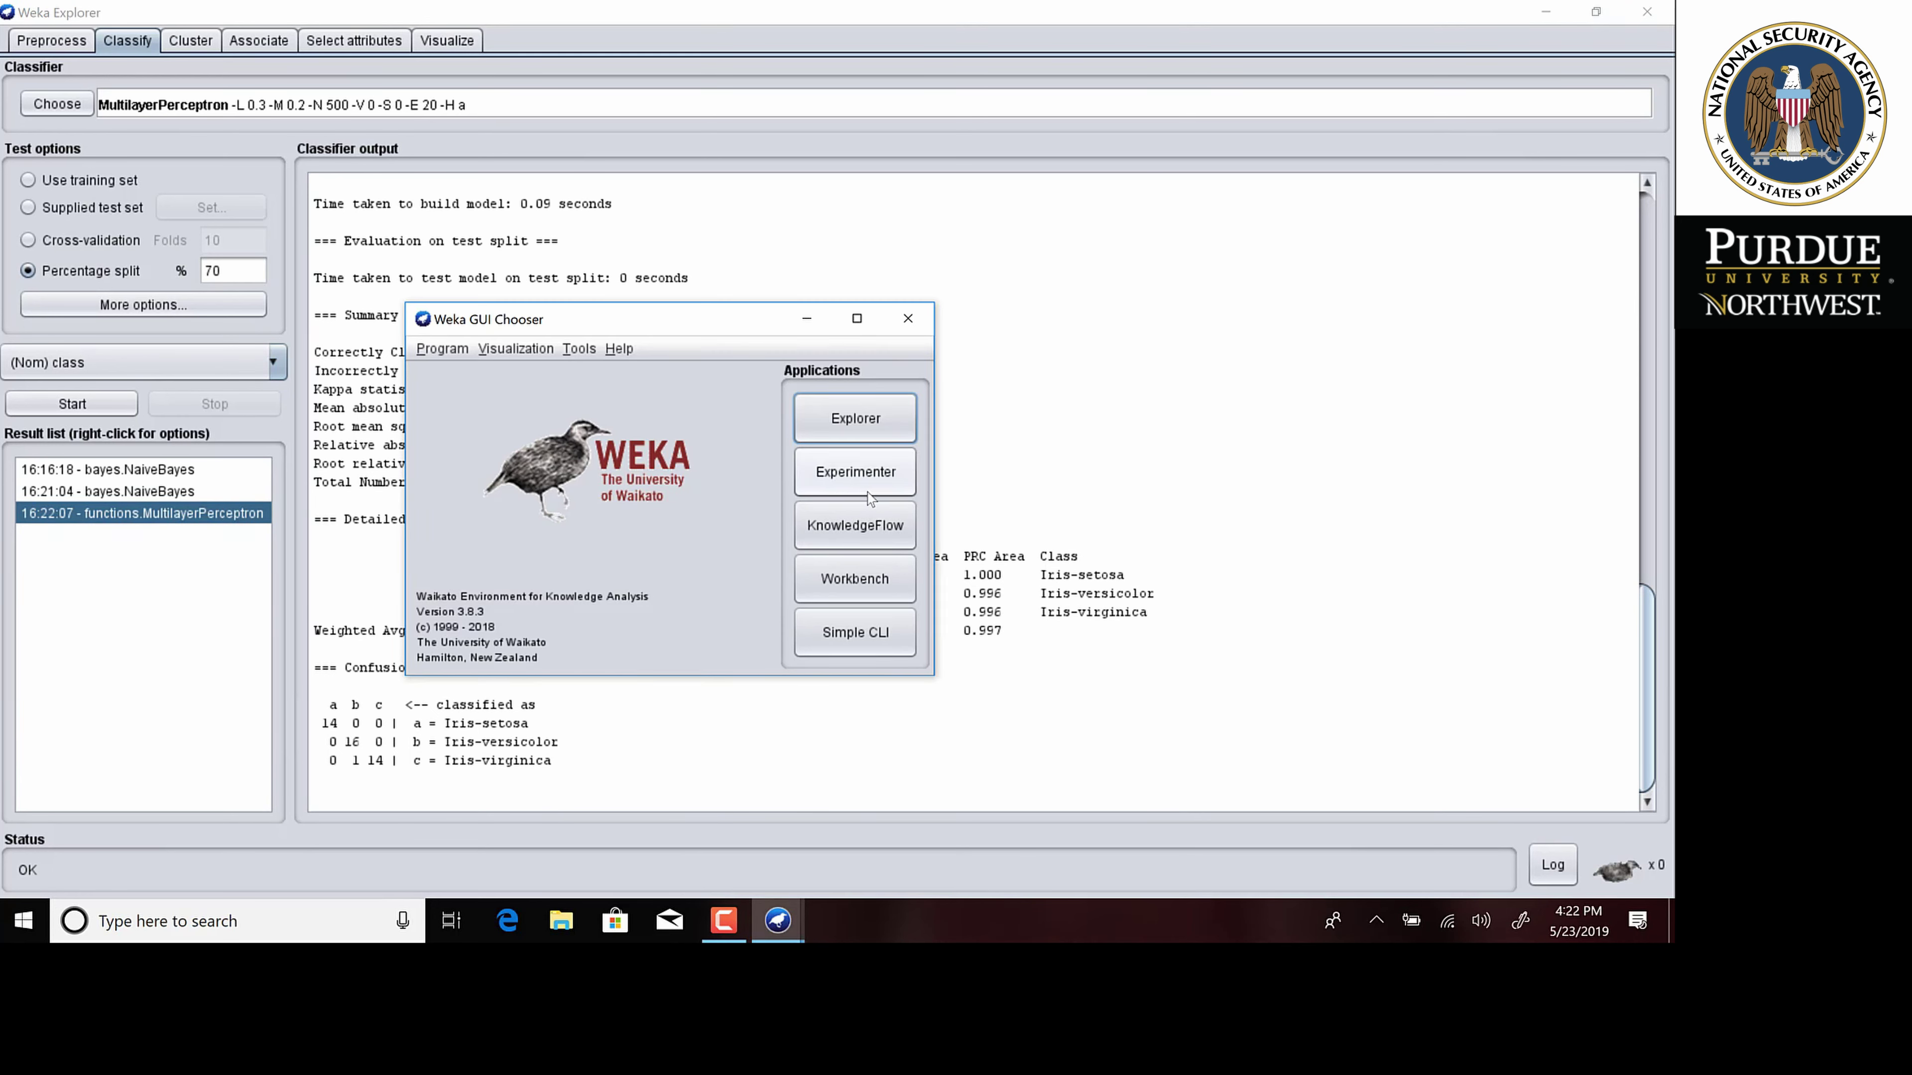
pyautogui.click(1122, 410)
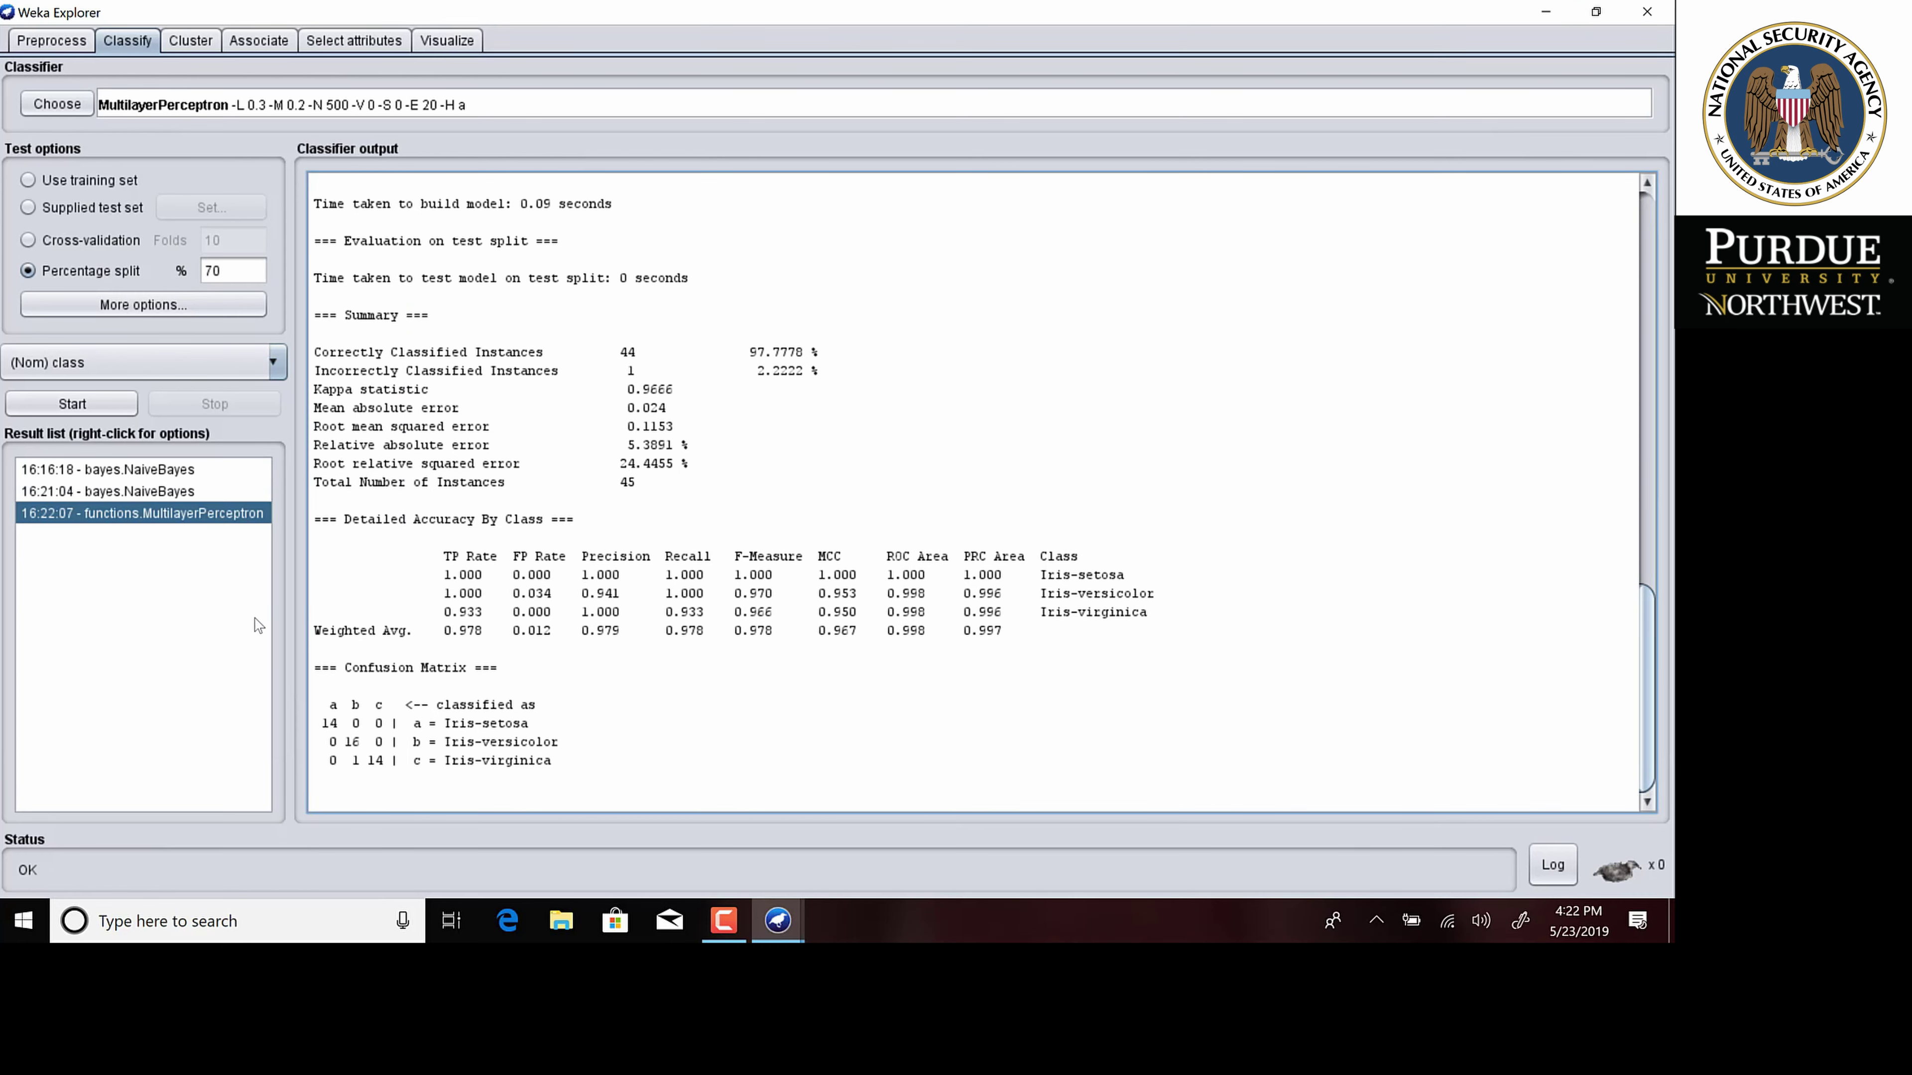
# Choose IBk from the lazy group, run it, and compare its results with the MultilayerPerceptron and percentage-split NaiveBayes runs.
pyautogui.click(88, 106)
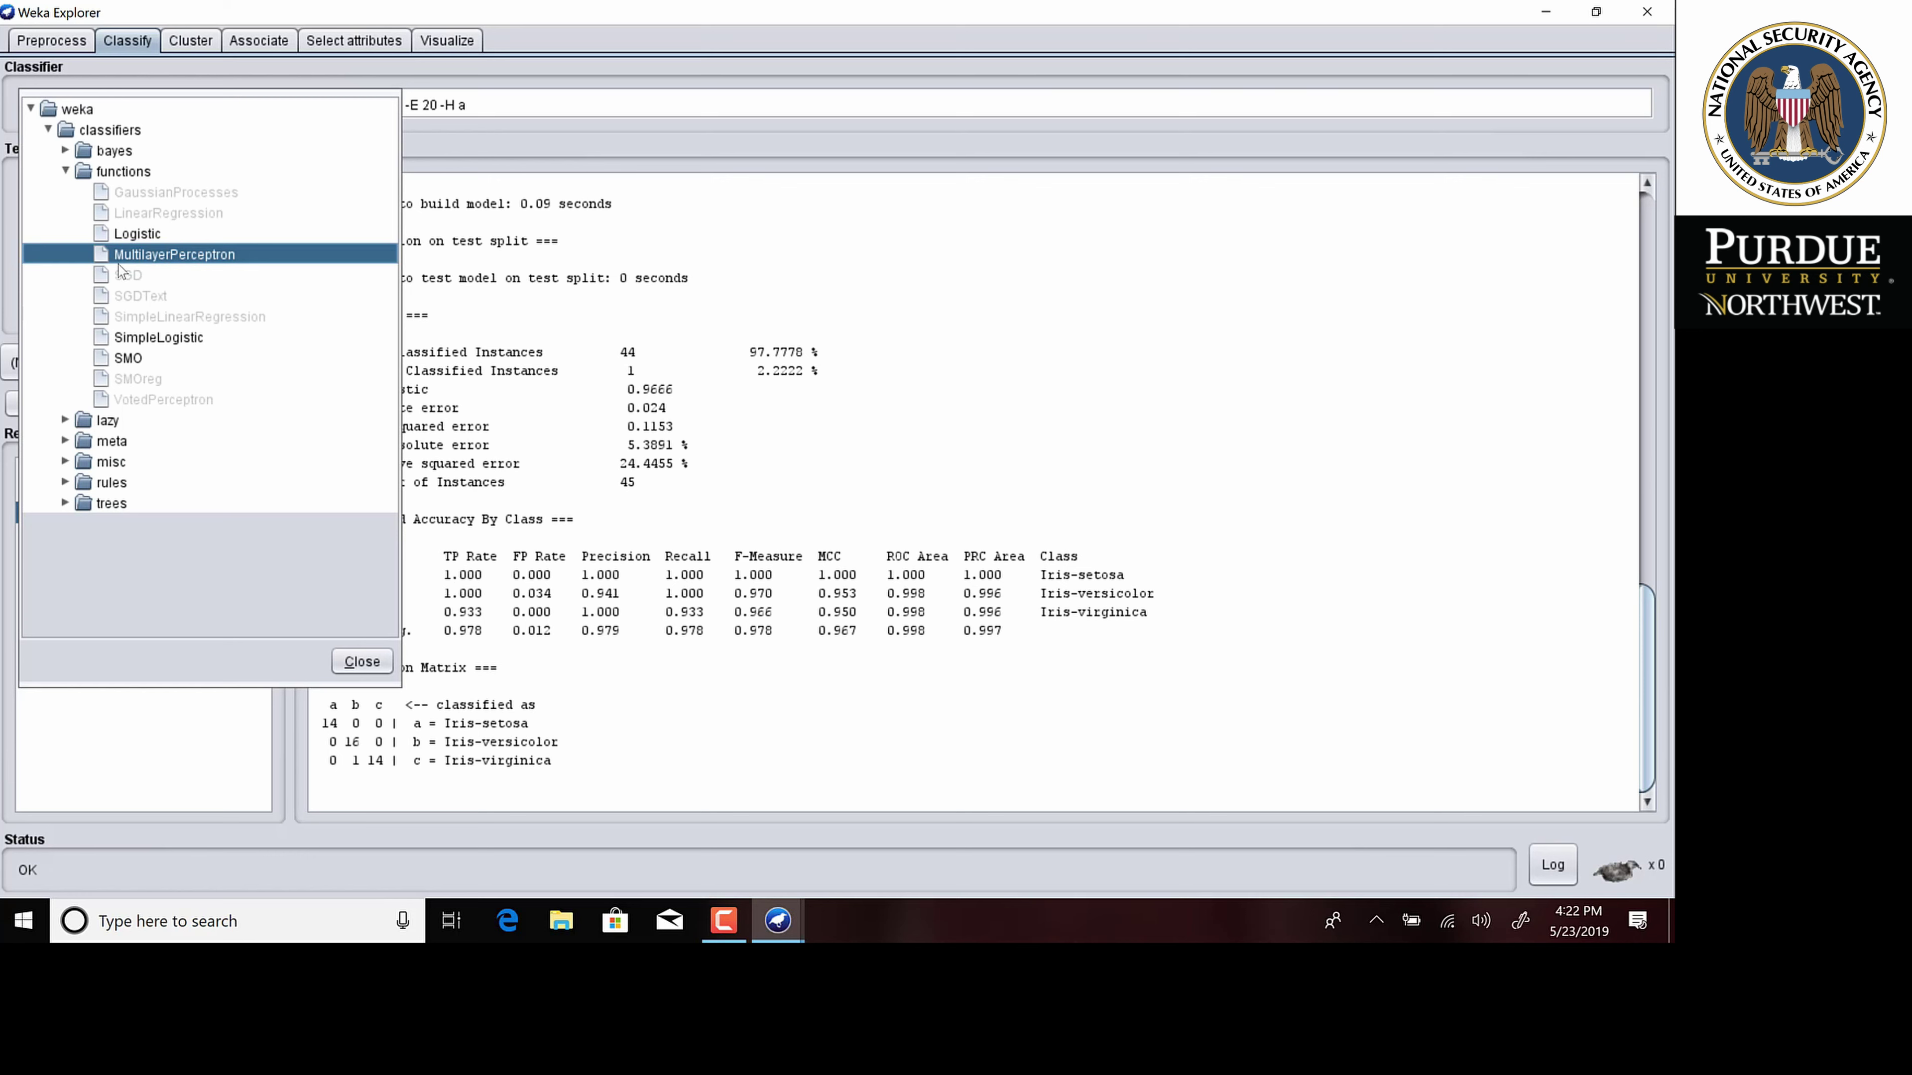
pyautogui.click(67, 170)
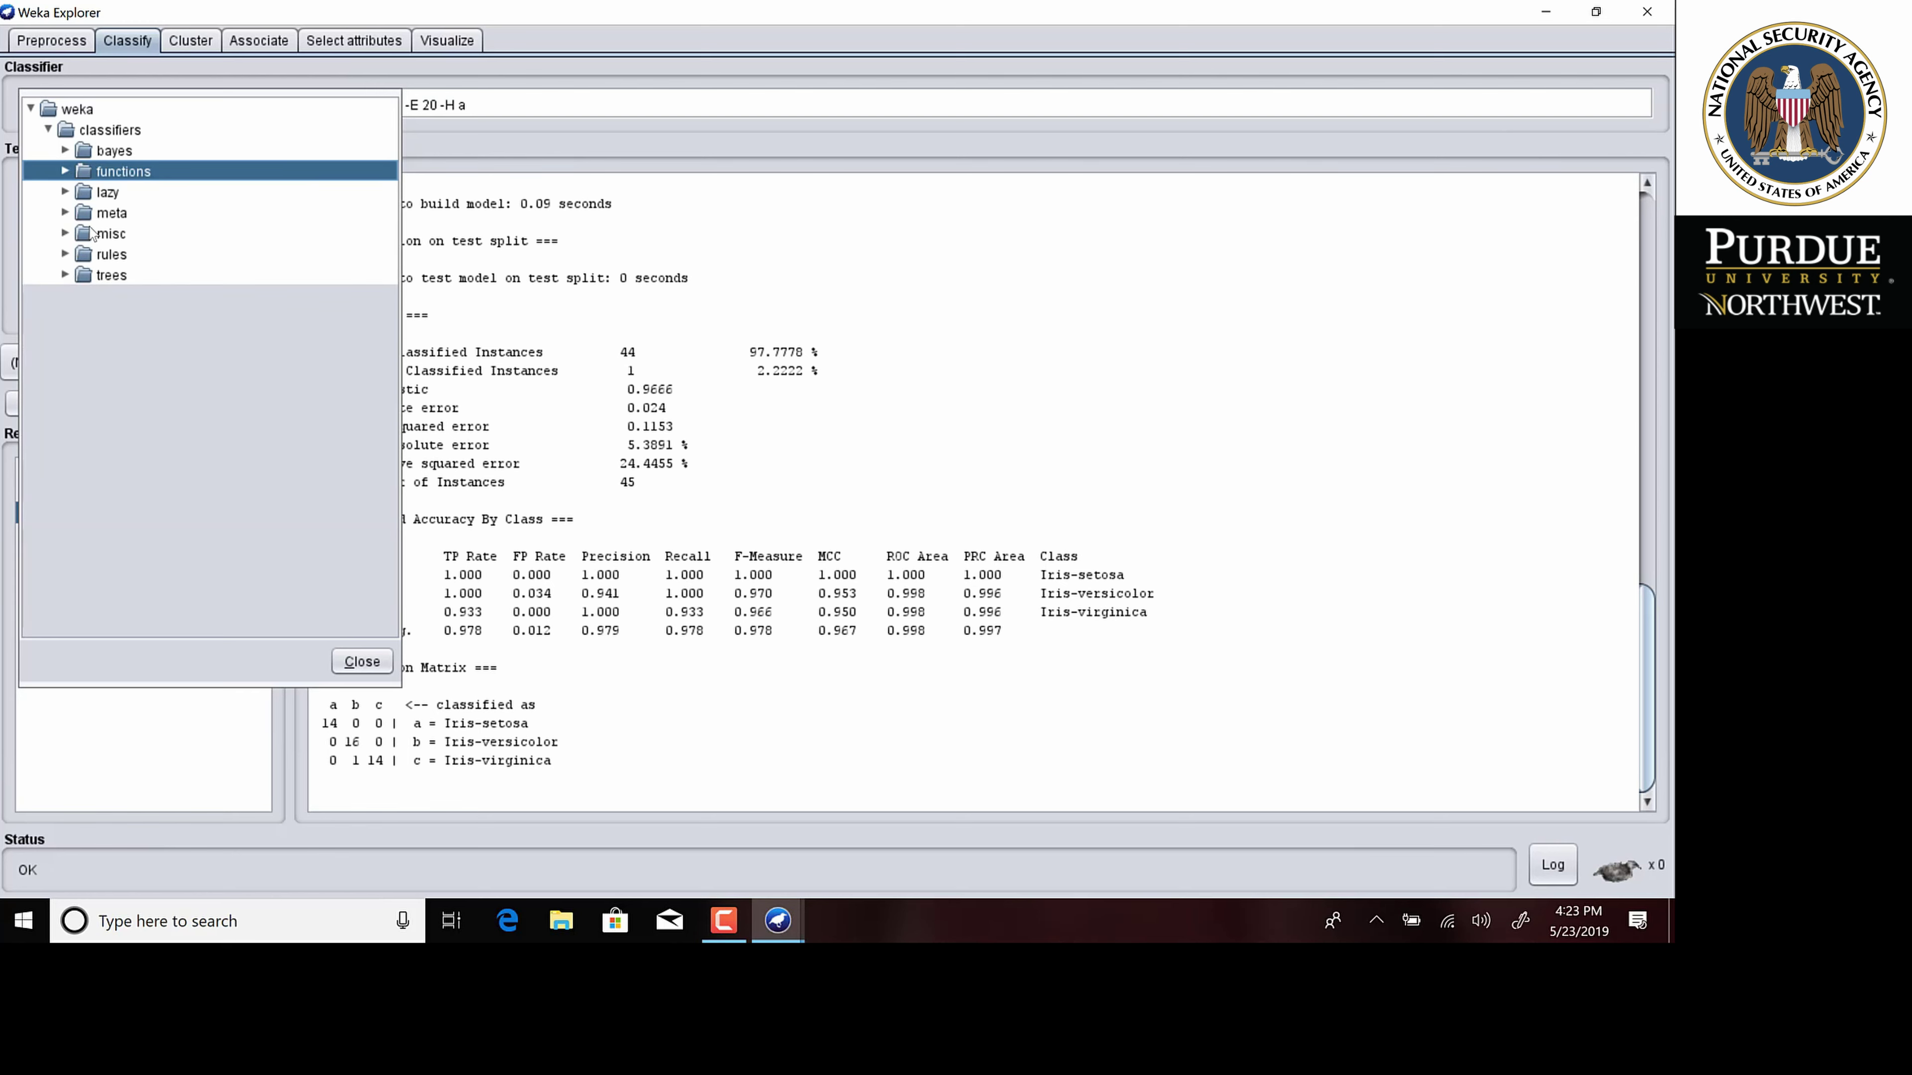
pyautogui.click(65, 192)
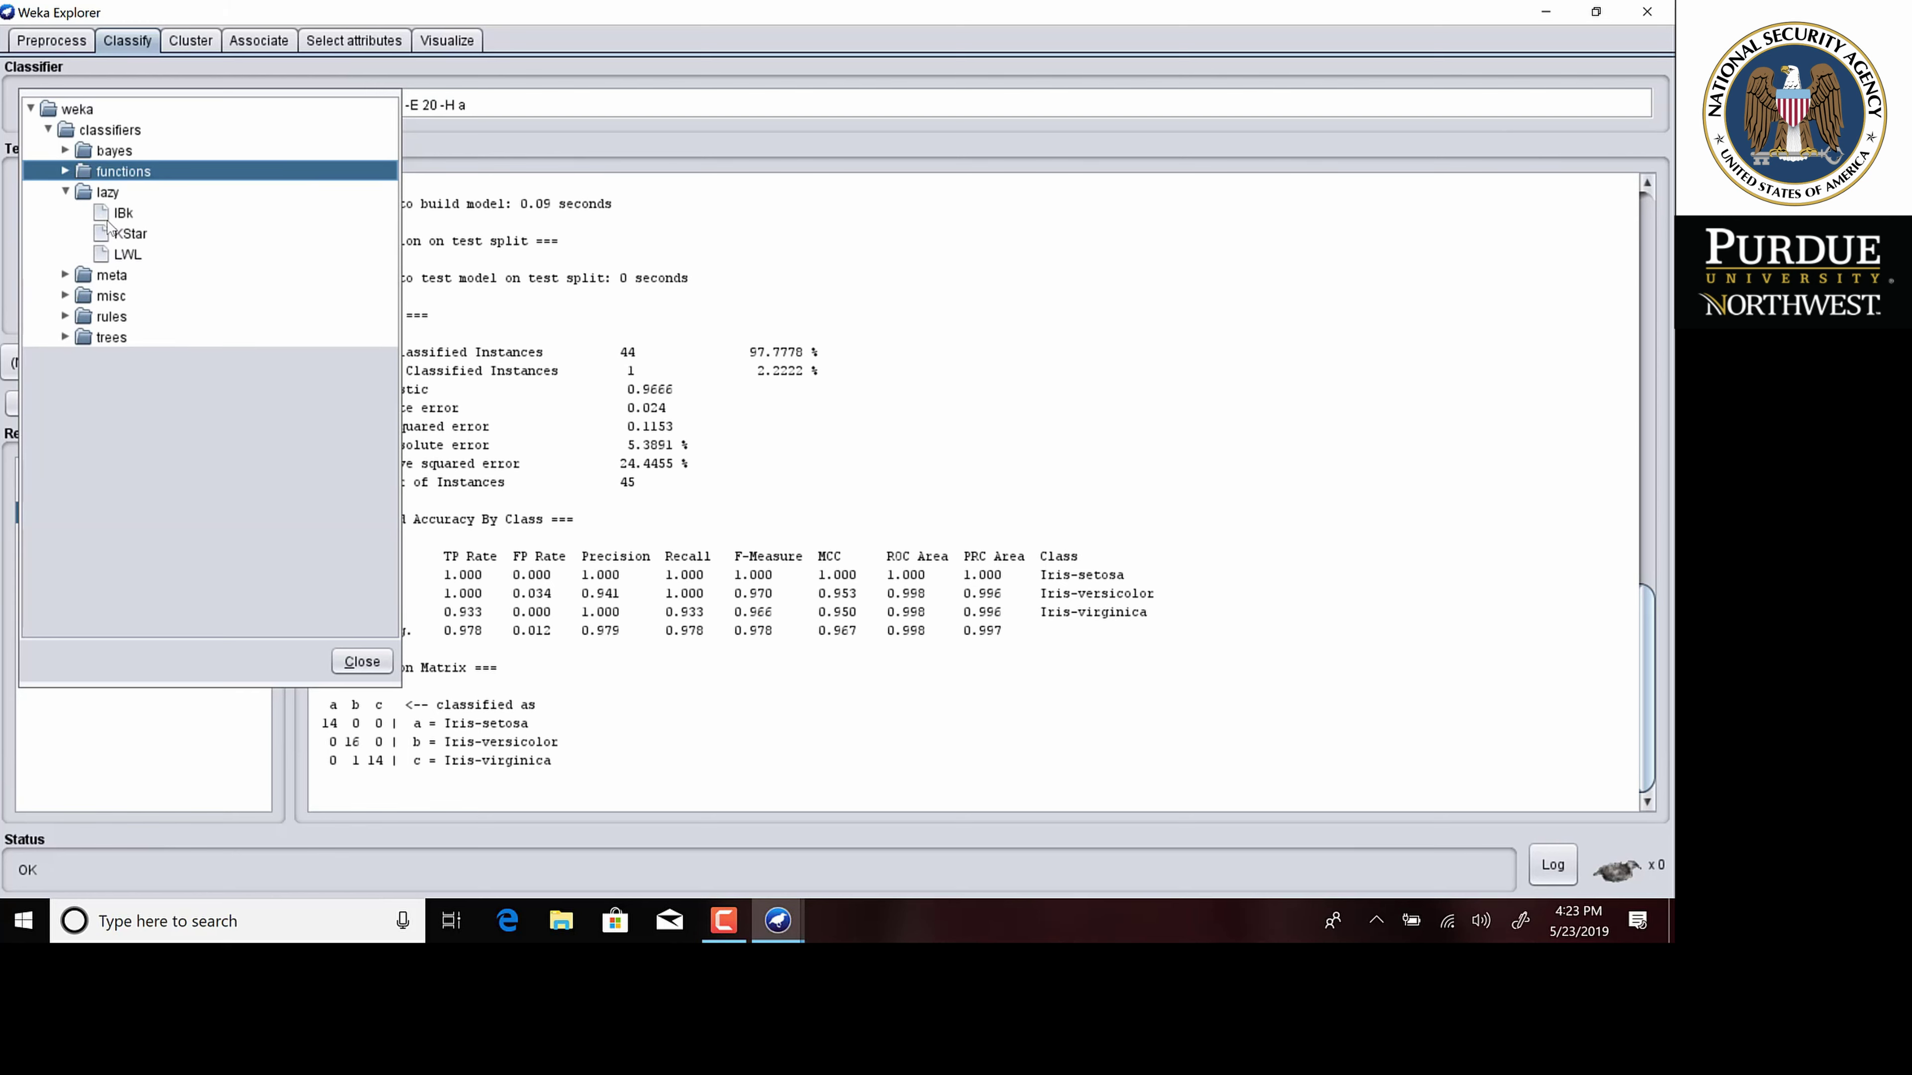
pyautogui.click(117, 217)
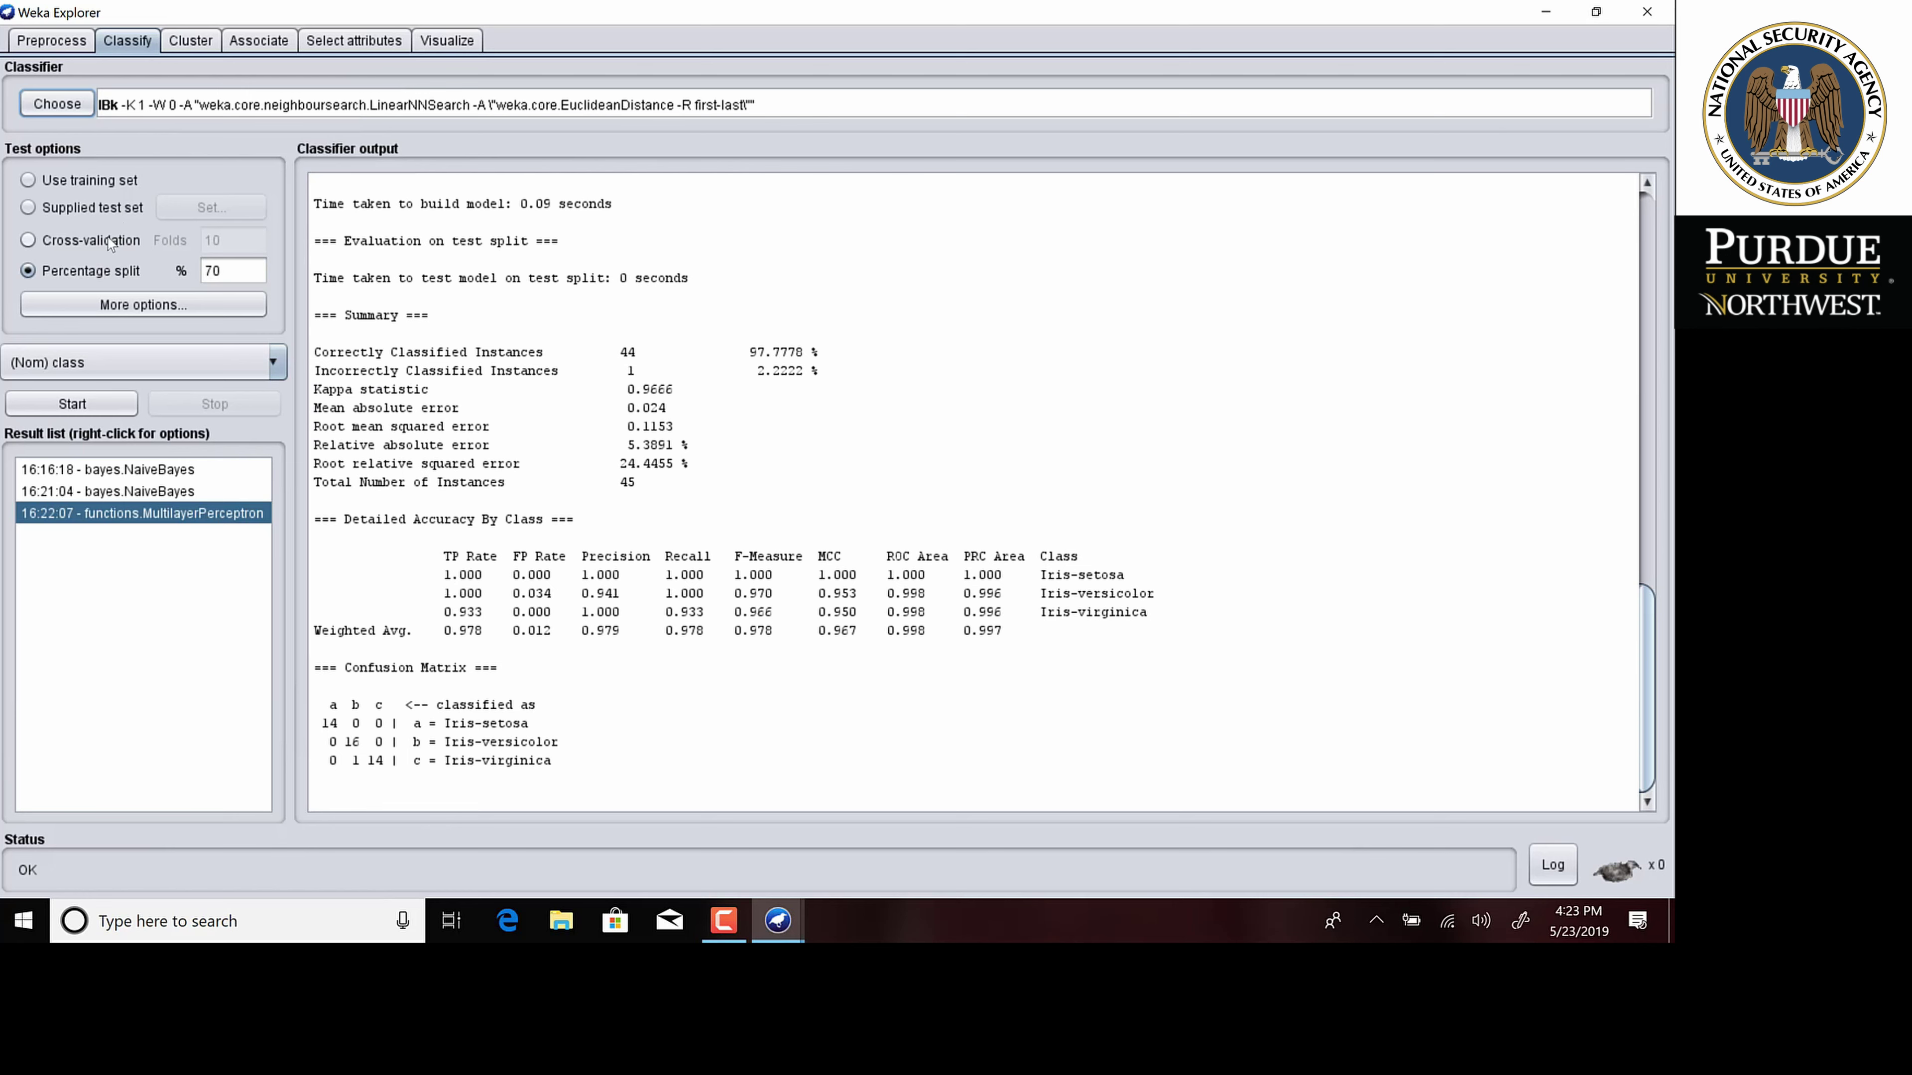
pyautogui.click(74, 404)
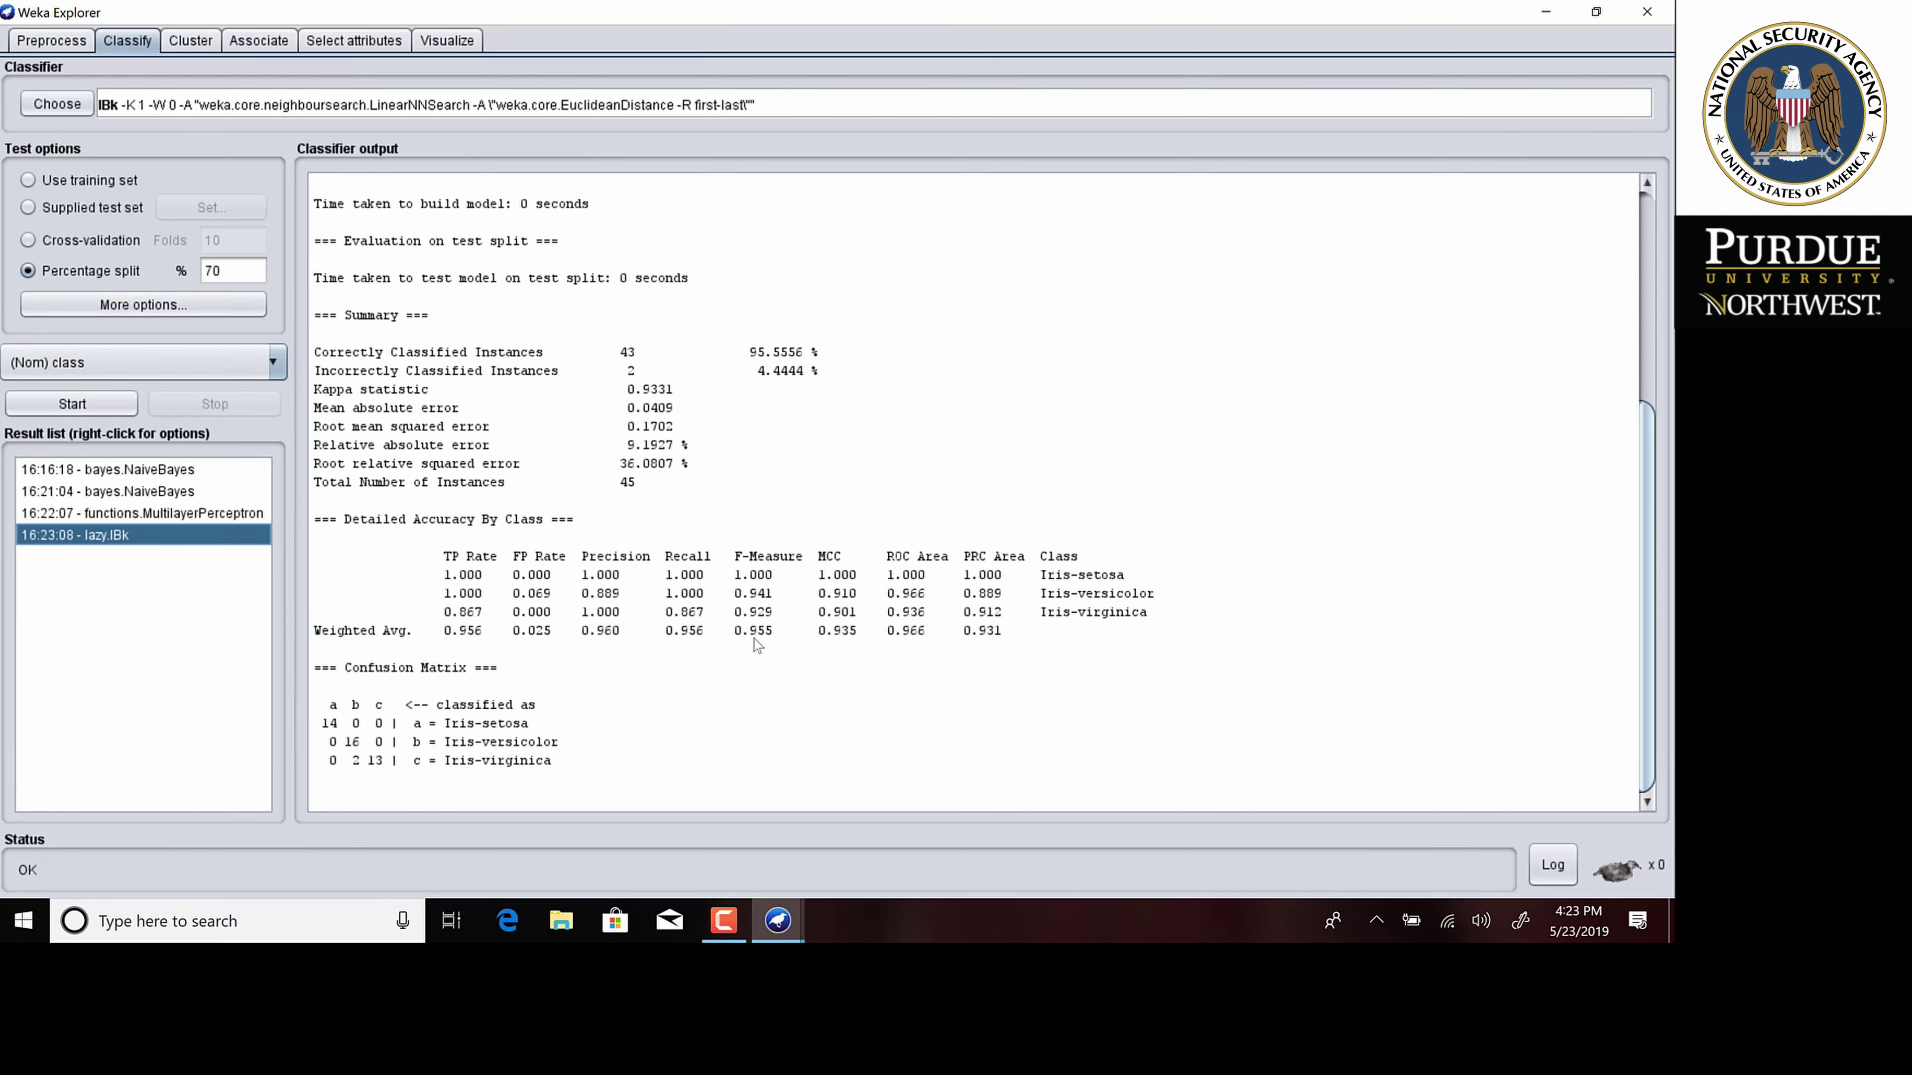
pyautogui.click(166, 515)
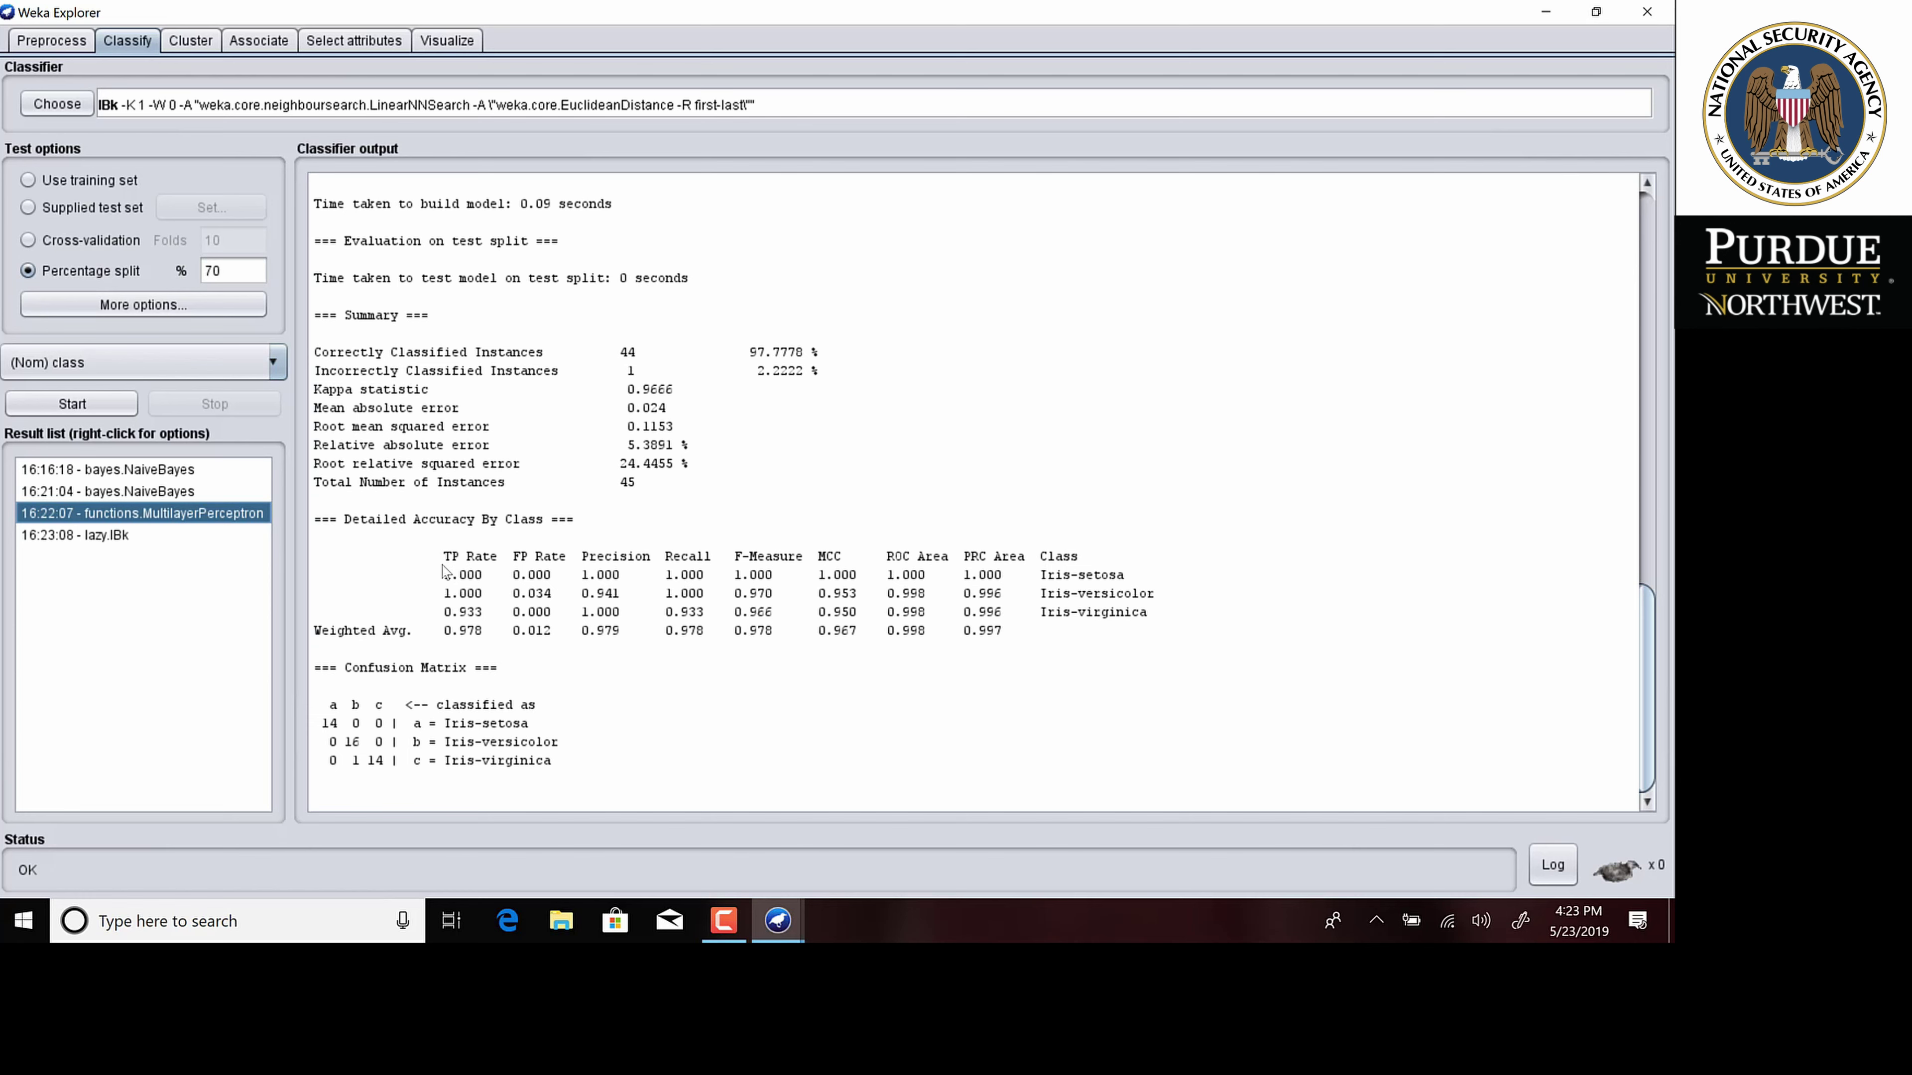
pyautogui.click(166, 477)
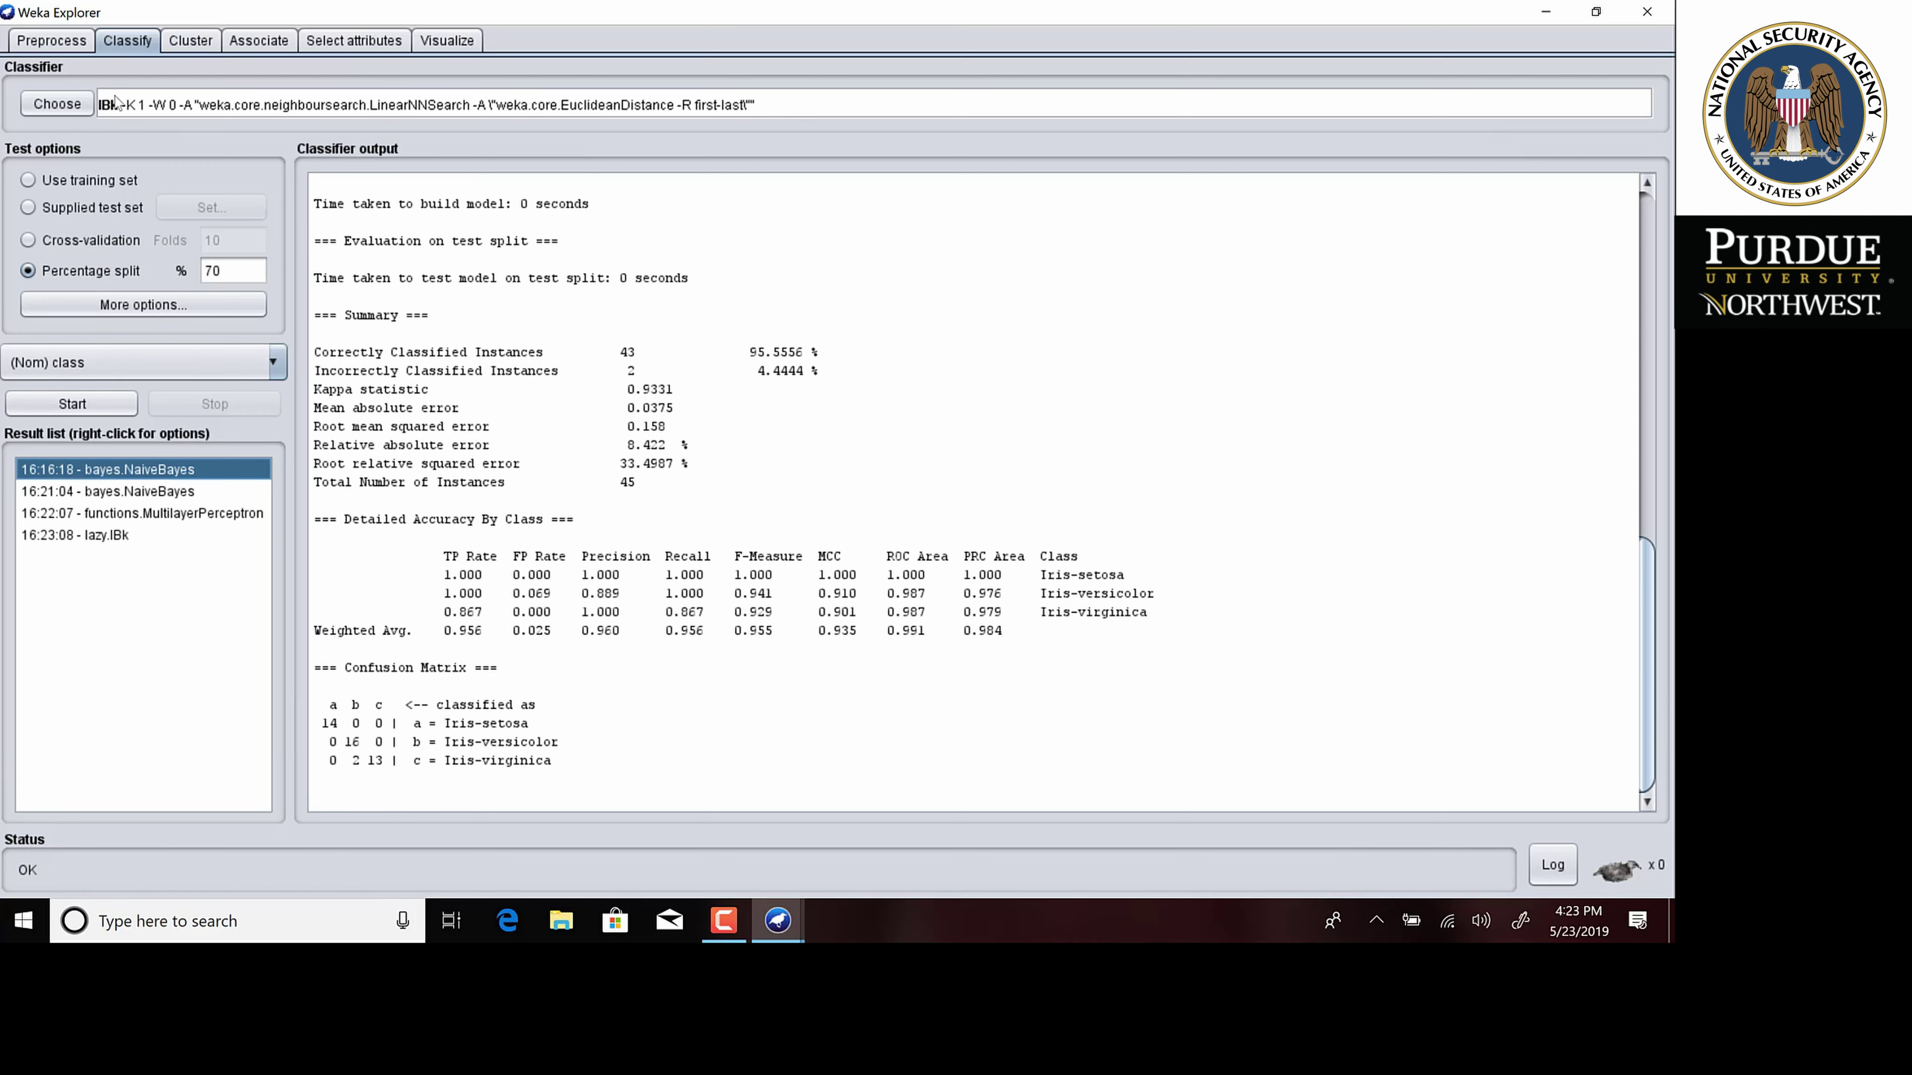
# Choose the J48 classifier from the trees group and run it with the 70% percentage split.
pyautogui.click(83, 107)
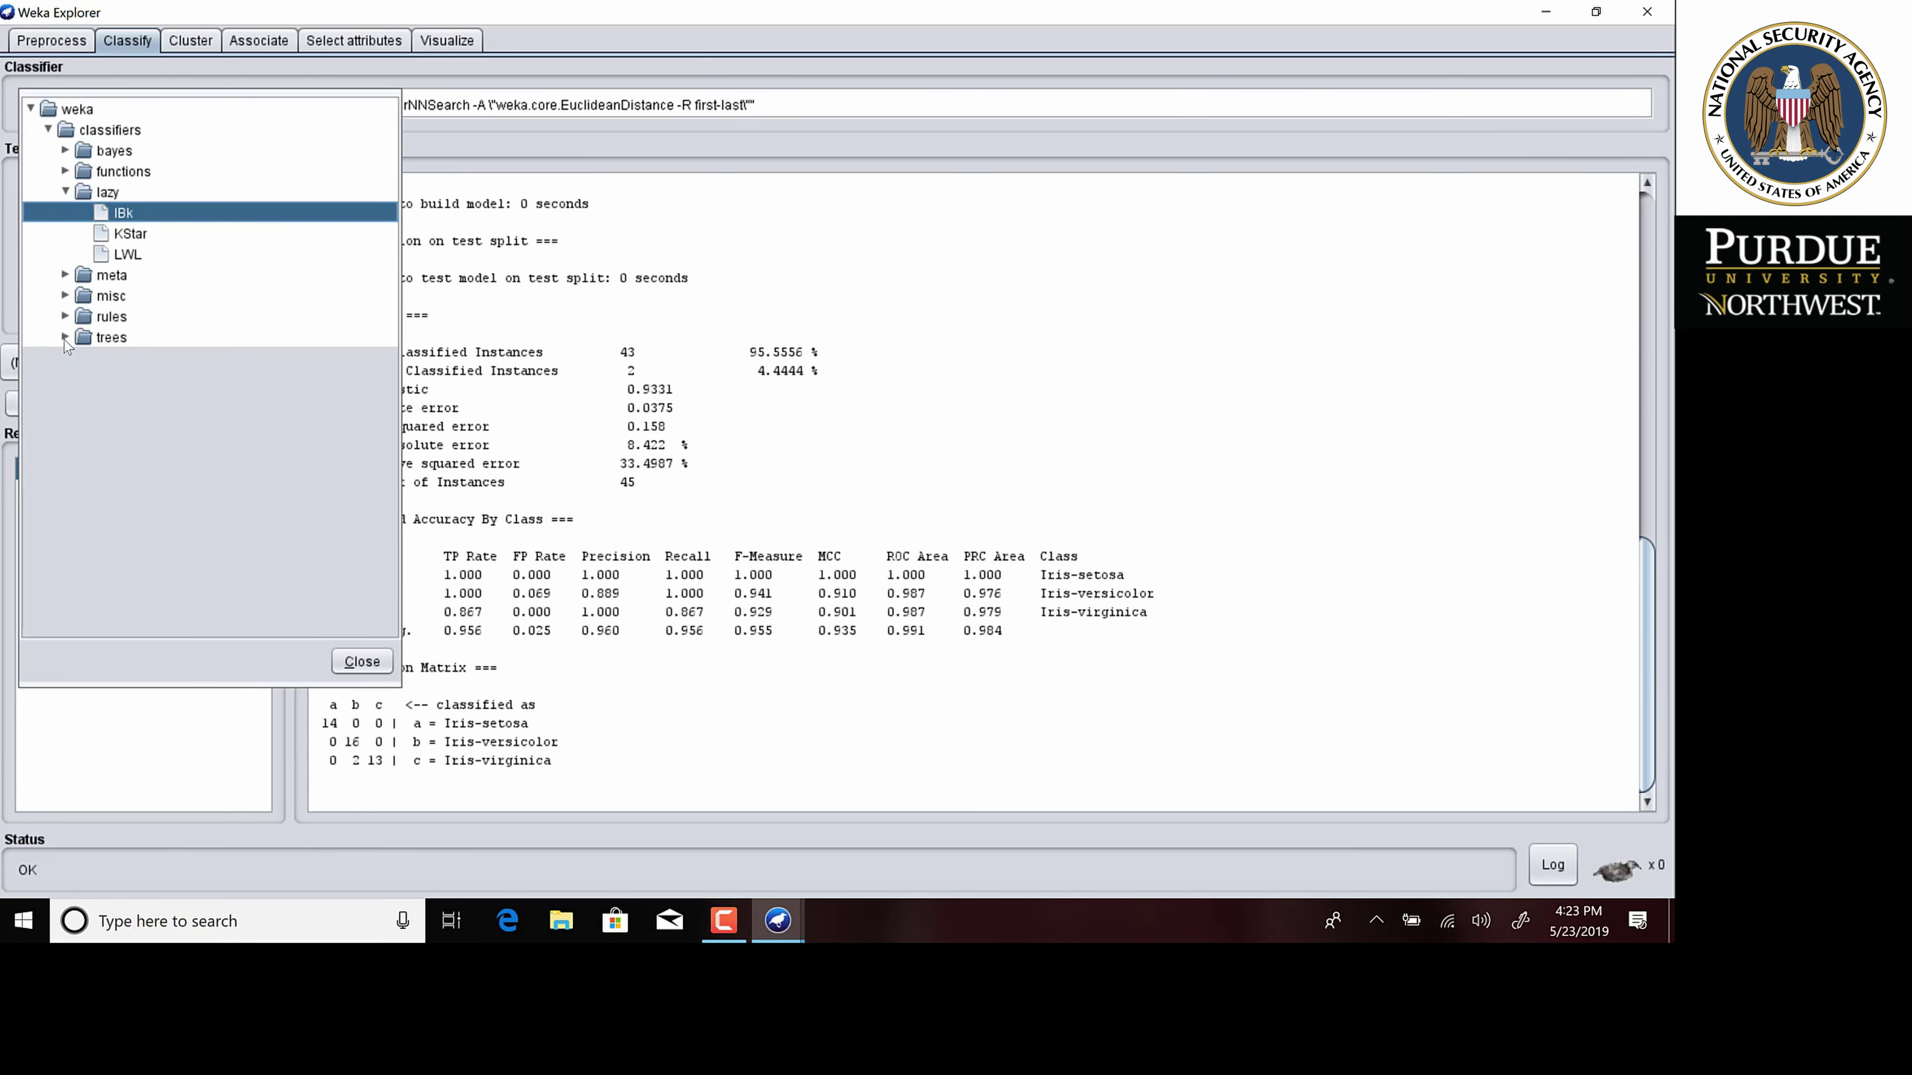
pyautogui.click(67, 338)
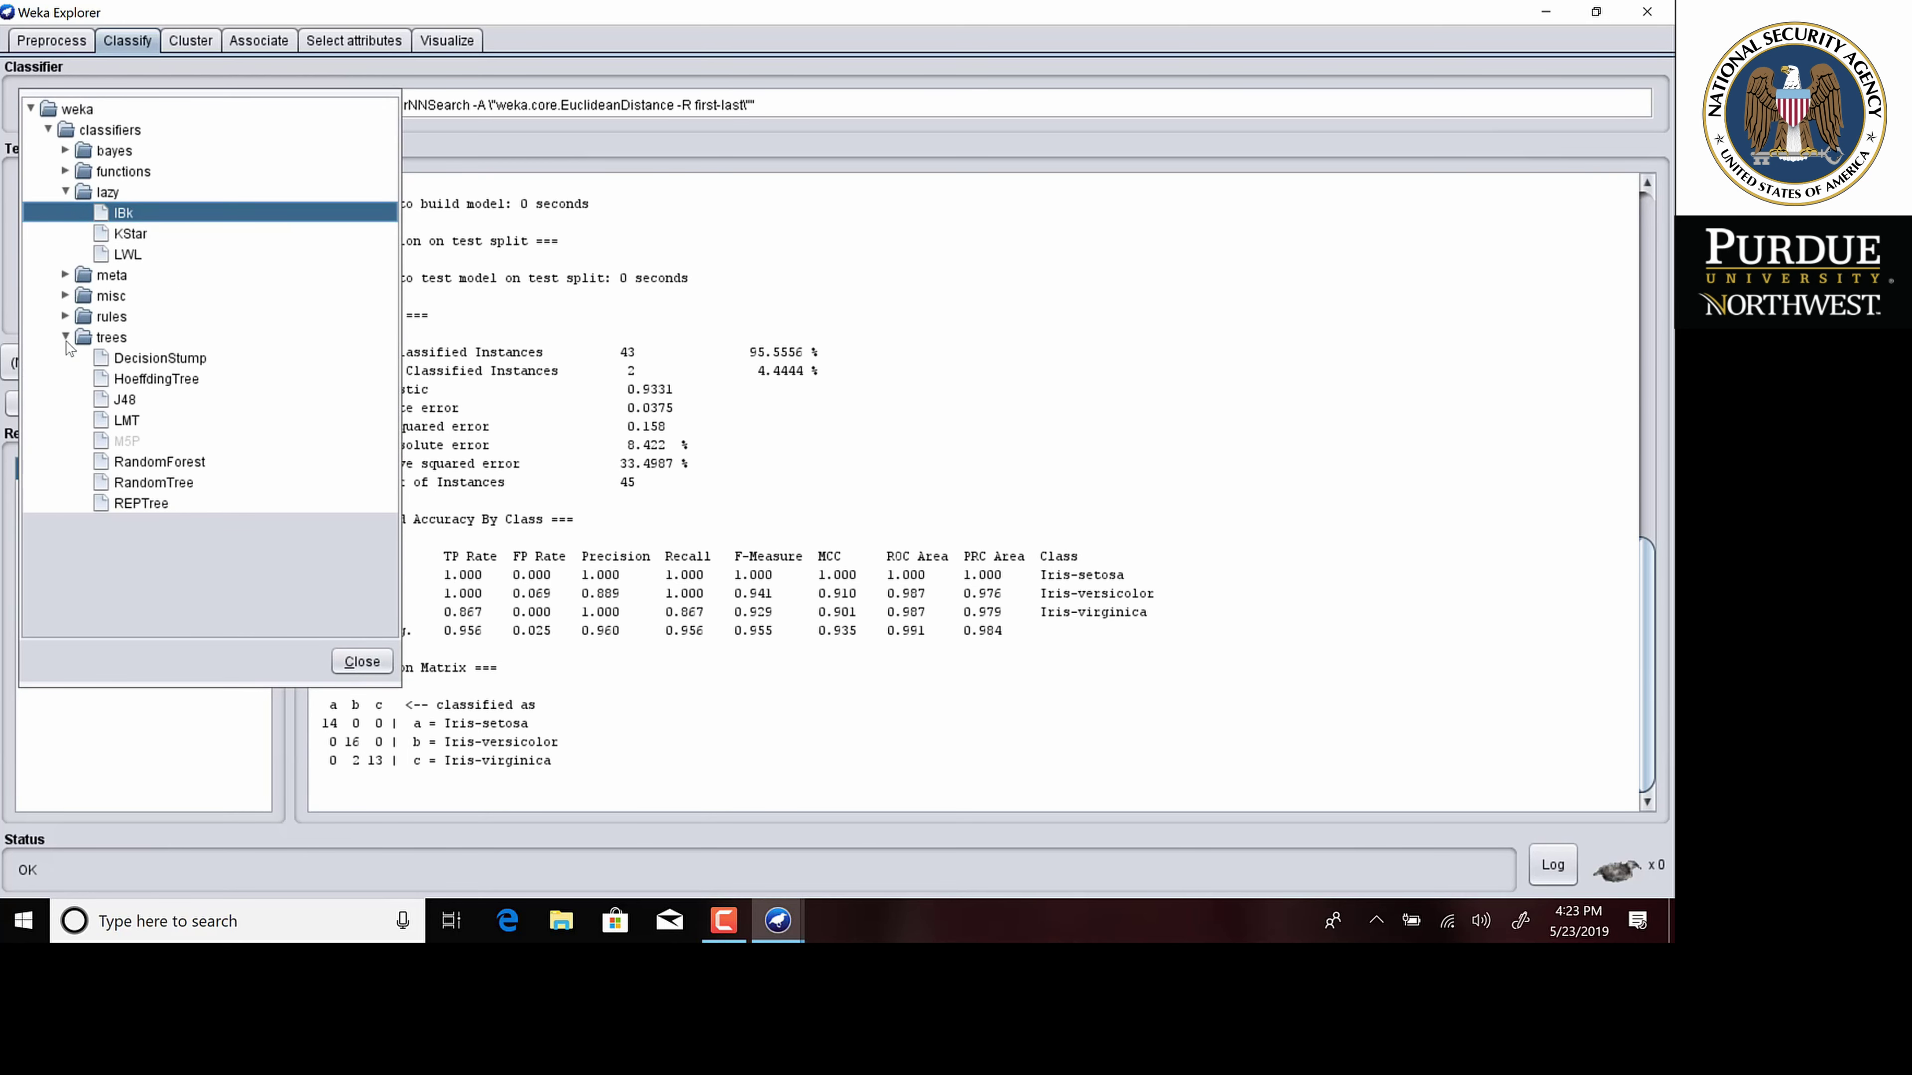
pyautogui.click(125, 403)
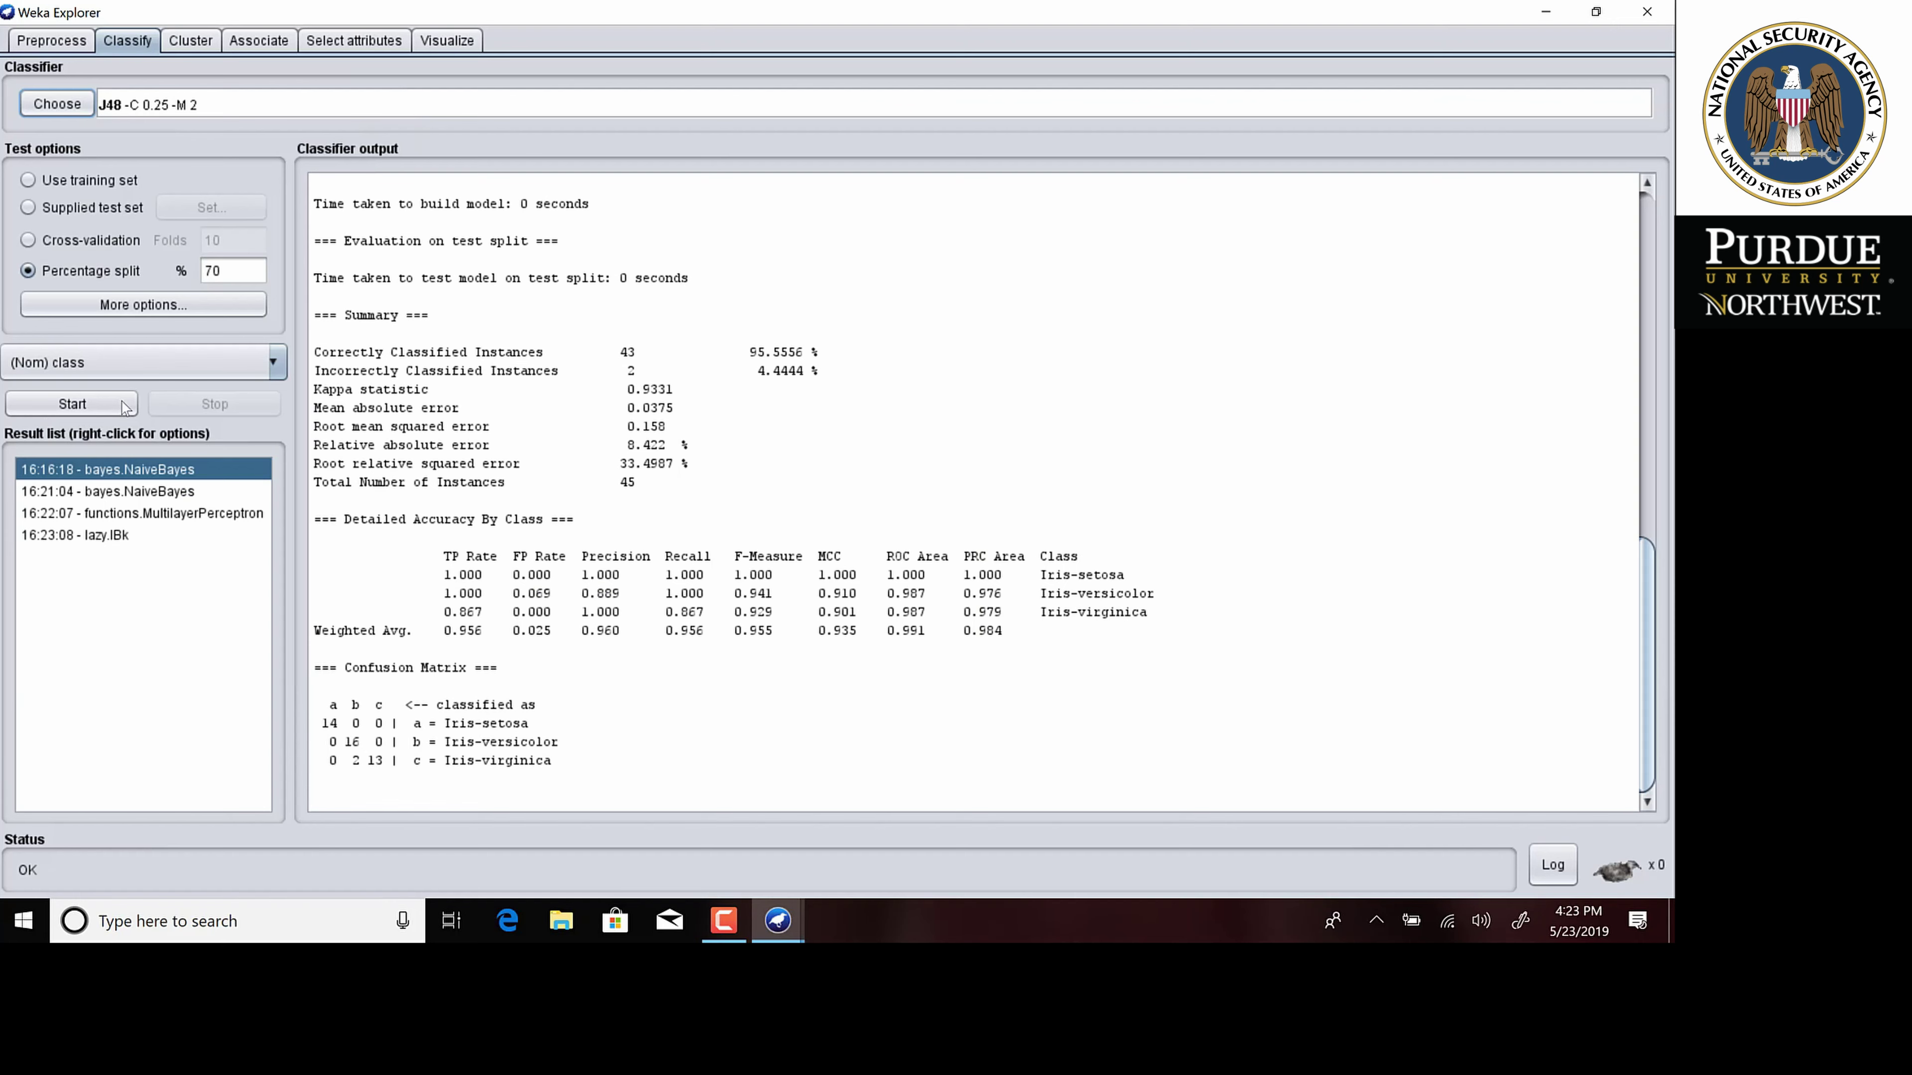
pyautogui.click(85, 405)
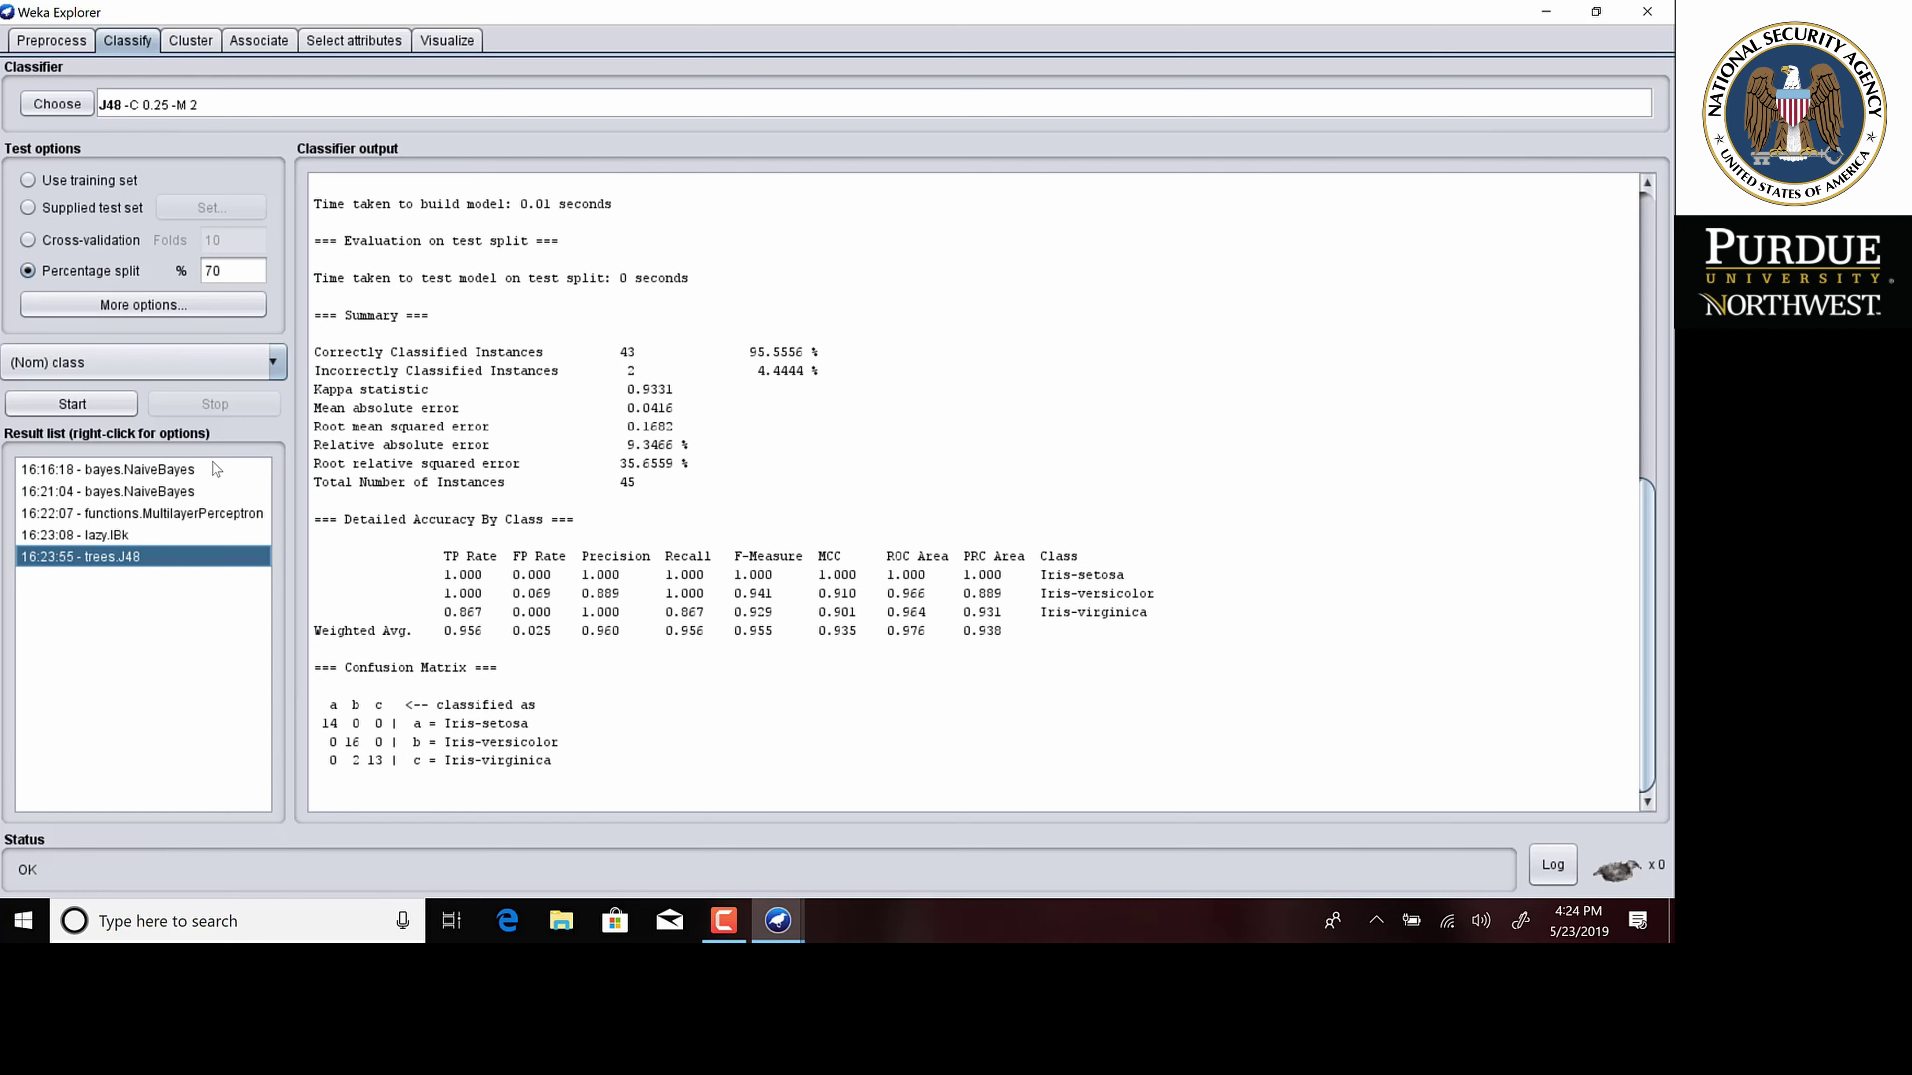
# Compare the J48 results with those of the percentage-split NaiveBayes, IBk and MultilayerPerceptron runs.
pyautogui.click(145, 472)
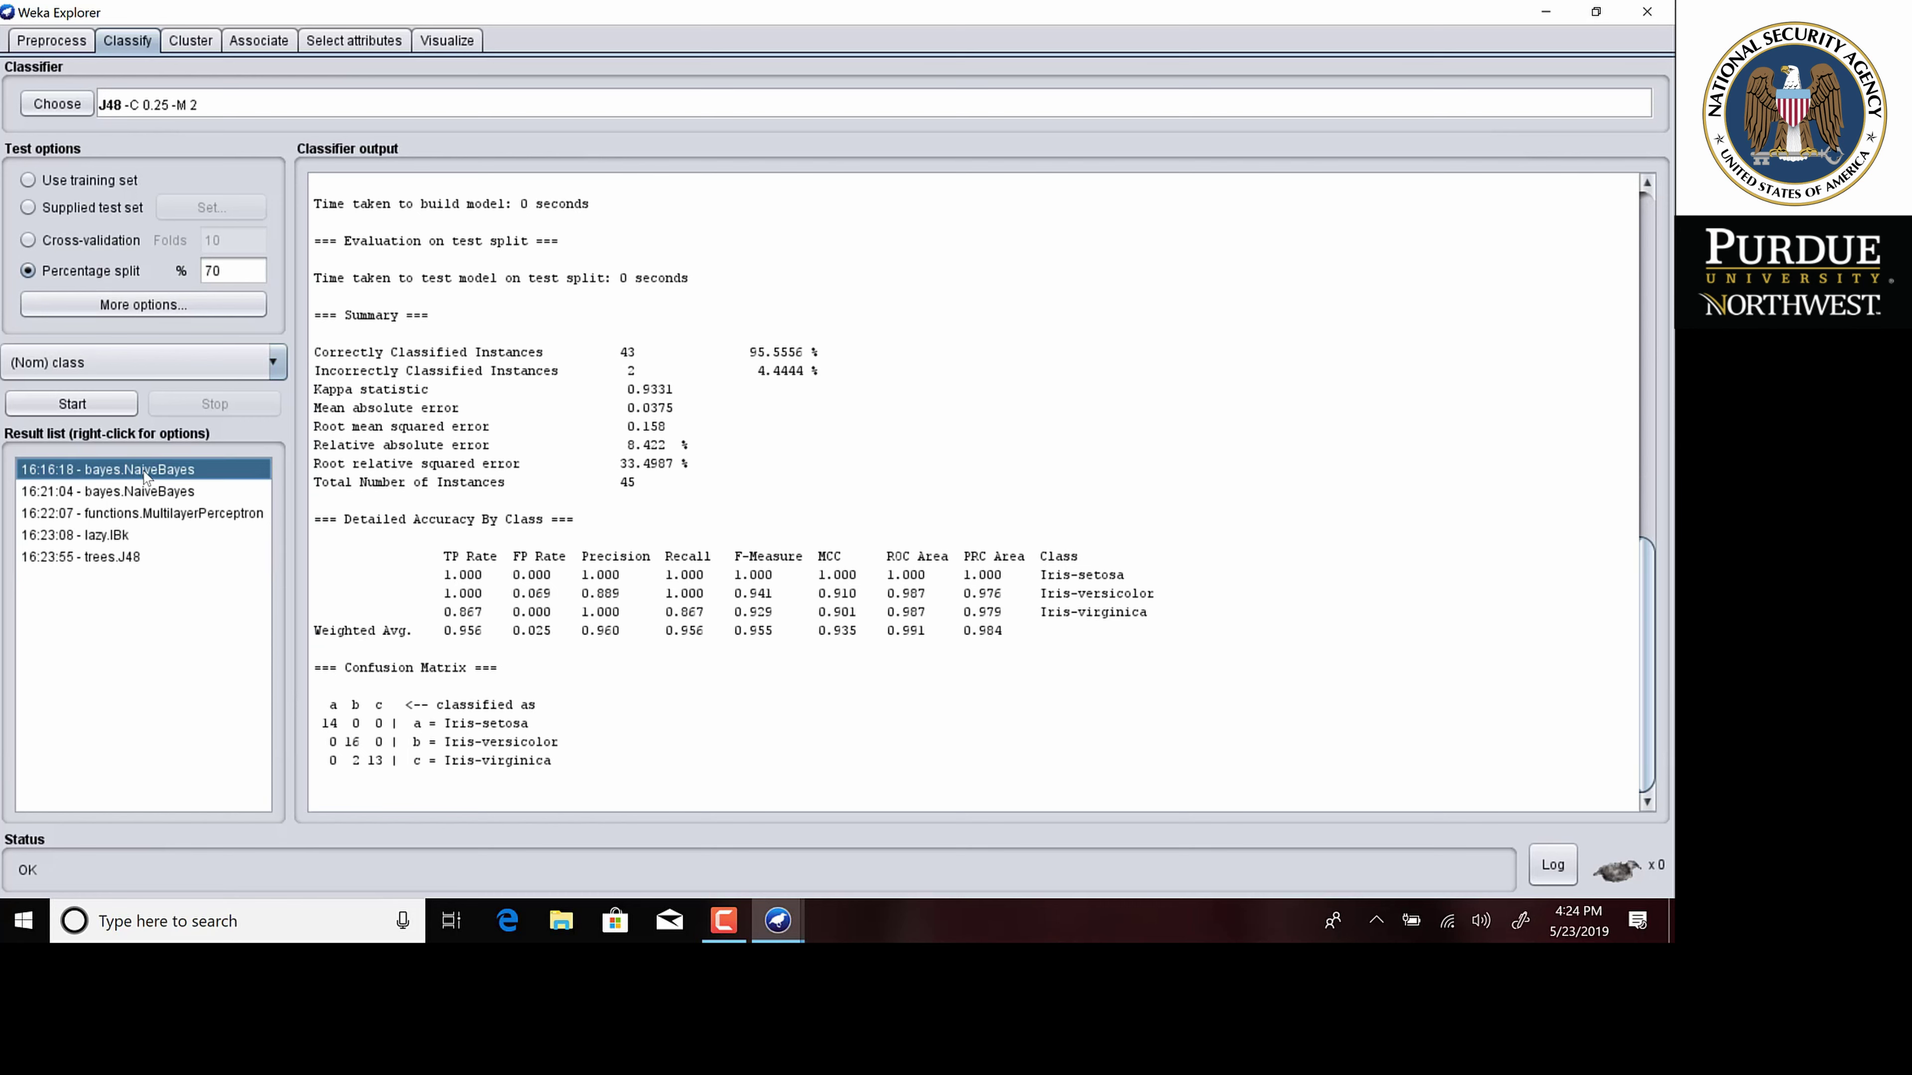
pyautogui.click(141, 558)
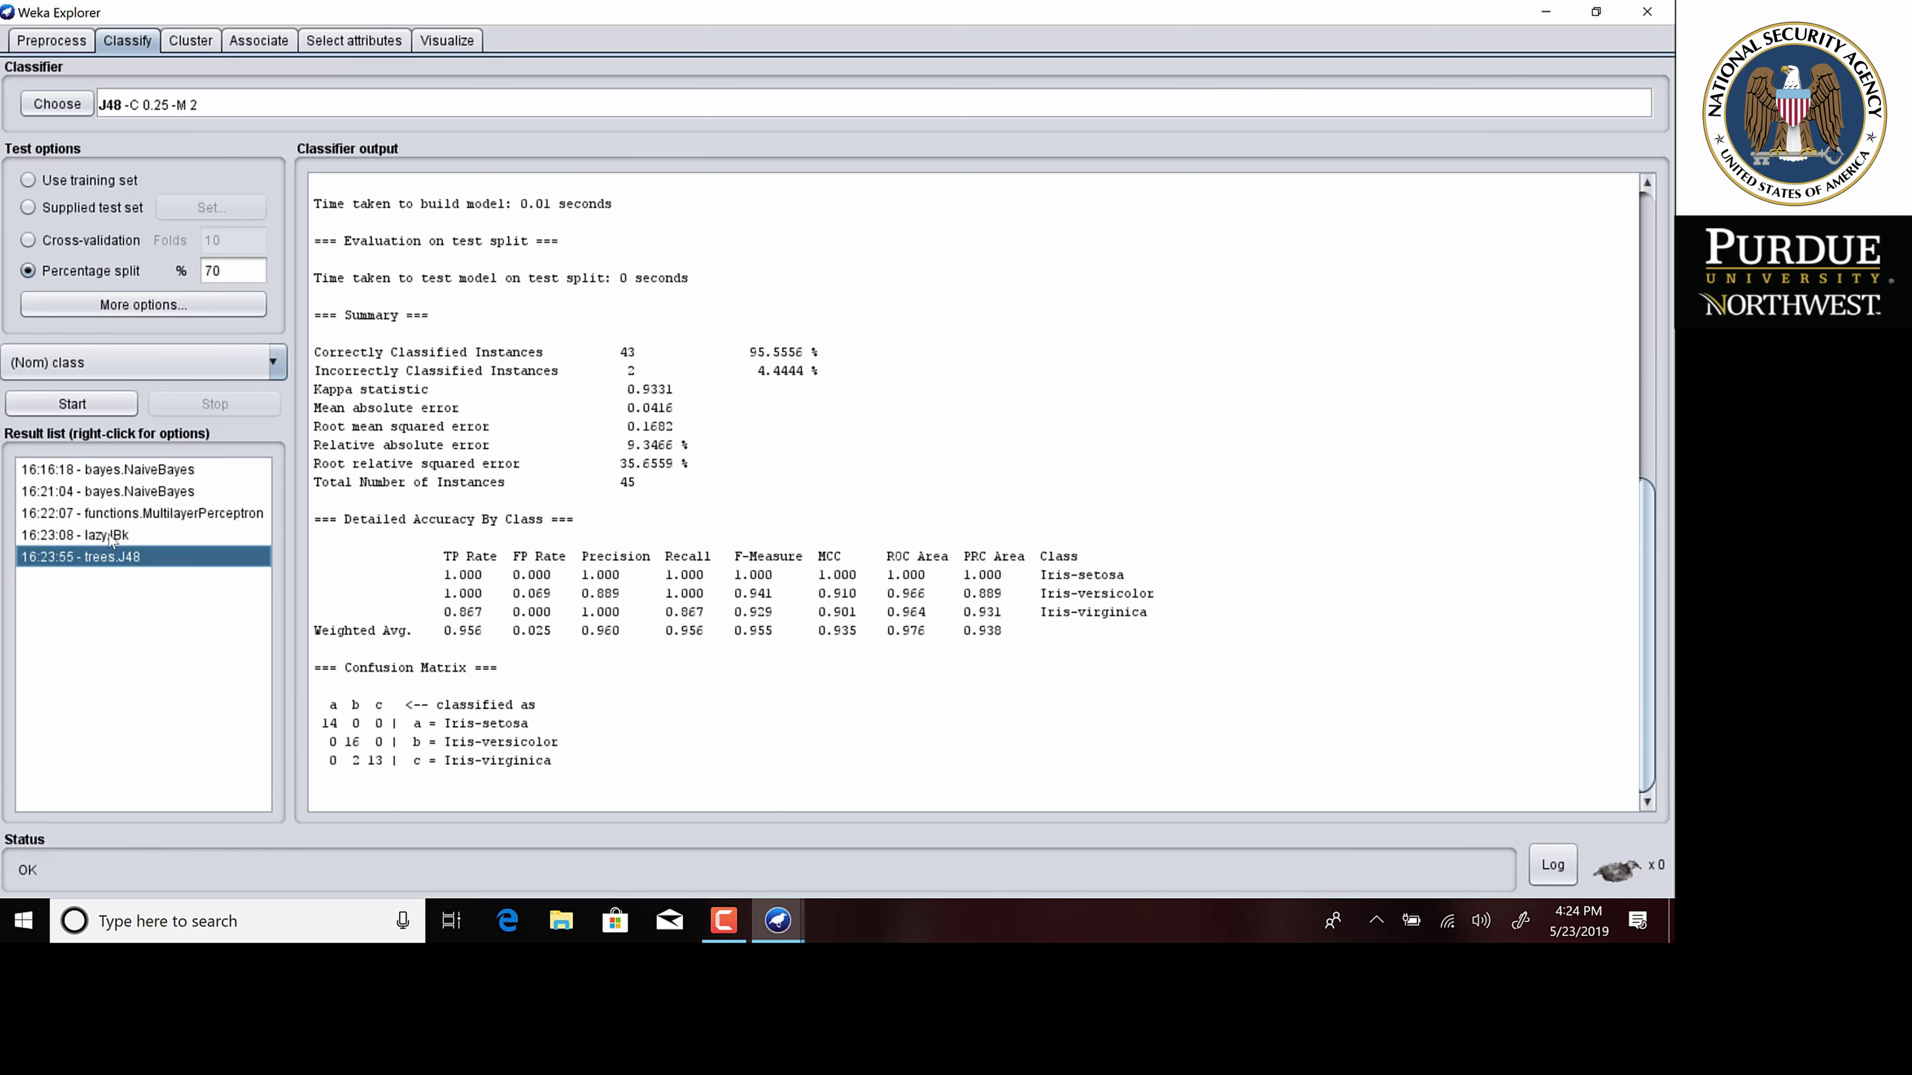
pyautogui.click(111, 537)
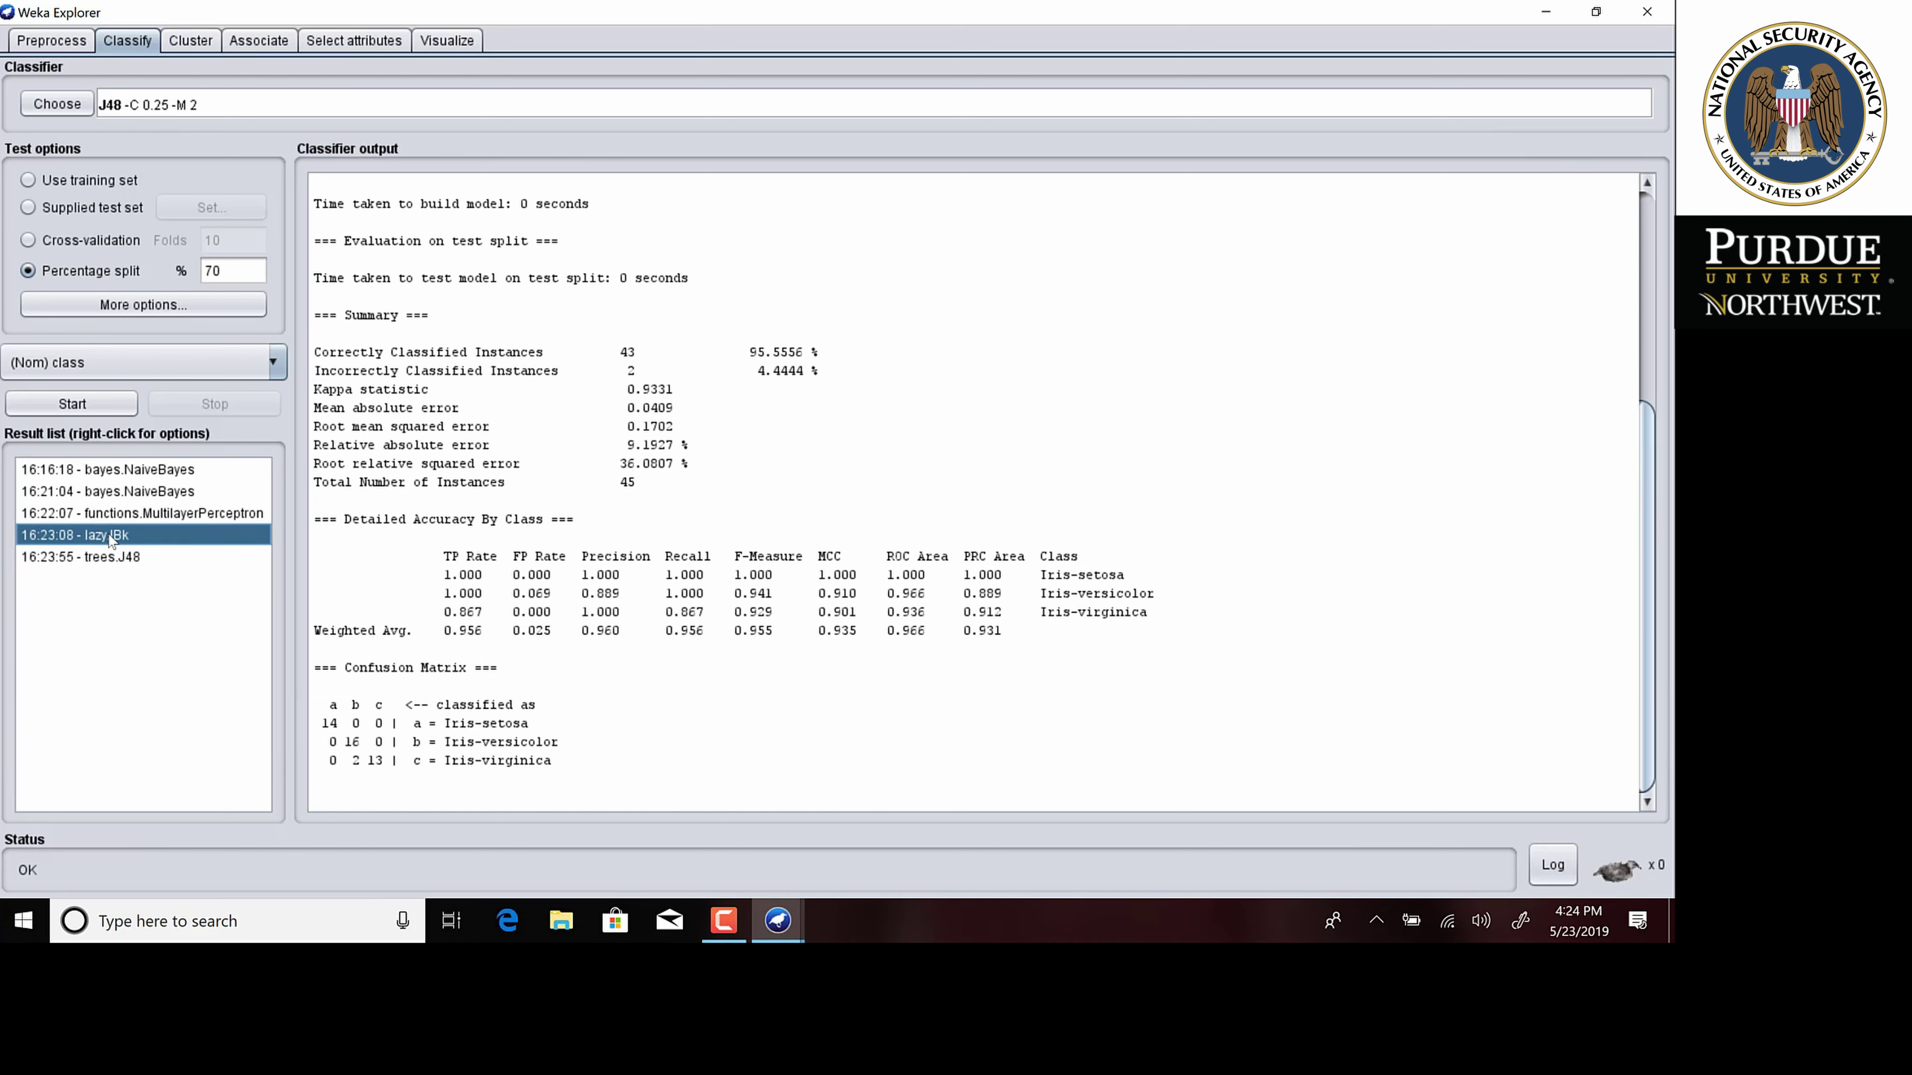
pyautogui.click(140, 520)
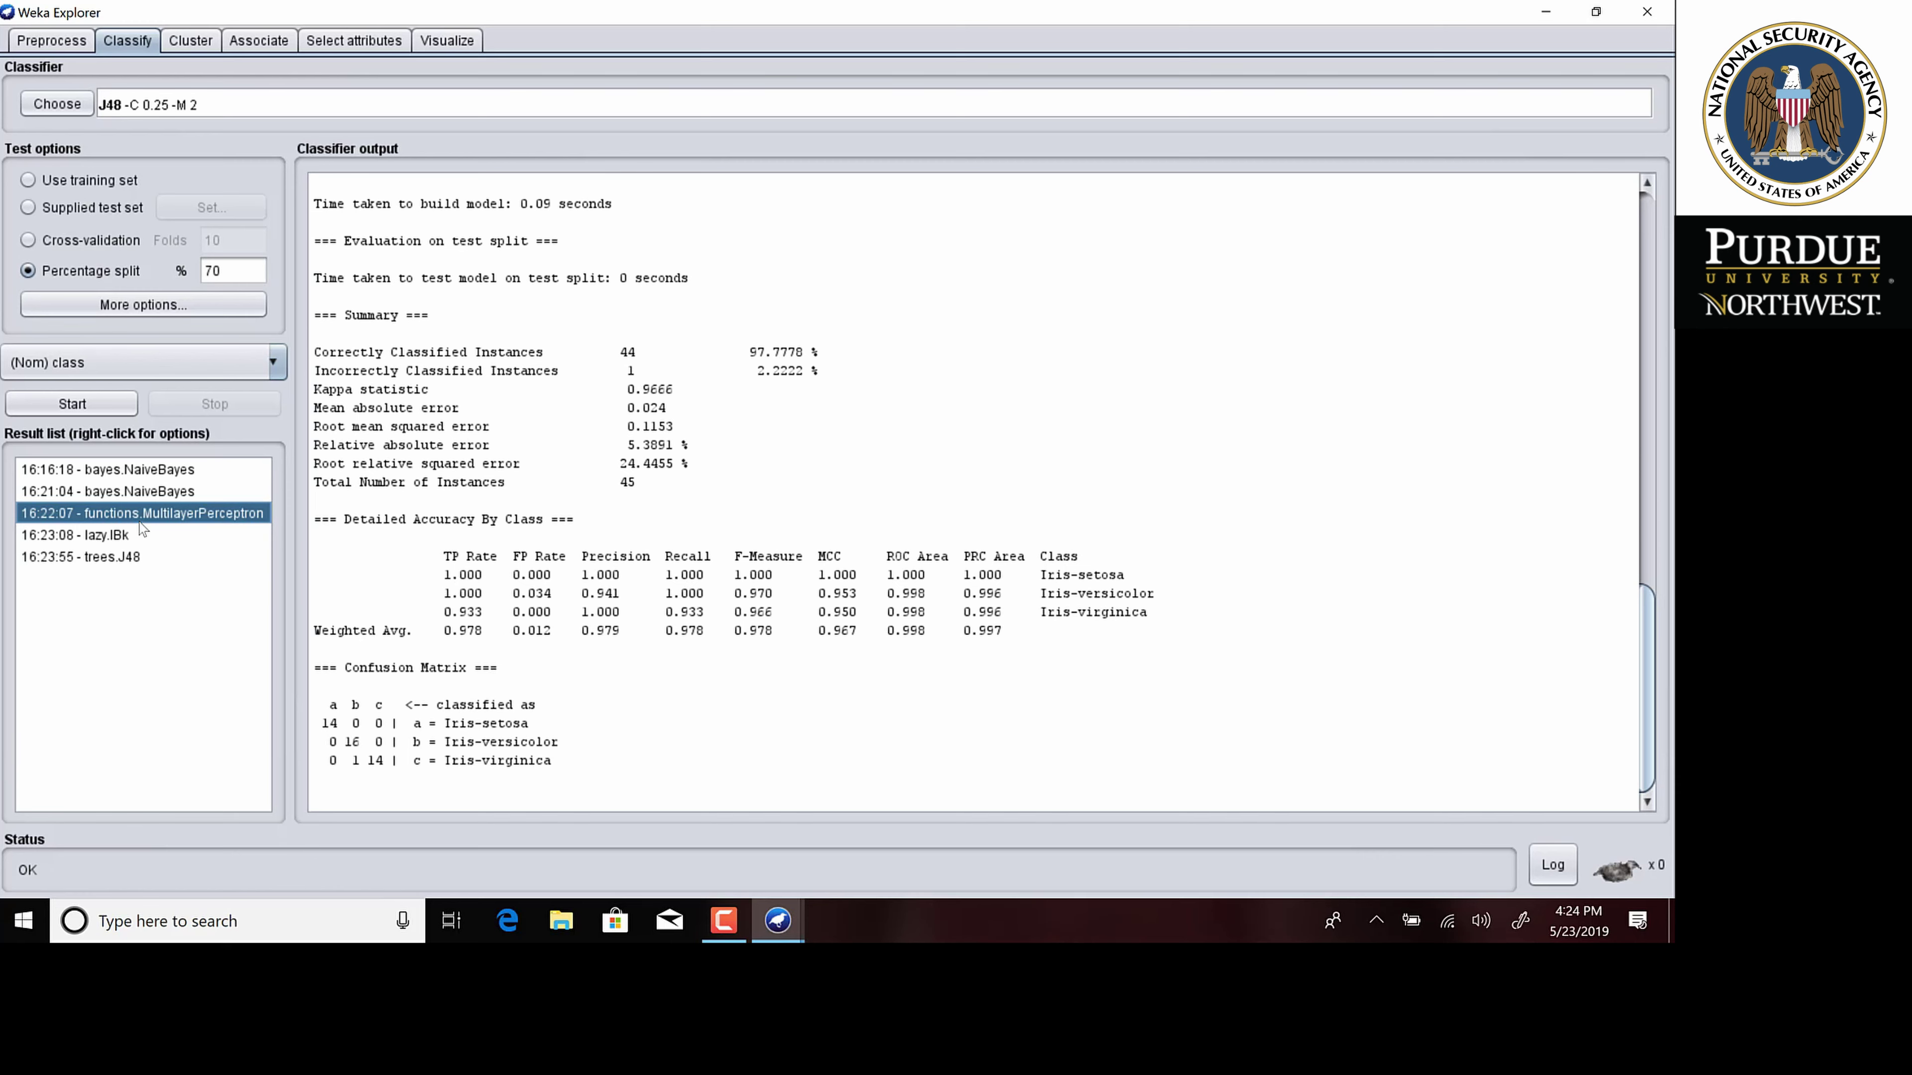
# Choose RandomForest from the trees group, review the J48 F-Measure, and run the RandomForest evaluation.
pyautogui.click(72, 109)
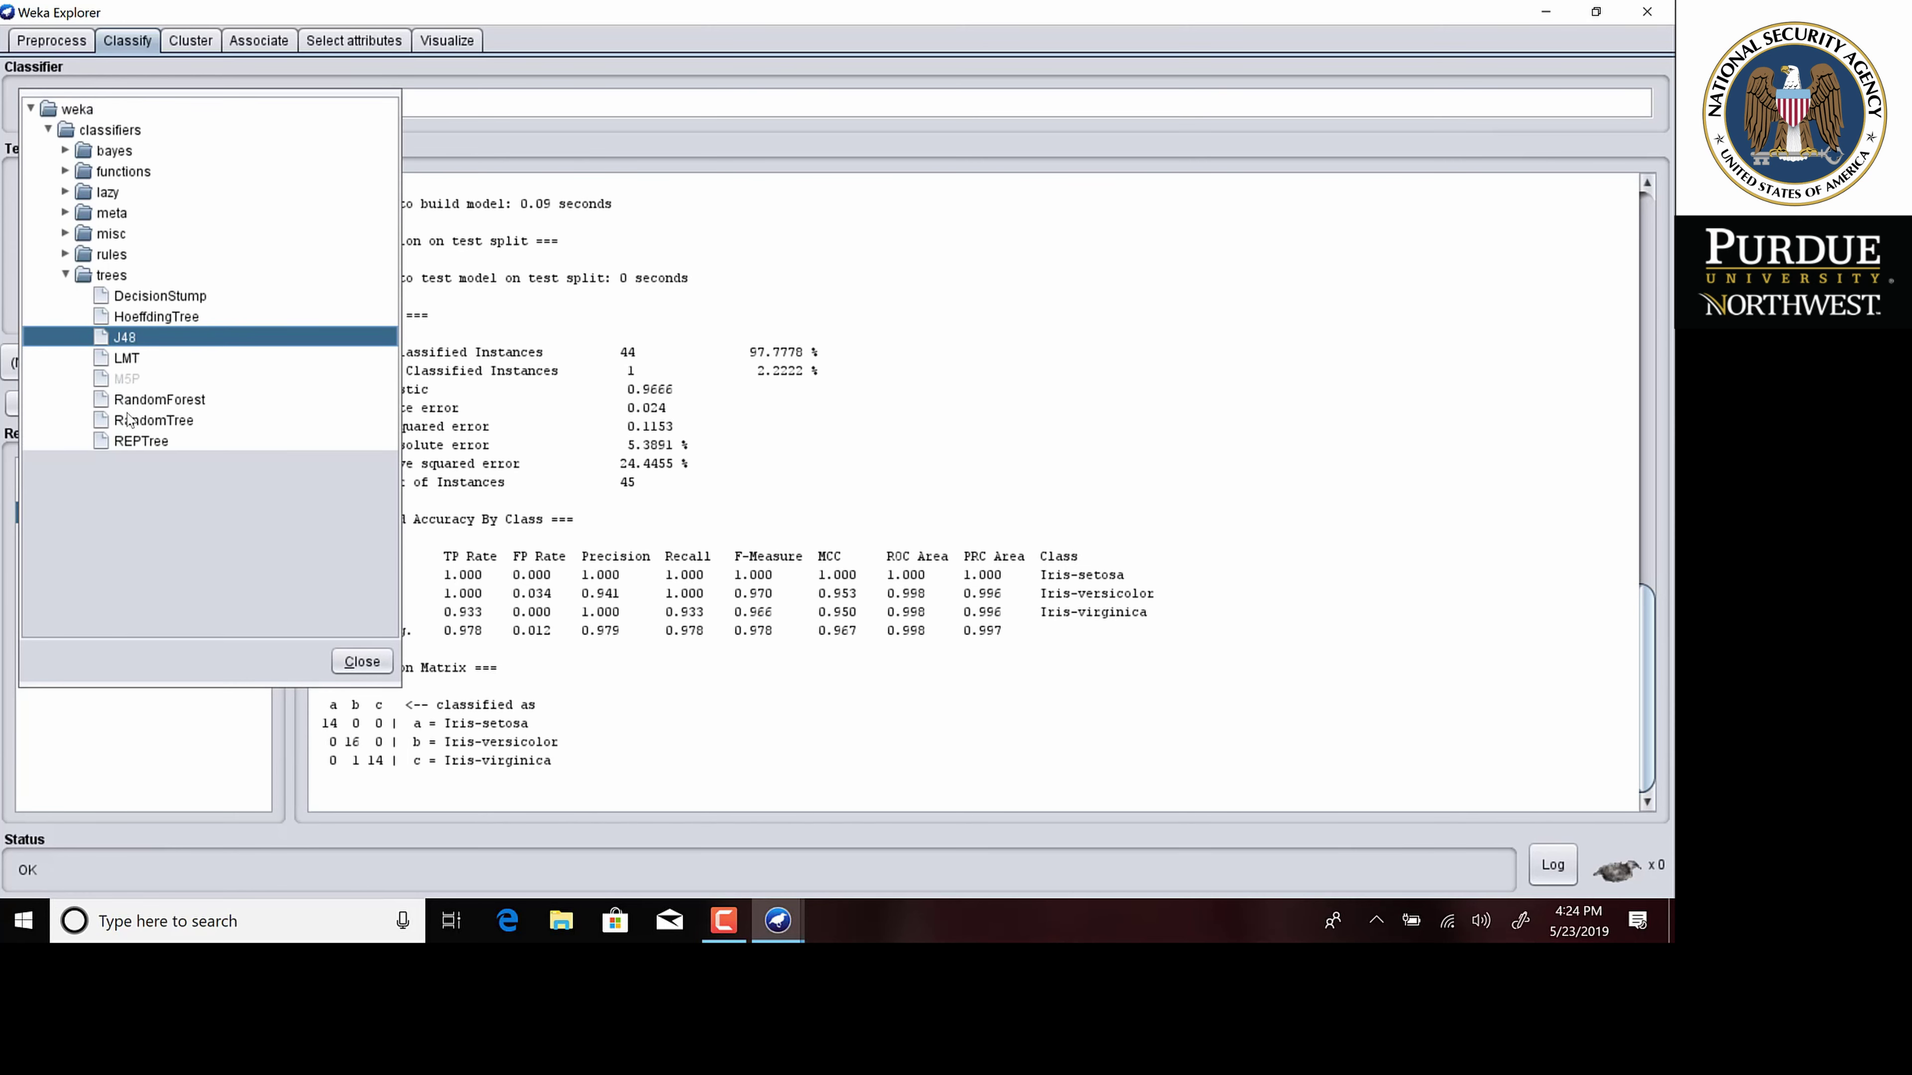
pyautogui.click(154, 402)
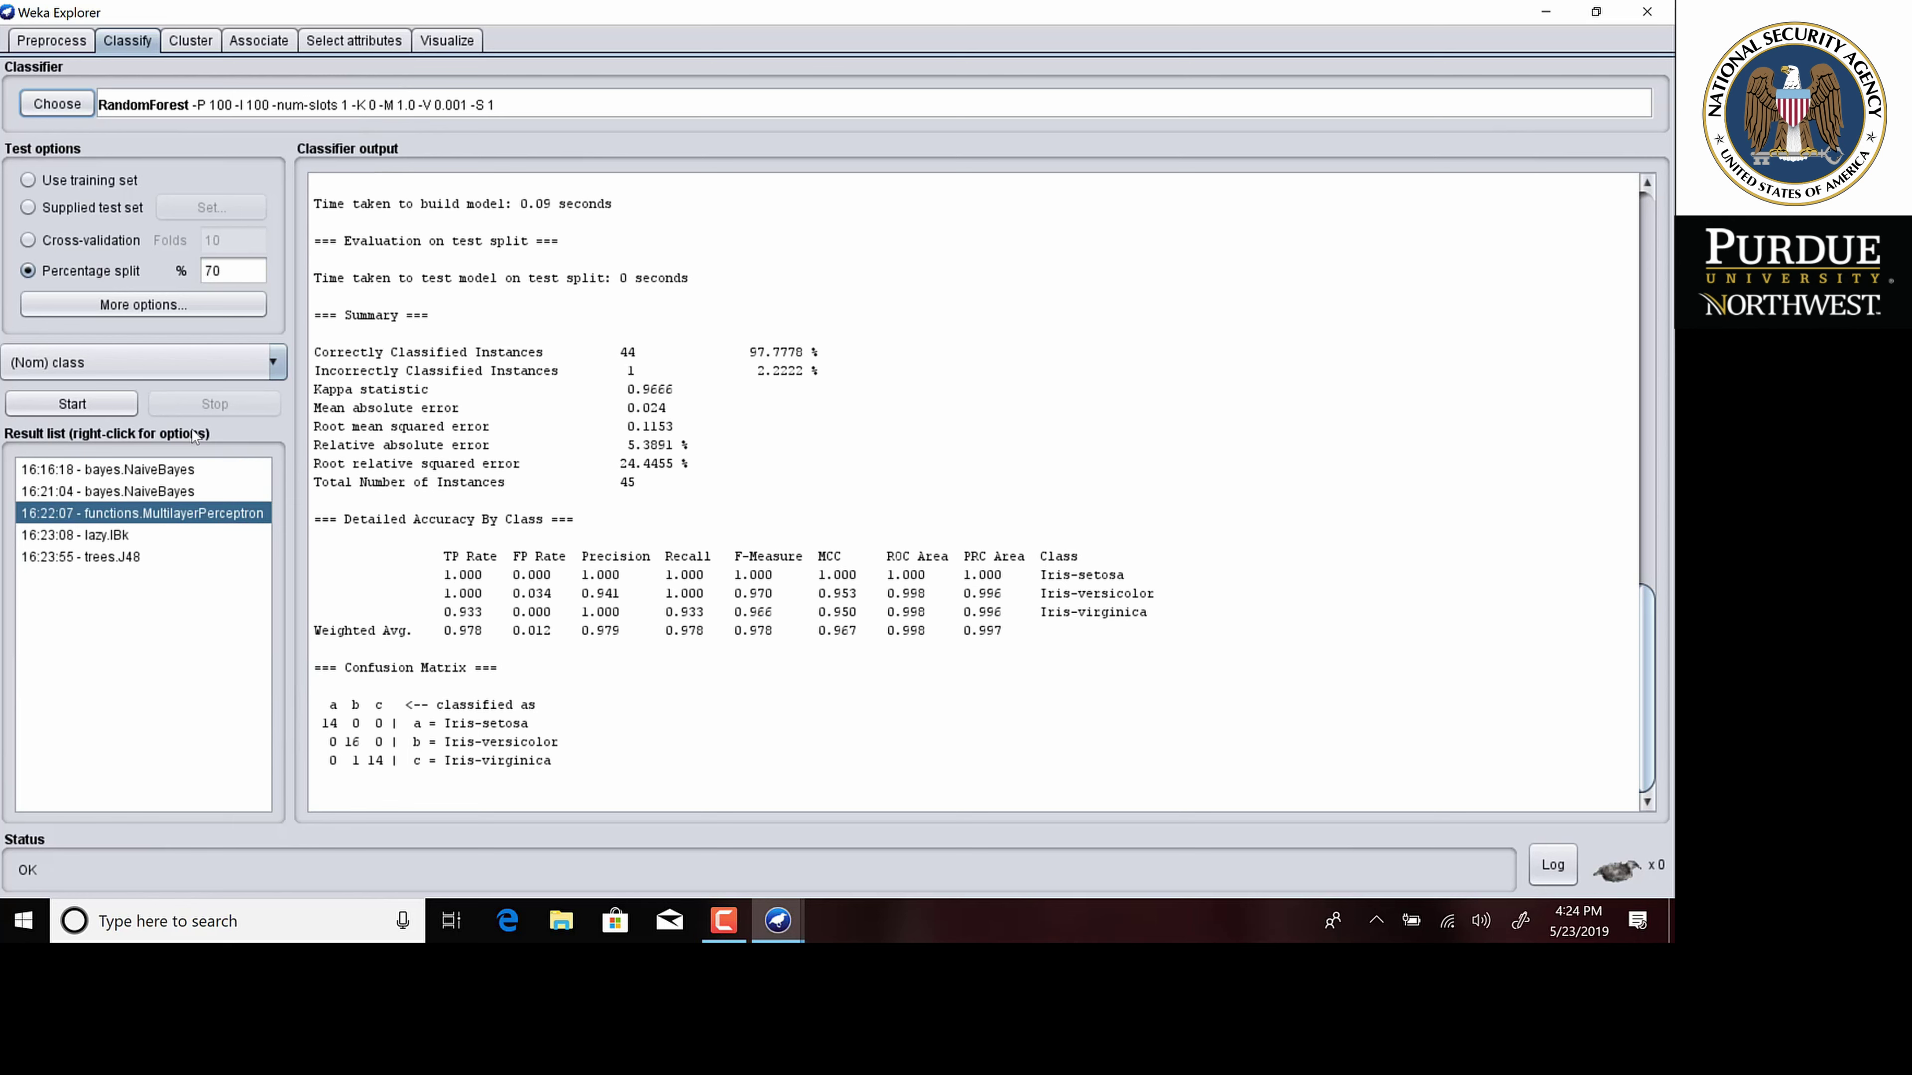
pyautogui.click(129, 558)
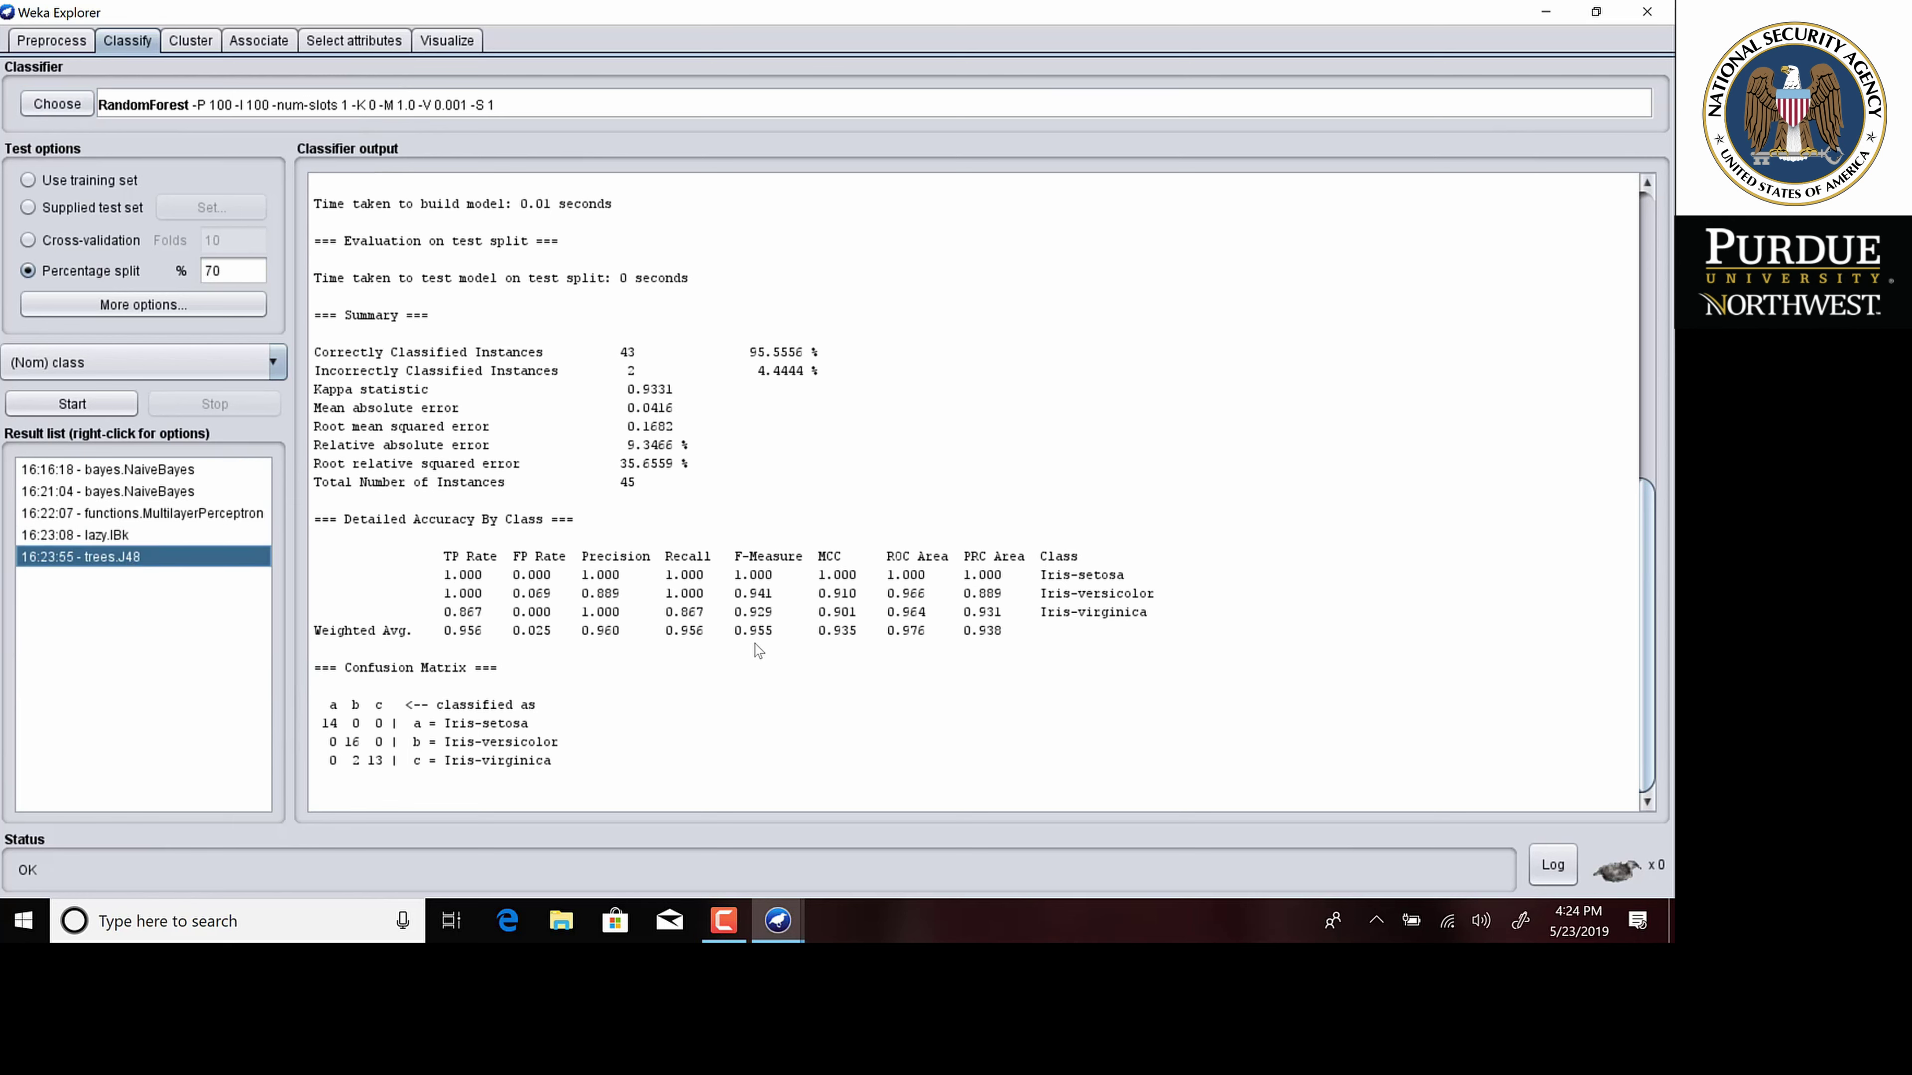
pyautogui.click(117, 404)
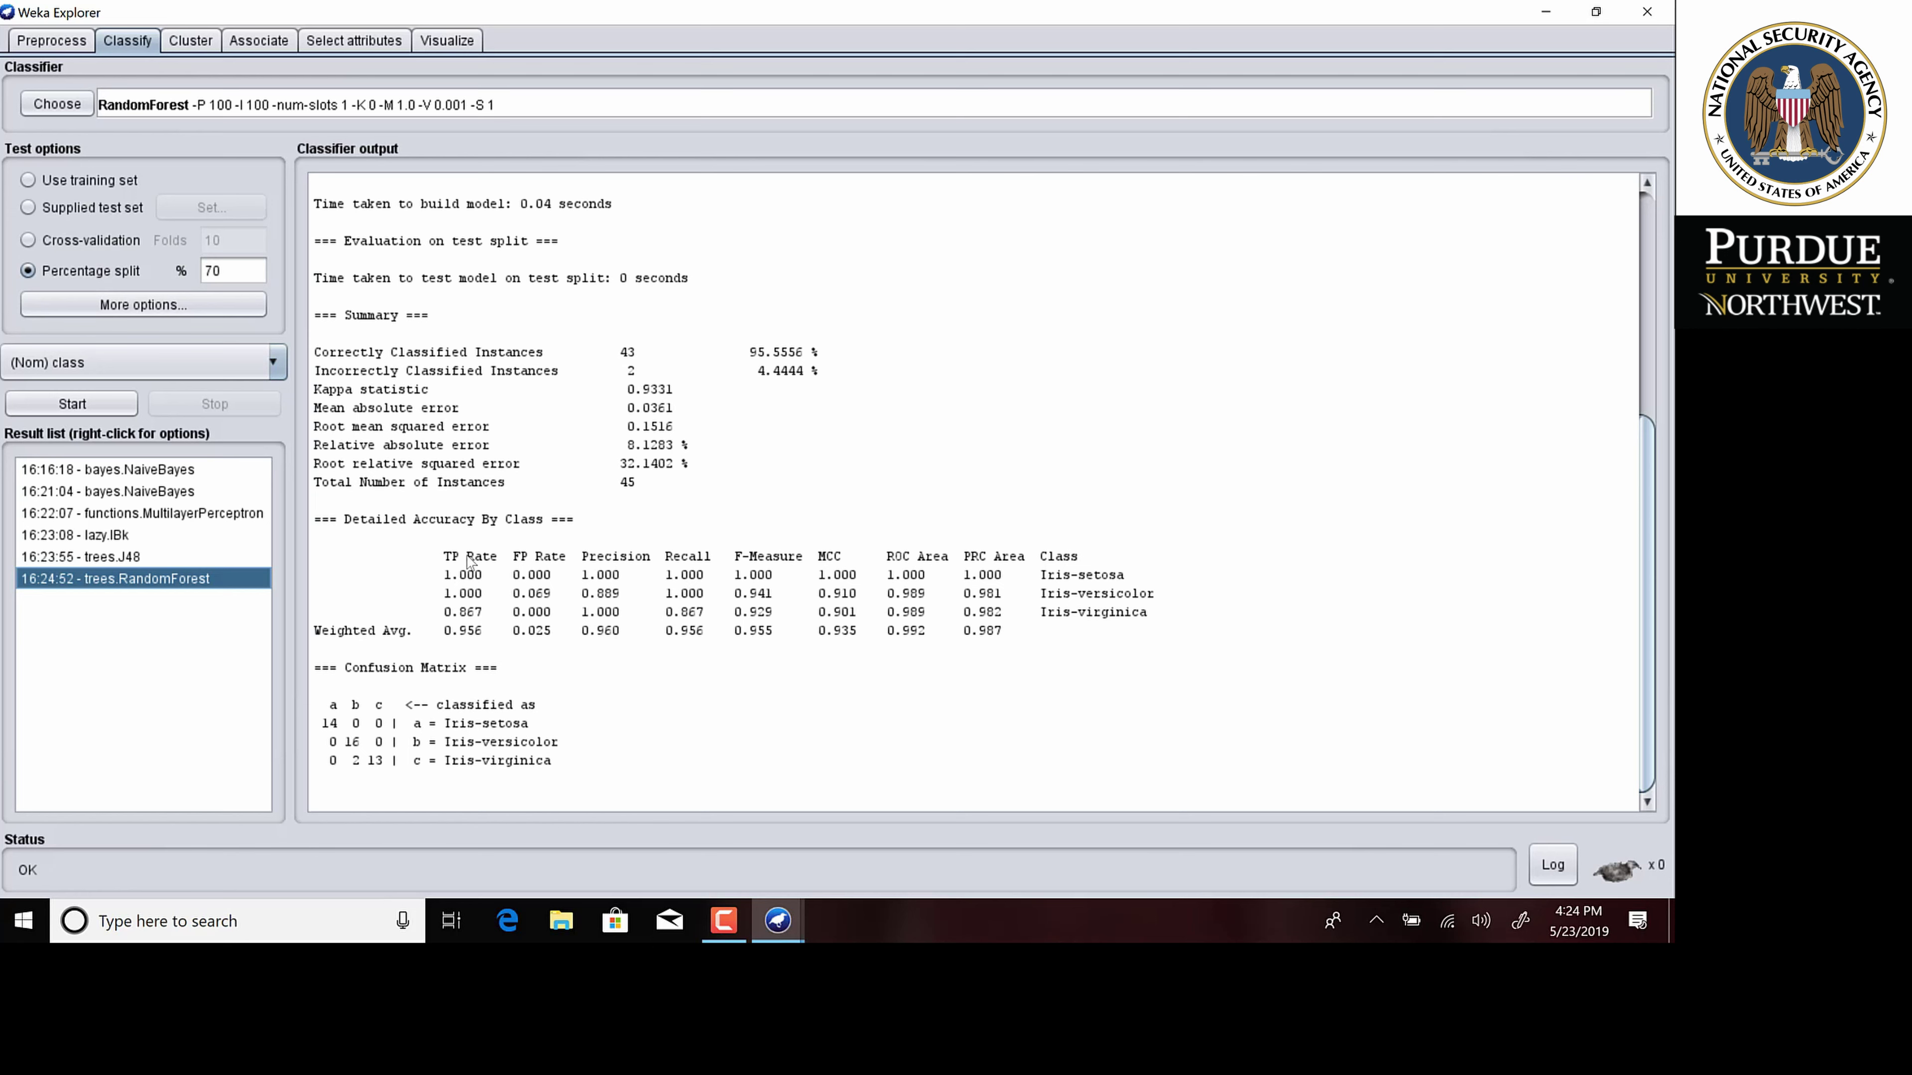
# Compare the RandomForest results with the J48, IBk, both NaiveBayes and MultilayerPerceptron runs.
pyautogui.click(122, 562)
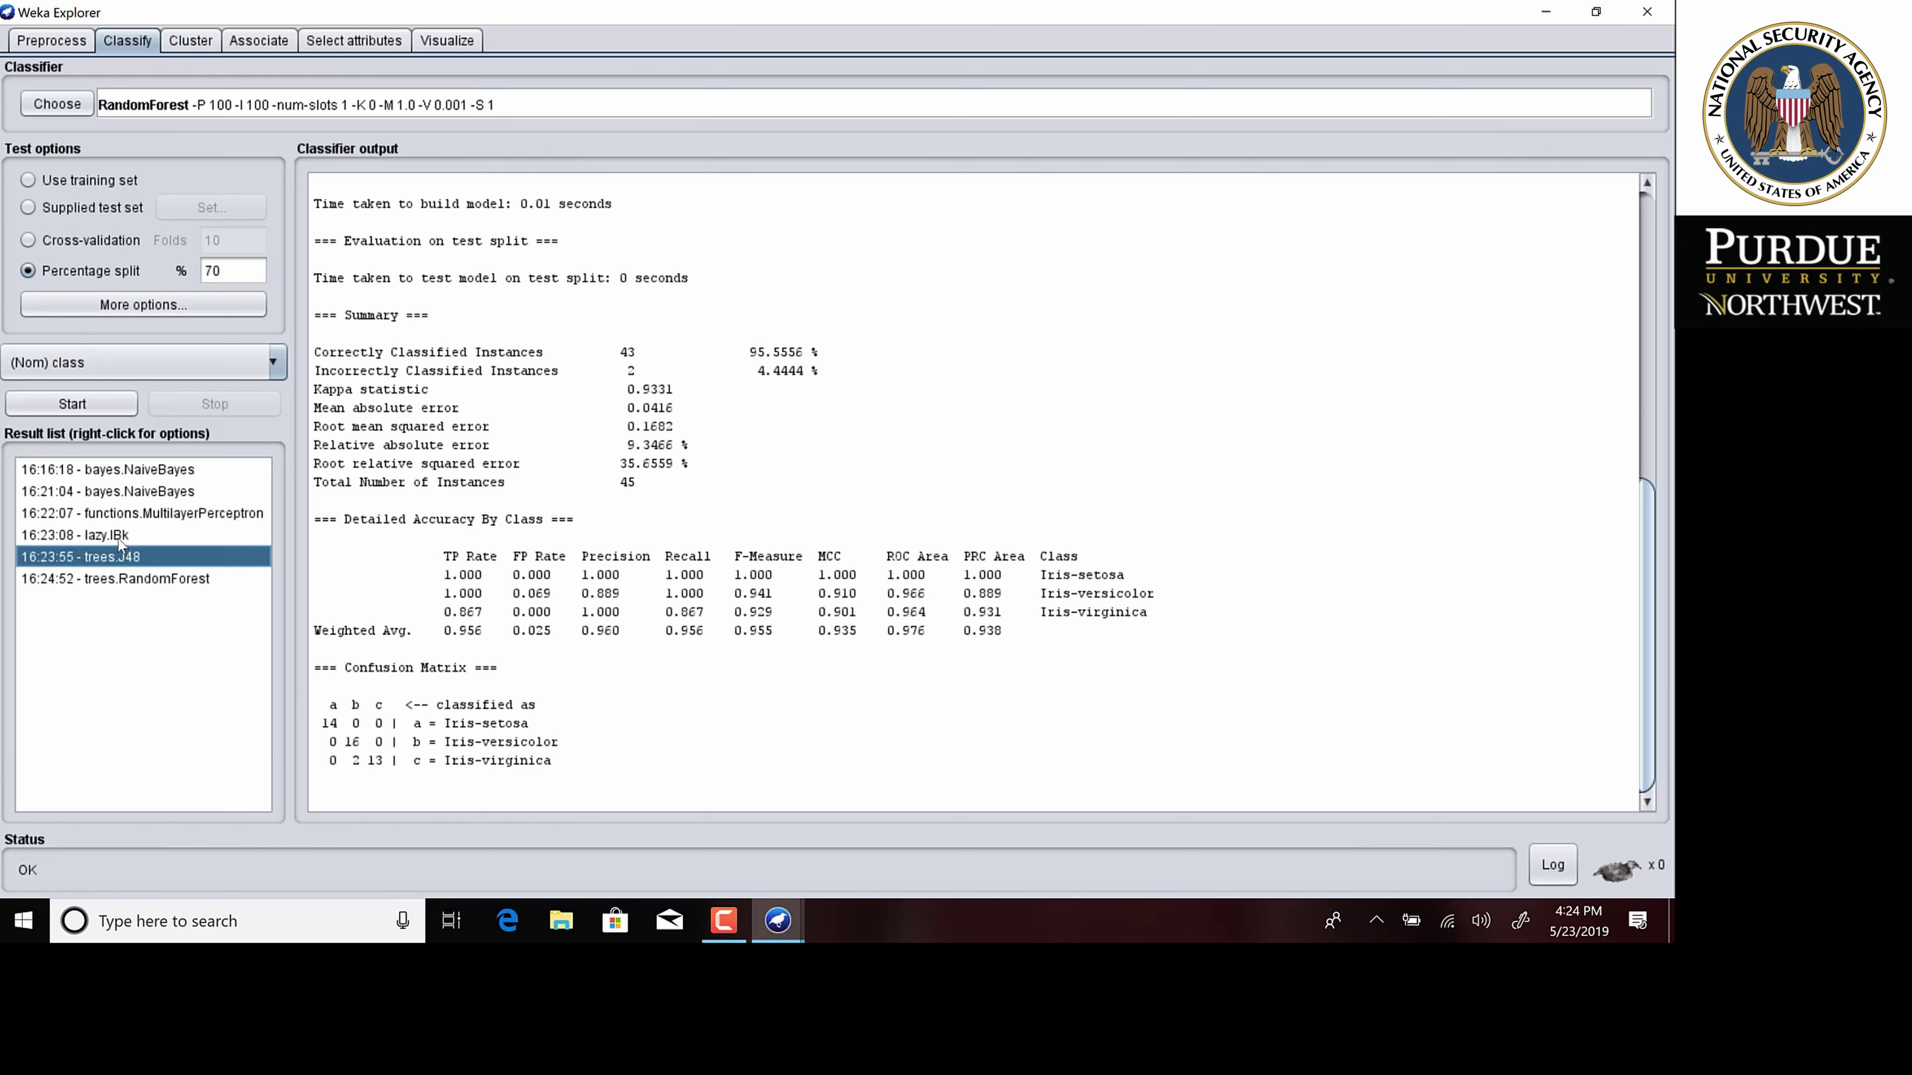
pyautogui.click(119, 537)
pyautogui.click(143, 496)
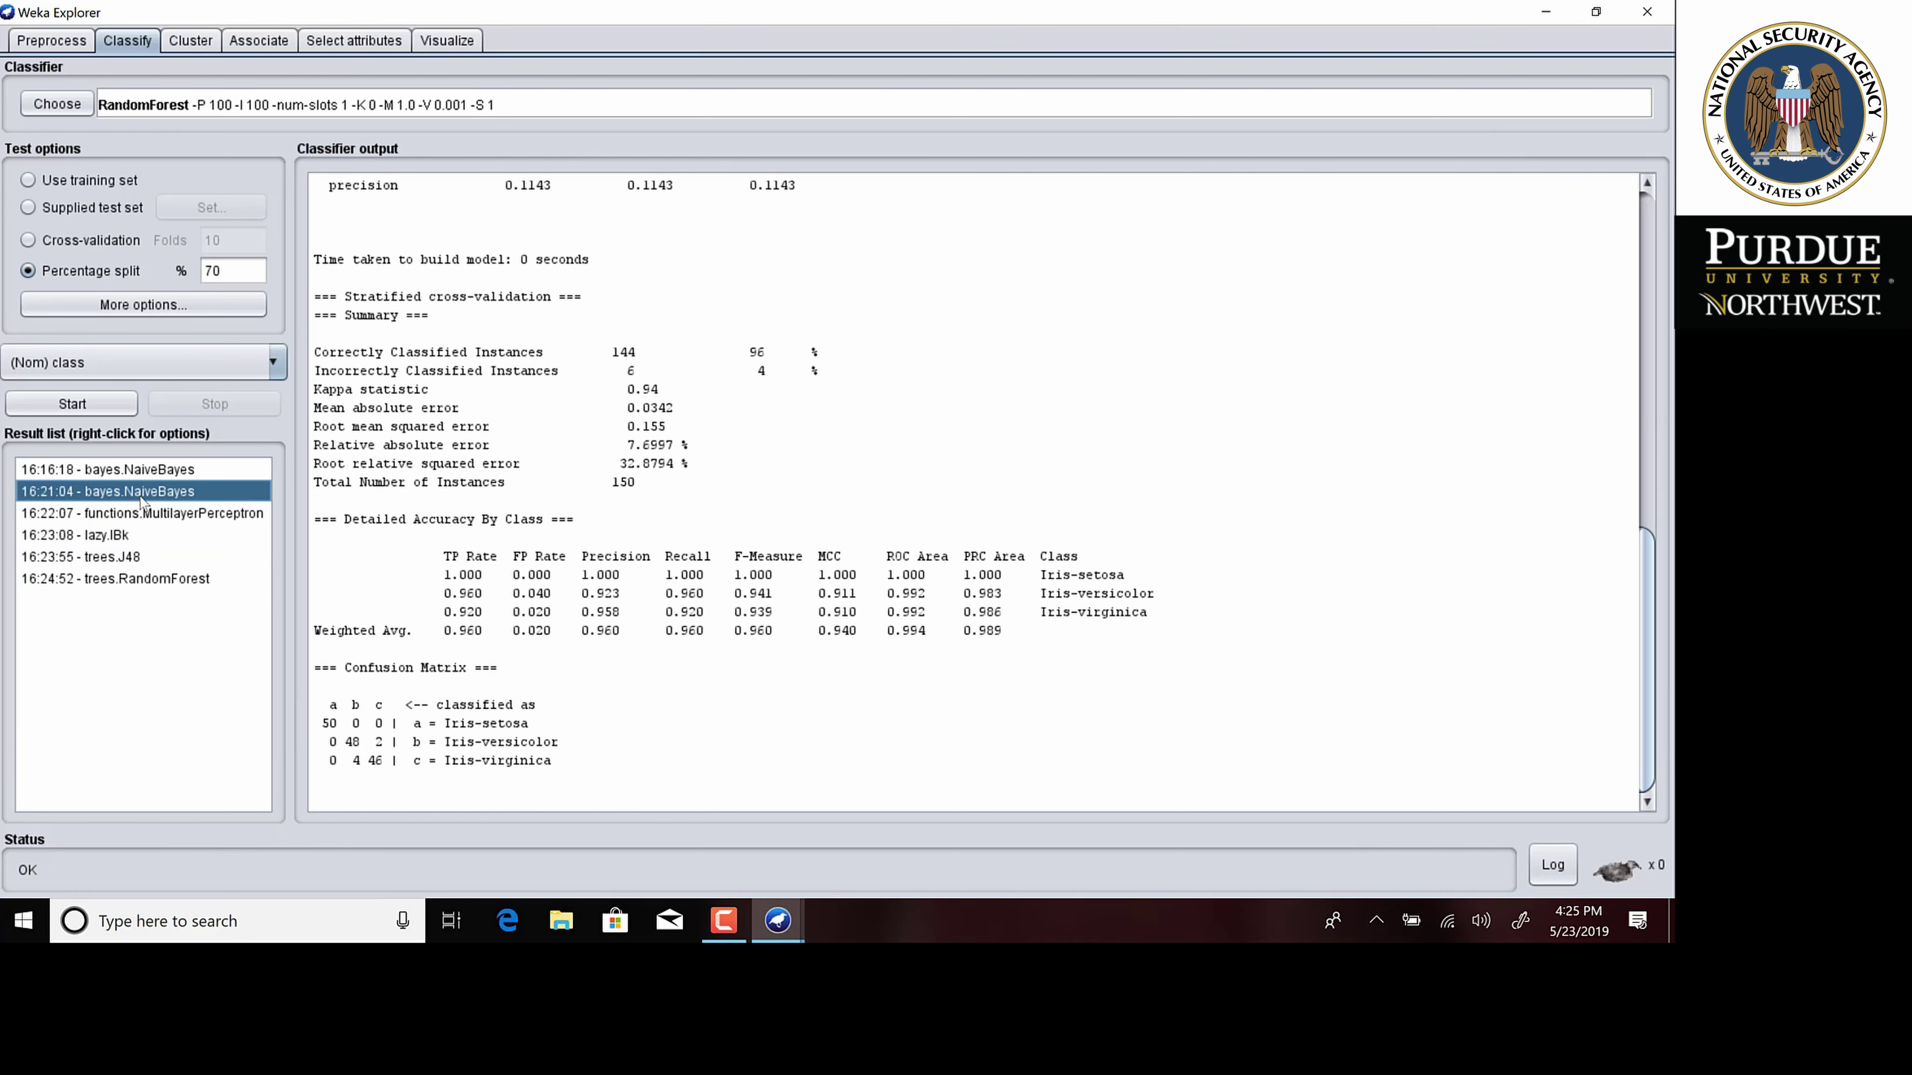
pyautogui.click(143, 475)
pyautogui.click(143, 515)
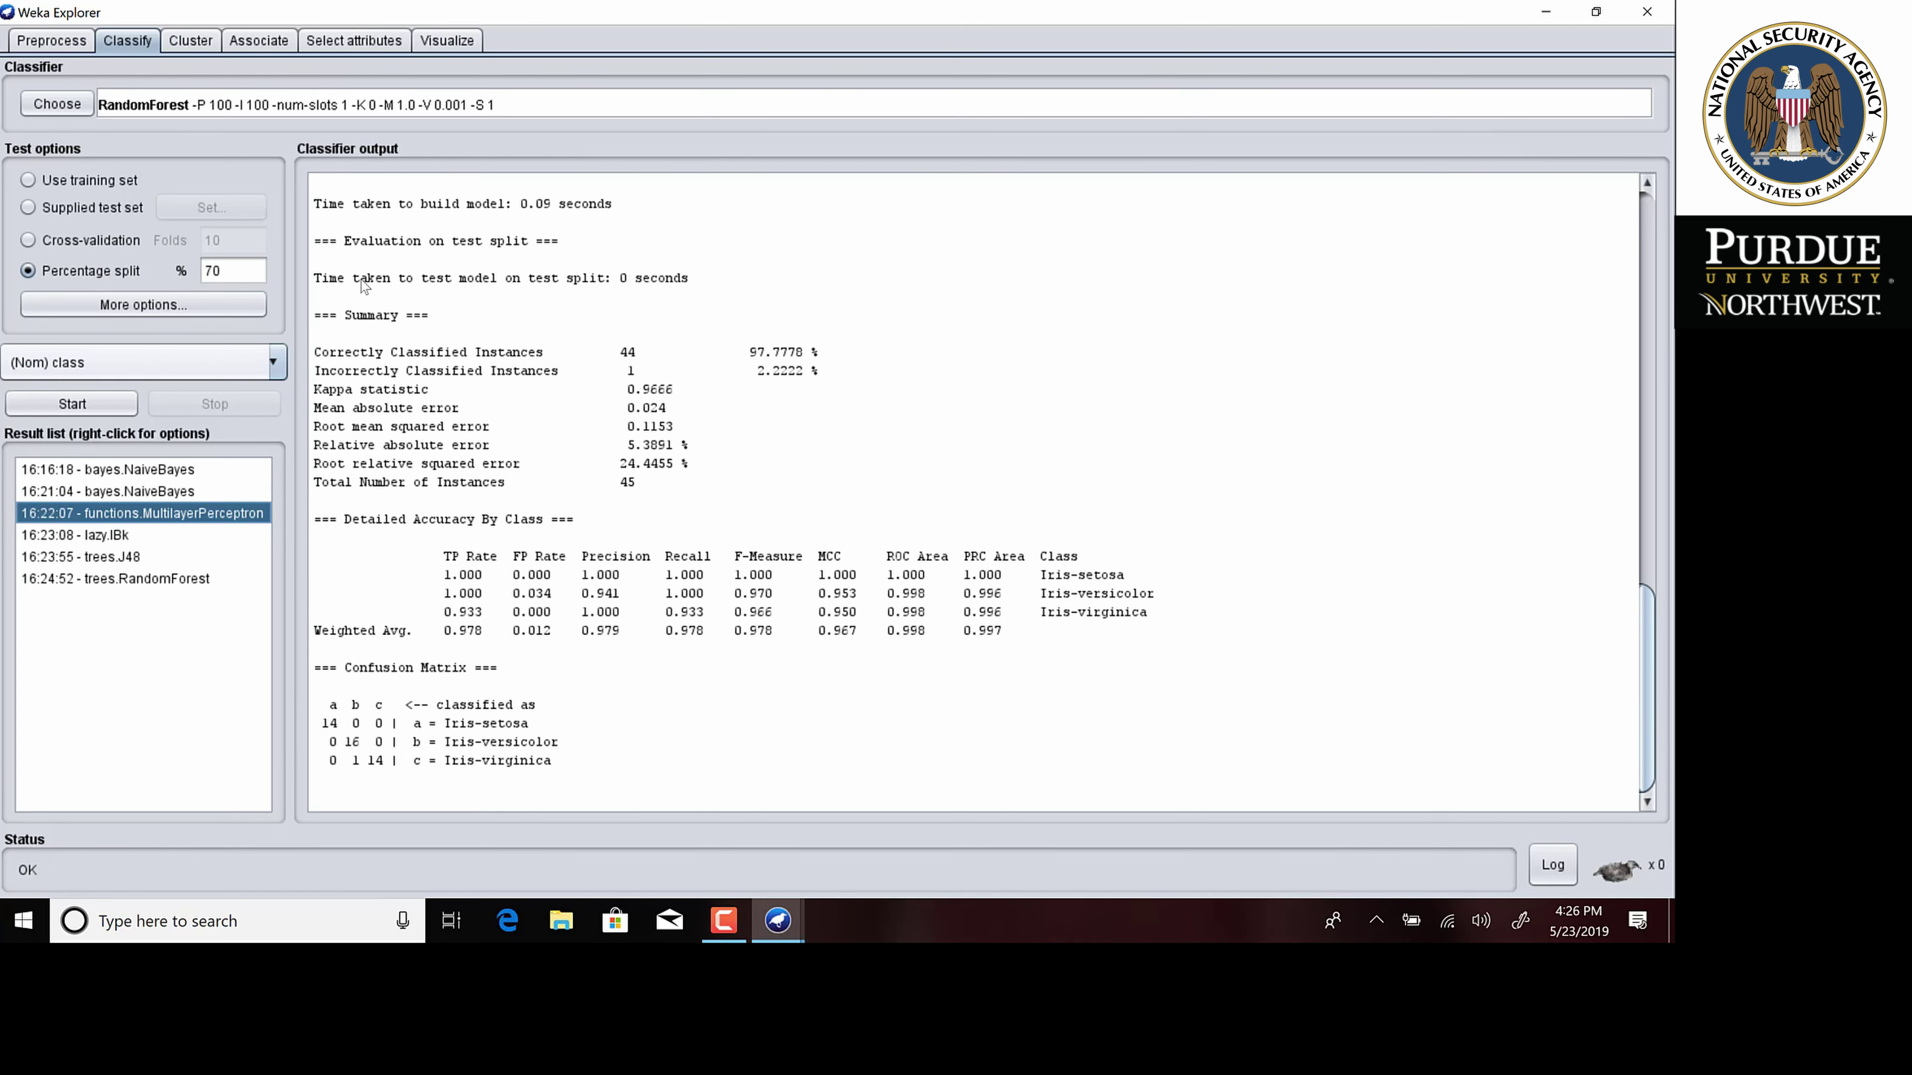
# Set up attribute selection with the Ranker search method and accept the InfoGain attribute evaluator.
pyautogui.click(356, 43)
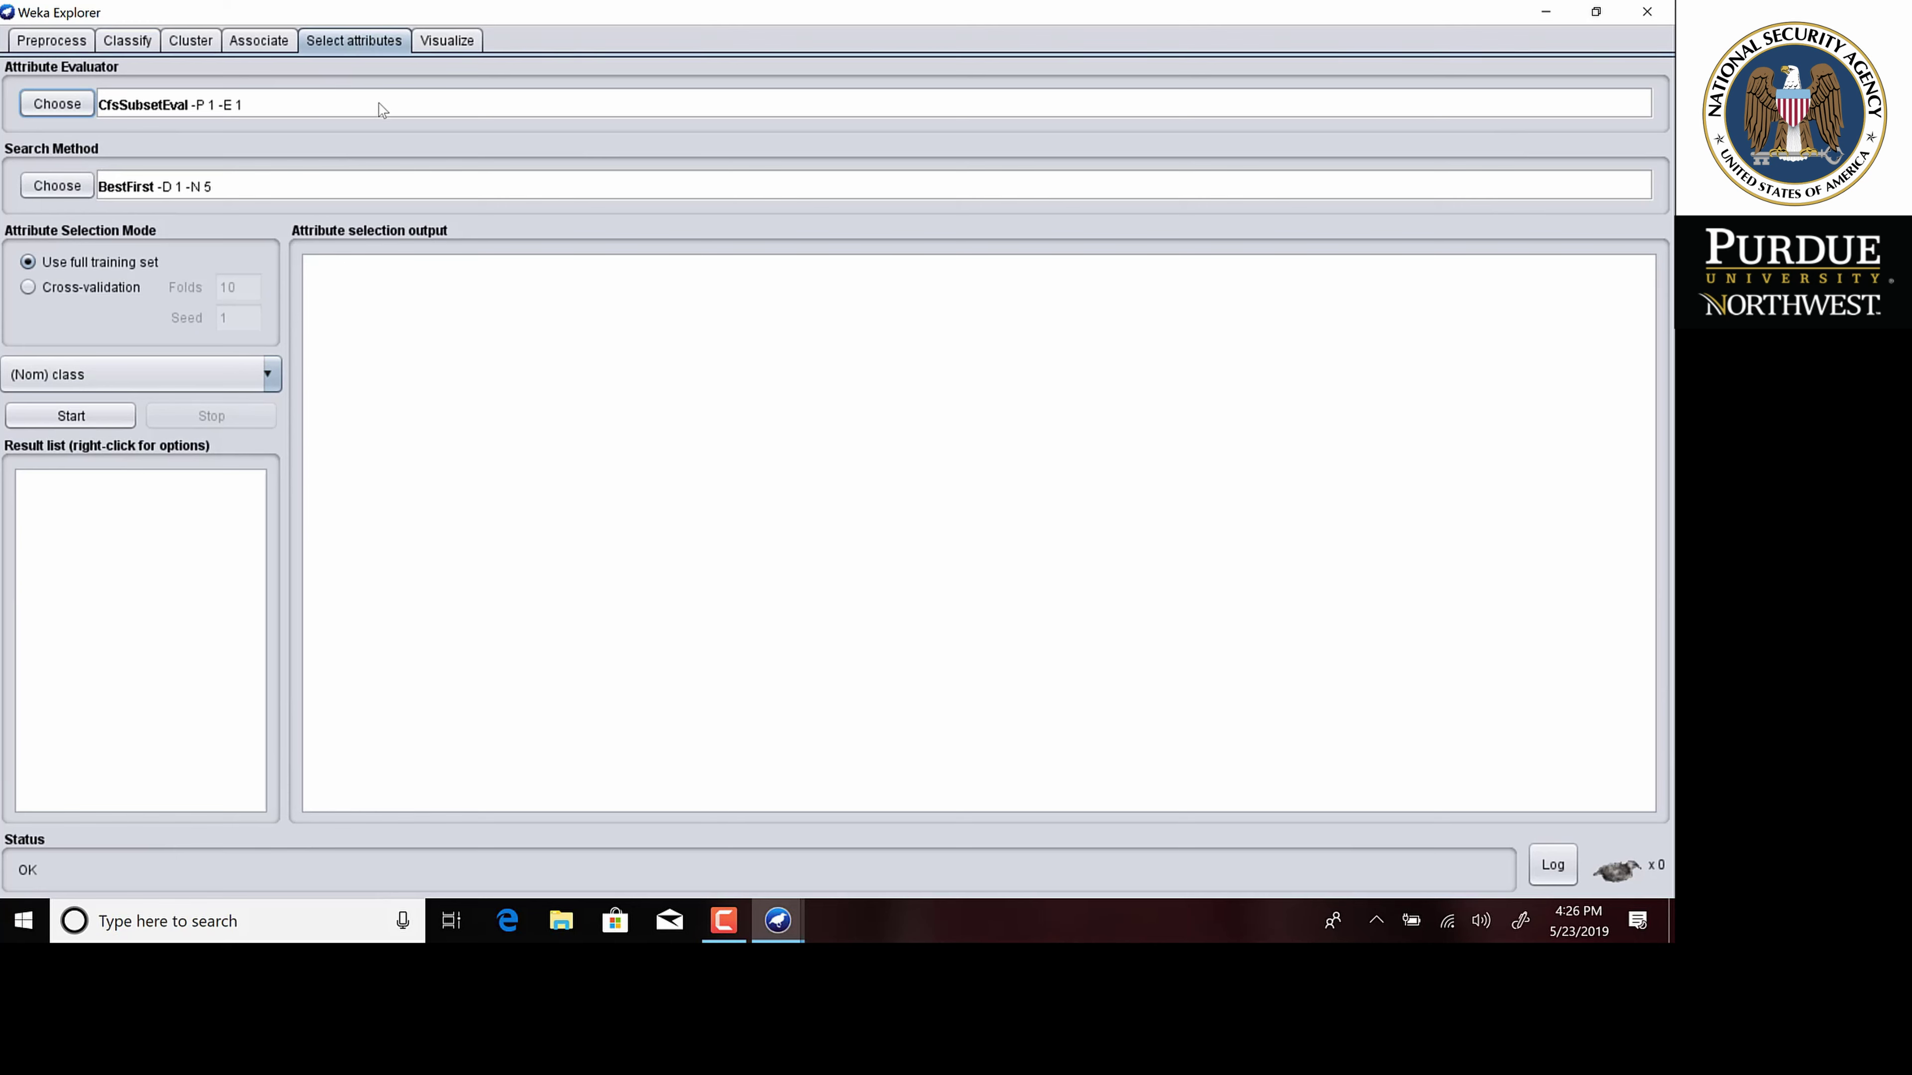
pyautogui.click(57, 186)
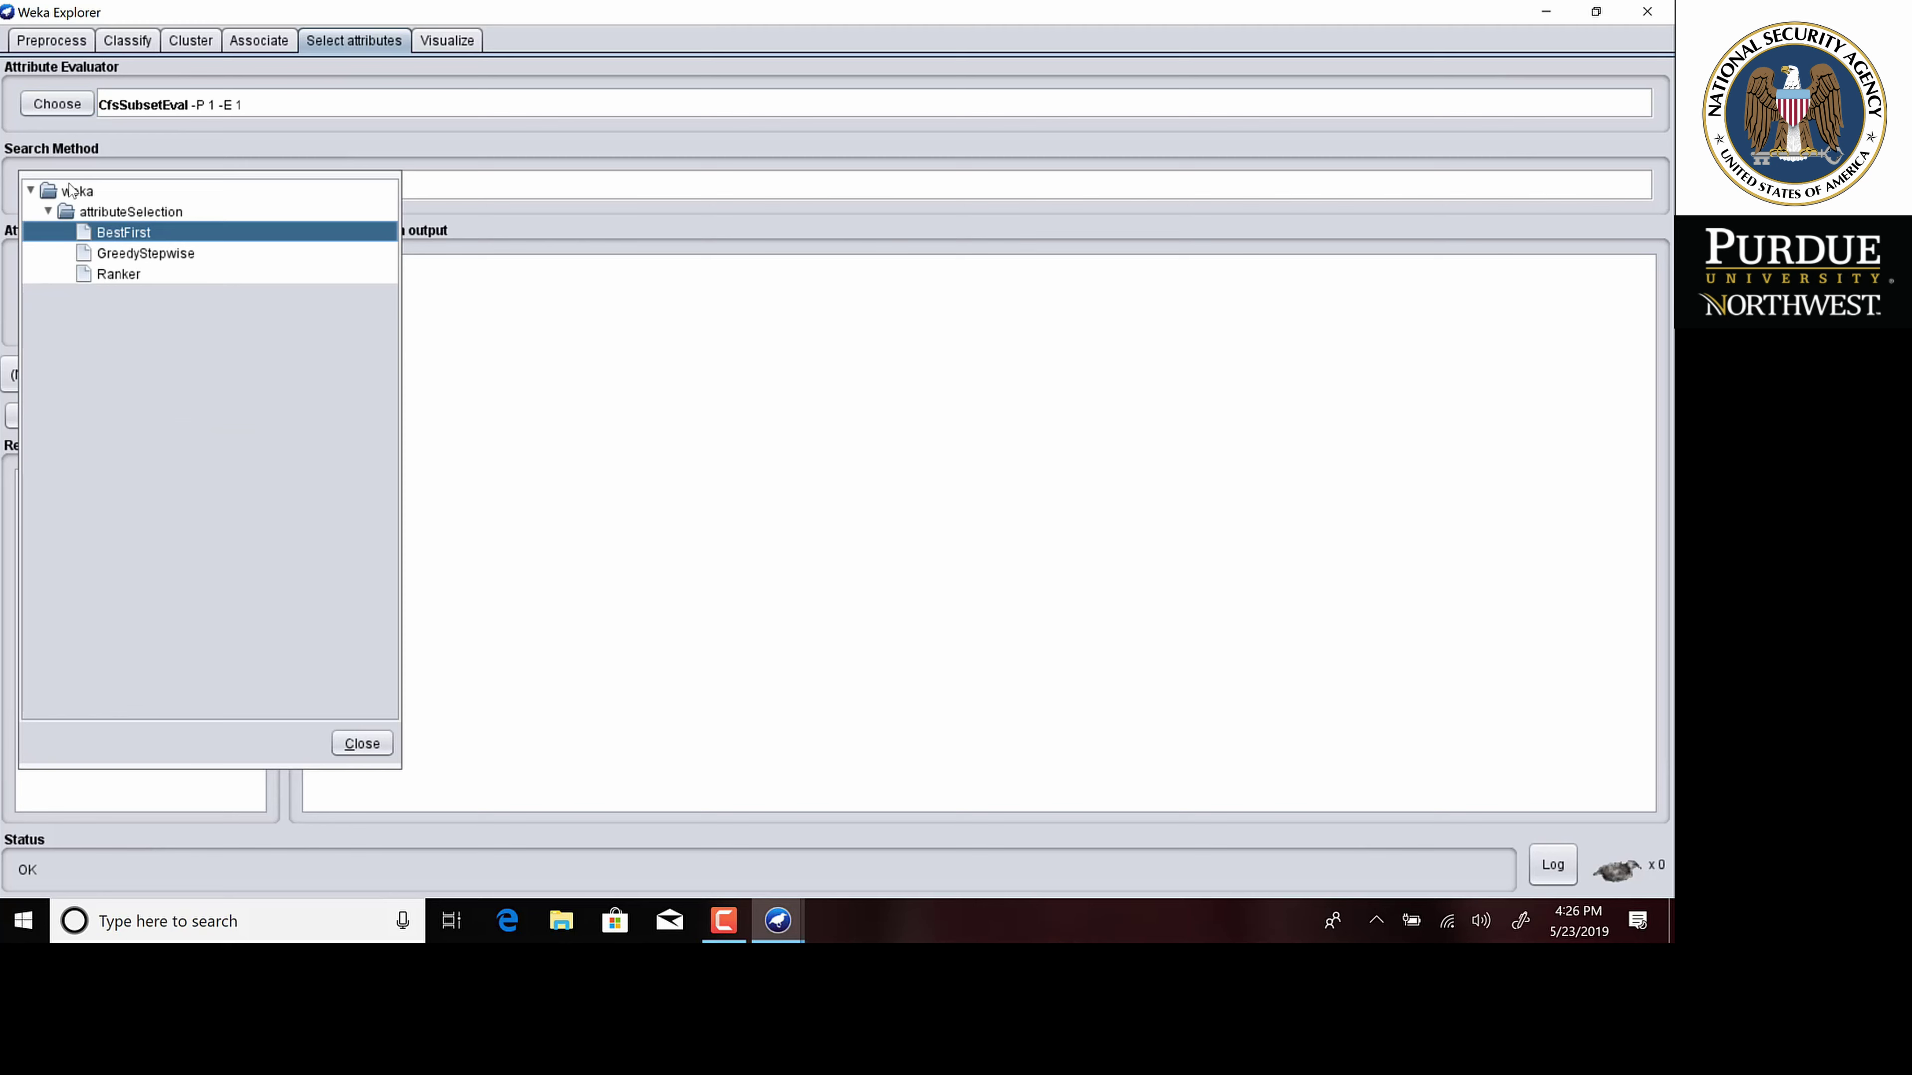
pyautogui.click(118, 274)
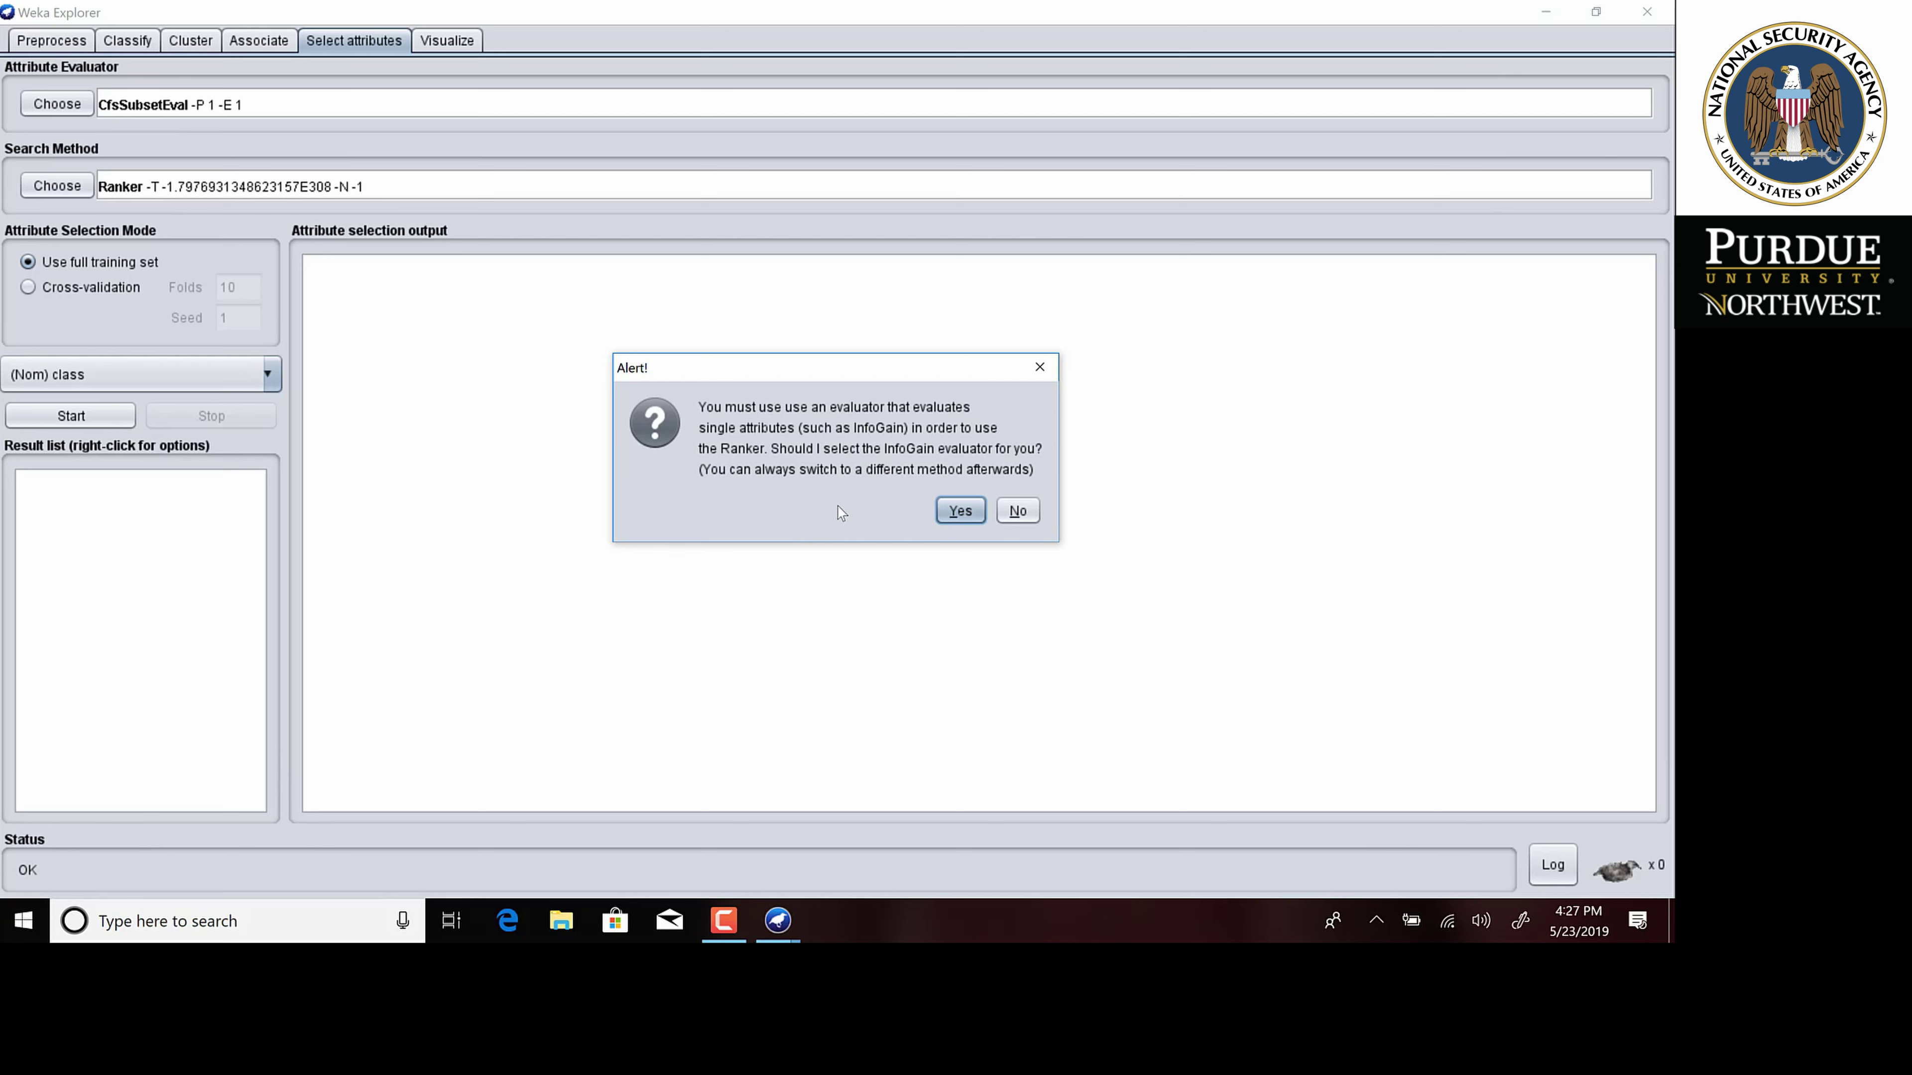
pyautogui.click(961, 511)
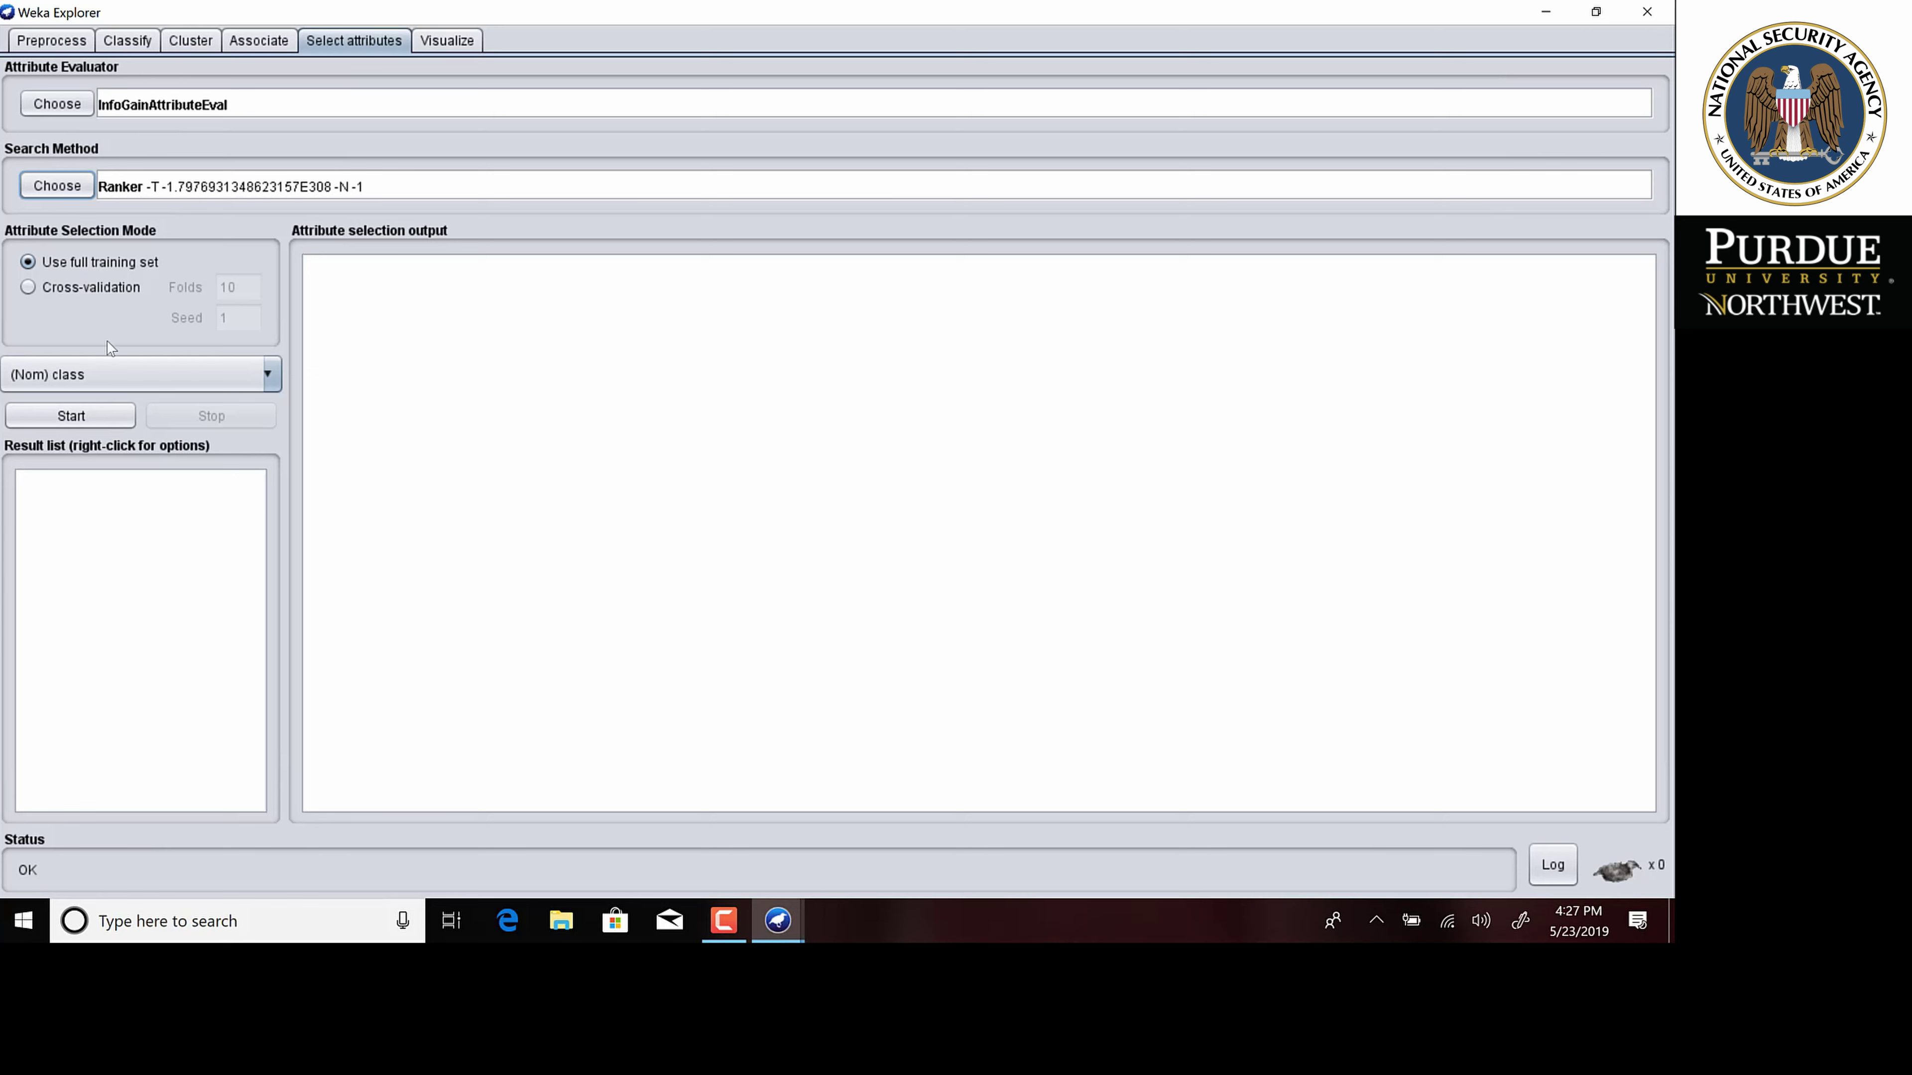
# Keep the nominal class attribute as the target and run the attribute selection on the full training set.
pyautogui.click(274, 371)
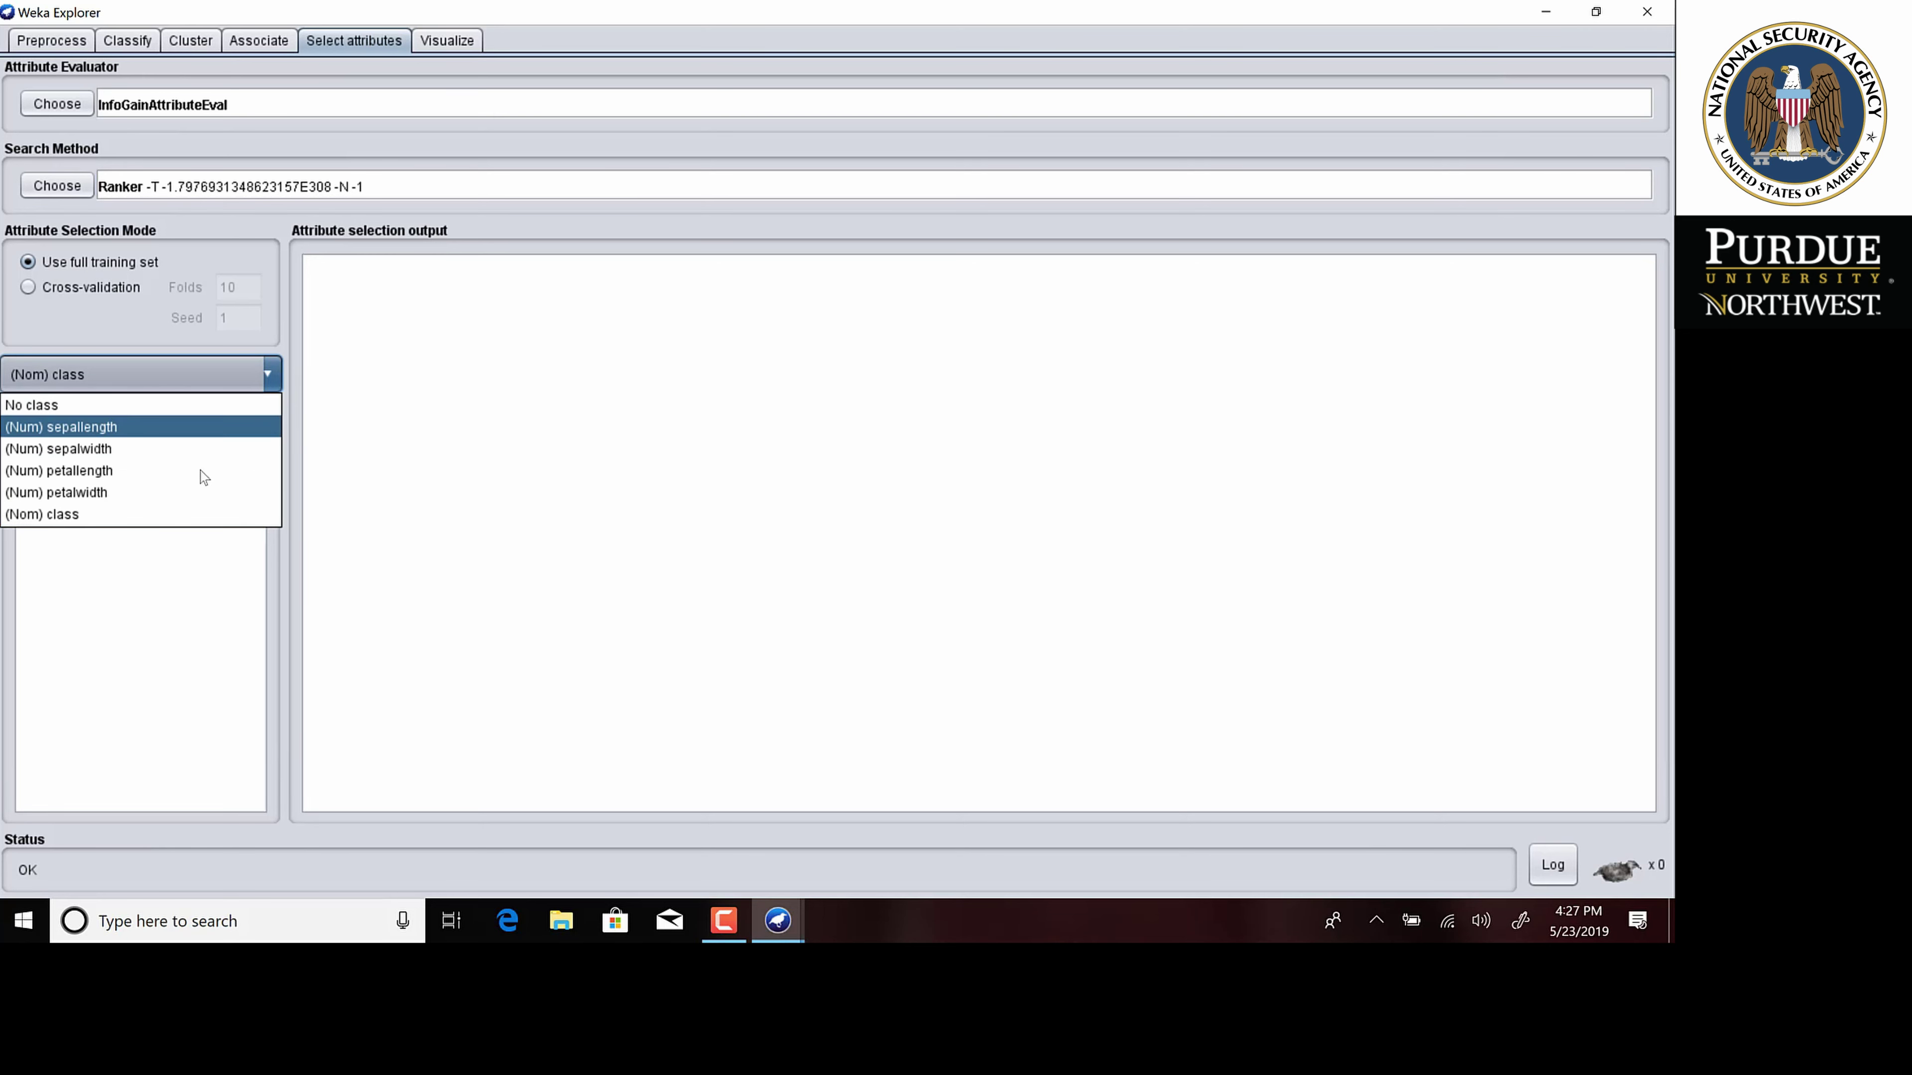
pyautogui.click(129, 514)
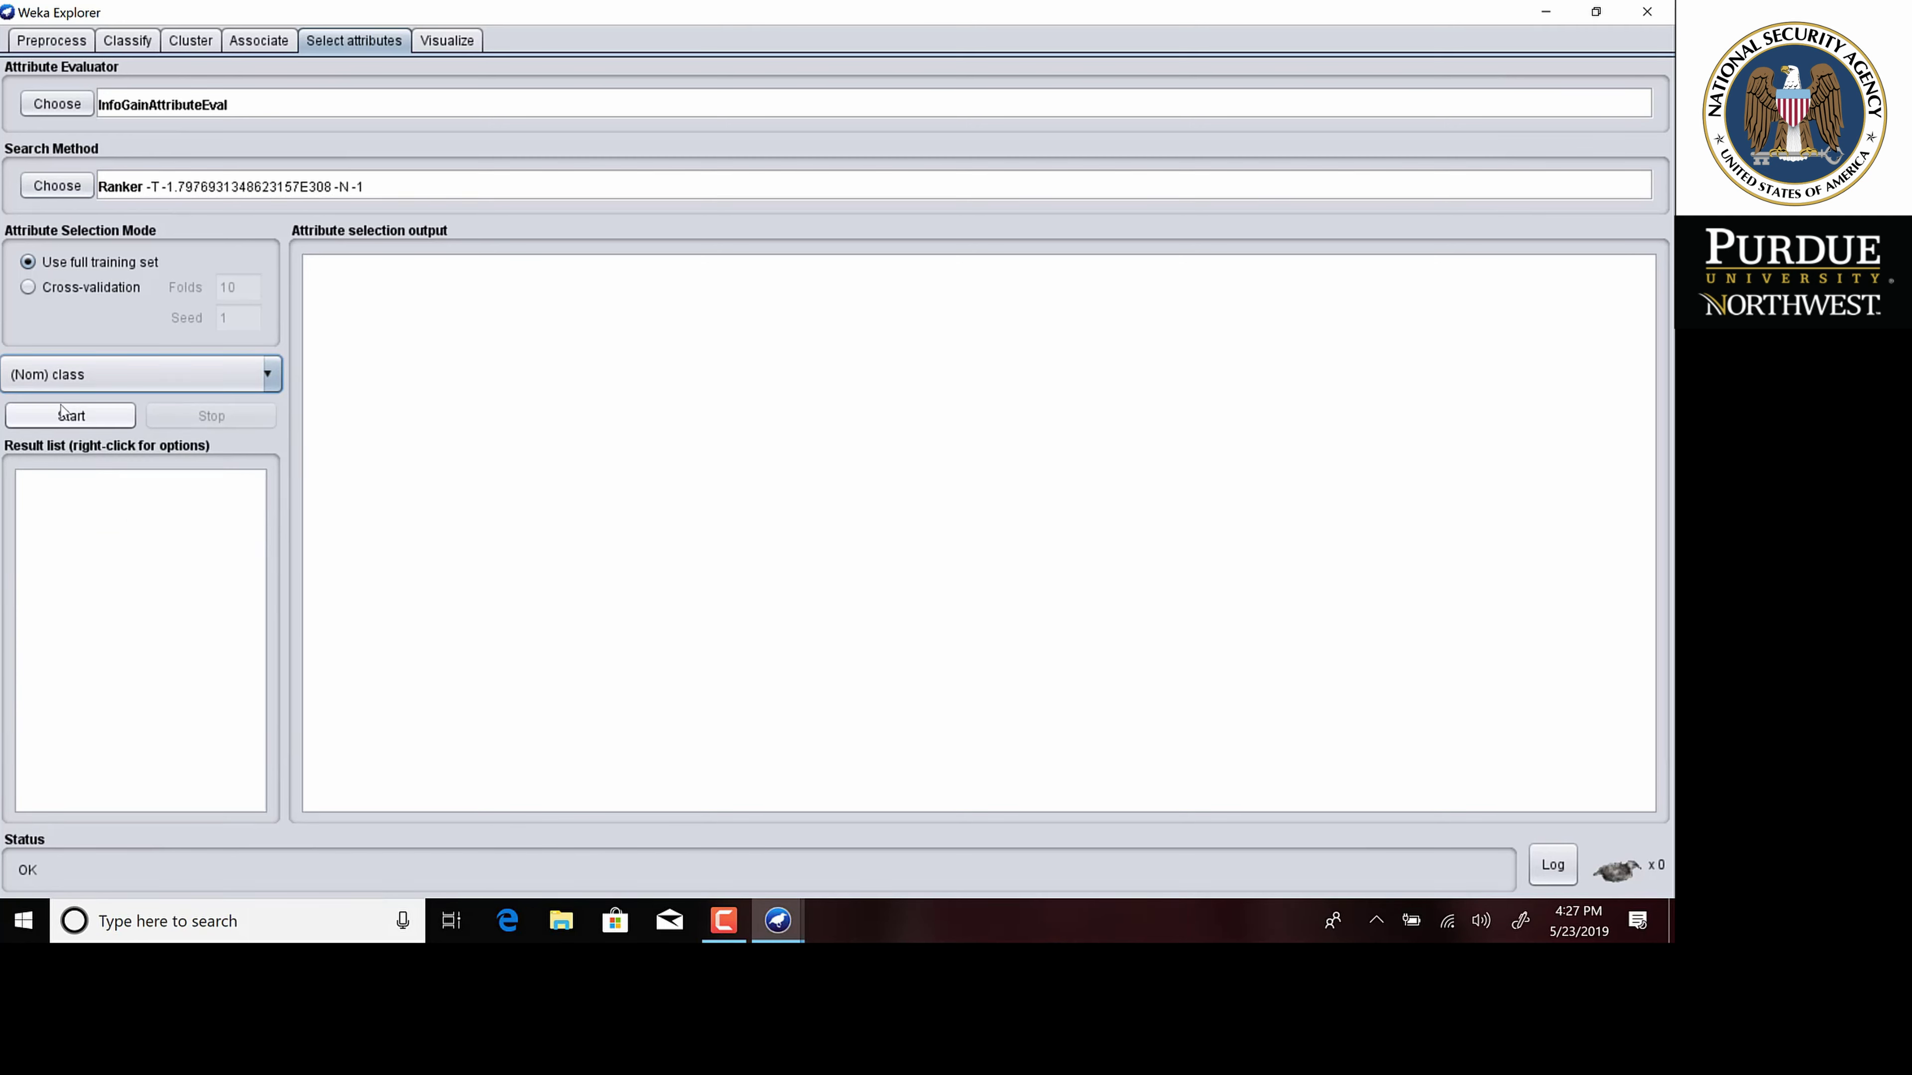
pyautogui.click(71, 416)
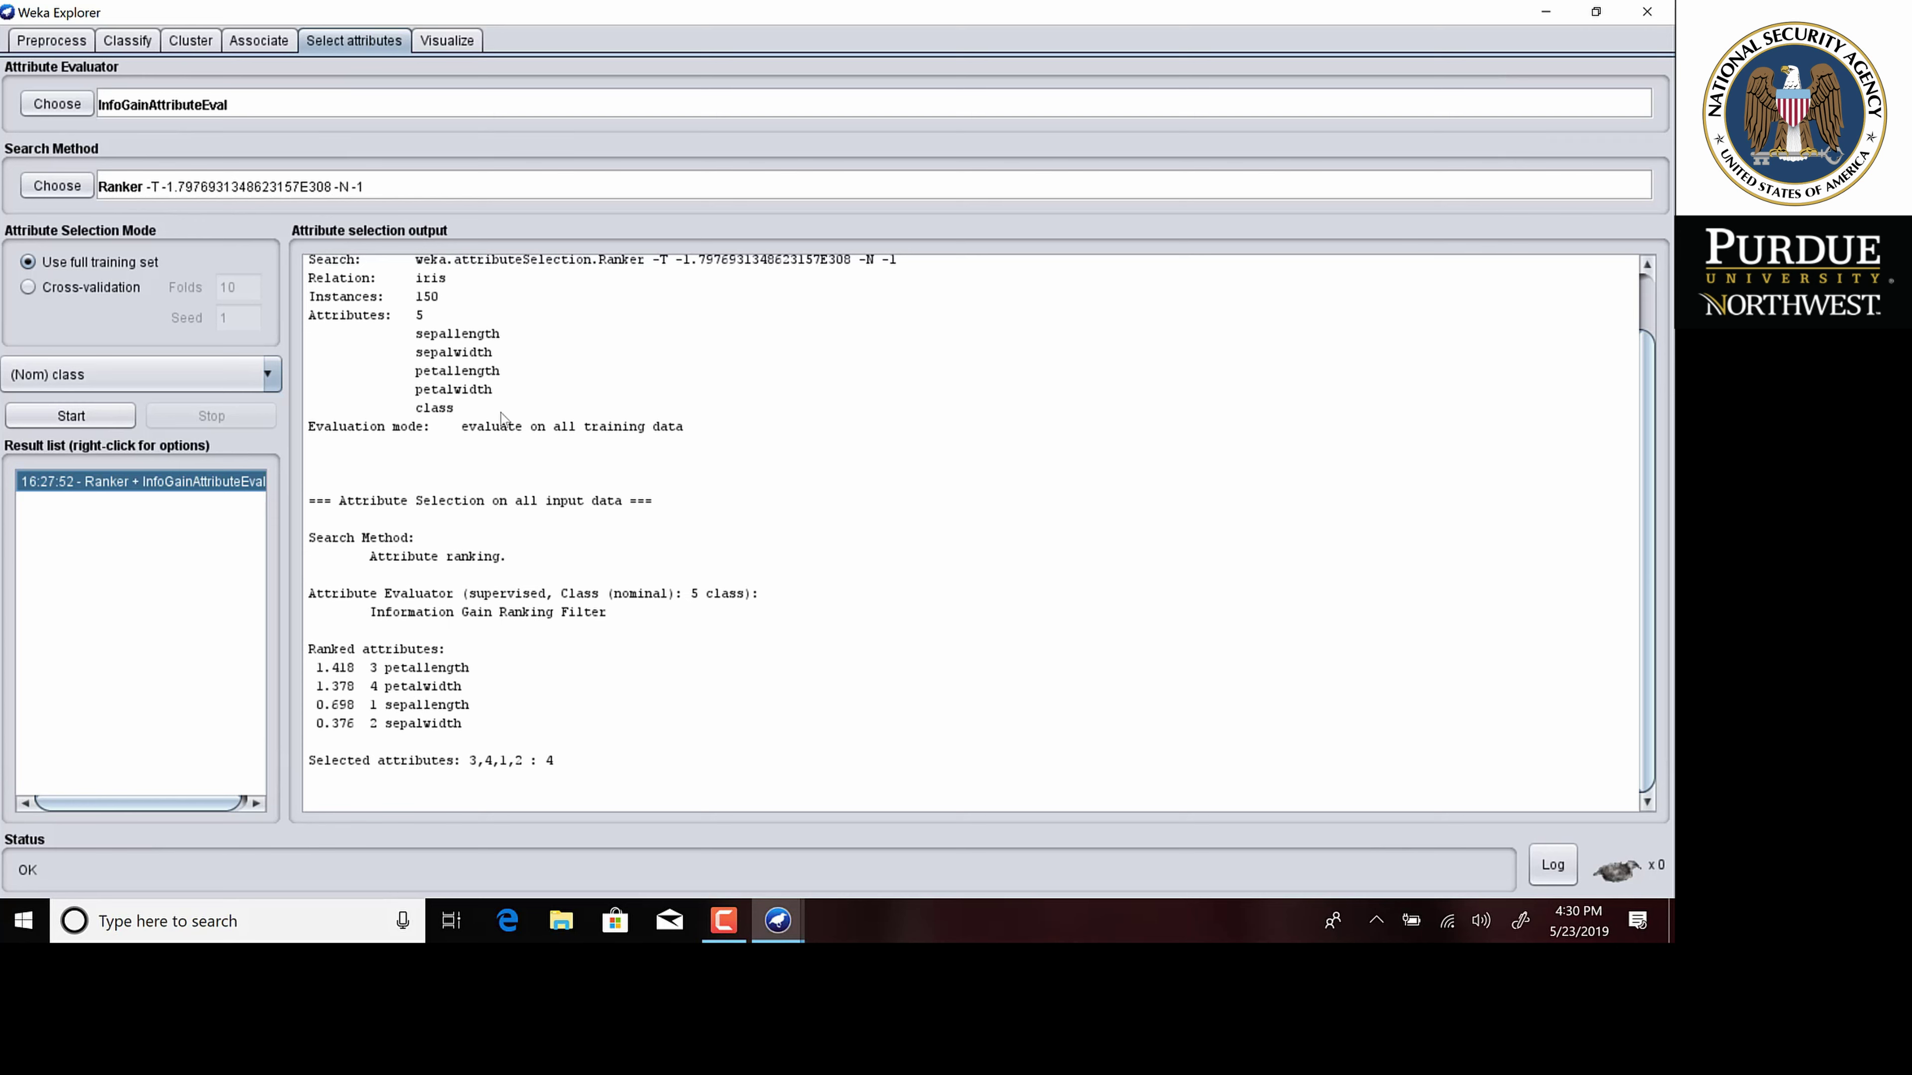
# Return to the preprocessing view of the iris data and minimize the Explorer window.
pyautogui.click(53, 42)
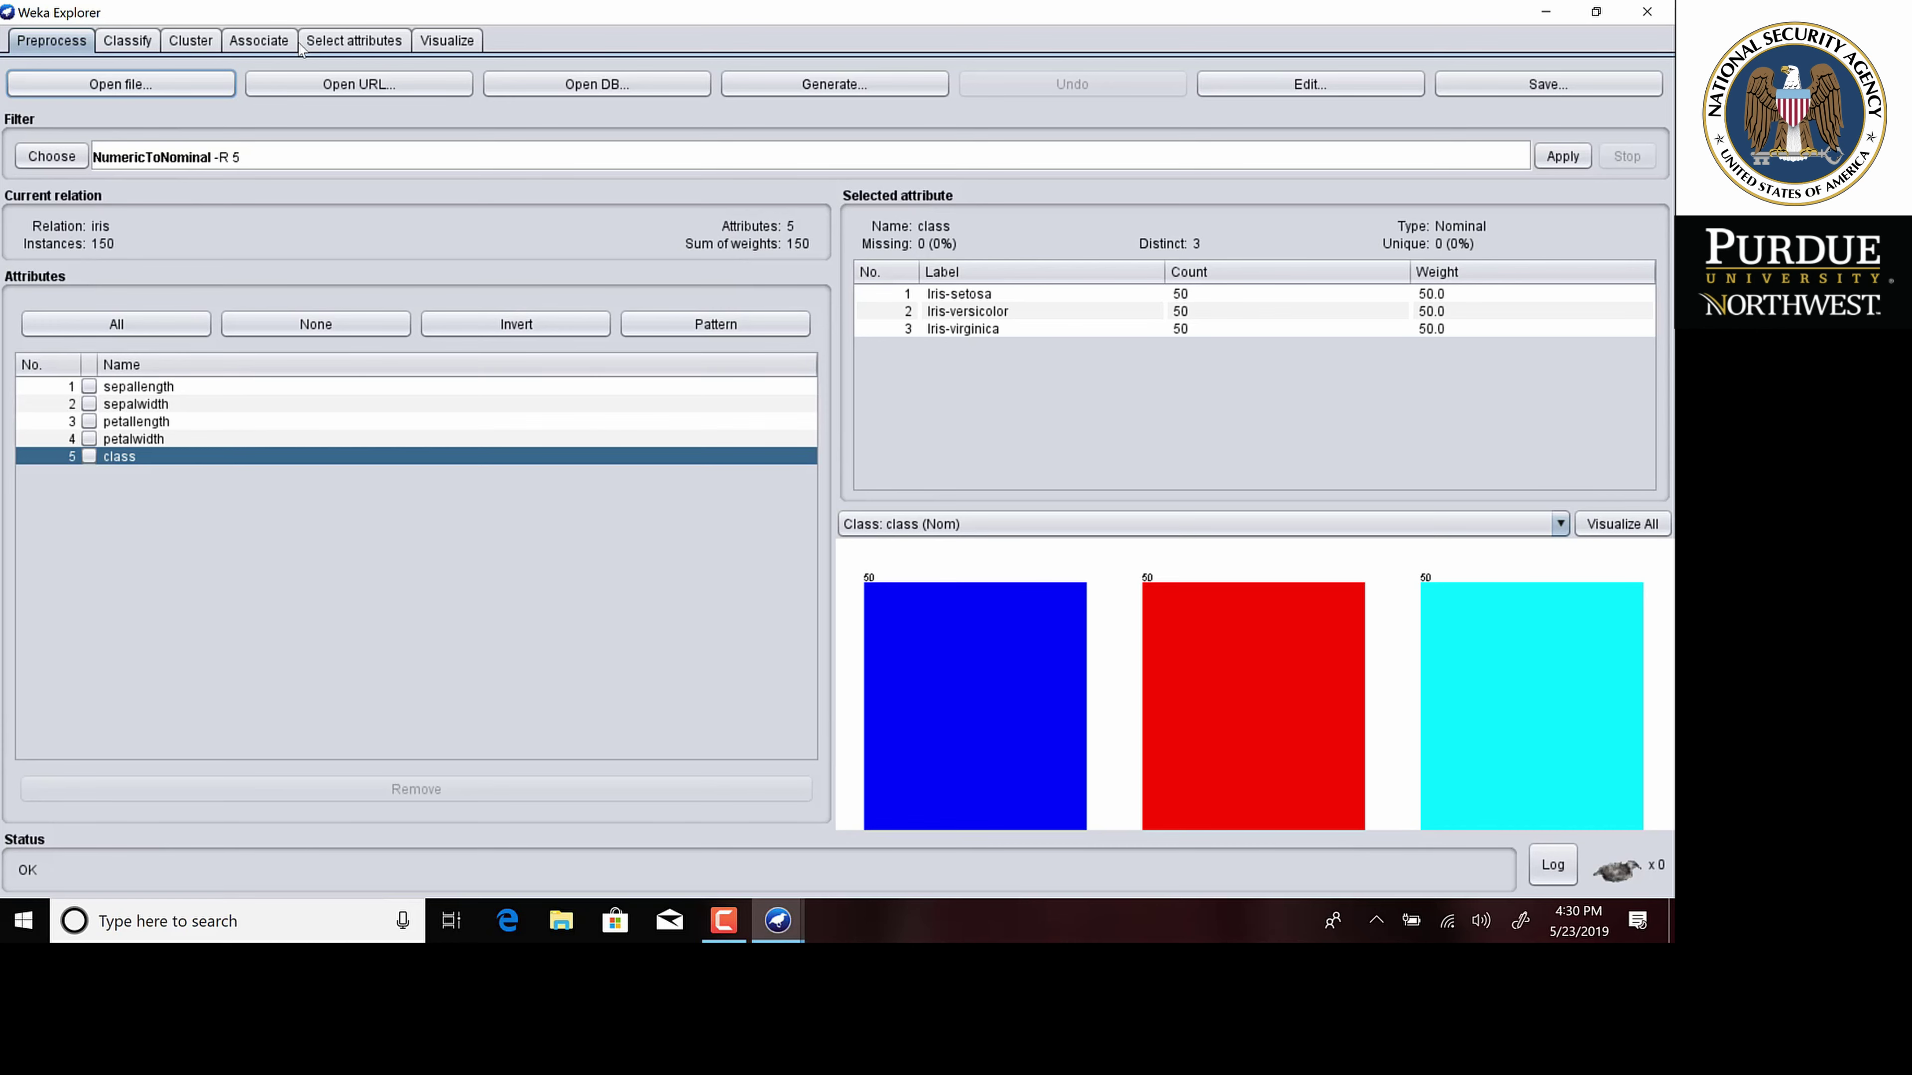
pyautogui.click(1546, 12)
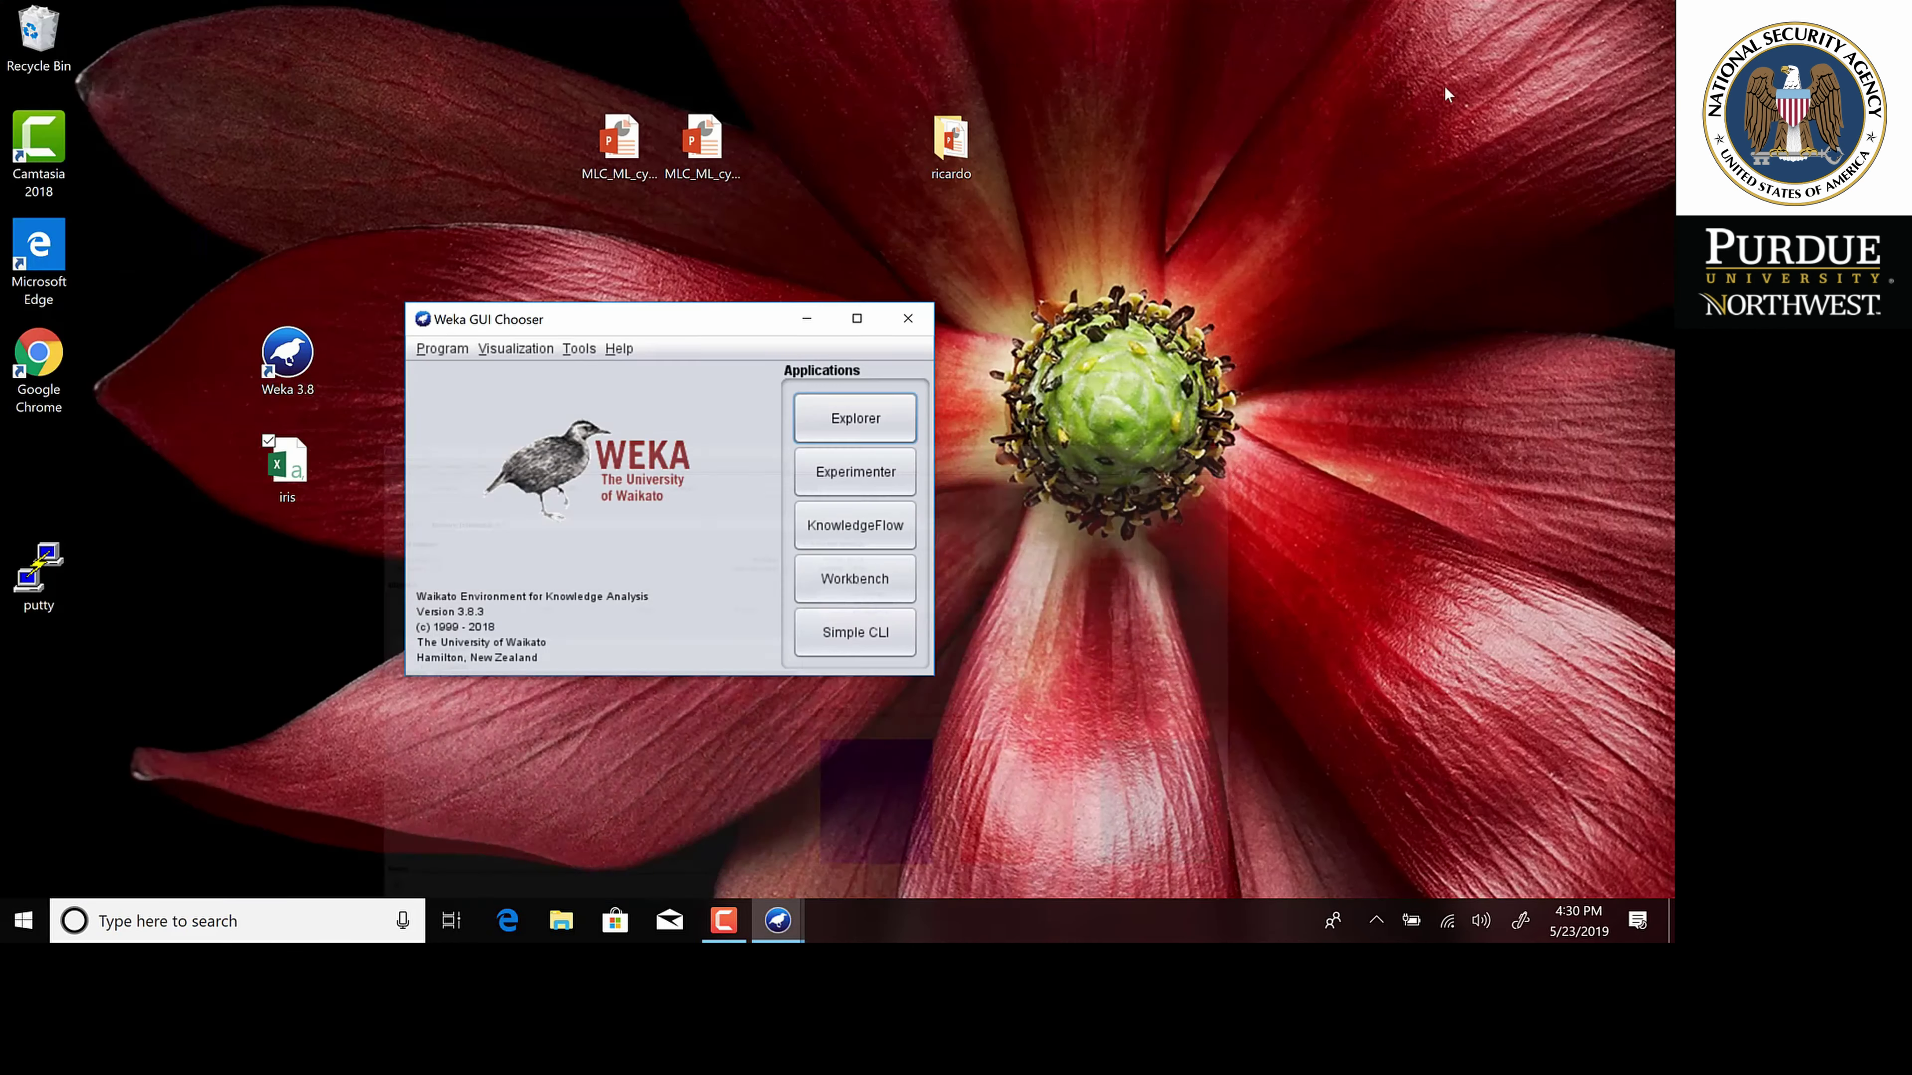